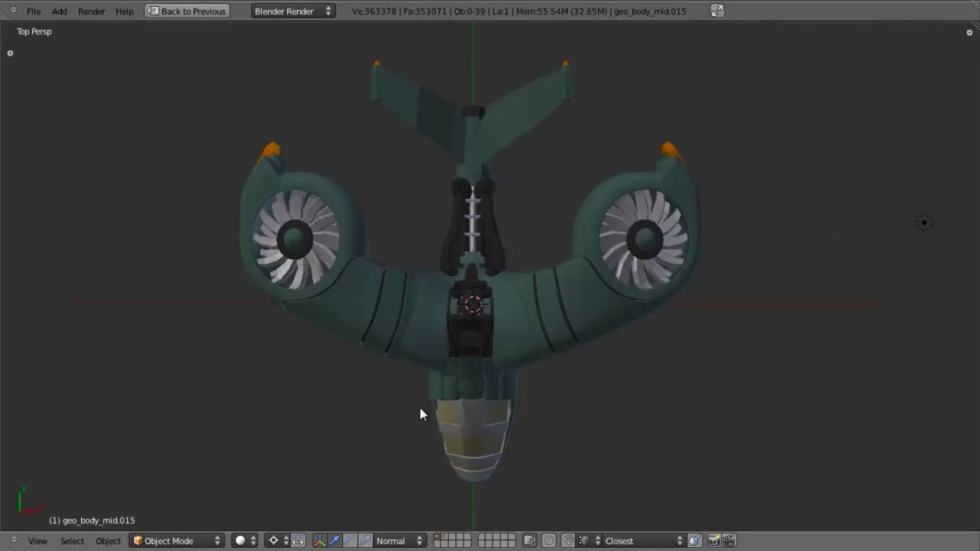
- Examine the aircraft model from an angled view and return to an orthographic top view over the background reference
middle_drag(420, 439, 268, 290)
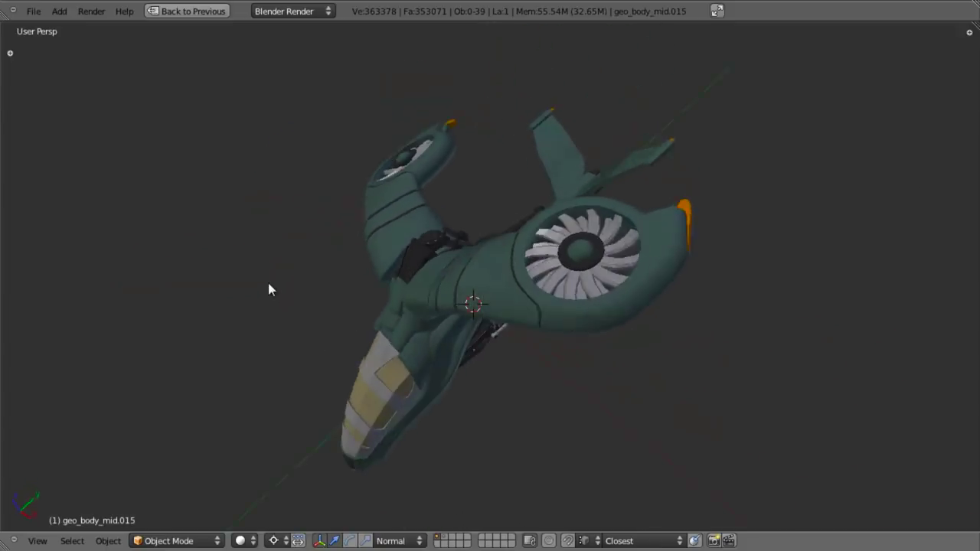
scroll(424, 304, up, 2)
scroll(451, 360, up, 2)
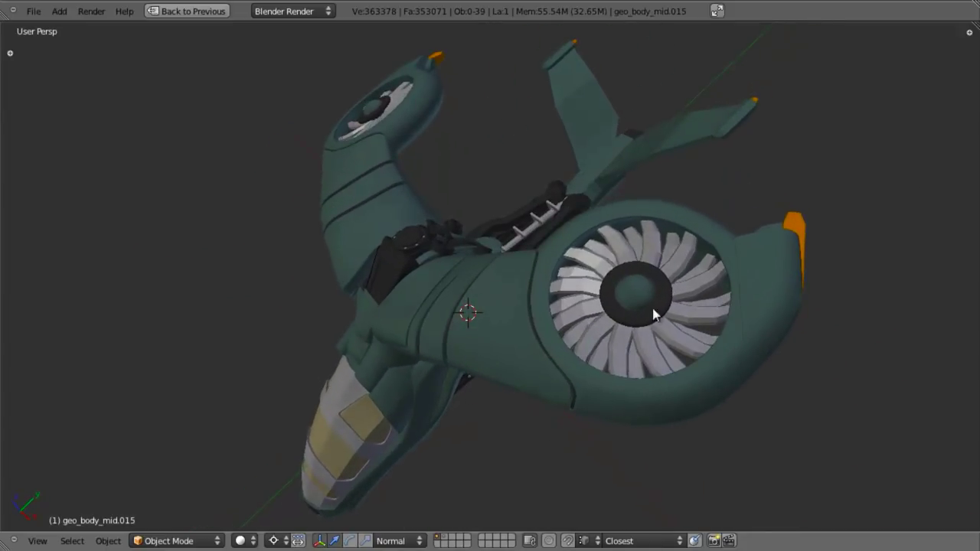
middle_drag(654, 313, 438, 382)
key(KP_7)
key(KP_5)
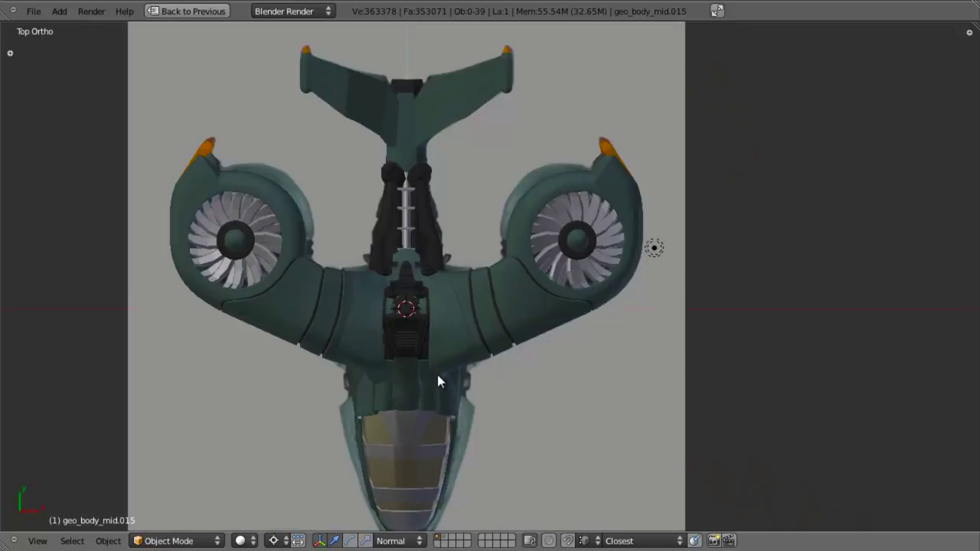
- Show only an empty layer and study the engine fan and wing in the top-view reference painting
click(450, 539)
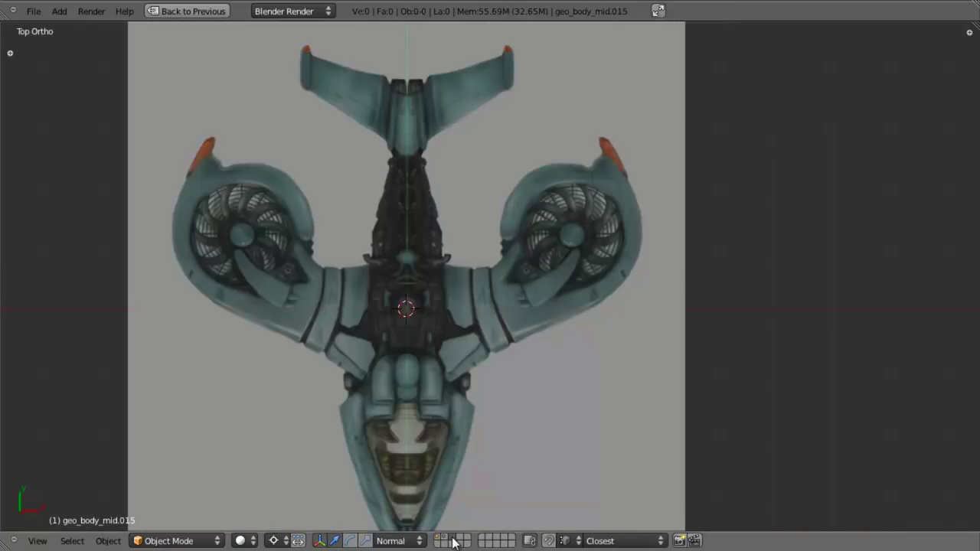
scroll(508, 441, up, 6)
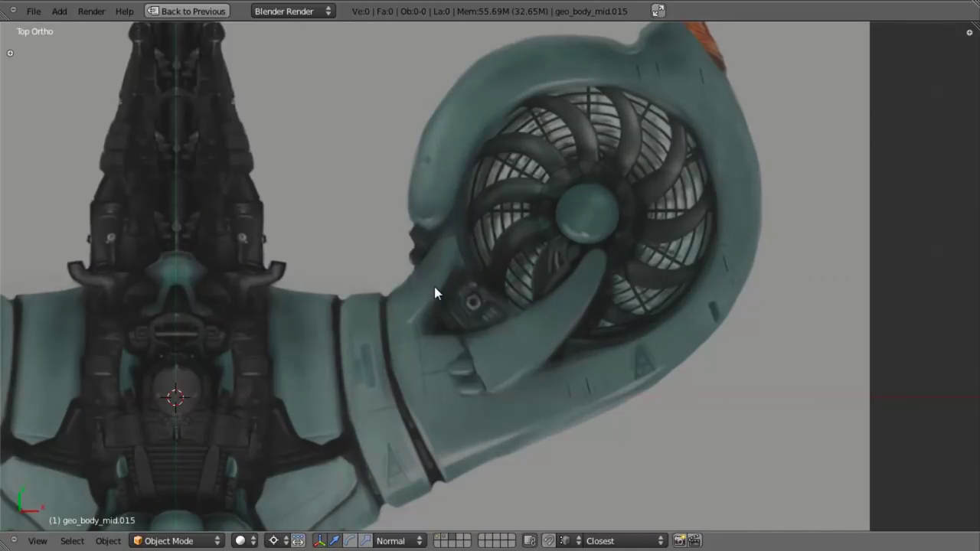
scroll(434, 286, down, 1)
shift+middle_drag(450, 391, 533, 314)
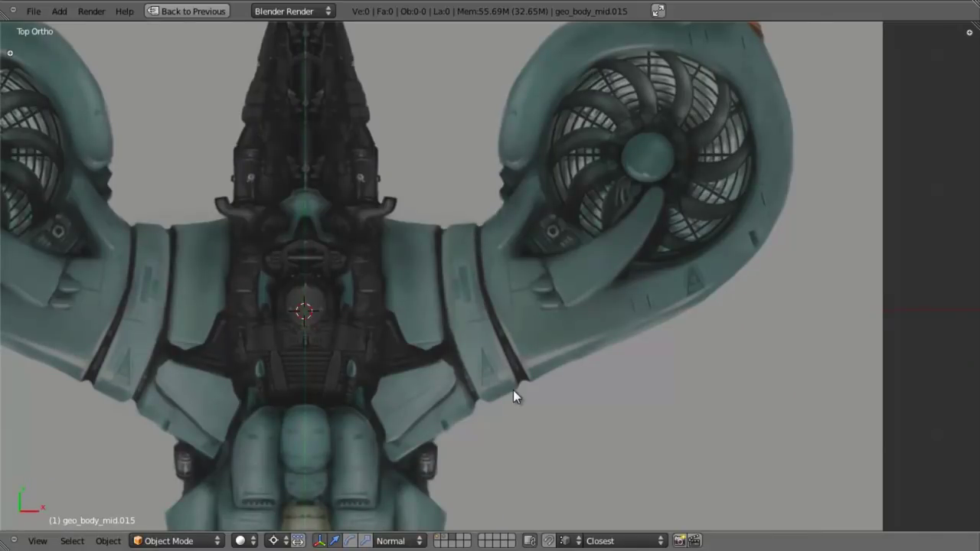
scroll(432, 357, down, 2)
shift+middle_drag(479, 311, 439, 347)
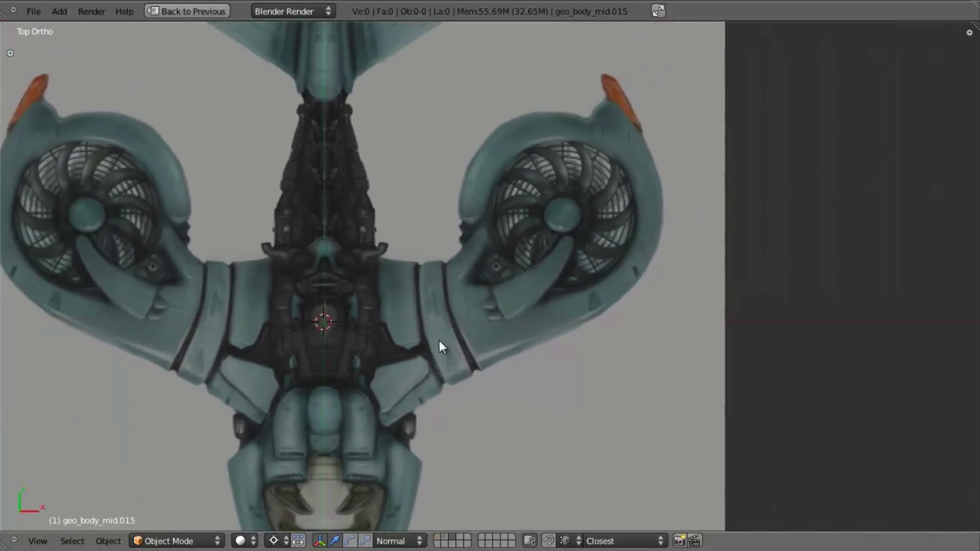
scroll(528, 376, up, 2)
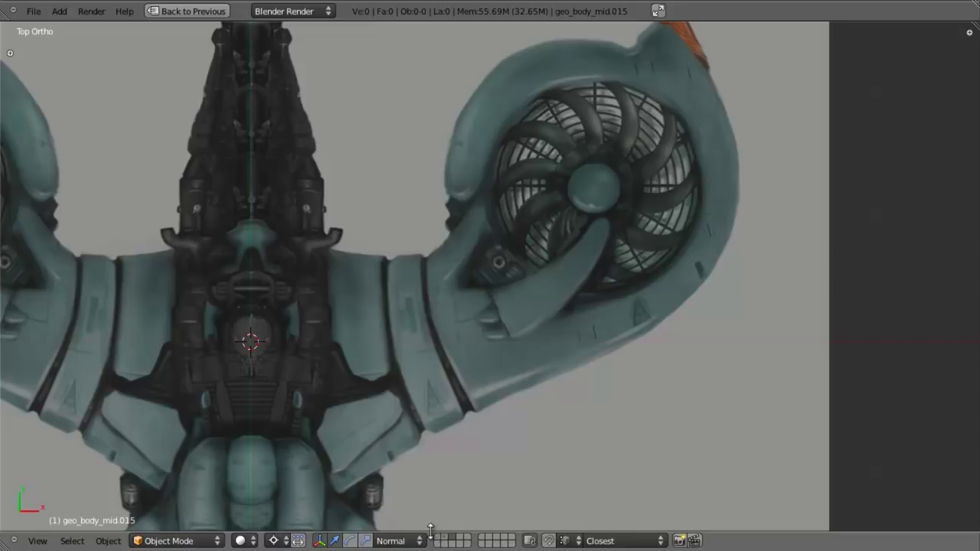
- Show the aircraft model's layer again and select the upper blade set of the right-hand engine fan in wireframe display
click(439, 538)
scroll(548, 423, down, 2)
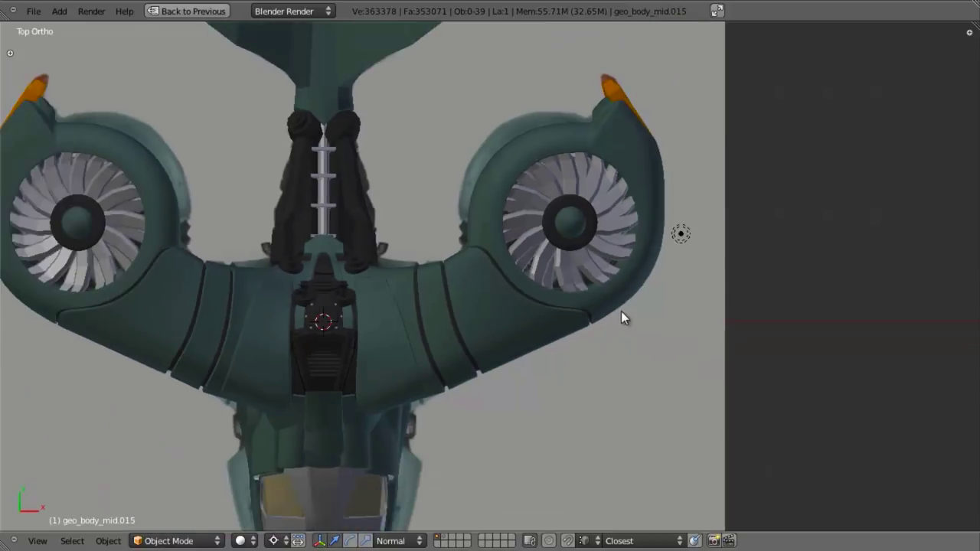
shift+middle_drag(620, 310, 580, 357)
scroll(642, 265, up, 3)
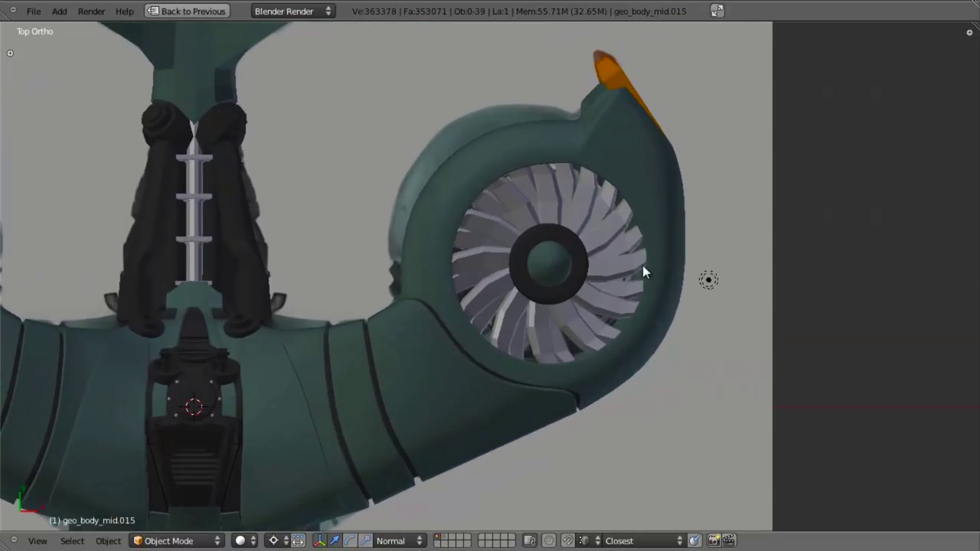
right_click(602, 239)
key(z)
middle_drag(470, 431, 422, 376)
key(z)
key(z)
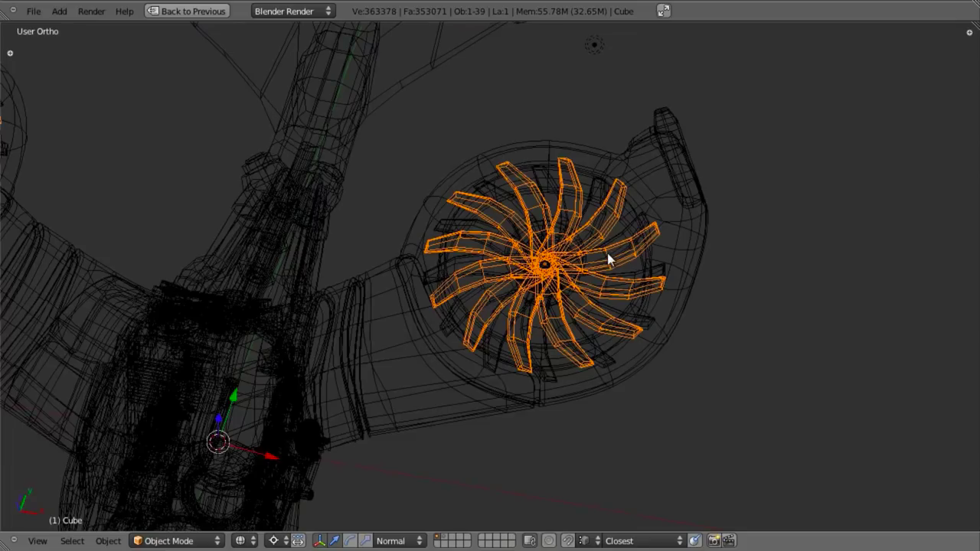
- Inspect the base blade mesh of the upper fan set in Edit Mode, then return to Object Mode in wireframe
shift+middle_drag(581, 292, 414, 351)
scroll(413, 351, up, 3)
middle_drag(488, 361, 495, 311)
key(Tab)
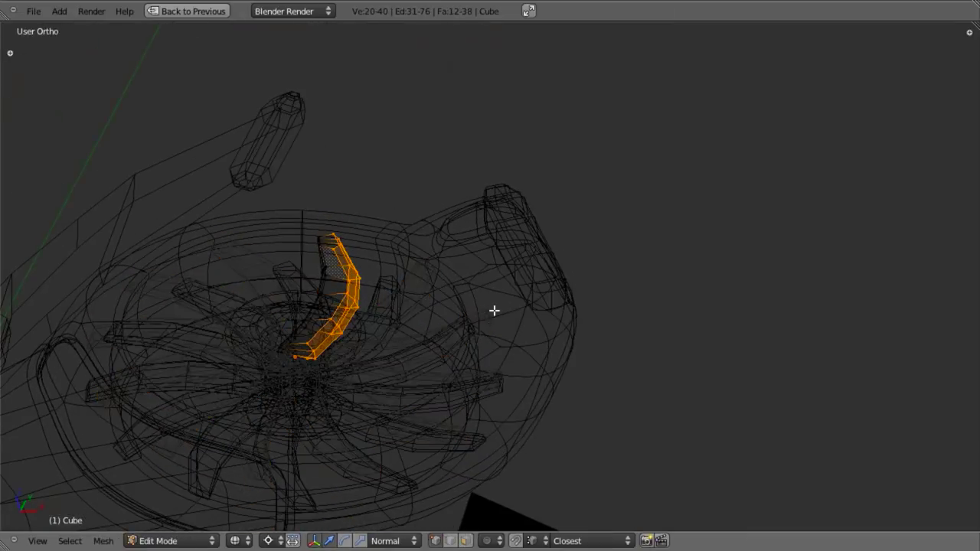
middle_drag(518, 349, 595, 333)
key(z)
key(Tab)
key(z)
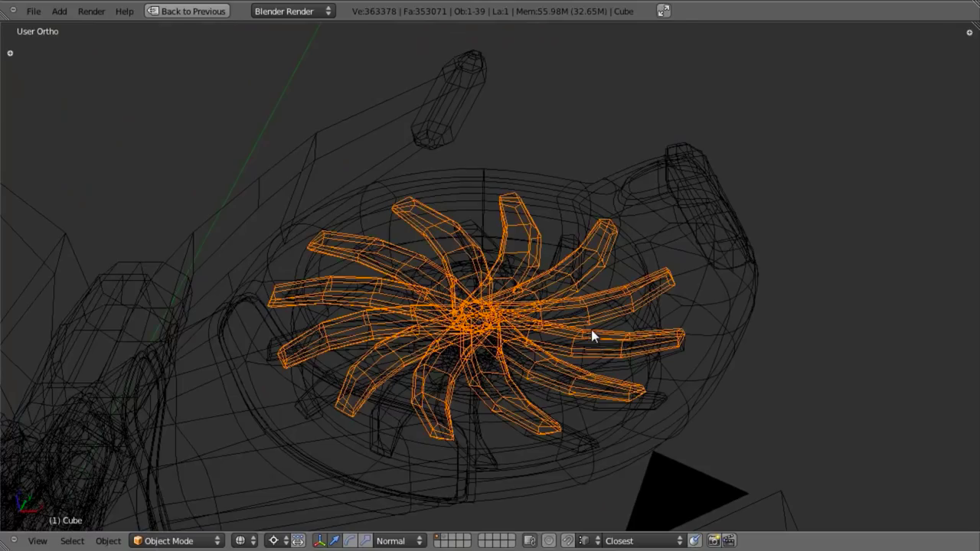
- Inspect the base blade mesh of the lower fan set in Edit Mode, then reselect the upper blade set
right_click(591, 329)
key(Tab)
scroll(474, 291, down, 2)
middle_drag(475, 291, 475, 354)
scroll(475, 354, up, 2)
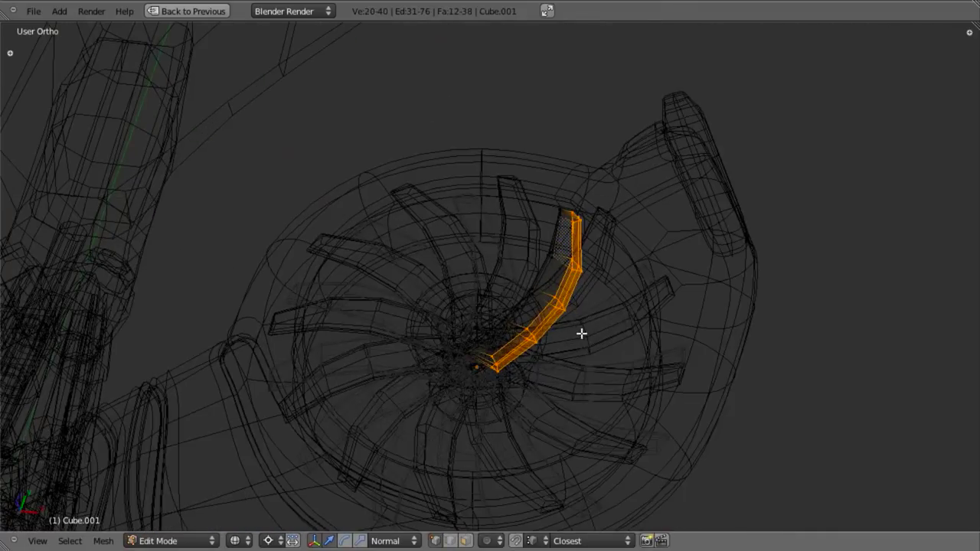
scroll(582, 334, up, 1)
key(Tab)
right_click(523, 257)
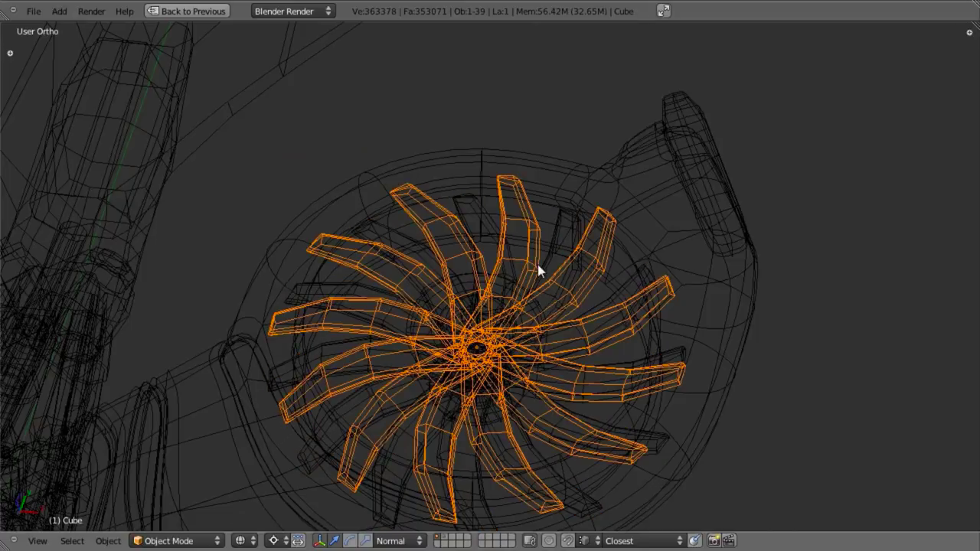
scroll(533, 336, up, 2)
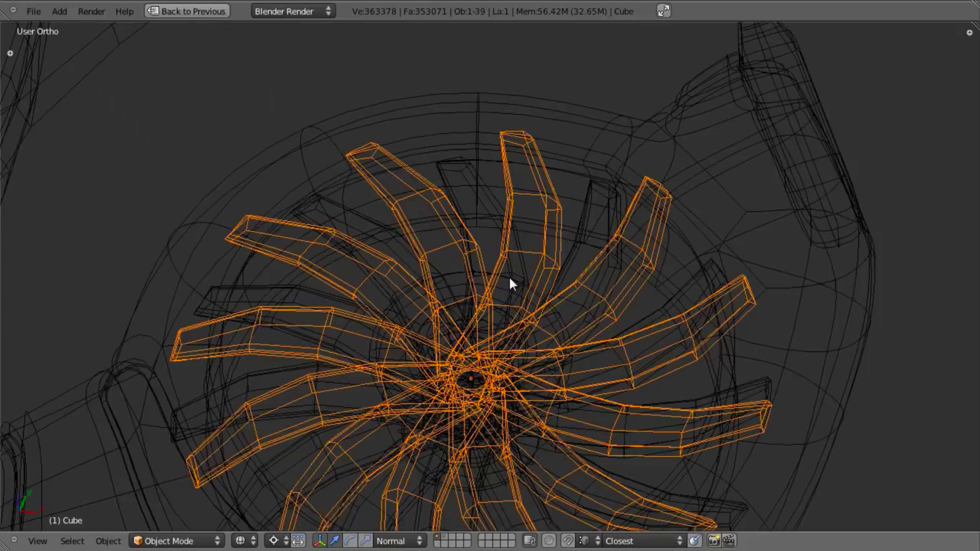
- Switch to solid shading, restore the multi-area layout and narrow the reference image area to enlarge the 3D view
key(z)
key(shift+space)
scroll(536, 333, down, 3)
scroll(501, 350, up, 3)
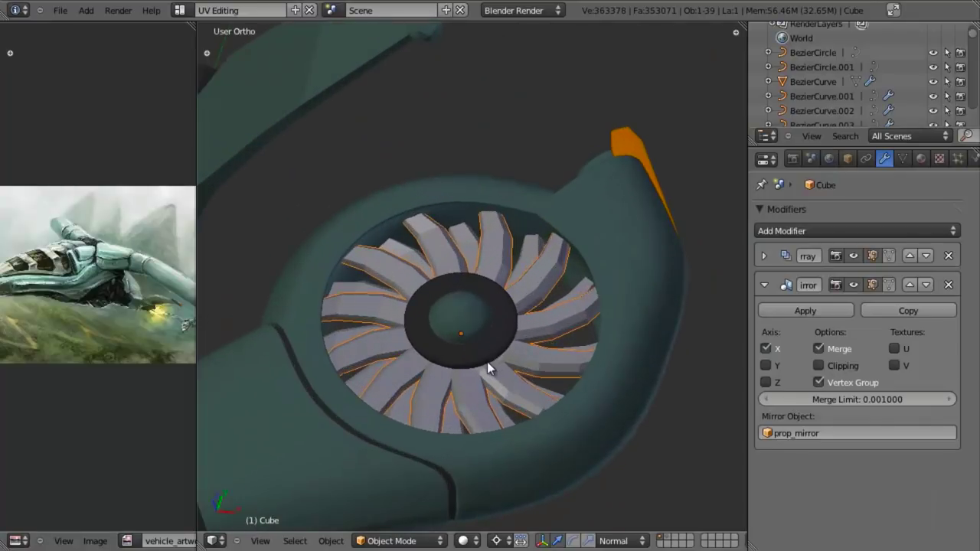
middle_drag(487, 361, 505, 330)
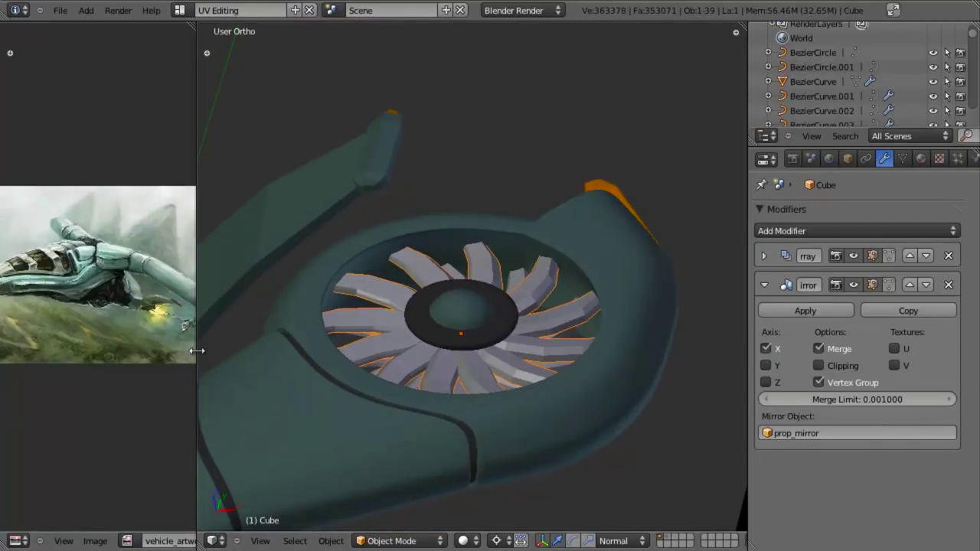
drag(197, 353, 62, 352)
scroll(459, 360, up, 3)
- Compare the mesh data of the upper and lower fan blade sets, ending with the upper set selected in solid shading
key(z)
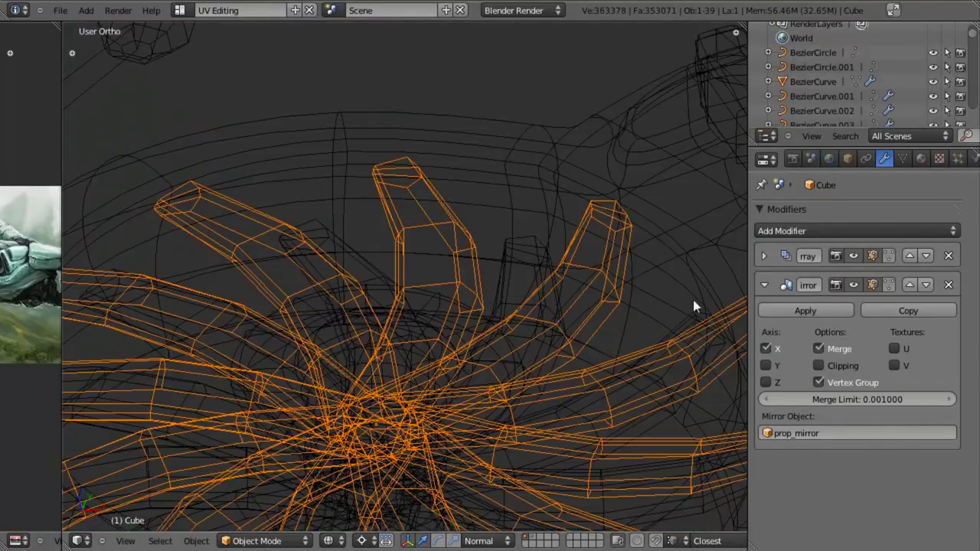
click(898, 159)
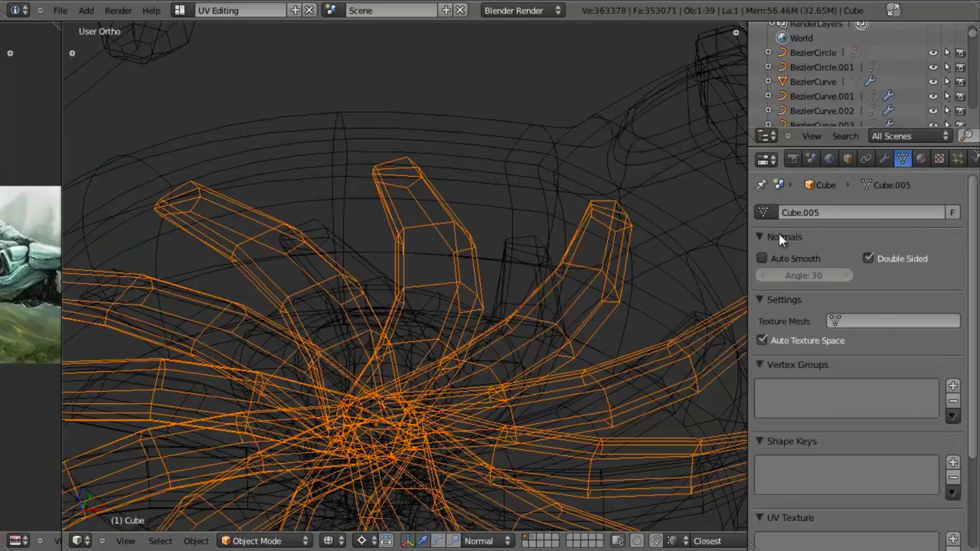
right_click(517, 264)
right_click(509, 268)
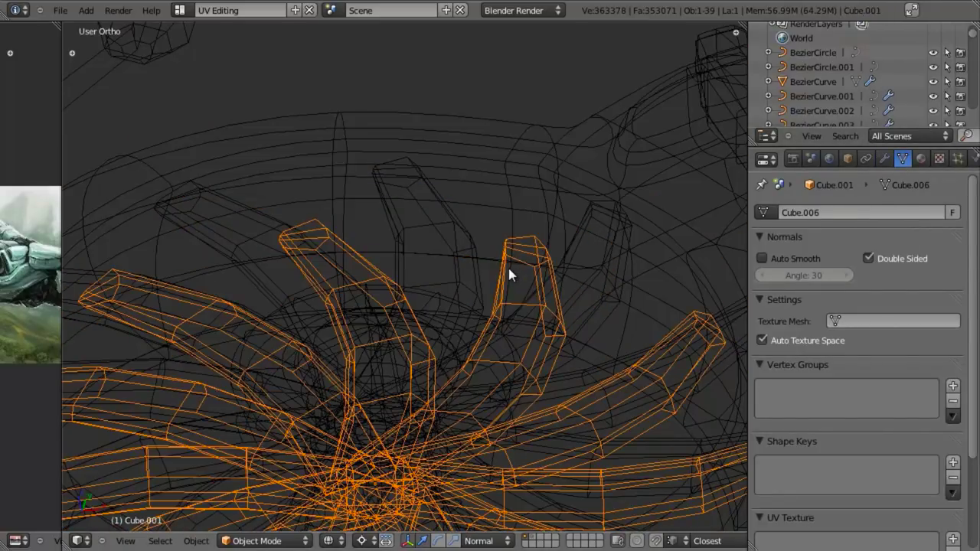
key(z)
scroll(567, 321, down, 4)
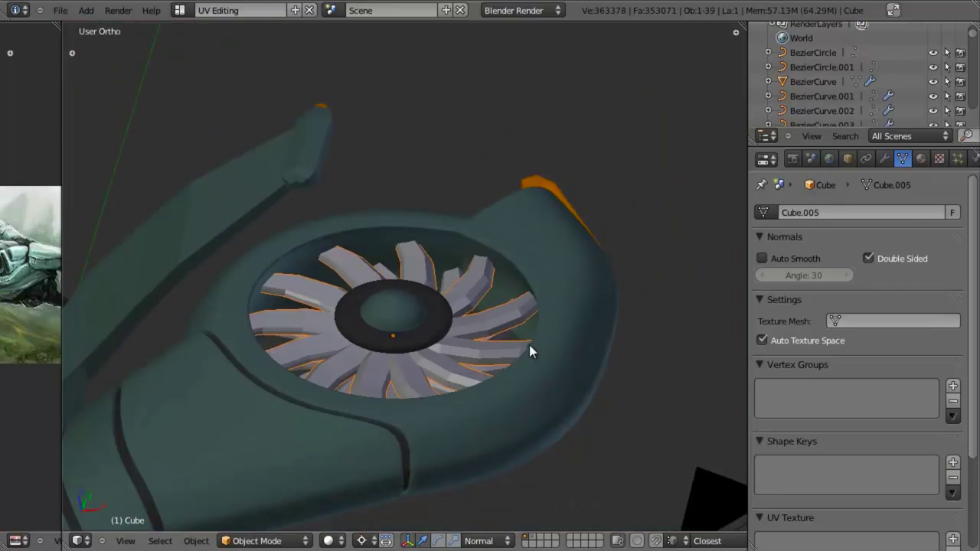
scroll(459, 343, up, 3)
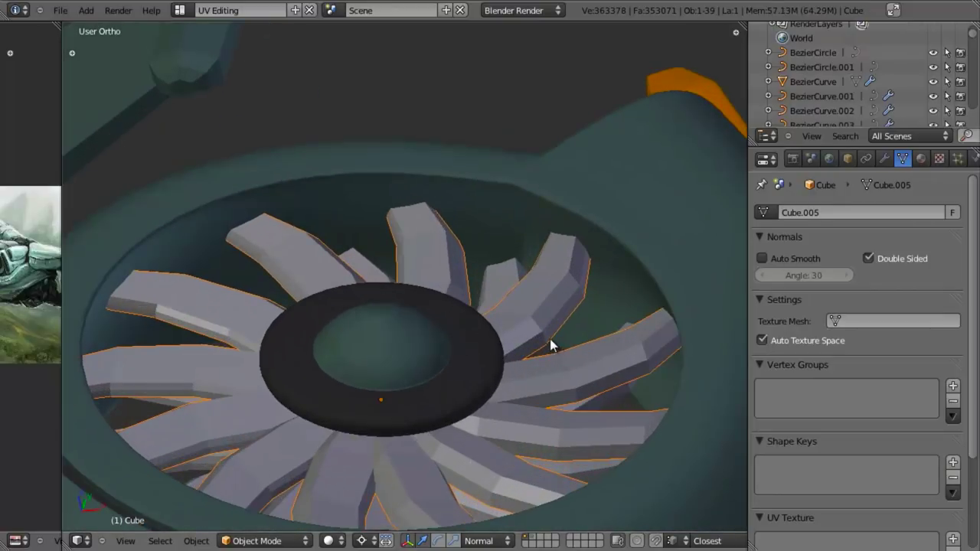
- Add a Subdivision Surface modifier to the upper fan blades with 2 view subdivisions and Optimal Display enabled
key(Tab)
click(884, 158)
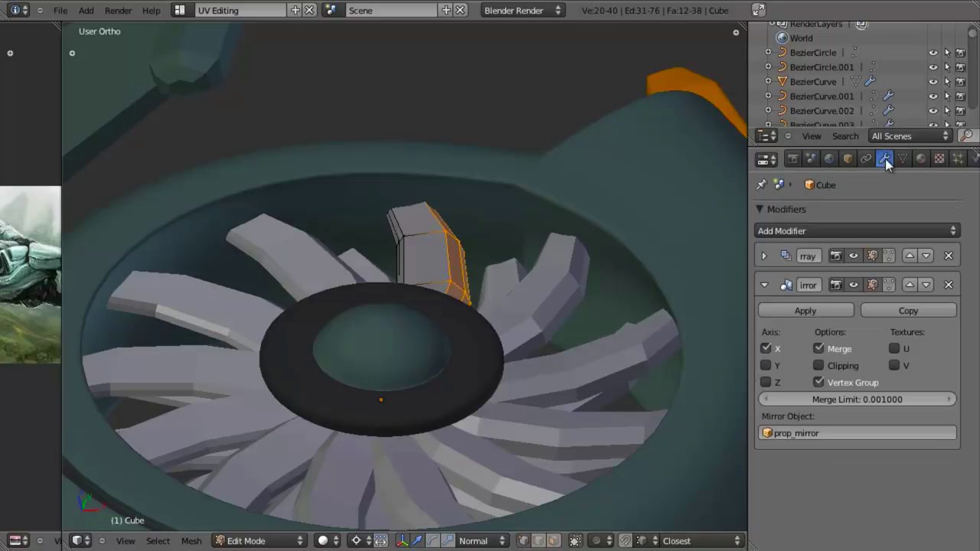
click(807, 228)
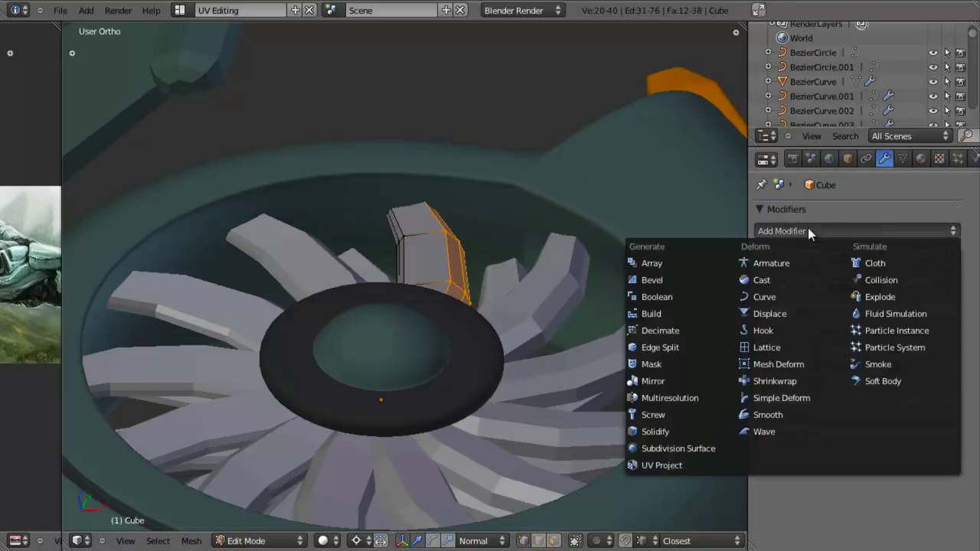
click(678, 448)
scroll(934, 483, down, 2)
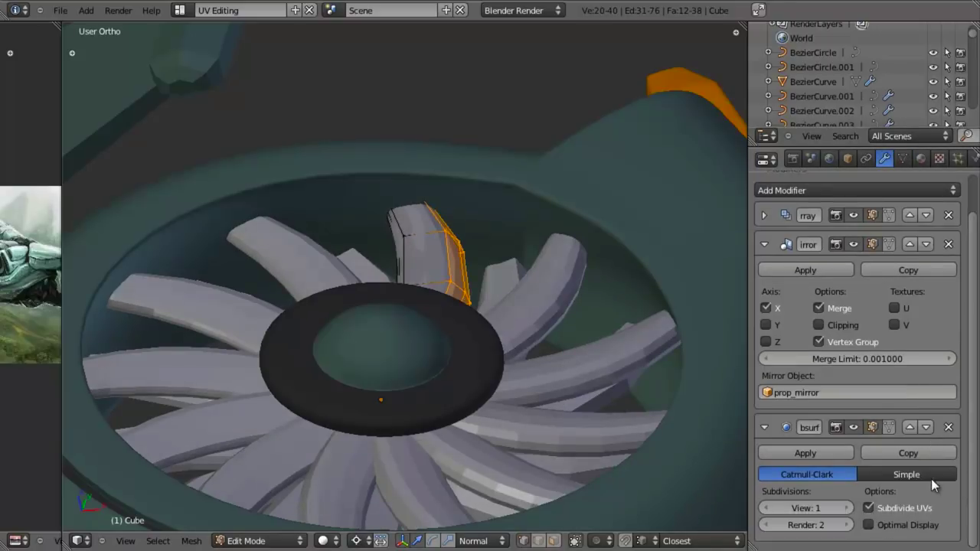
click(846, 508)
click(868, 525)
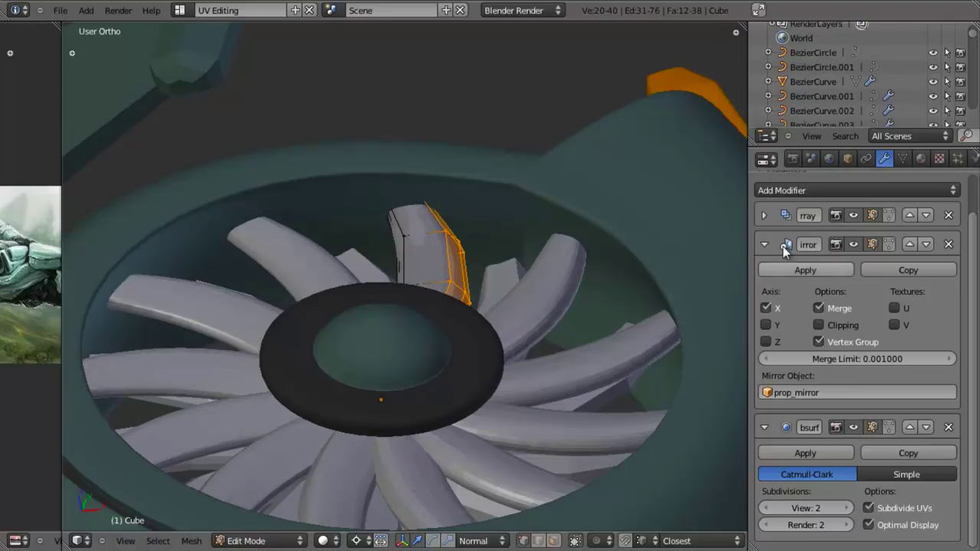
- Select the whole base blade mesh and apply Shade Smooth to it
middle_drag(321, 400, 408, 319)
key(a)
key(a)
key(w)
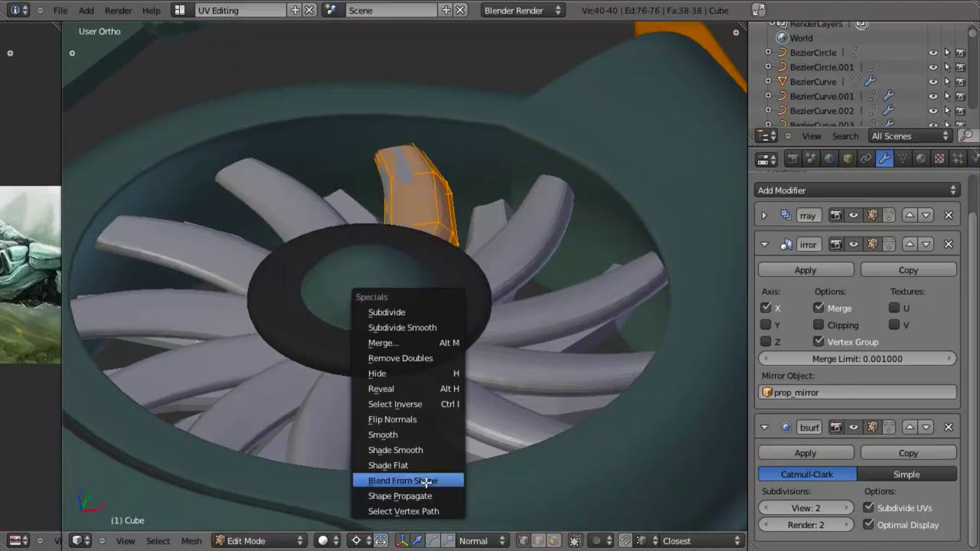
click(434, 449)
- Add a lengthwise edge loop along the blade's side face and slide it close to the lower outer edge
shift+middle_drag(527, 354, 492, 427)
scroll(501, 405, up, 4)
middle_drag(505, 393, 466, 344)
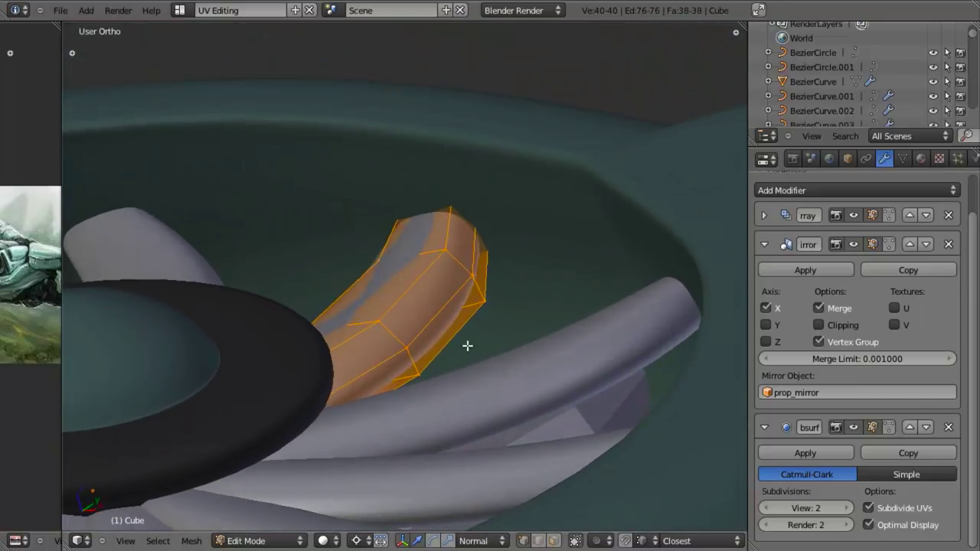
key(a)
key(ctrl+r)
click(479, 283)
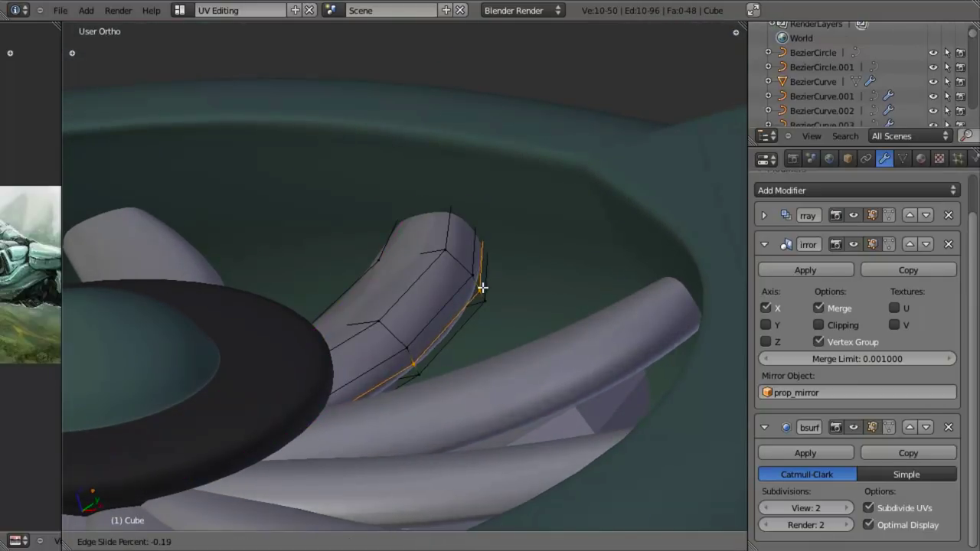
click(485, 295)
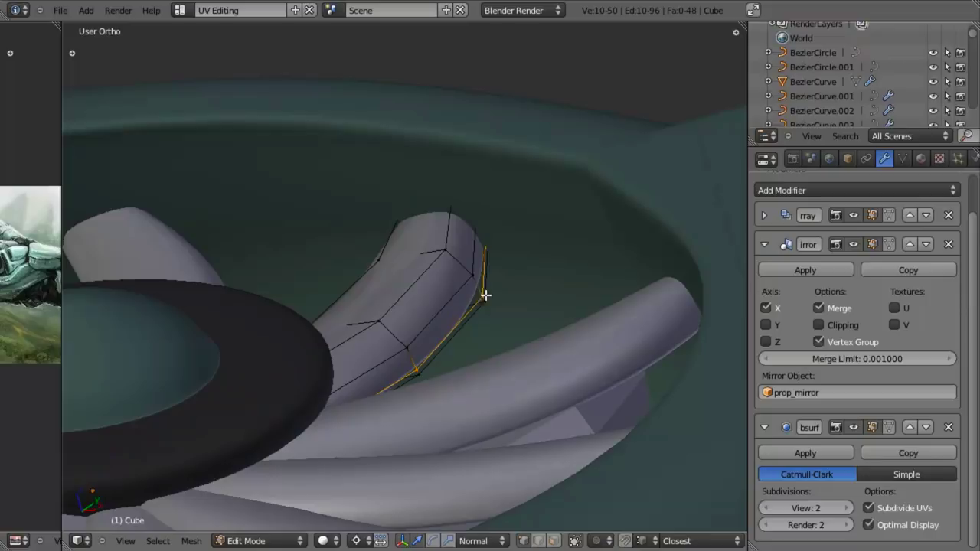
- Add a second lengthwise edge loop close to the blade's upper side edge, with an edge slide of about -0.87
key(ctrl+r)
click(448, 258)
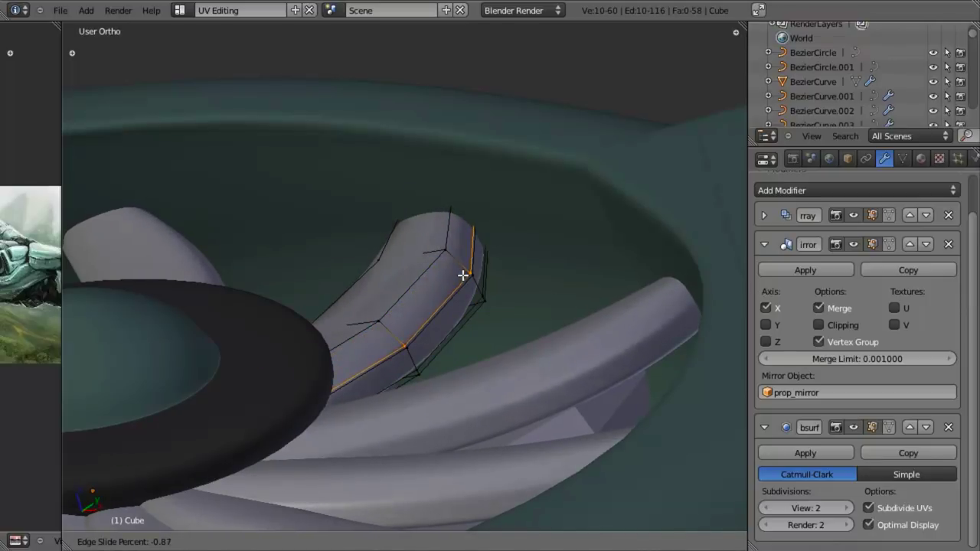
click(463, 276)
scroll(448, 294, down, 3)
middle_drag(433, 315, 528, 371)
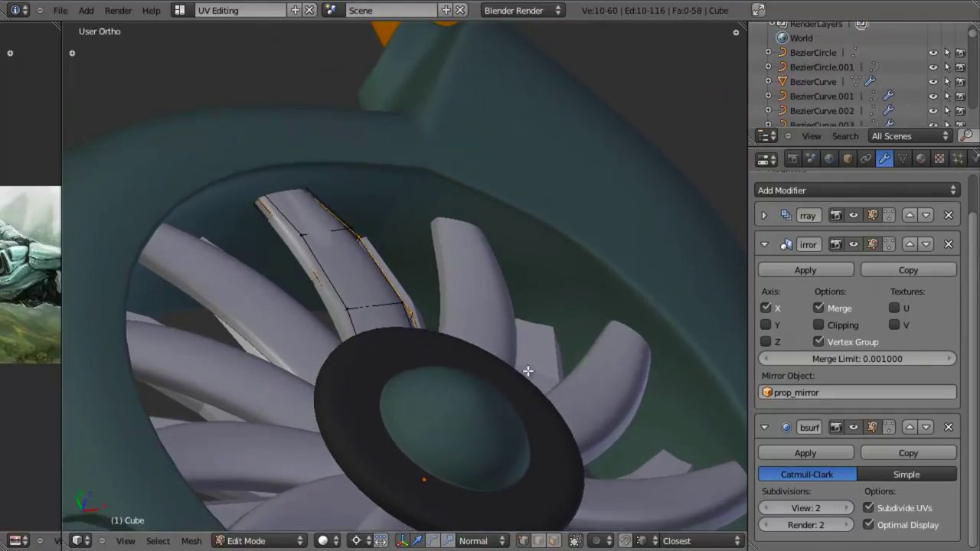
- Examine the smoothed fan blades in Object Mode from several angles and distances
key(Tab)
scroll(476, 436, down, 2)
middle_drag(475, 340, 441, 409)
scroll(478, 391, up, 4)
scroll(441, 410, down, 4)
scroll(442, 411, down, 3)
middle_drag(444, 460, 595, 360)
scroll(595, 360, up, 4)
scroll(594, 358, up, 3)
shift+middle_drag(509, 333, 251, 237)
scroll(337, 260, up, 3)
- Select the lengthwise edge loop around the blade's side faces in Edit Mode and switch to edge selection
key(Tab)
key(a)
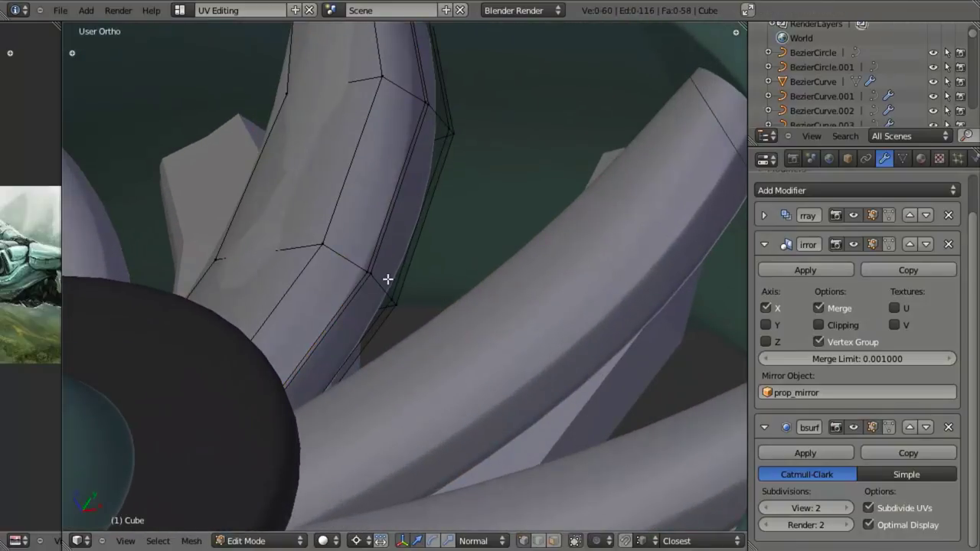
alt+right_click(390, 310)
key(z)
scroll(413, 269, down, 3)
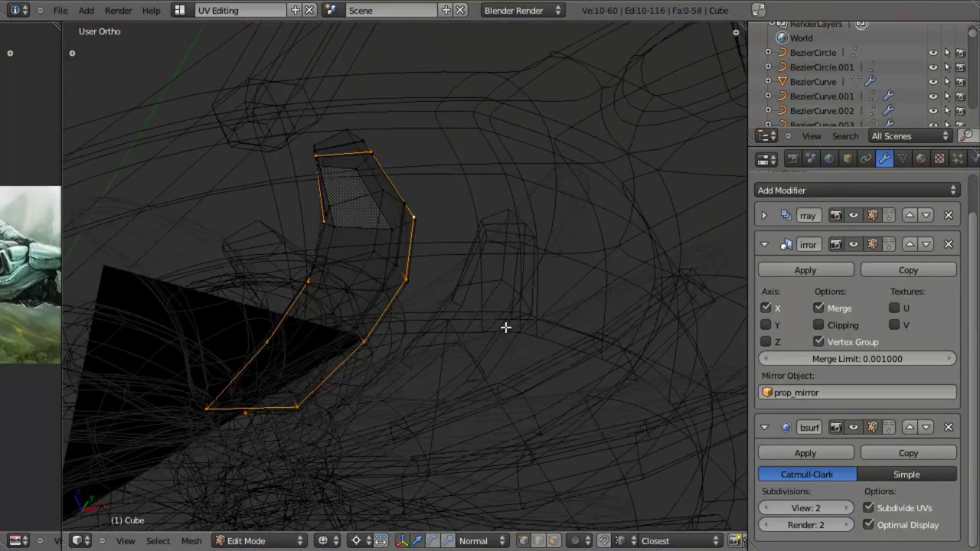
key(ctrl+Tab)
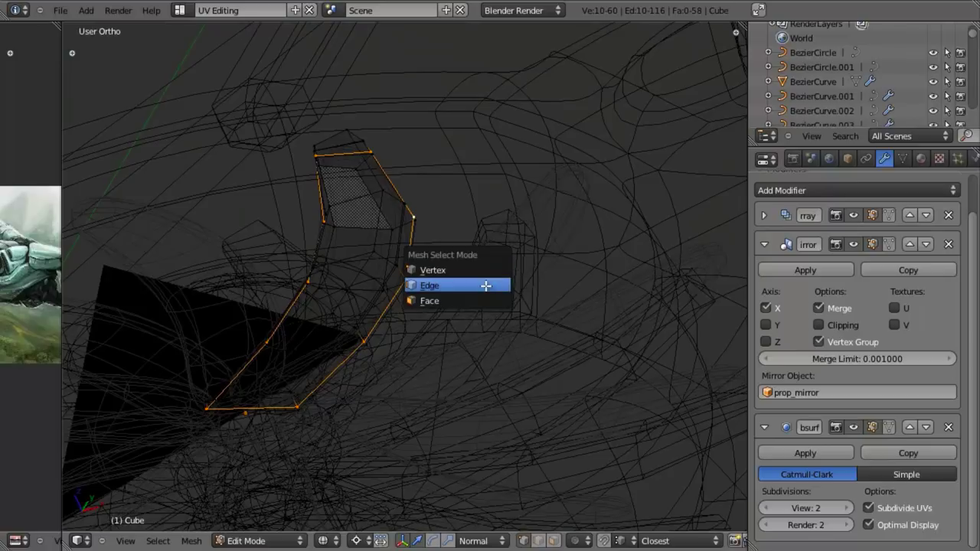
click(485, 285)
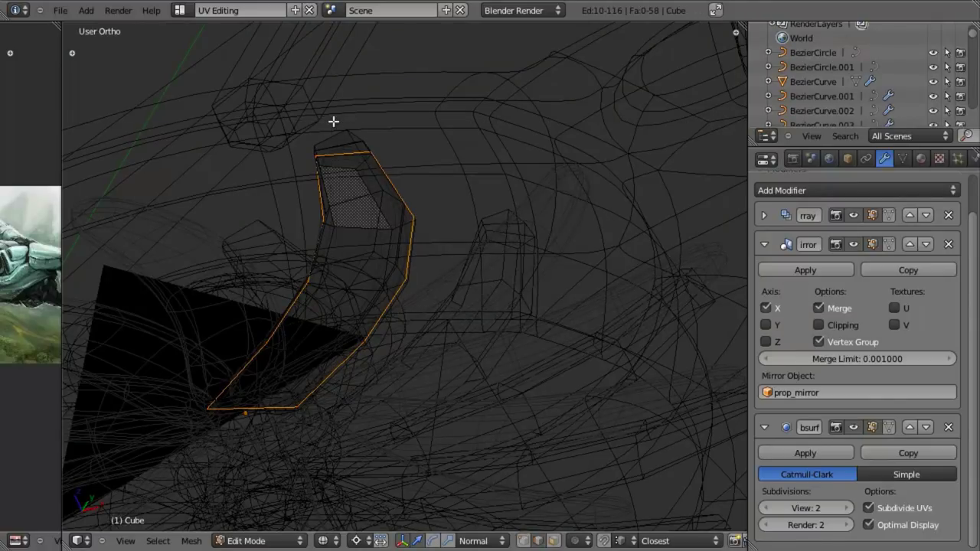
- Deselect the short tip and root edges so only the loop's long side edges stay selected
shift+click(353, 184)
key(b)
mouse_move(278, 385)
middle_down()
mouse_move(277, 507)
mouse_move(224, 530)
middle_up()
key(z)
scroll(563, 266, up, 2)
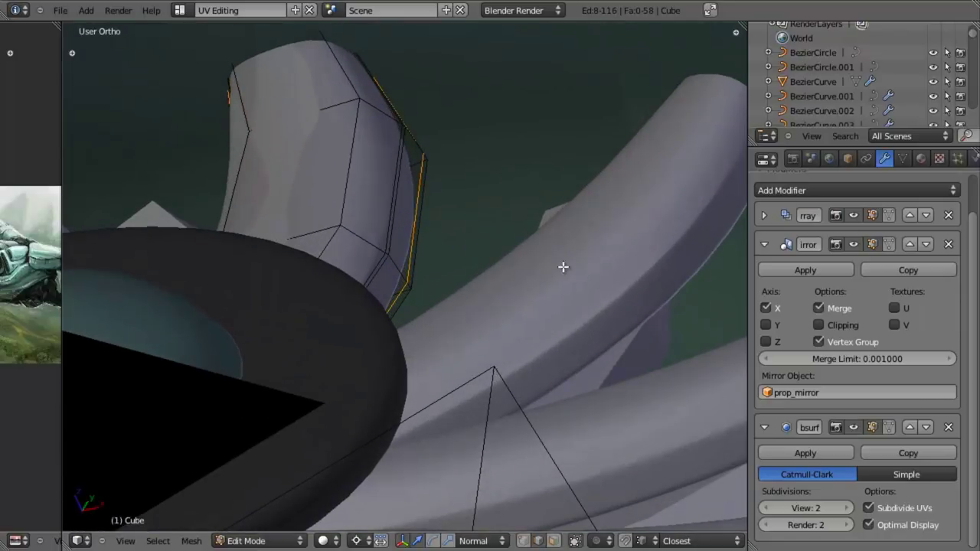
- Push the selected side edges outward with Shrink/Fatten by about 0.02
key(alt+s)
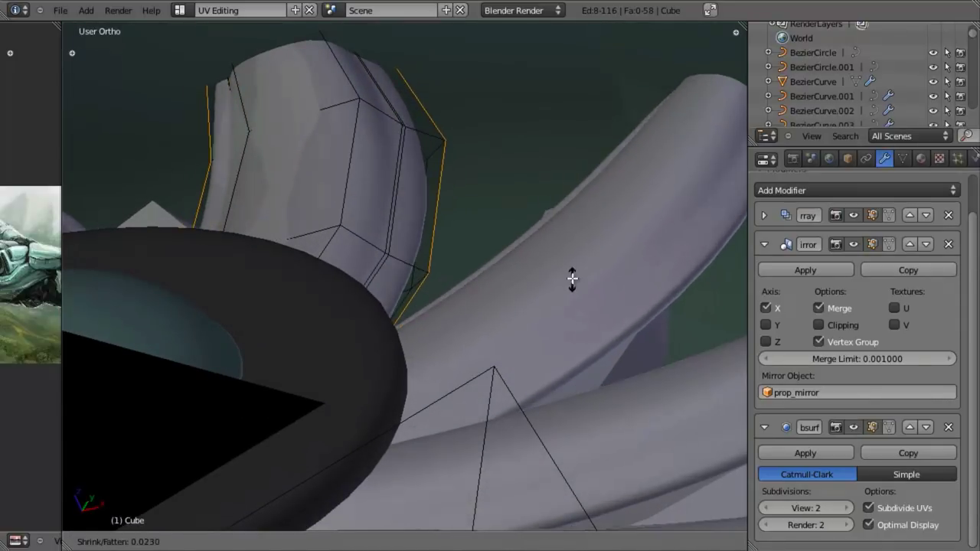
click(570, 261)
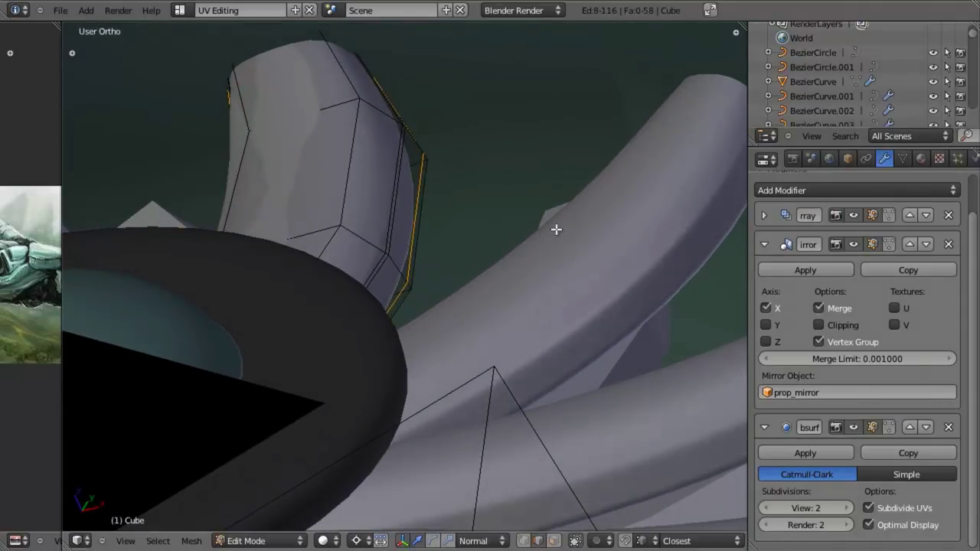
key(alt+s)
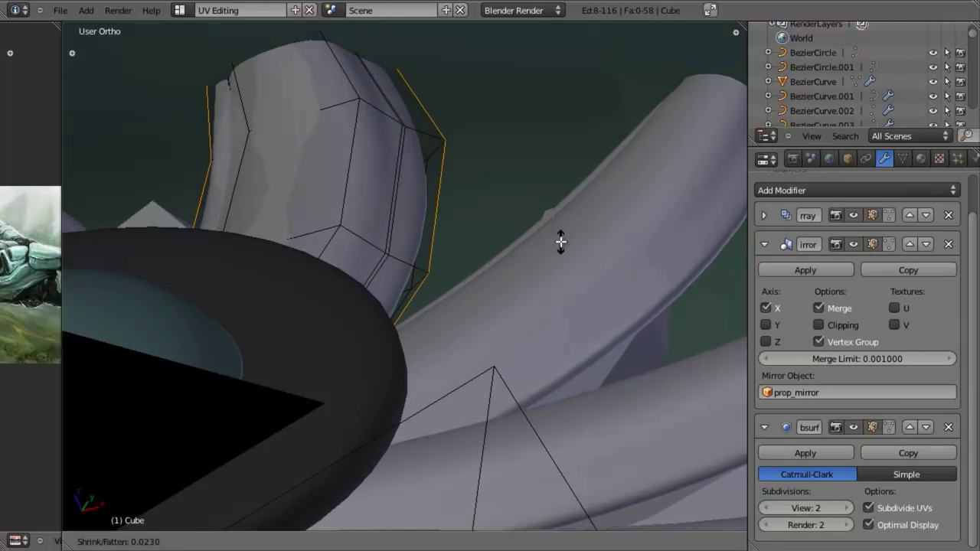
click(561, 235)
- Select the supporting edge loop next to the fattened side edges and delete it as an edge loop
key(z)
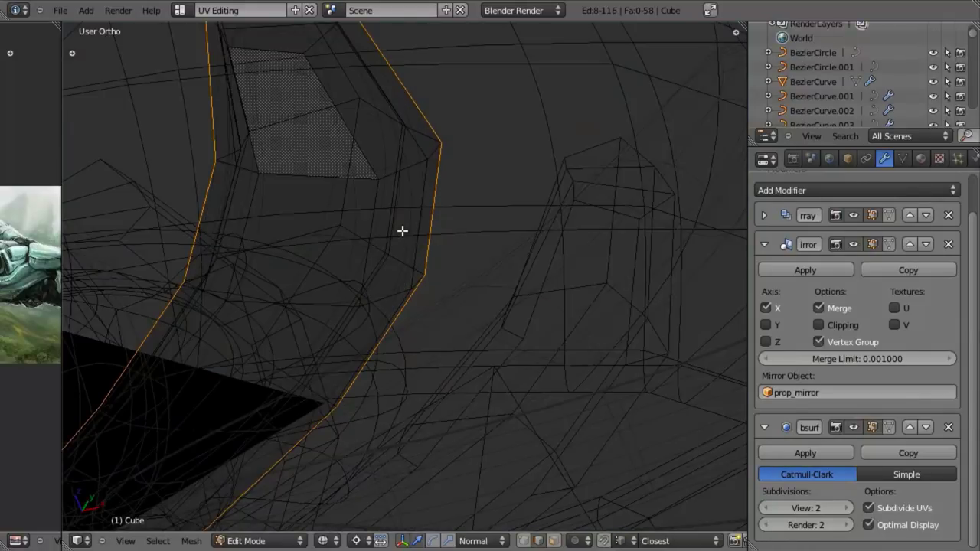
alt+right_click(398, 222)
key(z)
scroll(449, 265, down, 4)
middle_drag(448, 265, 412, 302)
scroll(414, 297, up, 4)
key(z)
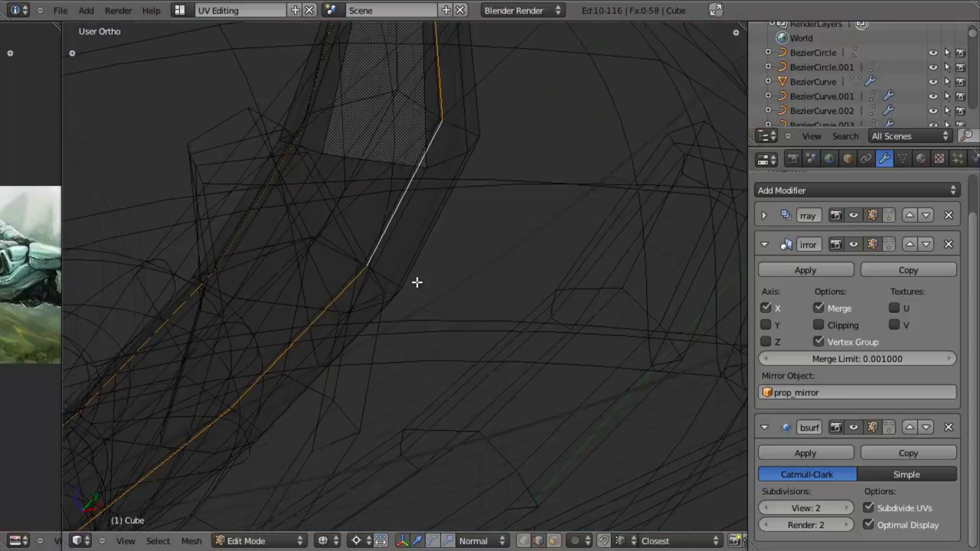
key(x)
click(408, 377)
key(z)
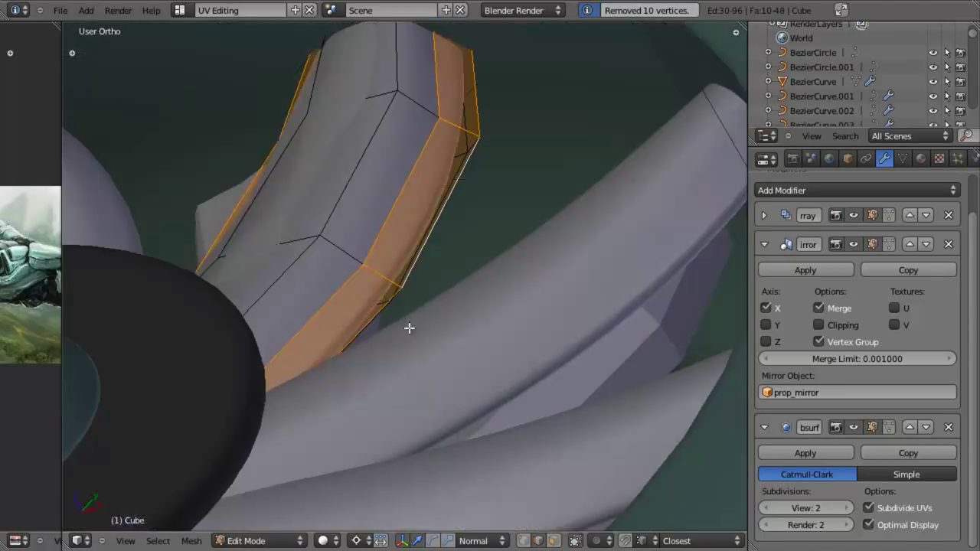
- Select the four-edge lengthwise line on the blade's broad face and slide it by about 0.71
mouse_move(408, 328)
middle_down()
mouse_move(435, 286)
mouse_move(435, 262)
middle_up()
key(z)
key(z)
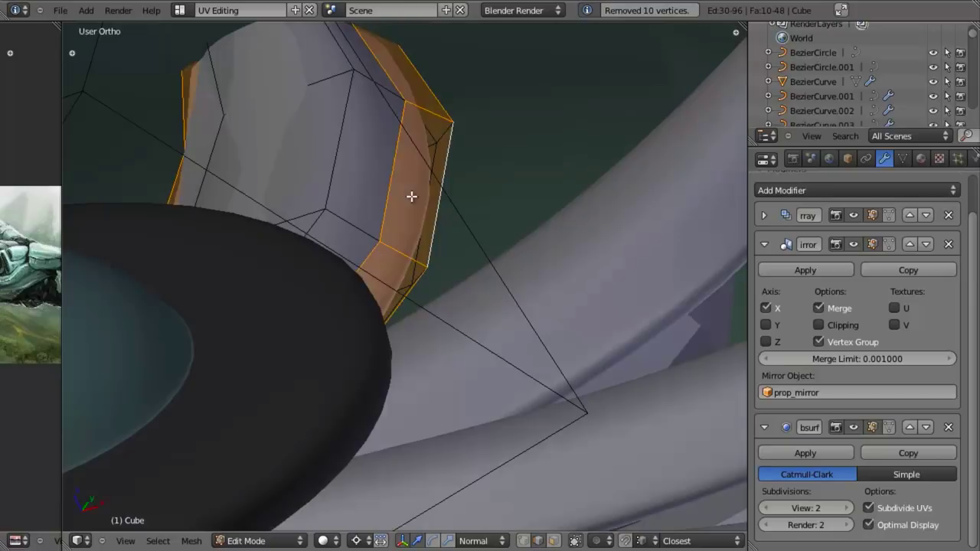
key(a)
mouse_move(408, 194)
middle_down()
mouse_move(408, 252)
mouse_move(373, 308)
mouse_move(415, 324)
mouse_move(388, 199)
mouse_move(416, 203)
middle_up()
alt+click(408, 221)
key(z)
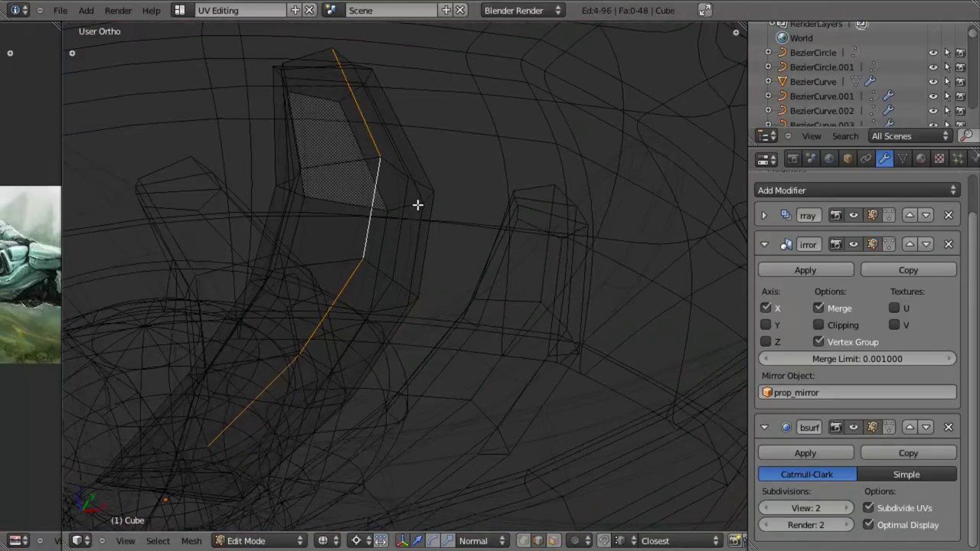
key(ctrl+e)
click(408, 364)
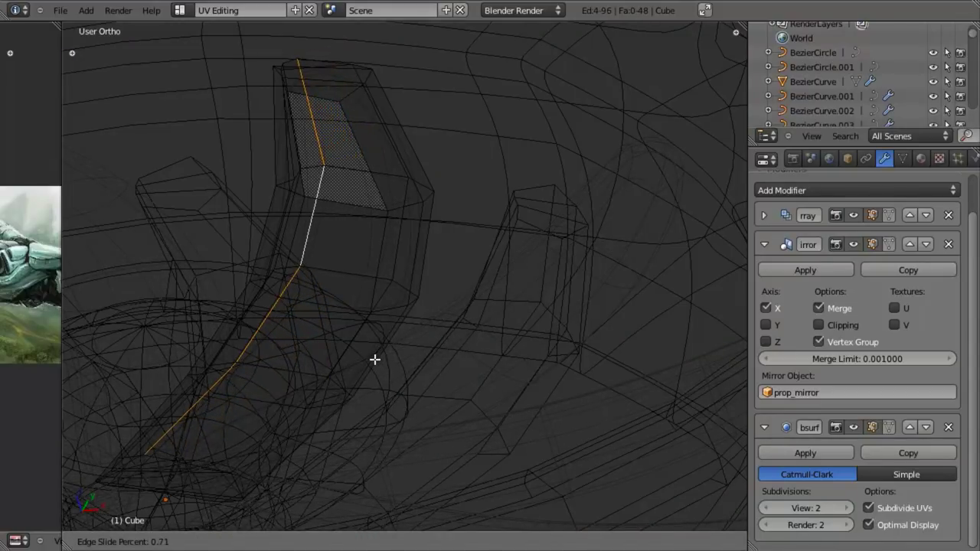
click(375, 359)
- Select the lengthwise edge loop that runs around the blade through its tip and root
key(z)
mouse_move(375, 359)
middle_down()
mouse_move(324, 303)
mouse_move(398, 418)
mouse_move(423, 403)
mouse_move(284, 262)
mouse_move(259, 267)
mouse_move(494, 352)
mouse_move(362, 188)
mouse_move(314, 162)
middle_up()
key(z)
alt+right_click(255, 268)
key(z)
- Return to Object Mode and isolate the fan blades by hiding all unselected objects
scroll(494, 352, up, 6)
key(z)
scroll(345, 297, down, 5)
key(z)
key(Tab)
key(z)
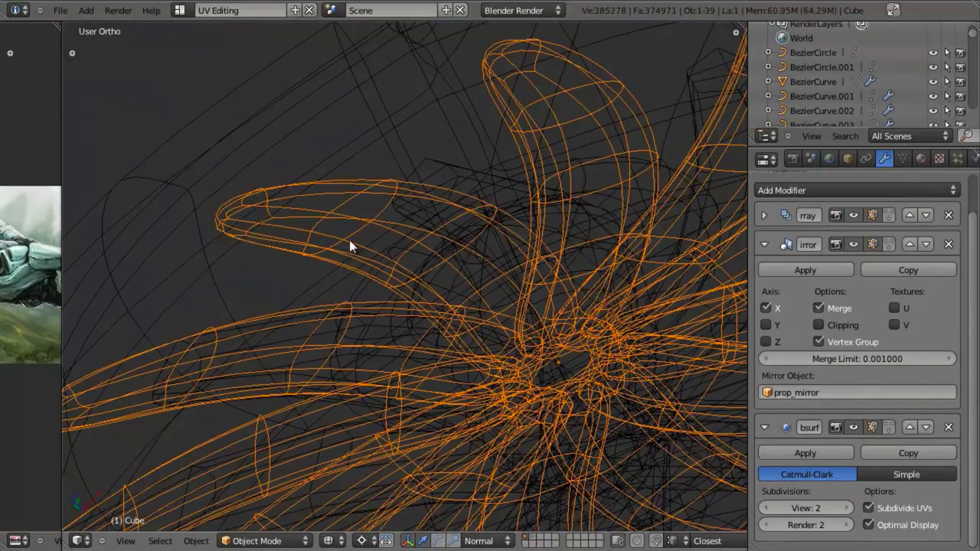
key(z)
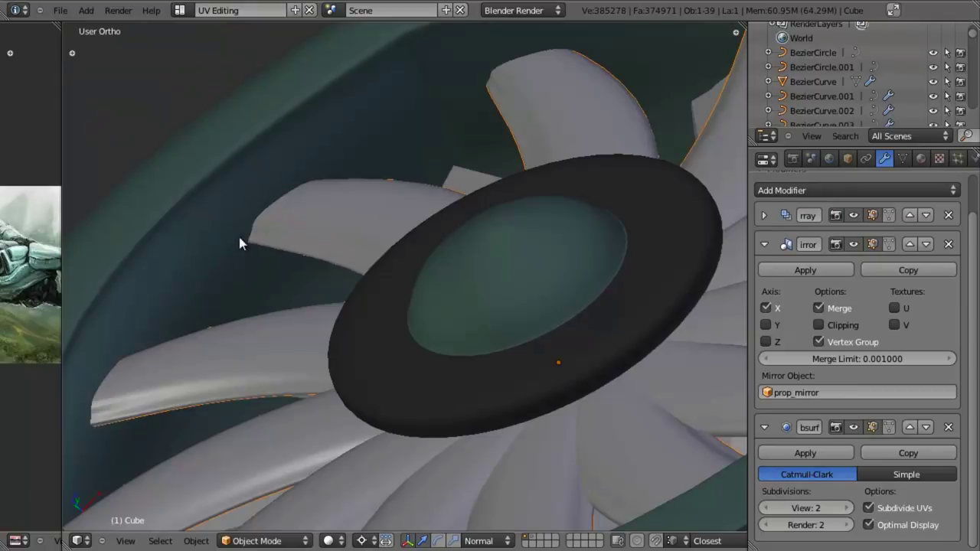
key(shift+h)
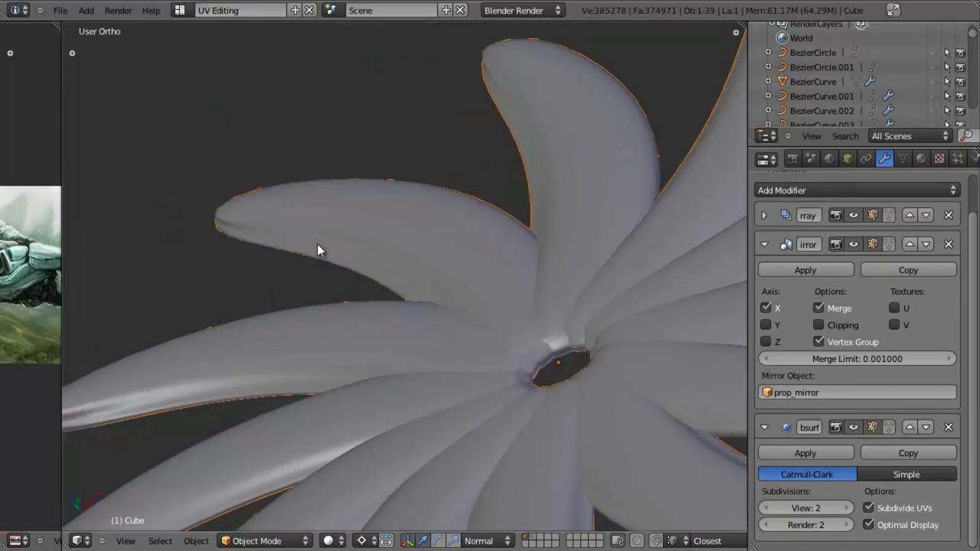
middle_drag(428, 300, 422, 269)
- Deselect three edges along one long side of the blade's selected edge loop in wireframe
key(Tab)
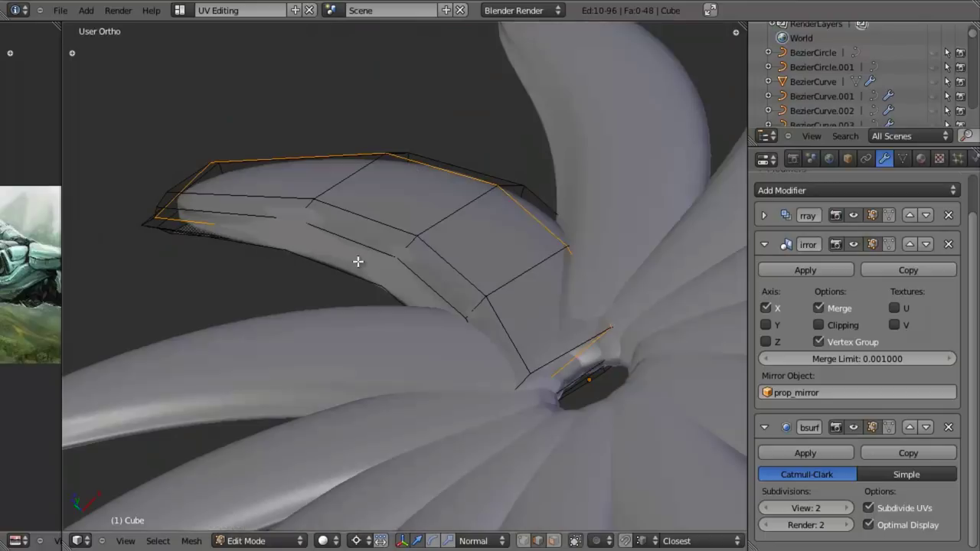
middle_drag(357, 262, 277, 289)
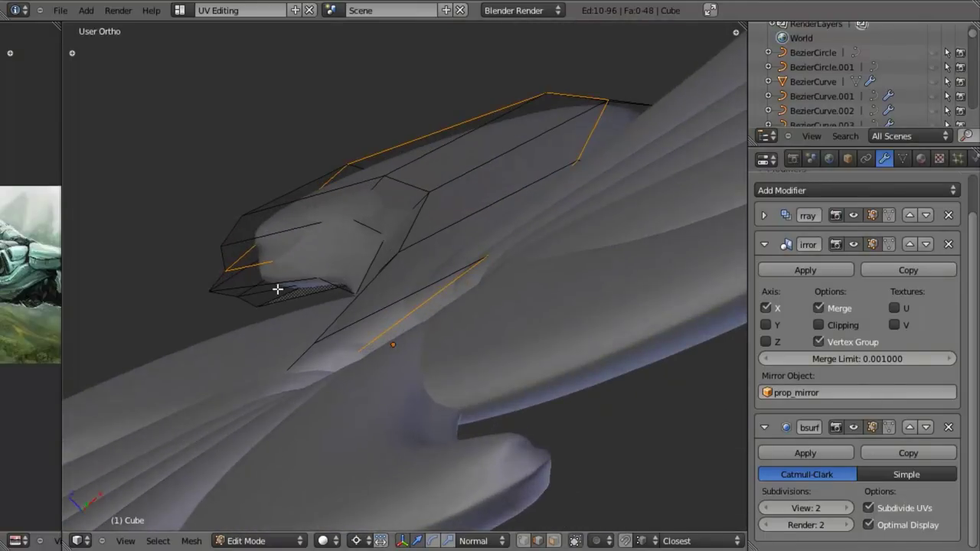
key(z)
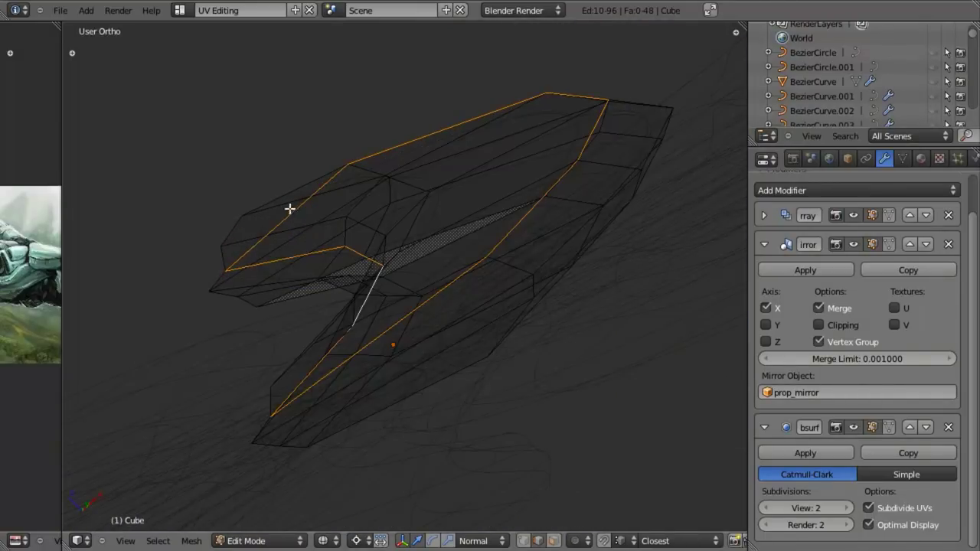
key(b)
mouse_move(216, 116)
middle_down()
mouse_move(459, 157)
mouse_move(533, 212)
middle_up()
key(b)
middle_drag(469, 44, 732, 363)
scroll(460, 254, down, 4)
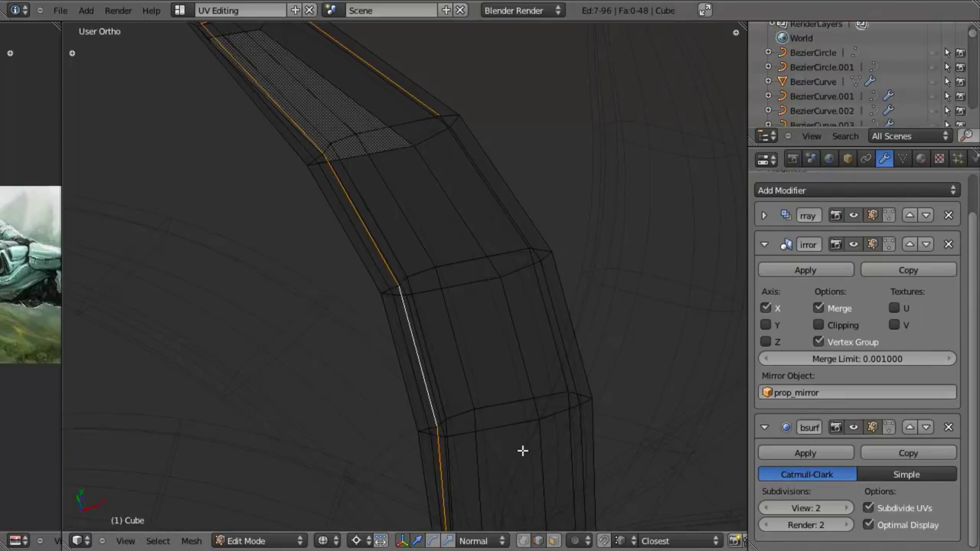
- Deselect the loop's tip, root and remaining opposite-side edges, keeping only the four edges along one long side
scroll(331, 94, down, 6)
key(shift+b)
key(Escape)
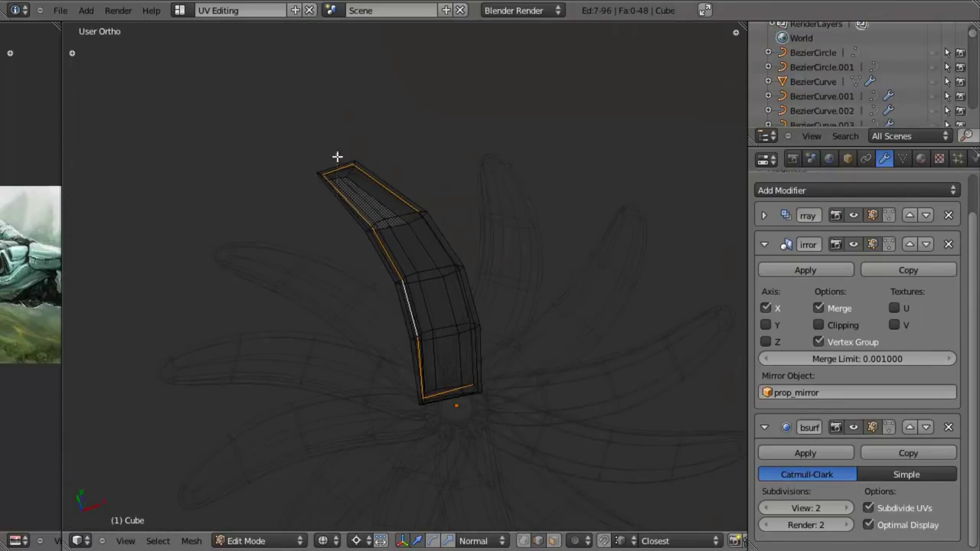
mouse_move(337, 157)
middle_down()
mouse_move(390, 193)
mouse_move(389, 179)
mouse_move(408, 208)
mouse_move(341, 170)
middle_up()
key(b)
key(b)
key(b)
middle_drag(428, 382, 348, 417)
scroll(466, 446, up, 5)
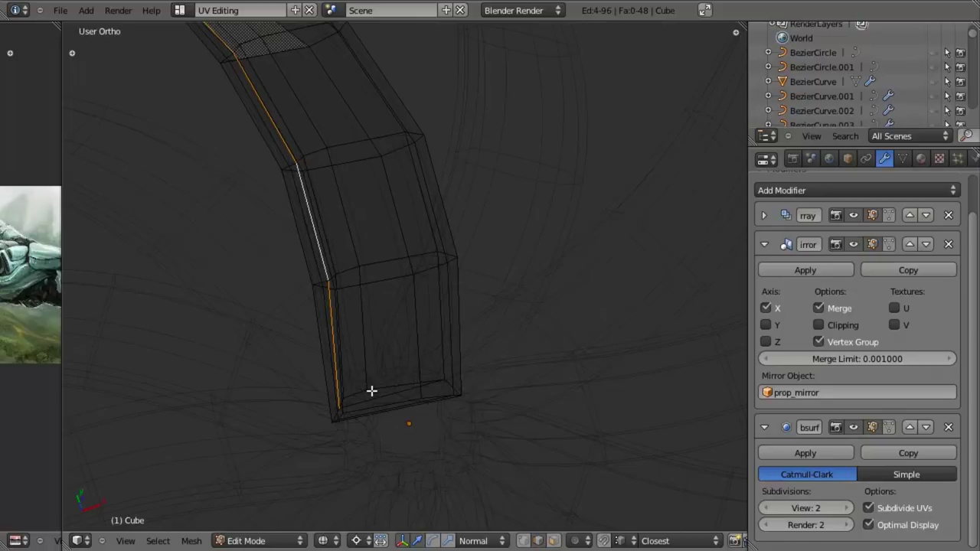
mouse_move(349, 361)
middle_down()
mouse_move(349, 225)
mouse_move(367, 190)
mouse_move(409, 273)
mouse_move(305, 214)
mouse_move(317, 273)
mouse_move(298, 184)
middle_up()
- Reposition the four selected side edges with Shrink/Fatten and an edge slide of about 0.57
key(z)
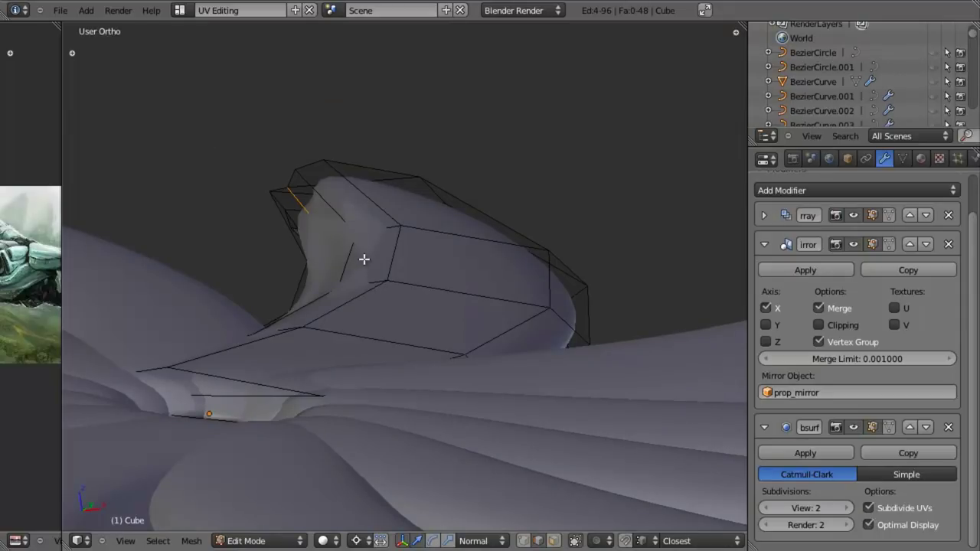
key(alt+s)
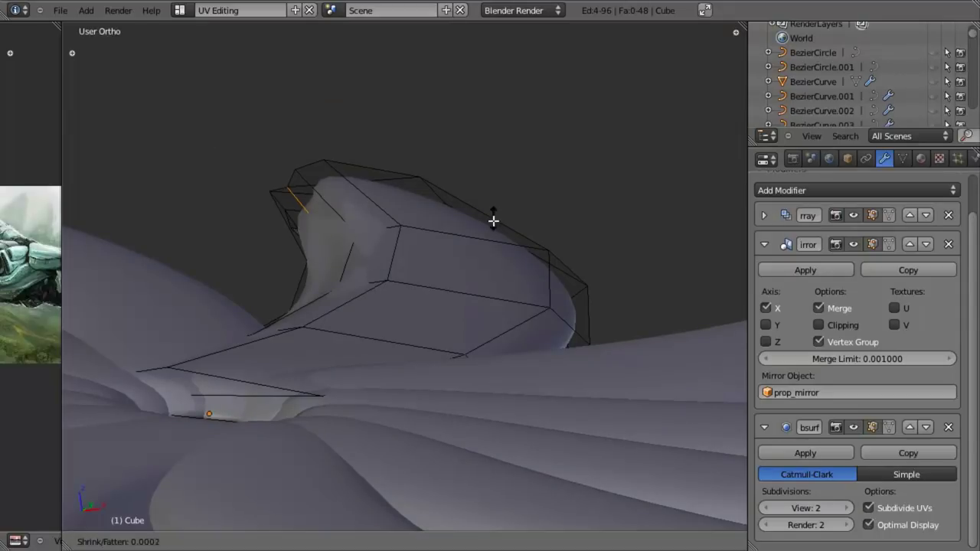
click(505, 262)
key(ctrl+e)
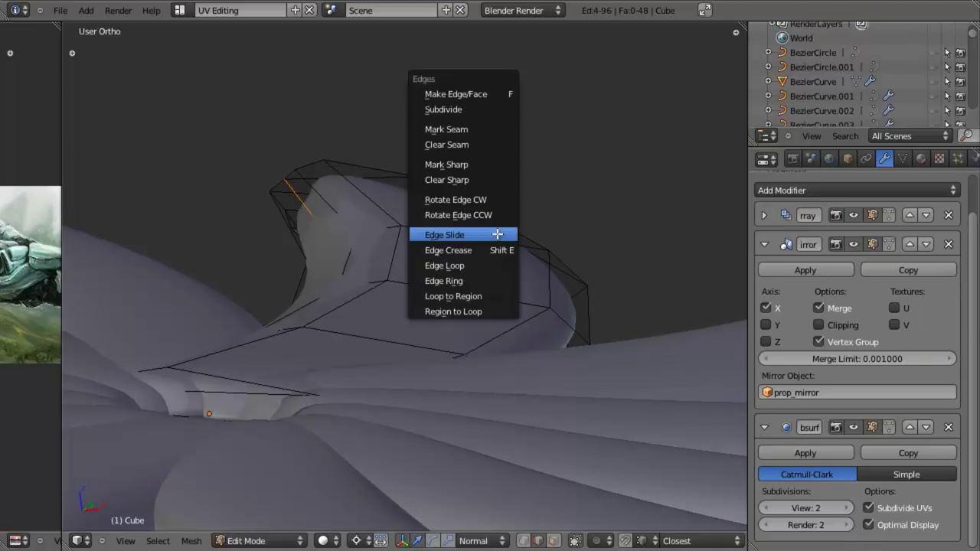
click(497, 233)
right_click(440, 223)
key(ctrl+e)
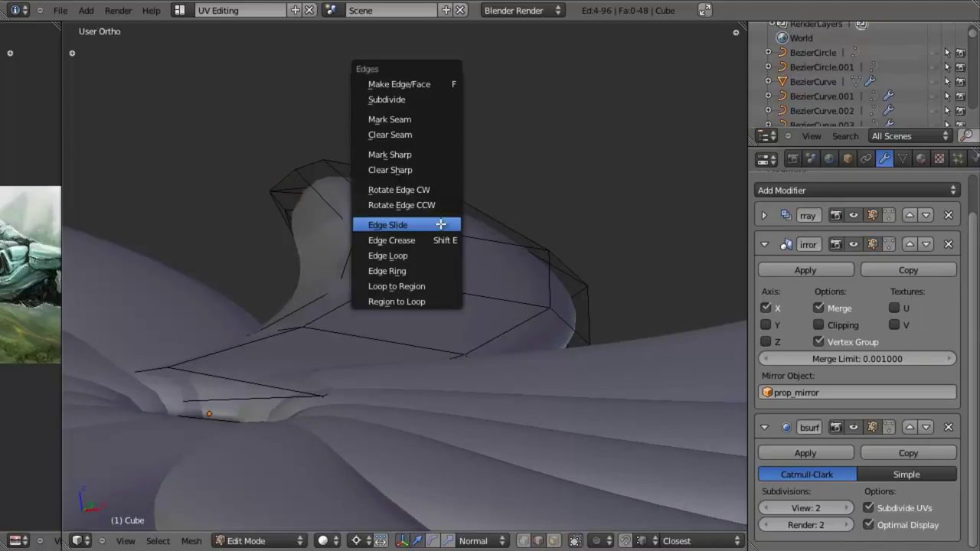
click(441, 224)
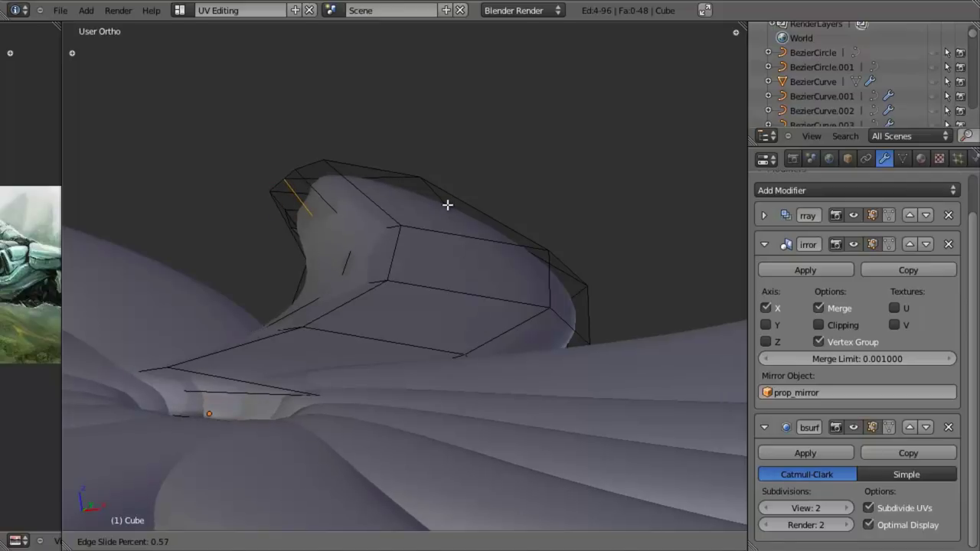
click(446, 212)
- Select the neighbouring four-edge lengthwise line and slide it by about 0.17
alt+right_click(320, 185)
key(z)
scroll(382, 266, down, 3)
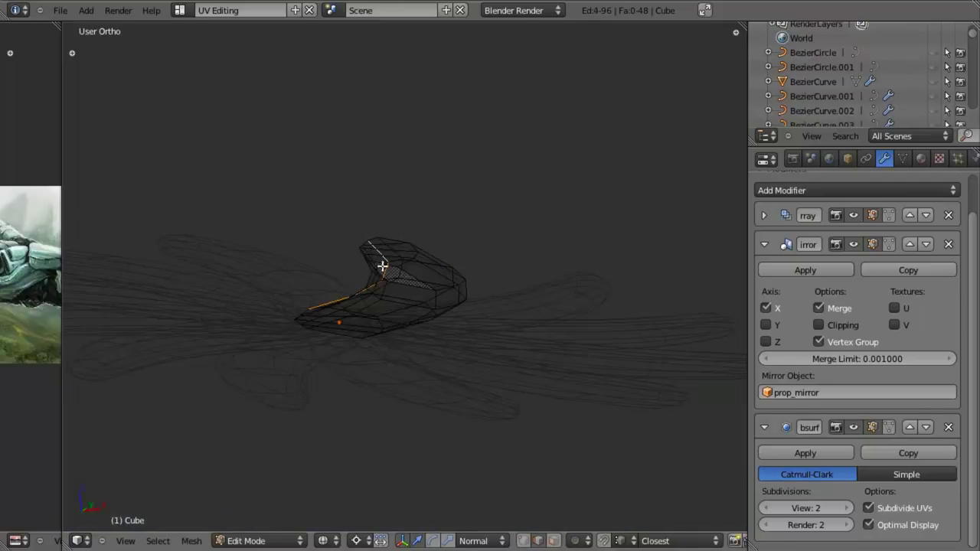
key(z)
scroll(396, 271, up, 3)
key(ctrl+e)
click(404, 258)
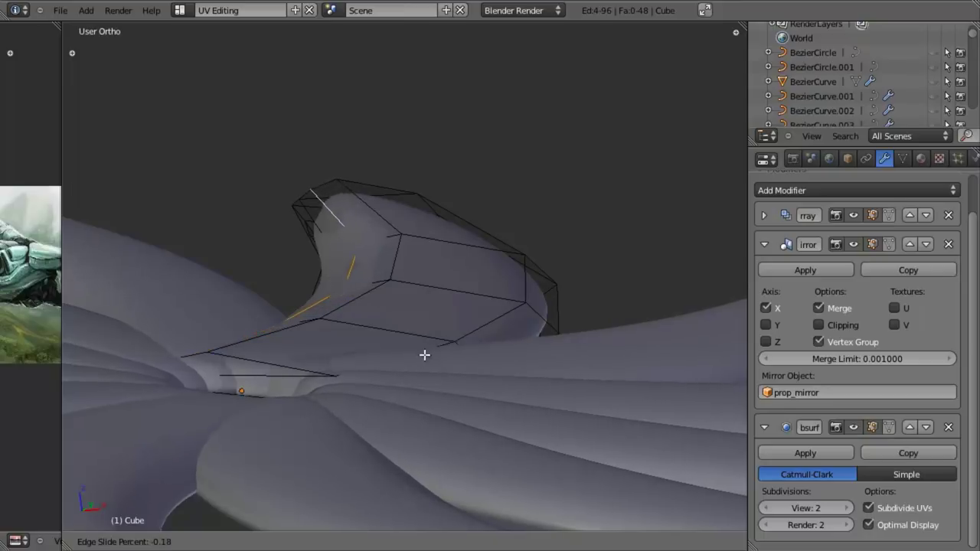
click(448, 241)
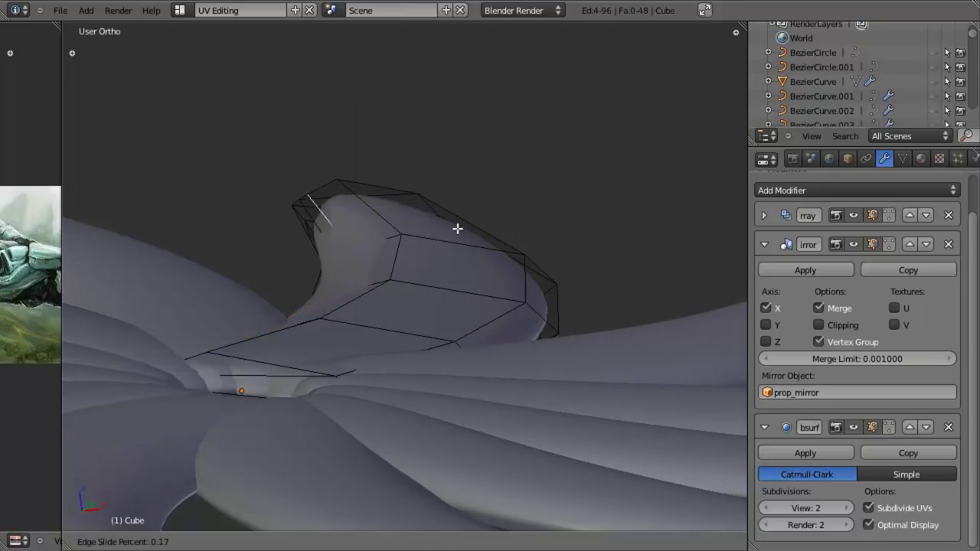
click(461, 244)
- Examine the isolated fan blades in Object Mode from the side and the front
key(Tab)
scroll(444, 257, down, 6)
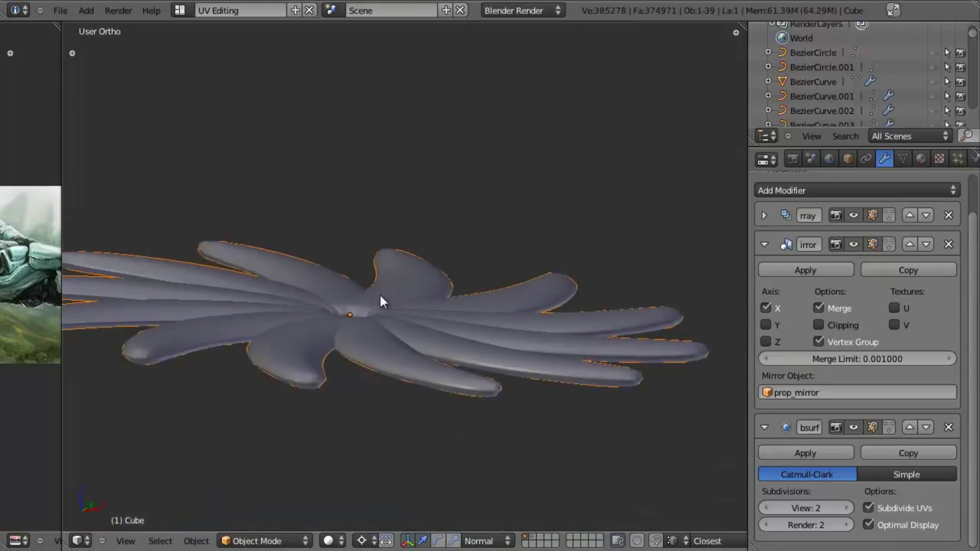
middle_drag(380, 295, 430, 397)
middle_drag(386, 183, 397, 289)
middle_drag(378, 234, 404, 343)
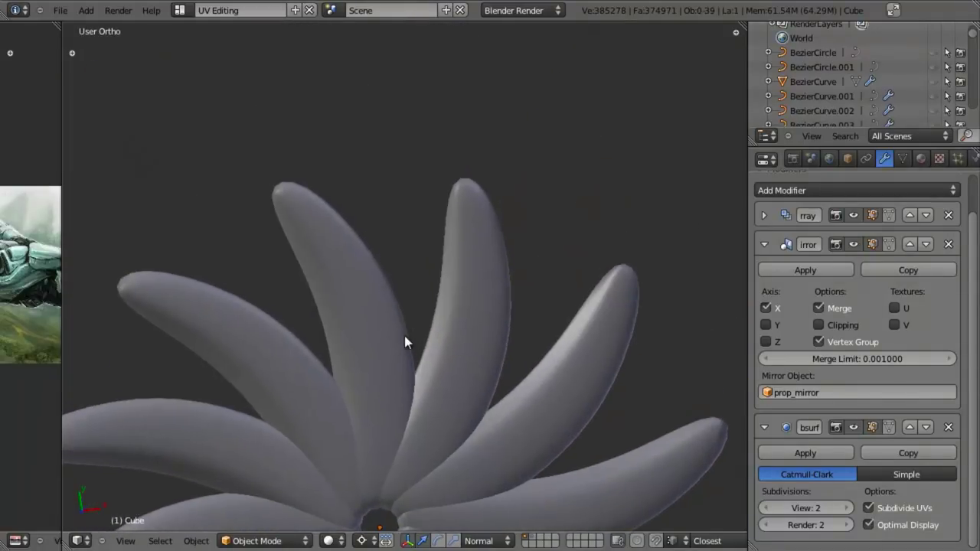
- Add a lengthwise edge loop along the side of the blade mesh, slid close to its outer edge
key(Tab)
scroll(379, 284, up, 5)
scroll(418, 317, down, 4)
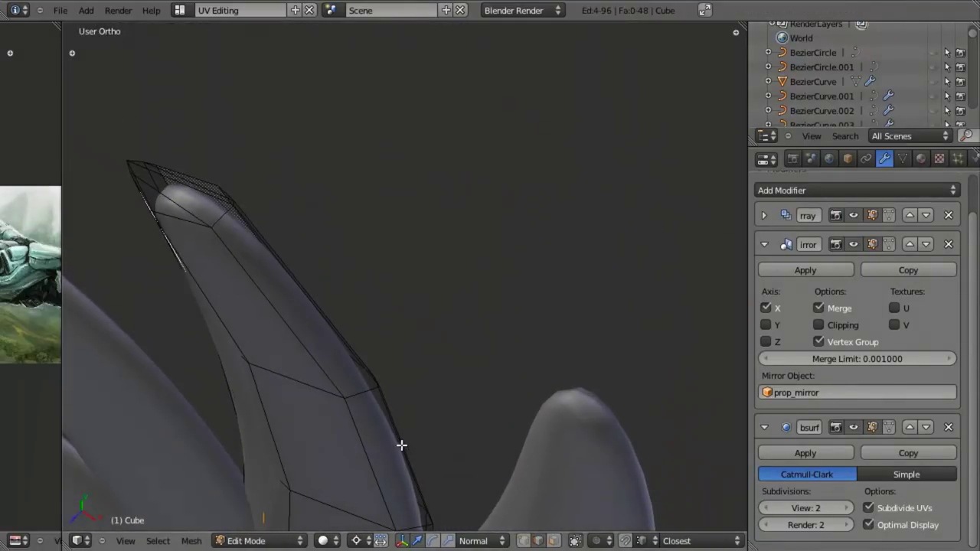
key(ctrl+r)
click(373, 395)
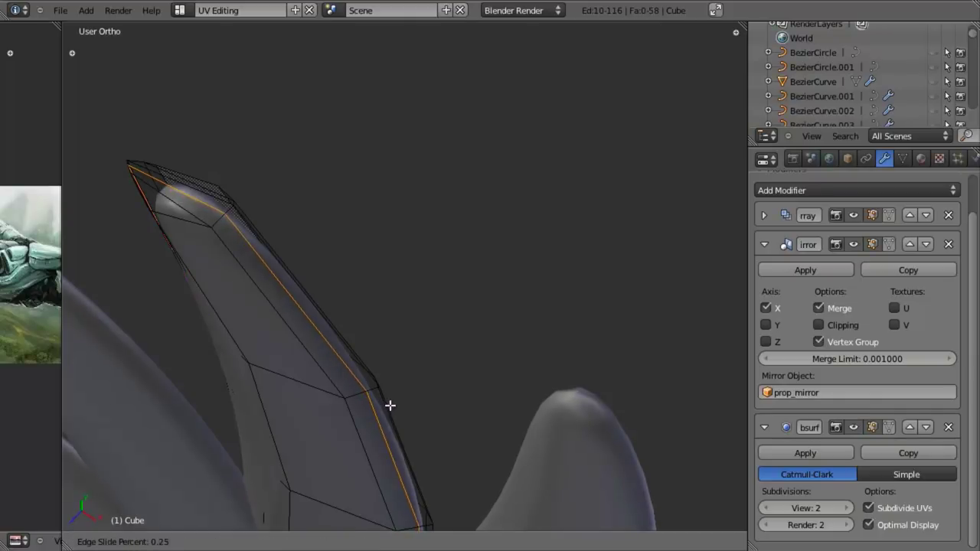
click(447, 452)
middle_drag(252, 344, 372, 136)
key(Tab)
scroll(421, 283, up, 5)
key(Tab)
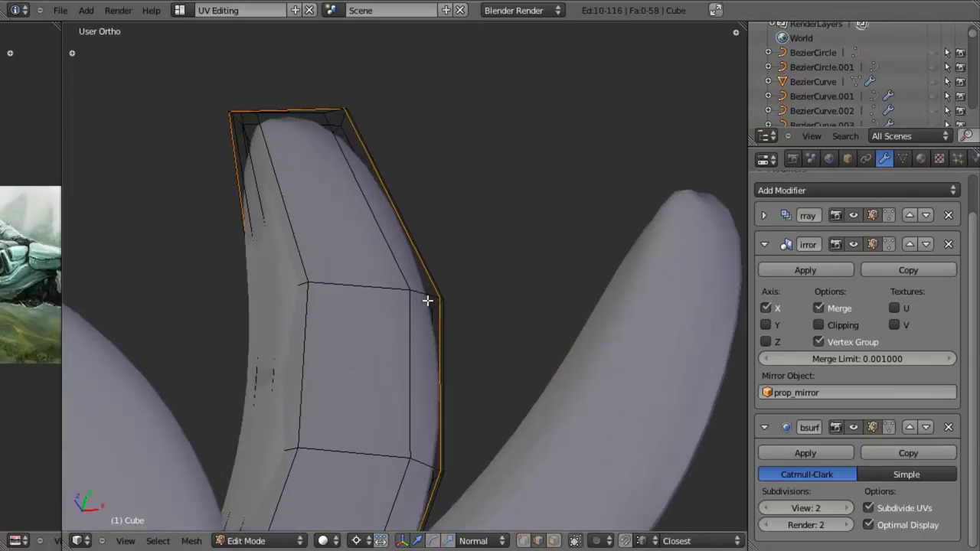
- Try a second lengthwise edge loop on the blade with a slide of about -0.97, and undo it
middle_drag(395, 388, 398, 296)
key(a)
key(ctrl+r)
click(386, 356)
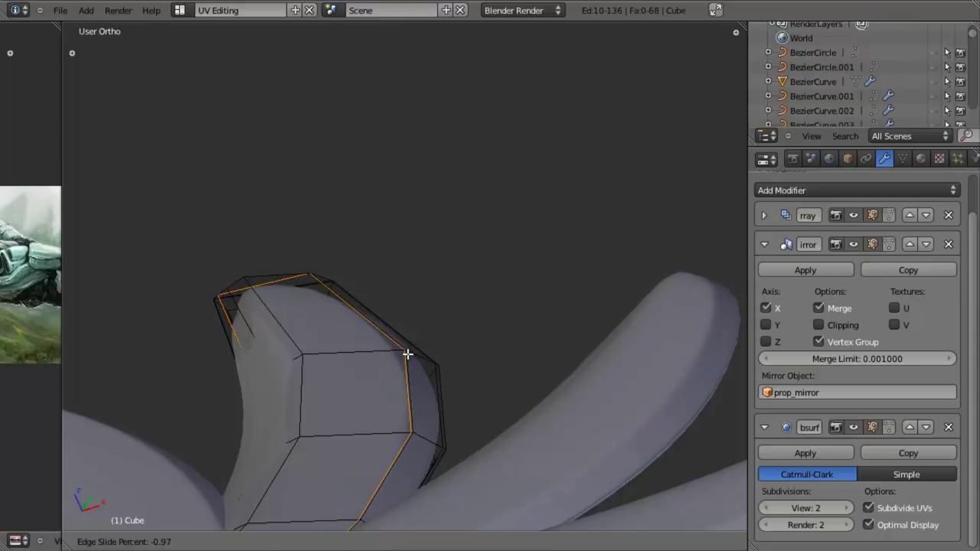
click(407, 354)
middle_drag(407, 354, 420, 470)
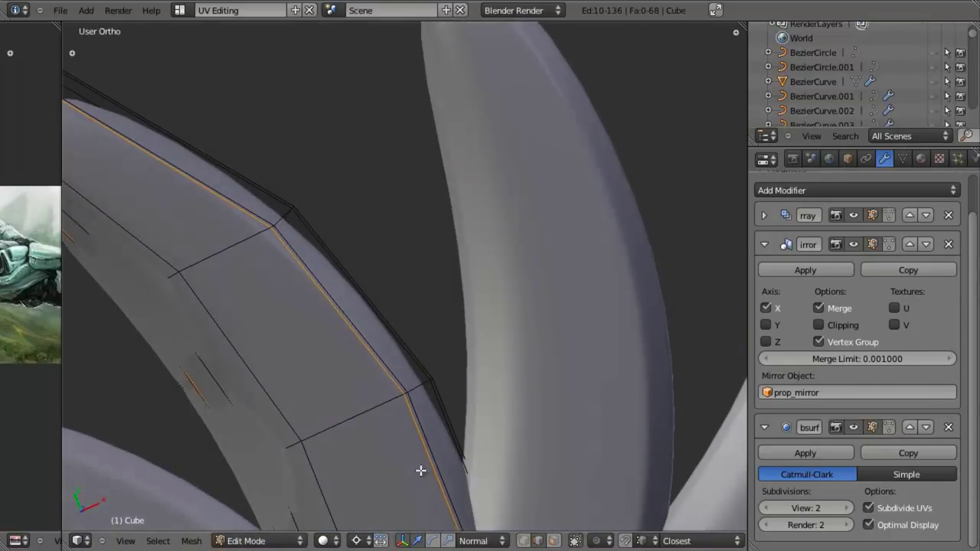
middle_drag(305, 252, 569, 50)
shift+middle_drag(542, 367, 462, 100)
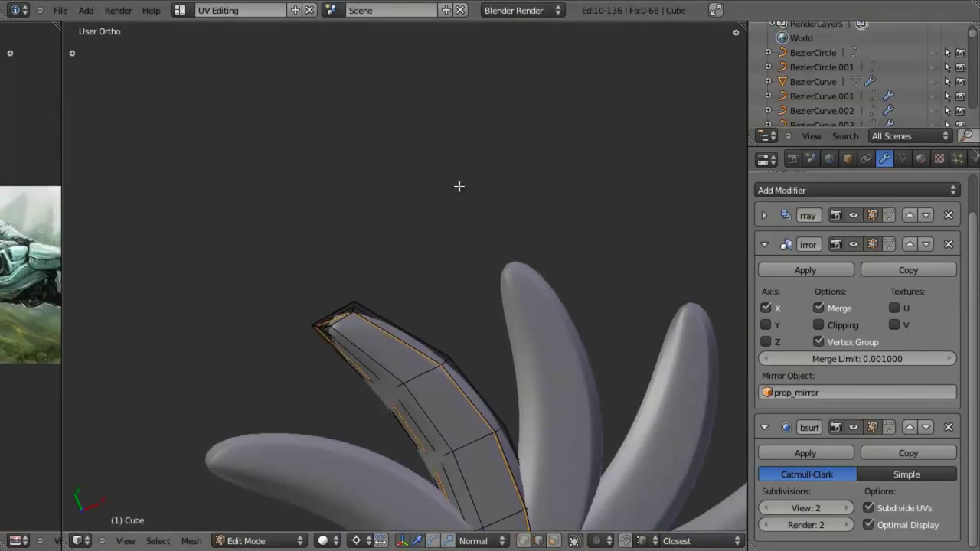
scroll(460, 186, up, 3)
middle_drag(365, 265, 400, 322)
scroll(400, 326, up, 3)
key(ctrl+z)
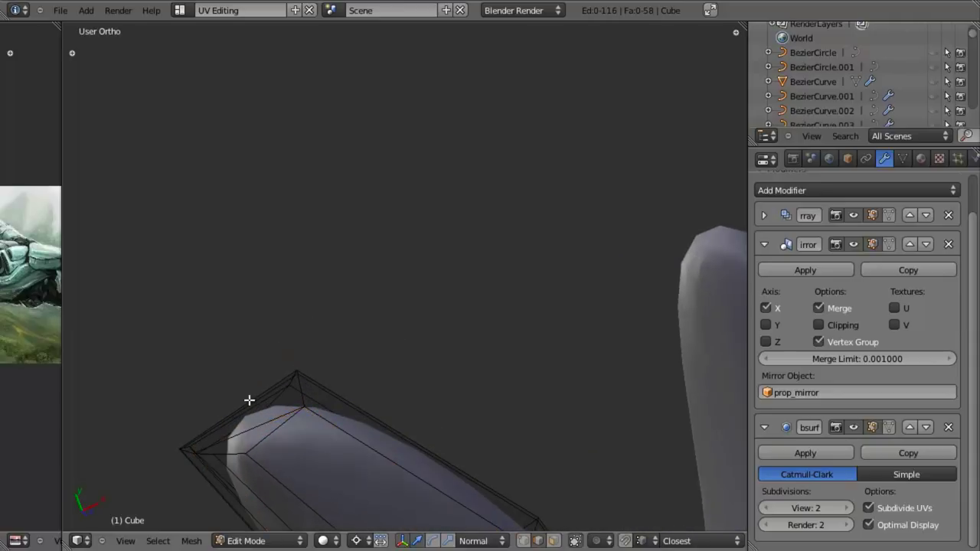
key(ctrl+r)
key(Escape)
shift+middle_drag(242, 427, 208, 197)
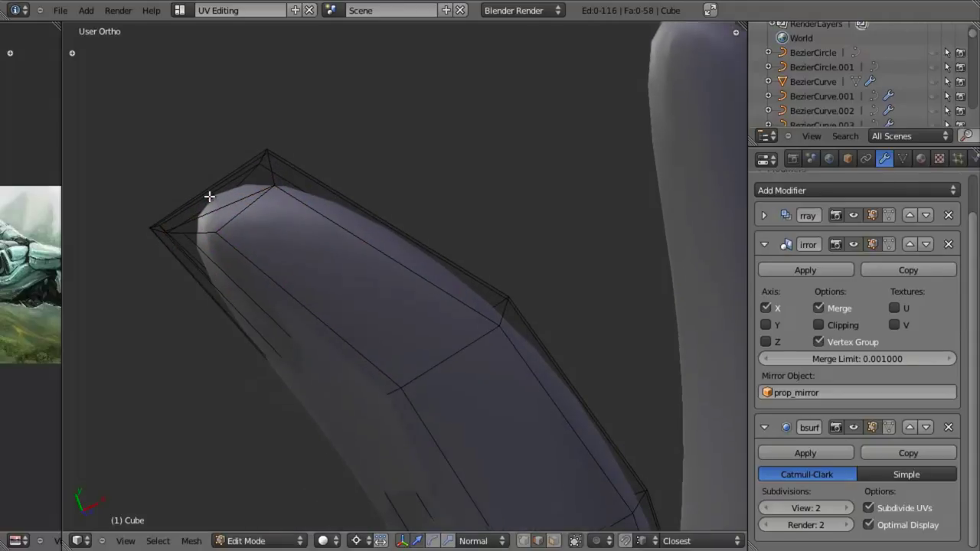
- Select the four-edge lengthwise line on the blade's broad face and edge-slide it by about -0.92
alt+right_click(294, 279)
scroll(296, 282, down, 3)
middle_drag(296, 282, 329, 231)
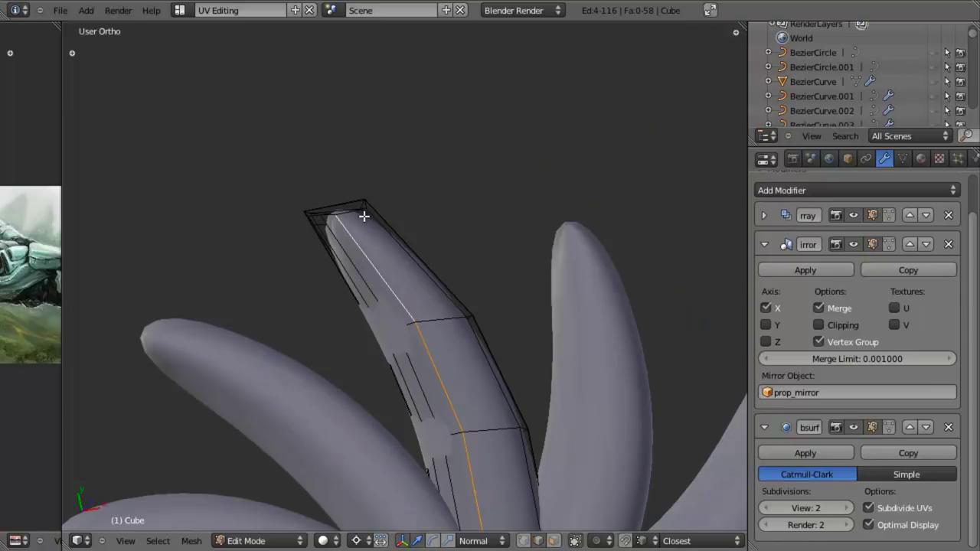
key(ctrl+e)
click(364, 216)
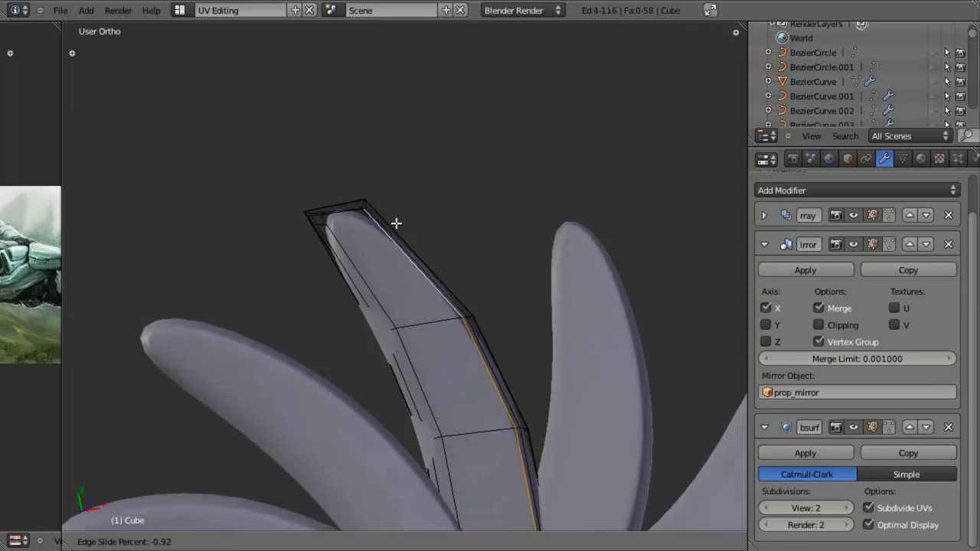
click(396, 223)
- Return to Object Mode and reveal all hidden aircraft parts around the fan blades in the top view
scroll(306, 221, down, 4)
key(Tab)
scroll(391, 328, down, 4)
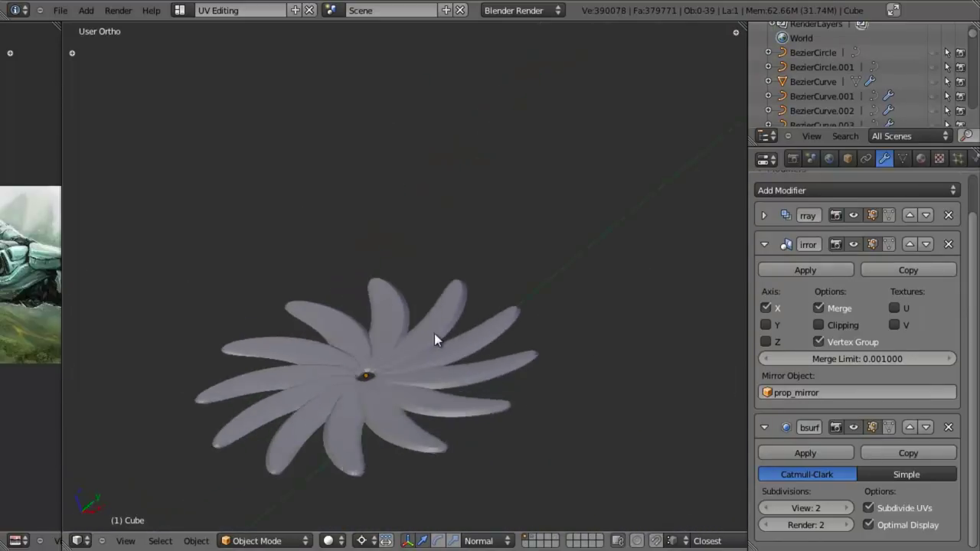
middle_drag(434, 339, 361, 260)
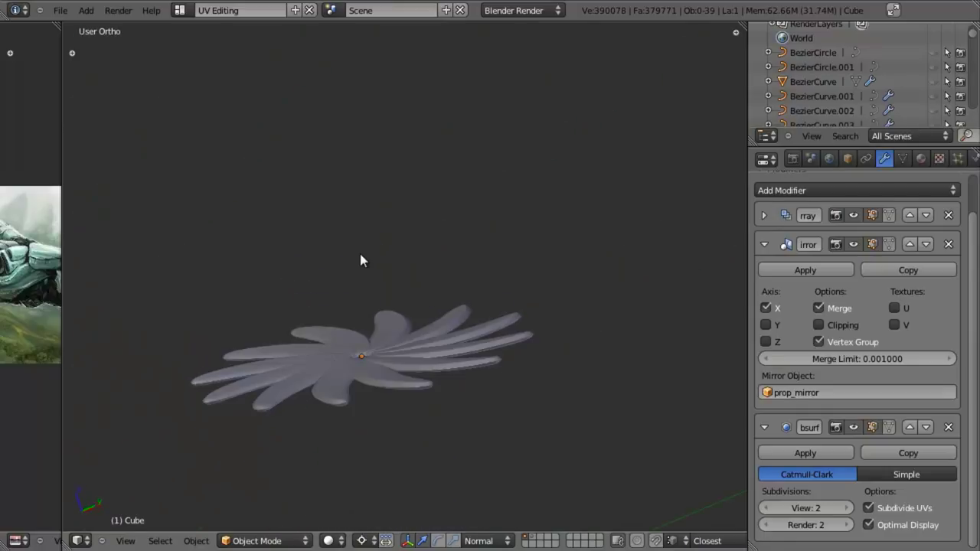
key(KP_7)
scroll(371, 270, up, 4)
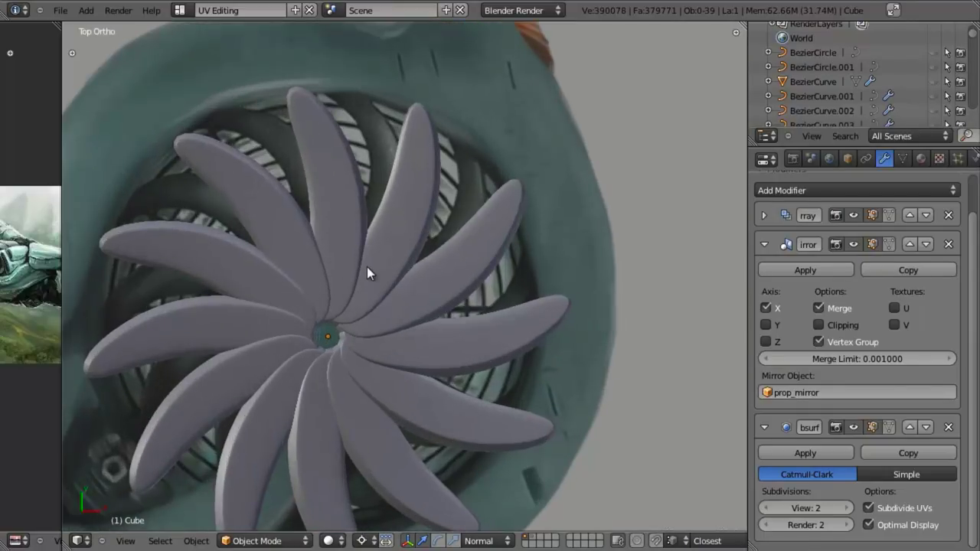
key(alt+h)
key(a)
scroll(337, 261, down, 2)
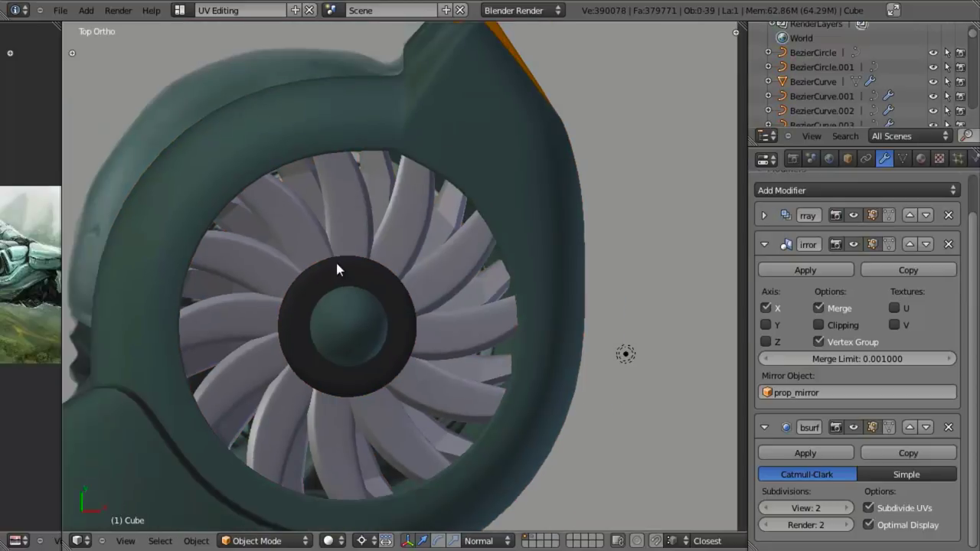
scroll(341, 233, up, 3)
- Open the front fan blades in Edit Mode and select all of the source blade's geometry
right_click(326, 216)
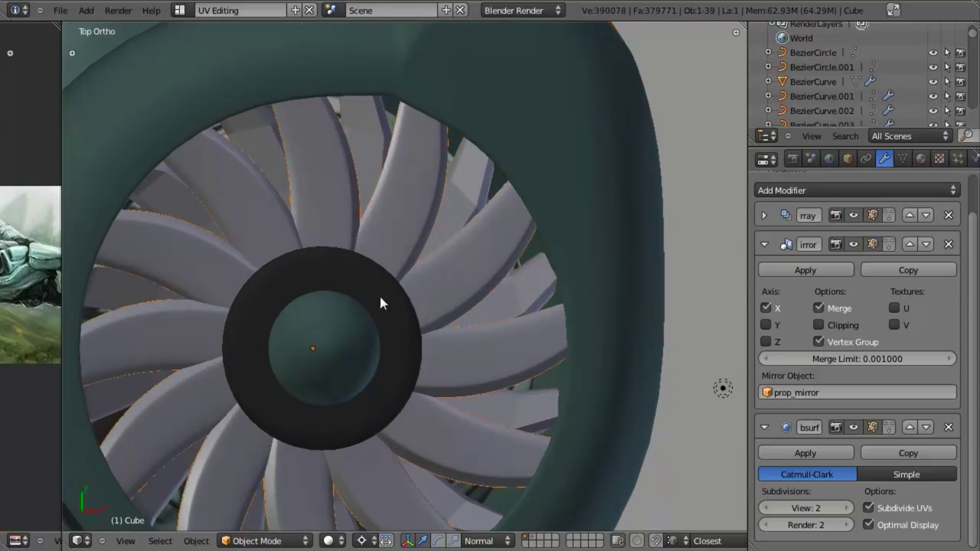
middle_drag(380, 303, 372, 374)
key(Tab)
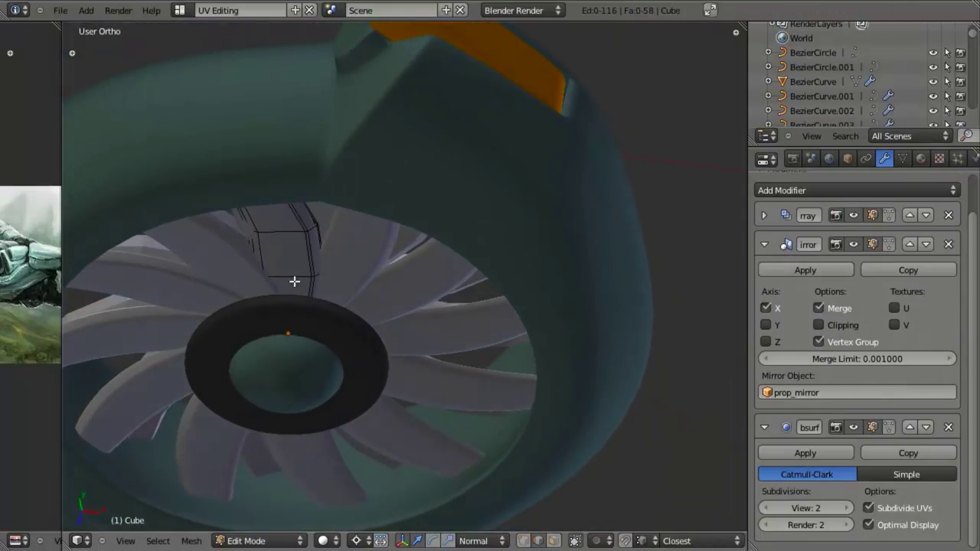
key(a)
mouse_move(322, 306)
middle_down()
mouse_move(370, 367)
mouse_move(365, 355)
mouse_move(376, 394)
mouse_move(404, 345)
middle_up()
key(z)
key(z)
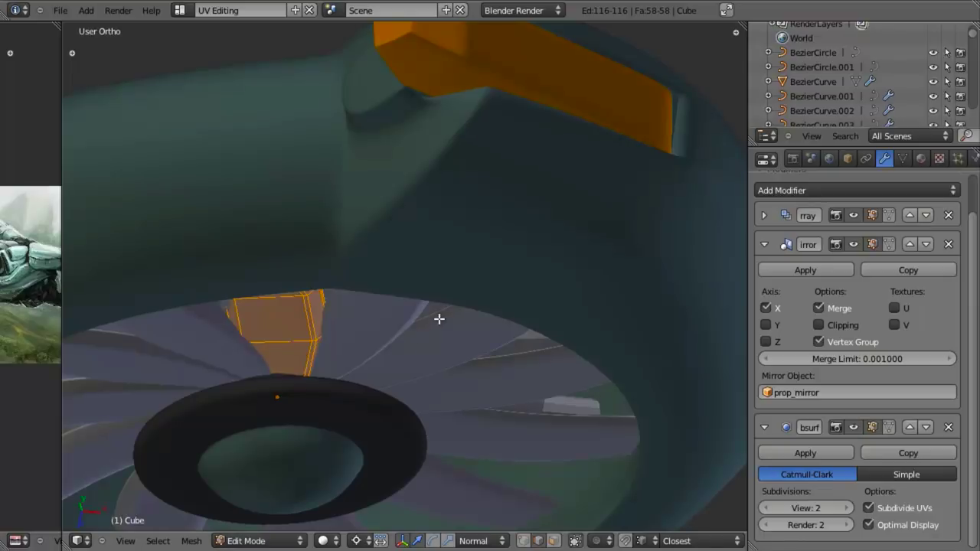
- Rotate the whole selected blade slightly about the global Y axis and return to Object Mode
key(r)
key(y)
key(y)
right_click(438, 318)
scroll(438, 318, down, 3)
scroll(495, 311, up, 3)
key(r)
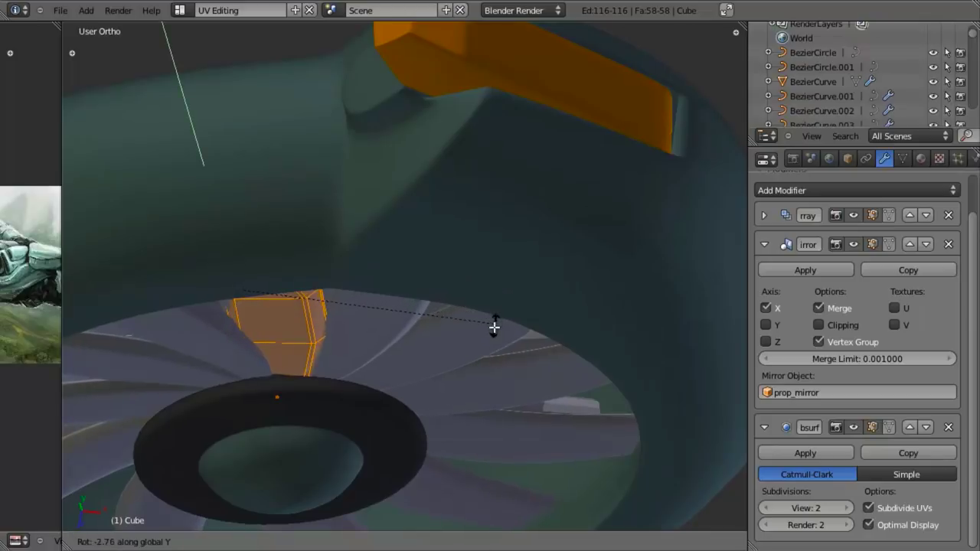
click(475, 357)
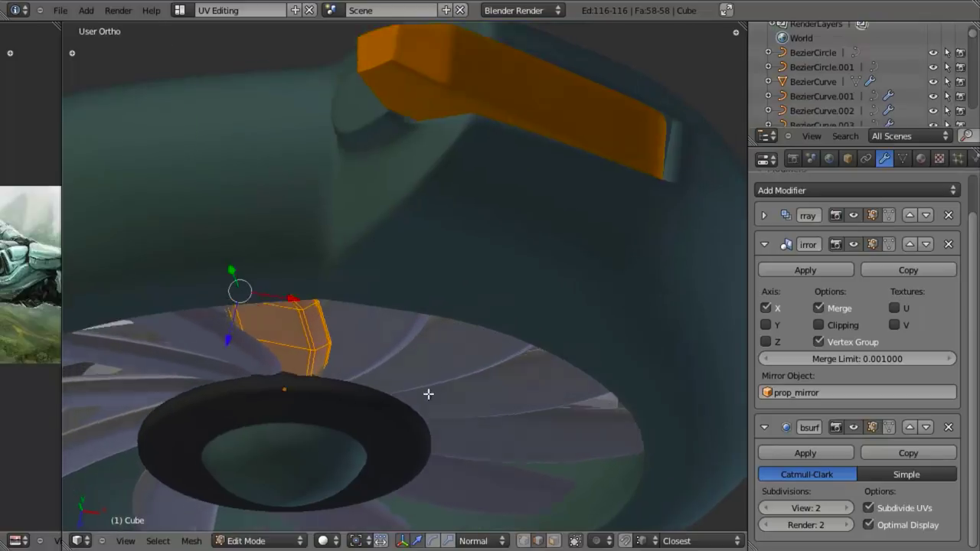
middle_drag(428, 394, 346, 268)
scroll(387, 390, down, 3)
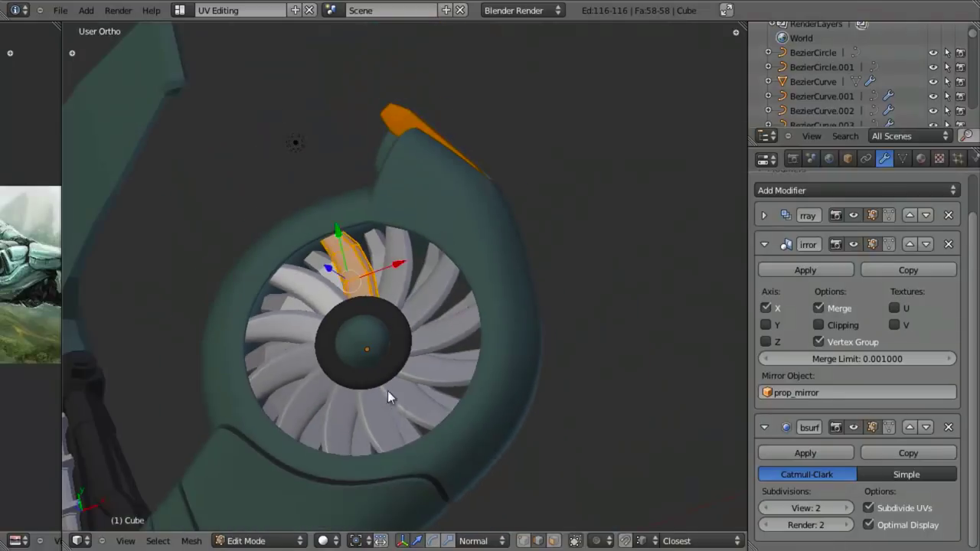
key(Tab)
- Select the faceted rear fan blades, Cube.001, and show the scene in wireframe
scroll(411, 372, up, 6)
scroll(441, 430, down, 3)
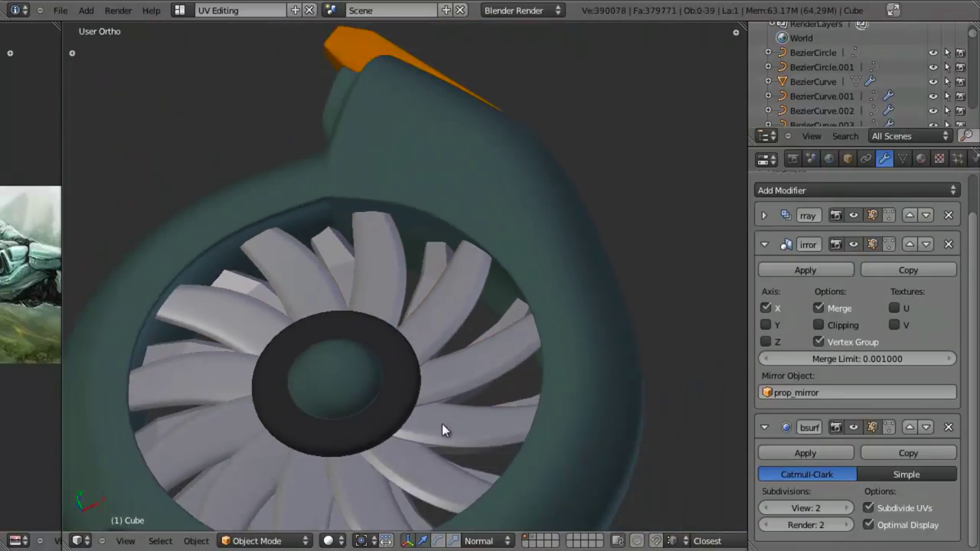
middle_drag(314, 249, 406, 157)
scroll(433, 264, up, 3)
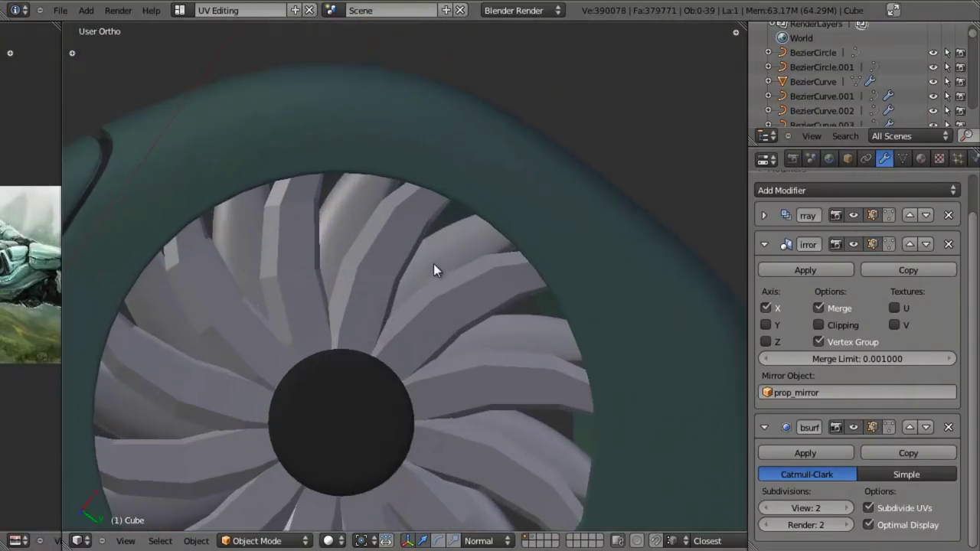
right_click(377, 278)
scroll(377, 277, down, 2)
key(z)
middle_drag(436, 263, 470, 396)
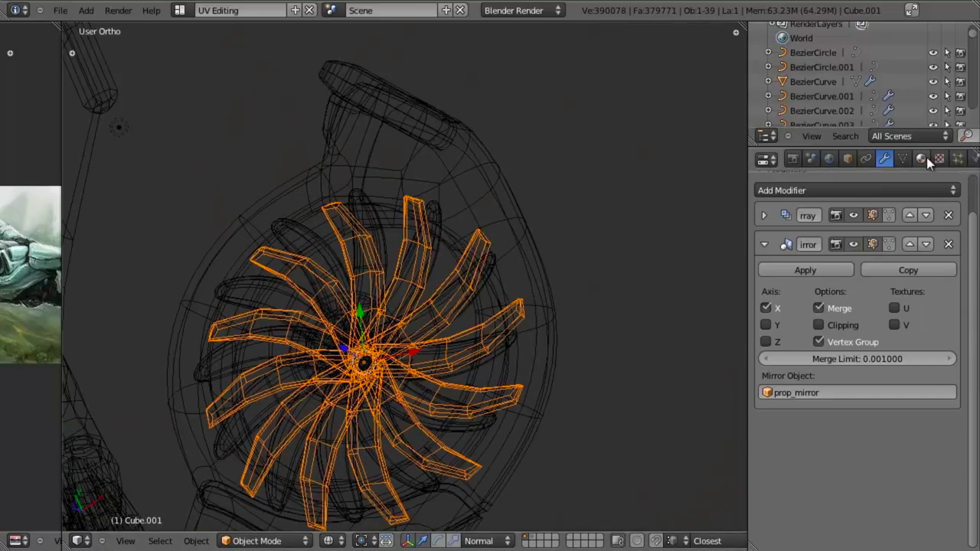
- Check the front blades' mesh datablock and assign that mesh, Cube.005, to the rear blades Cube.001
click(902, 158)
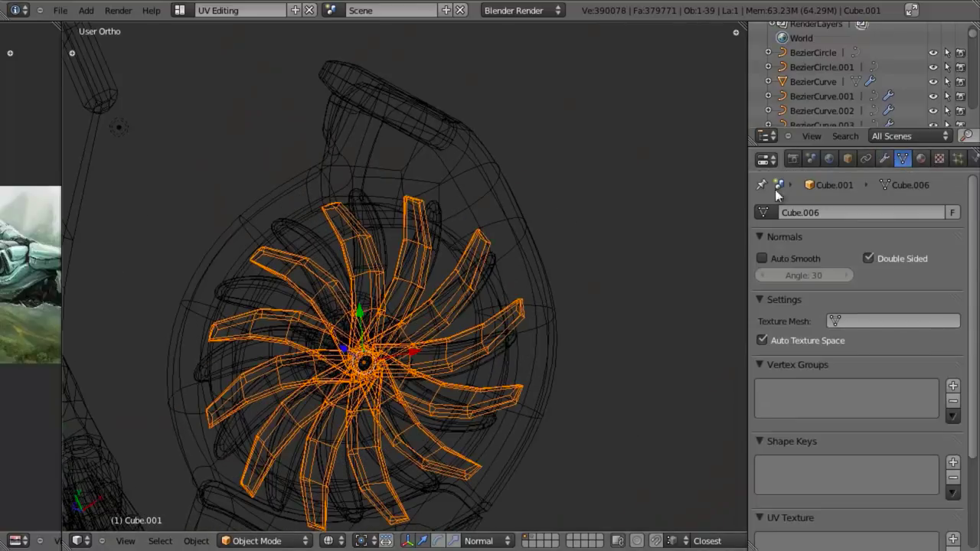
right_click(380, 257)
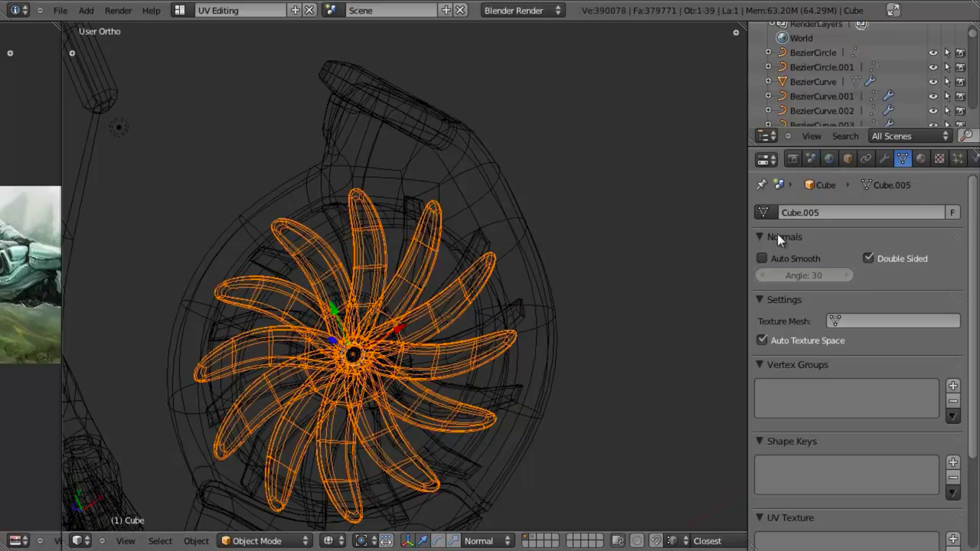
scroll(421, 283, up, 4)
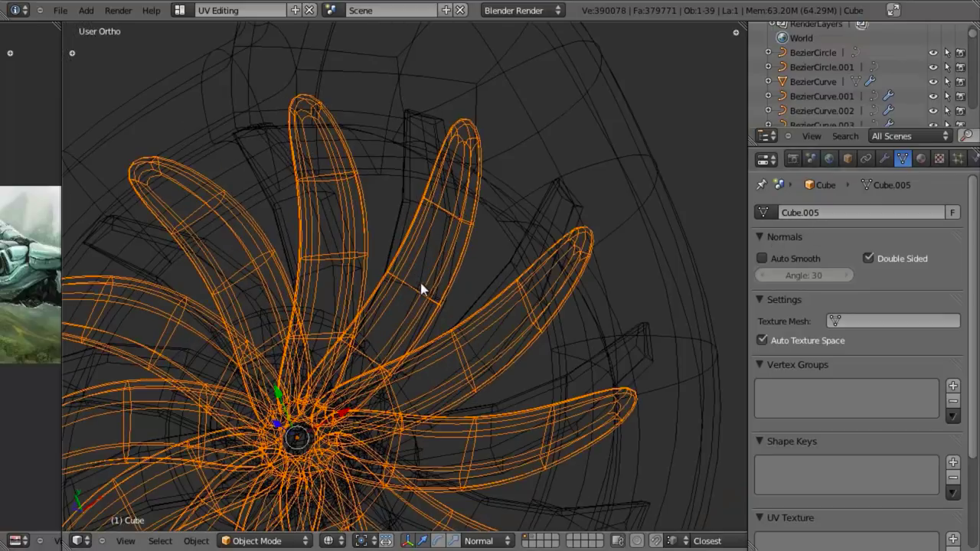
right_click(397, 234)
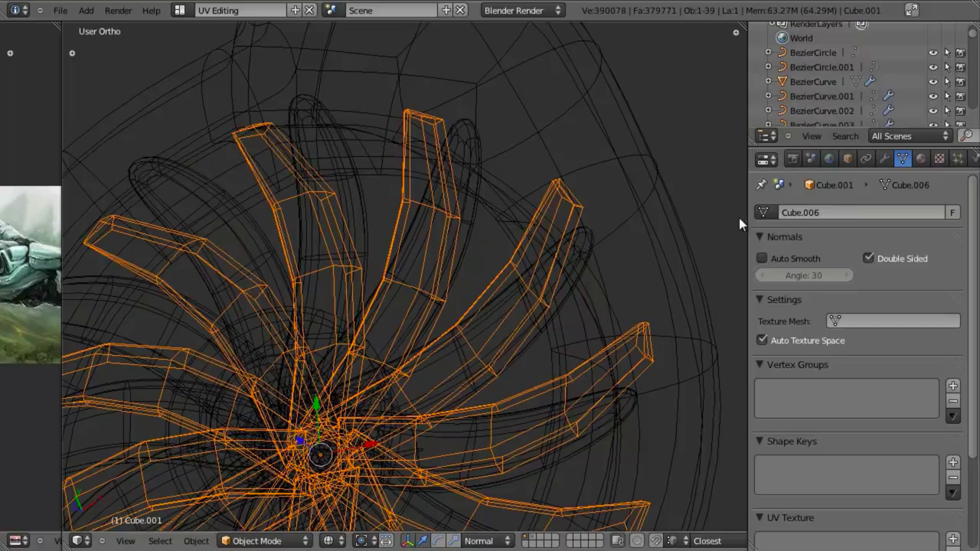
click(761, 215)
click(802, 340)
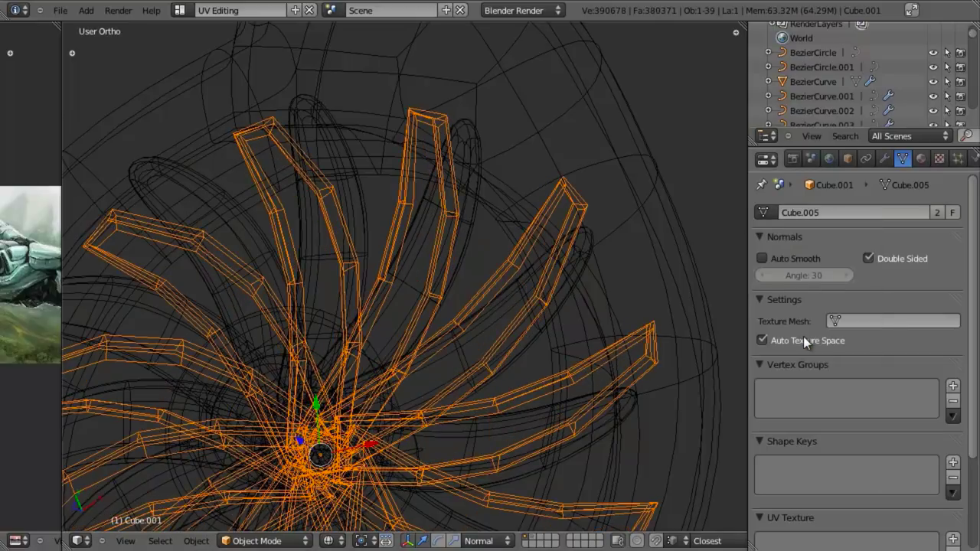
- Return to solid shading and add a Subdivision Surface modifier to the rear fan blades
key(z)
scroll(437, 330, down, 4)
middle_drag(391, 309, 330, 281)
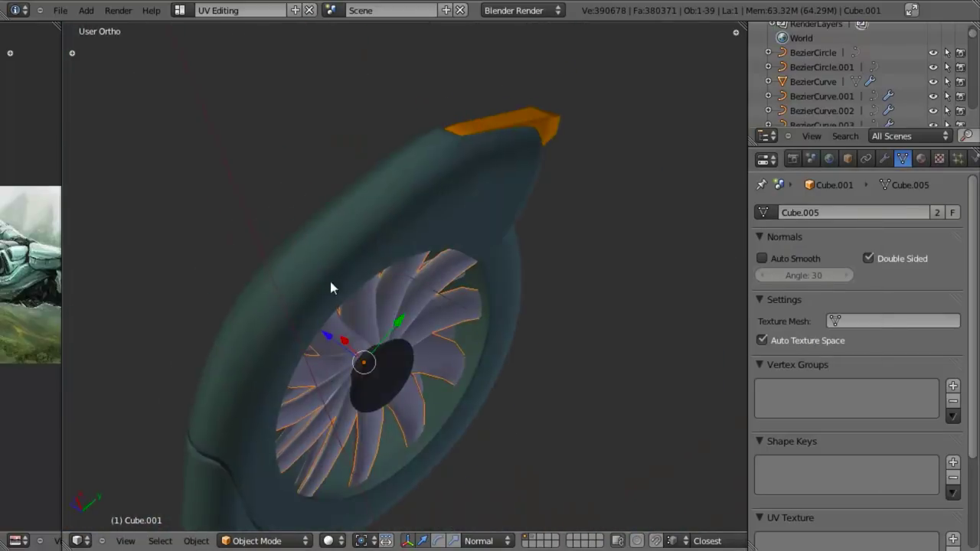
scroll(398, 232, up, 3)
middle_drag(398, 233, 635, 315)
click(884, 160)
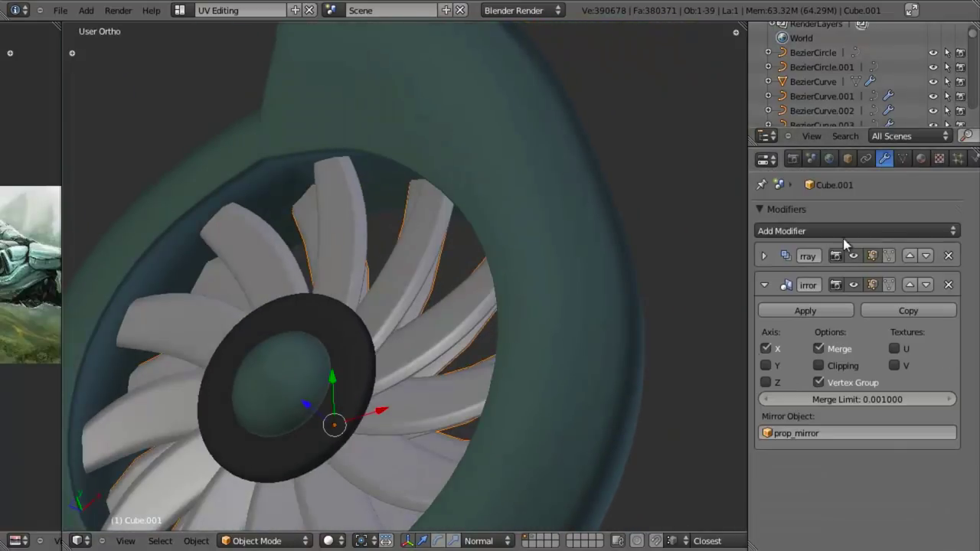
click(811, 227)
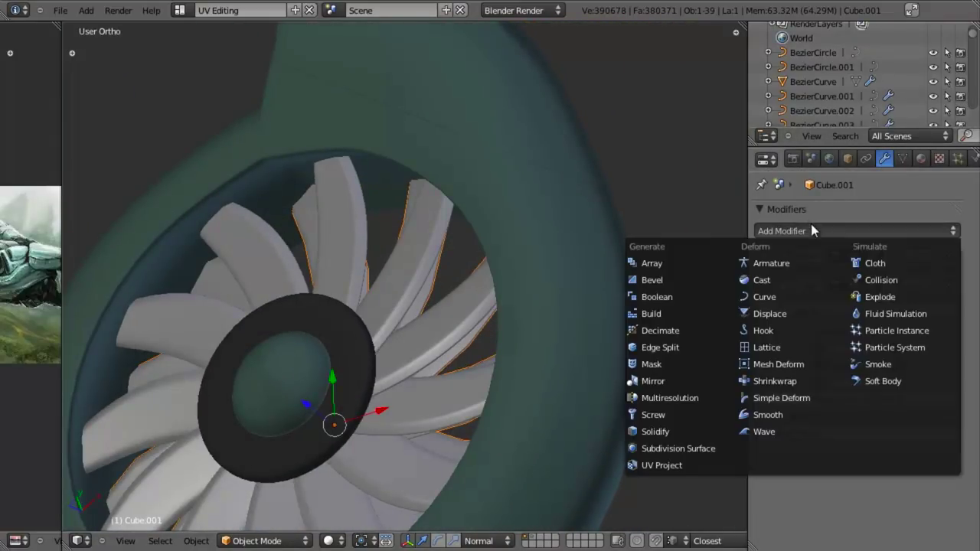
click(696, 448)
- Examine the smoothed rear blades inside the engine housing from several angles in solid and wireframe display
scroll(344, 305, down, 3)
mouse_move(344, 304)
middle_down()
mouse_move(381, 337)
mouse_move(207, 186)
mouse_move(513, 310)
mouse_move(339, 255)
mouse_move(465, 367)
mouse_move(529, 376)
mouse_move(405, 306)
mouse_move(421, 308)
mouse_move(417, 277)
middle_up()
key(z)
key(z)
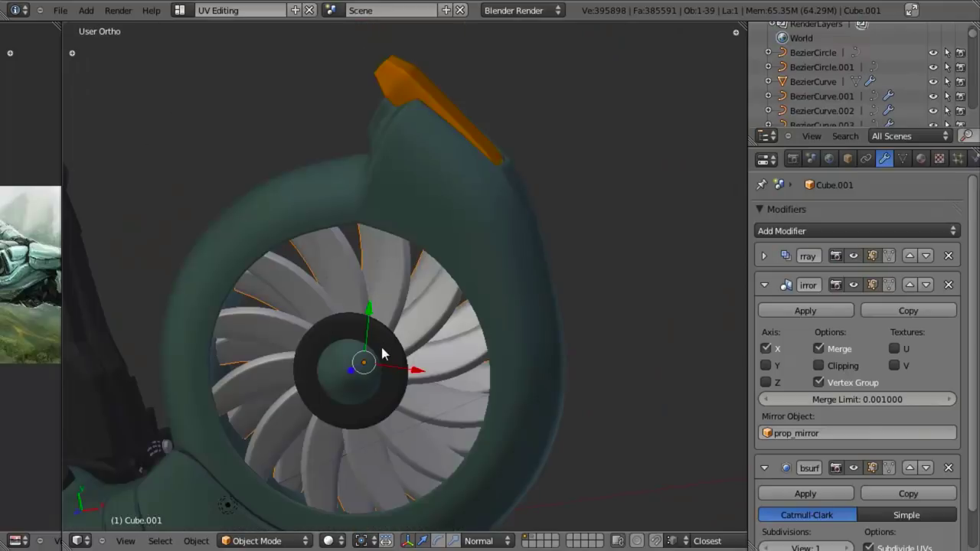
middle_drag(388, 364, 389, 267)
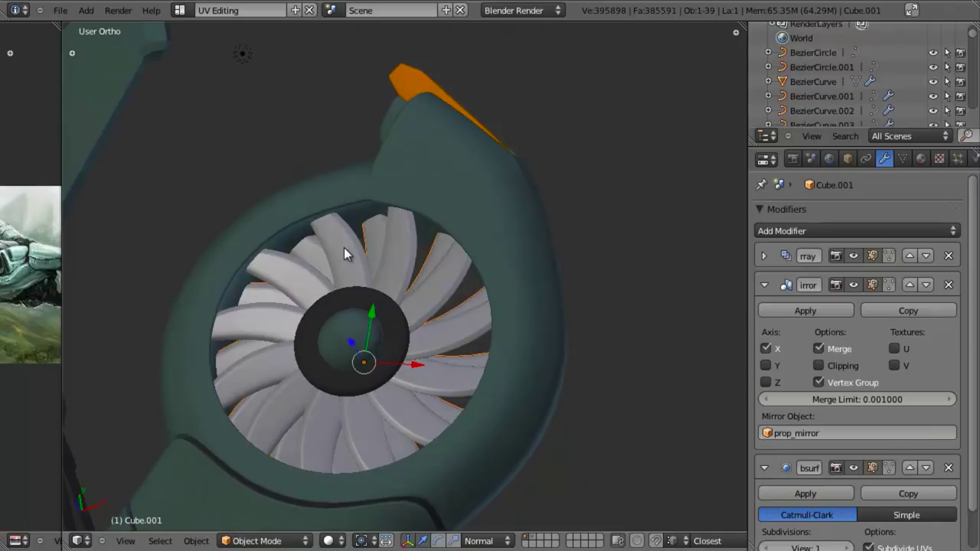
middle_drag(423, 326, 376, 288)
key(z)
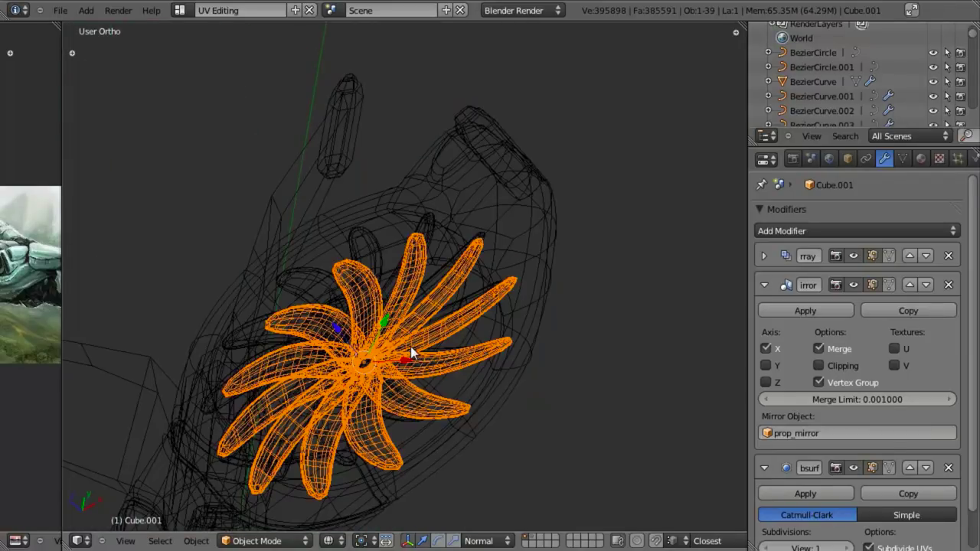
mouse_move(410, 346)
middle_down()
mouse_move(427, 360)
mouse_move(387, 310)
middle_up()
key(z)
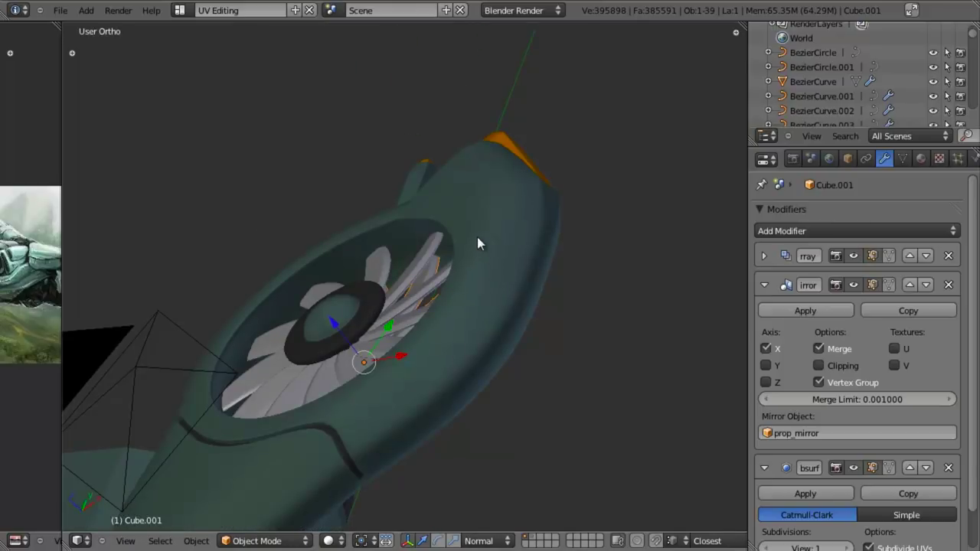
- Deselect the fan blades and examine both sides of the engine fan, collapsing the Mirror modifier settings
middle_drag(478, 239, 708, 98)
key(a)
middle_drag(523, 235, 450, 212)
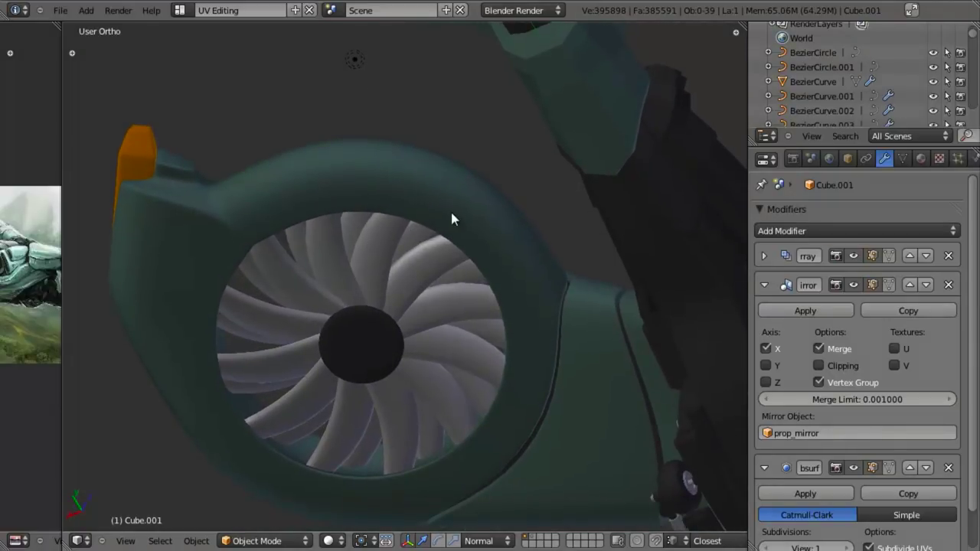
click(764, 285)
middle_drag(462, 282, 428, 238)
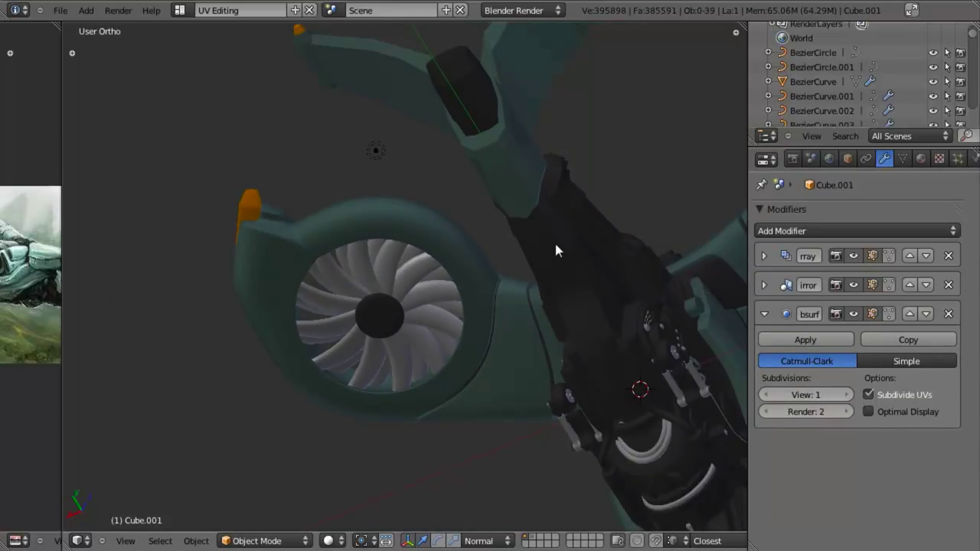
middle_drag(540, 242, 432, 312)
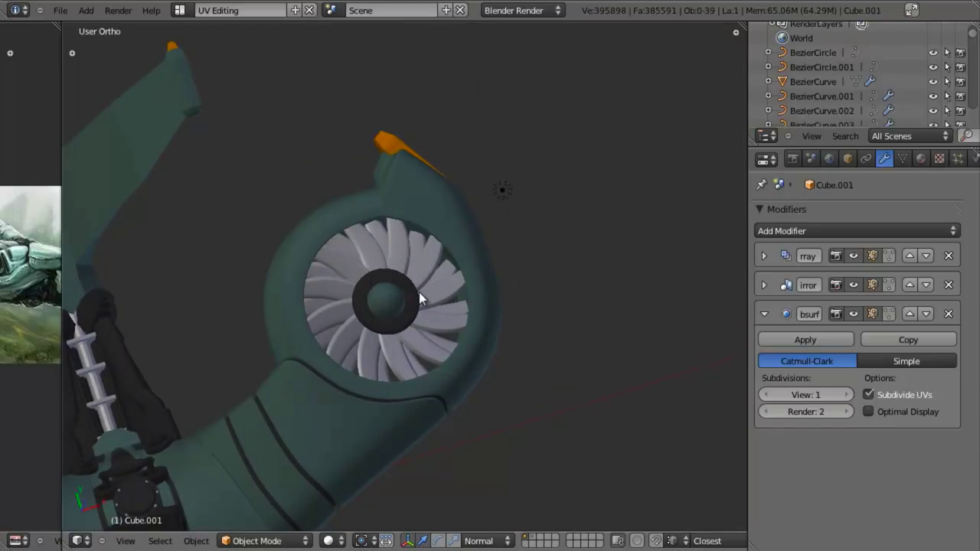
middle_drag(692, 236, 386, 235)
middle_drag(406, 277, 421, 271)
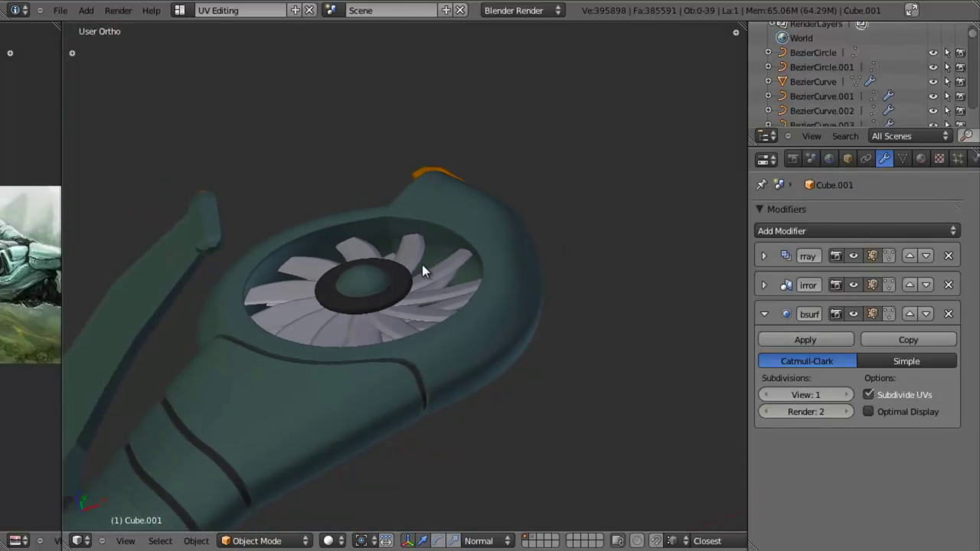
- Select the engine housing object geo_wings and open its mesh for editing in vertex select mode
right_click(442, 248)
key(Tab)
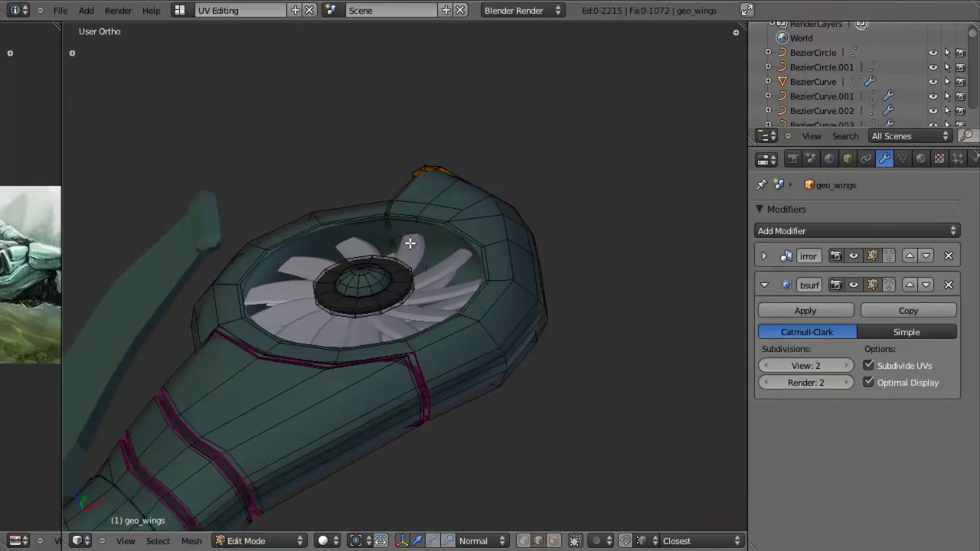
scroll(411, 217, up, 2)
key(z)
key(z)
scroll(467, 268, down, 2)
scroll(420, 248, up, 3)
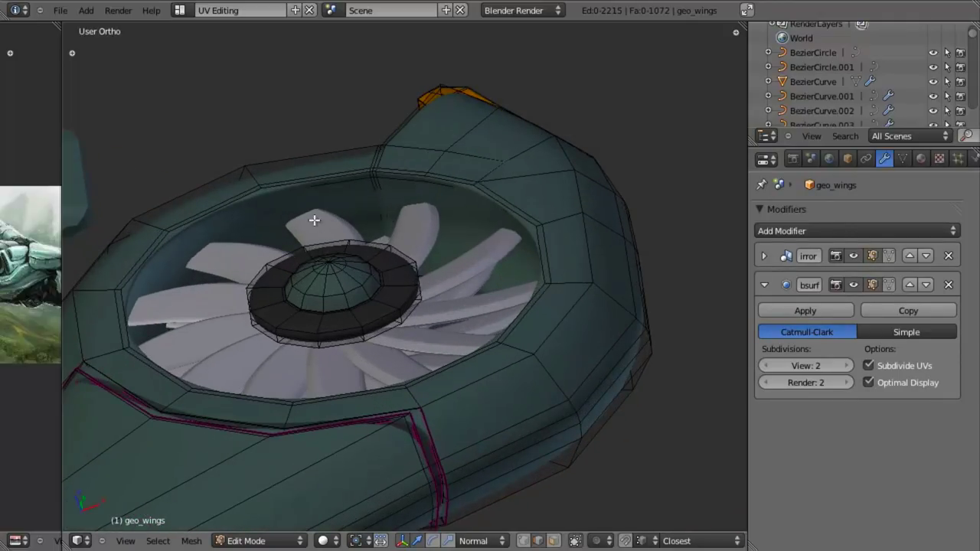
key(ctrl+Tab)
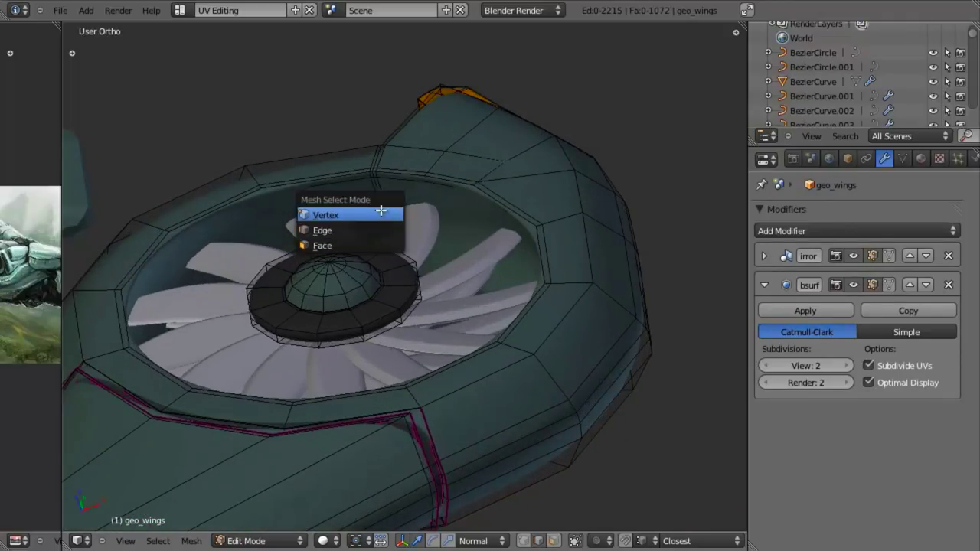
click(380, 213)
- Select the two edge loops that form the inner wall ring around the fan blades in wireframe
key(z)
alt+right_click(455, 245)
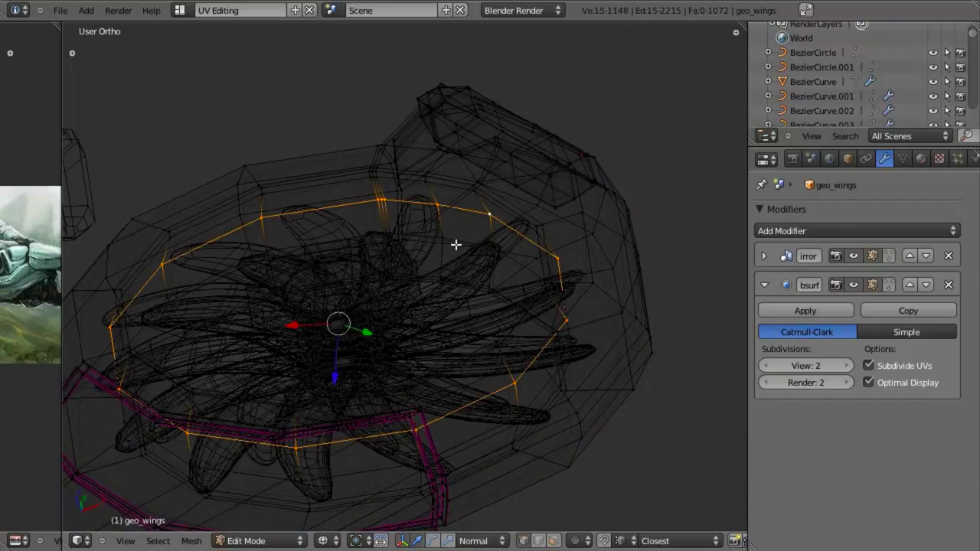
key(ctrl+z)
alt+shift+right_click(455, 234)
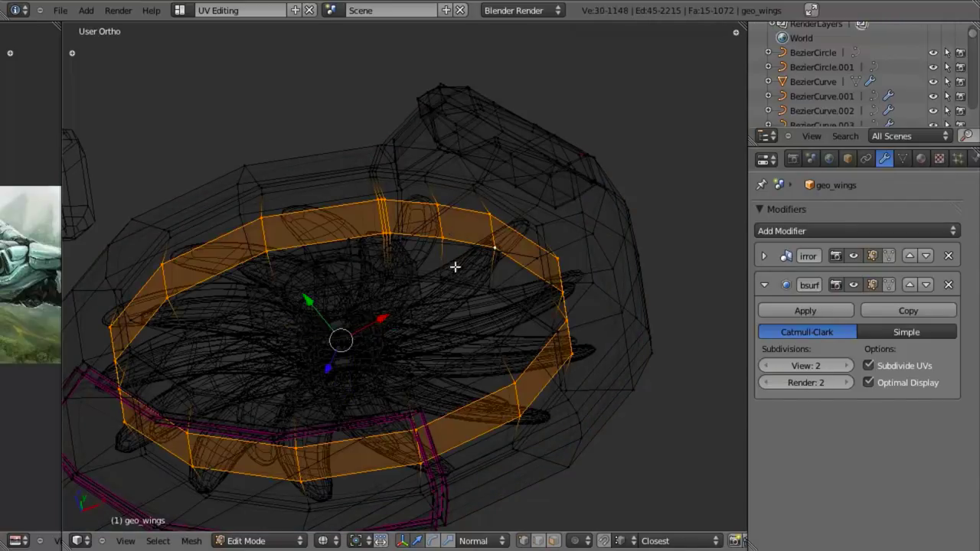
key(z)
middle_drag(429, 325, 438, 291)
key(z)
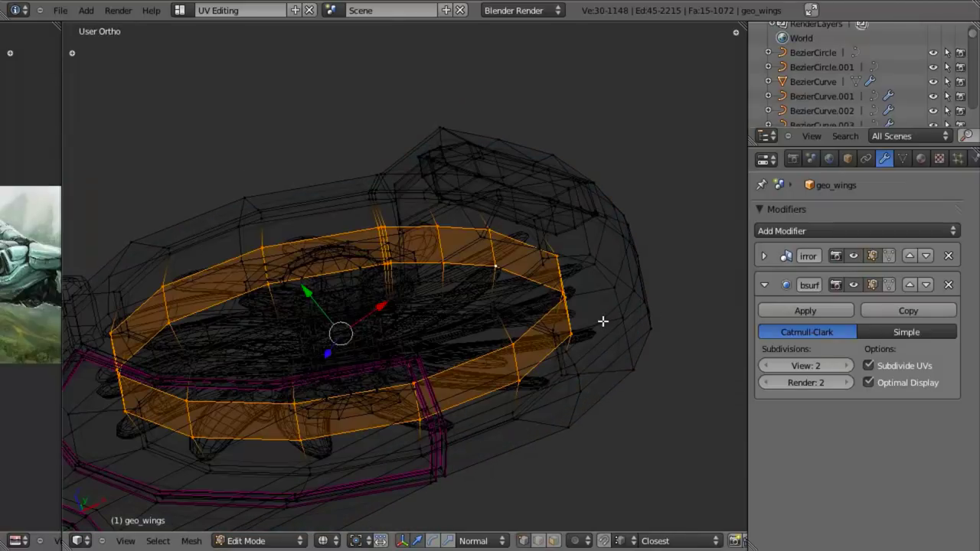
- Scale the selected inner wall ring of the engine housing outward to widen the space around the blades
key(s)
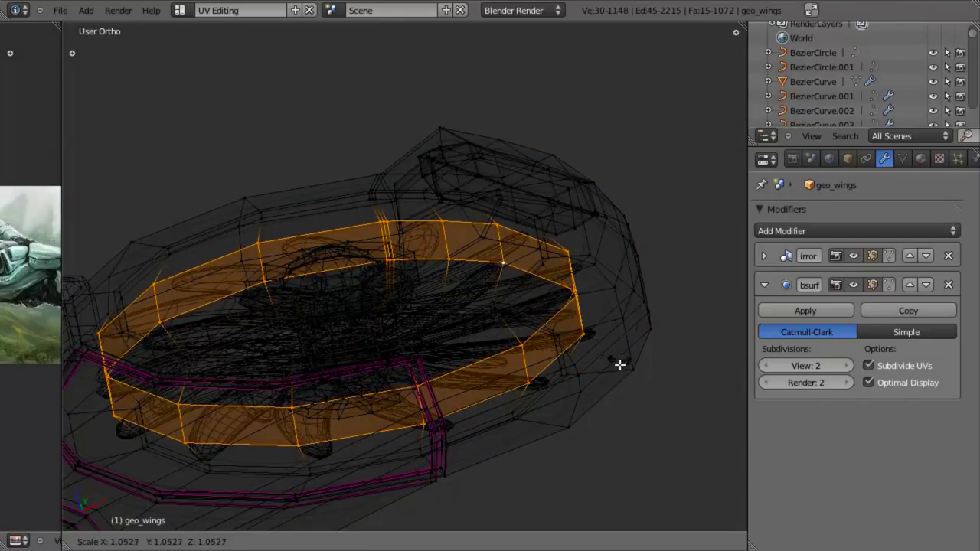
click(619, 400)
key(z)
mouse_move(512, 372)
middle_down()
mouse_move(556, 394)
mouse_move(520, 334)
mouse_move(534, 315)
mouse_move(492, 295)
mouse_move(490, 269)
middle_up()
key(s)
click(556, 421)
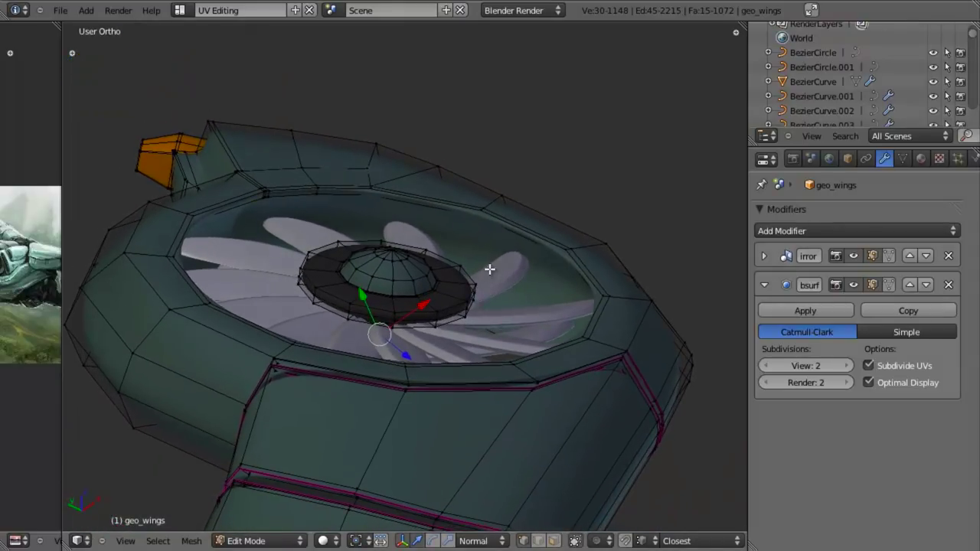
key(s)
right_click(629, 381)
key(s)
right_click(536, 313)
- Scale the inner wall ring up slightly more while checking it in the front wireframe view
key(z)
key(KP_1)
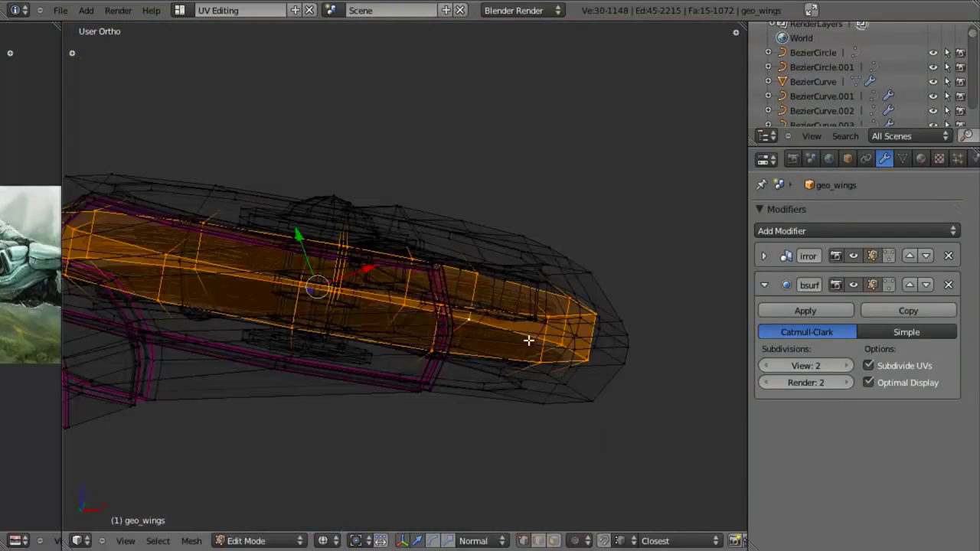
shift+middle_drag(573, 350, 522, 356)
key(s)
click(583, 396)
- Add a centred loop cut between the housing's upper rim and the inner wall ring, leaving nothing selected
scroll(521, 355, up, 3)
key(ctrl+r)
click(529, 314)
right_click(530, 315)
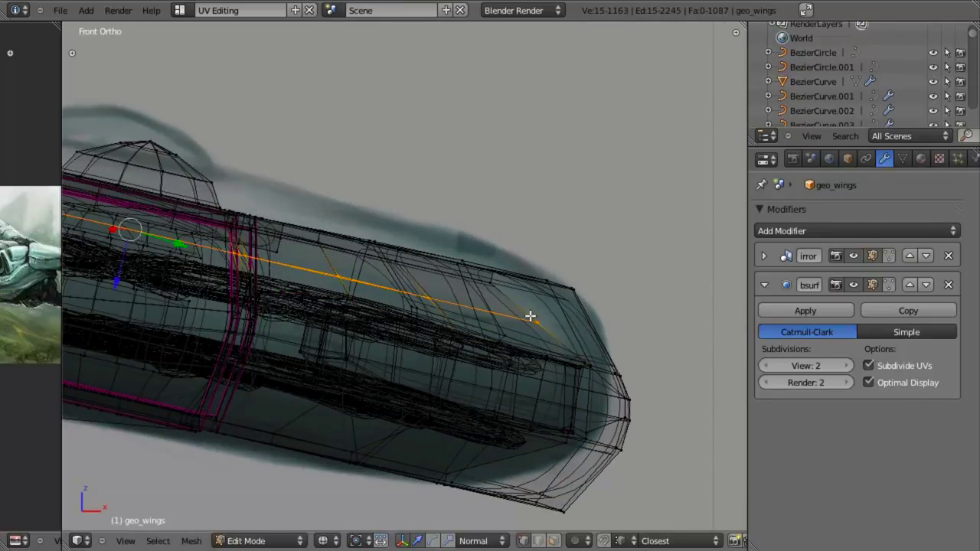
key(ctrl+r)
right_click(595, 329)
key(a)
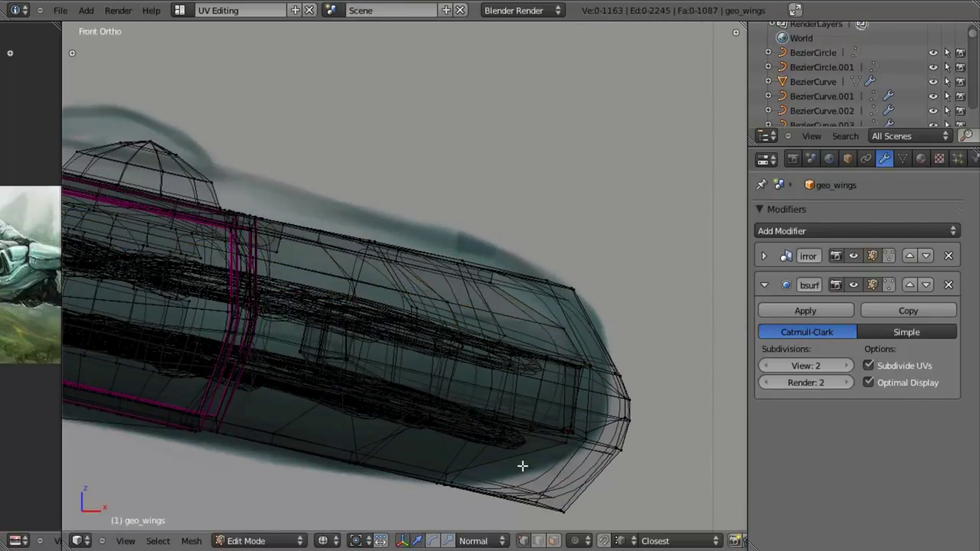
- Add a centred loop cut below the inner wall ring and scale that loop up to about 1.04
key(ctrl+r)
click(526, 455)
right_click(526, 455)
key(s)
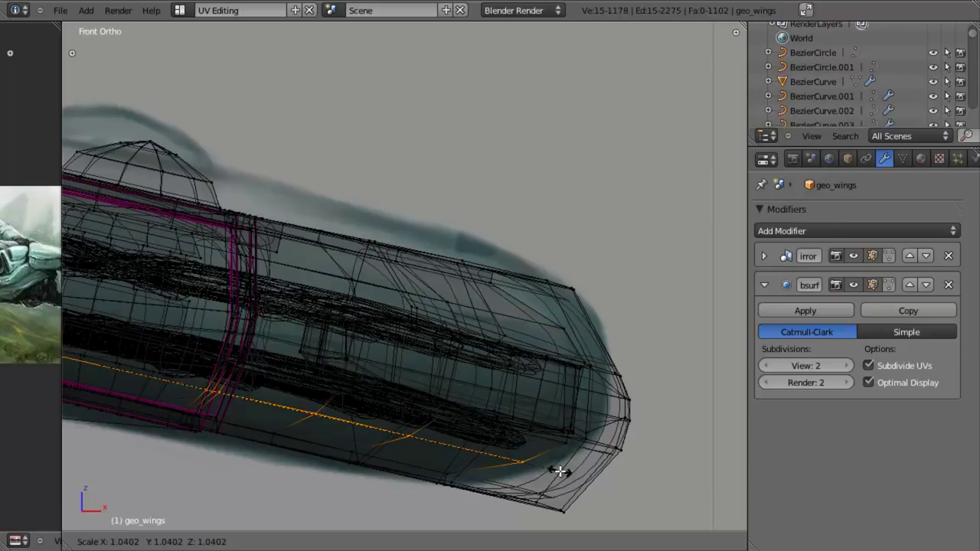
click(559, 472)
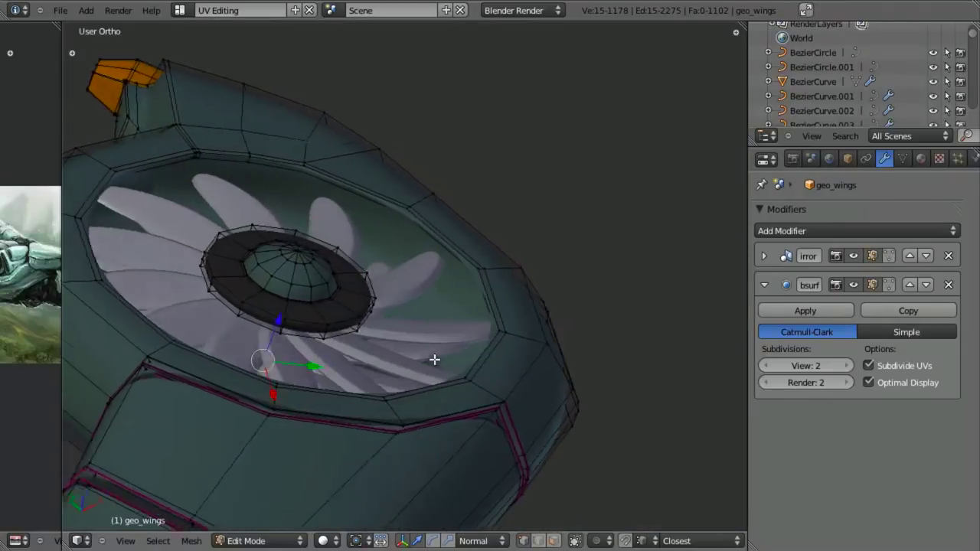
- Inspect the smoothed engine housing in Object Mode, and reopen geo_wings for editing near the fan opening
key(Tab)
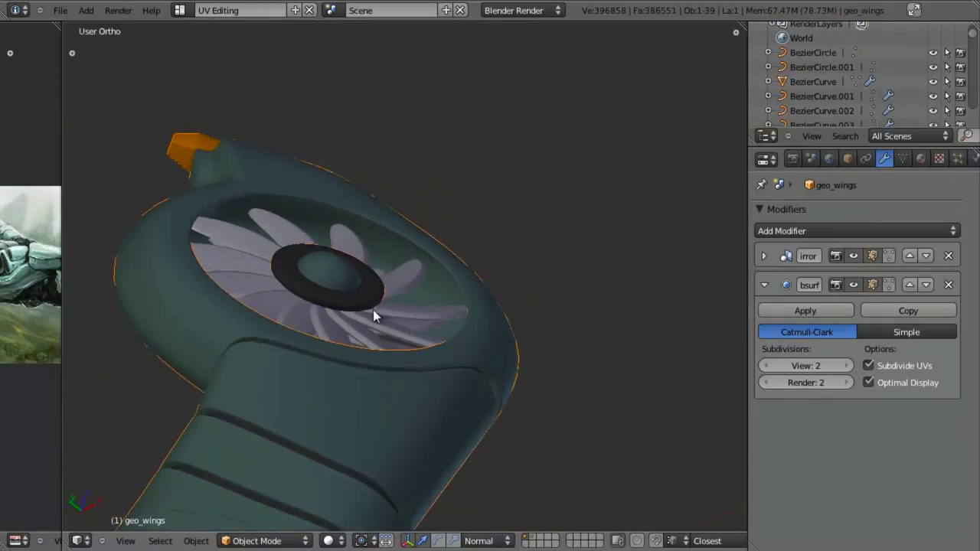
middle_drag(373, 309, 451, 341)
scroll(398, 354, down, 4)
key(a)
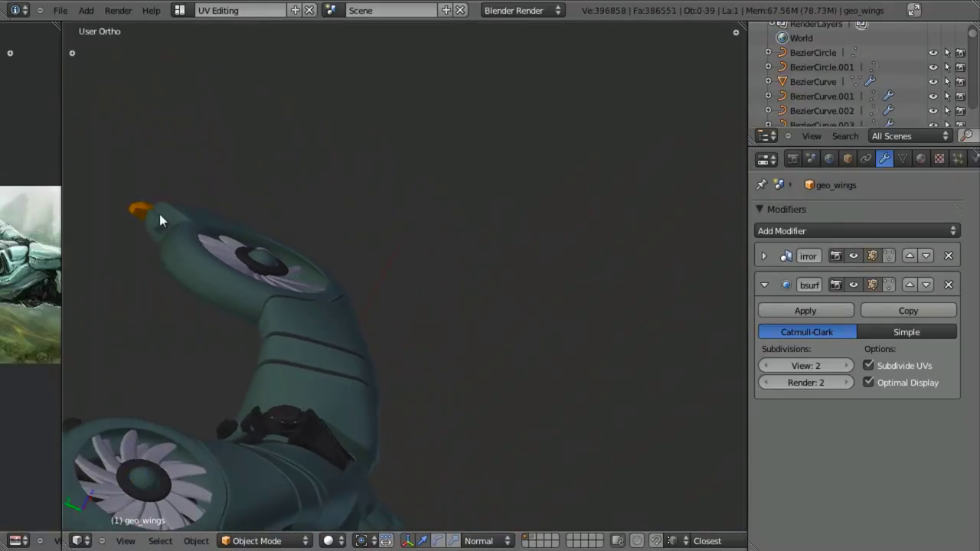
scroll(316, 330, up, 4)
key(Tab)
shift+middle_drag(314, 330, 574, 425)
scroll(490, 322, up, 6)
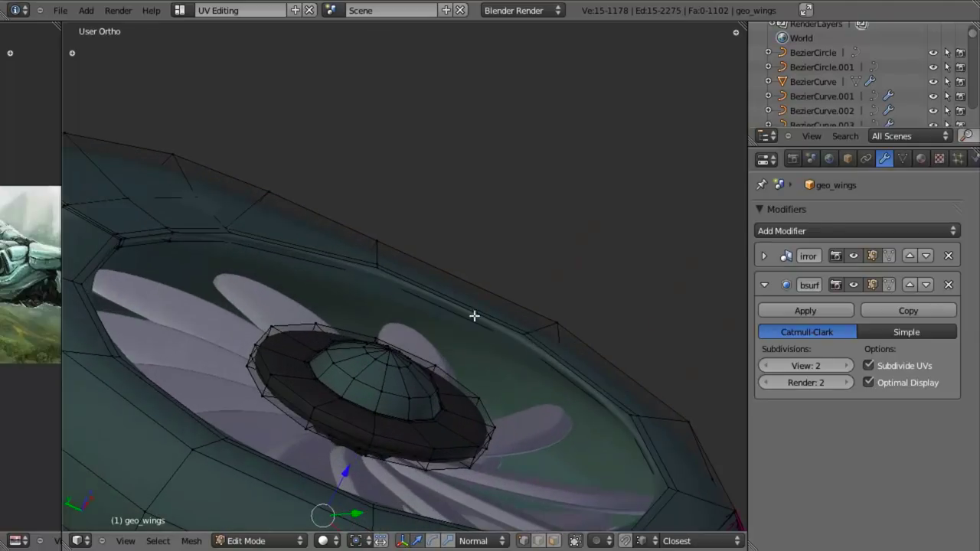
- Select the edge loop just inside the fan opening's upper rim and examine its height in the front wireframe view
scroll(462, 339, down, 4)
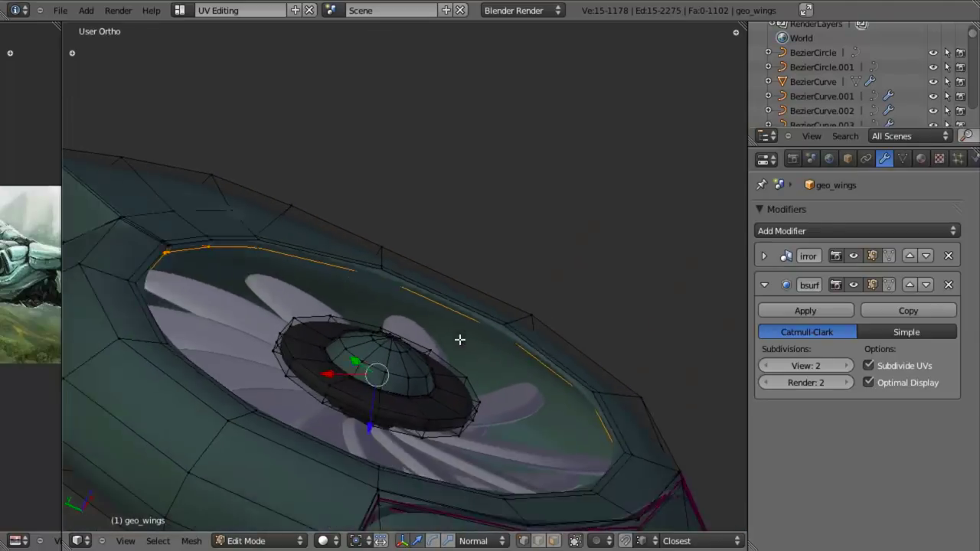
key(z)
key(KP_1)
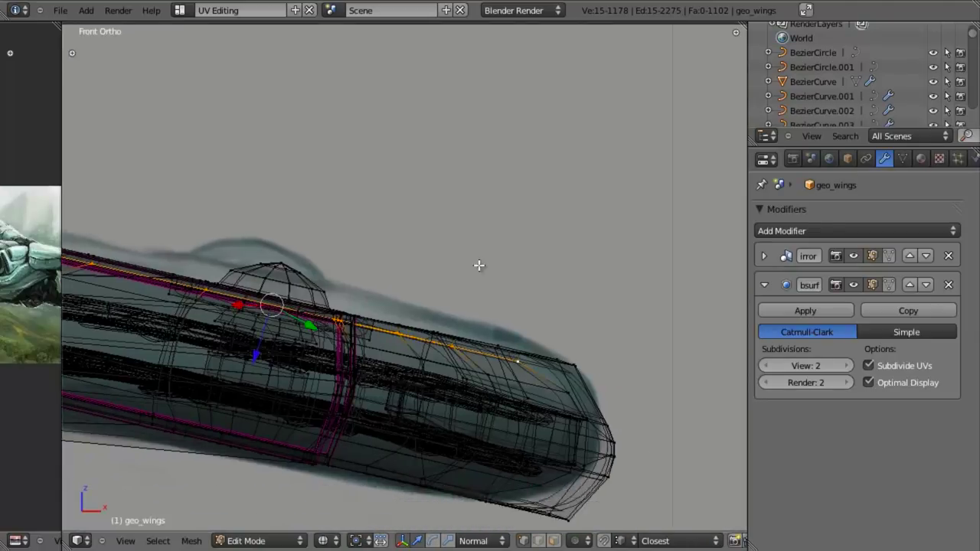
scroll(535, 283, up, 3)
shift+middle_drag(628, 396, 477, 321)
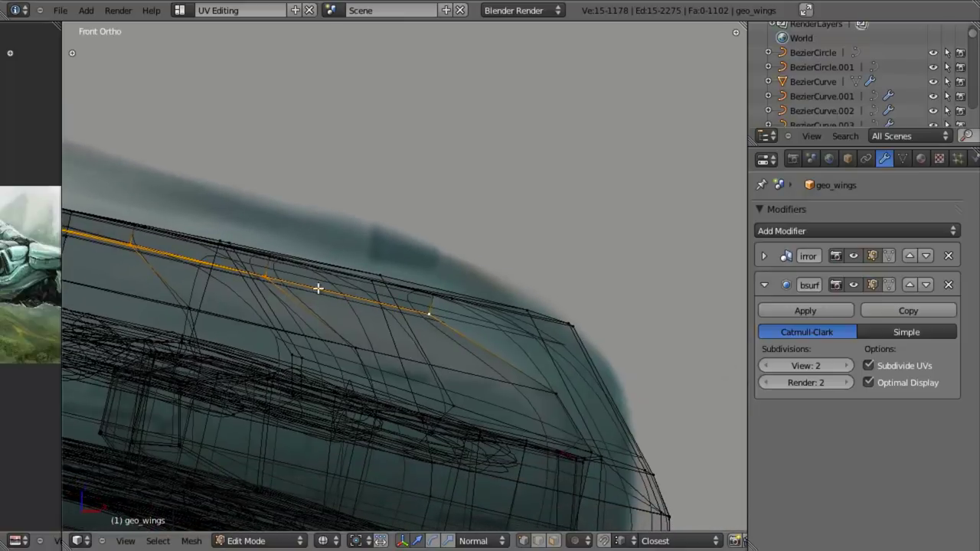
shift+middle_drag(306, 277, 507, 332)
scroll(401, 302, down, 5)
shift+middle_drag(330, 307, 389, 311)
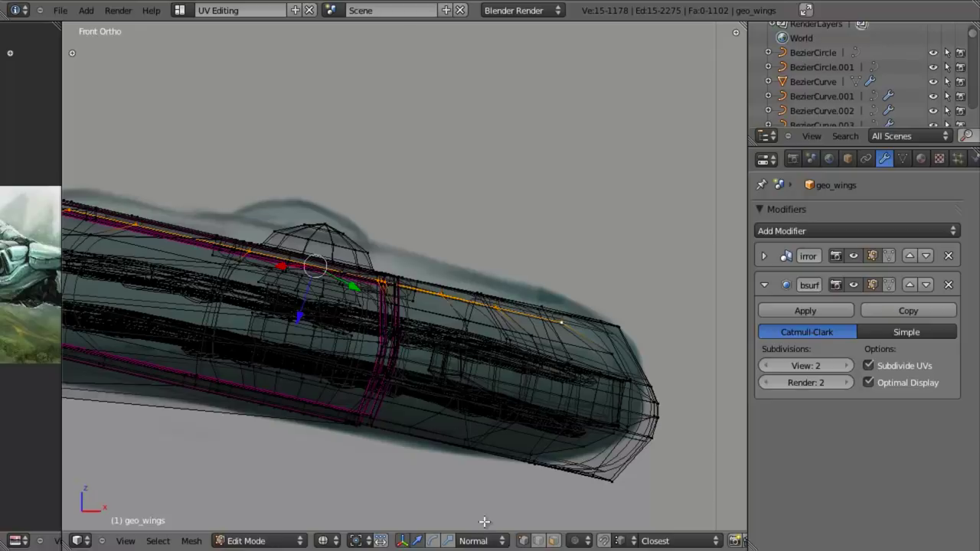
middle_drag(391, 158, 392, 248)
key(z)
mouse_move(417, 212)
middle_down()
mouse_move(422, 286)
mouse_move(432, 162)
middle_up()
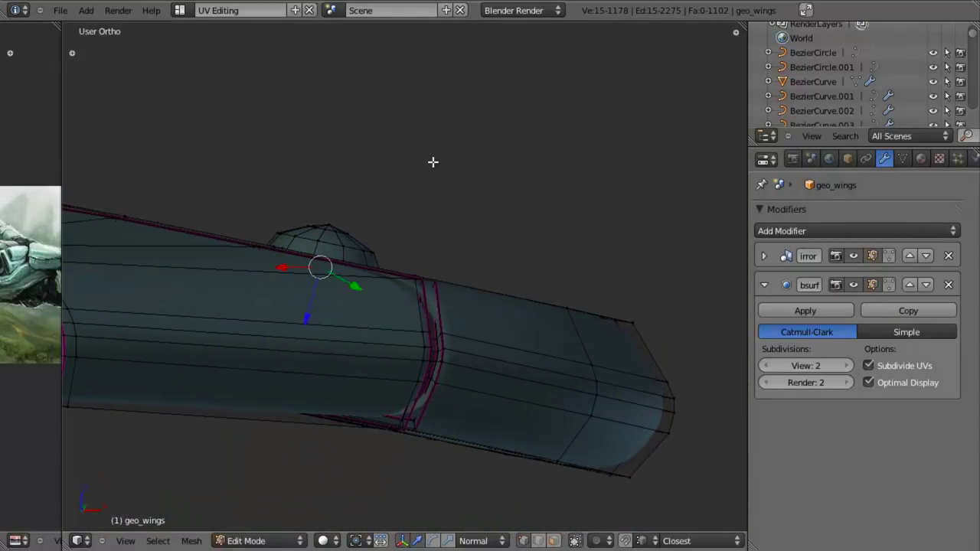
key(KP_1)
key(z)
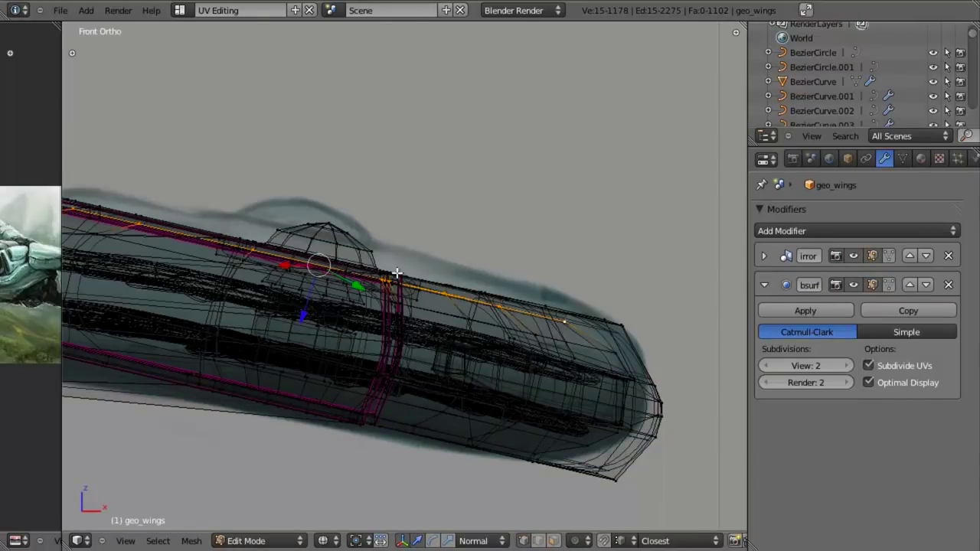
- Lower the selected loop into the housing with two small moves of about 0.02 units each, and deselect it
key(g)
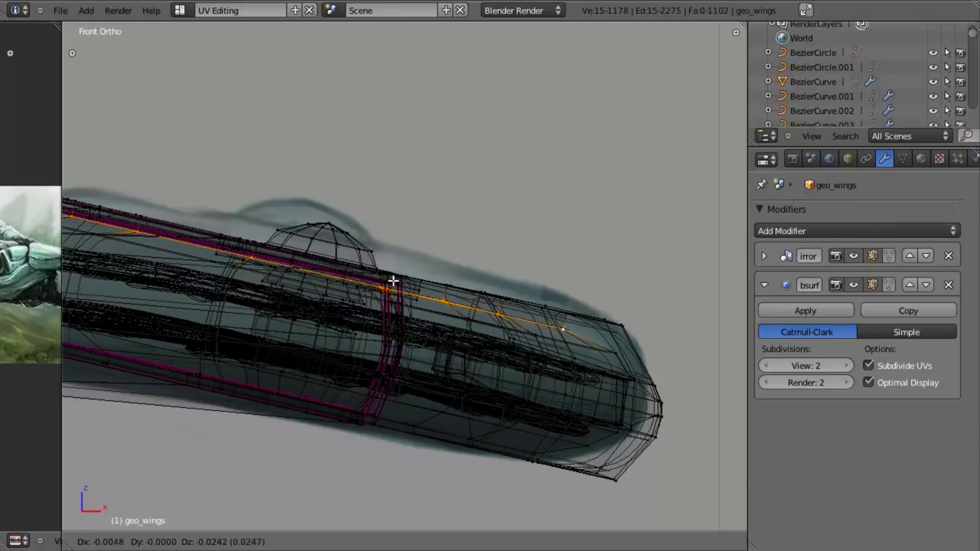
click(402, 282)
scroll(405, 229, up, 6)
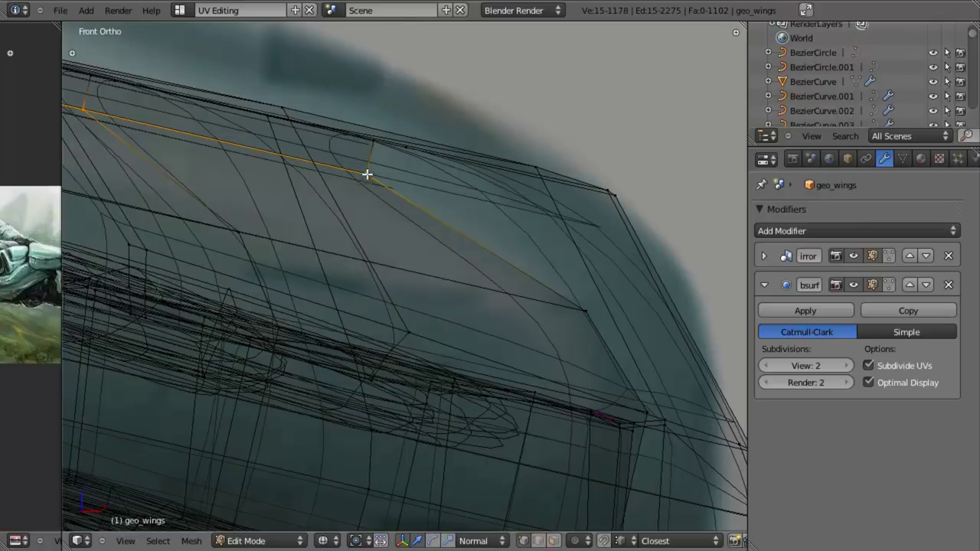
key(g)
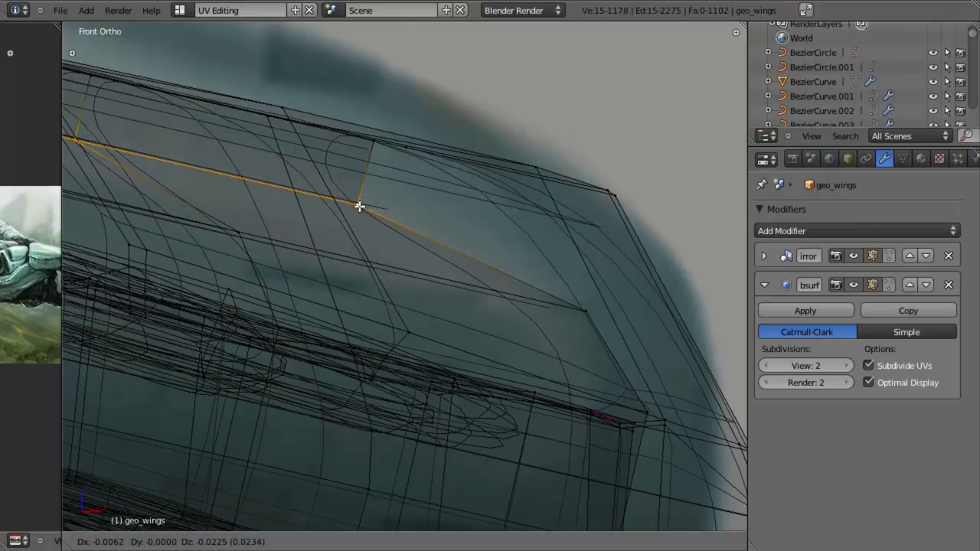
click(359, 210)
key(a)
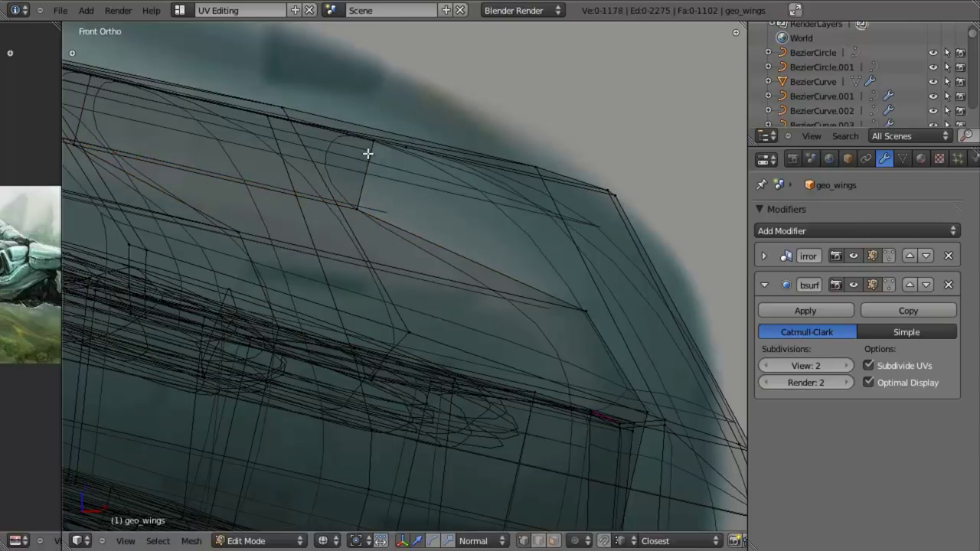
- Add two supporting loop cuts inside the upper rim, sliding one against the lowered loop and the other close to the rim
key(ctrl+r)
click(368, 153)
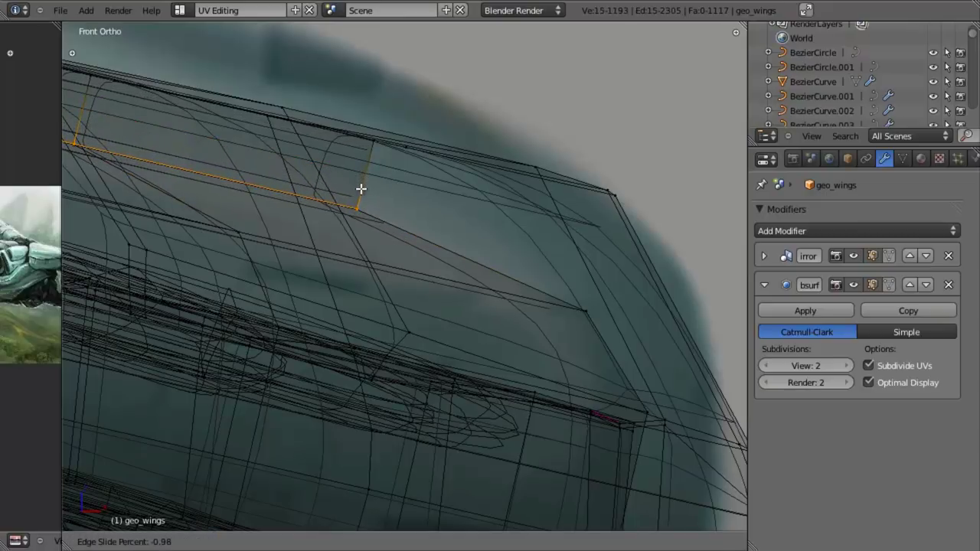
click(360, 190)
key(a)
key(ctrl+r)
click(366, 191)
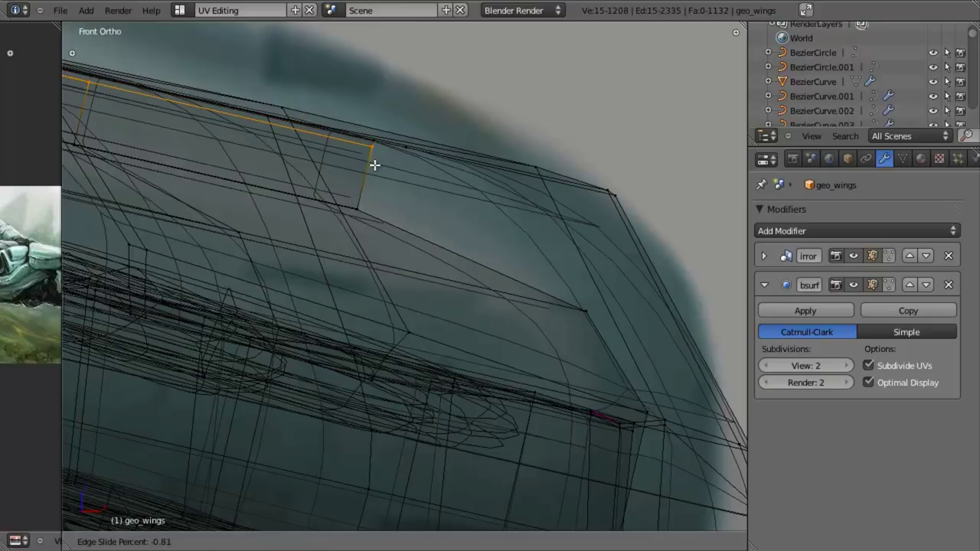
click(374, 164)
- Select the supporting loop beside the lowered edge and adjust its position with Edge Slide
alt+right_click(323, 192)
alt+right_click(317, 197)
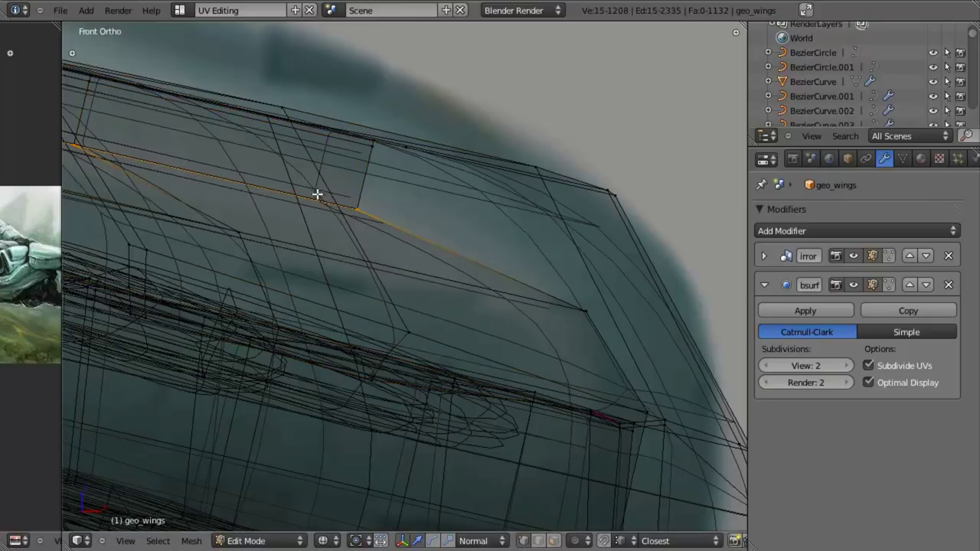
key(ctrl+e)
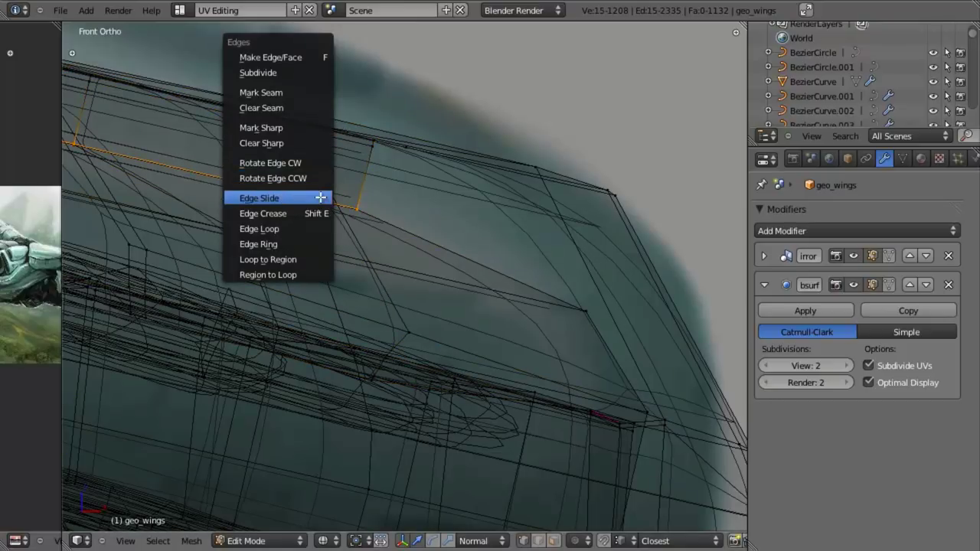
click(319, 198)
click(319, 197)
- Select the edge loop just inside the fan opening's lower rim, raise it about 0.015 units into the housing, and deselect it
scroll(341, 253, down, 5)
shift+middle_drag(342, 334, 460, 208)
alt+right_click(405, 337)
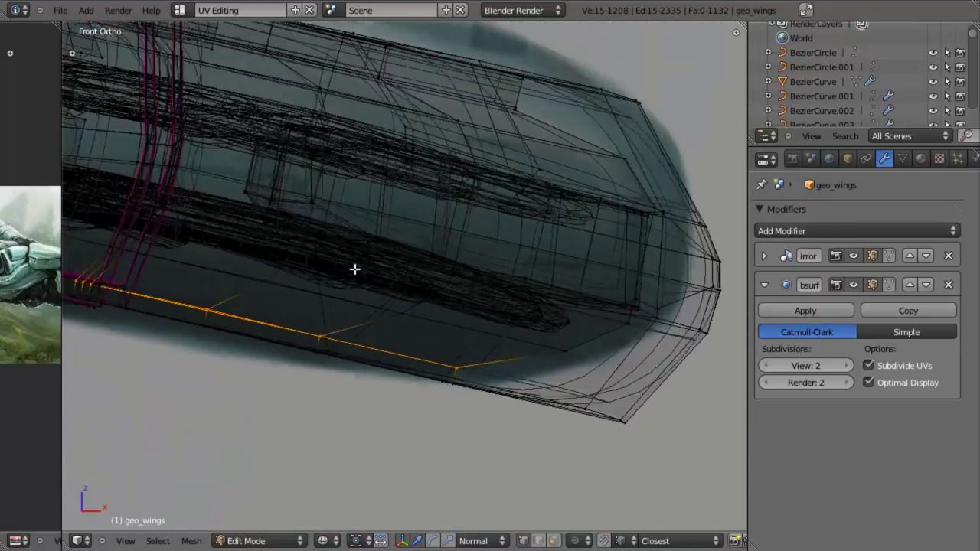
middle_drag(354, 267, 357, 284)
key(KP_1)
scroll(440, 339, up, 3)
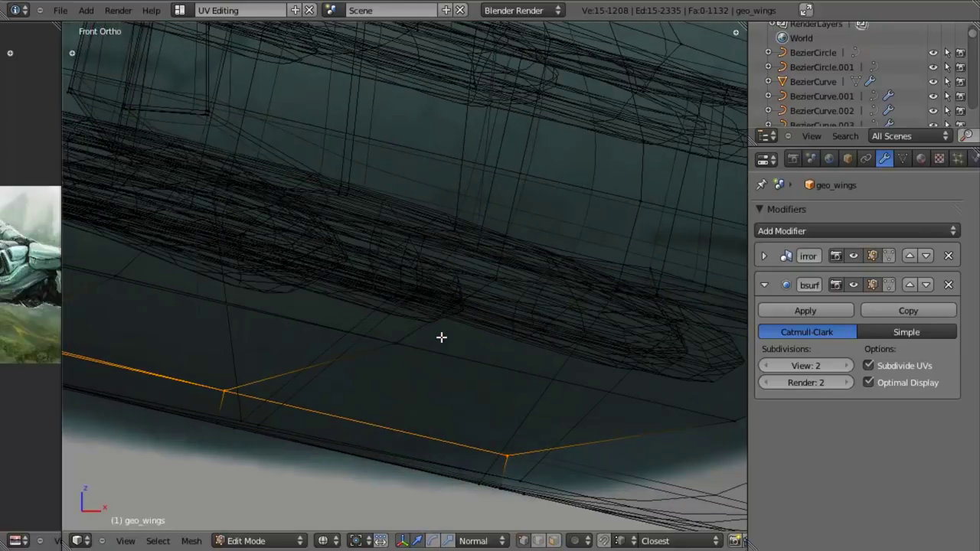
key(g)
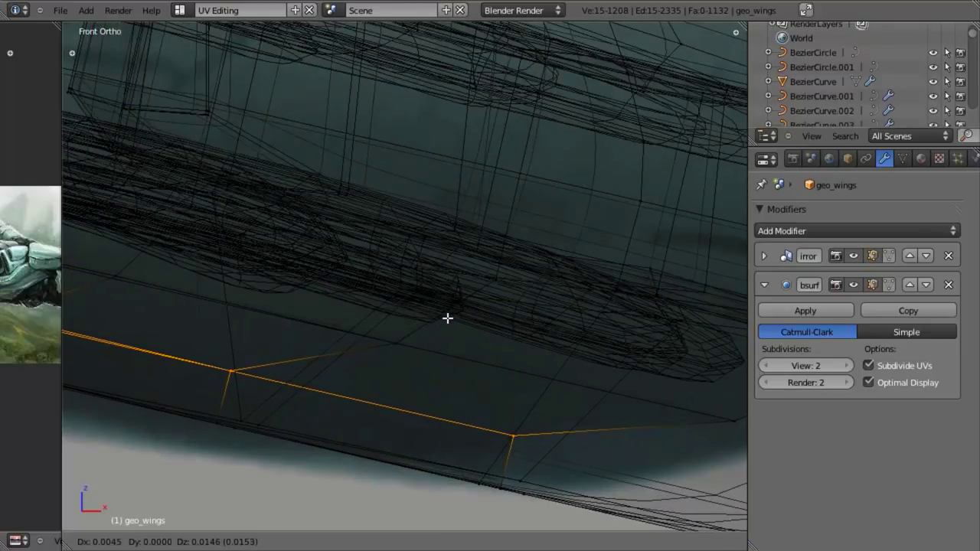
click(448, 318)
key(a)
- Add two supporting loop cuts inside the lower rim, sliding one against the raised loop and the other close to the rim
key(ctrl+r)
click(510, 459)
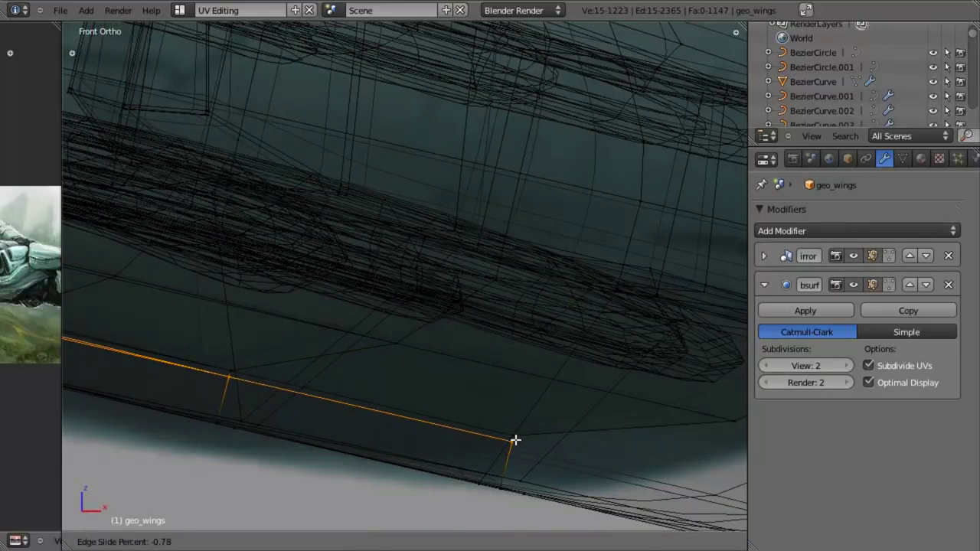
click(515, 442)
key(ctrl+r)
click(503, 463)
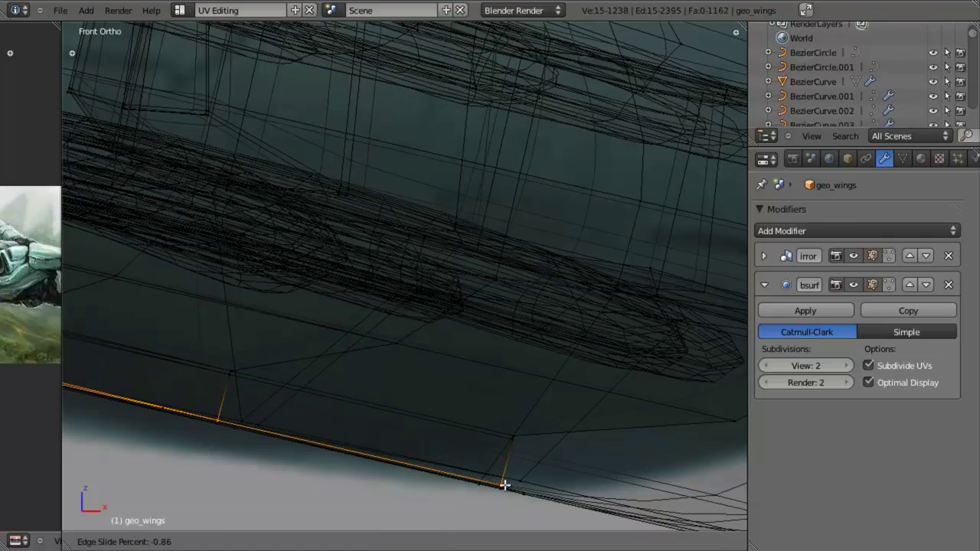
click(503, 482)
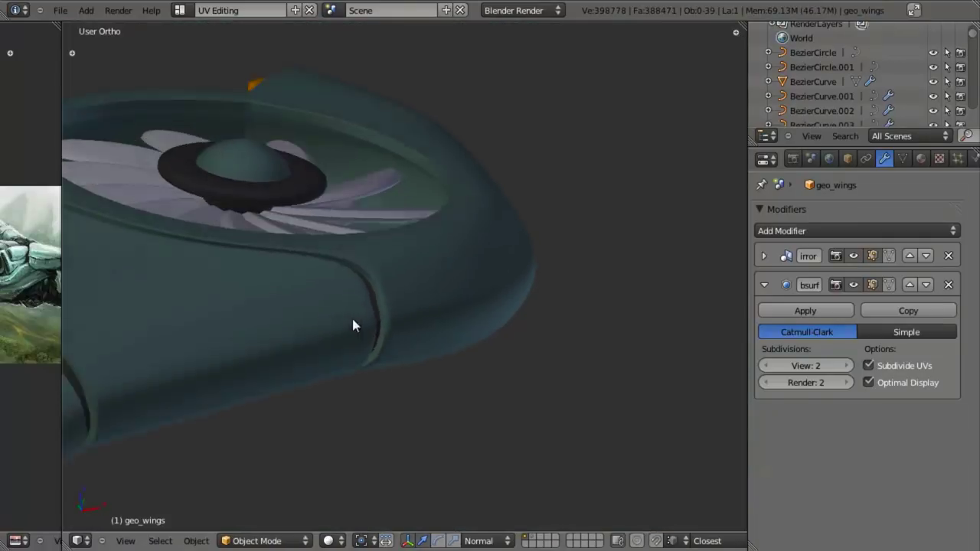
- Select the upper outer edge loop of the dark ring around the fan hub and scale it inward
middle_drag(352, 325, 470, 357)
scroll(528, 380, up, 3)
key(Tab)
shift+middle_drag(542, 413, 388, 319)
scroll(387, 318, up, 3)
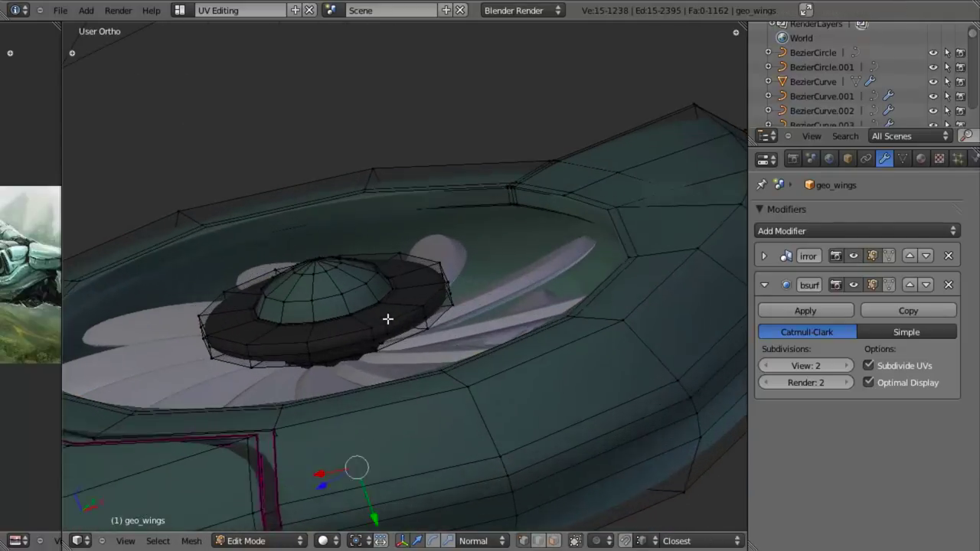
scroll(446, 356, up, 5)
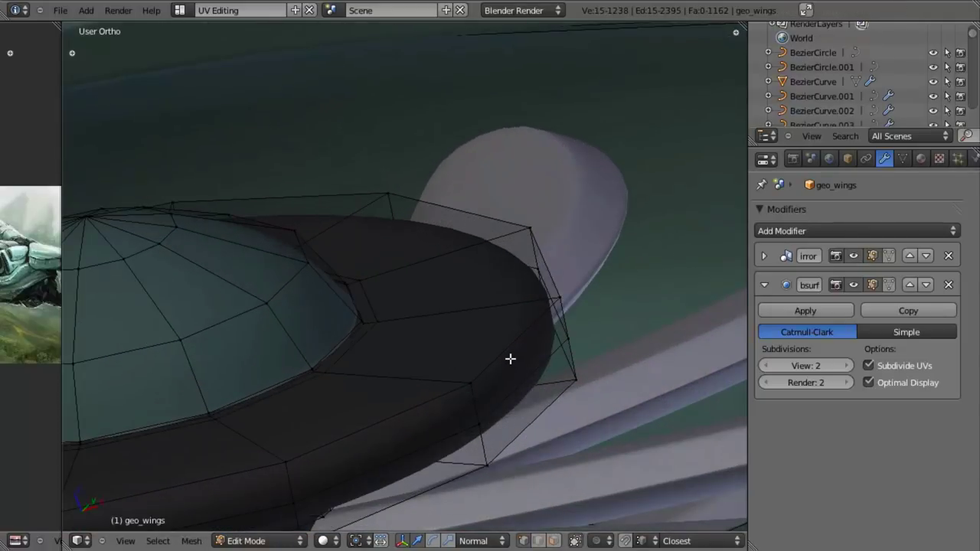
scroll(474, 341, down, 4)
scroll(481, 338, up, 2)
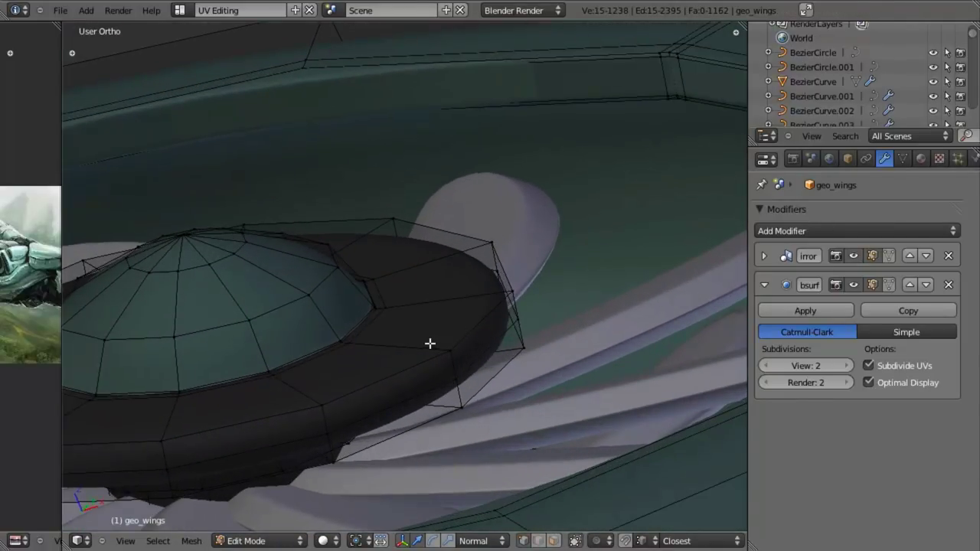
alt+right_click(513, 324)
scroll(641, 332, down, 3)
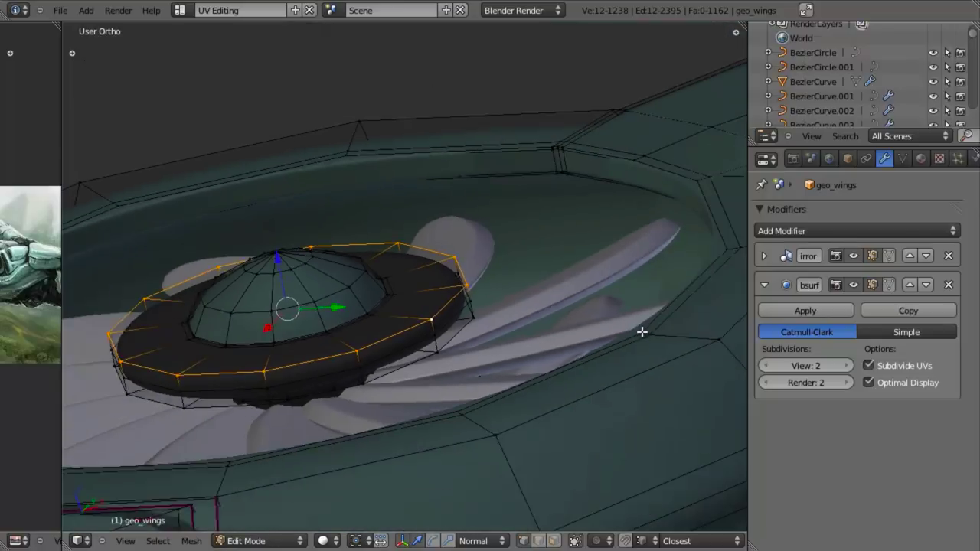
scroll(636, 332, up, 3)
key(s)
click(563, 331)
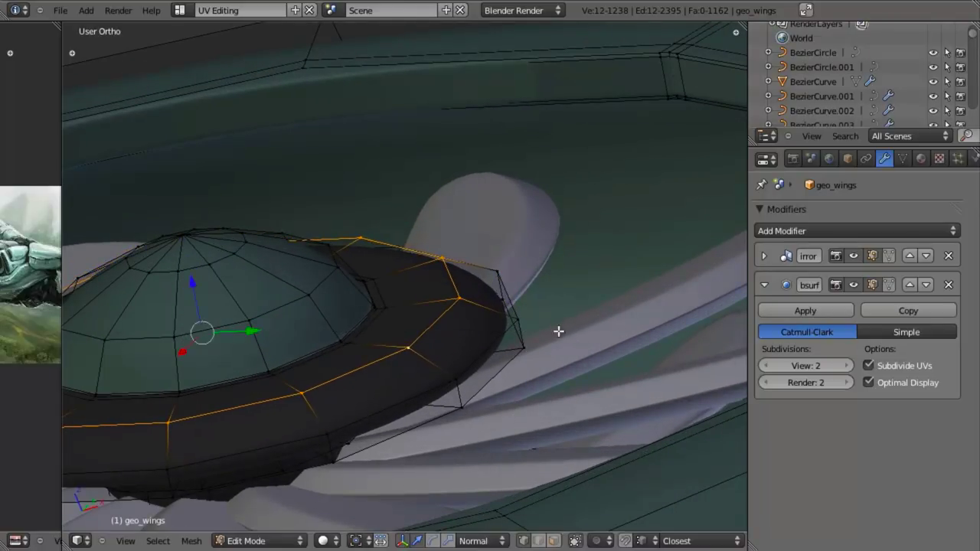
- Add a supporting loop cut on top of the dark hub ring and slide it against the inner edge beside the dome
key(g)
key(g)
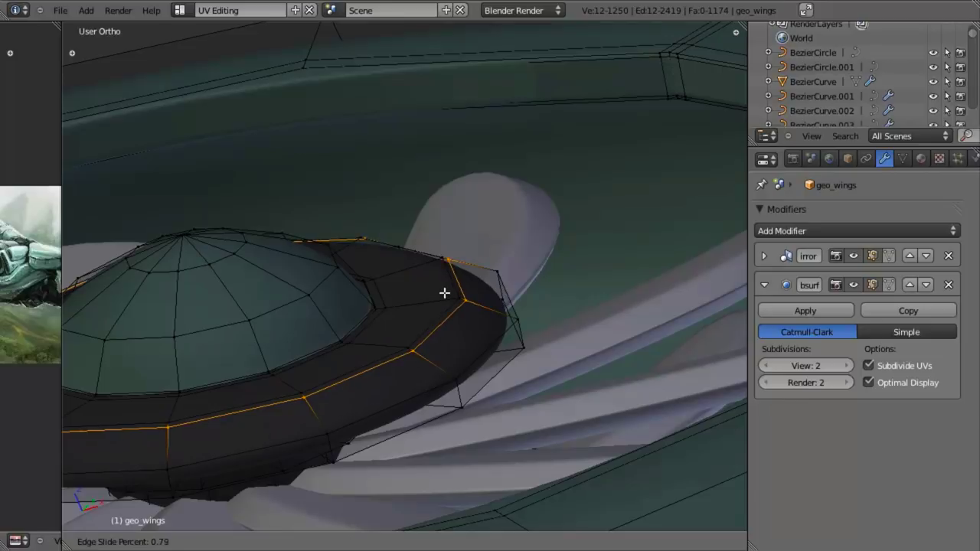
click(444, 292)
key(ctrl+r)
click(450, 296)
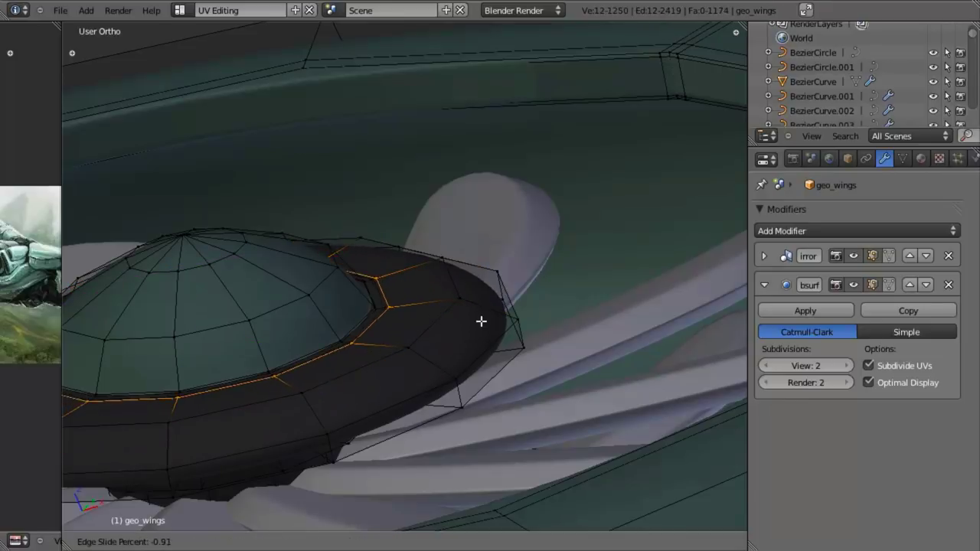
click(462, 368)
- Add two loop cuts around the hub ring's outer side, sliding one toward its upper edge and the other against its lower edge
key(ctrl+r)
click(519, 326)
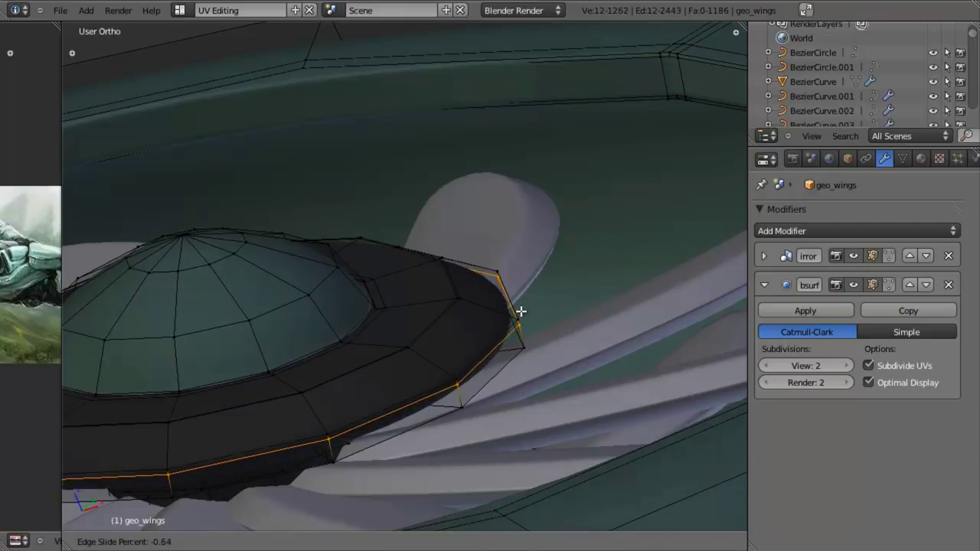
click(520, 310)
middle_drag(520, 308, 508, 324)
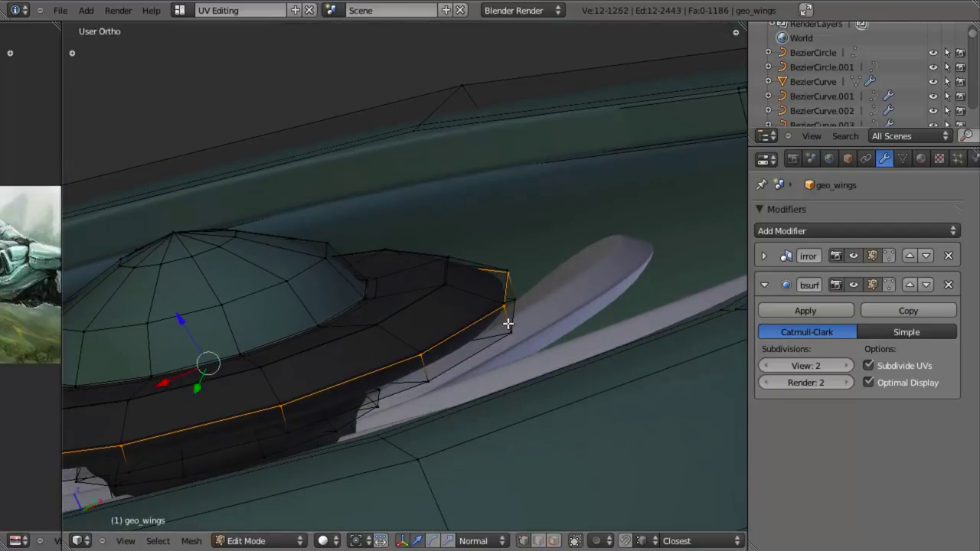
key(ctrl+r)
click(507, 324)
click(515, 340)
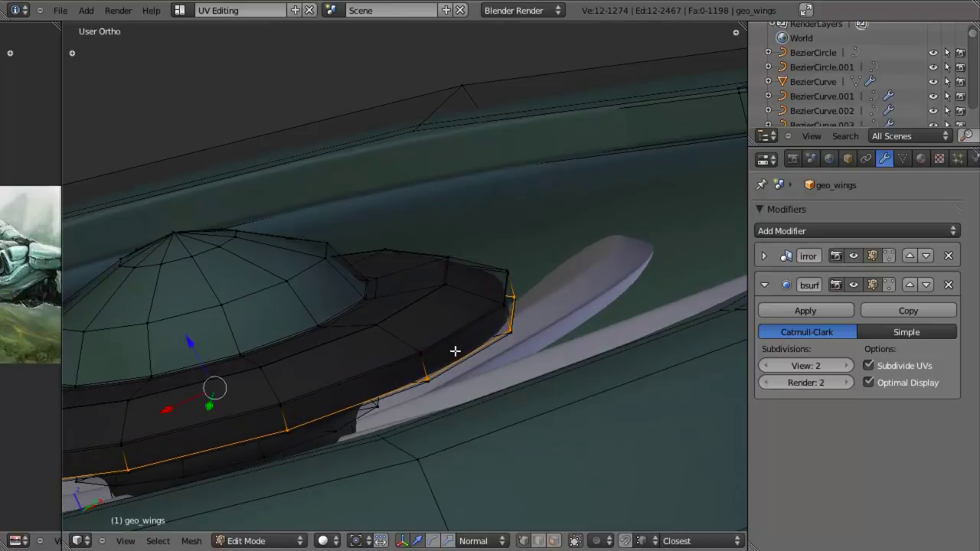
- Select the scaled-in edge loop on top of the hub ring, set its edge crease to 0.8, and deselect it
key(Tab)
scroll(432, 345, down, 6)
middle_drag(432, 345, 519, 342)
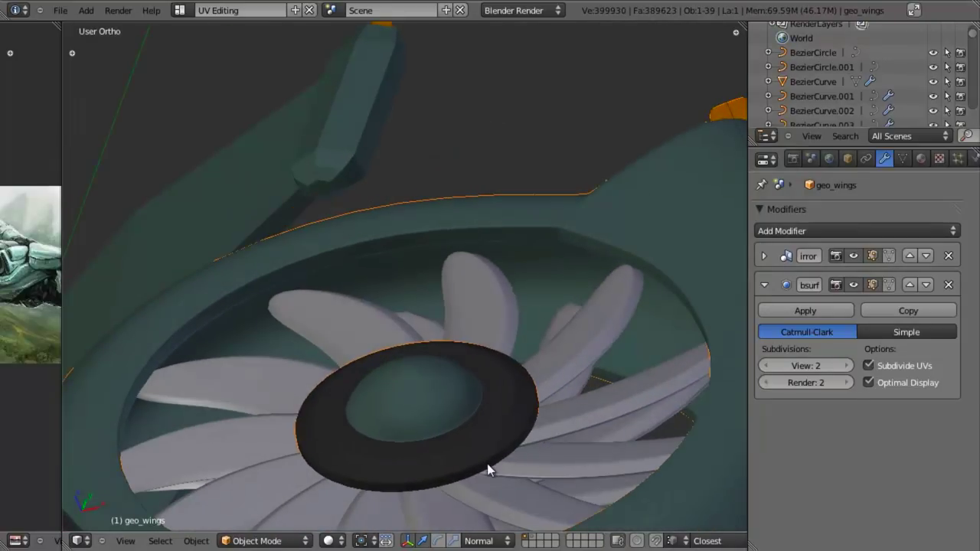
scroll(459, 306, up, 5)
key(Tab)
alt+right_click(497, 319)
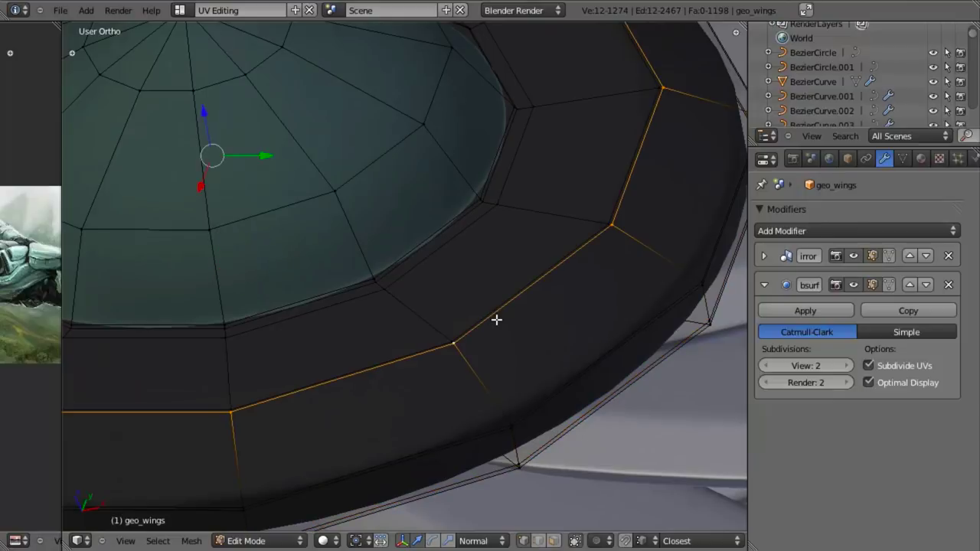
key(shift+e)
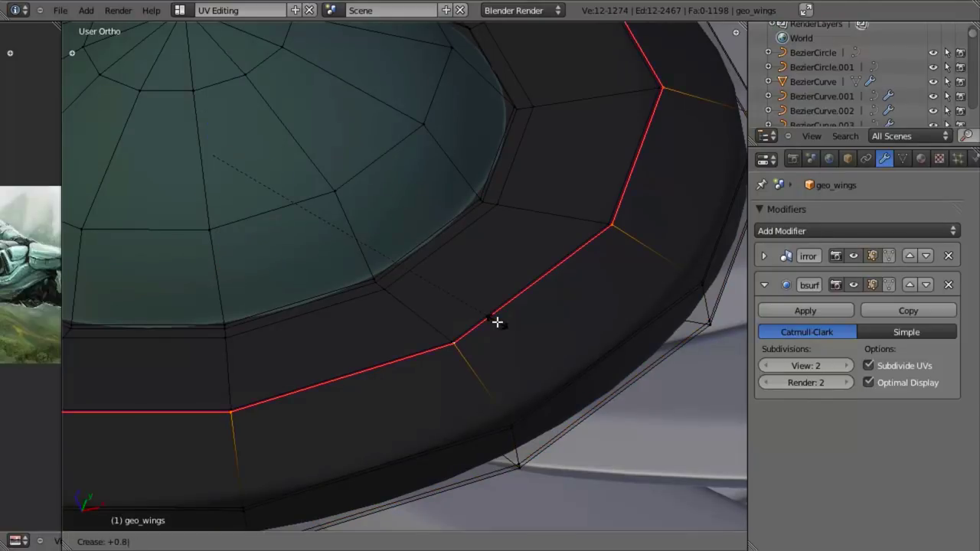
click(497, 322)
key(a)
- Select the hub ring's outer upper edge loop and set its edge crease to 1
alt+right_click(548, 404)
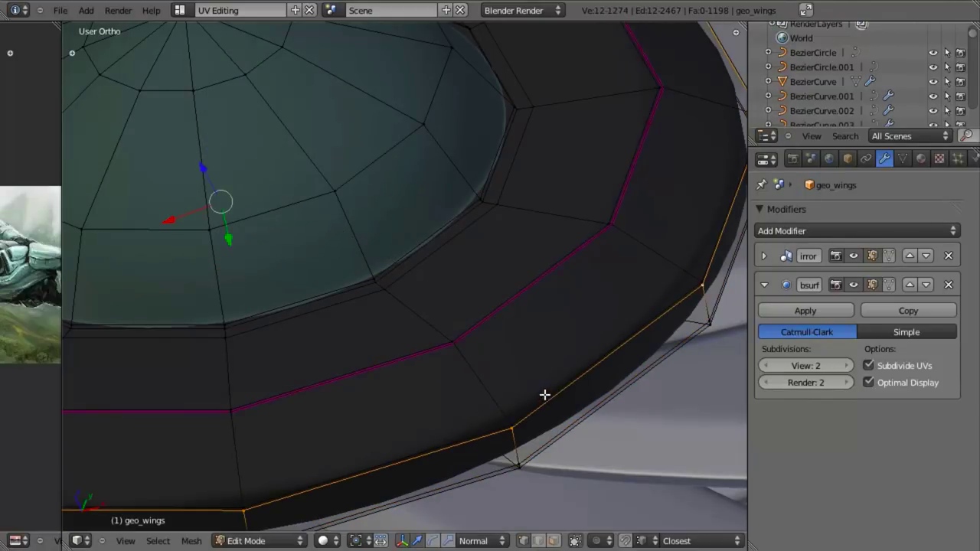
alt+right_click(545, 395)
key(shift+e)
text(1)
click(544, 396)
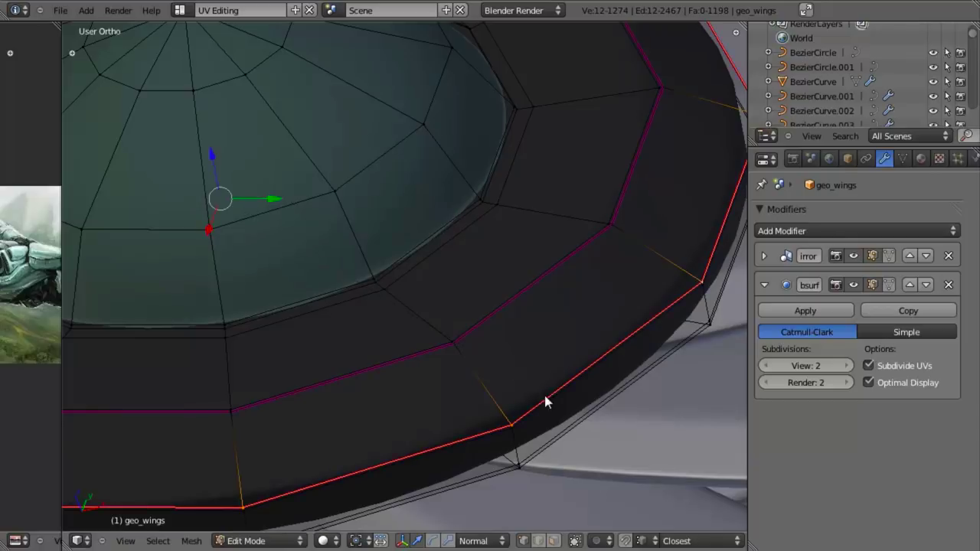
- Add a loop cut around the hub dome and slide it outward against the dome's lower existing edge loop
key(Tab)
scroll(534, 379, down, 8)
middle_drag(343, 258, 418, 309)
scroll(504, 395, up, 3)
scroll(505, 389, up, 3)
key(Tab)
key(KP_Decimal)
key(a)
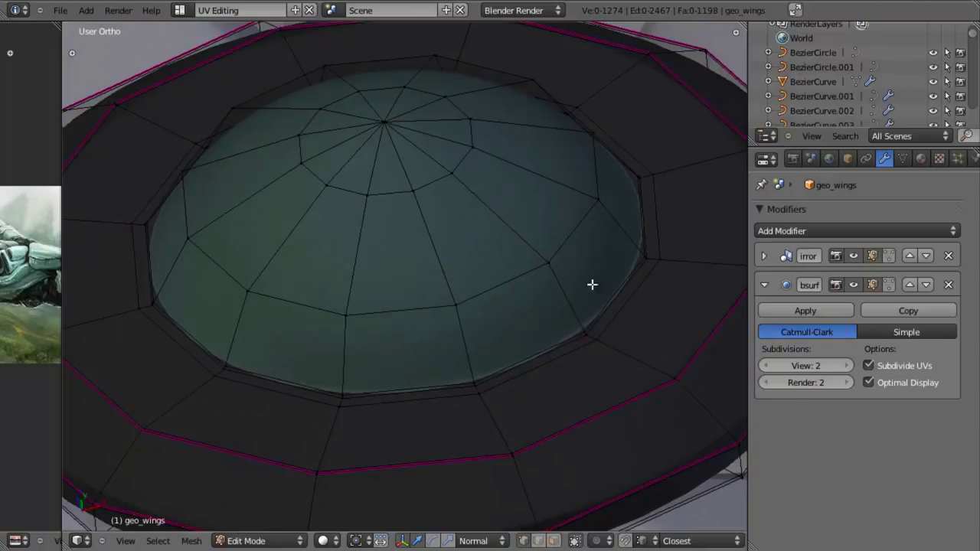
key(ctrl+r)
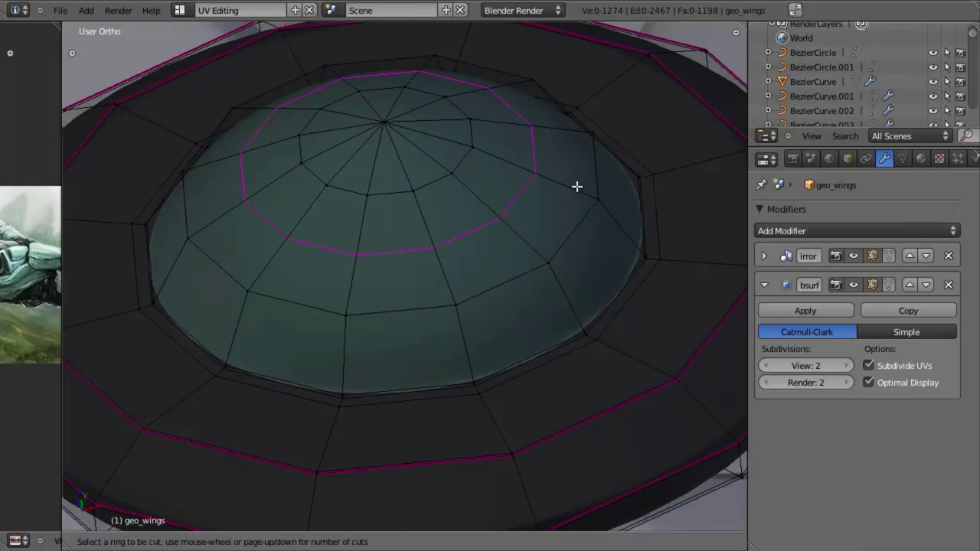
click(606, 213)
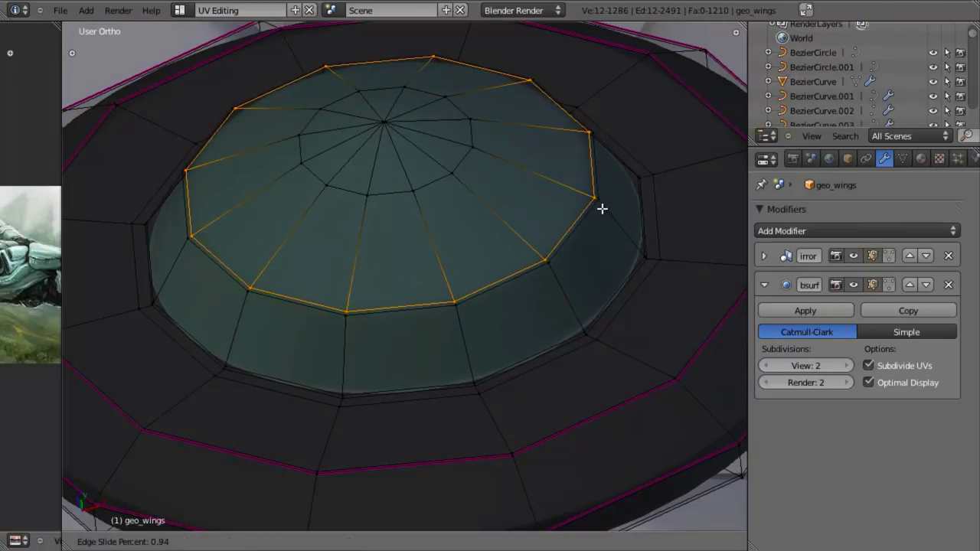
click(602, 208)
- Set the new dome loop's edge crease to 0.8 and deselect it
key(shift+e)
text(.8)
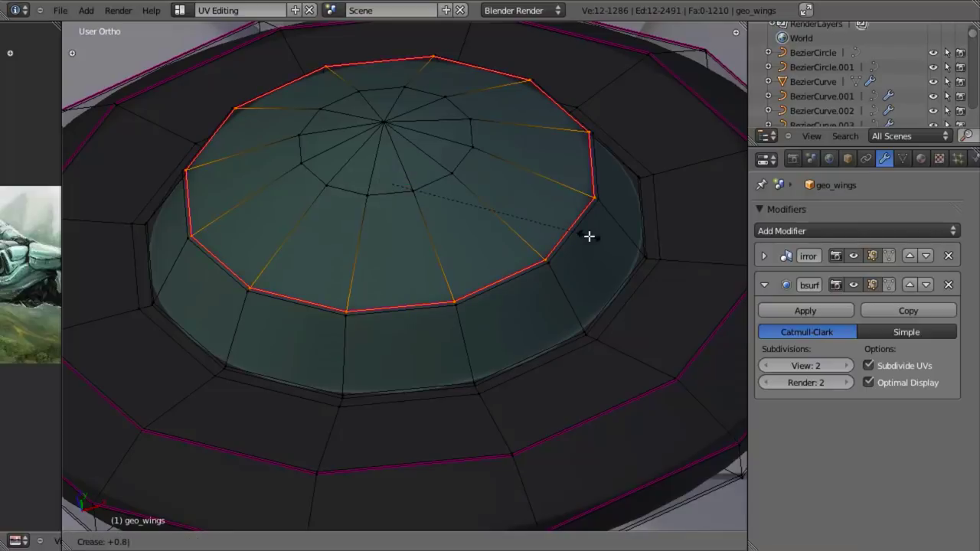
key(Return)
key(a)
- Select the edge loop at the dome's base and set its edge crease to 1
alt+right_click(548, 342)
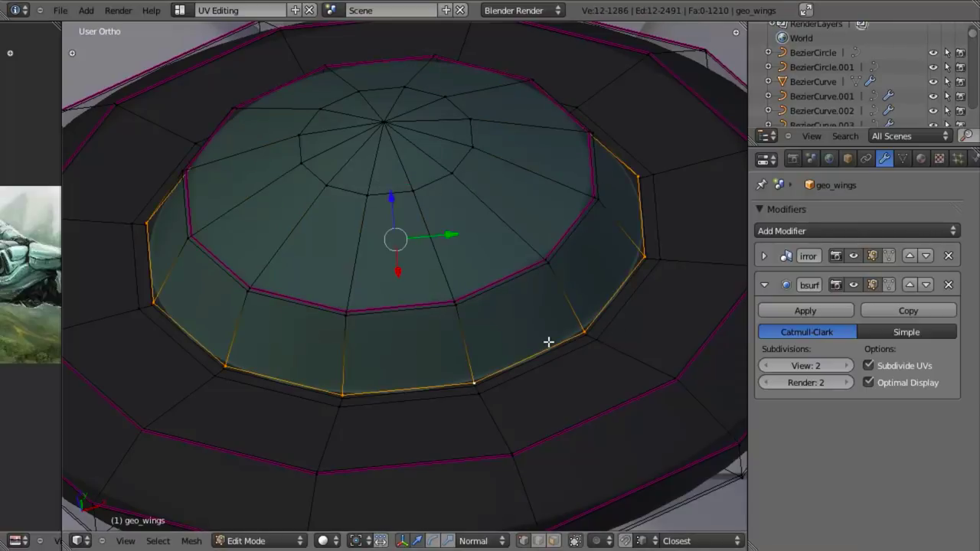
alt+right_click(548, 354)
alt+right_click(542, 342)
key(shift+e)
text(1)
key(Return)
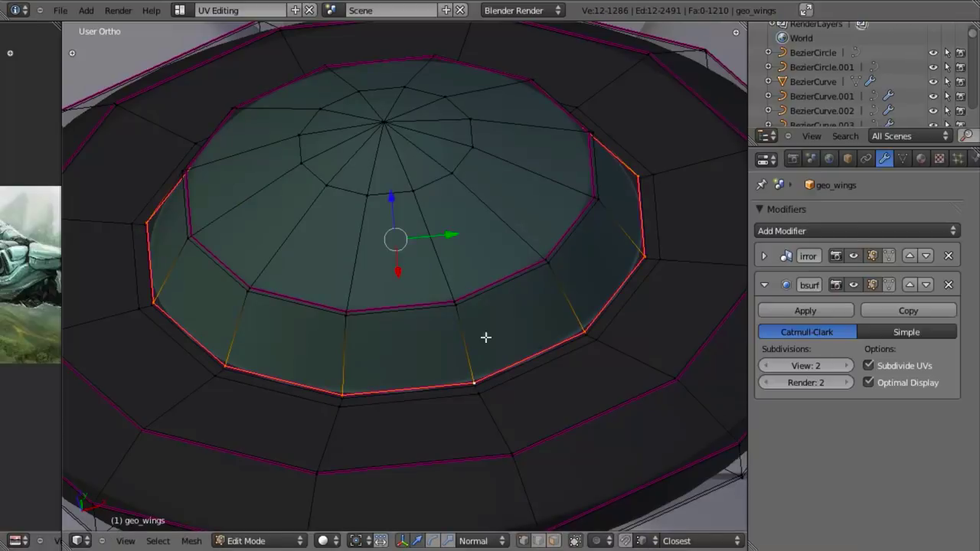
- Add a loop cut on the dome and slide it inward to sit just outside the small circle around the tip
key(Tab)
scroll(449, 321, down, 3)
middle_drag(448, 322, 455, 313)
shift+middle_drag(288, 198, 551, 421)
scroll(314, 159, up, 5)
key(Tab)
middle_drag(376, 234, 420, 254)
key(a)
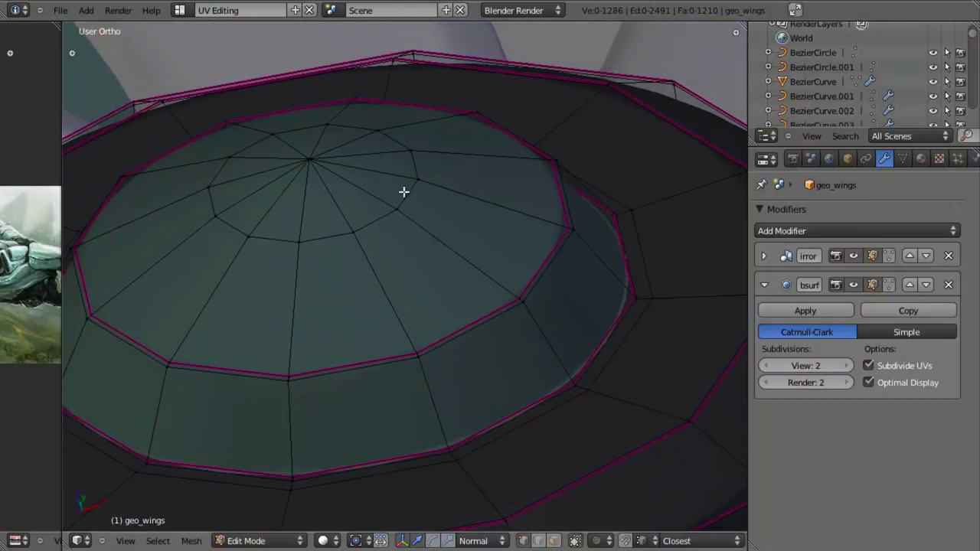
key(ctrl+r)
click(436, 181)
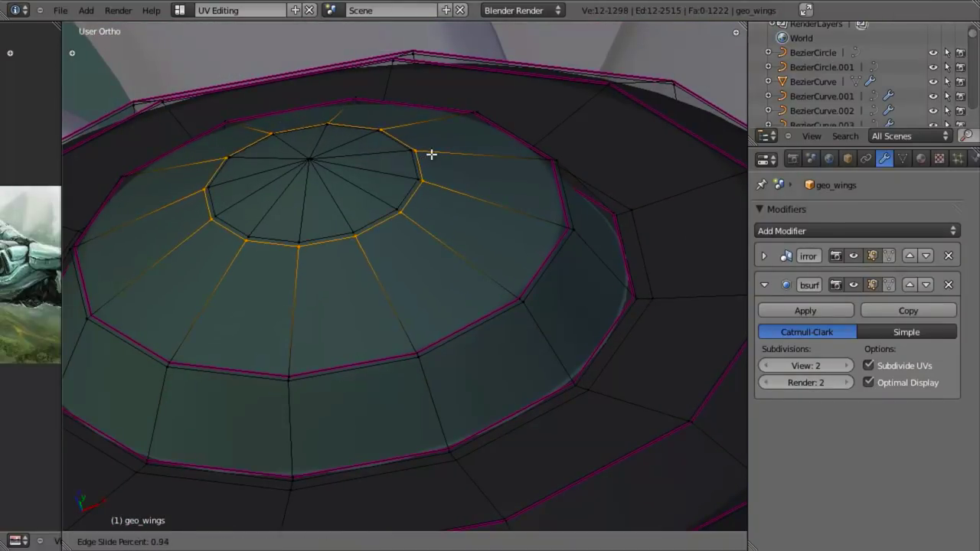
click(431, 156)
key(ctrl+r)
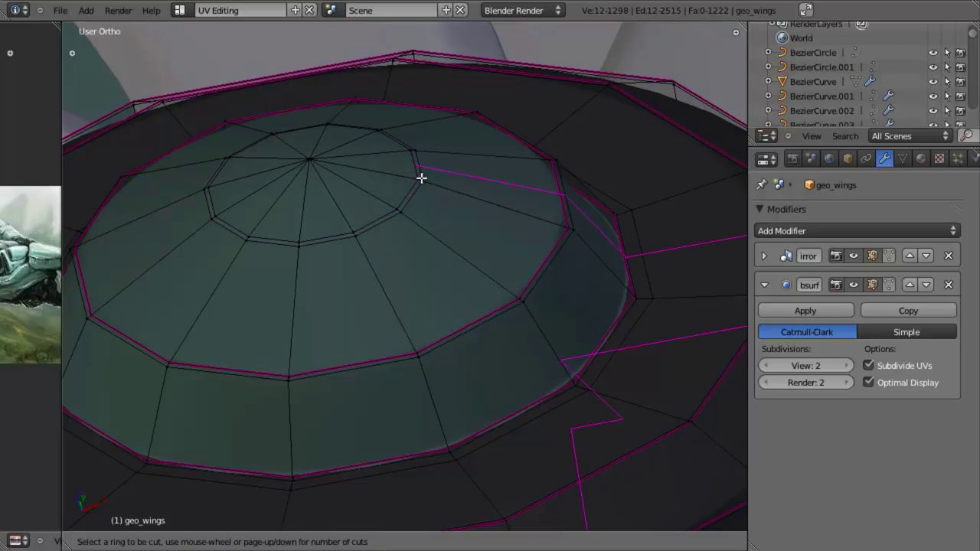
click(421, 177)
right_click(419, 178)
key(ctrl+z)
- Add a centred loop cut between the two closely spaced loops encircling the dome's tip
shift+middle_drag(443, 215, 512, 342)
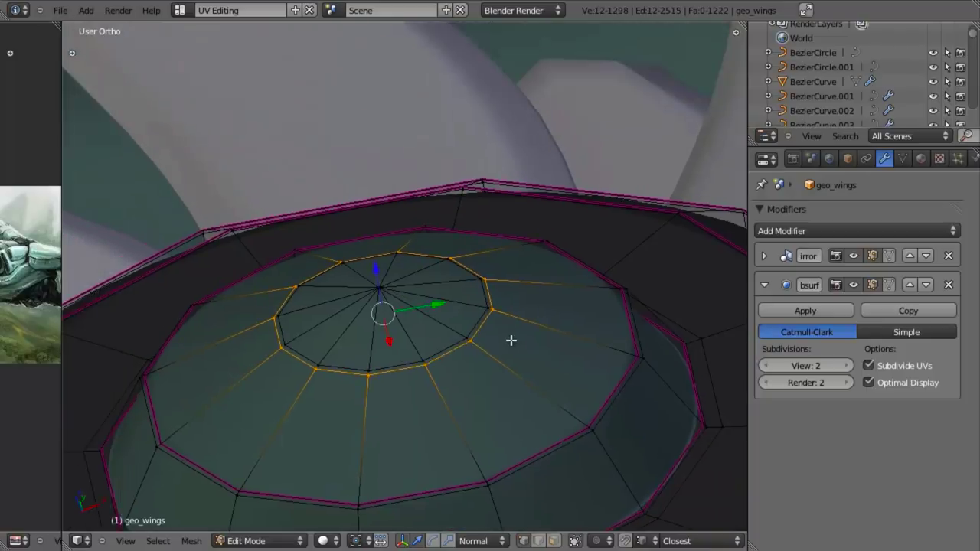
scroll(535, 356, up, 5)
key(ctrl+r)
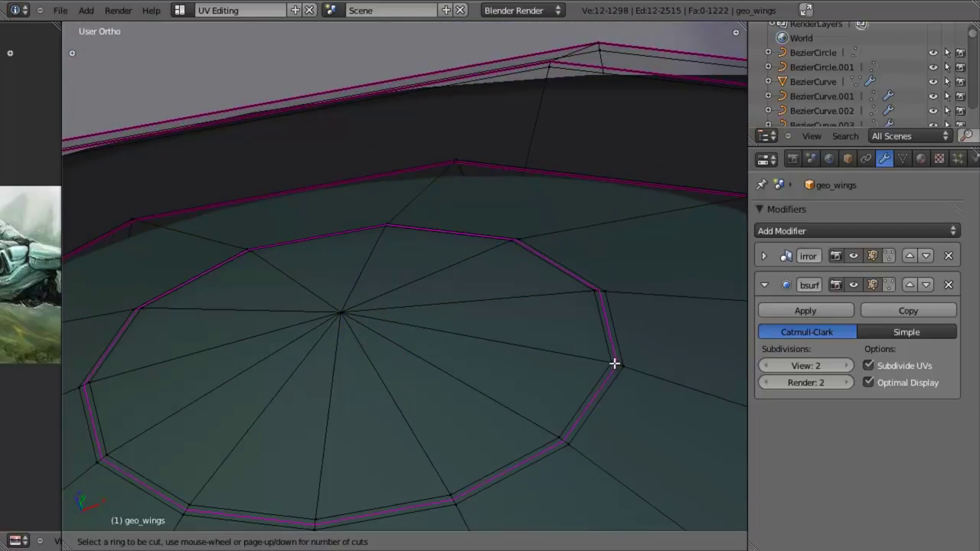
click(615, 365)
right_click(581, 343)
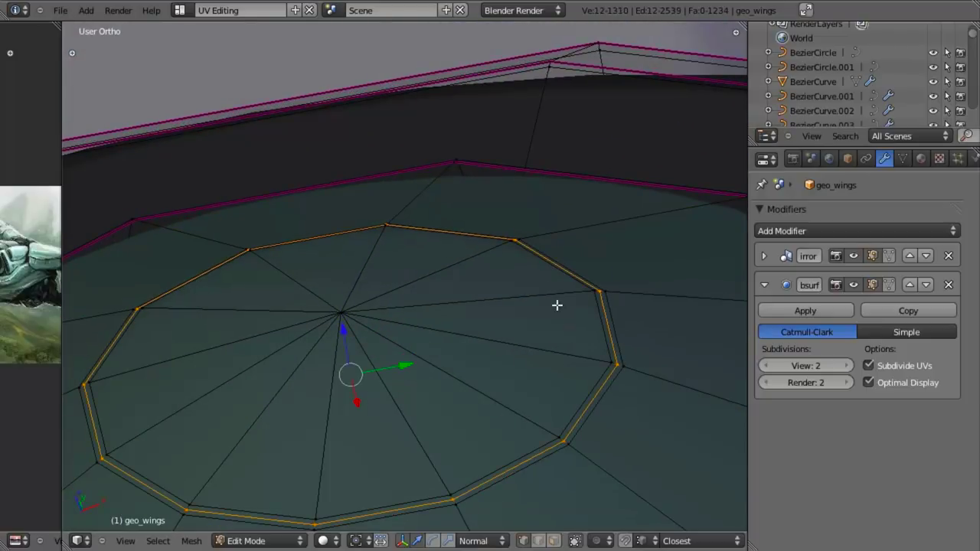
- Hide the transform manipulator and offset the centred loop along its normals with Shrink/Fatten to form a circular detail line on the dome
key(ctrl+space)
key(alt+s)
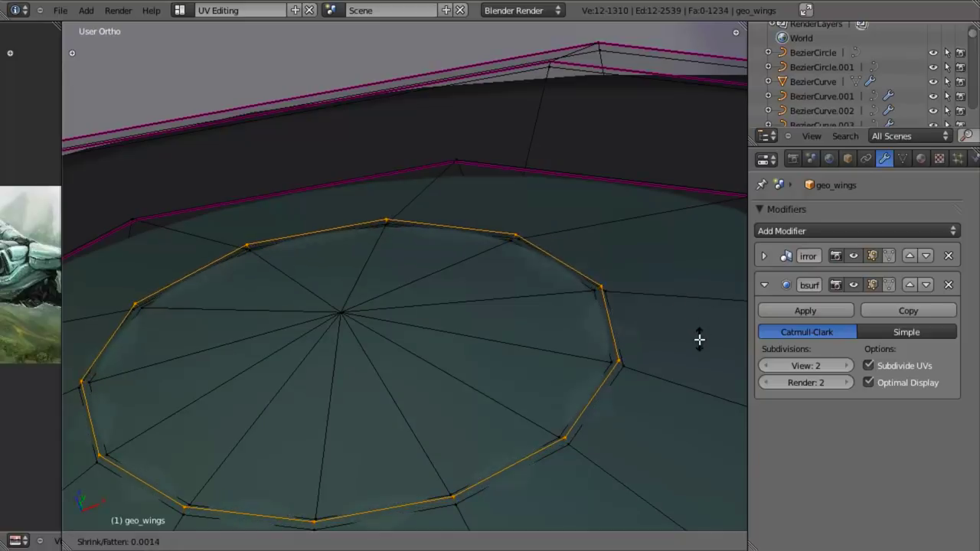
click(685, 253)
key(Tab)
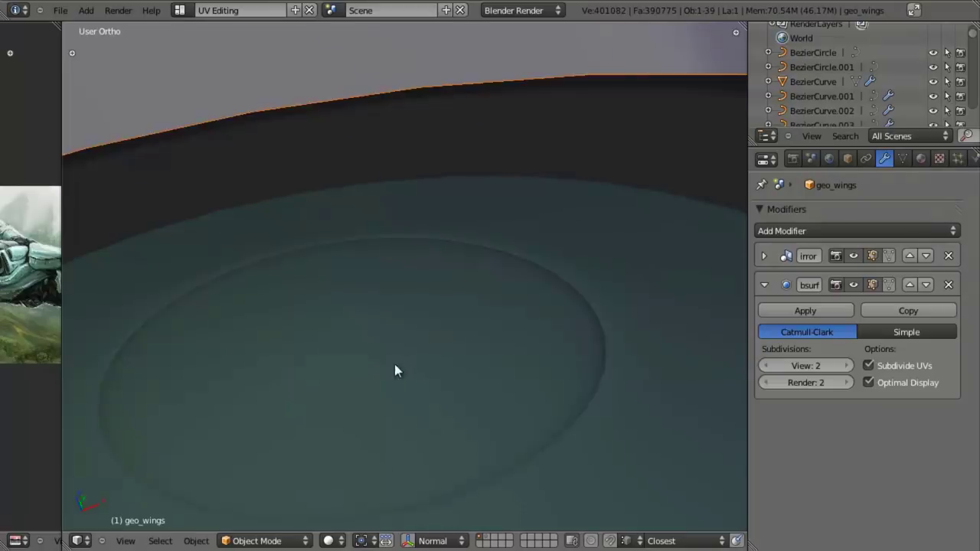
- Select the outer edge loop of the dome's circular detail line and set its edge crease to 0.8
scroll(390, 348, down, 6)
scroll(688, 339, up, 4)
key(Tab)
alt+right_click(554, 318)
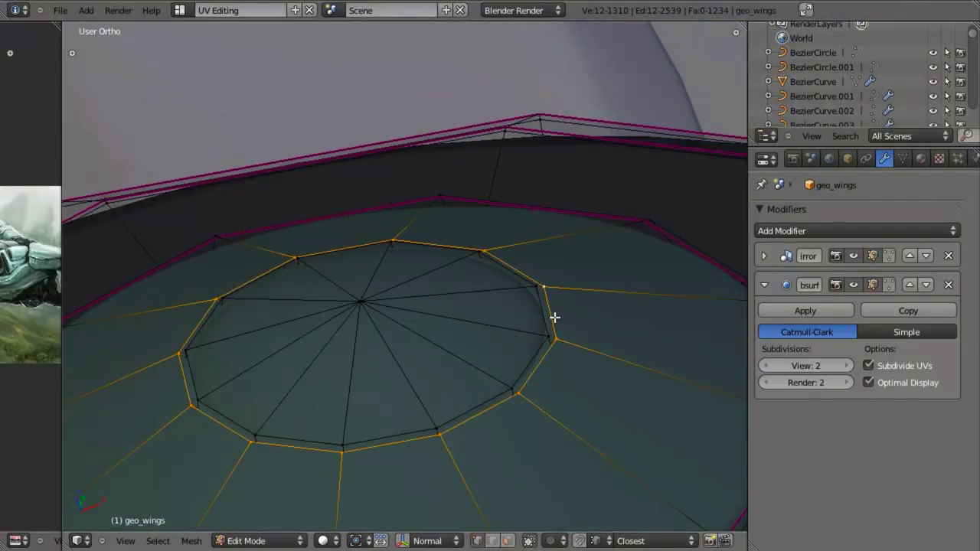
key(shift+e)
text(.8)
key(Return)
key(a)
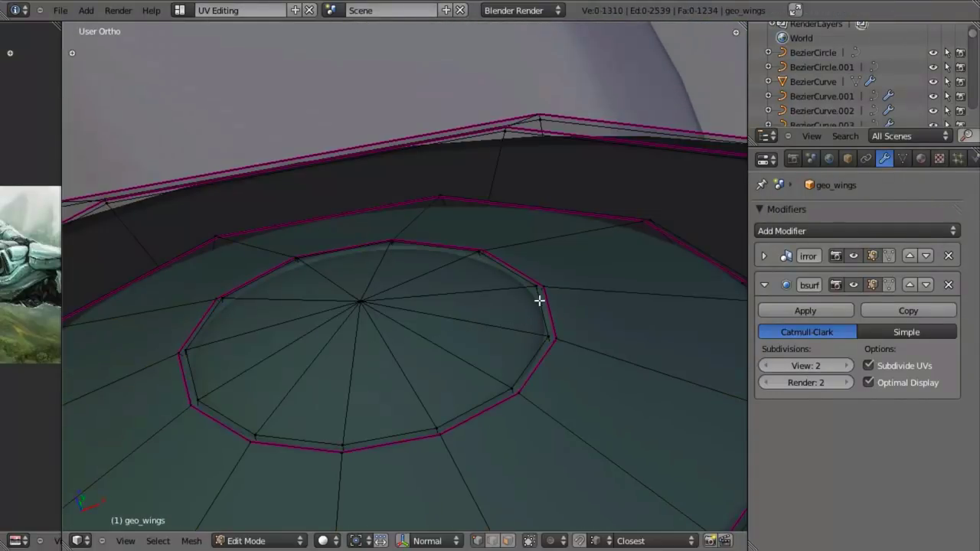
- Apply an edge crease to the inner loop of the dome's circular detail line and return to Object Mode
alt+right_click(541, 295)
key(ctrl+e)
click(540, 293)
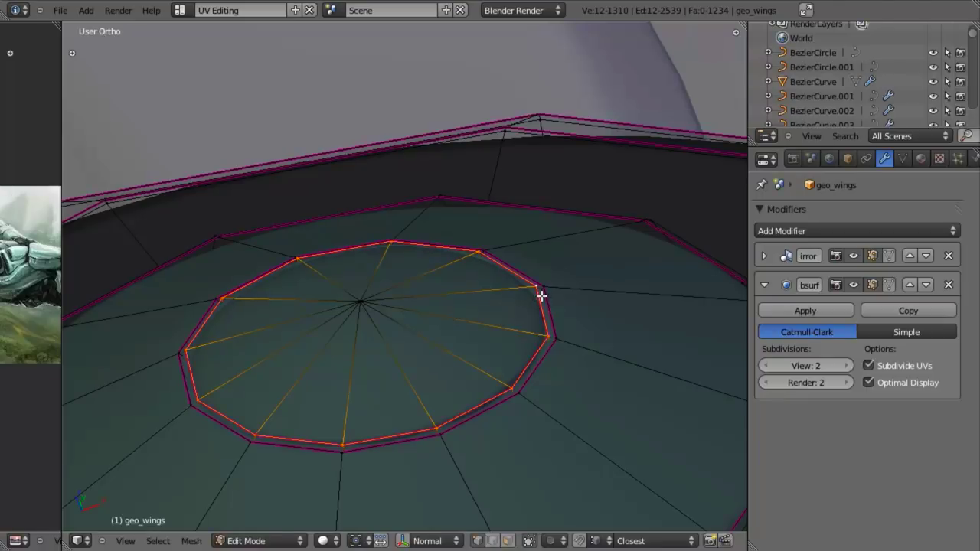
key(Tab)
- Inspect the creased dome, fan blades and surrounding housing from several angles, checking the housing's mesh in Edit Mode
middle_drag(518, 310, 252, 341)
scroll(253, 334, down, 3)
middle_drag(307, 292, 520, 426)
scroll(521, 425, down, 4)
scroll(427, 410, down, 2)
middle_drag(437, 405, 435, 379)
scroll(435, 379, up, 3)
key(Tab)
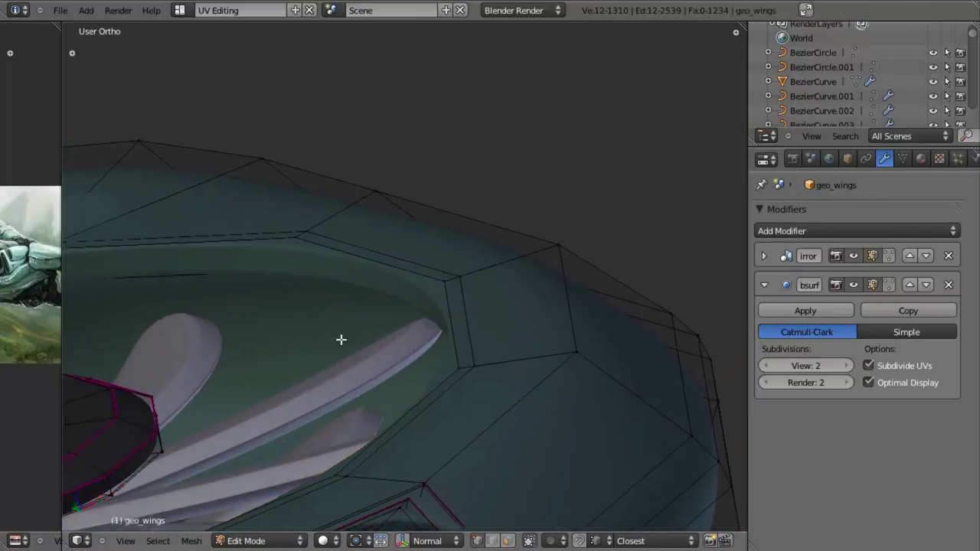
middle_drag(340, 339, 378, 326)
key(Tab)
- Frame the engine fan in top view and save the file
key(KP_7)
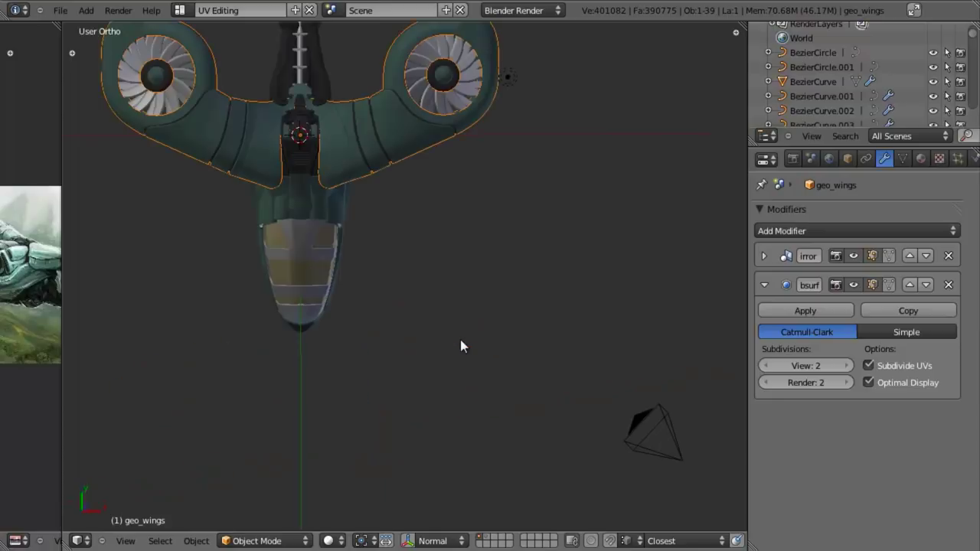
shift+middle_drag(468, 175, 455, 360)
scroll(451, 352, up, 2)
scroll(450, 351, up, 2)
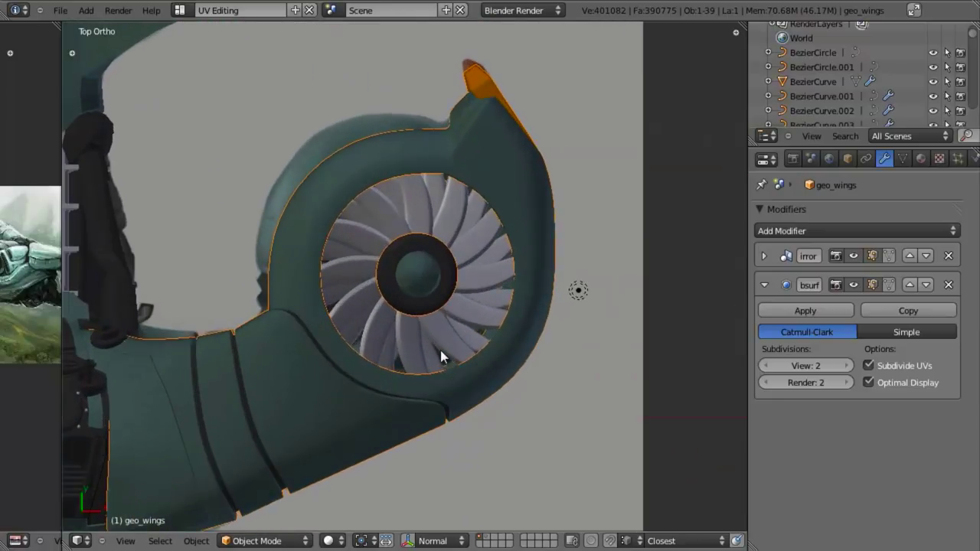
key(ctrl+s)
click(440, 350)
- Show the second layer's empties in wireframe front view and select the prop_array empty at the fan's centre
key(z)
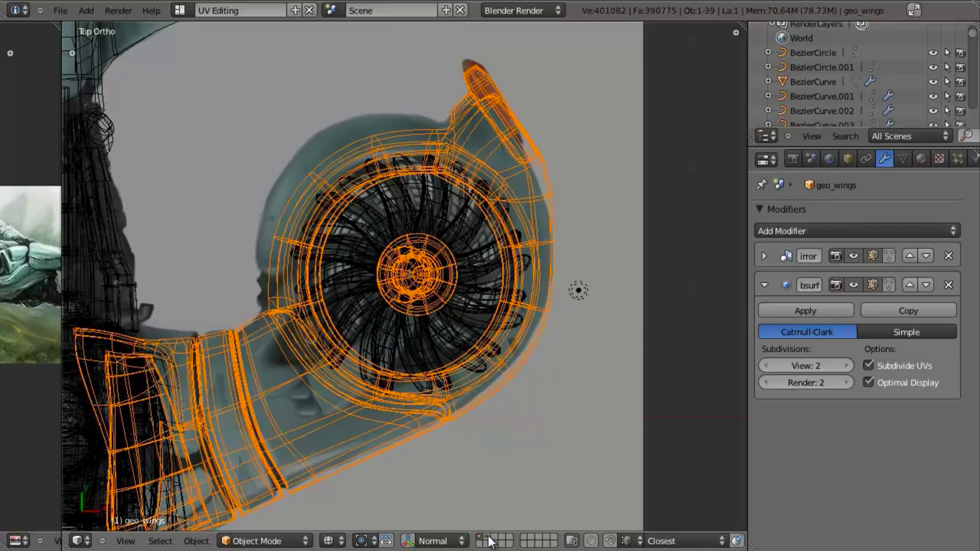
middle_drag(458, 418, 447, 349)
key(KP_1)
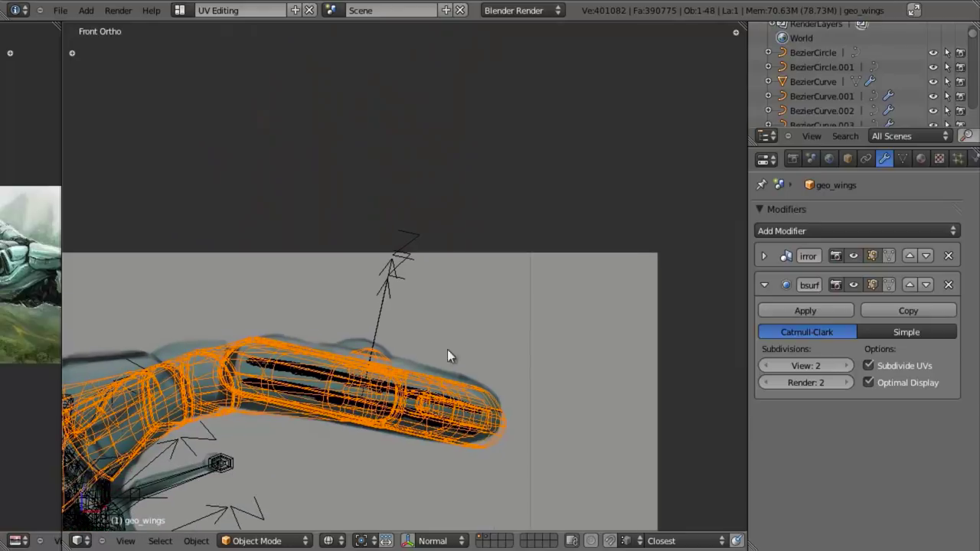
right_click(389, 268)
scroll(394, 272, down, 1)
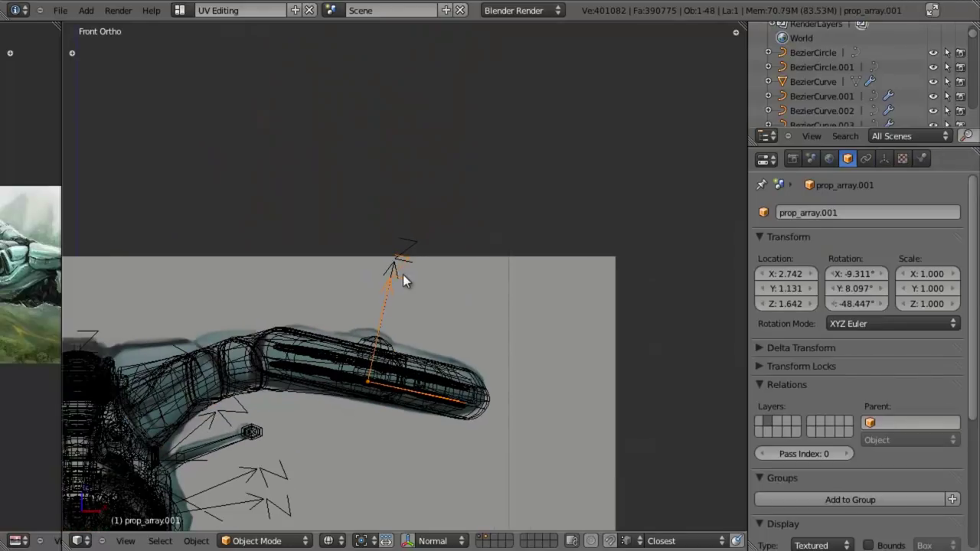
right_click(392, 263)
shift+middle_drag(412, 320, 444, 273)
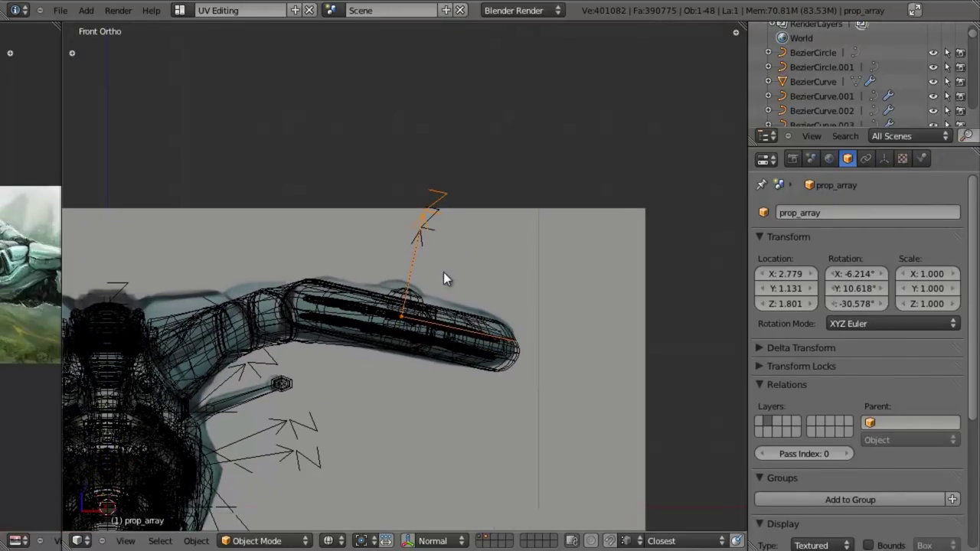
- Snap the 3D cursor to the selected prop_array empty
key(shift+a)
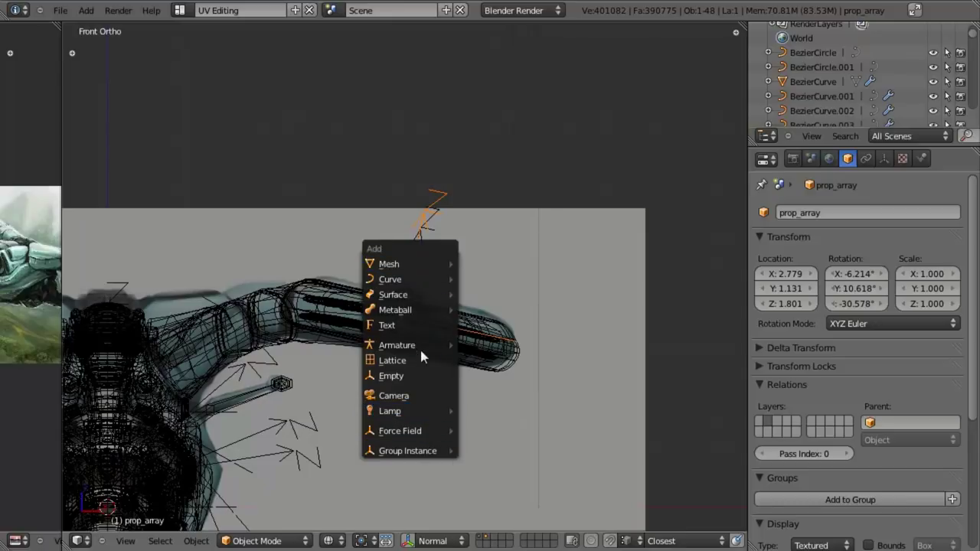
key(Escape)
key(shift+s)
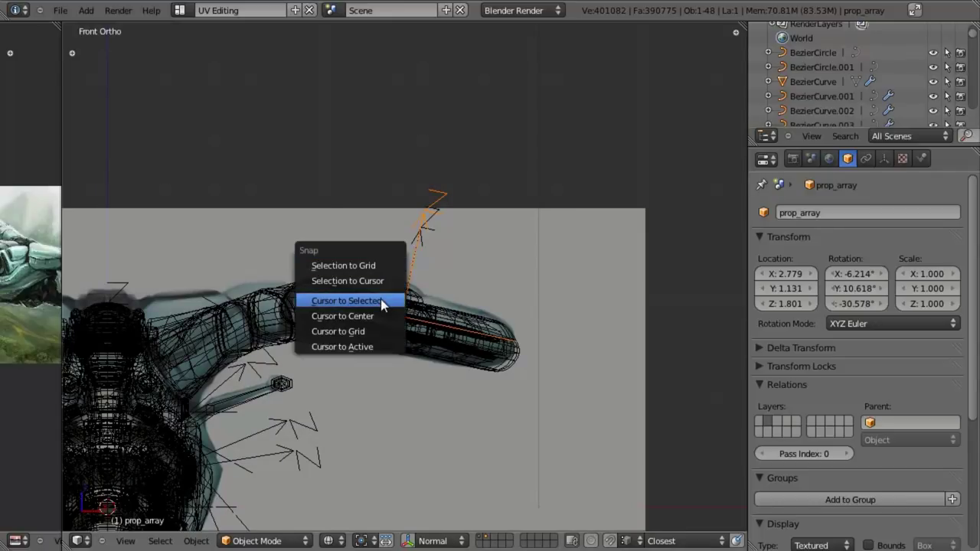
click(381, 300)
- Add a mesh circle at the 3D cursor in the fan's centre
scroll(450, 343, up, 2)
key(shift+a)
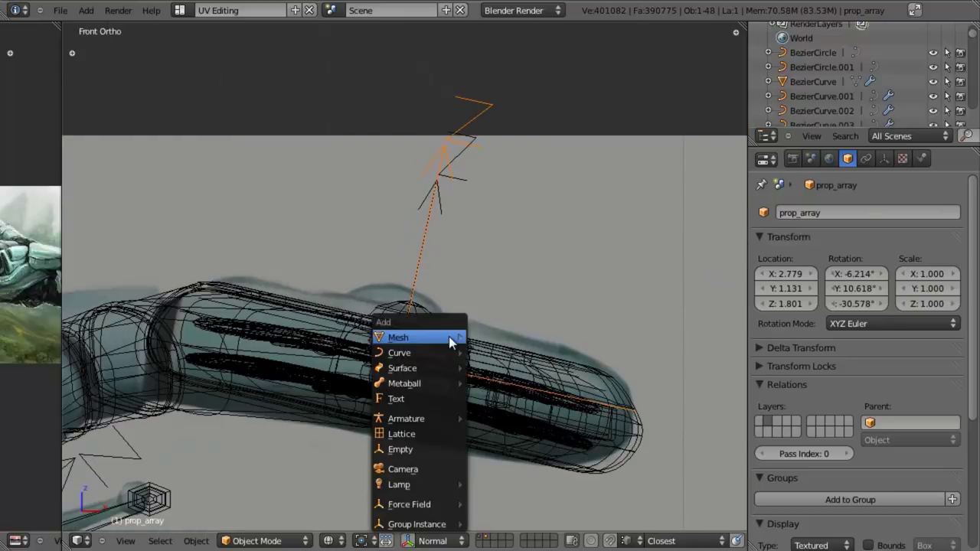
mouse_move(450, 339)
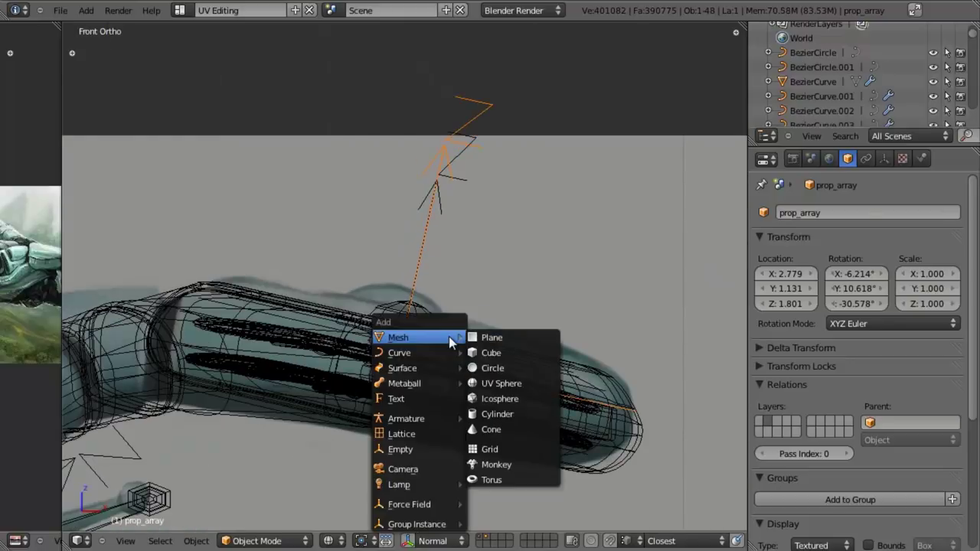
click(519, 368)
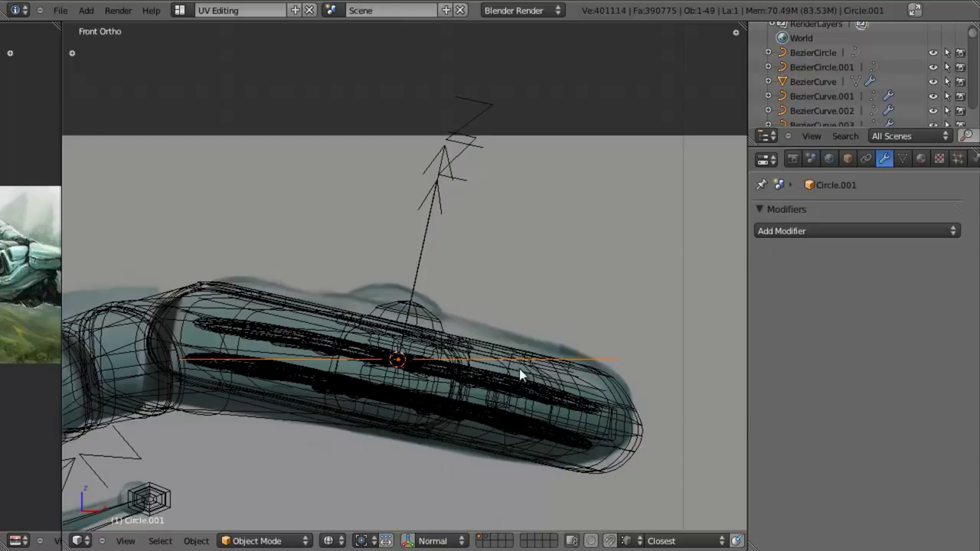
- Set the new circle's vertex count to 12
key(F6)
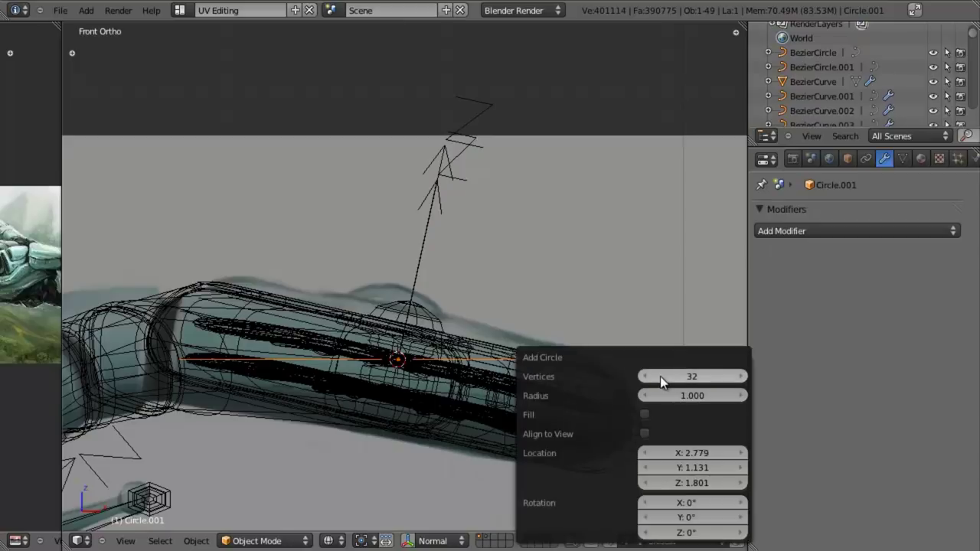
click(660, 378)
double_click(669, 380)
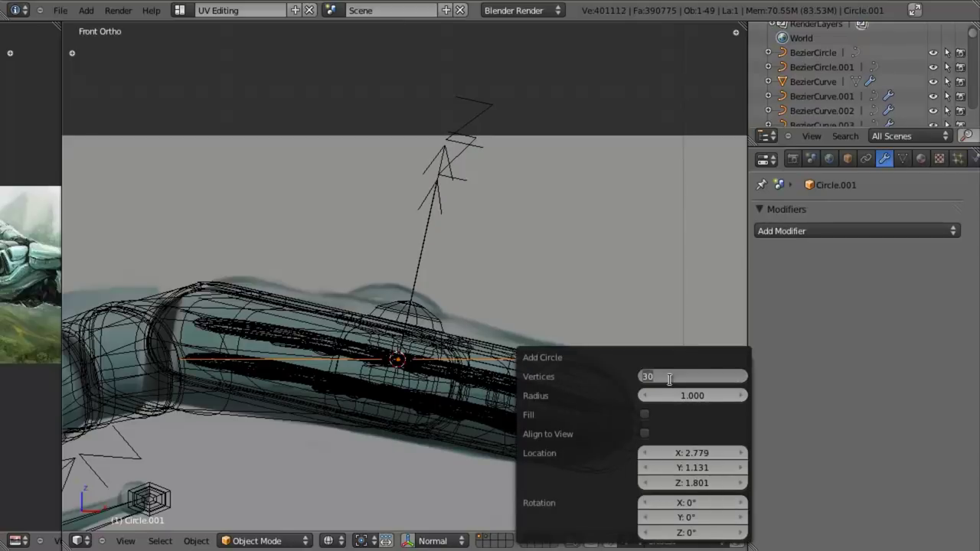
key(Return)
click(705, 372)
key(Return)
click(710, 373)
text(12)
key(Return)
- Examine the new circle's tilt against the fan housing in perspective and front views, with its object constraints displayed
middle_drag(424, 225, 615, 271)
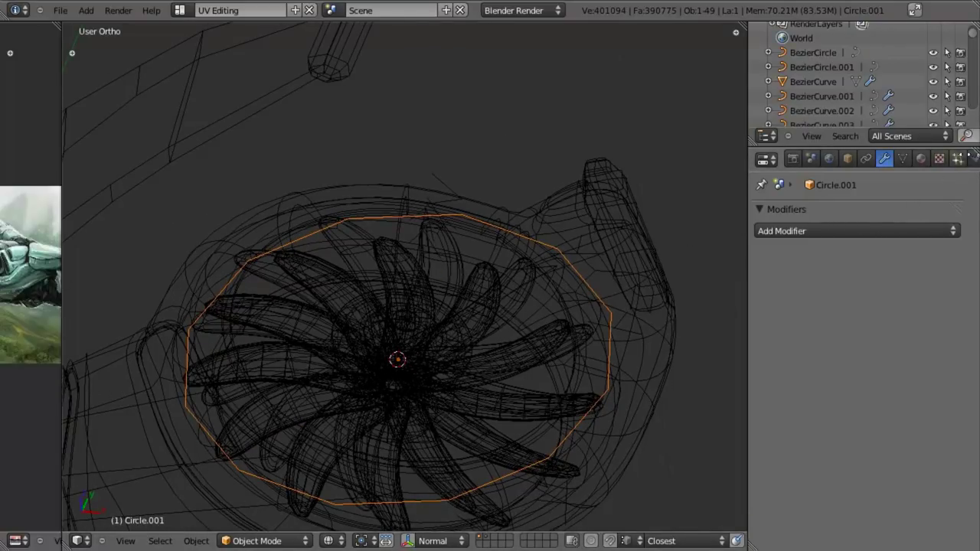
middle_drag(971, 156, 928, 158)
click(853, 160)
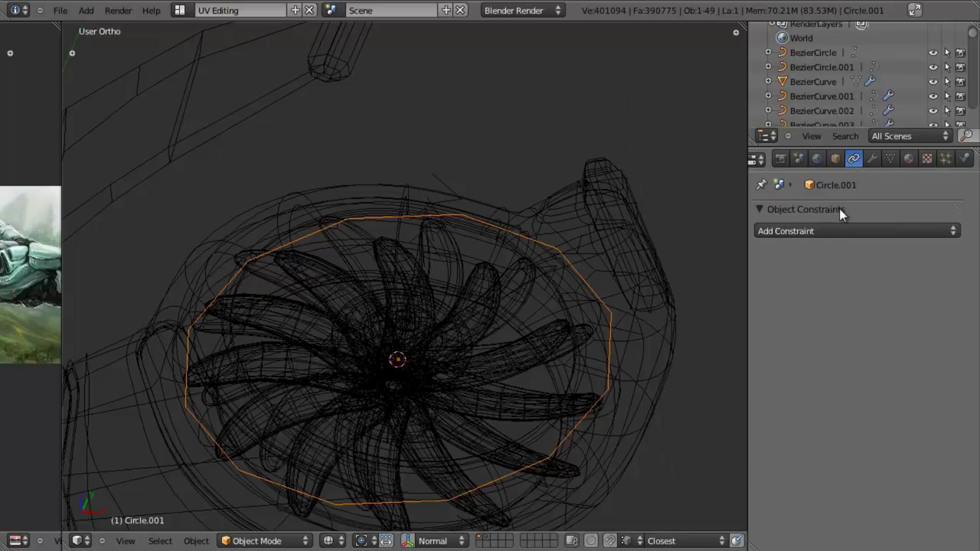
scroll(457, 373, down, 4)
key(KP_1)
scroll(448, 369, up, 2)
shift+middle_drag(426, 403, 467, 304)
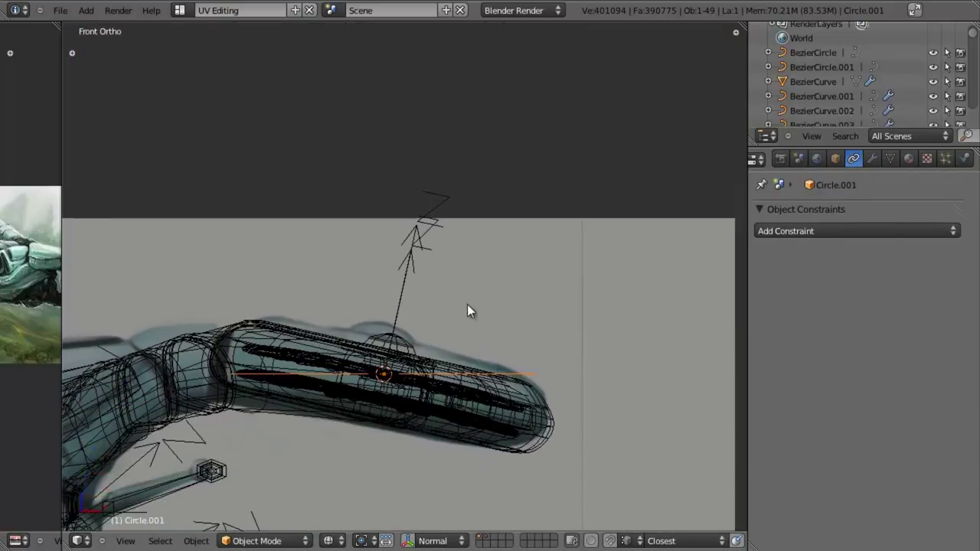
scroll(467, 310, up, 3)
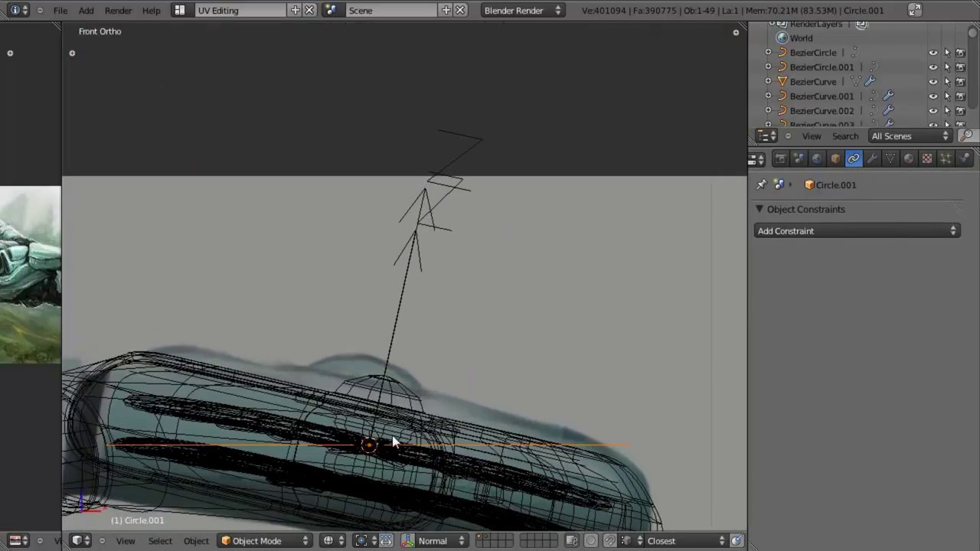
scroll(411, 463, down, 3)
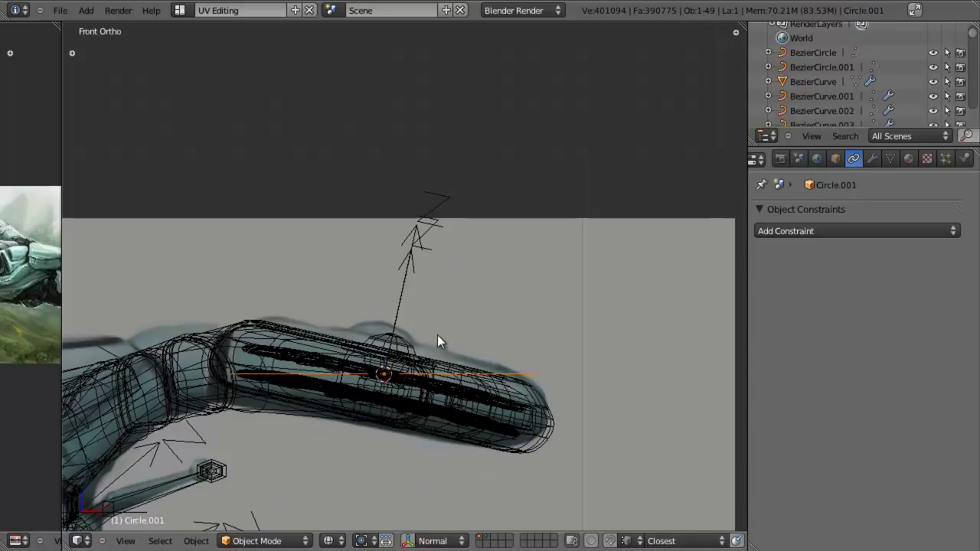
shift+middle_drag(437, 334, 441, 318)
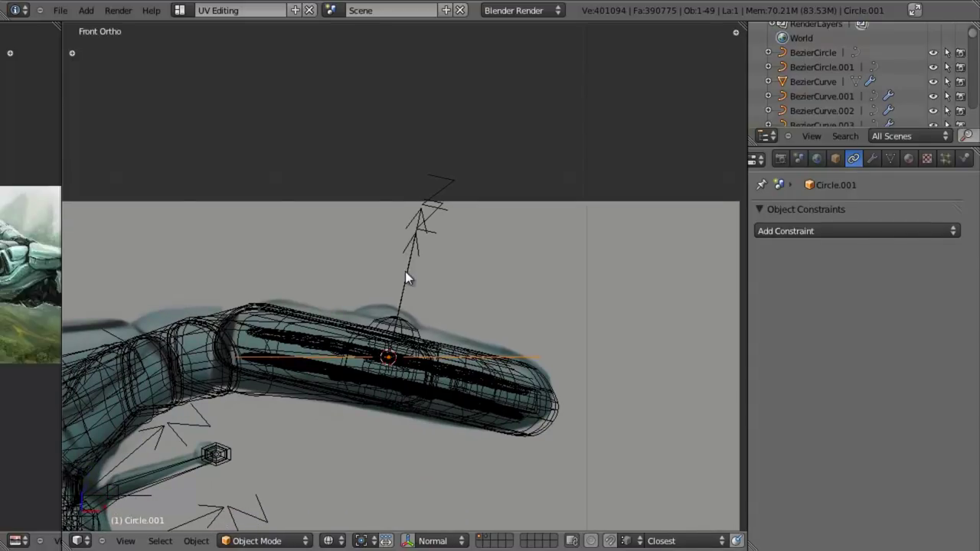
- Check which empty is prop_array, reselect the circle and add a Copy Rotation constraint to it
right_click(417, 234)
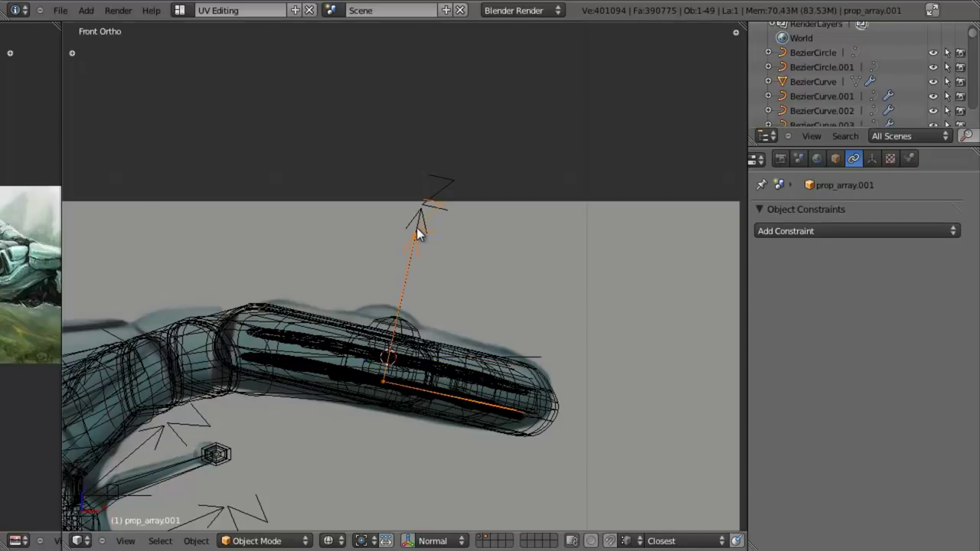
right_click(418, 223)
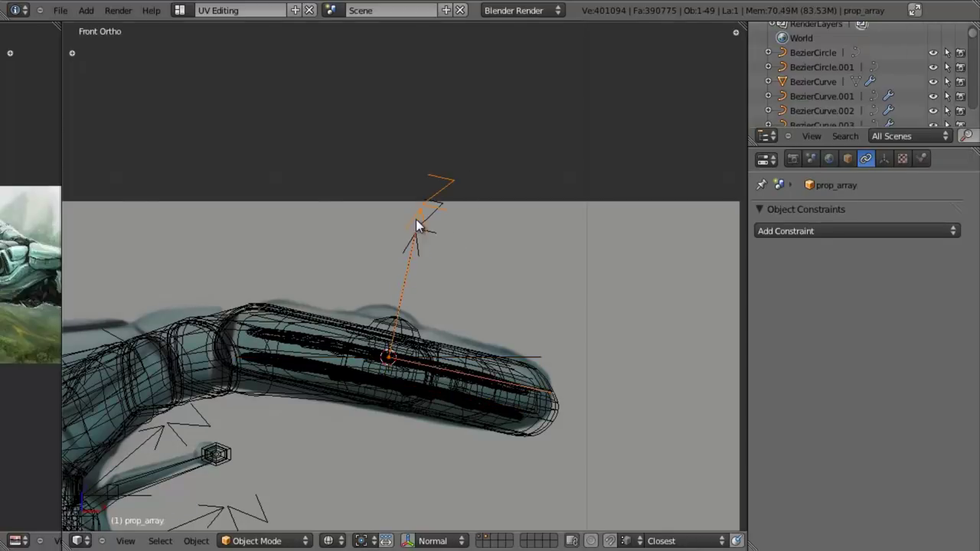
right_click(517, 355)
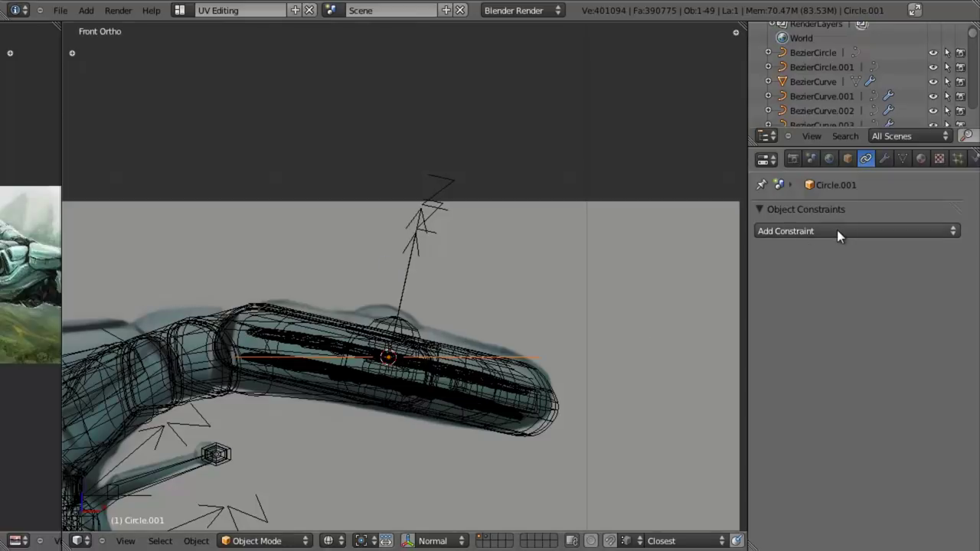
click(814, 228)
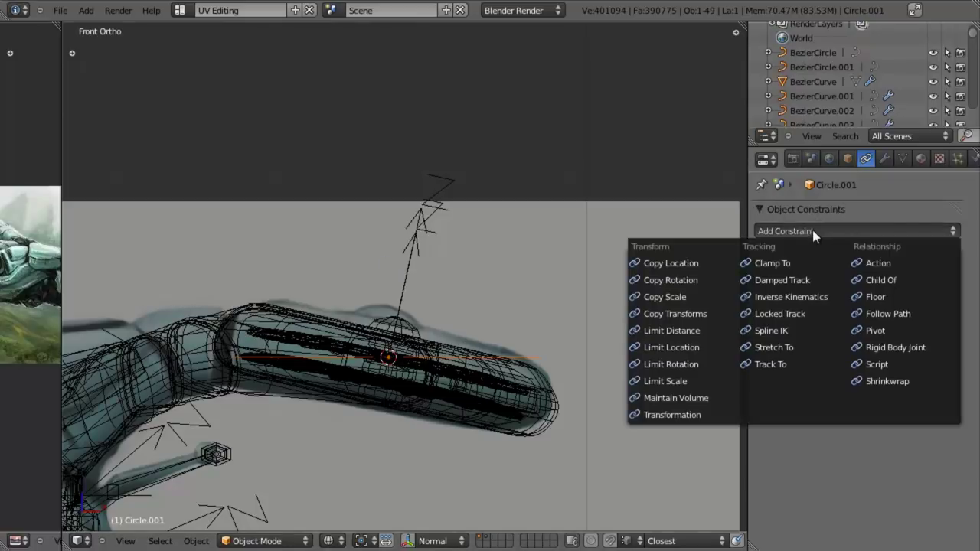
click(685, 281)
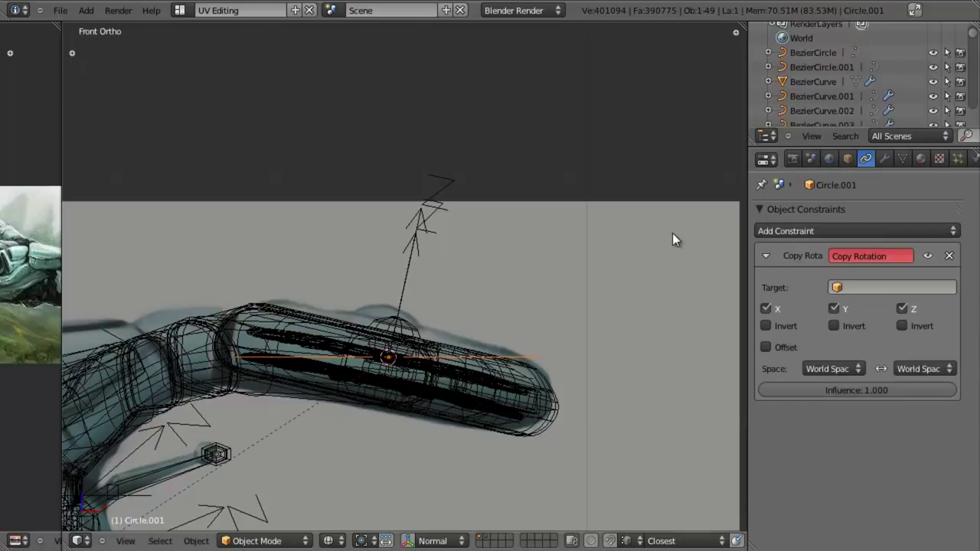
- Set prop_array as the target of the circle's Copy Rotation constraint
right_click(411, 222)
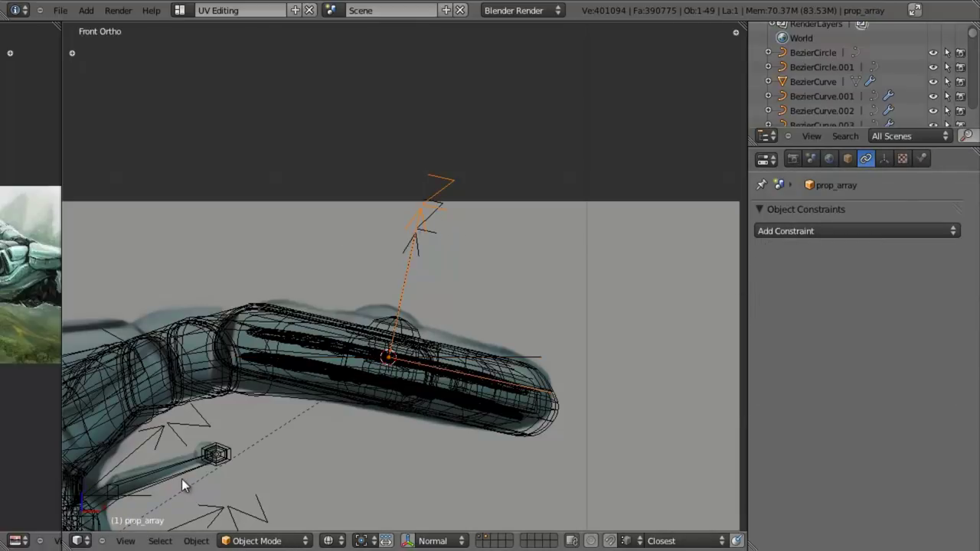
right_click(547, 361)
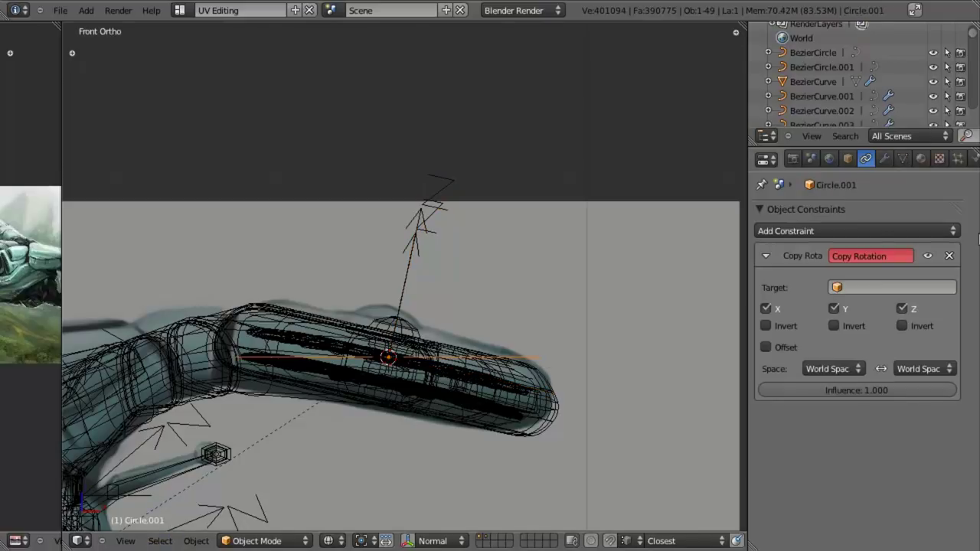
click(864, 287)
scroll(886, 458, down, 20)
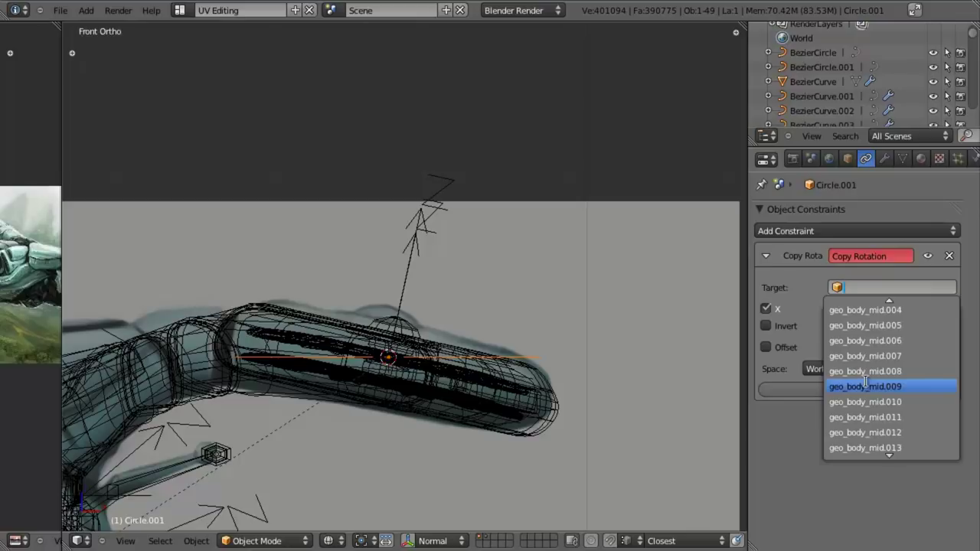
text(prop)
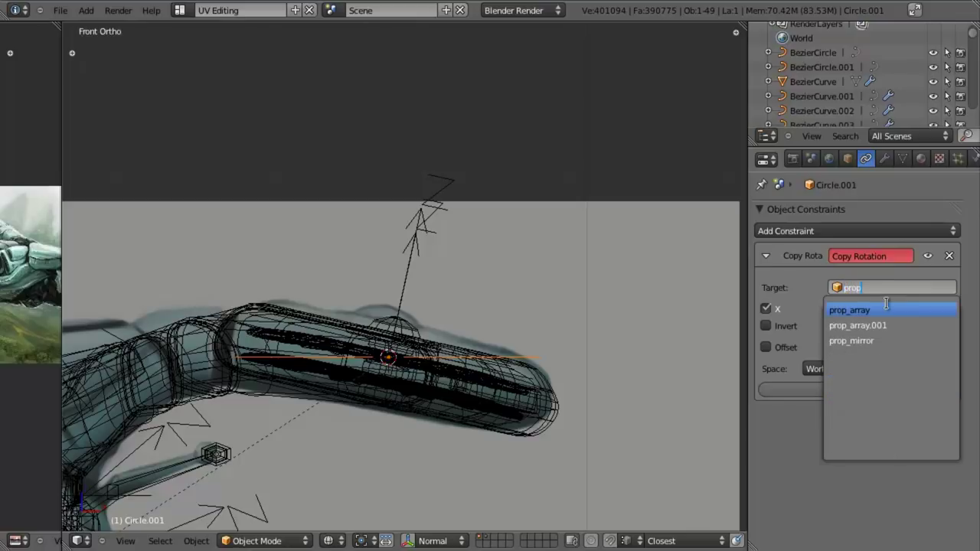
click(886, 310)
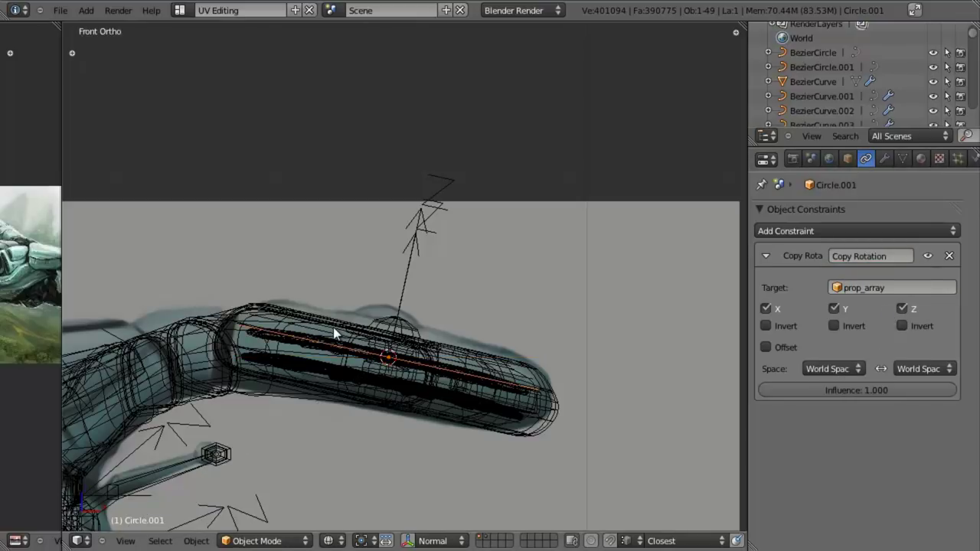
- Try rotating the prop_array empty in front view to test the circle's Copy Rotation constraint
middle_drag(398, 270, 429, 312)
scroll(306, 366, up, 4)
key(KP_1)
right_click(402, 222)
key(r)
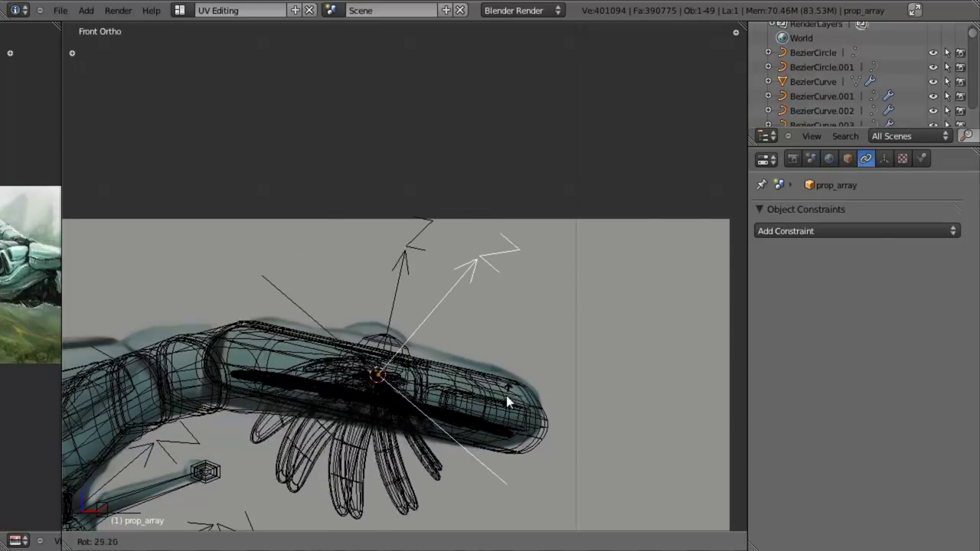
right_click(492, 270)
scroll(477, 378, up, 2)
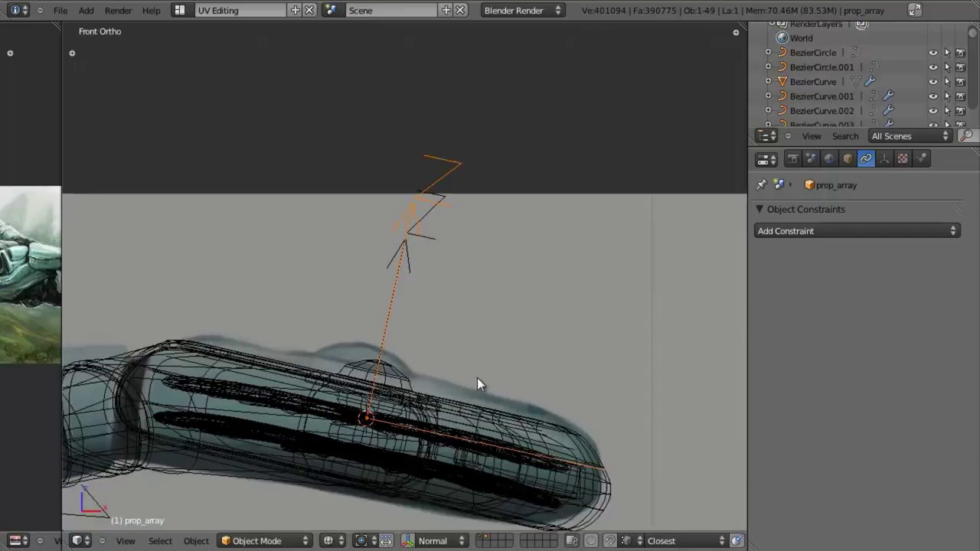
- Move the constrained circle about 0.056 up along its own tilted Z axis, toward the top of the fan housing
scroll(477, 377, up, 1)
shift+middle_drag(268, 429, 336, 286)
click(276, 272)
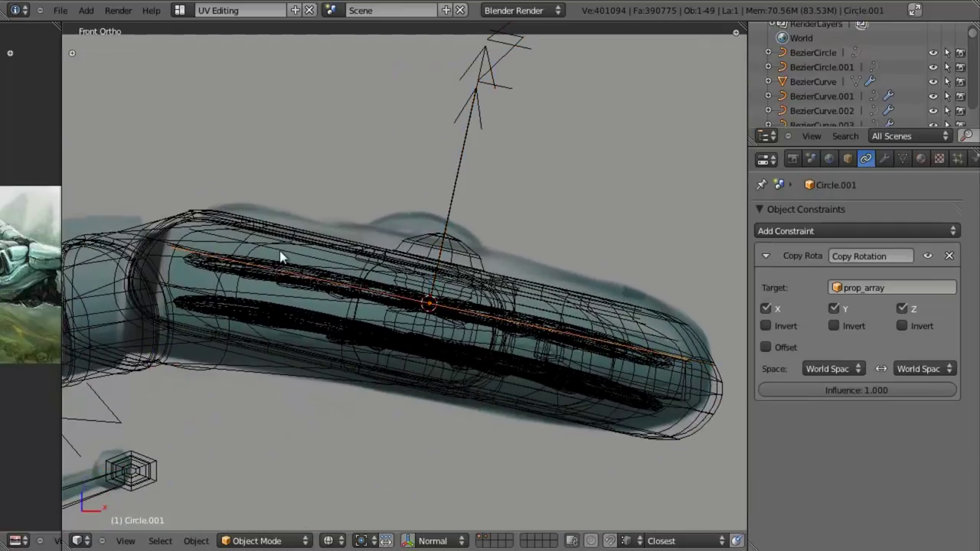
key(g)
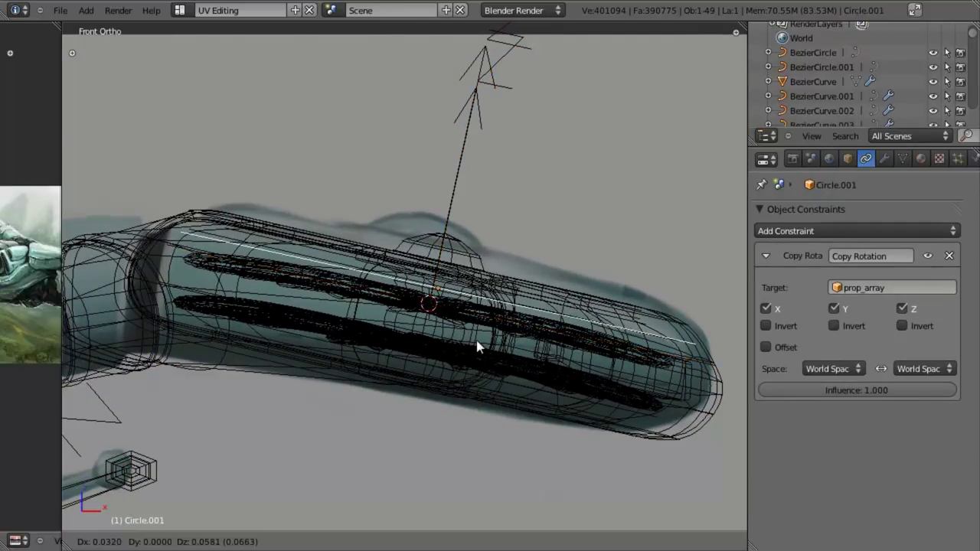
right_click(473, 343)
scroll(471, 346, up, 3)
scroll(457, 341, down, 1)
scroll(455, 339, down, 2)
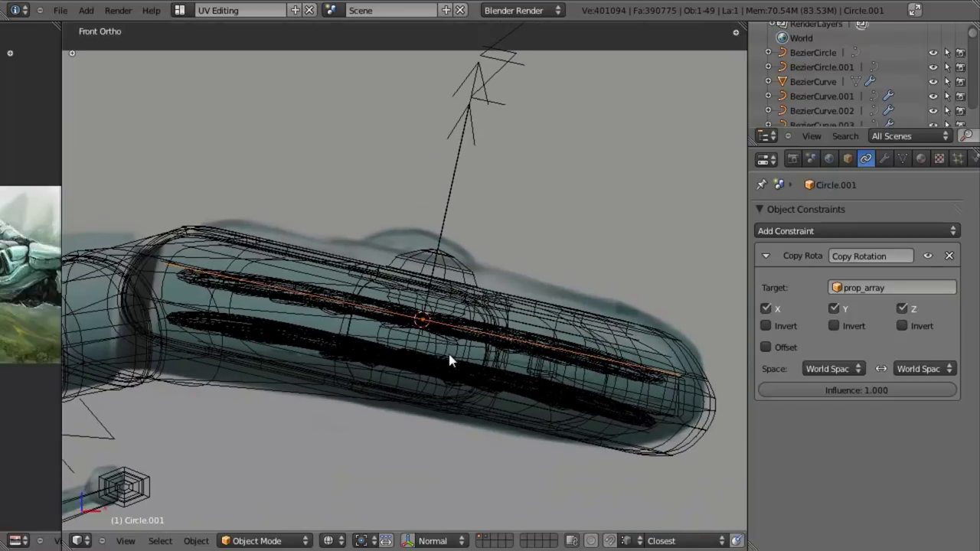
key(g)
key(z)
key(z)
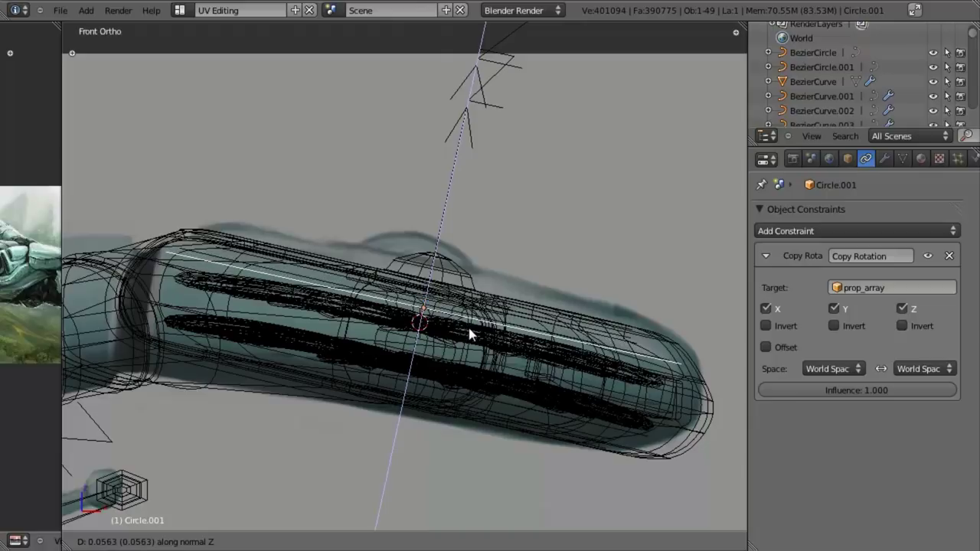
click(470, 334)
scroll(465, 344, up, 2)
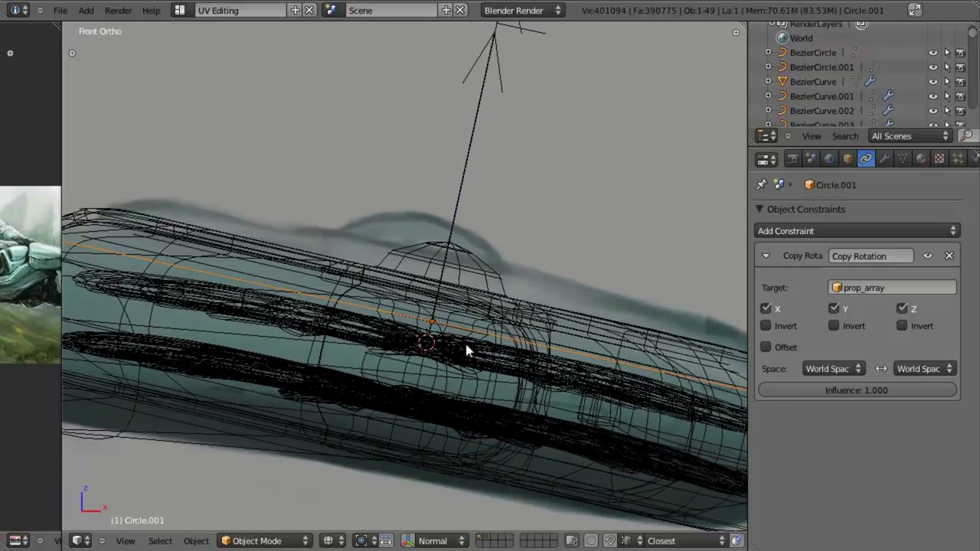
- Set the influence of the circle's Copy Rotation constraint to 0 so the circle lies flat for editing
key(Tab)
scroll(391, 349, down, 4)
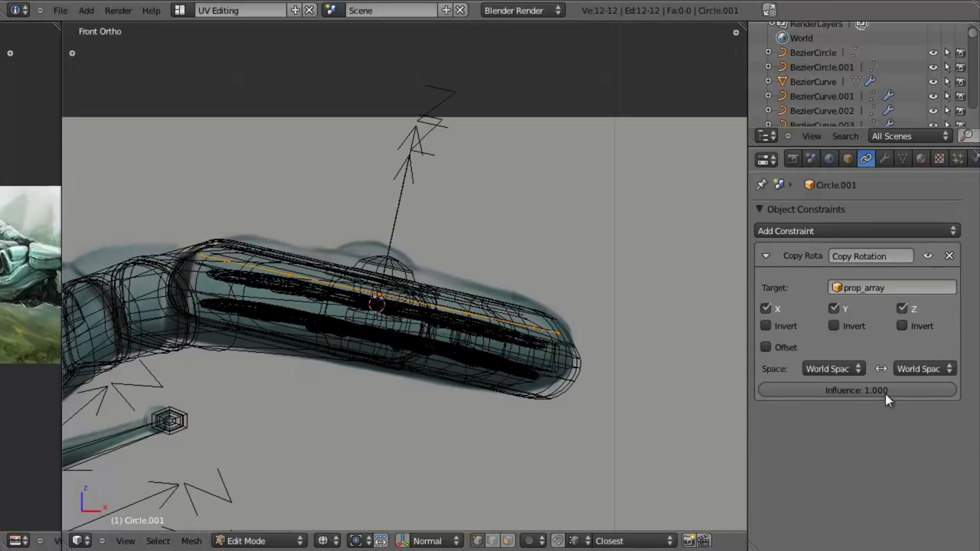
drag(915, 391, 770, 388)
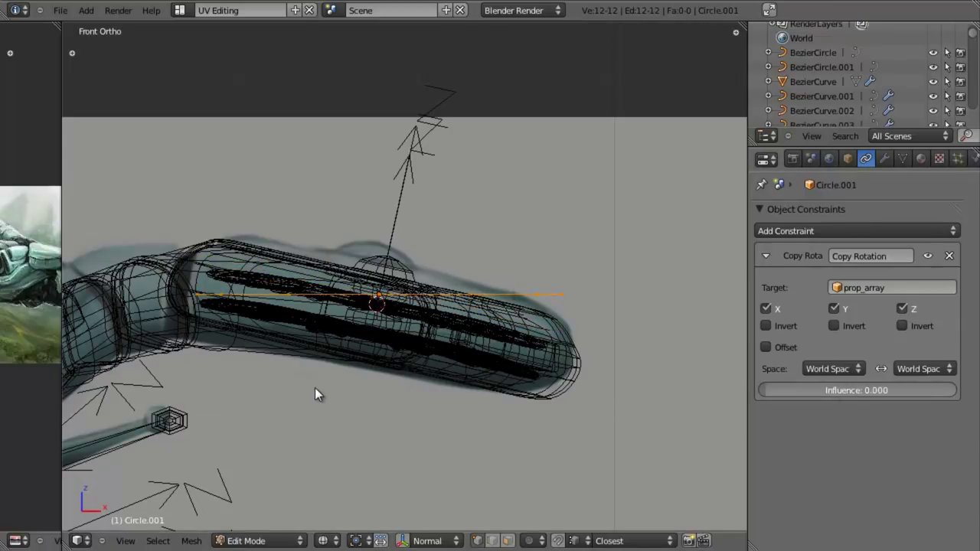
key(z)
middle_drag(312, 317, 291, 317)
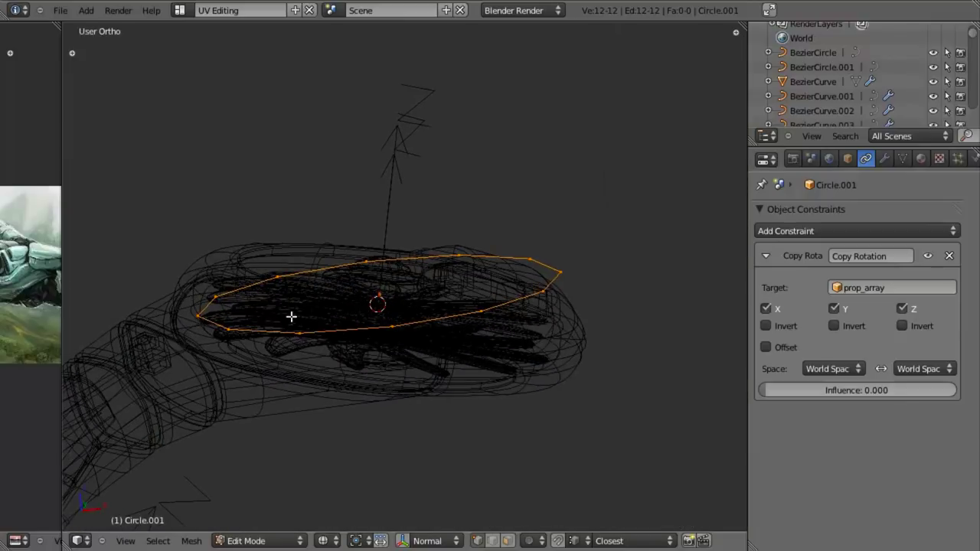
key(KP_1)
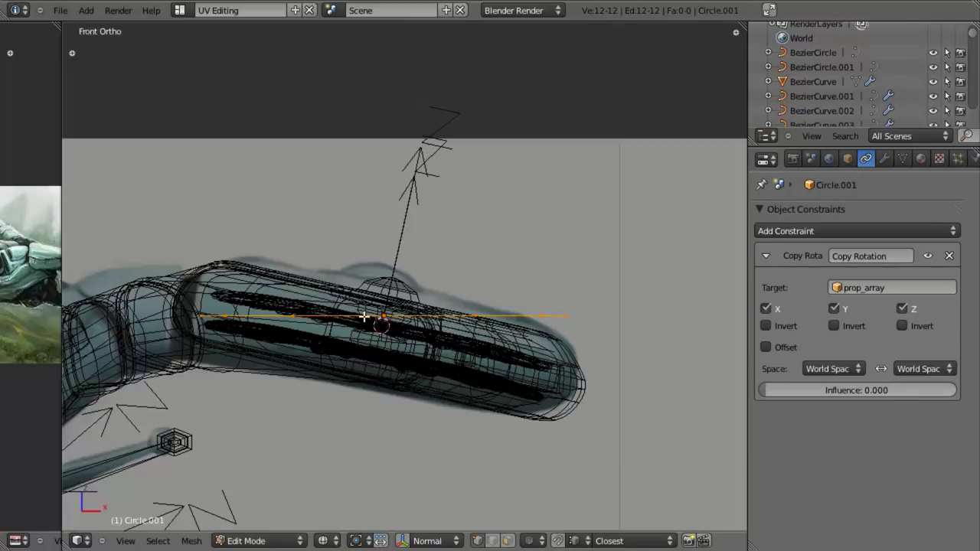
key(Tab)
drag(782, 393, 259, 372)
scroll(651, 293, up, 3)
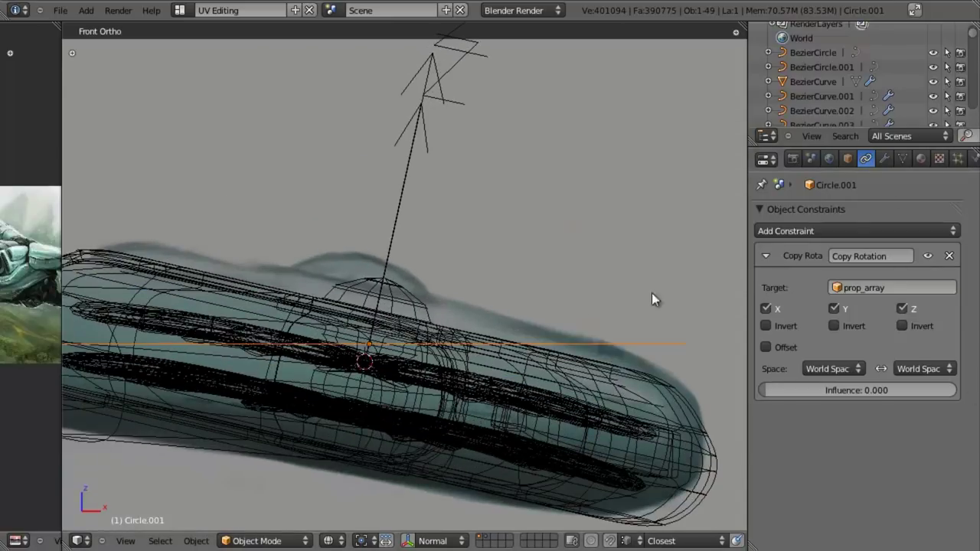
scroll(410, 394, down, 1)
- Extrude the circle's edge loop and scale the new loop inward to about 0.97, forming a thin flat ring
key(Tab)
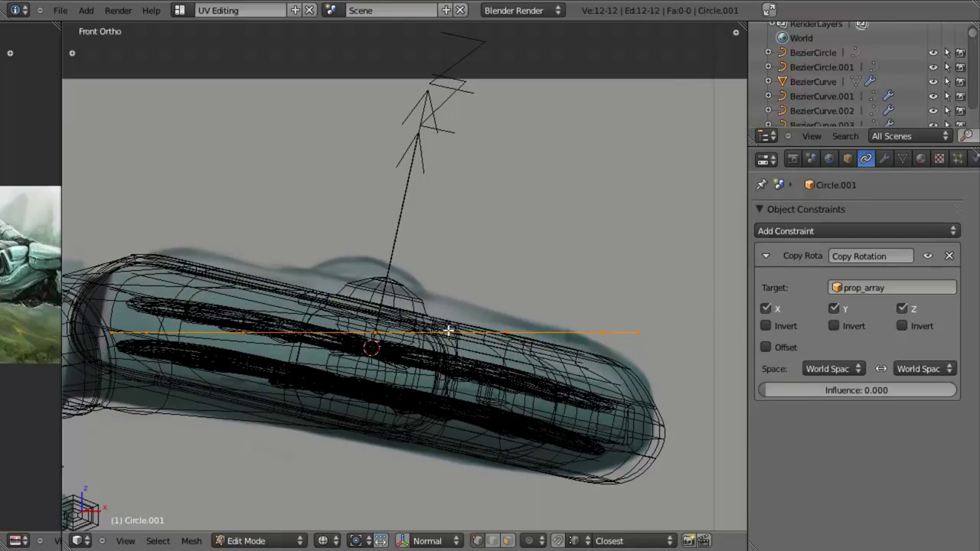
key(KP_7)
key(KP_1)
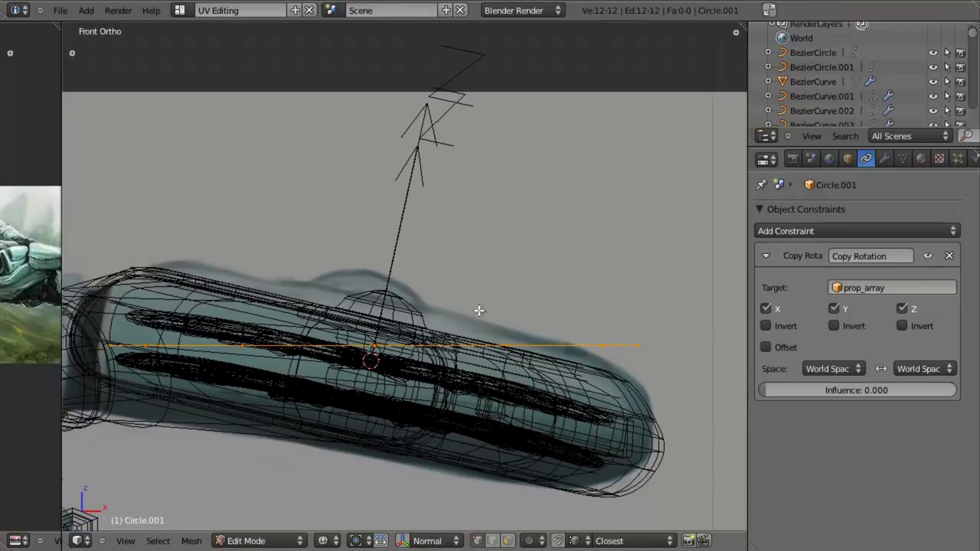
middle_drag(477, 311, 493, 320)
mouse_move(532, 389)
middle_down()
mouse_move(383, 311)
mouse_move(522, 386)
middle_up()
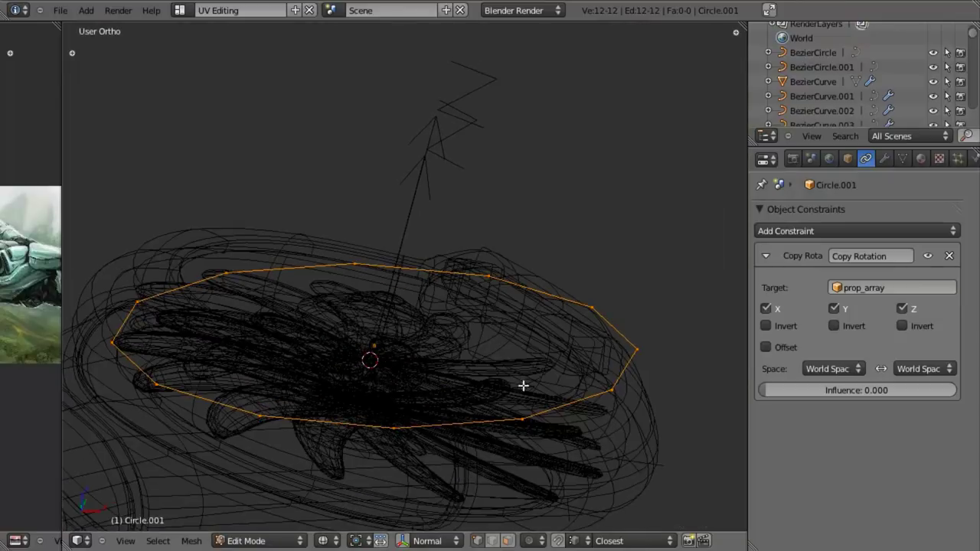
key(KP_7)
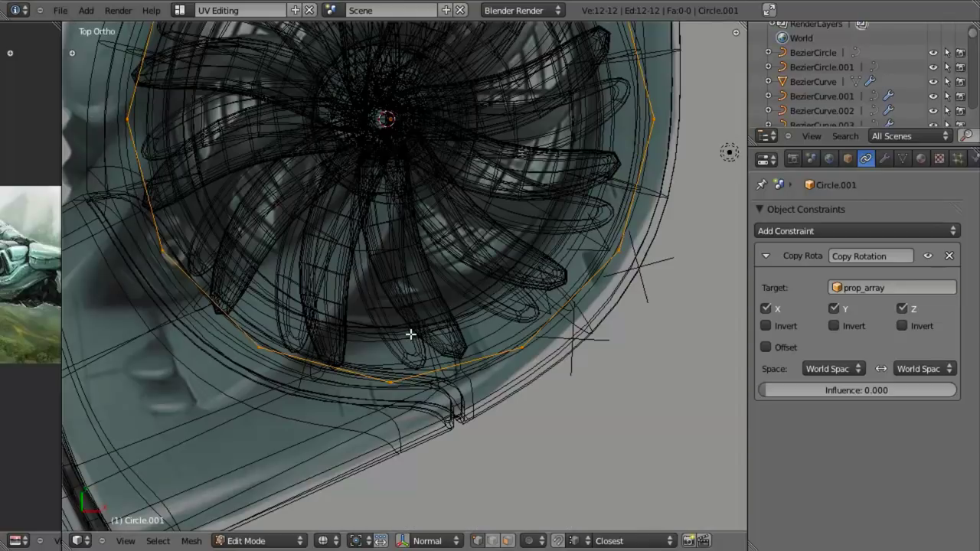
key(z)
key(e)
right_click(731, 397)
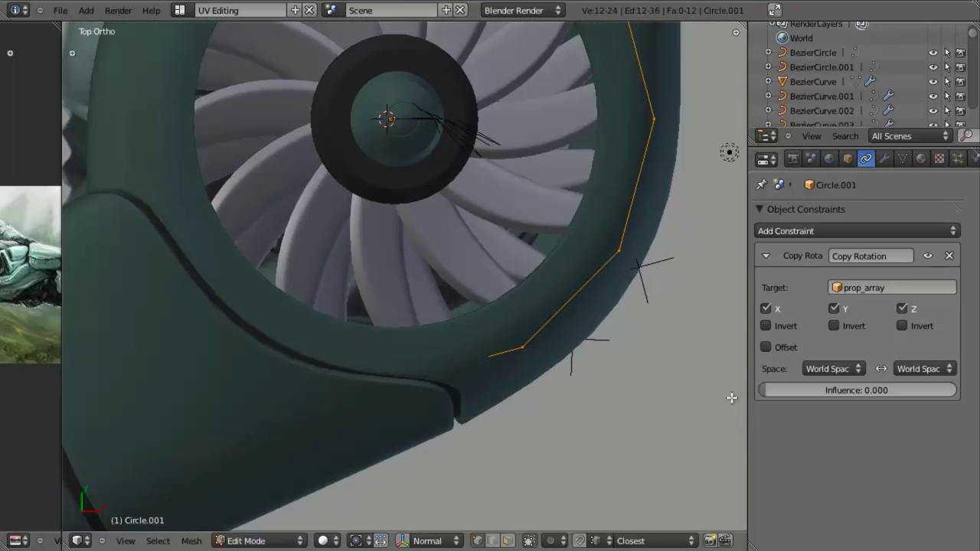
key(s)
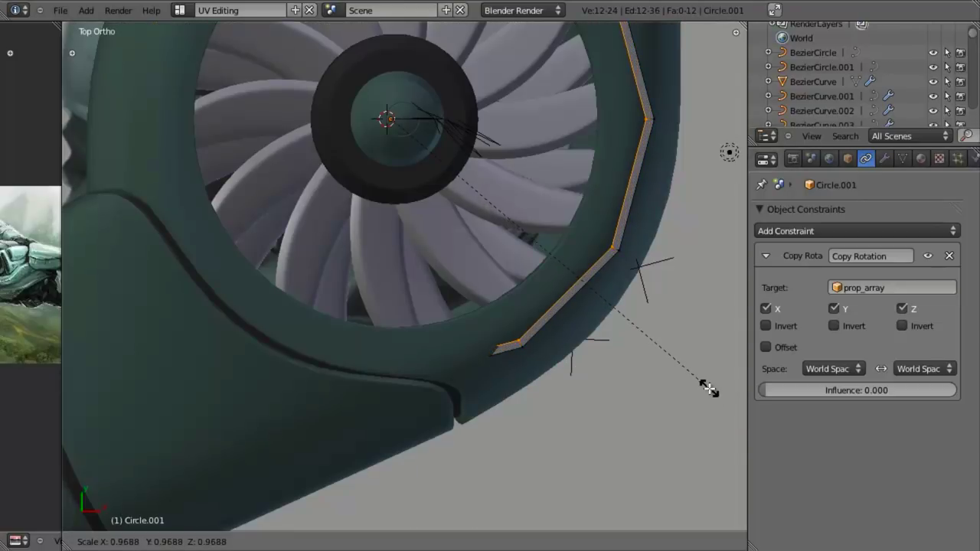
click(709, 393)
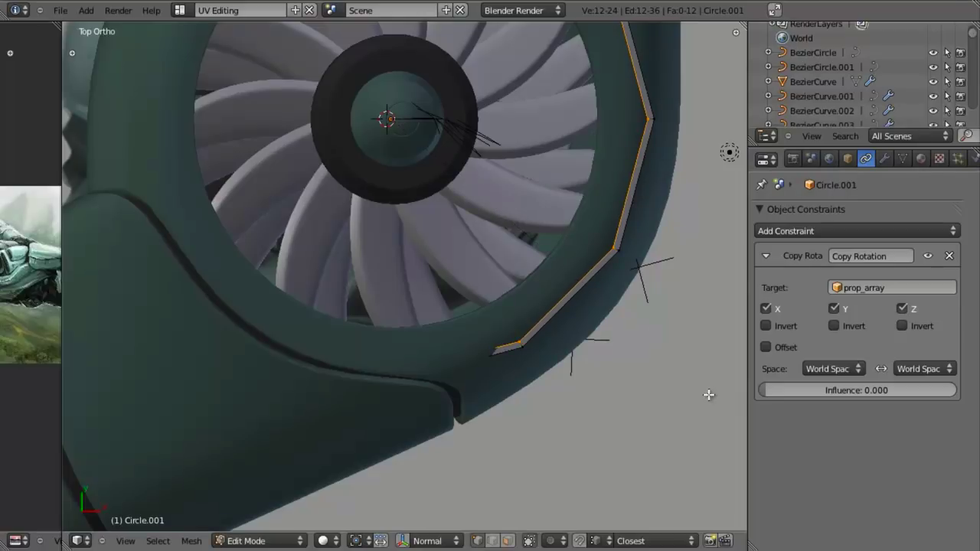
- Select the whole flat ring and extrude it about 0.026 upward along global Z to give it thickness
key(KP_1)
key(z)
shift+middle_drag(679, 442, 645, 417)
key(a)
key(a)
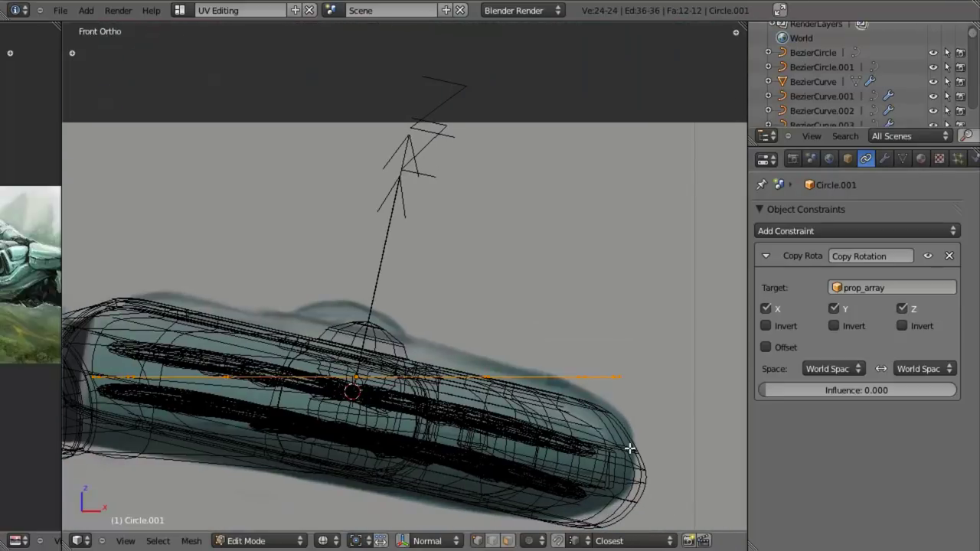
key(e)
key(z)
key(z)
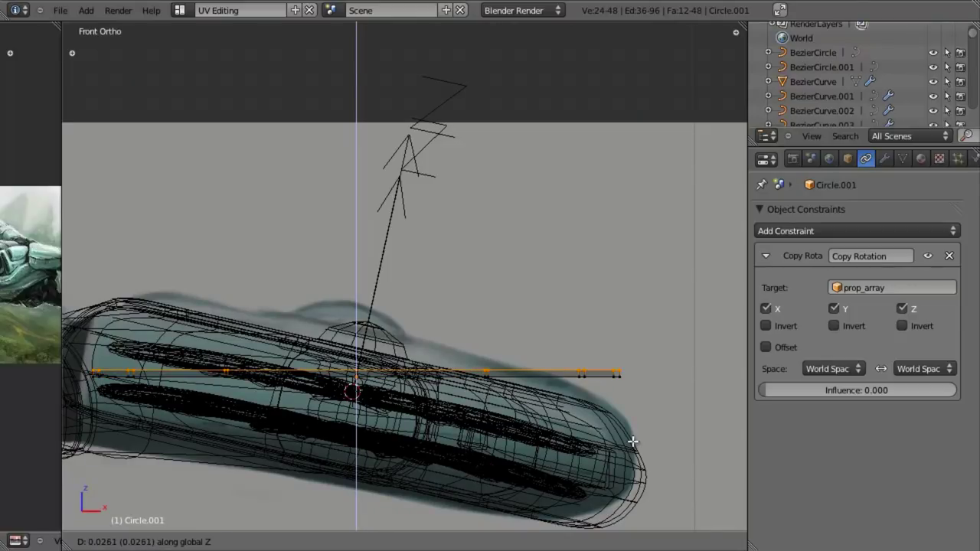
click(631, 442)
middle_drag(608, 402, 490, 417)
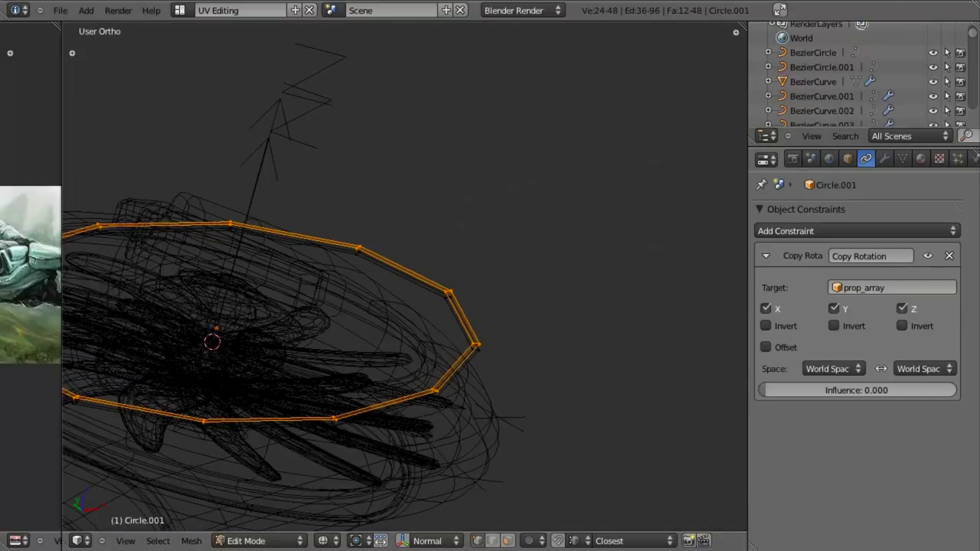
- Add a Subdivision Surface modifier to the ring with 2 view subdivisions and Optimal Display enabled
click(884, 159)
click(815, 230)
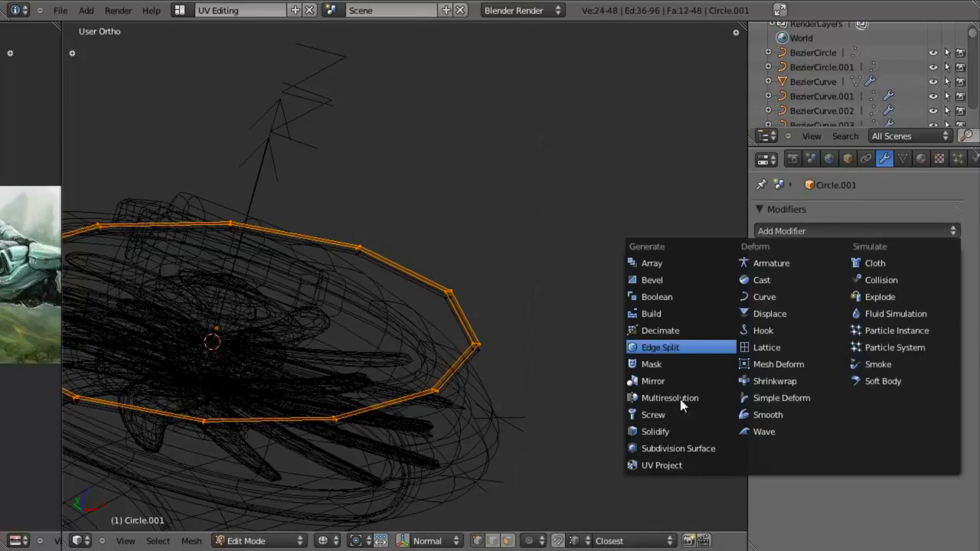
click(714, 447)
click(847, 336)
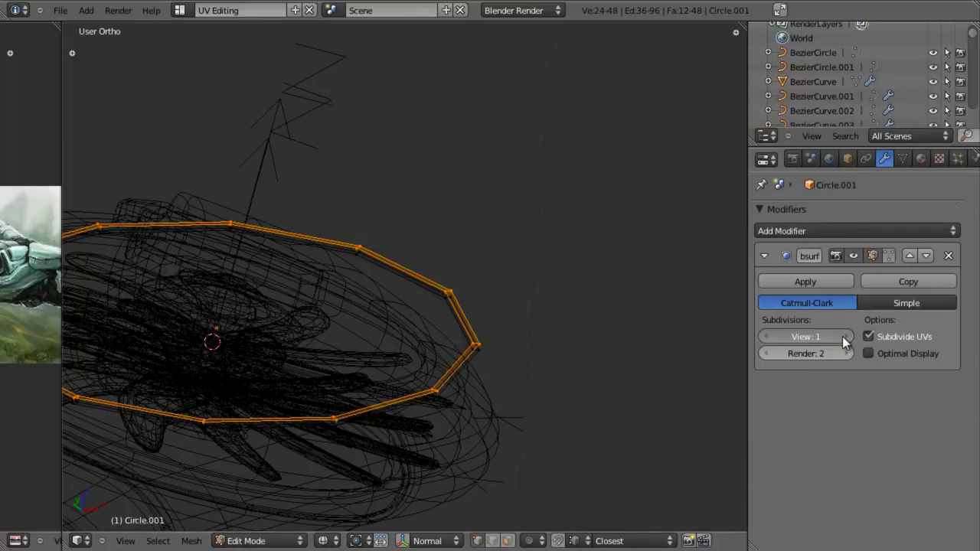
click(868, 353)
- Apply smooth shading to the whole ring and check it in solid view against the fan housing
middle_drag(360, 345, 389, 234)
key(z)
scroll(382, 347, up, 4)
scroll(398, 230, up, 1)
key(a)
shift+middle_drag(452, 310, 357, 313)
key(a)
key(w)
click(392, 226)
scroll(390, 212, down, 5)
key(Tab)
scroll(381, 278, down, 4)
scroll(356, 320, up, 3)
key(Tab)
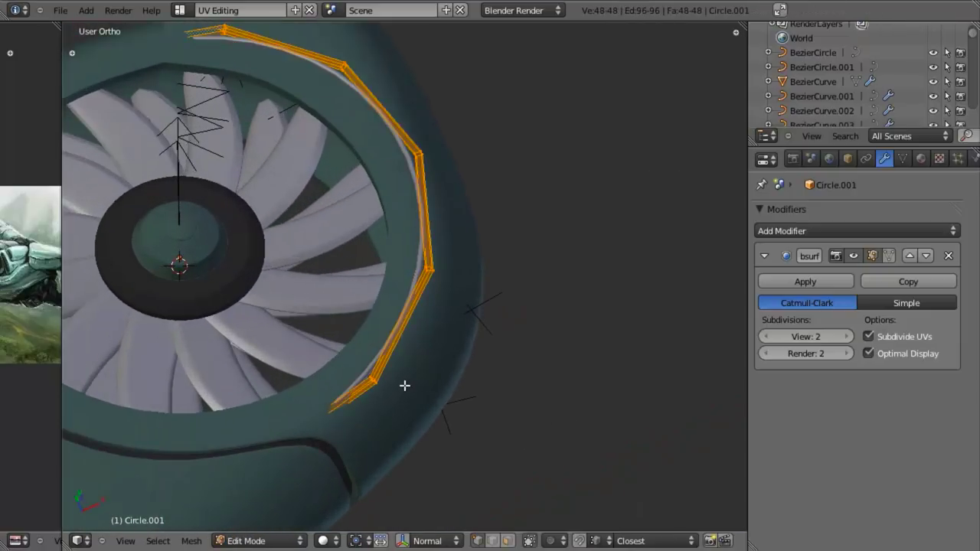
- Duplicate the whole ring mesh in place, working in wireframe top view
key(KP_7)
key(z)
scroll(494, 299, down, 4)
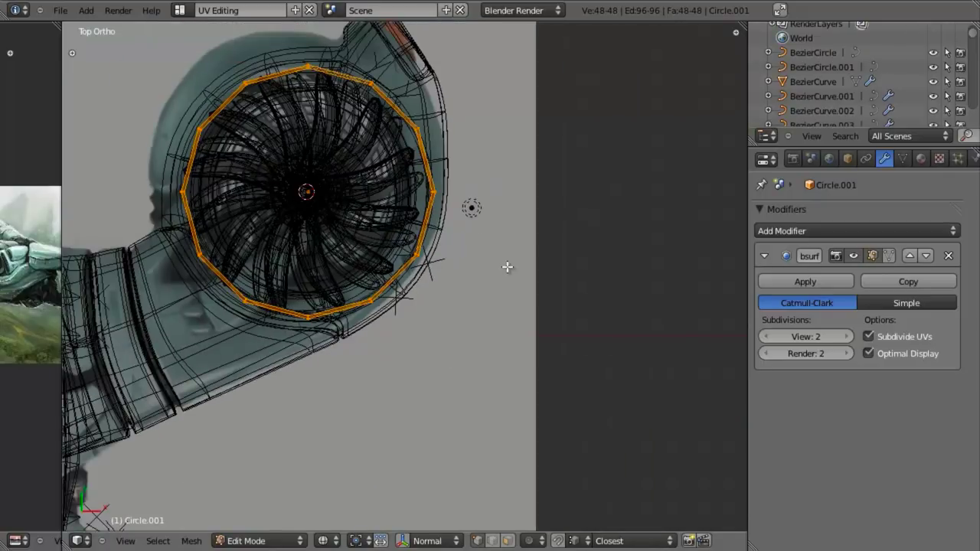
shift+middle_drag(508, 267, 528, 353)
scroll(527, 352, up, 3)
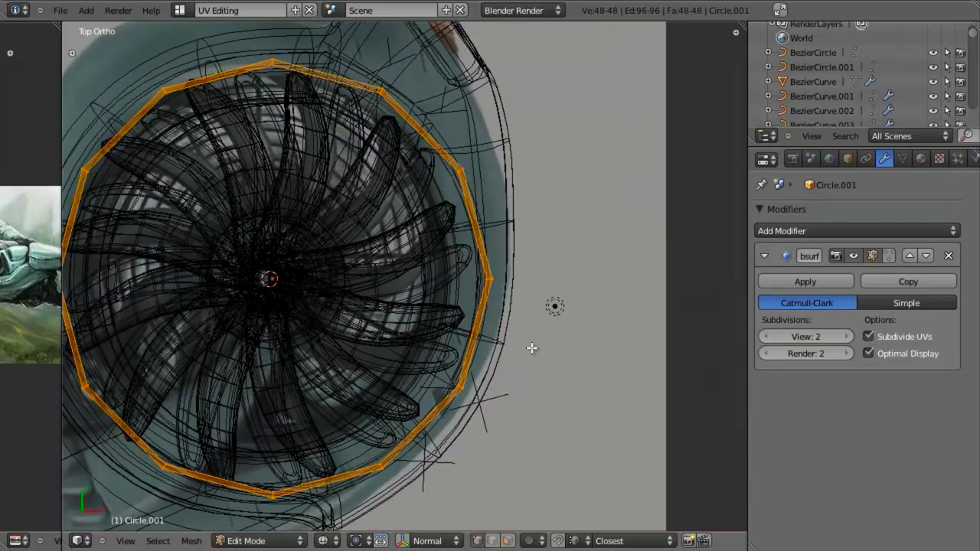
key(shift+d)
right_click(532, 349)
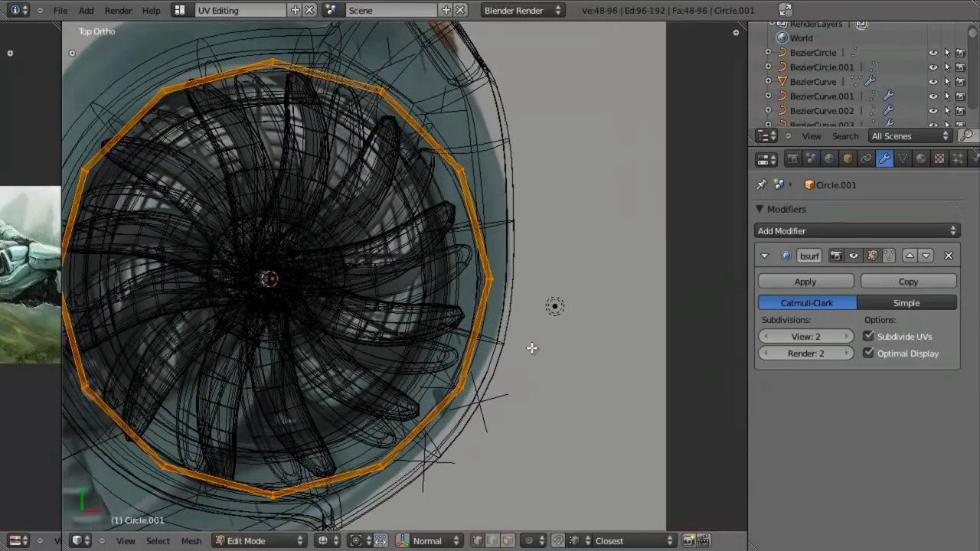
- Try drawing the duplicated ring inward with Push/Pull by about 0.12
key(space)
text(pus)
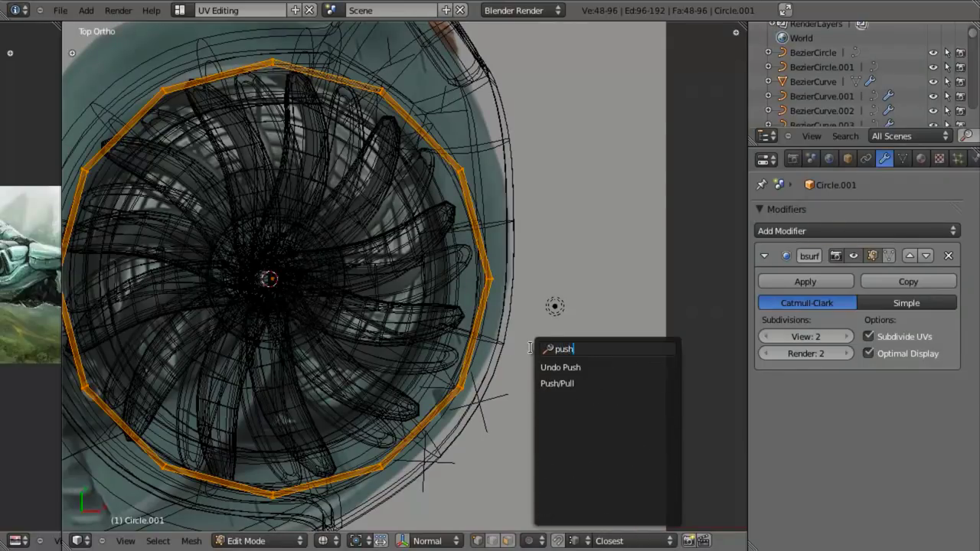
text(h)
key(Down)
key(Return)
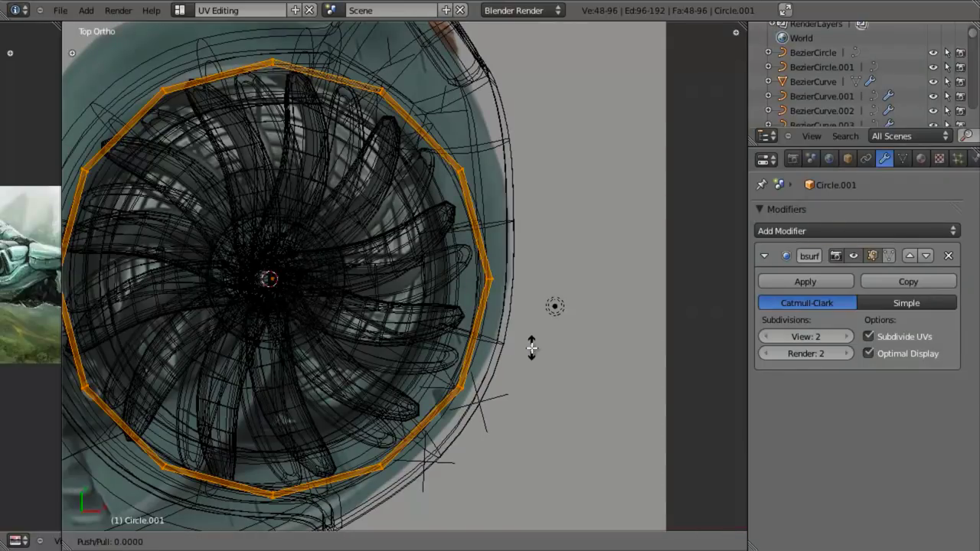
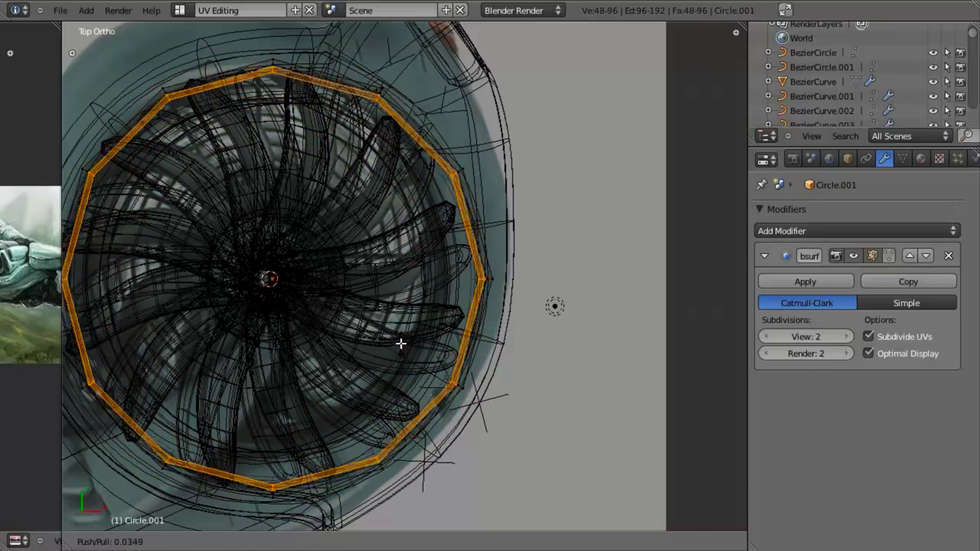
right_click(436, 311)
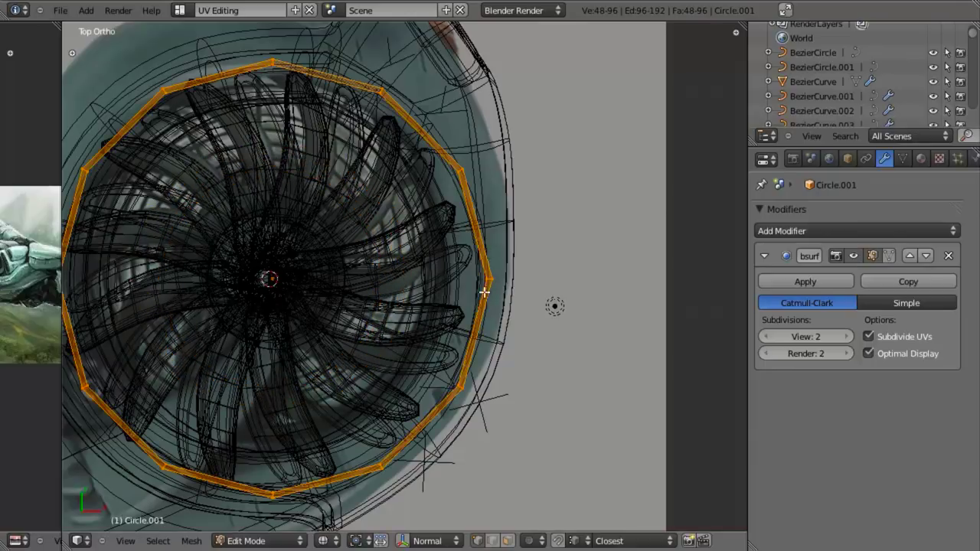
key(space)
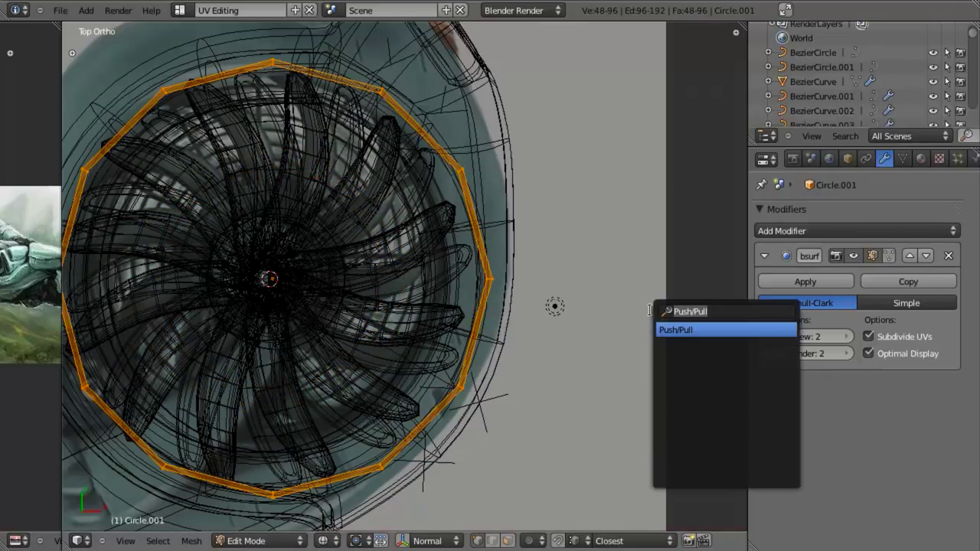
click(692, 329)
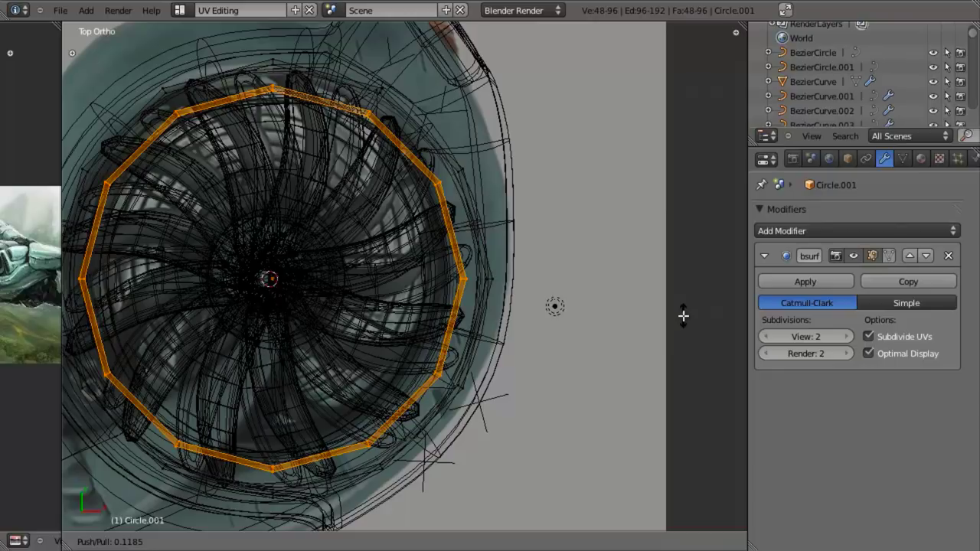
click(682, 315)
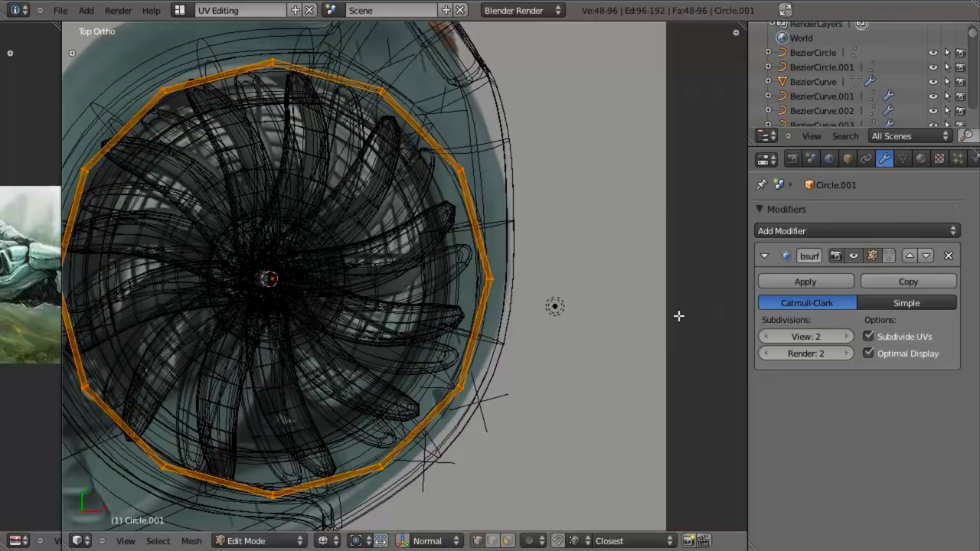
- Delete the duplicated ring's vertices, leaving only the original ring mesh
scroll(492, 291, down, 3)
key(x)
key(Escape)
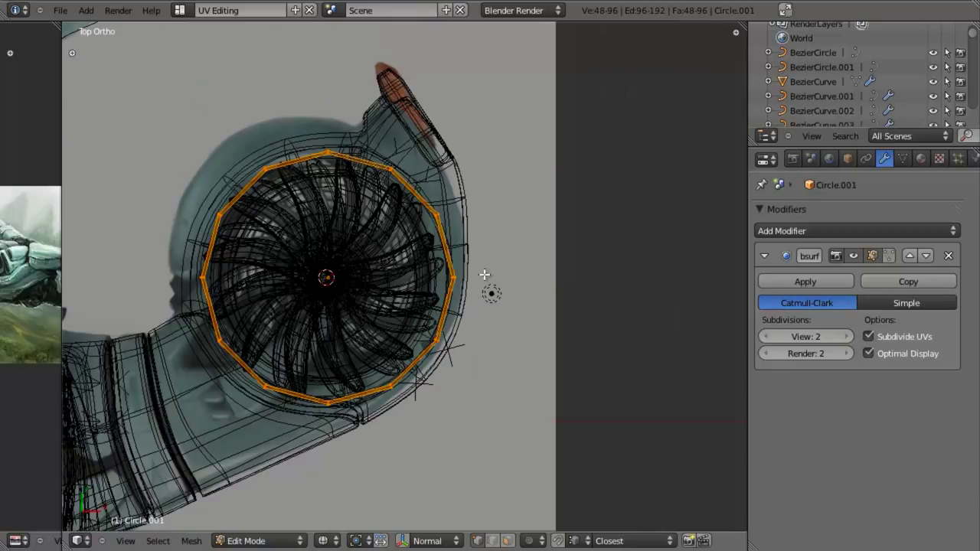
key(x)
click(449, 176)
scroll(457, 270, up, 2)
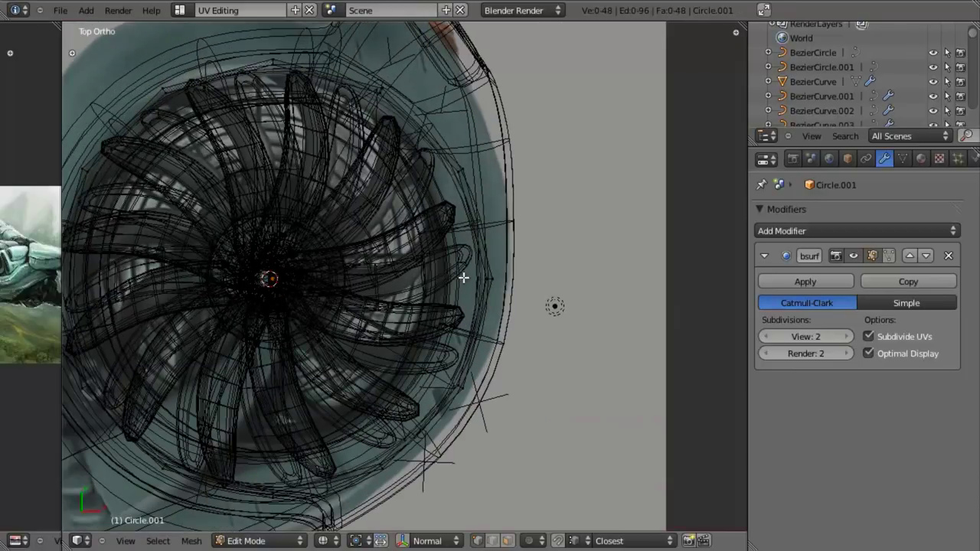
- Select the whole ring mesh and duplicate it in place in the wireframe top view
key(a)
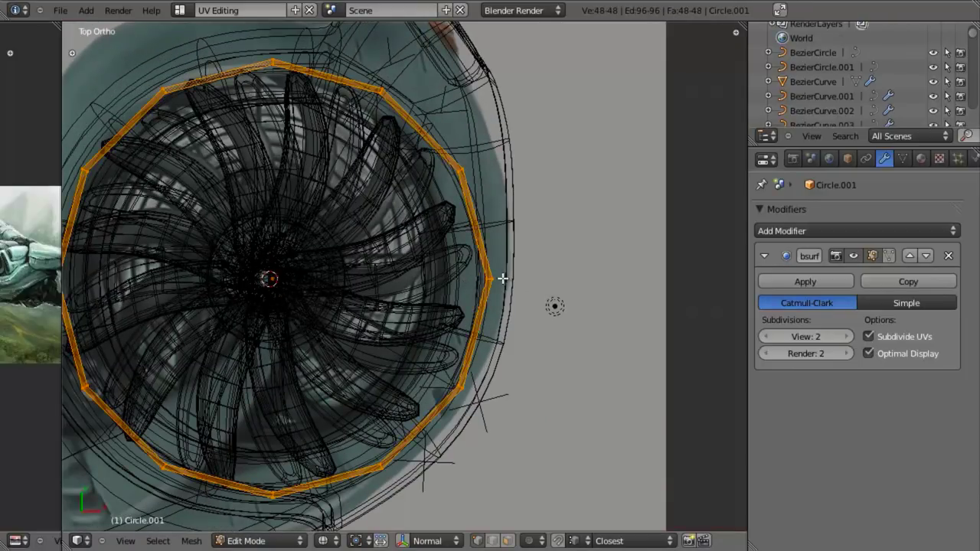
shift+middle_drag(513, 264, 556, 257)
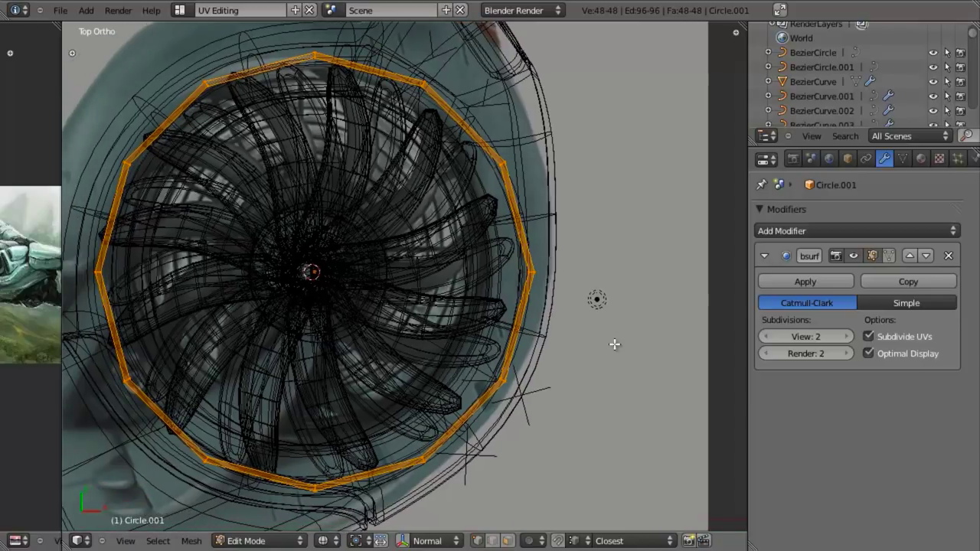
key(e)
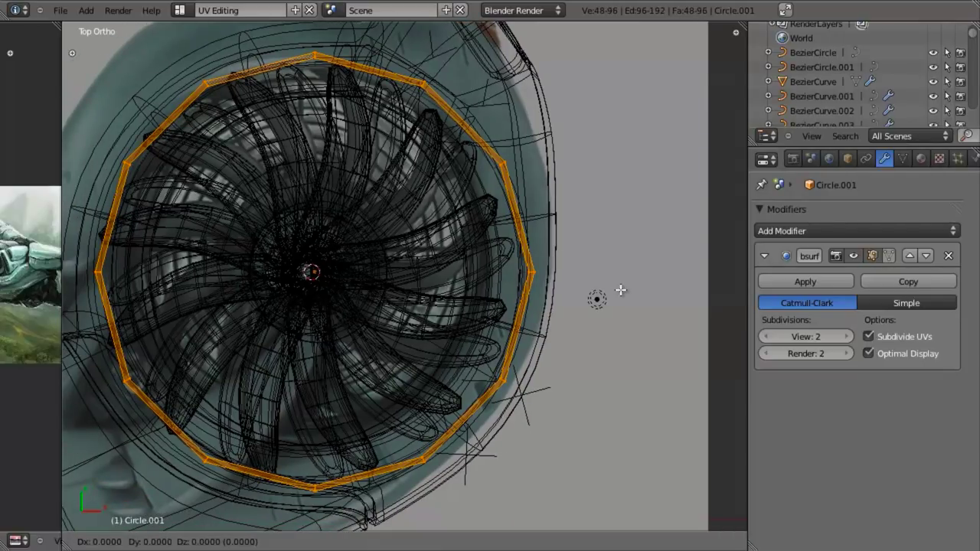
right_click(620, 290)
- Draw the duplicated ring inward with Push/Pull by 0.15
key(space)
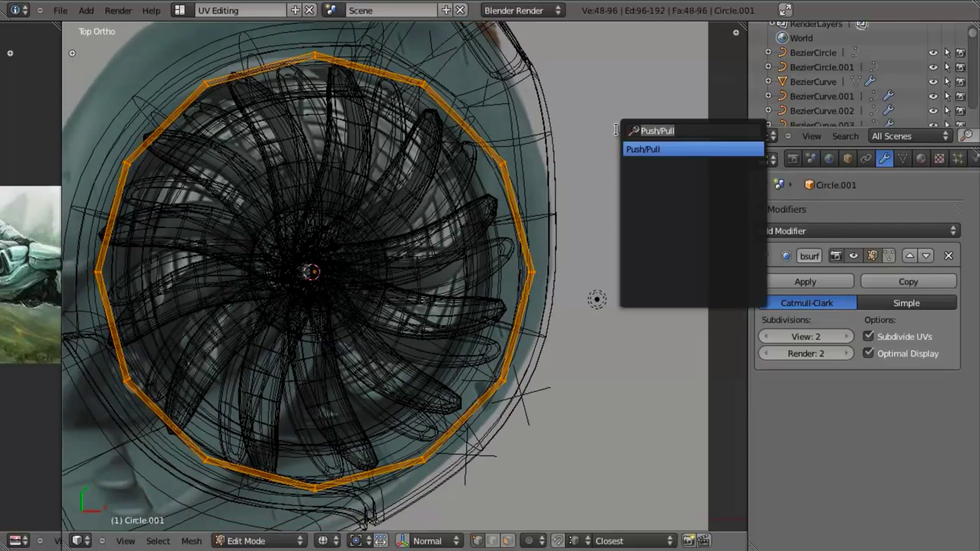
click(661, 151)
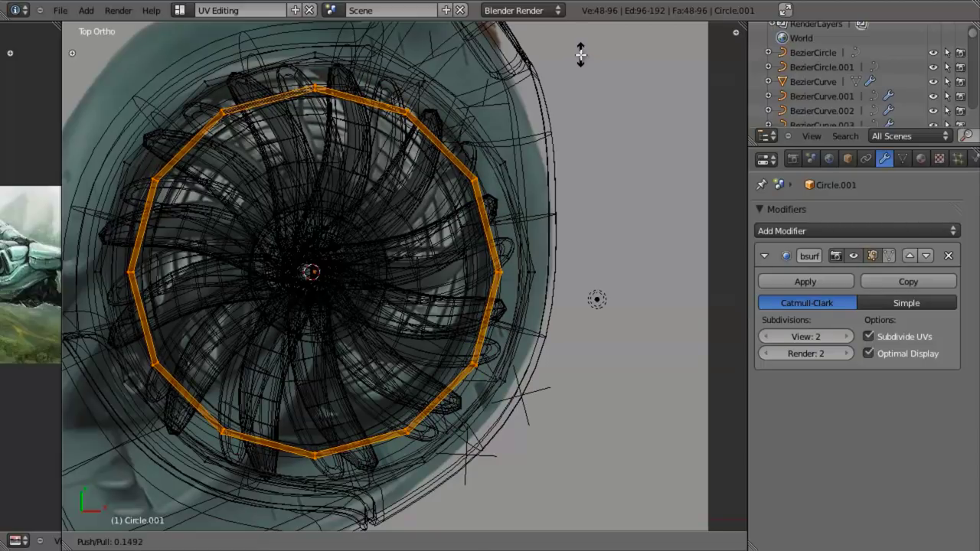
right_click(581, 53)
key(space)
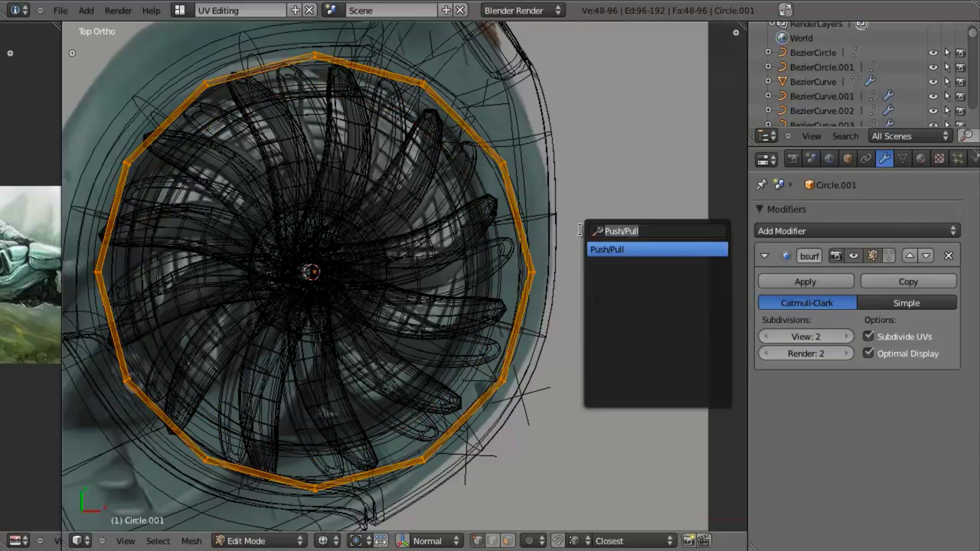
key(Return)
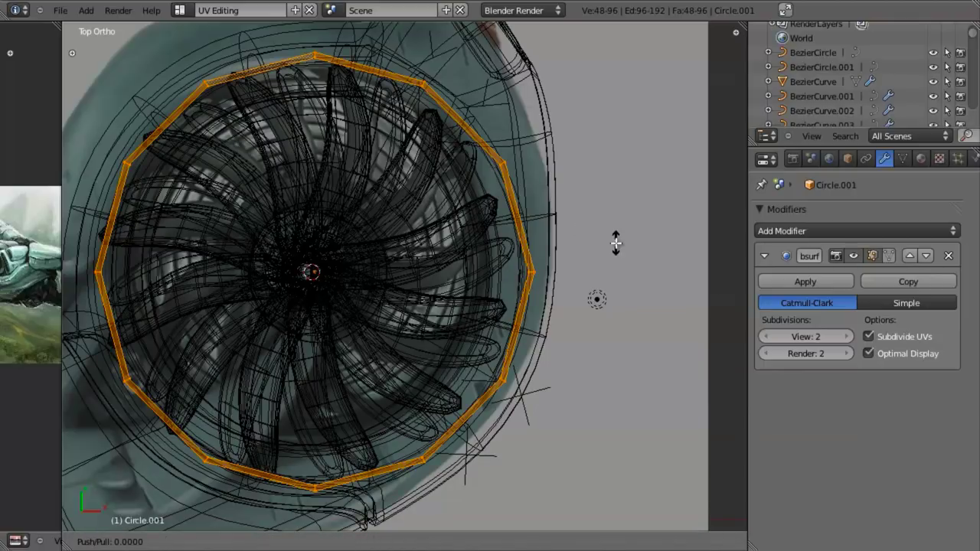
text(0.15)
key(Return)
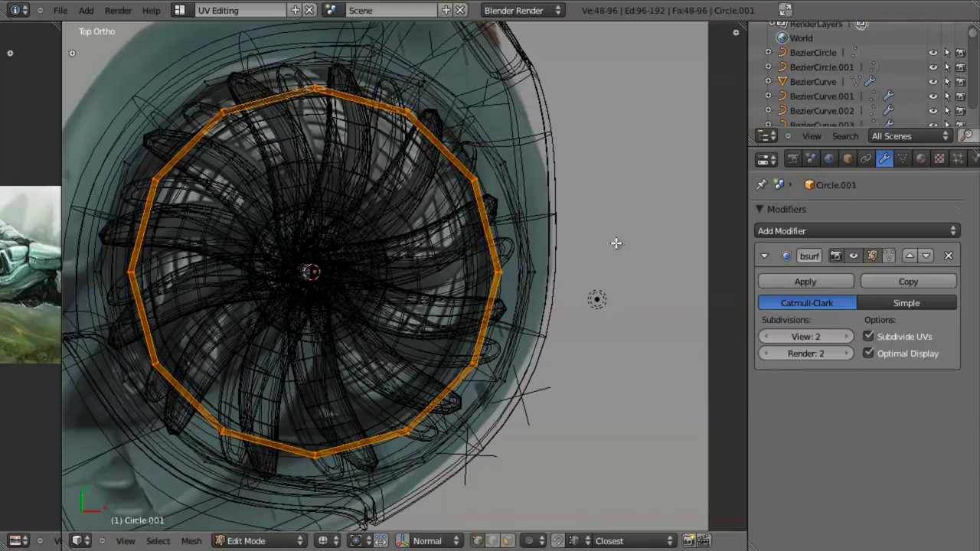
- Duplicate the inner ring in place and shrink this third ring inward with Push/Pull by 0.15
key(F3)
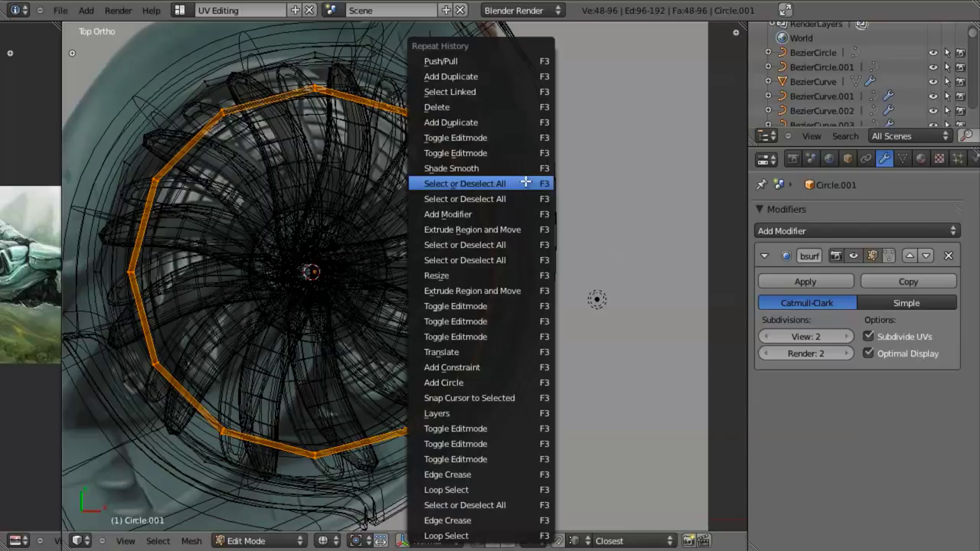
click(516, 77)
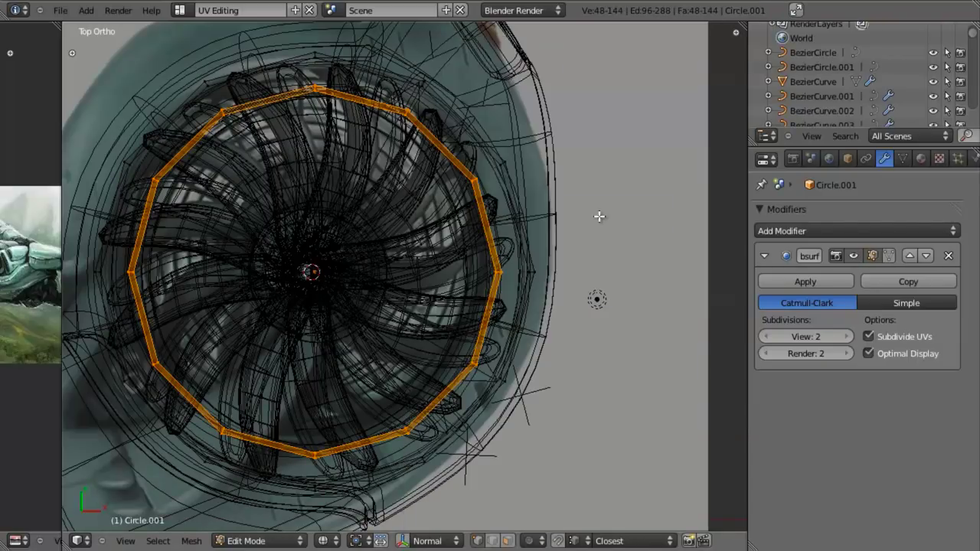
key(F3)
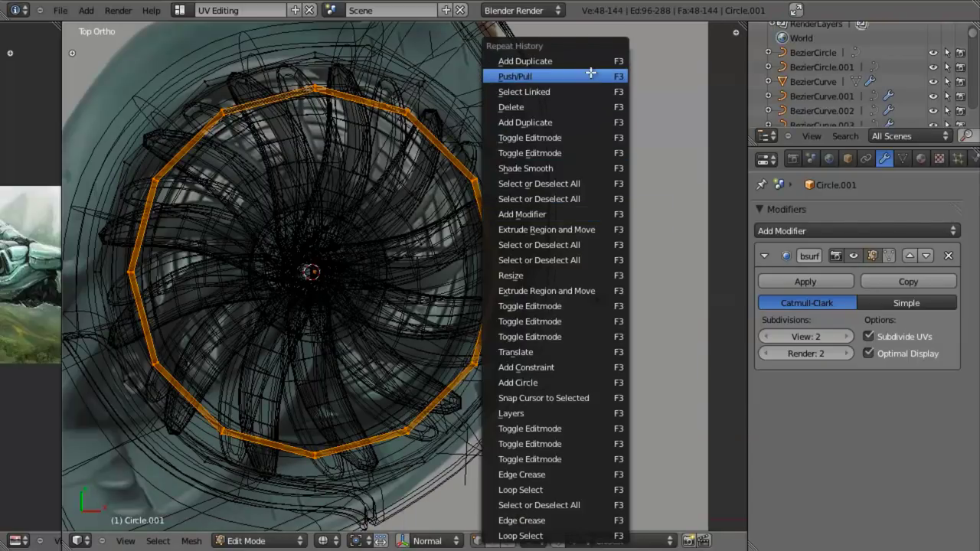
click(591, 75)
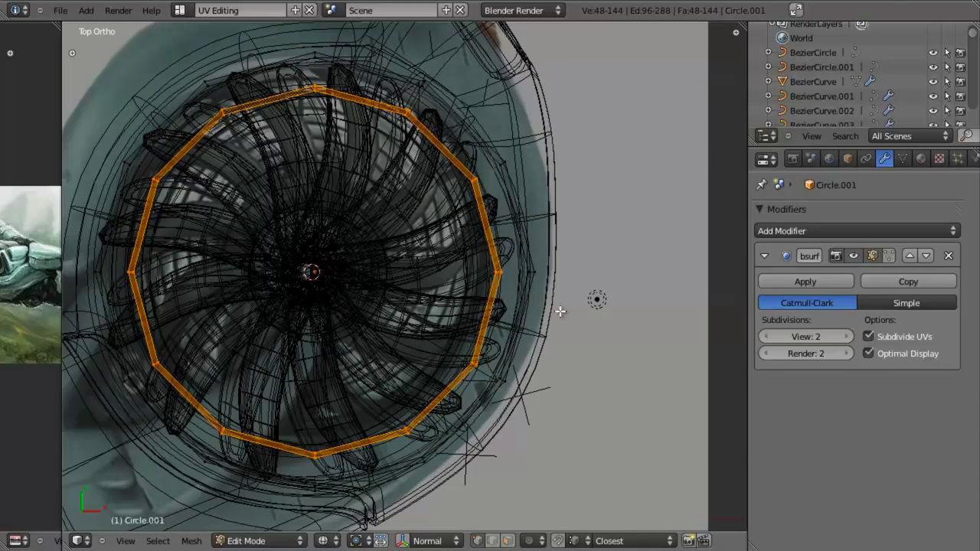
key(g)
right_click(534, 320)
key(space)
click(649, 265)
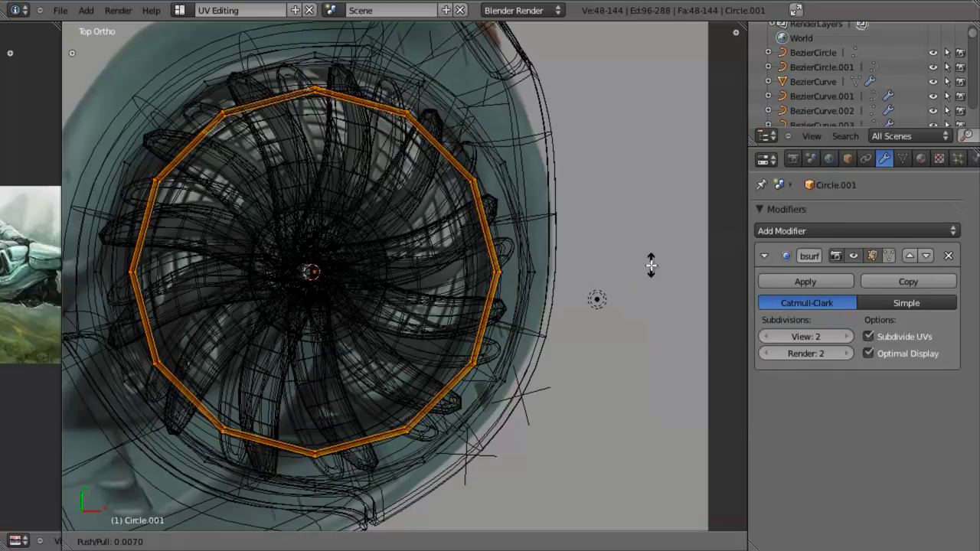
text(0.15)
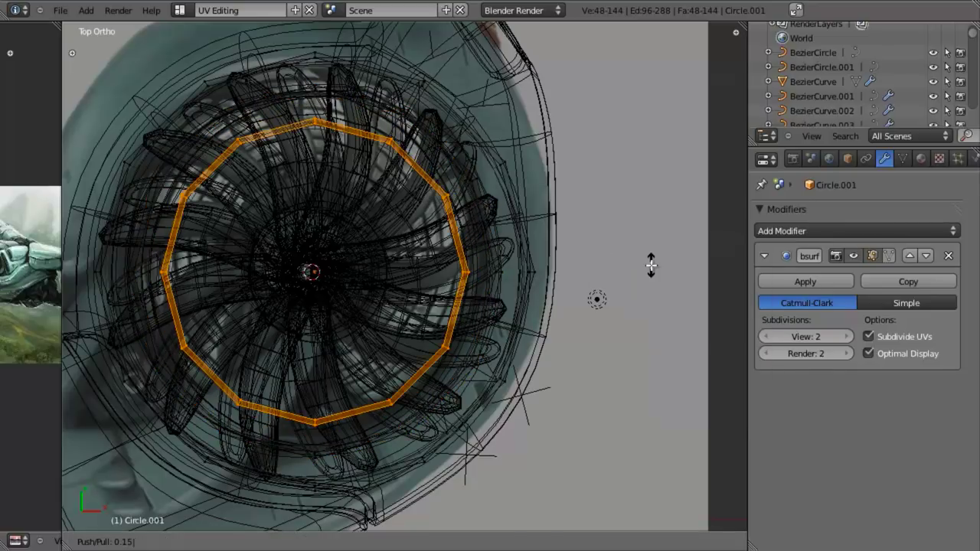
key(Return)
- Make a fourth concentric ring from a copy of the third one, using Push/Pull by 0.15 in orthographic top view
key(space)
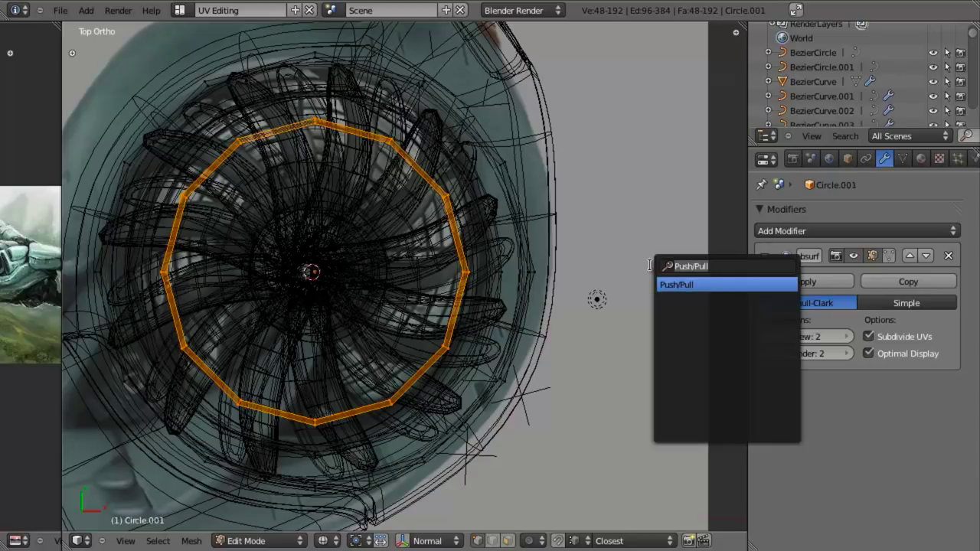
key(Escape)
key(KP_5)
key(KP_1)
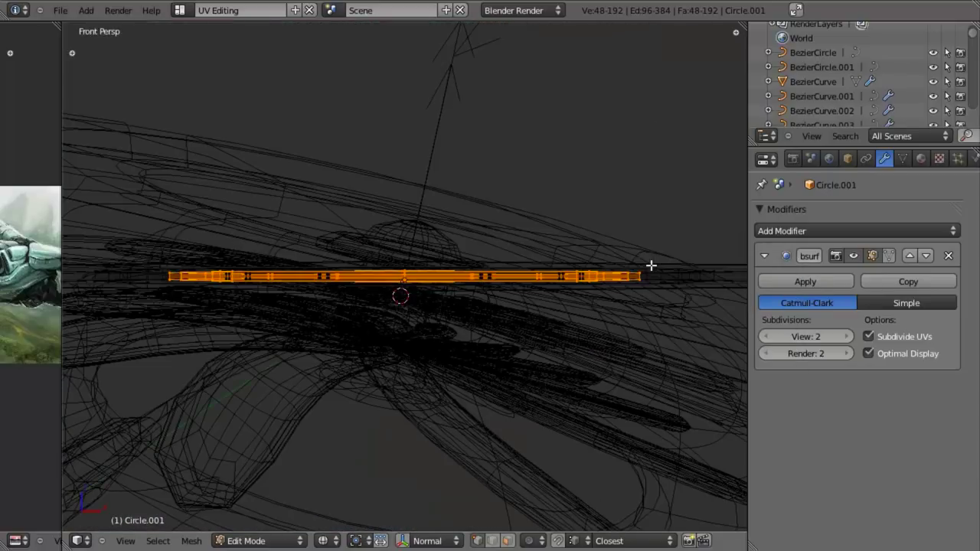
key(KP_7)
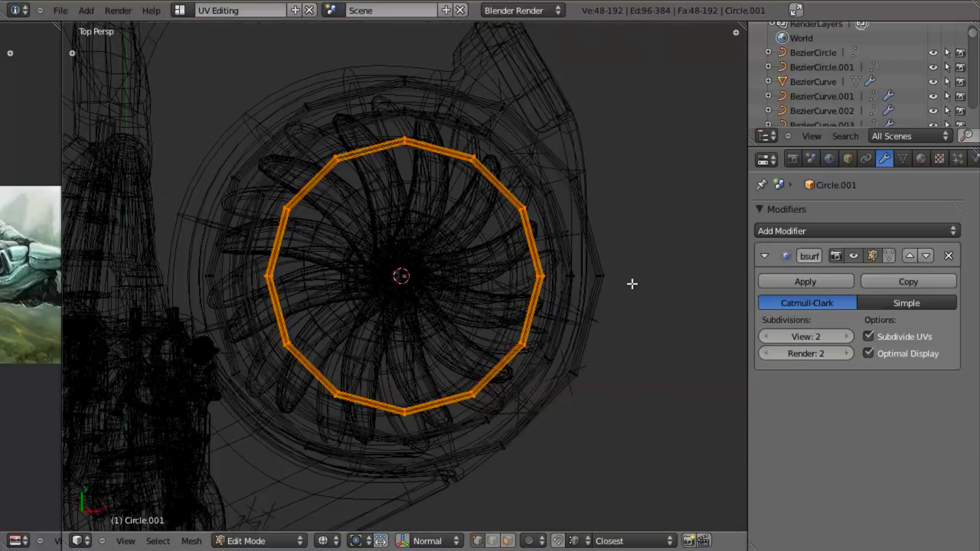
key(KP_5)
key(space)
text(Push/Pull)
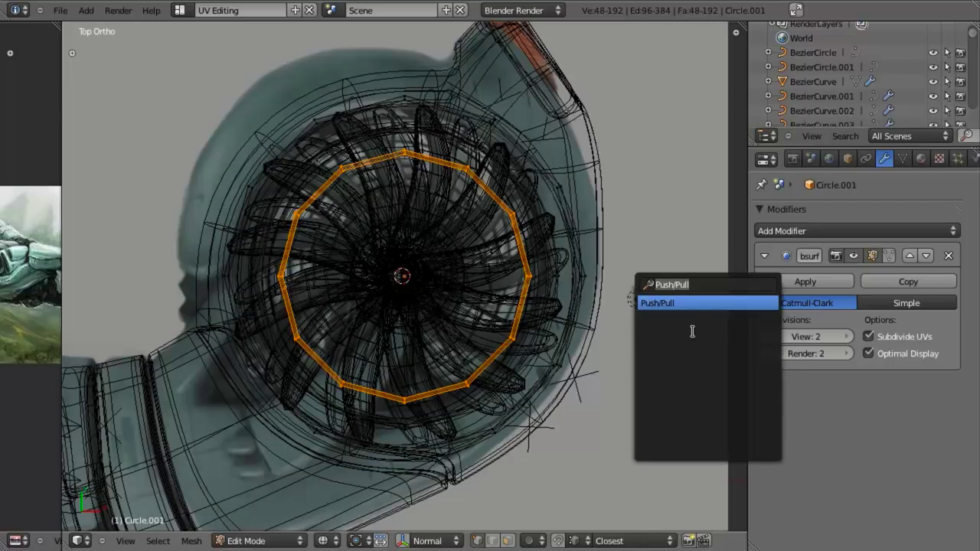
key(Return)
text(15)
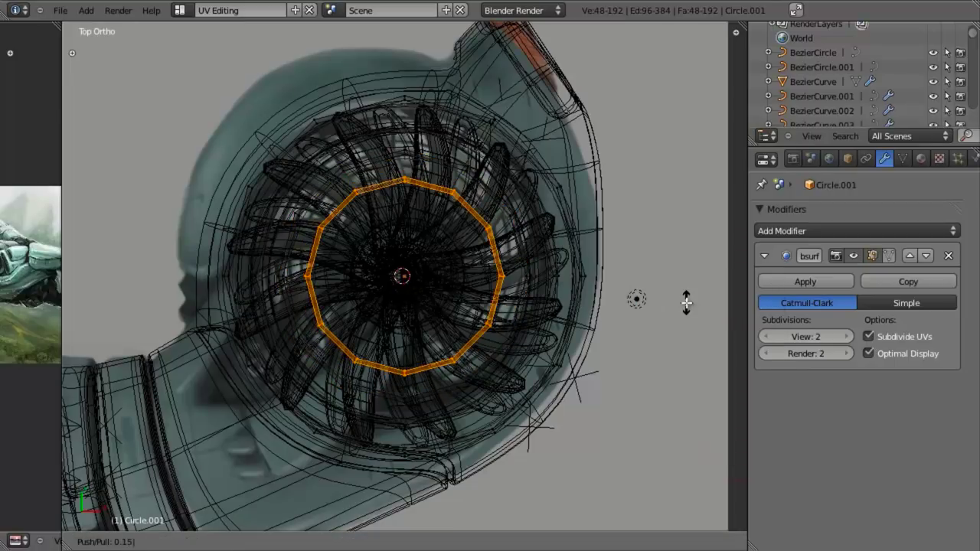
key(Return)
- Duplicate the fourth ring in place and Push/Pull the copy inward to form a fifth ring around the hub
key(z)
shift+middle_drag(536, 276, 528, 272)
key(z)
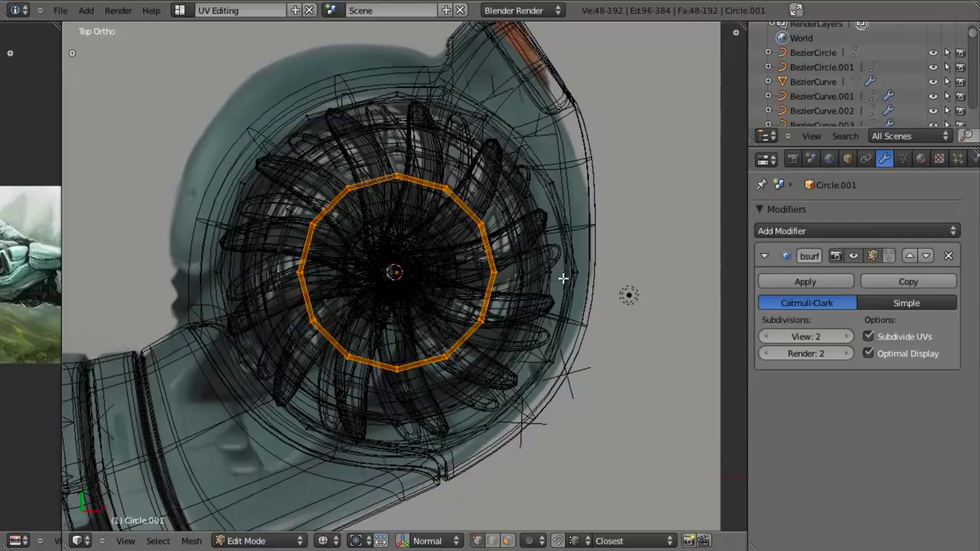
key(shift+d)
right_click(562, 278)
key(space)
key(Return)
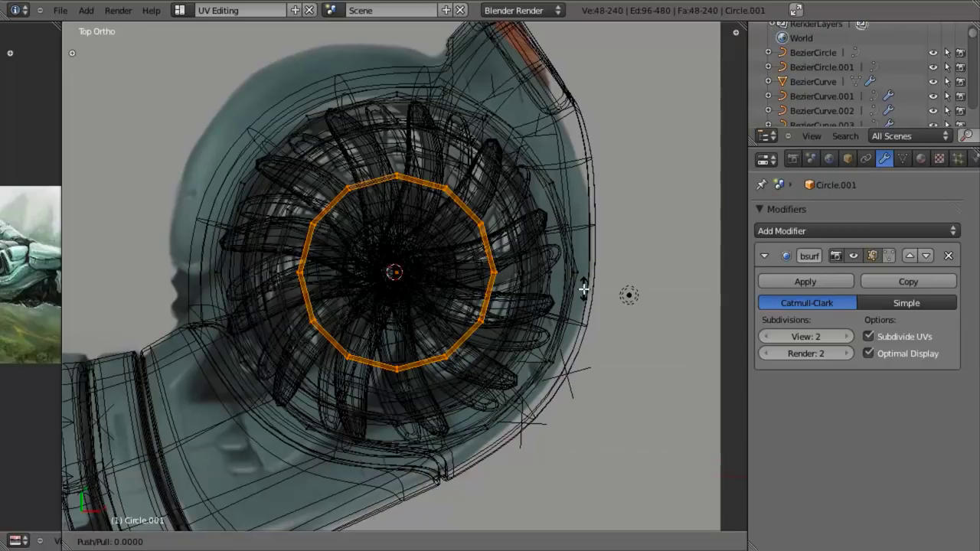
key(Return)
- Examine the heights of the five concentric rings in solid view and in the wireframe front view
key(z)
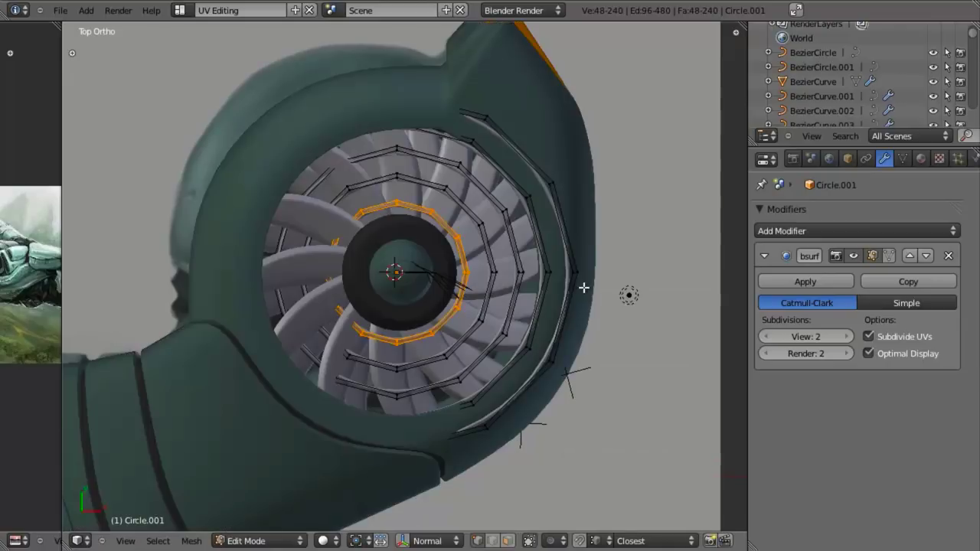
middle_drag(411, 350, 417, 300)
scroll(418, 299, up, 5)
middle_drag(342, 312, 361, 245)
key(KP_1)
key(z)
shift+middle_drag(485, 310, 442, 320)
scroll(442, 320, up, 4)
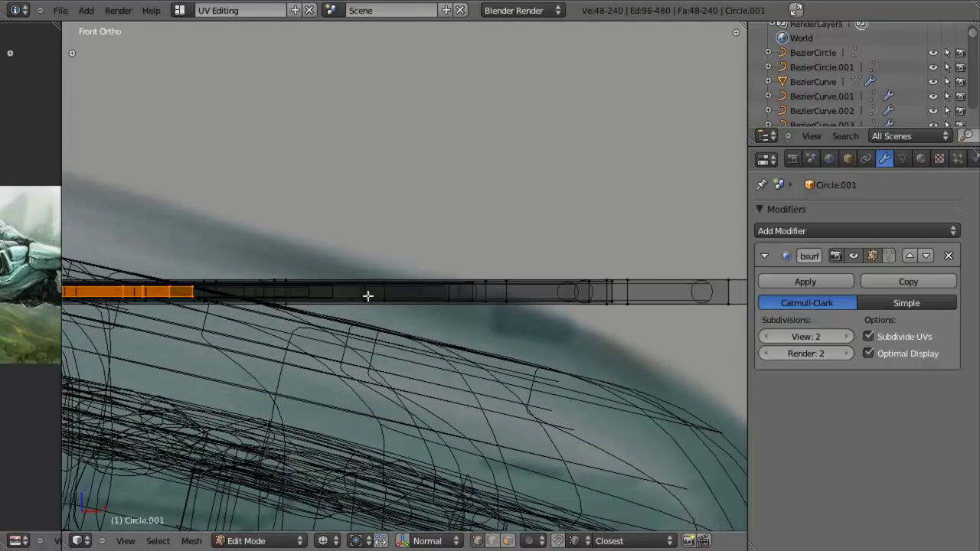
key(z)
middle_drag(317, 271, 335, 308)
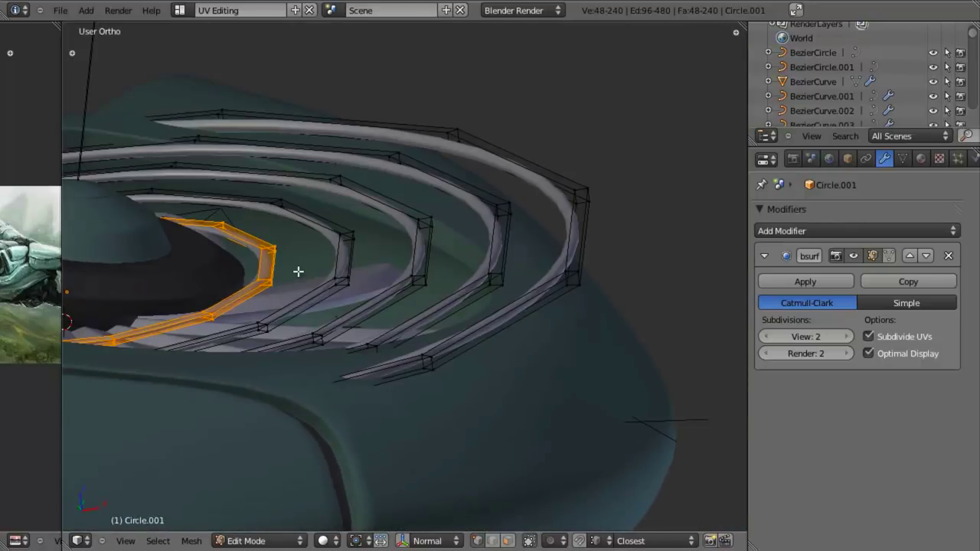
scroll(379, 294, up, 2)
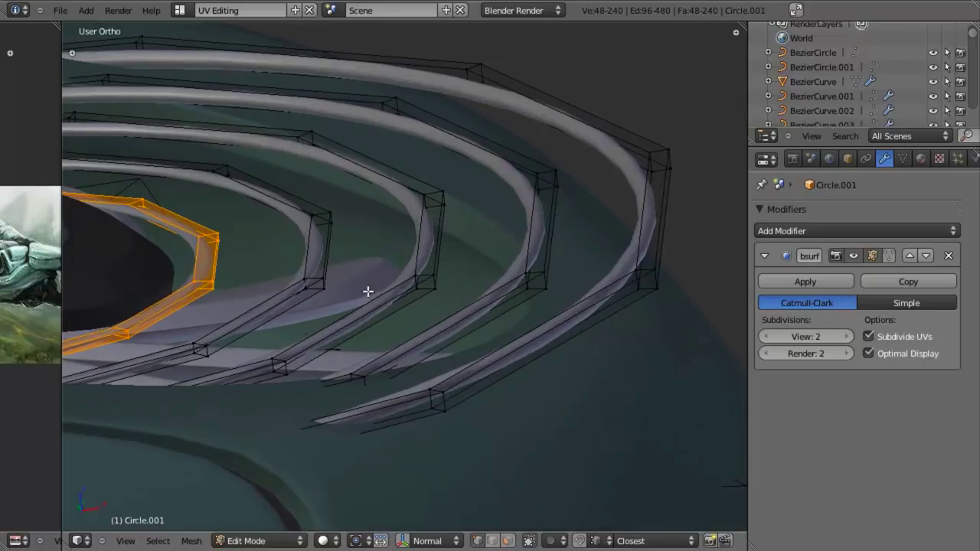
shift+middle_drag(367, 290, 416, 296)
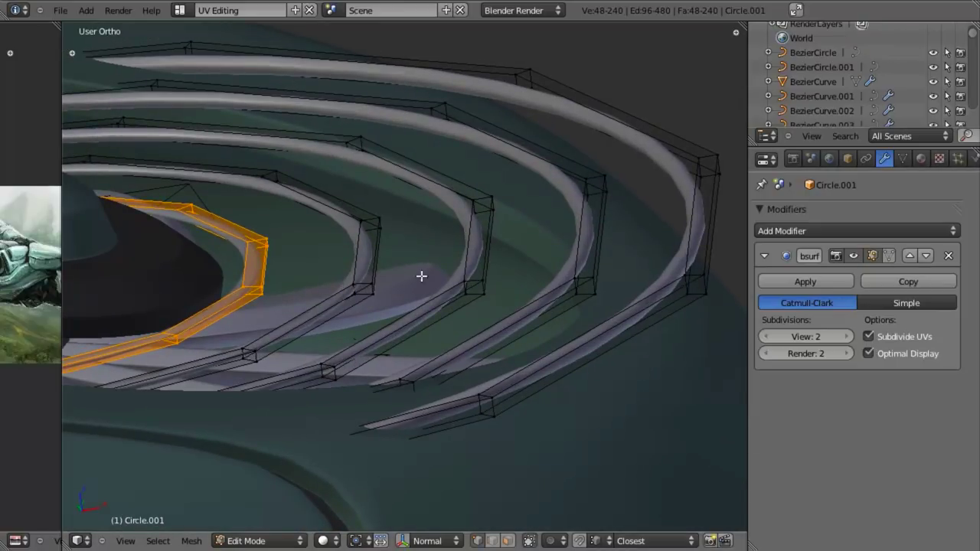
- Scale the innermost ring along global Z by about 1.37 and compare its height with the other rings in front view
key(s)
key(z)
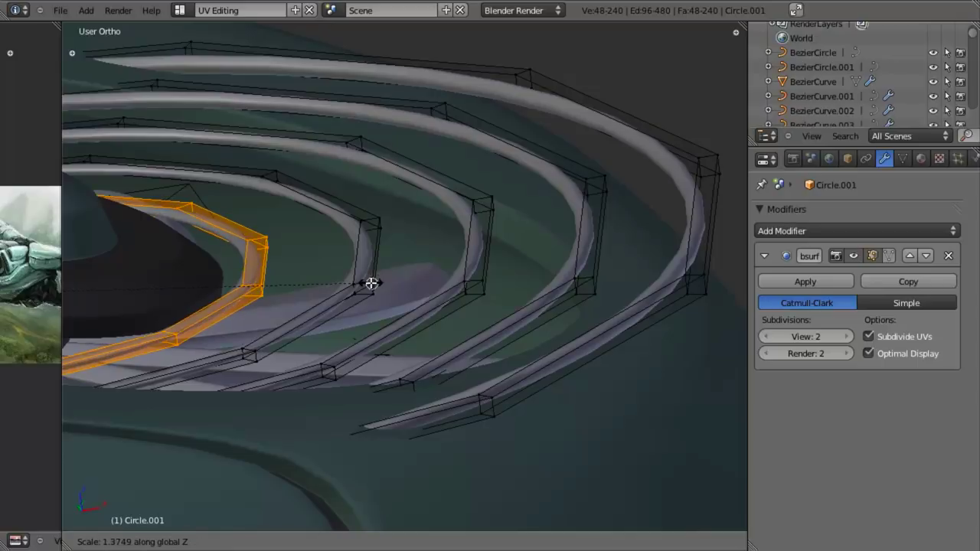
click(371, 283)
key(KP_1)
key(z)
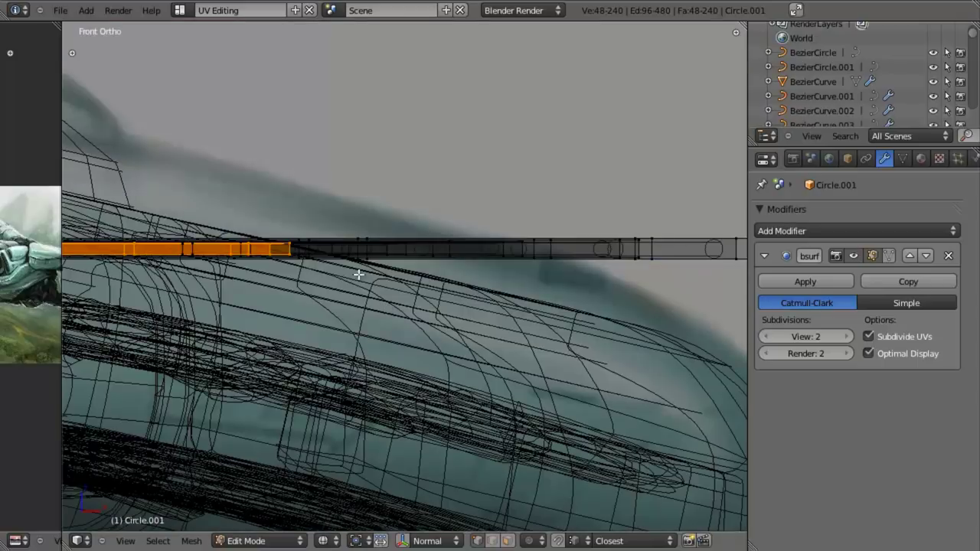
scroll(558, 332, up, 4)
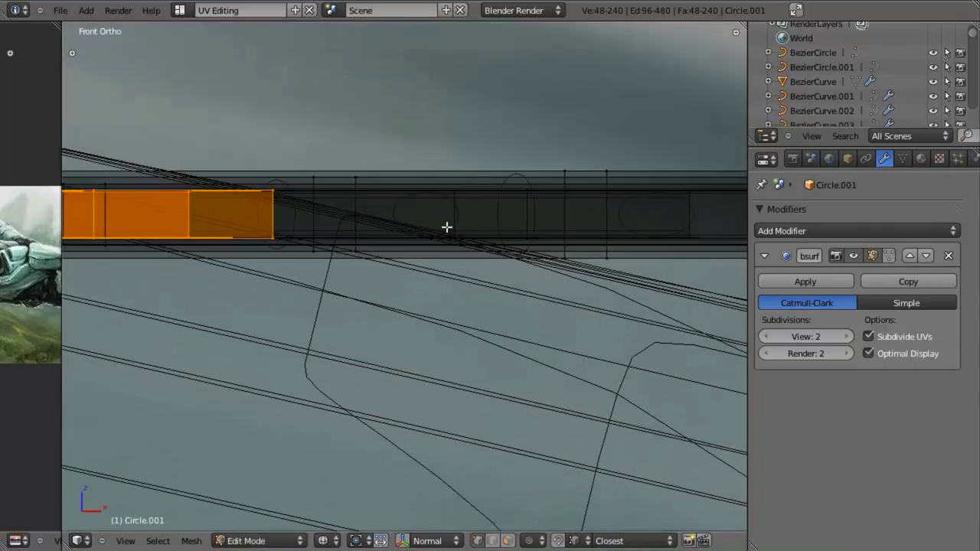
key(z)
mouse_move(473, 210)
middle_down()
mouse_move(390, 275)
mouse_move(585, 313)
middle_up()
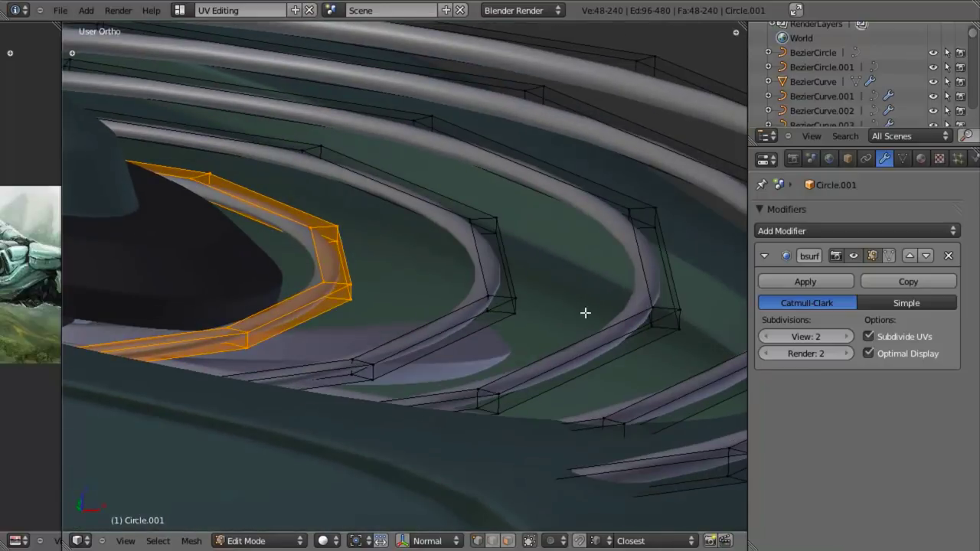
- Add the second and third rings from the hub to the selection, trying a scale along global Z after each addition
alt+shift+right_click(521, 286)
scroll(521, 289, down, 3)
middle_drag(521, 288, 562, 311)
key(s)
key(z)
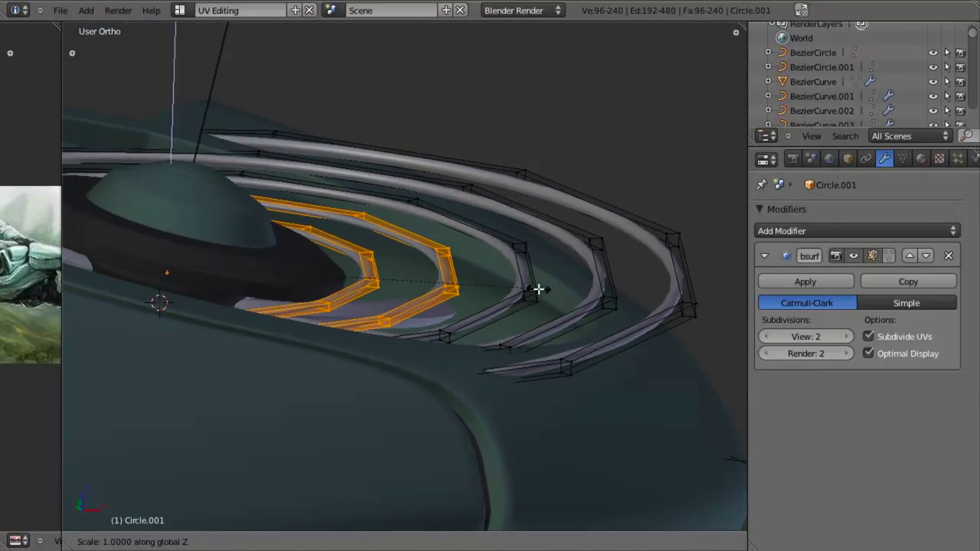
key(Escape)
alt+shift+right_click(538, 288)
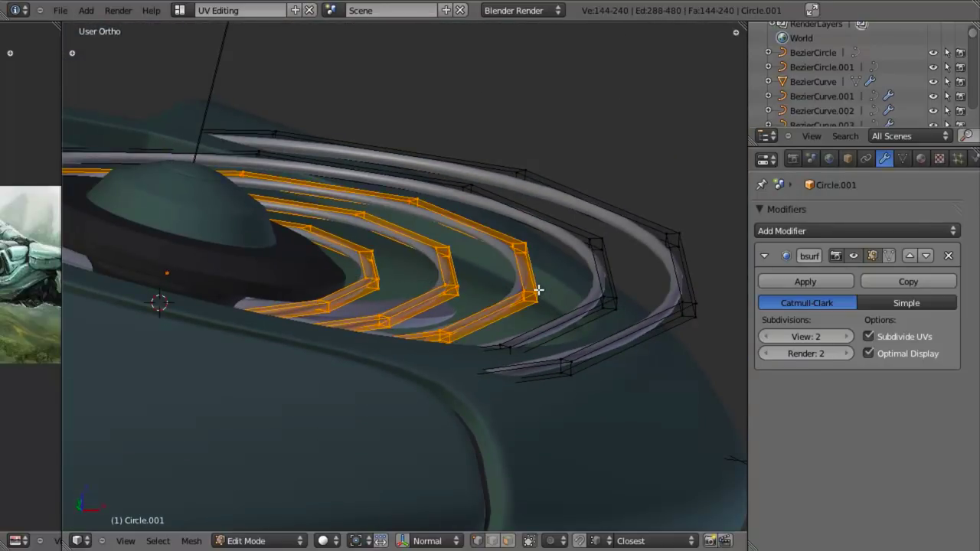
key(s)
key(z)
key(Escape)
- Add the fourth ring from the hub to the selection and scale the four inner rings together along global Z
alt+shift+right_click(617, 299)
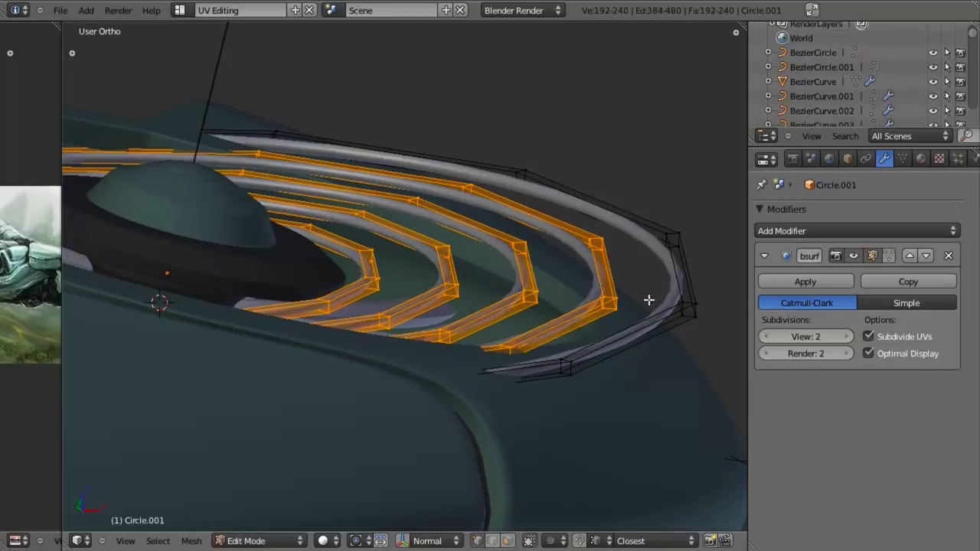
key(s)
key(z)
click(696, 304)
scroll(512, 317, down, 3)
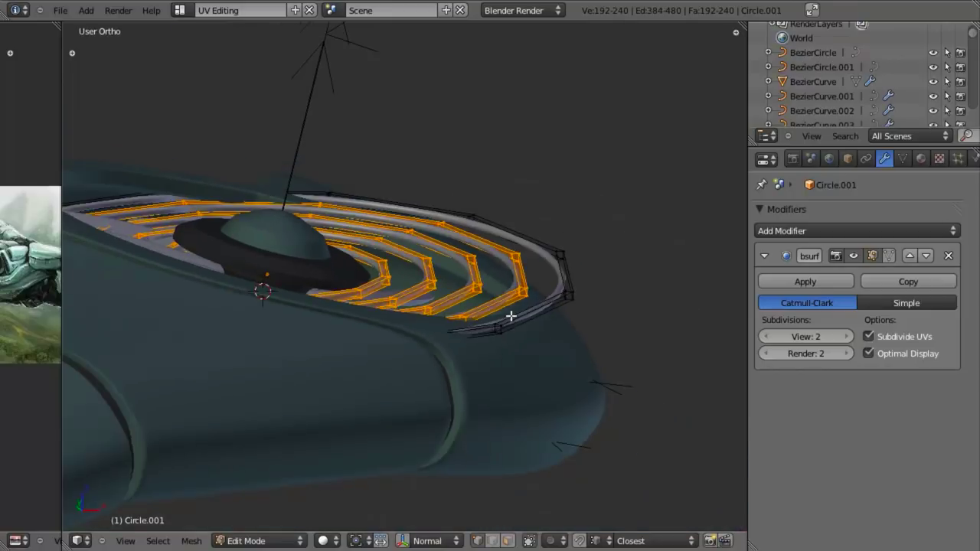
middle_drag(512, 317, 417, 306)
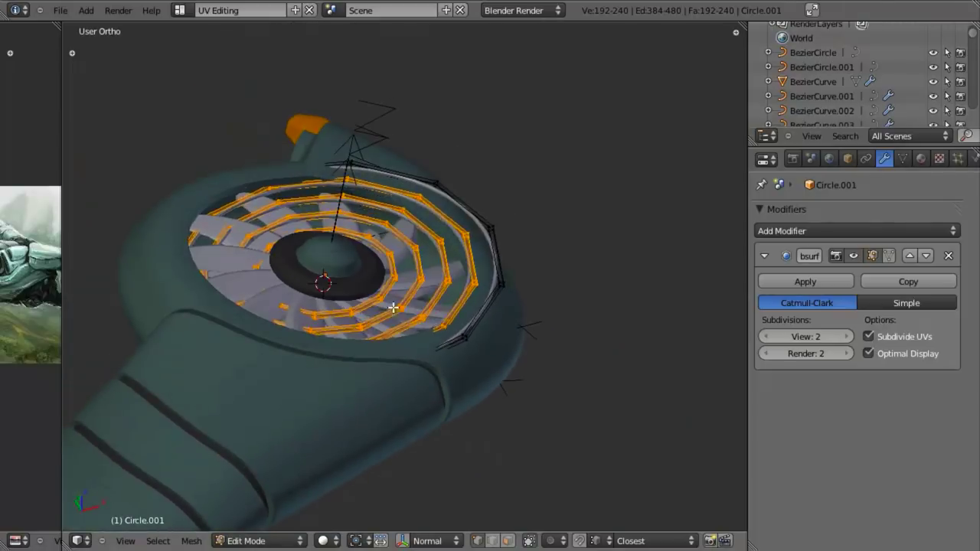
- Reduce the influence of the ring grille's Copy Rotation constraint to 0 so the grille lies flat in top view
key(Tab)
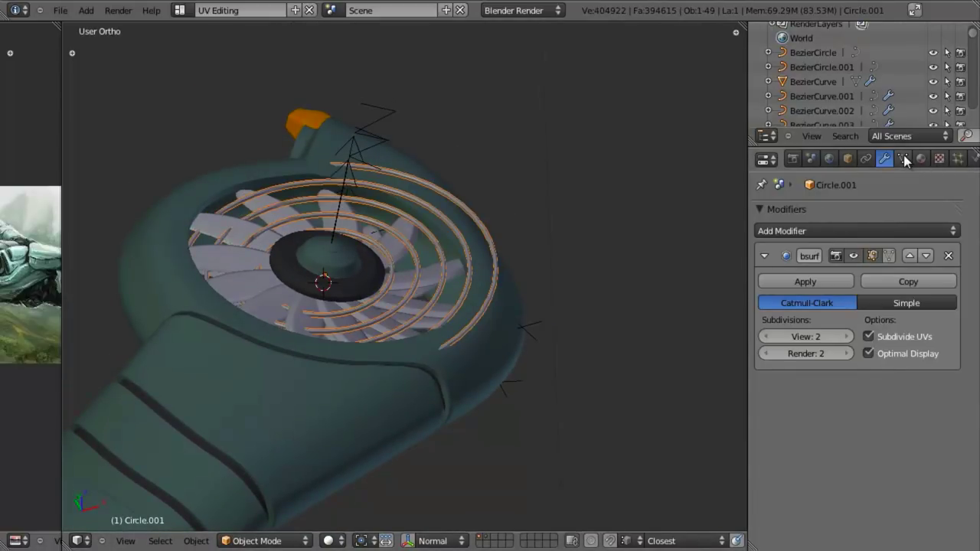
click(865, 158)
drag(767, 390, 957, 391)
middle_drag(193, 324, 618, 283)
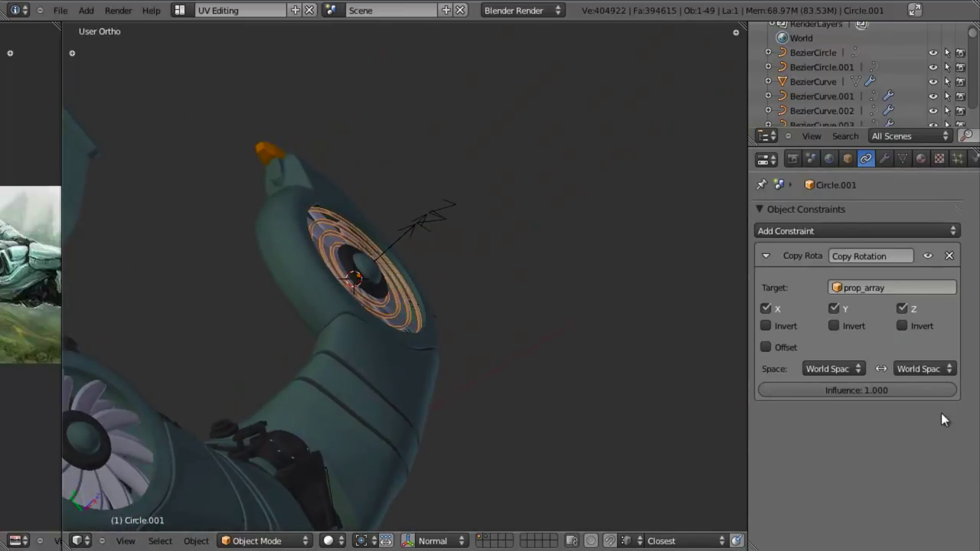
drag(879, 395, 526, 394)
key(KP_7)
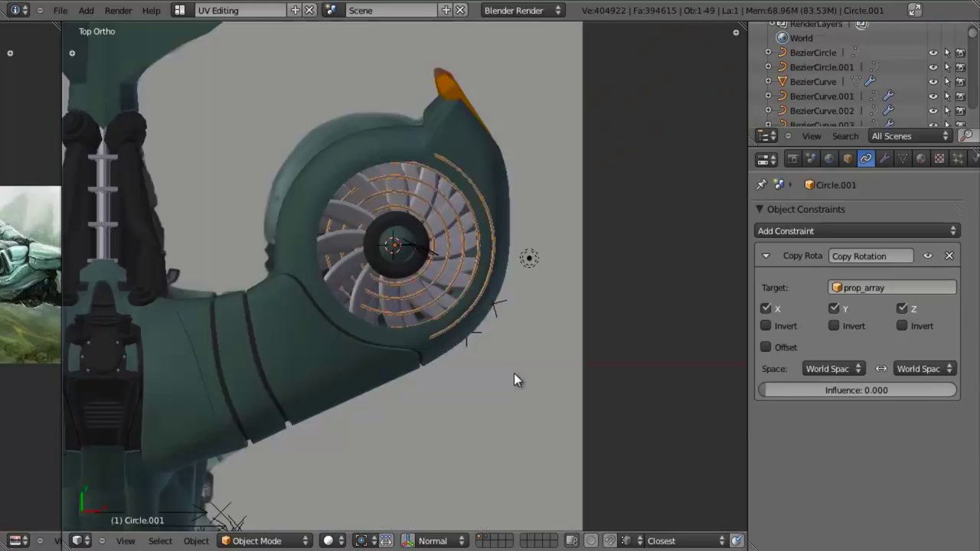
- Duplicate in place the four-vertex cross-section loop at the outermost ring's point along the positive X axis
key(z)
key(Tab)
key(KP_Decimal)
key(z)
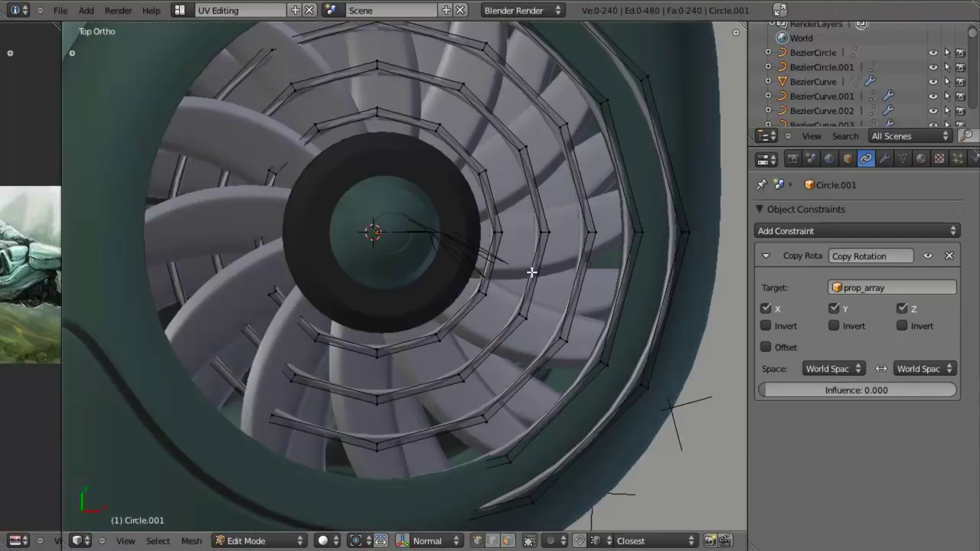
key(a)
key(a)
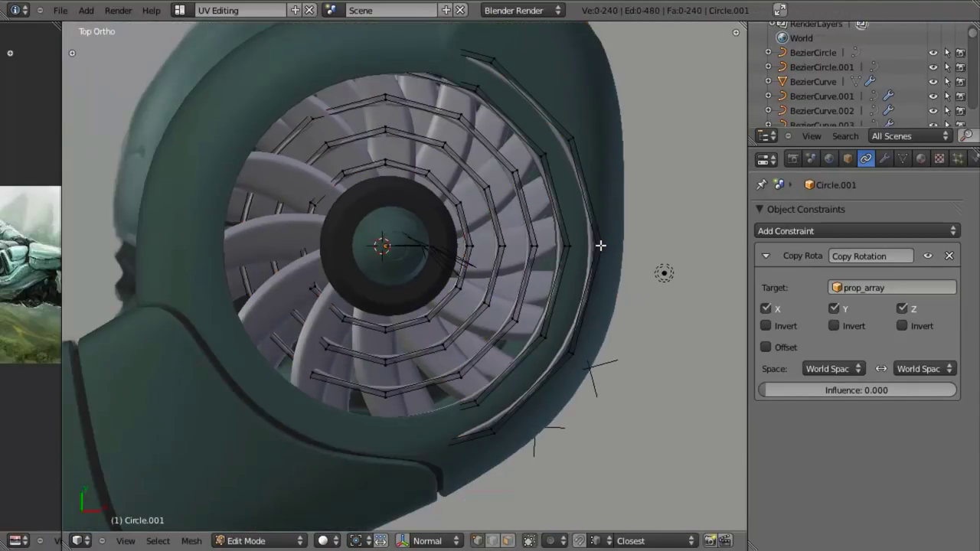
alt+right_click(598, 246)
scroll(611, 295, up, 4)
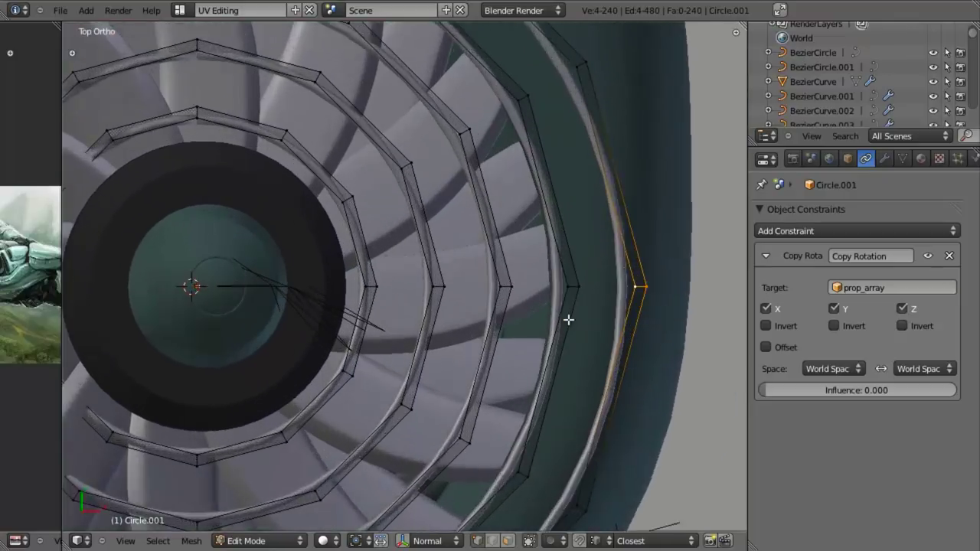
scroll(694, 299, down, 2)
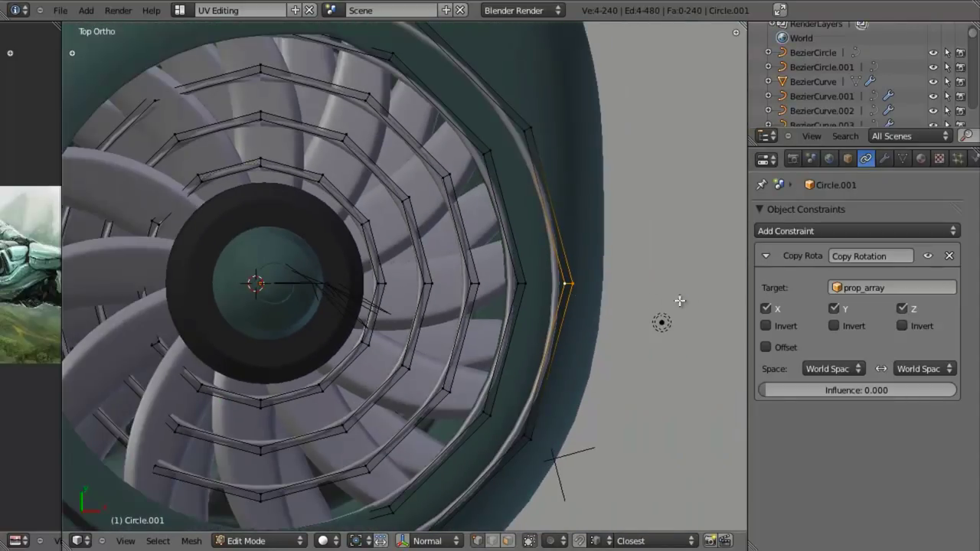
key(shift+d)
right_click(621, 262)
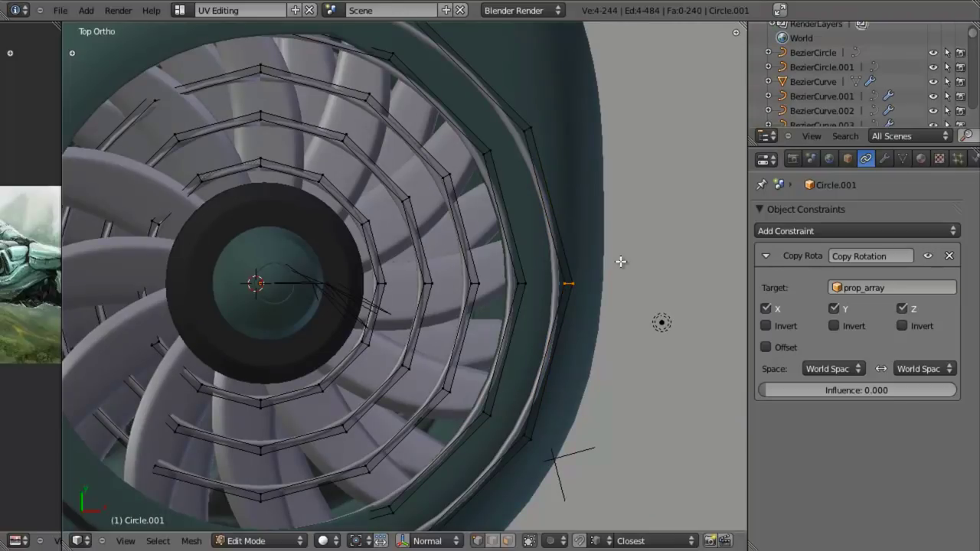
- Rotate the duplicated cross-section loop by 90 degrees in top view
key(r)
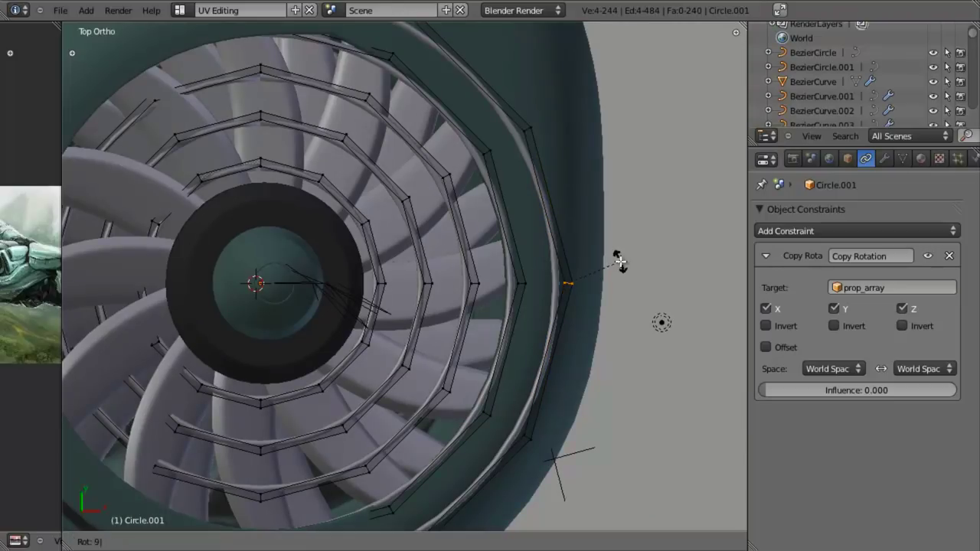
key(Return)
scroll(620, 261, down, 4)
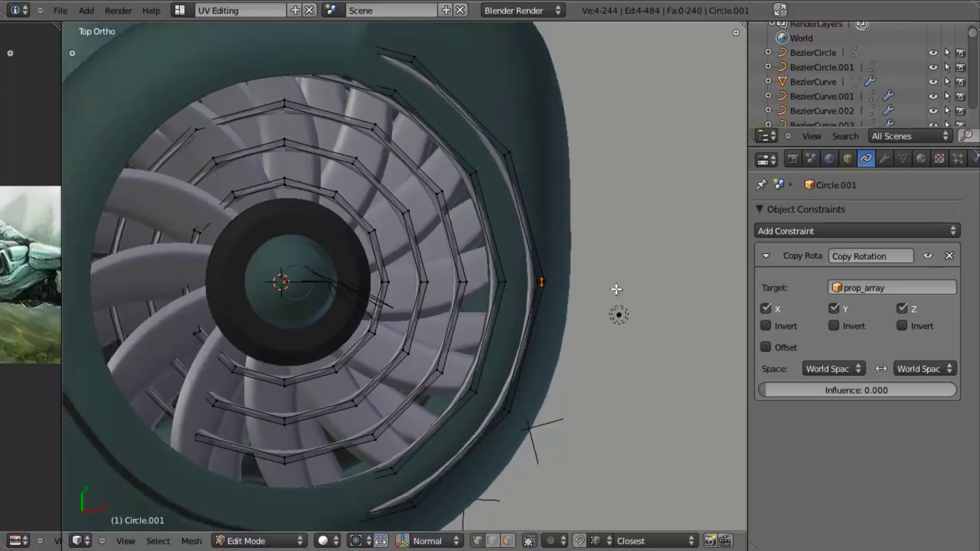
- Snap the 3D cursor to the selected grille object's center and return to editing its mesh
key(ctrl+Up)
scroll(568, 339, down, 5)
scroll(606, 328, up, 3)
scroll(633, 355, up, 1)
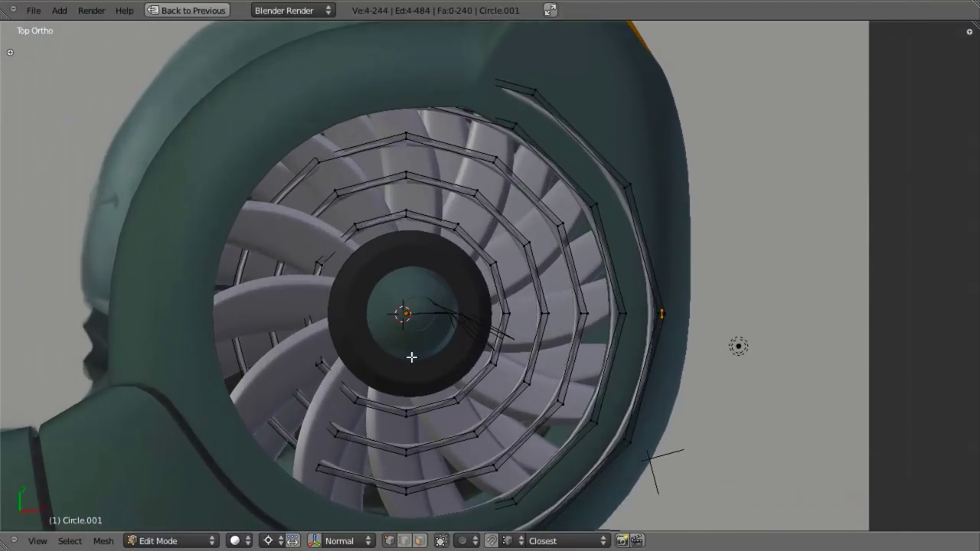
key(Tab)
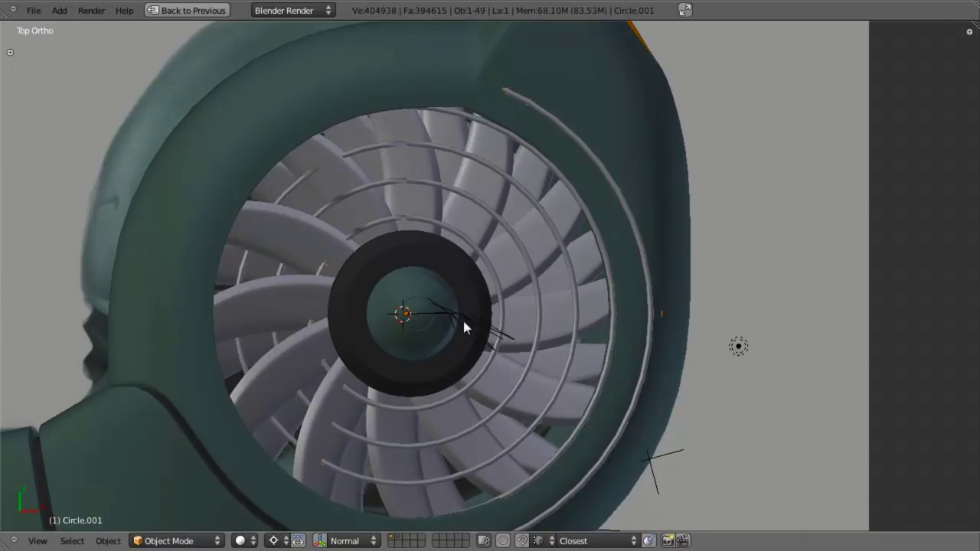
key(shift+s)
click(465, 305)
key(Tab)
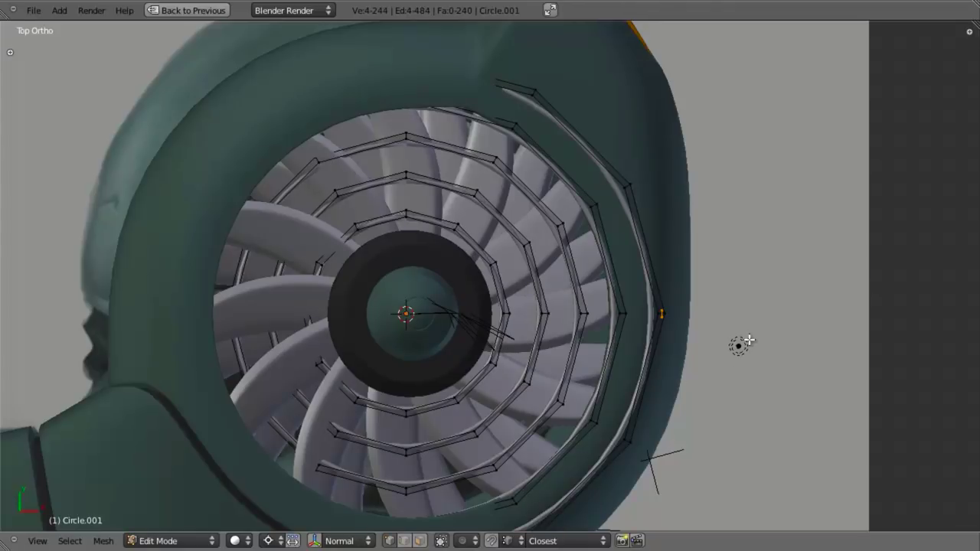
- Extrude the loop in place and scale it by -1 along X around the 3D cursor to form a spoke across the fan
key(e)
key(Escape)
text(s)
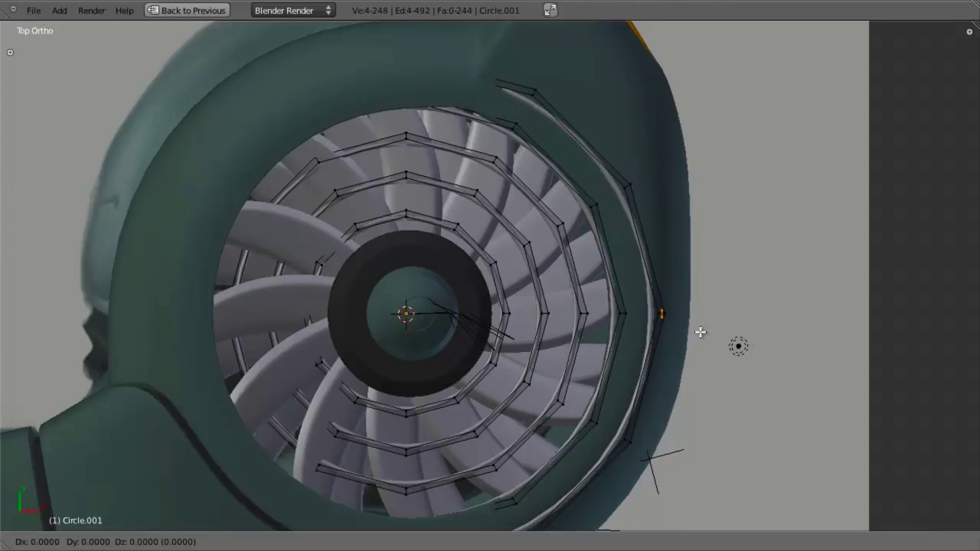
text(x-1)
key(Return)
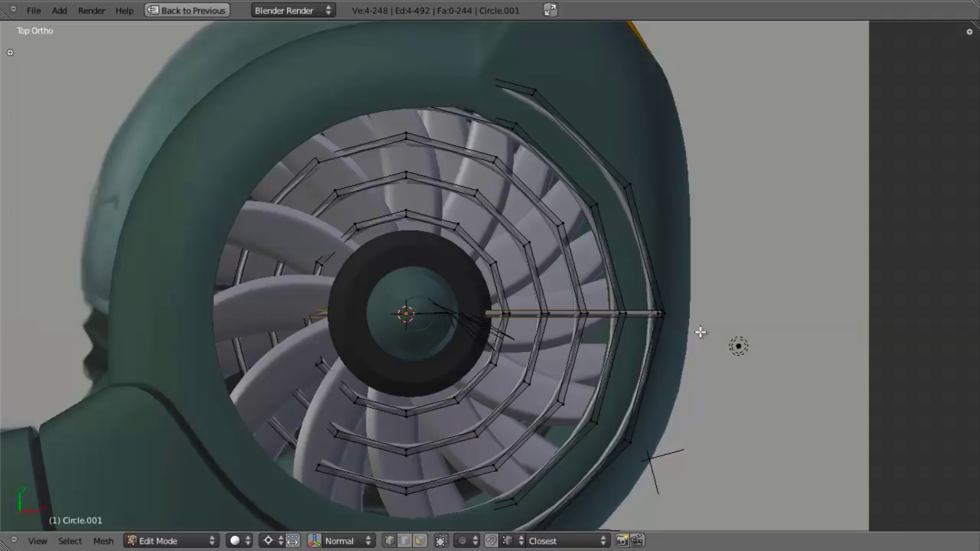
key(z)
shift+middle_drag(427, 395, 505, 385)
key(z)
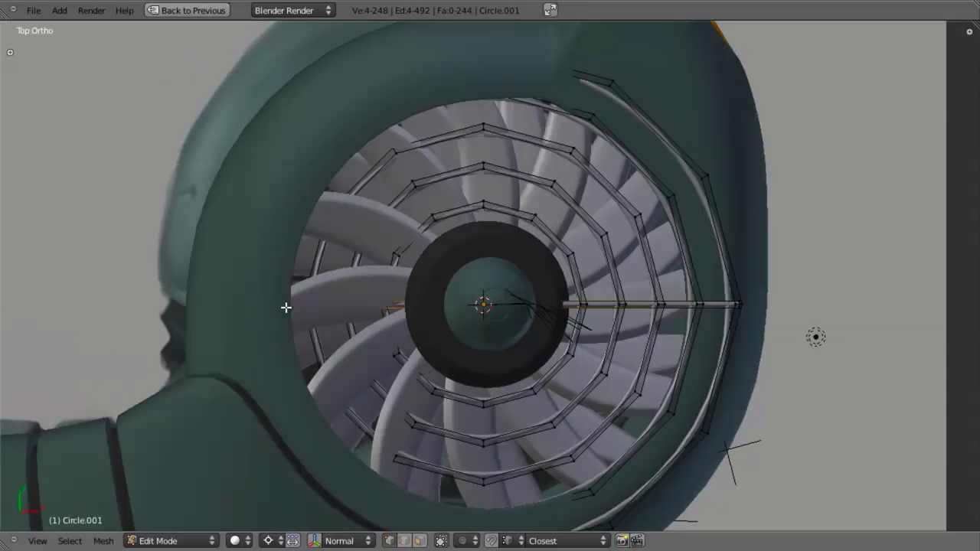
key(Tab)
scroll(577, 340, down, 2)
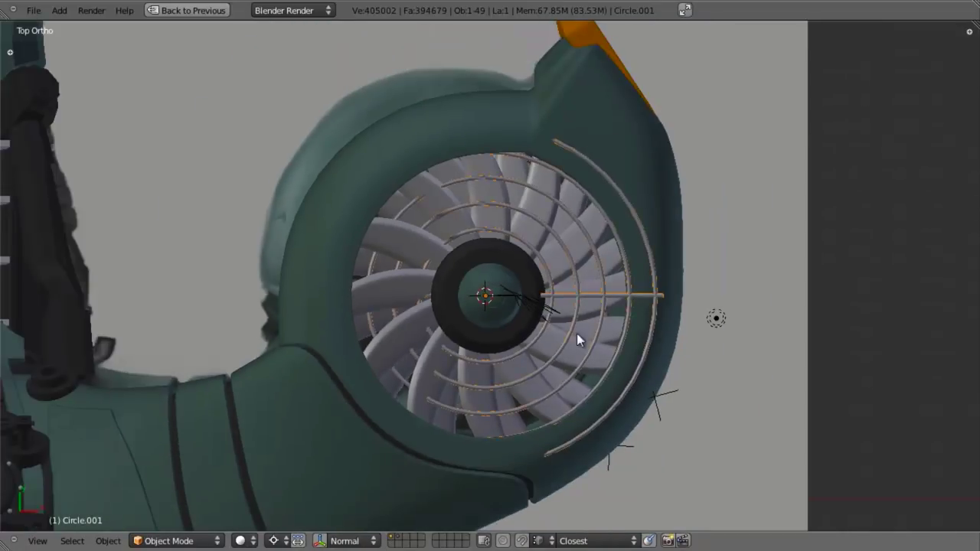
scroll(663, 310, up, 3)
- Select the whole spoke and show it in wireframe front view where it overlaps the rings
key(Tab)
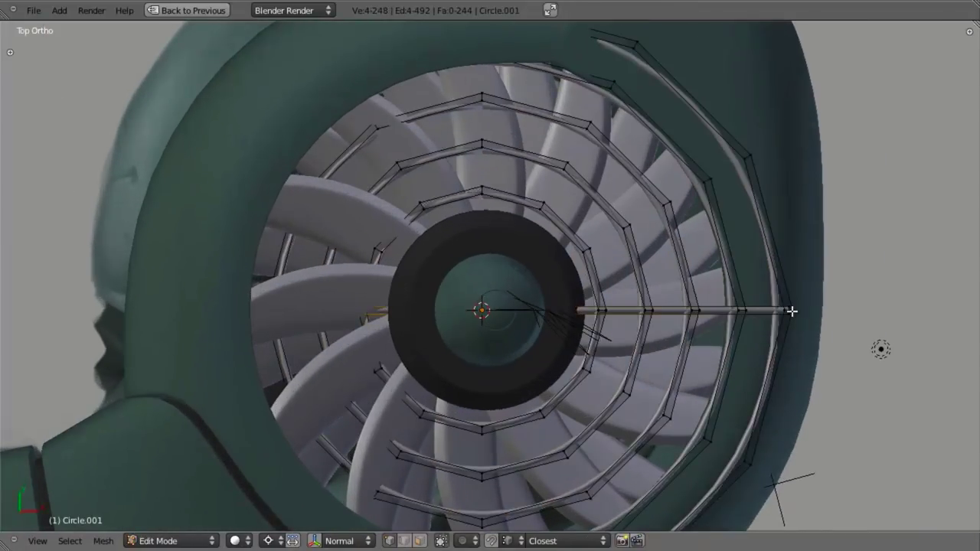
key(l)
key(KP_1)
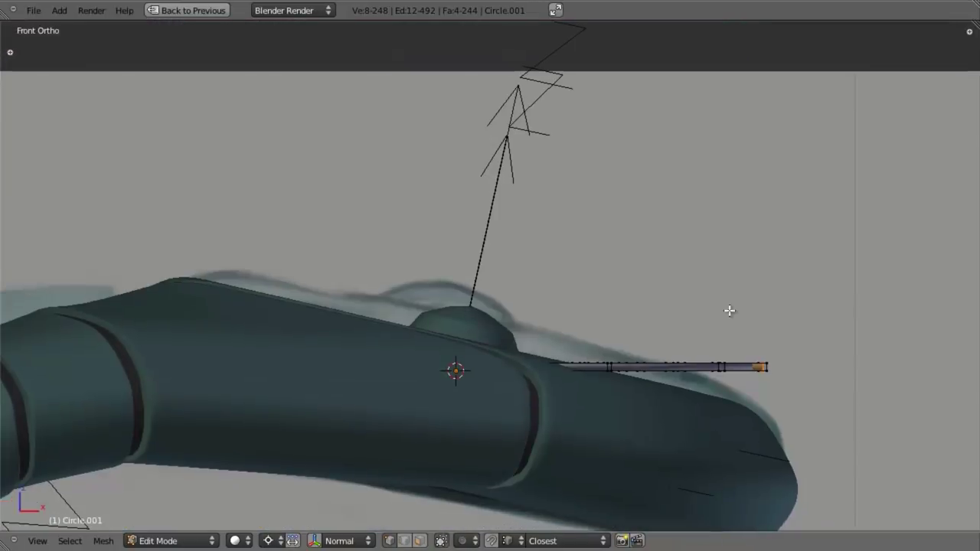
scroll(703, 263, up, 6)
key(z)
scroll(703, 262, up, 4)
key(g)
key(z)
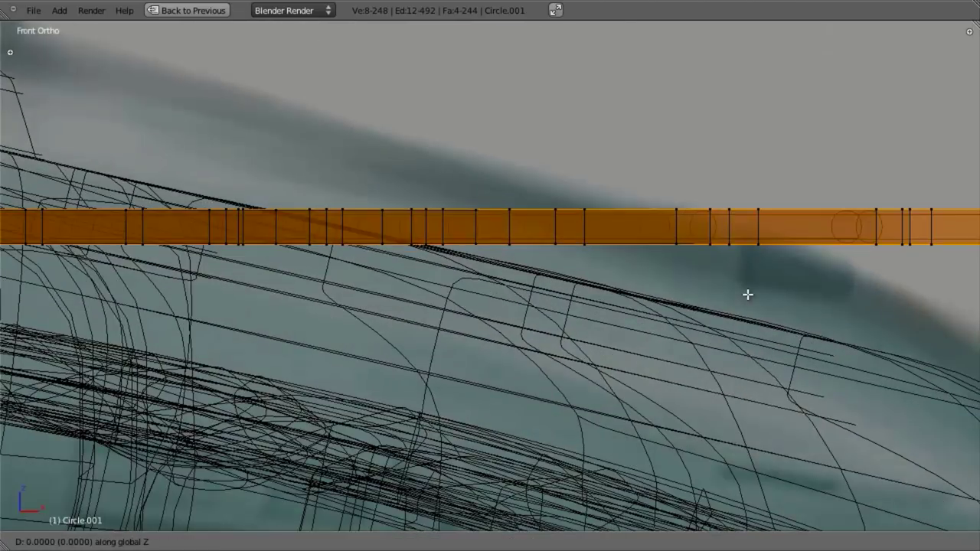
right_click(752, 308)
key(g)
key(z)
right_click(763, 243)
- Lower the spoke along global Z so that it sits directly beneath the rings
key(g)
key(z)
click(764, 273)
key(g)
key(z)
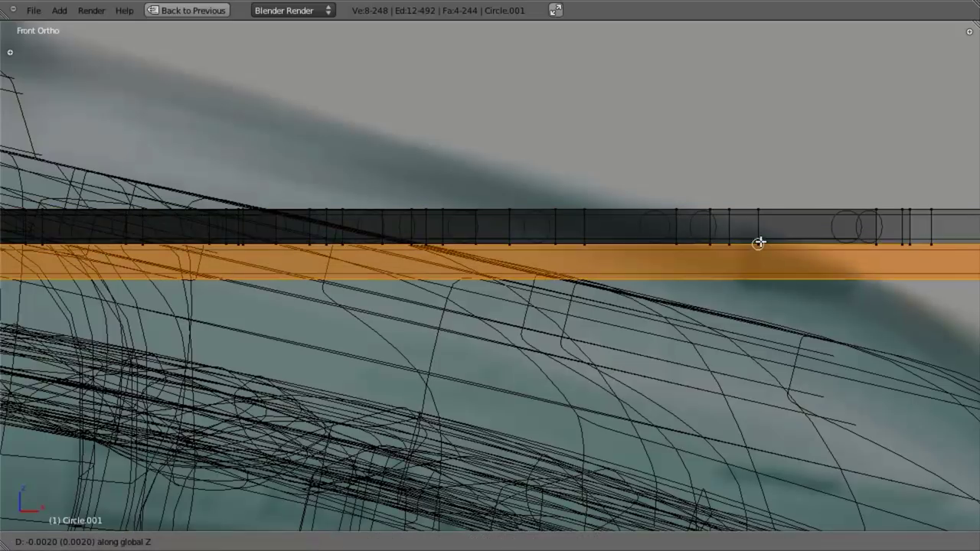
click(758, 243)
scroll(671, 284, down, 5)
key(z)
scroll(496, 258, down, 4)
mouse_move(494, 258)
middle_down()
mouse_move(465, 254)
mouse_move(462, 237)
mouse_move(455, 324)
middle_up()
- Duplicate the spoke in place and rotate the copy 90 degrees in top view to form a cross
key(KP_7)
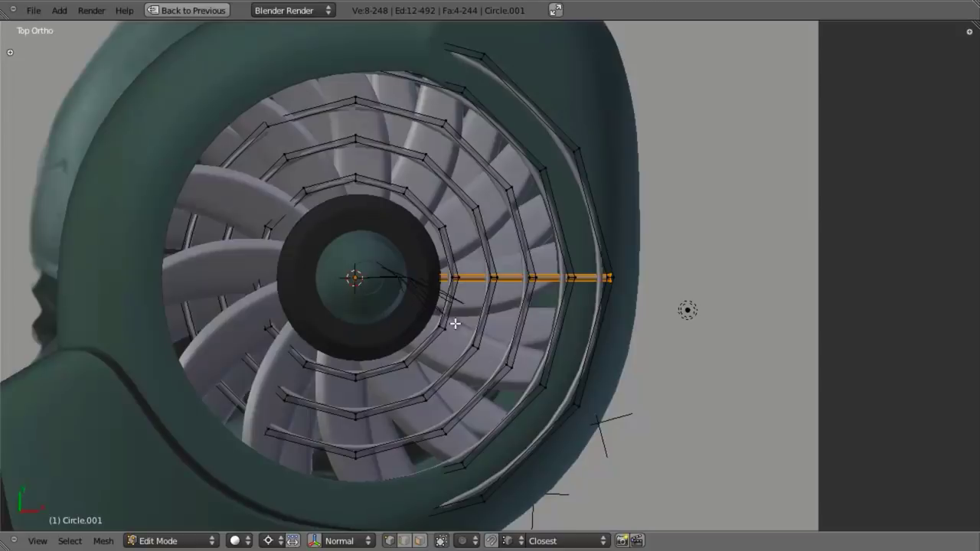
key(z)
scroll(456, 326, down, 2)
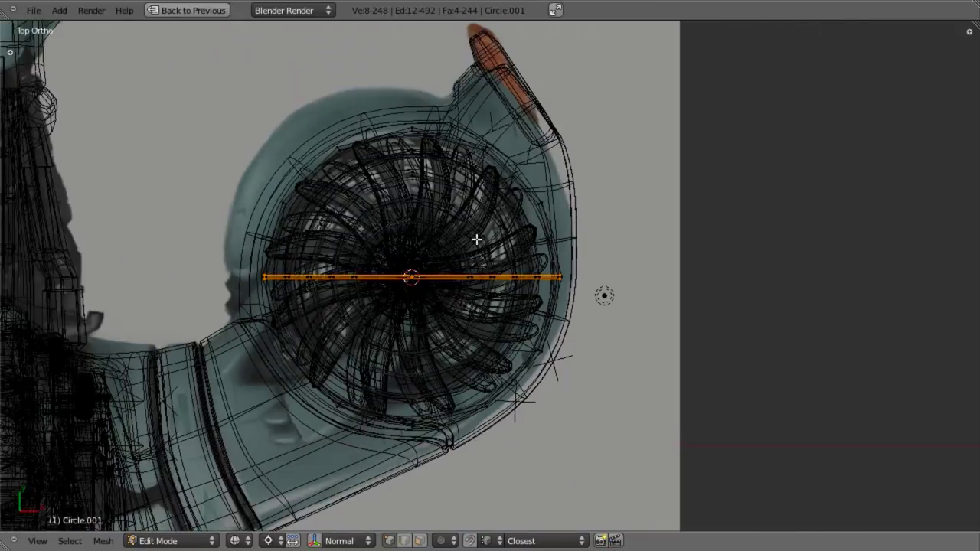
key(e)
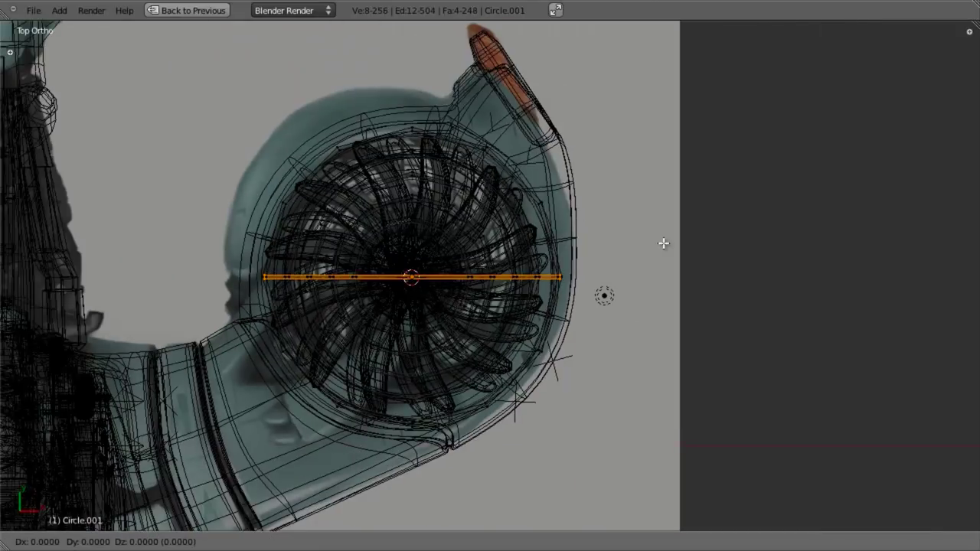
text(r90)
key(Return)
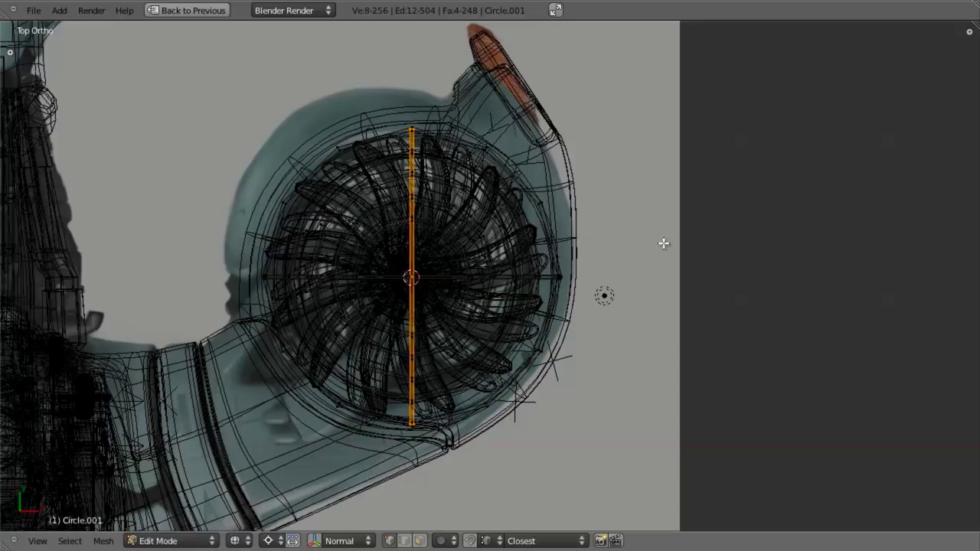
- Add the horizontal spoke to the selection, duplicate both spokes in place and rotate the copies 45 degrees
key(z)
scroll(663, 244, up, 4)
scroll(661, 248, up, 3)
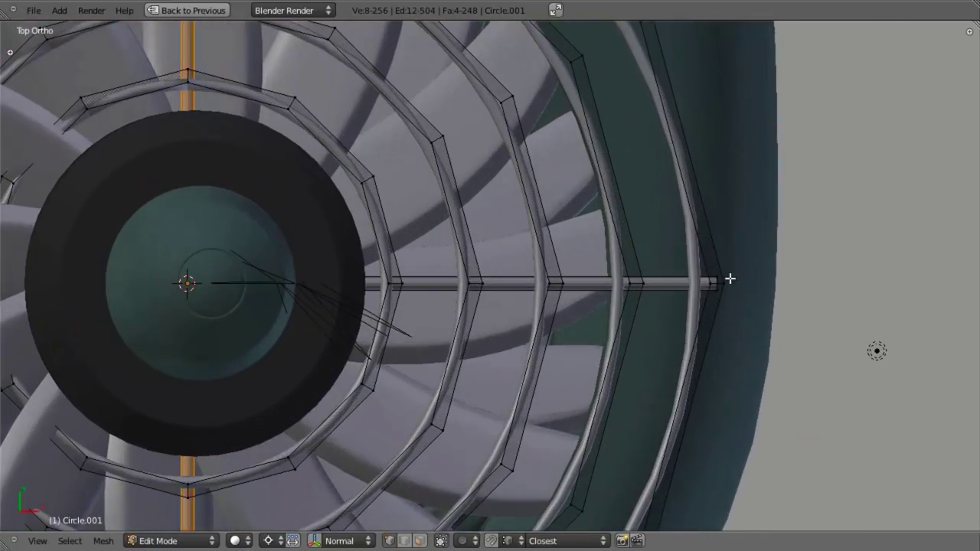
key(z)
key(l)
scroll(717, 276, down, 5)
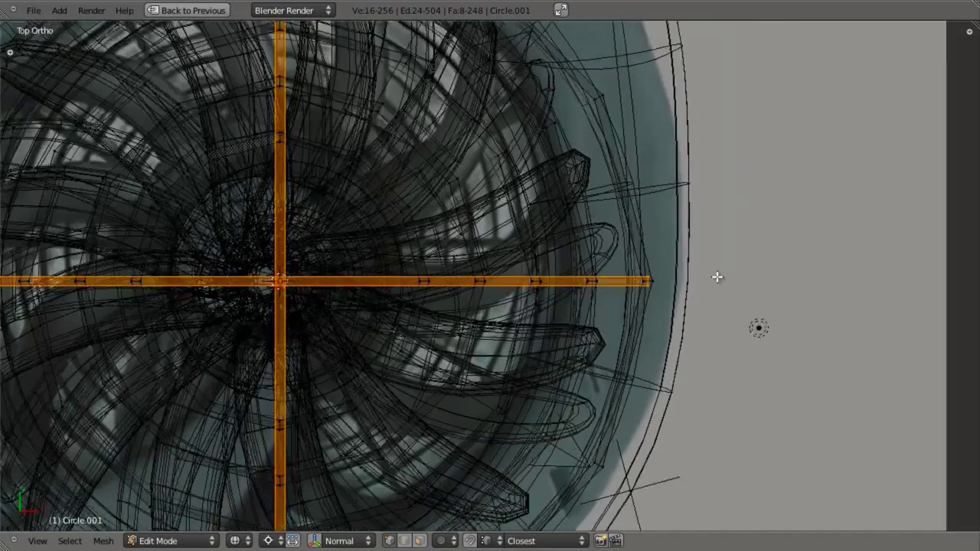
key(z)
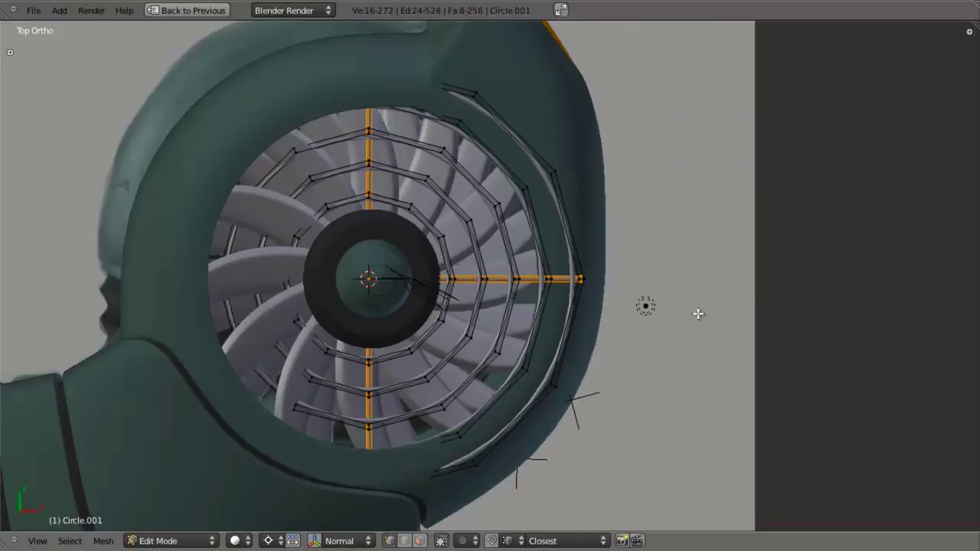
text(r45)
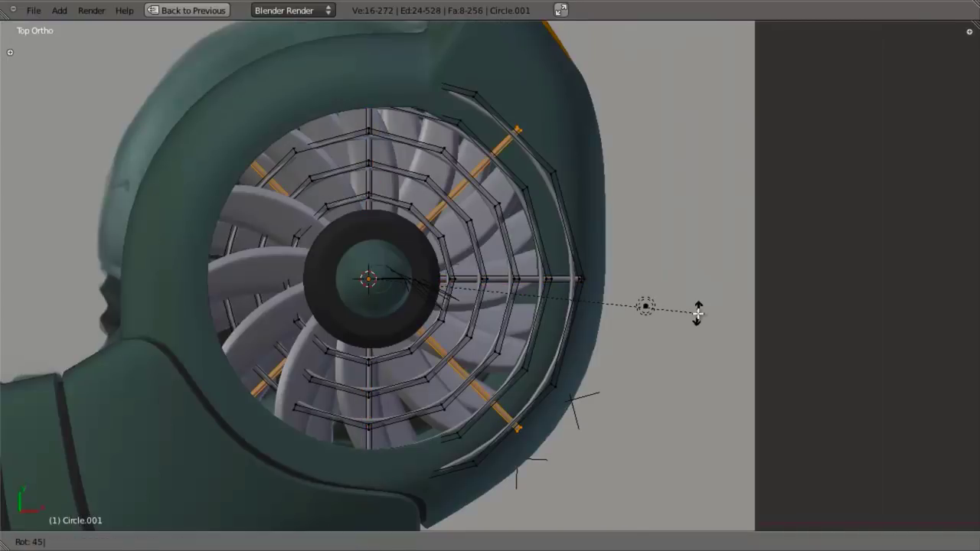
key(Return)
- Leave mesh editing and restore the grille's Copy Rotation influence to 1 so it follows the fan's tilt
scroll(678, 323, down, 3)
middle_drag(678, 323, 478, 334)
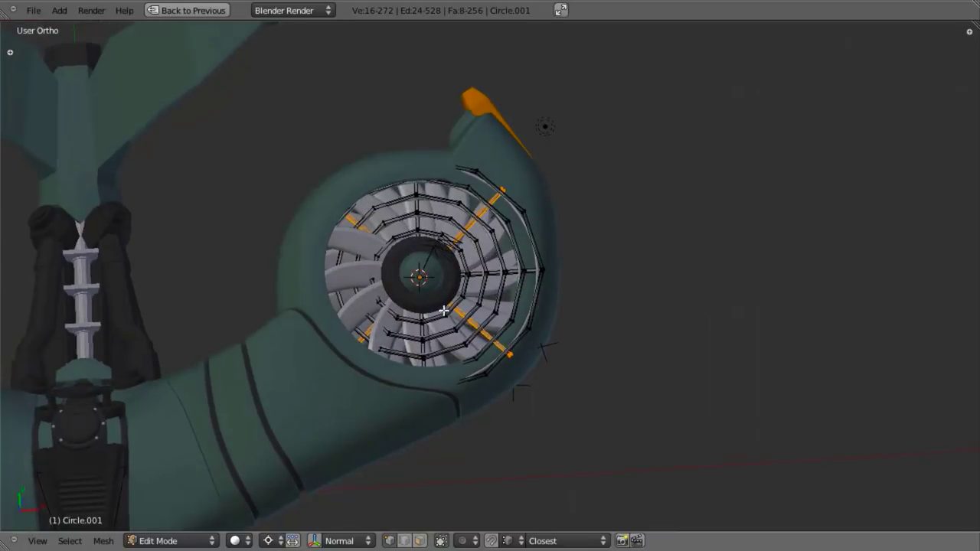
scroll(444, 310, up, 2)
middle_drag(443, 352, 453, 302)
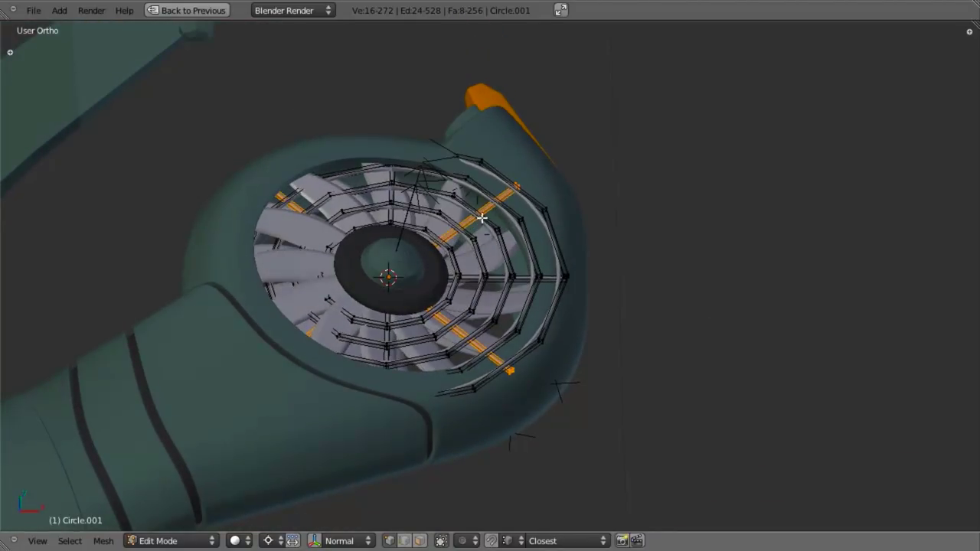
key(Tab)
middle_drag(483, 232, 506, 328)
key(ctrl+Up)
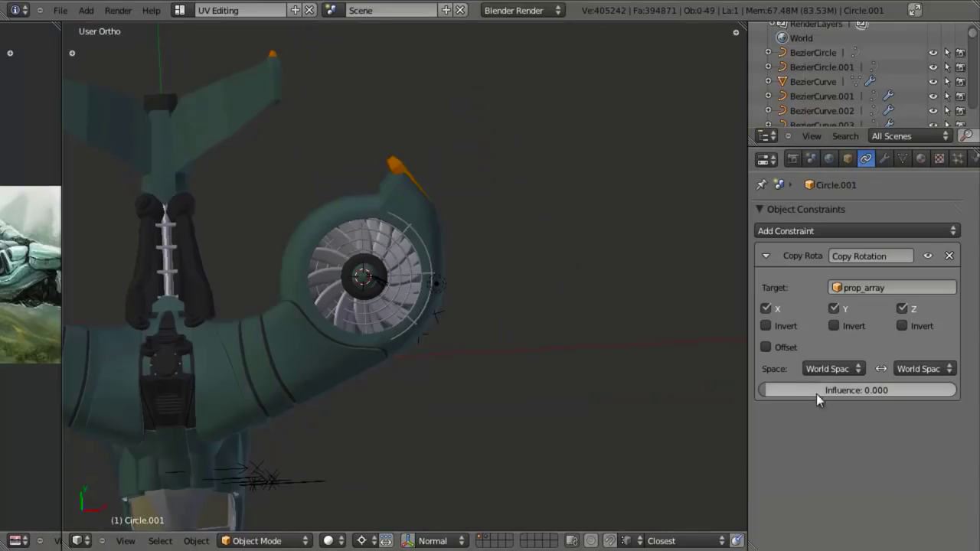
drag(767, 398, 779, 416)
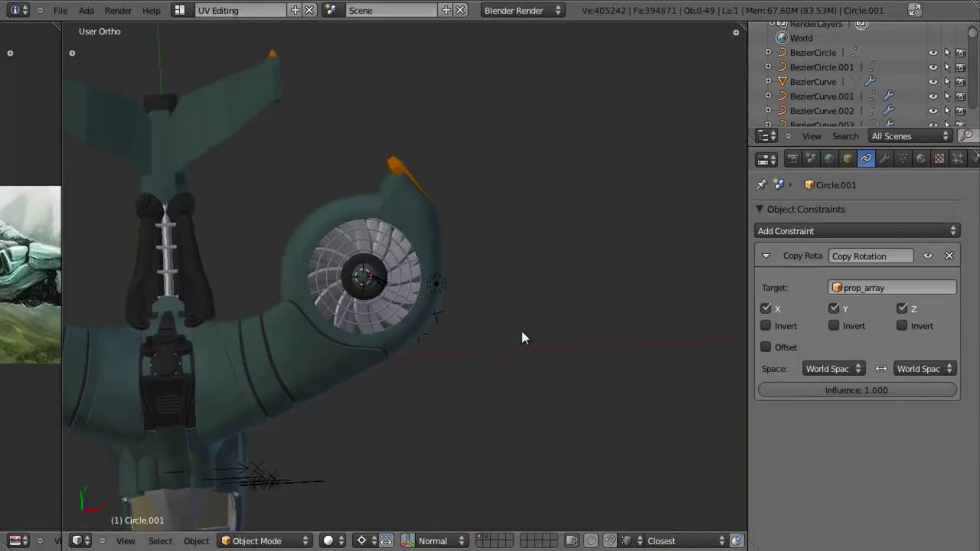
- Select all of the grille's geometry and shade it smooth
scroll(522, 330, up, 3)
scroll(447, 324, up, 4)
key(Tab)
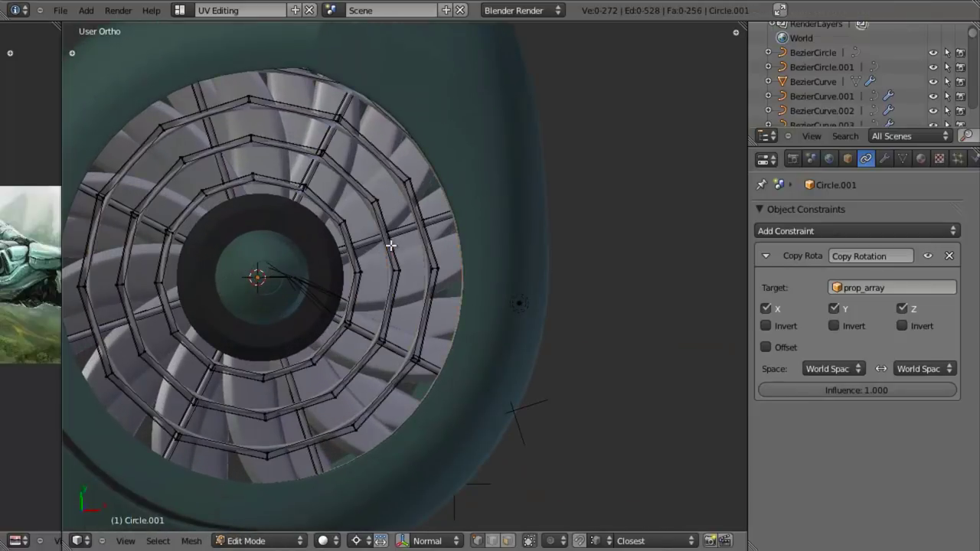
key(a)
key(w)
click(392, 248)
key(Tab)
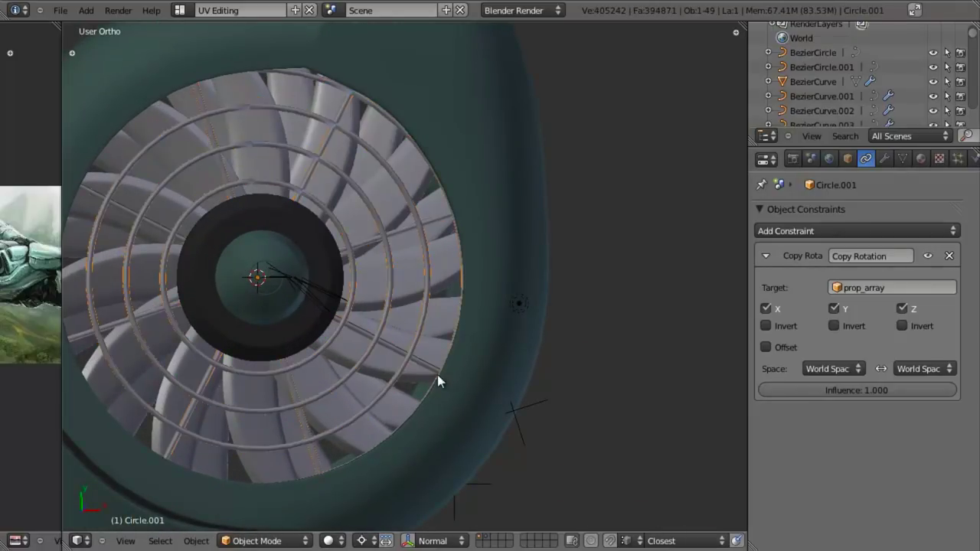
key(Tab)
scroll(452, 350, up, 4)
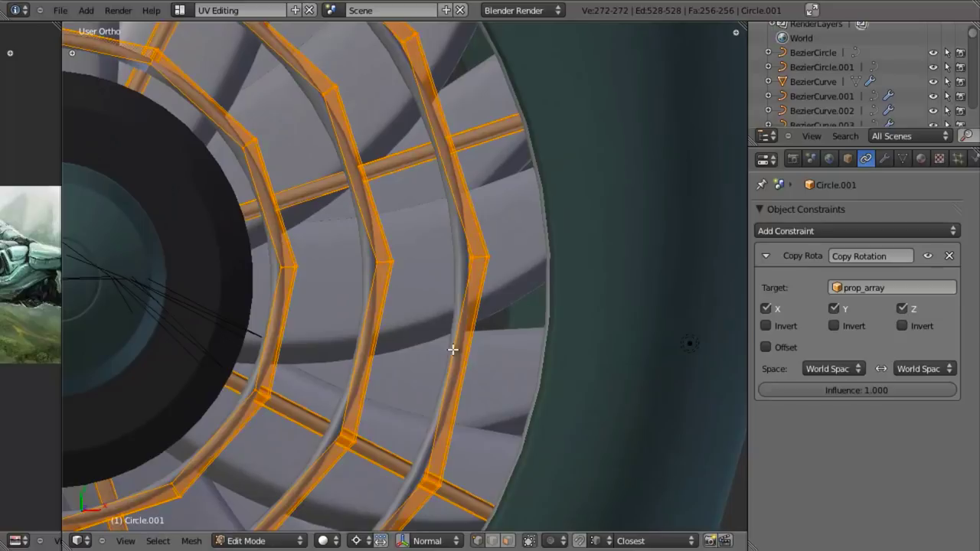
key(Tab)
scroll(418, 457, down, 8)
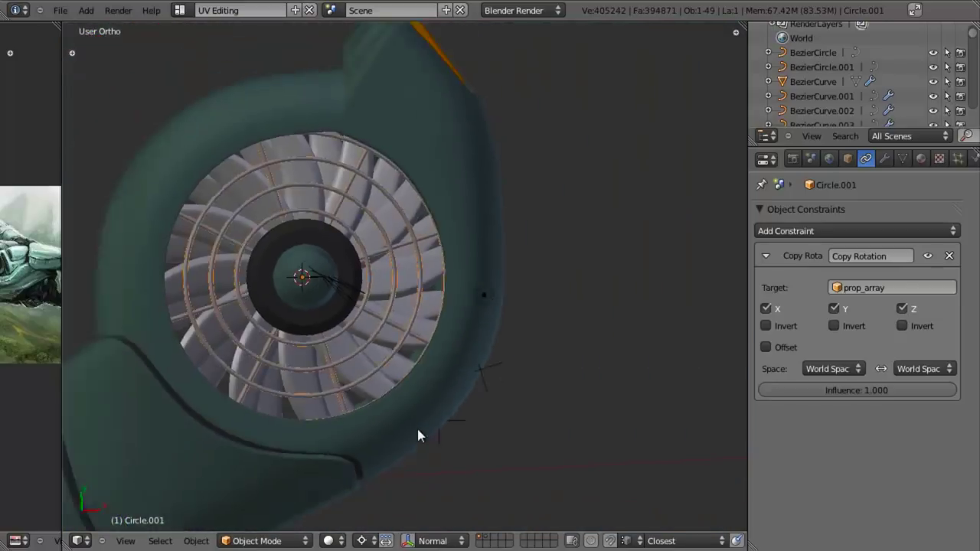
middle_drag(435, 363, 418, 278)
scroll(419, 278, up, 3)
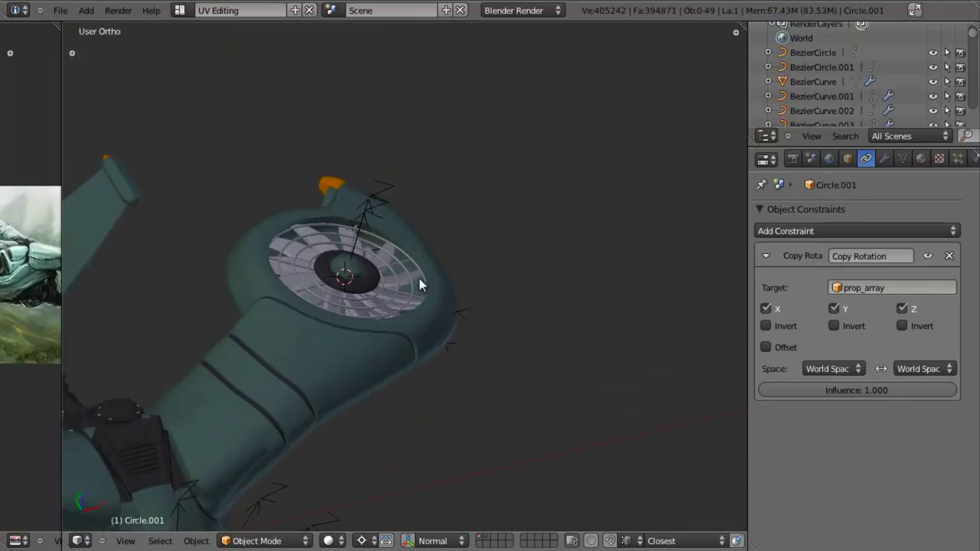
- Select the fan grille and add a Mirror modifier to it
right_click(376, 294)
scroll(377, 294, down, 3)
middle_drag(561, 198, 582, 275)
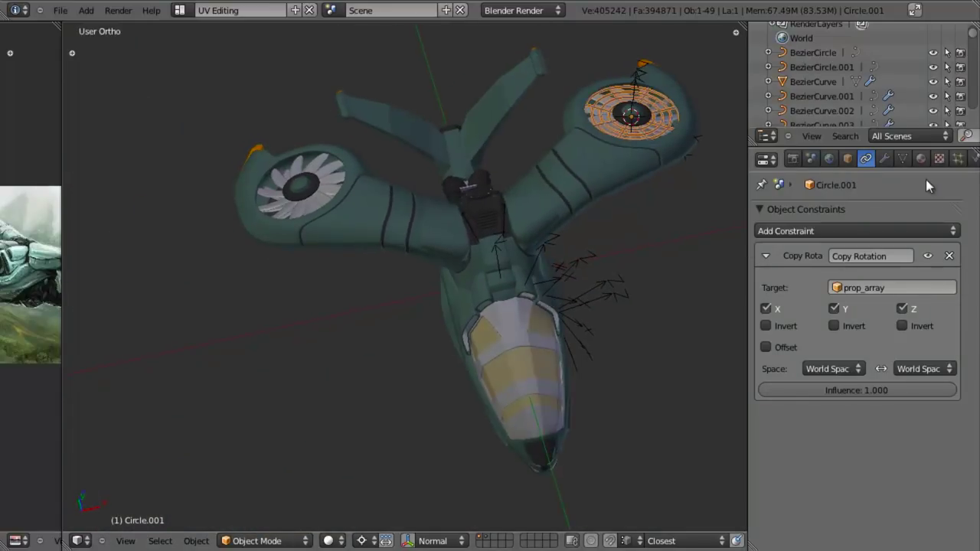
click(885, 159)
click(829, 228)
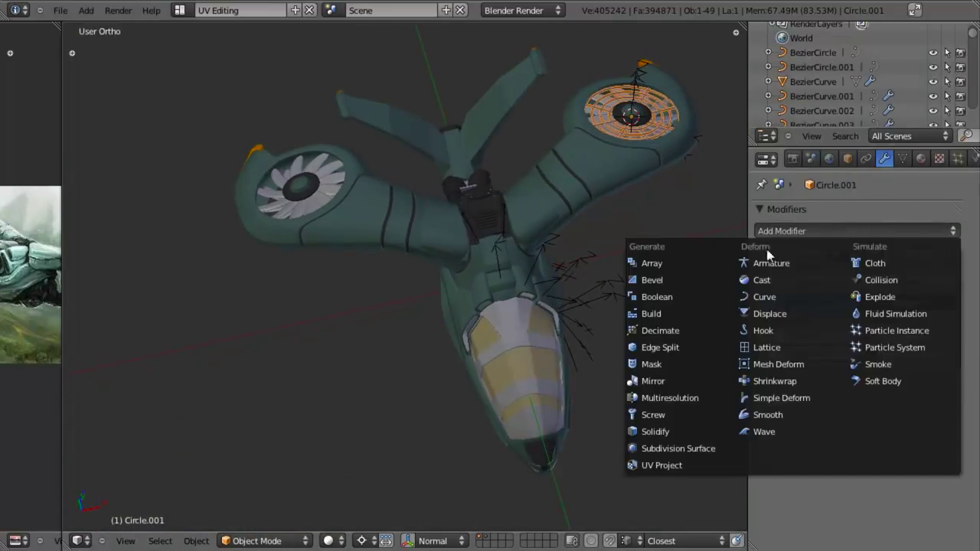
click(653, 380)
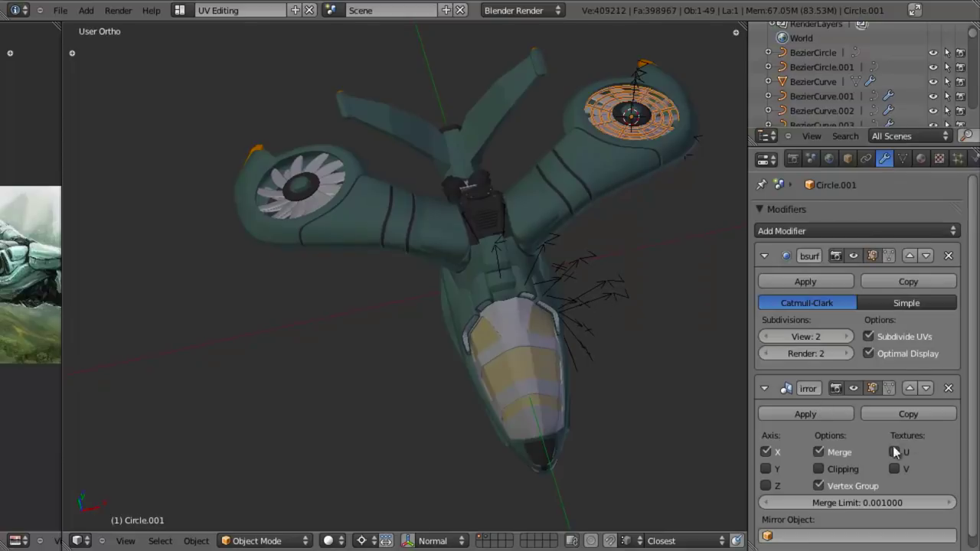
- Set prop_mirror as the mirror object of the grille's Mirror modifier so the opposite fan gets a grille
scroll(845, 461, down, 1)
click(813, 525)
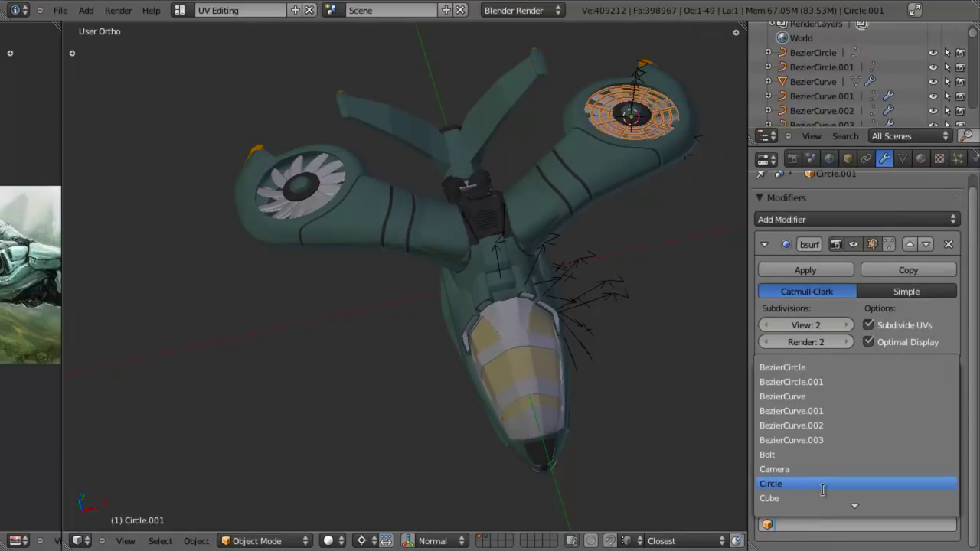
text(em)
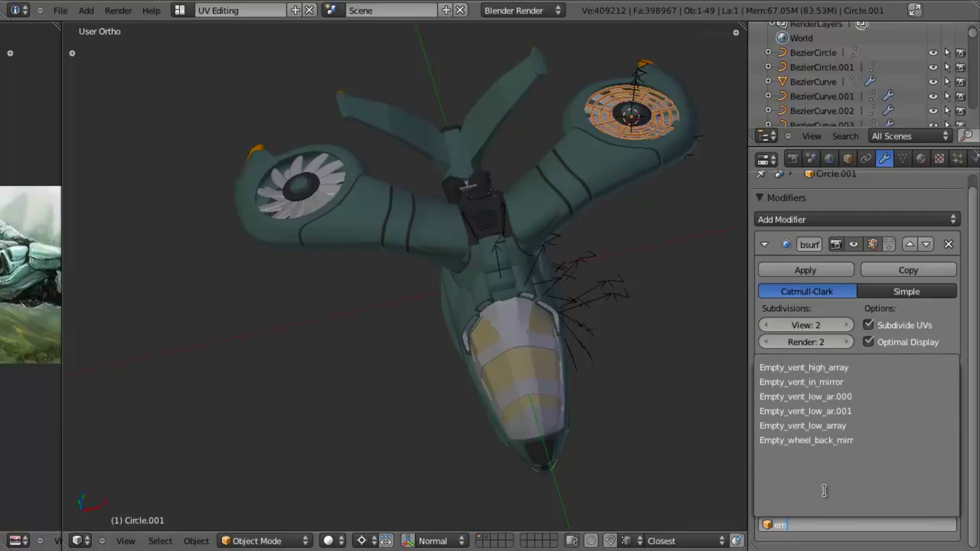
key(BackSpace)
key(BackSpace)
text(mirr)
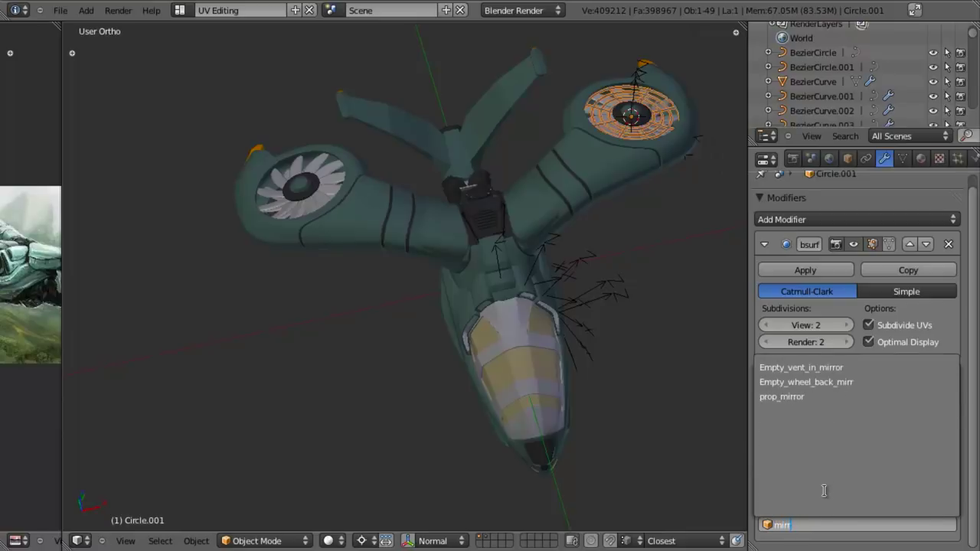
click(802, 397)
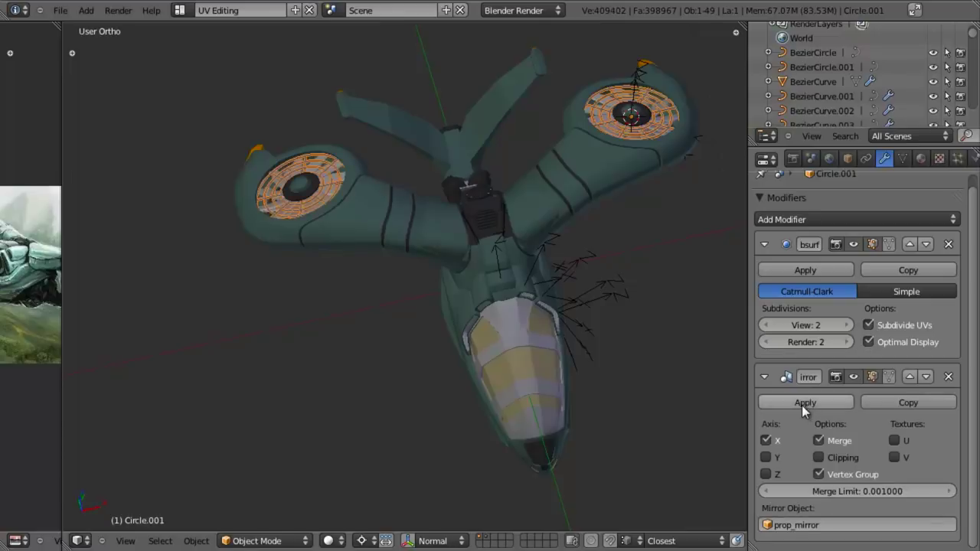
- In front view, duplicate the grille and move the copy down along its local Z axis to the fan's underside
middle_drag(341, 356, 294, 402)
key(KP_1)
key(z)
scroll(536, 310, up, 2)
scroll(465, 346, up, 6)
scroll(522, 296, down, 4)
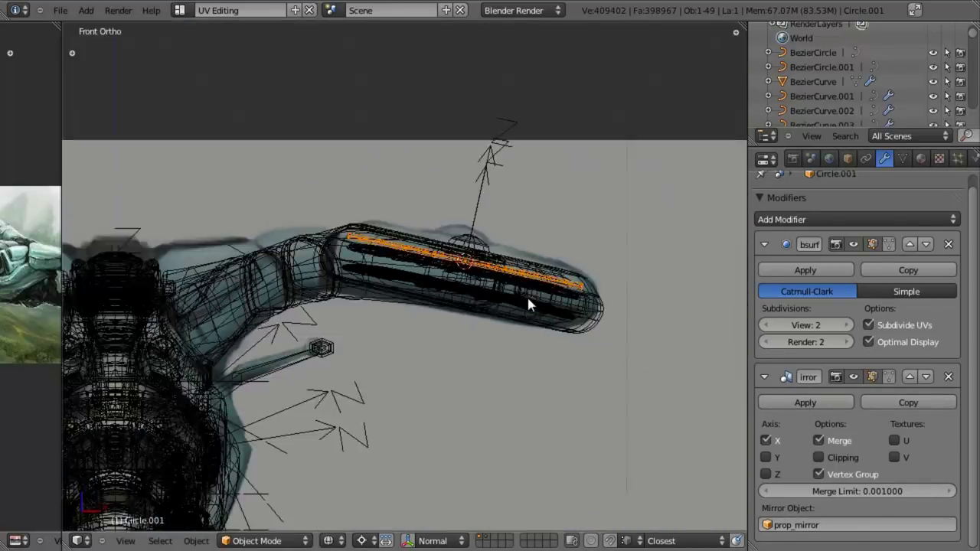
shift+middle_drag(527, 299, 446, 374)
scroll(451, 364, up, 3)
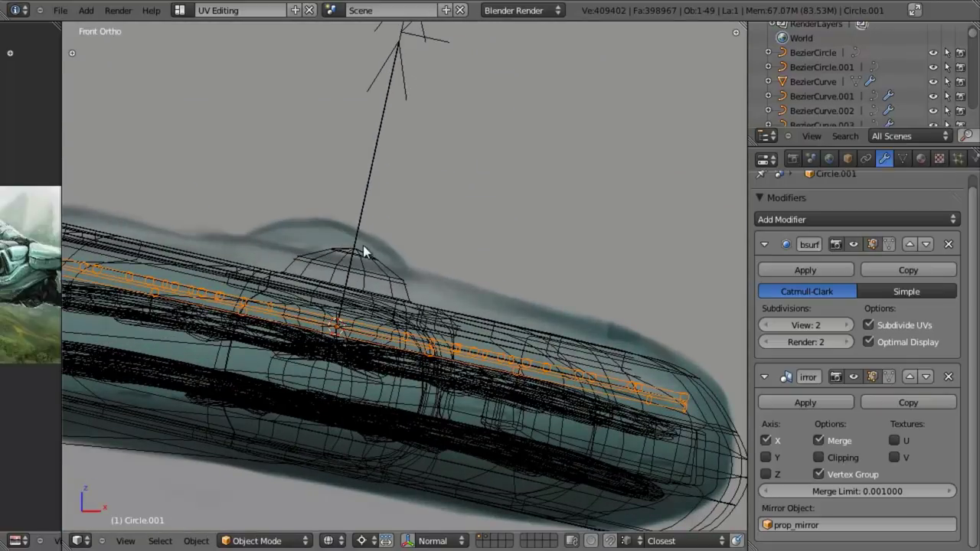
key(shift+d)
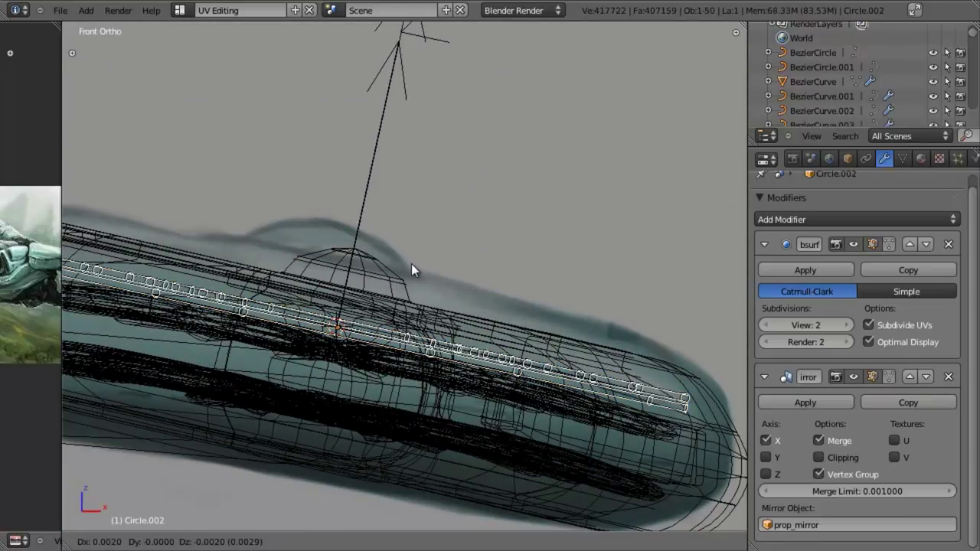
key(z)
key(z)
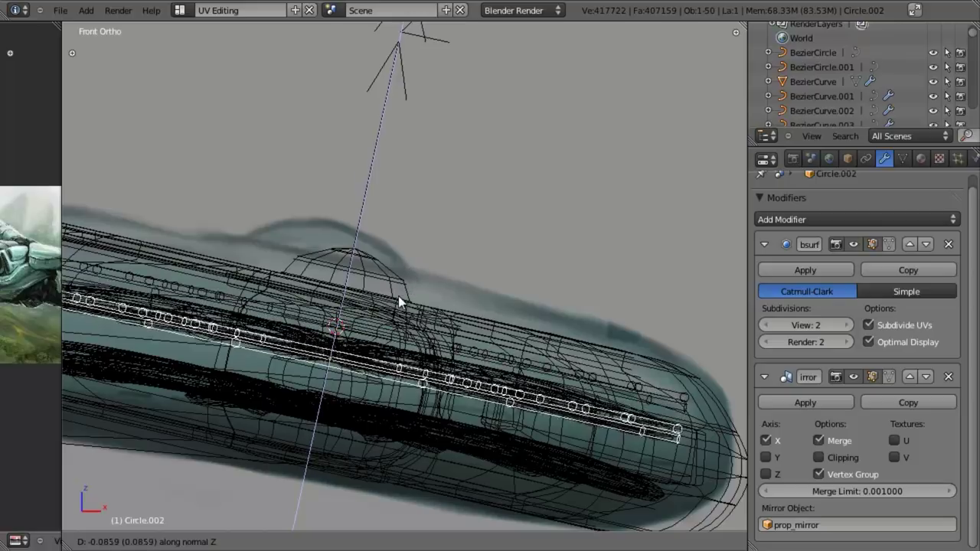
click(377, 382)
- Scale all of the lower grille's geometry to fit the opening on the underside of the fan housing
key(z)
mouse_move(384, 392)
middle_down()
mouse_move(387, 300)
mouse_move(366, 298)
middle_up()
scroll(365, 306, down, 5)
middle_drag(363, 352, 400, 308)
scroll(395, 297, down, 2)
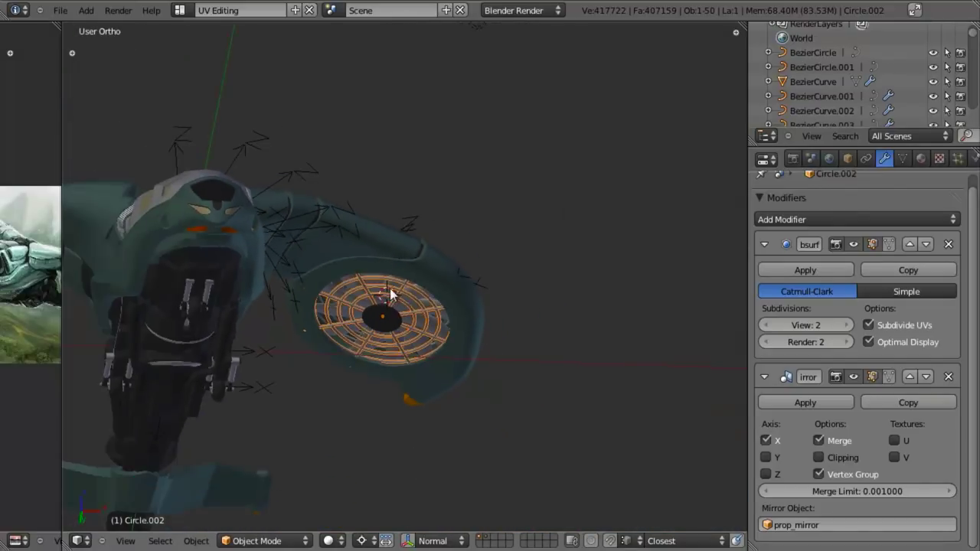
key(KP_1)
key(z)
scroll(457, 356, up, 4)
key(Tab)
key(a)
key(a)
key(s)
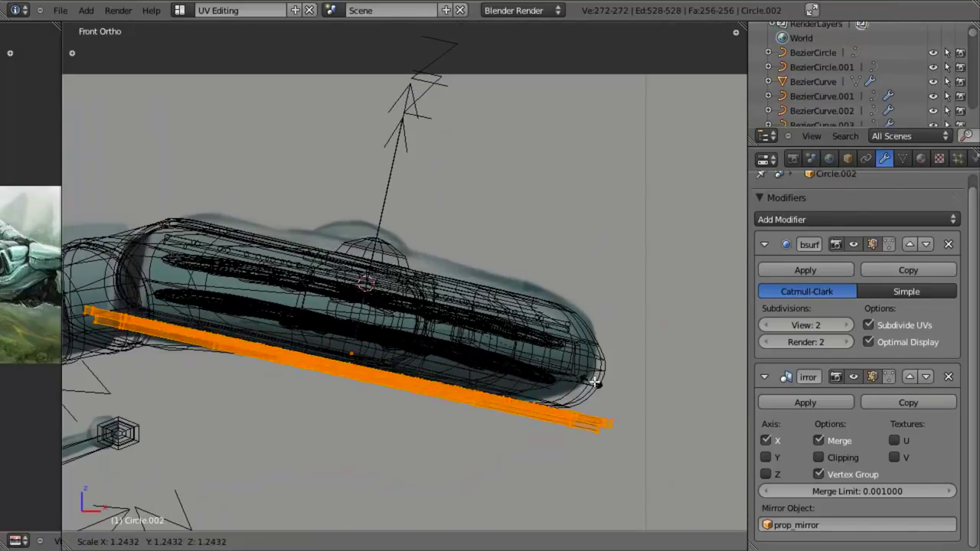
click(411, 349)
key(Tab)
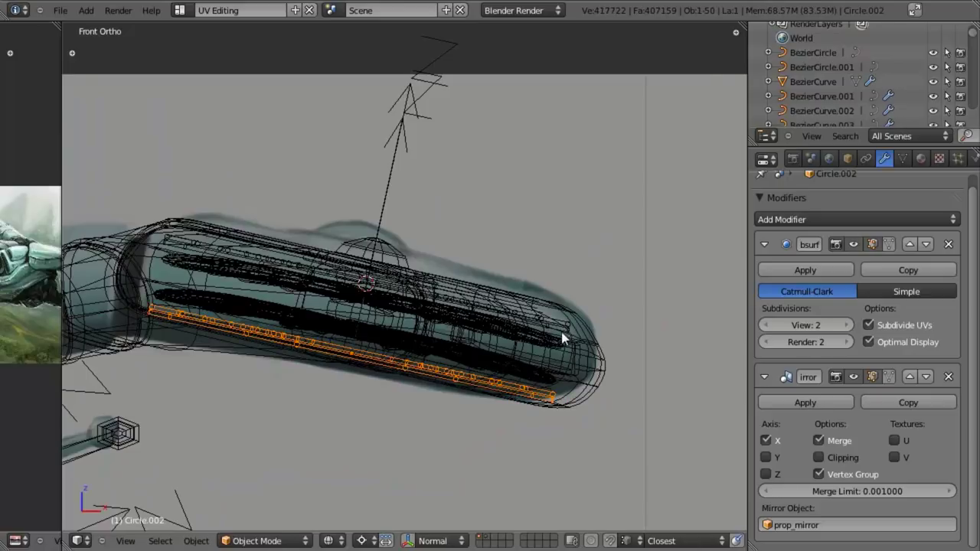
- Select the upper grille, open its Copy Rotation constraint and try varying the influence, ending at 1
scroll(559, 325, down, 6)
key(z)
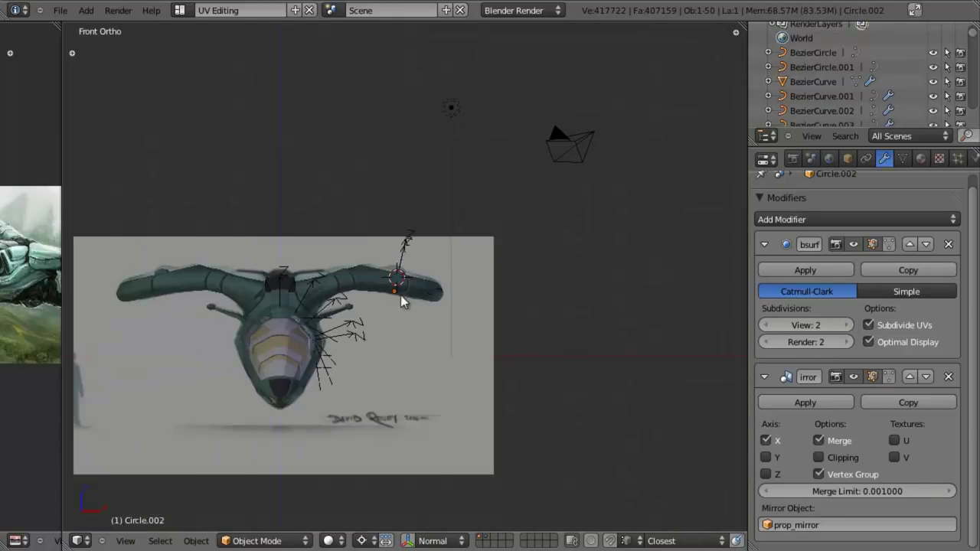
middle_drag(401, 294, 398, 373)
scroll(398, 373, up, 4)
middle_drag(396, 298, 425, 277)
scroll(425, 278, up, 3)
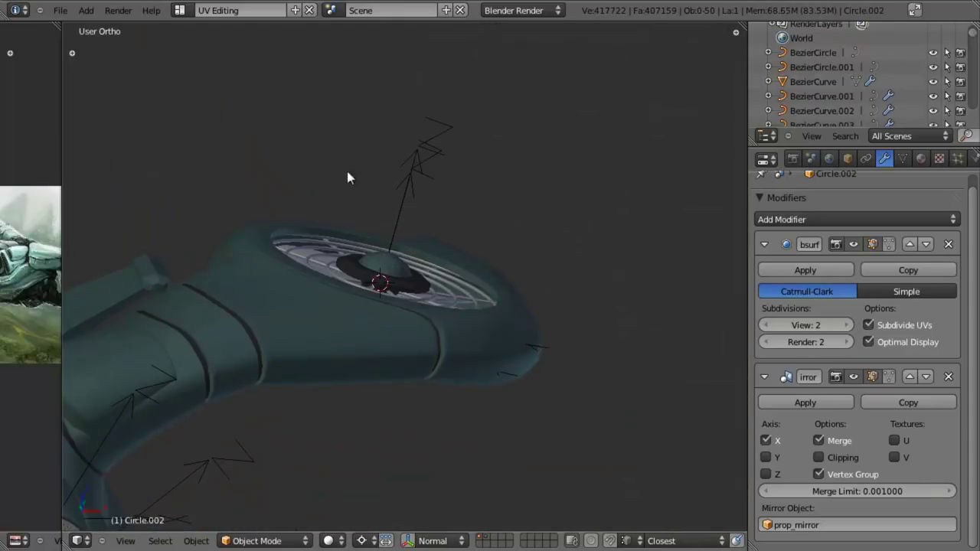
right_click(407, 162)
middle_drag(424, 232, 500, 278)
key(z)
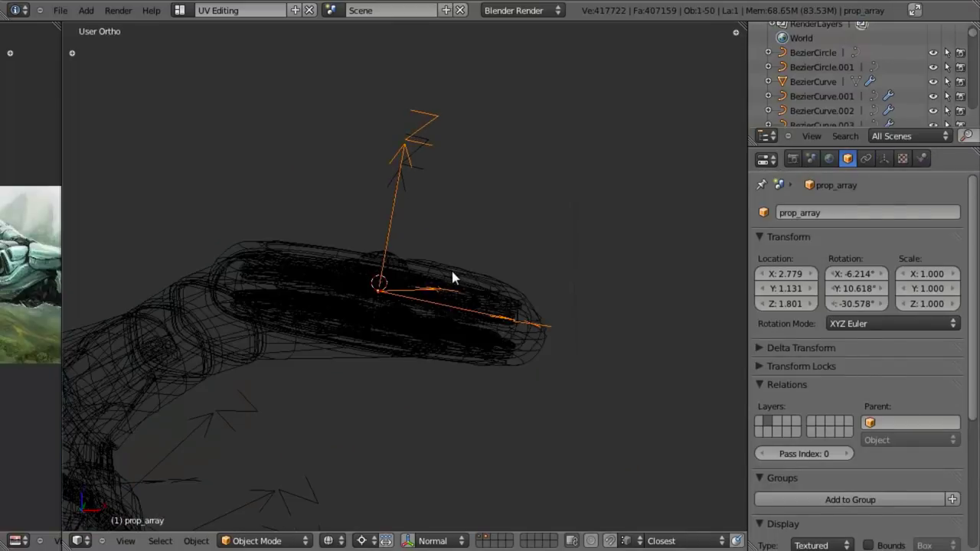
right_click(456, 289)
click(865, 159)
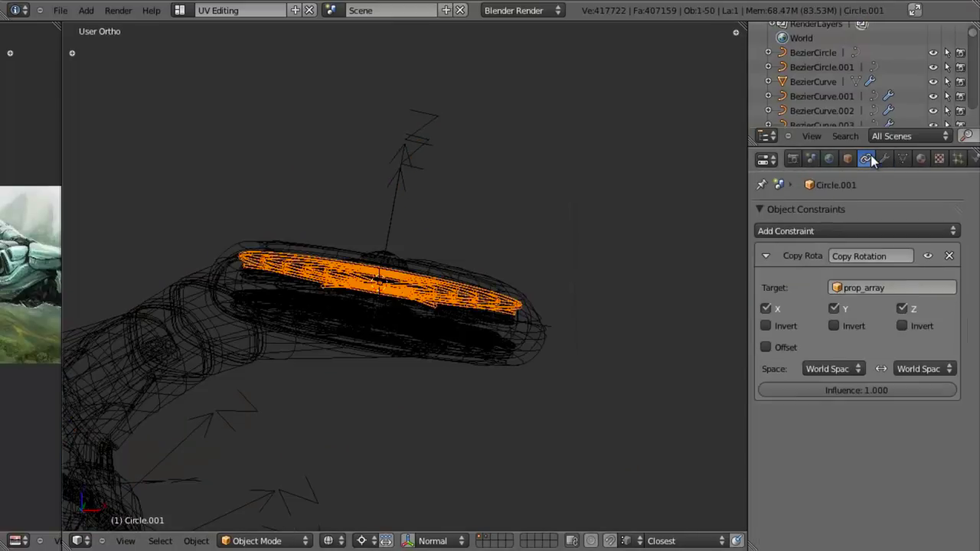
drag(886, 392, 978, 406)
key(z)
- Examine the fan and its grille in solid shading from above, from the side and up close
mouse_move(297, 271)
middle_down()
mouse_move(414, 225)
mouse_move(435, 311)
middle_up()
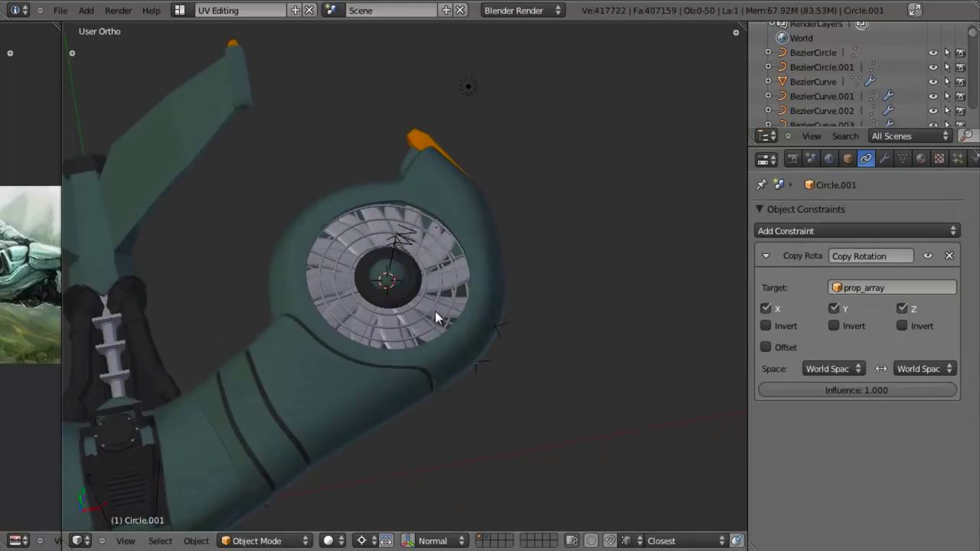
scroll(429, 368, up, 2)
scroll(392, 349, up, 3)
middle_drag(388, 357, 392, 304)
scroll(434, 266, down, 3)
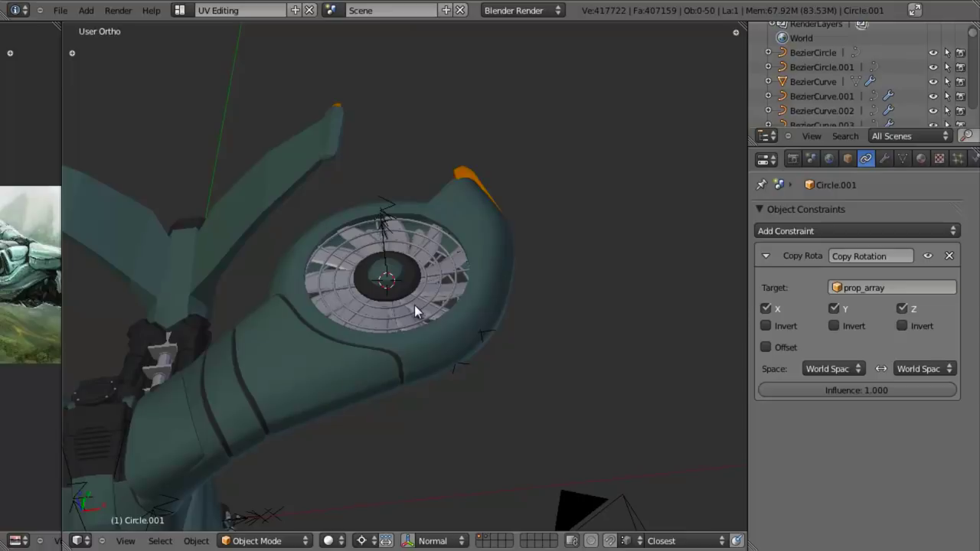
middle_drag(346, 224, 384, 354)
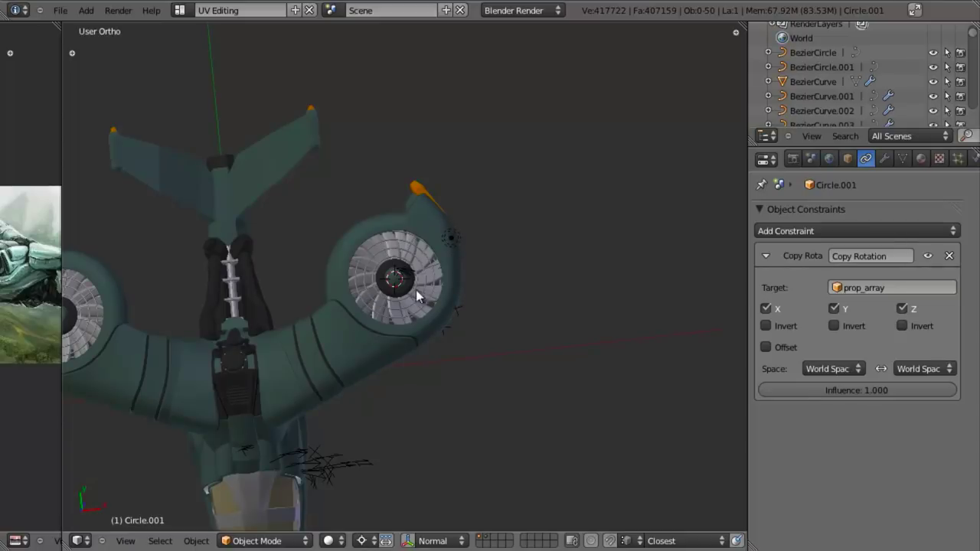
scroll(415, 290, up, 4)
middle_drag(384, 333, 414, 284)
scroll(387, 304, up, 3)
scroll(401, 264, up, 5)
scroll(413, 284, down, 8)
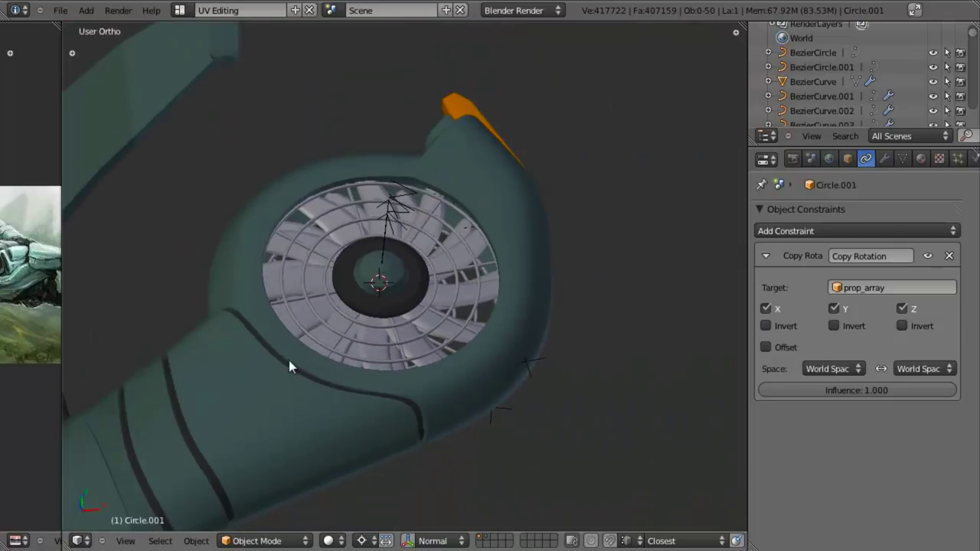
- In top view, select the geo_body_mid object containing the round bolted cover at the middle of the body
shift+middle_drag(195, 392, 510, 302)
scroll(446, 277, down, 3)
middle_drag(447, 277, 224, 319)
scroll(435, 374, up, 2)
key(KP_7)
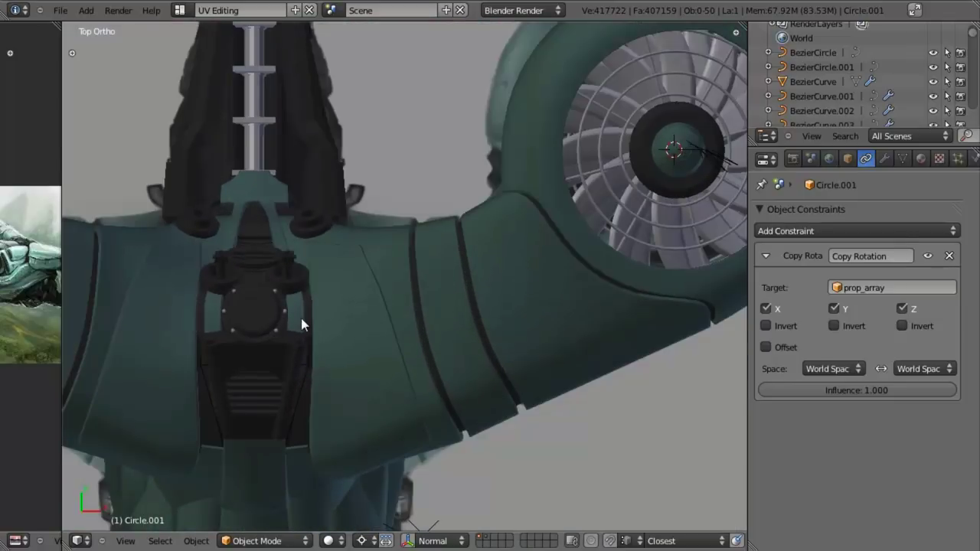
right_click(284, 313)
key(z)
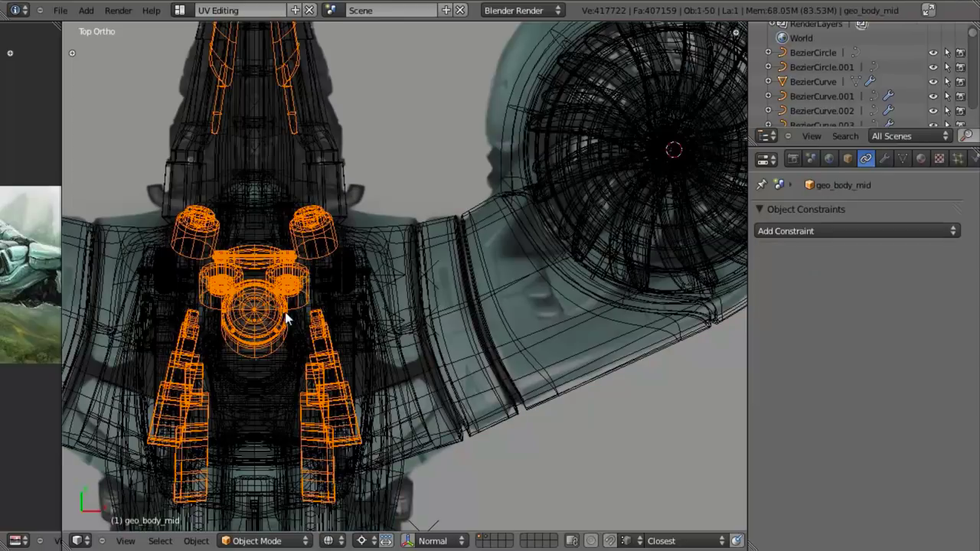
right_click(288, 315)
shift+middle_drag(361, 320, 376, 314)
scroll(377, 320, up, 4)
right_click(388, 287)
right_click(380, 289)
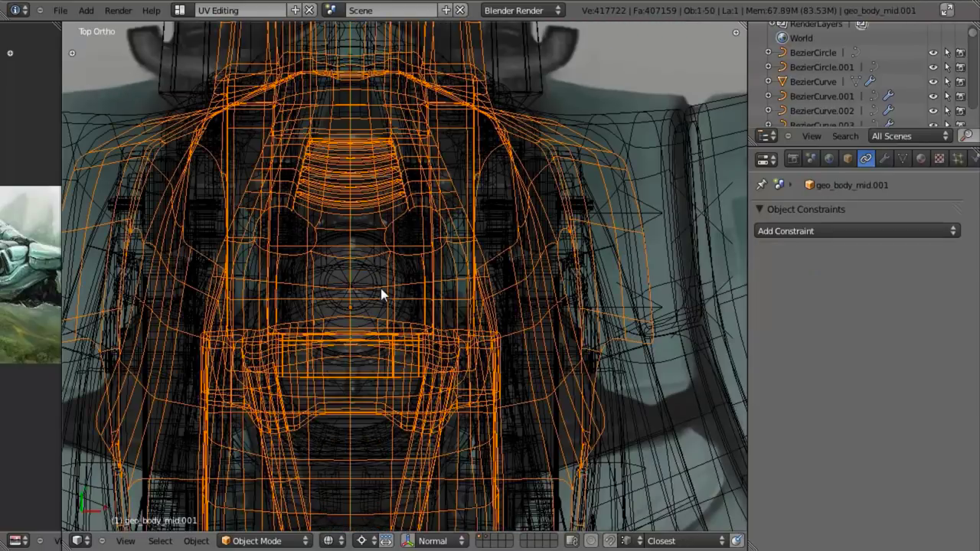
right_click(381, 289)
- Duplicate the round cover's outermost side bolt in place and separate the copy into its own object
key(z)
scroll(411, 317, up, 2)
key(Tab)
scroll(429, 299, up, 2)
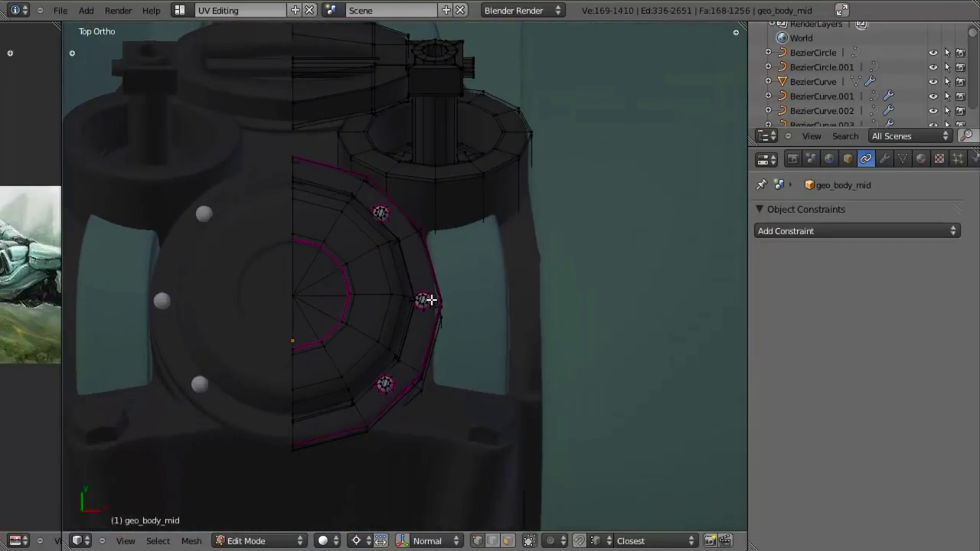
key(l)
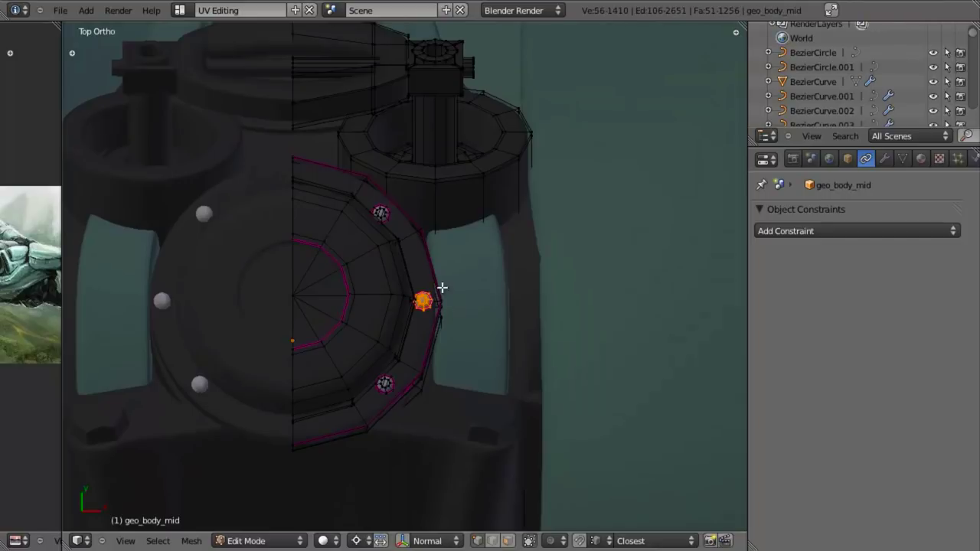
key(shift+d)
right_click(442, 287)
key(p)
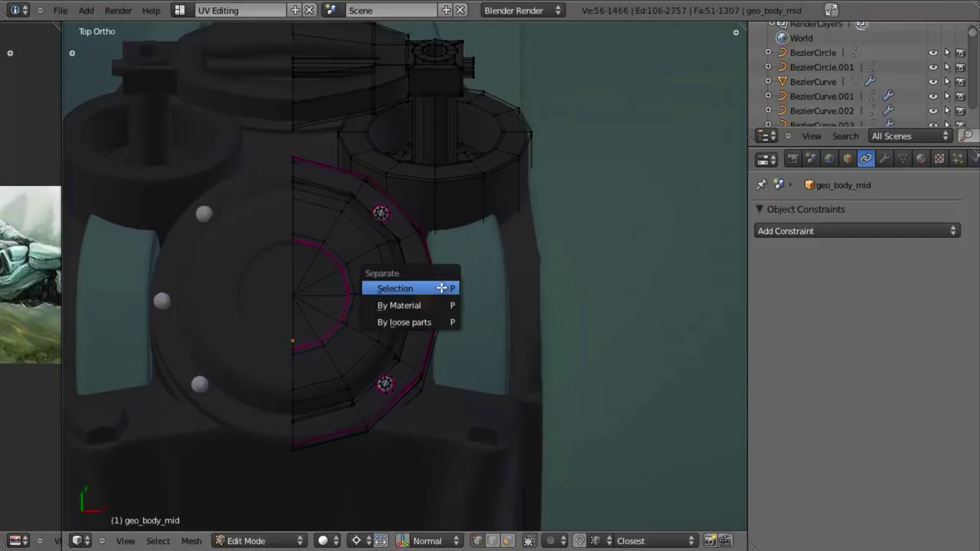
click(442, 288)
- In Object Mode, select the newly separated bolt object geo_body_mid.014 on the round cover, using wireframe to pick it
key(Tab)
key(z)
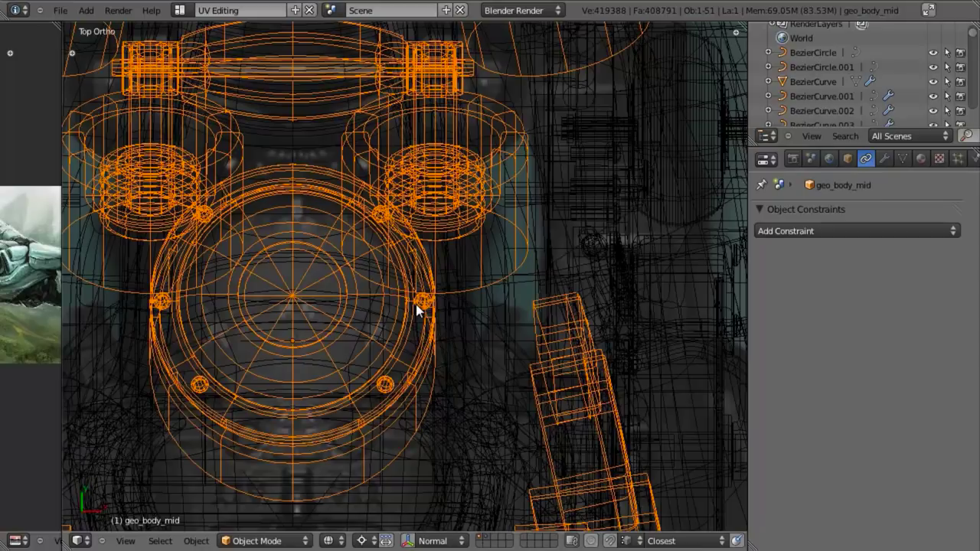
click(425, 303)
key(z)
scroll(426, 345, down, 7)
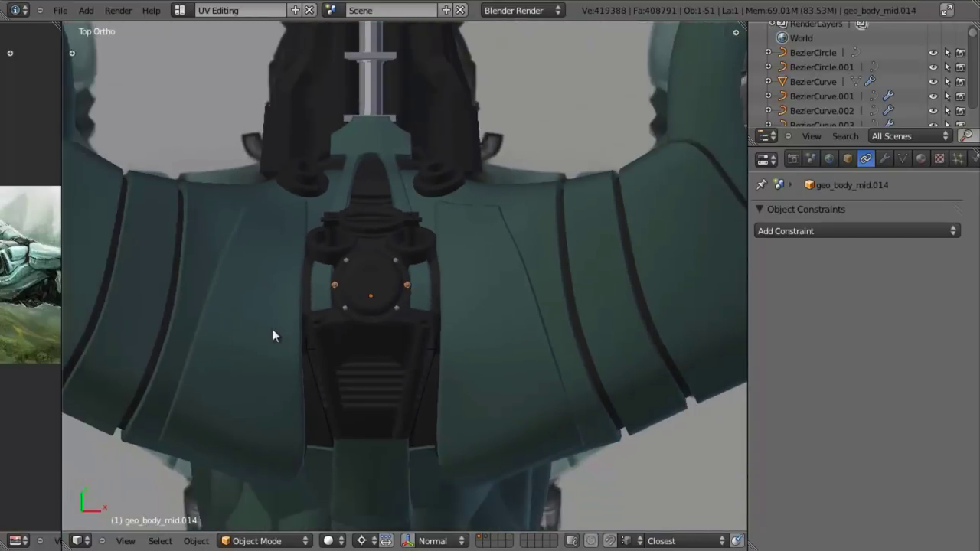
shift+middle_drag(272, 329, 81, 378)
key(Tab)
scroll(353, 358, down, 3)
scroll(256, 345, up, 4)
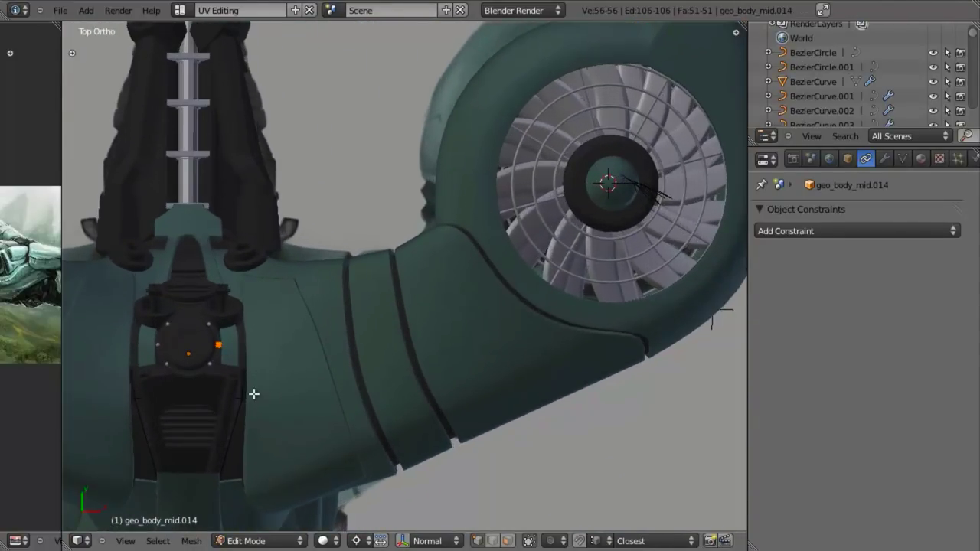
key(Tab)
key(g)
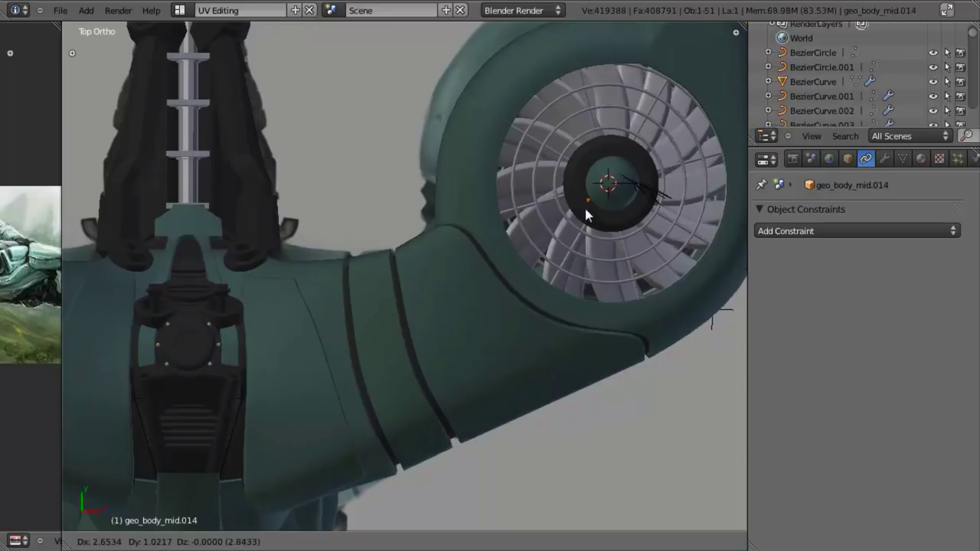
right_click(596, 194)
- Snap the separated bolt object to the 3D cursor at the centre of the engine fan
key(shift+s)
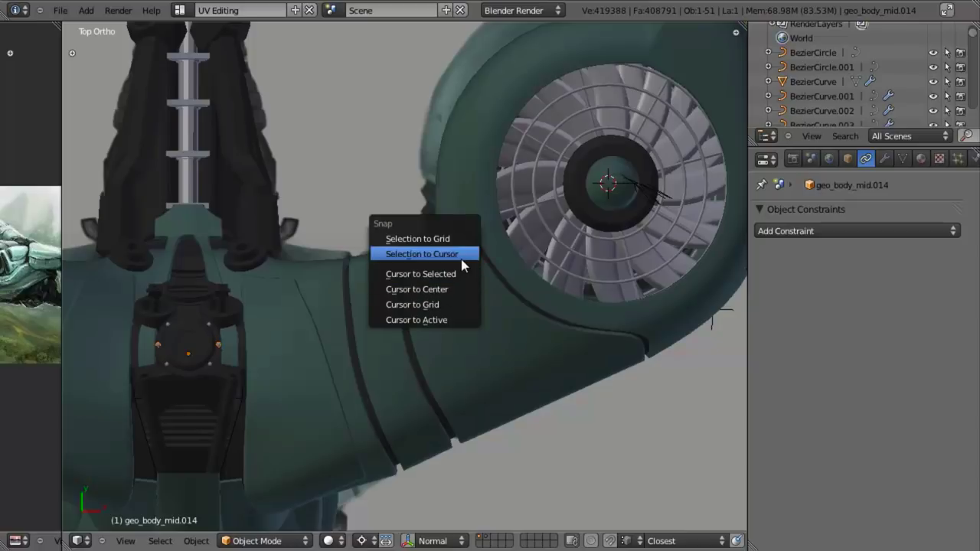
click(459, 255)
key(KP_Decimal)
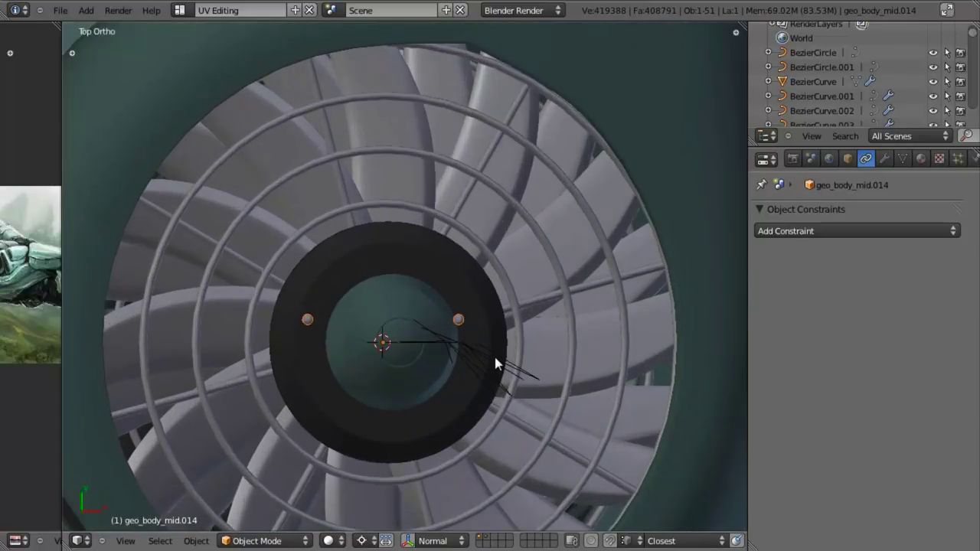
scroll(499, 358, up, 2)
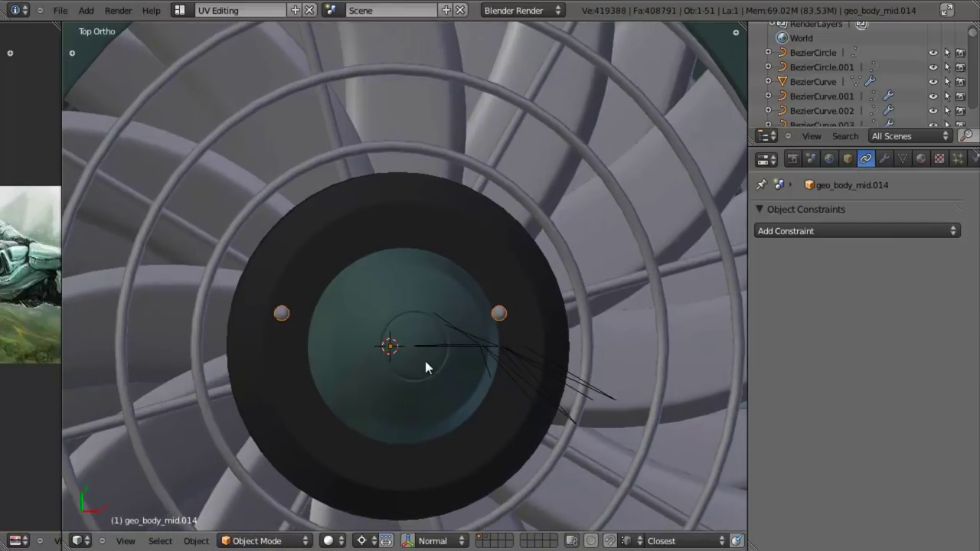
scroll(425, 361, down, 3)
- In right view, isolate the bolt object and move its entire mesh down about 0.37 along the global Z axis
key(KP_3)
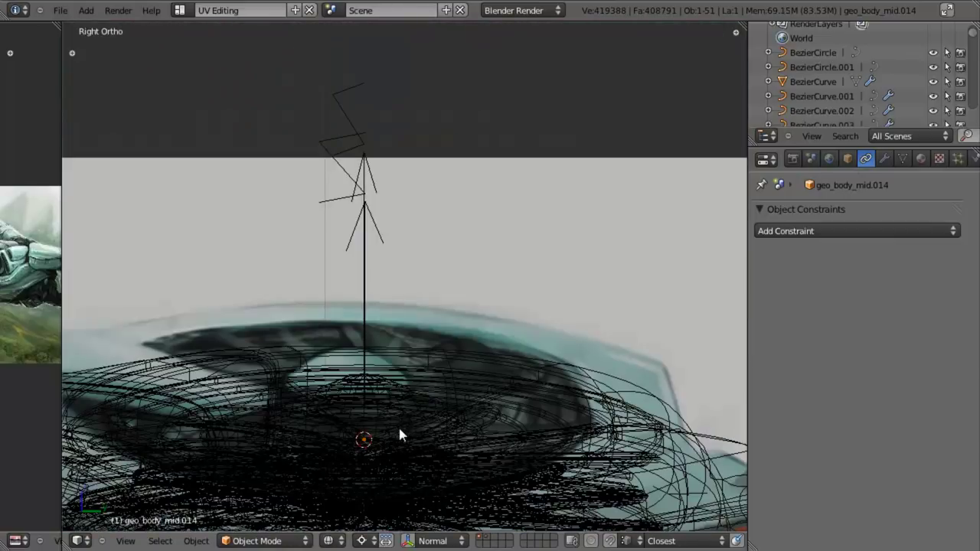
scroll(399, 433, down, 4)
key(KP_Divide)
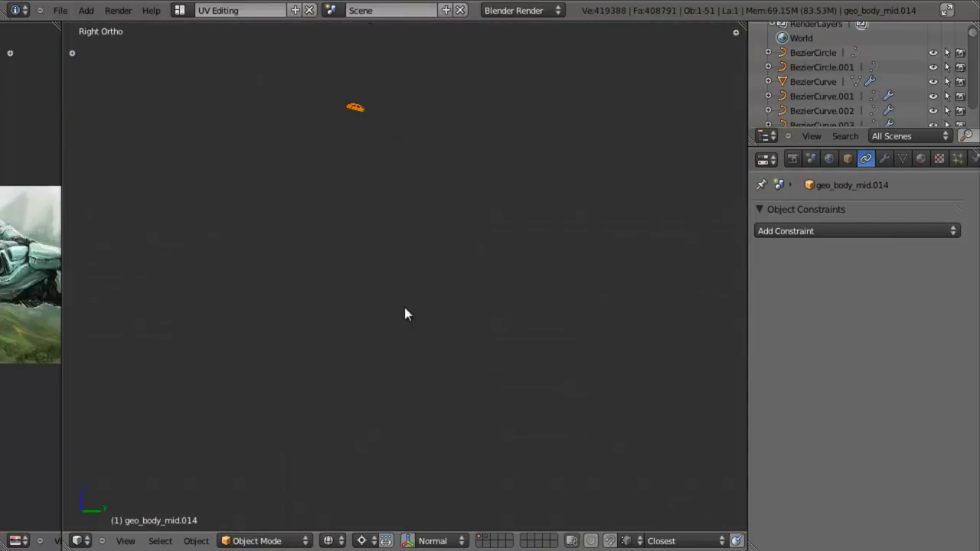
key(Tab)
key(a)
key(g)
key(z)
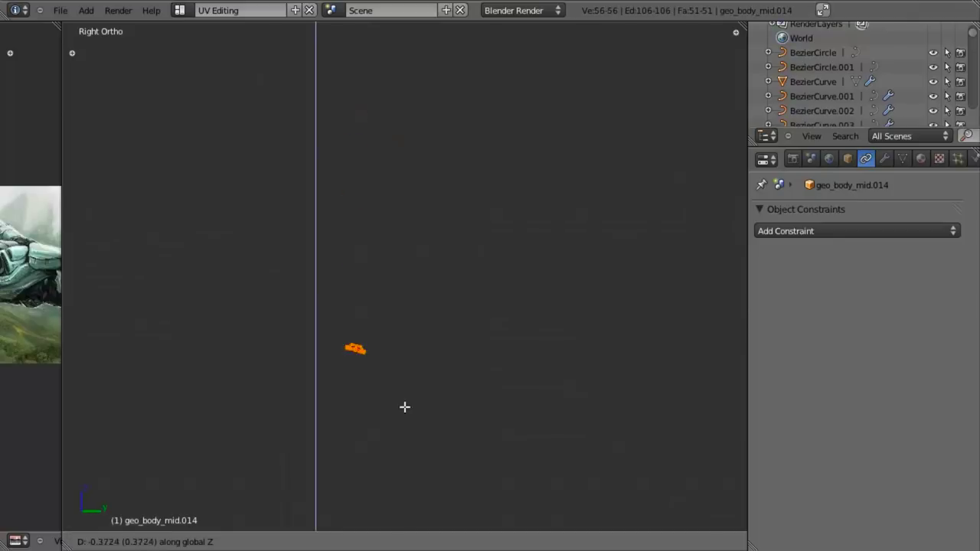
click(404, 406)
- Lower the bolt mesh further along the Z axis toward the fan hub and bring the rest of the model back into view
scroll(403, 398, down, 4)
shift+middle_drag(392, 291, 401, 186)
key(g)
key(z)
click(410, 418)
shift+middle_drag(412, 423, 417, 199)
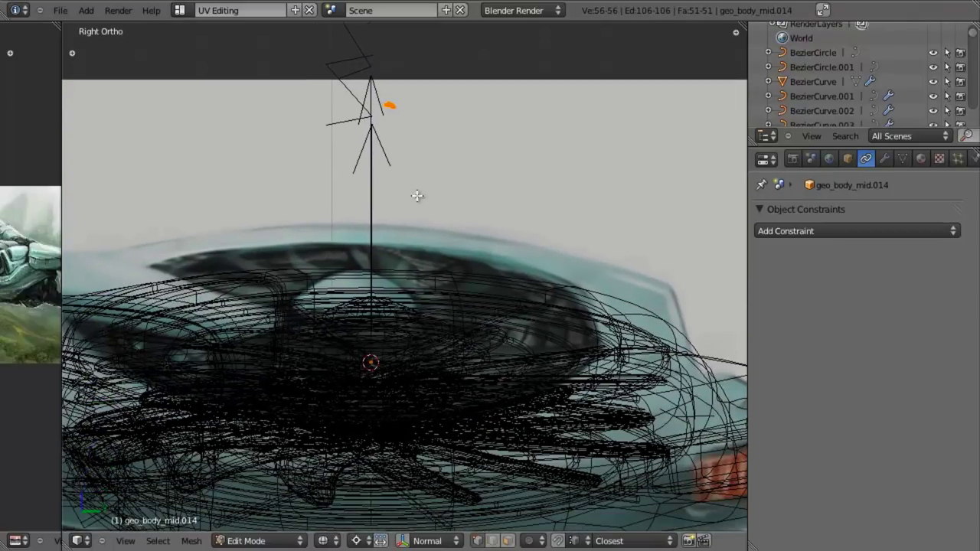
- Lower the bolt mesh along the global Z axis toward the fan hub
key(g)
key(z)
click(407, 437)
key(z)
mouse_move(410, 329)
middle_down()
mouse_move(427, 372)
mouse_move(474, 401)
middle_up()
key(g)
key(z)
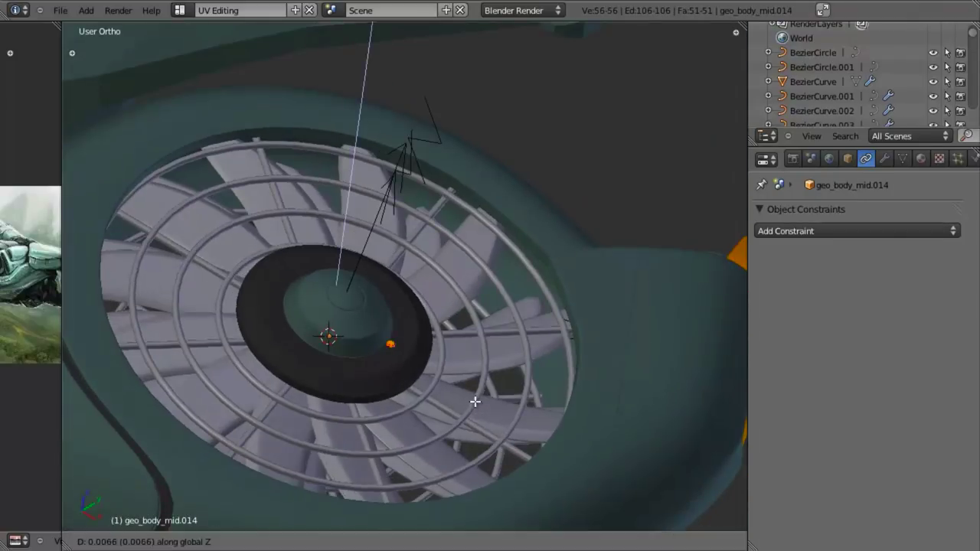
click(475, 398)
key(KP_3)
scroll(474, 397, up, 3)
scroll(473, 395, up, 5)
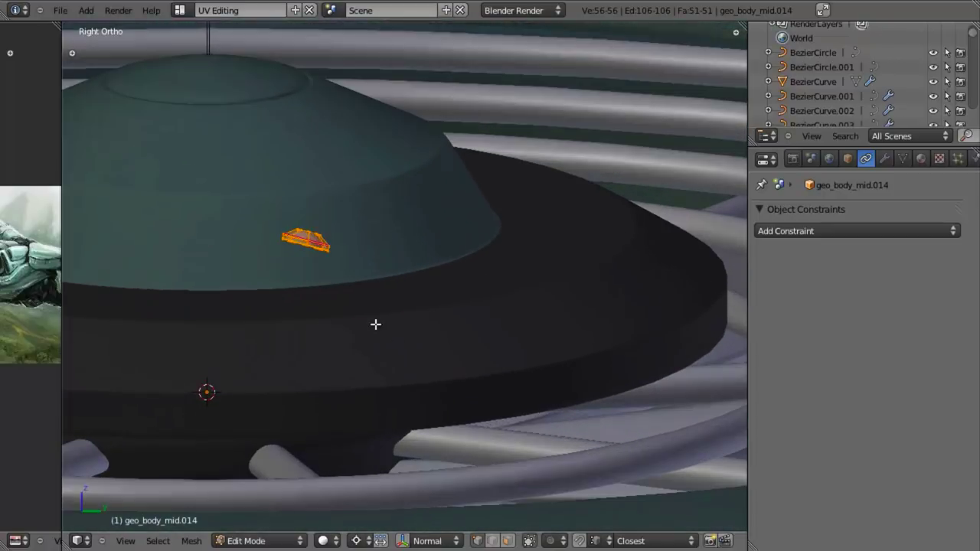
key(g)
right_click(448, 331)
scroll(412, 275, up, 2)
shift+middle_drag(213, 275, 287, 243)
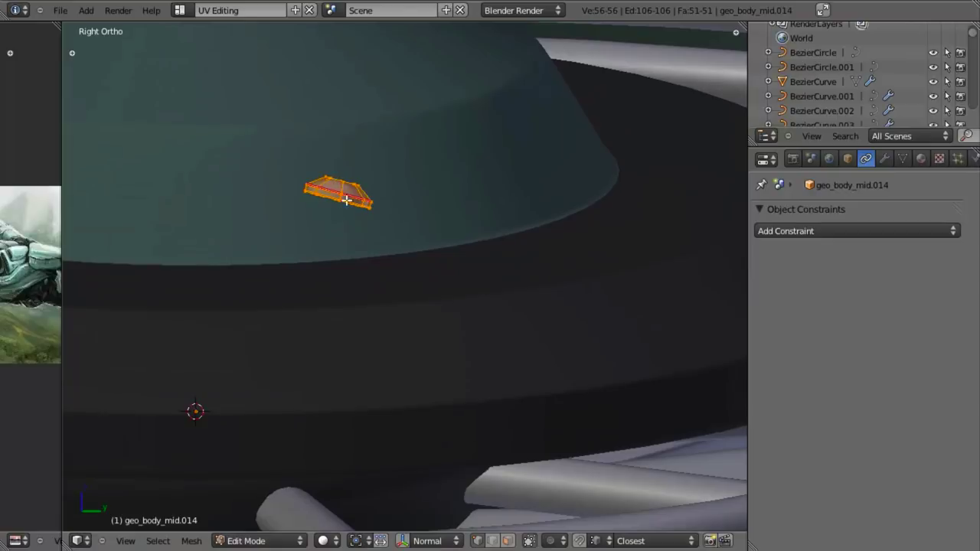
scroll(394, 268, down, 3)
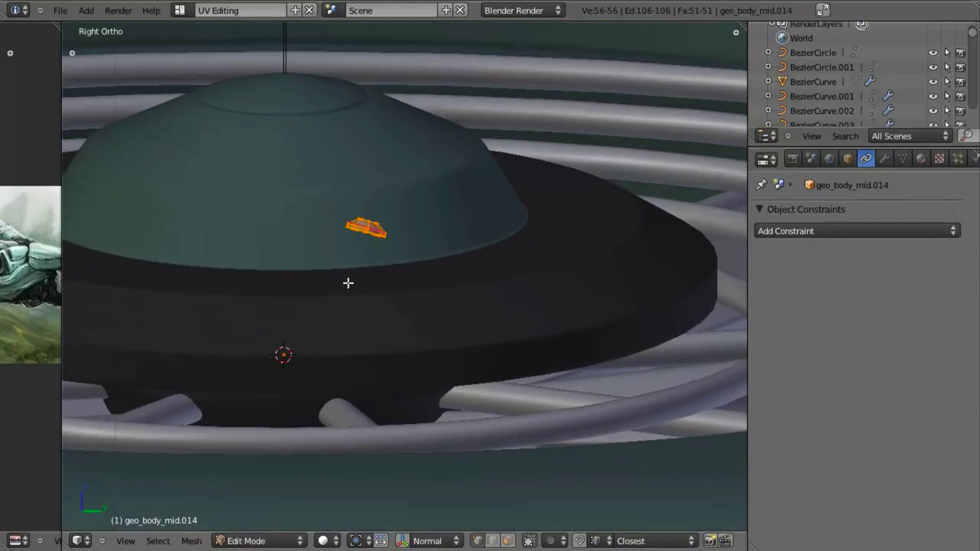
- Remove the Mirror modifier from the bolt and set the object's origin to its geometry
click(884, 158)
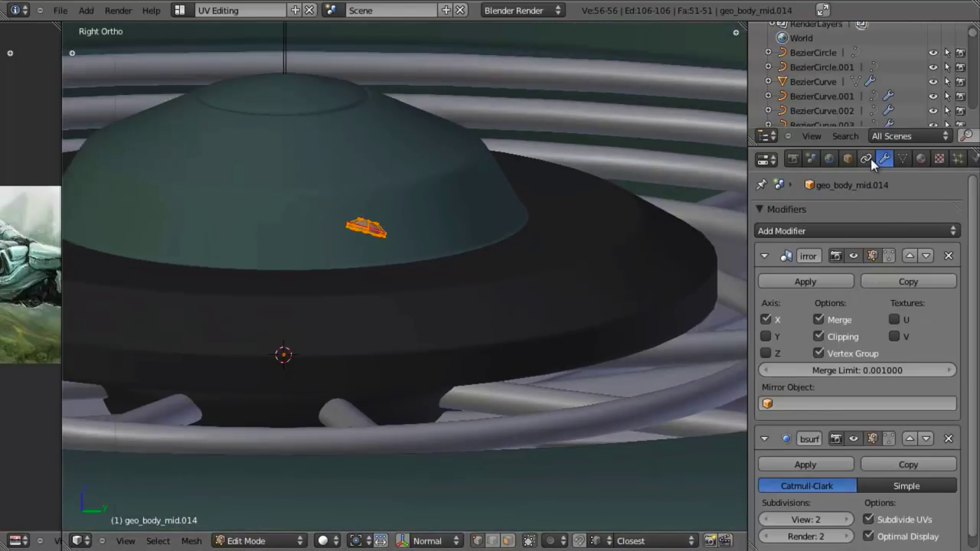
click(949, 256)
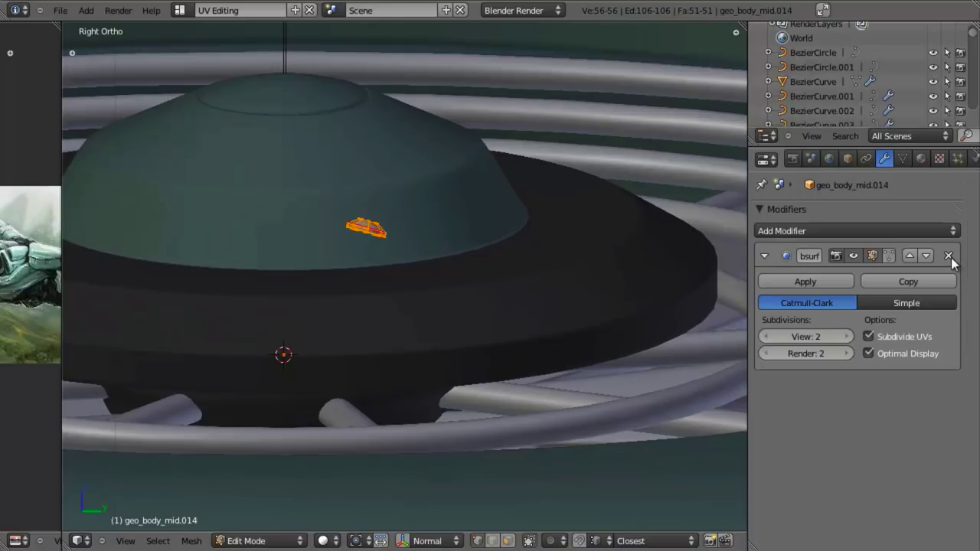
middle_drag(360, 253, 401, 309)
key(Tab)
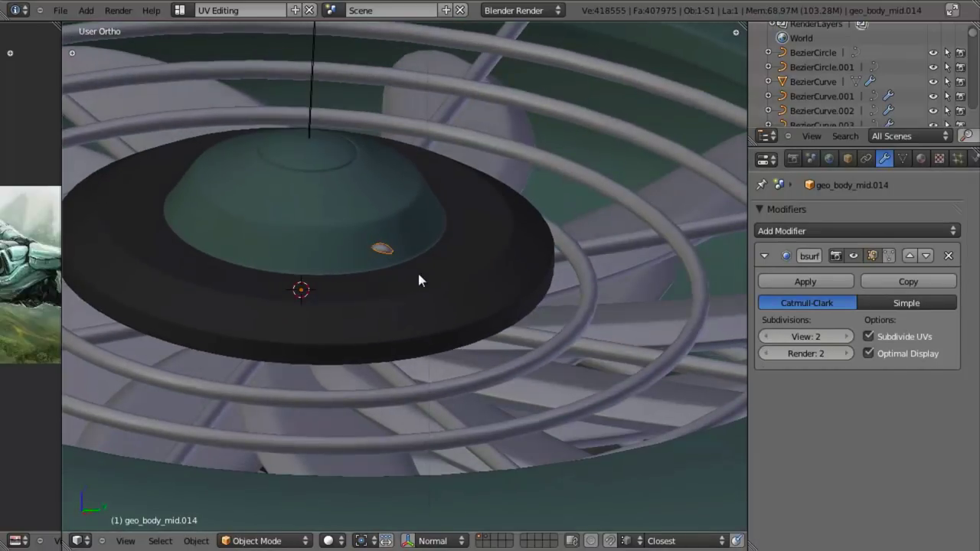
key(shift+s)
key(ctrl+alt+shift+c)
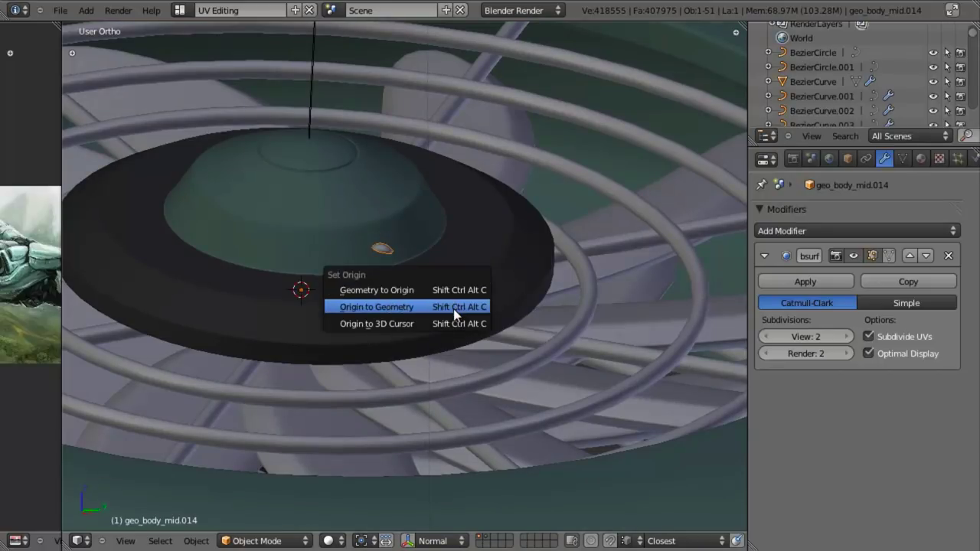
click(454, 308)
- Rotate the whole bolt mesh about -14.9 degrees in the right view so its base lies level
middle_drag(343, 301, 341, 338)
key(KP_3)
scroll(383, 313, up, 4)
shift+middle_drag(424, 256, 510, 387)
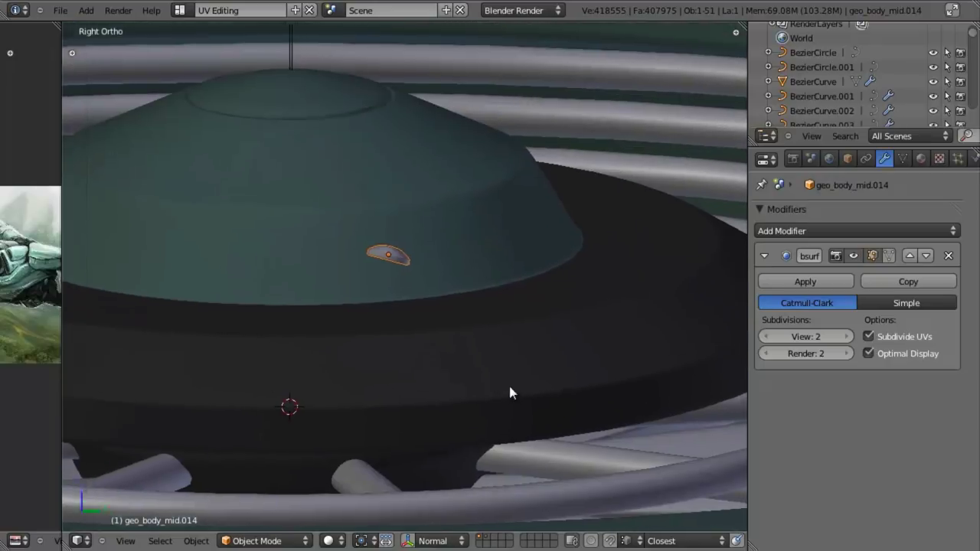
scroll(465, 385, up, 4)
key(Tab)
scroll(482, 322, up, 4)
key(r)
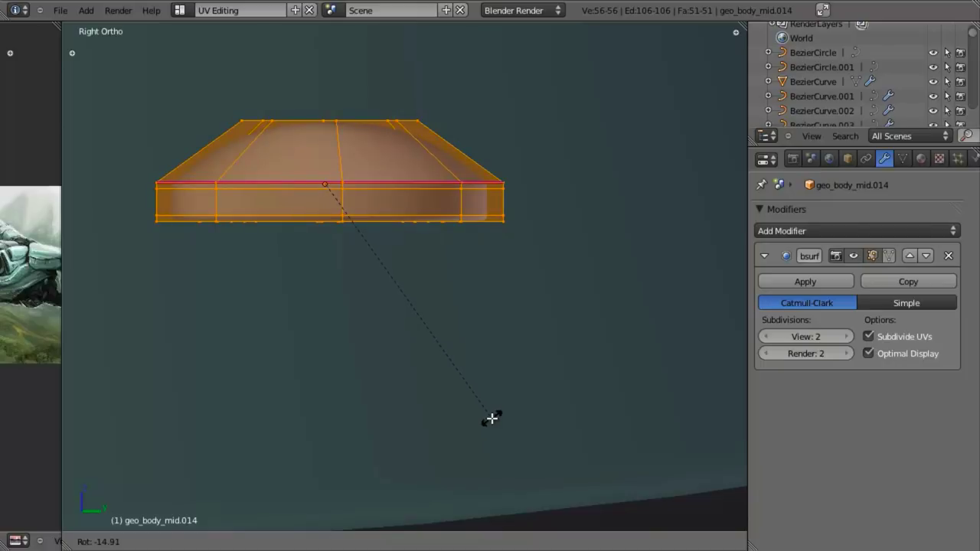
click(492, 418)
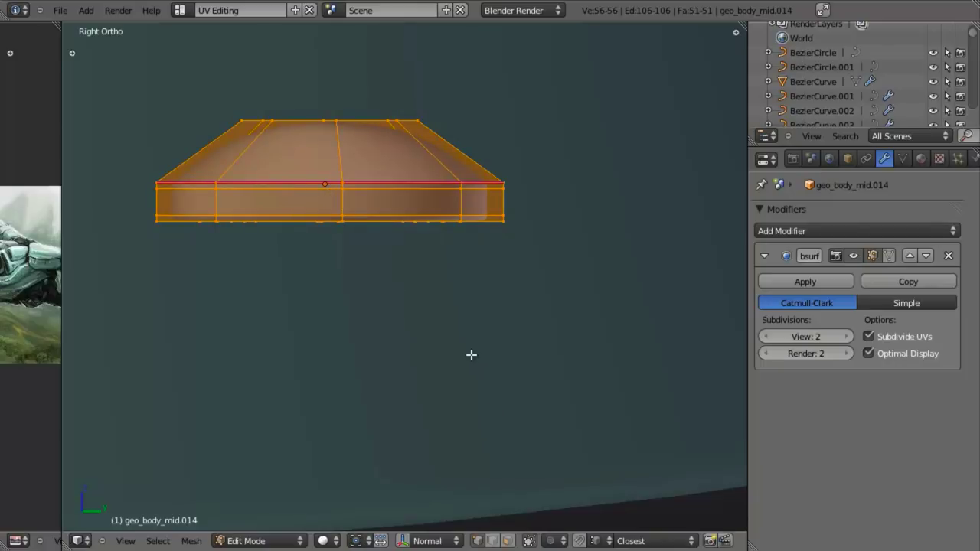
- Rotate the bolt mesh about 4 degrees around its normal Z axis and return to Object Mode
scroll(490, 306, up, 4)
scroll(597, 268, down, 2)
key(r)
key(z)
key(z)
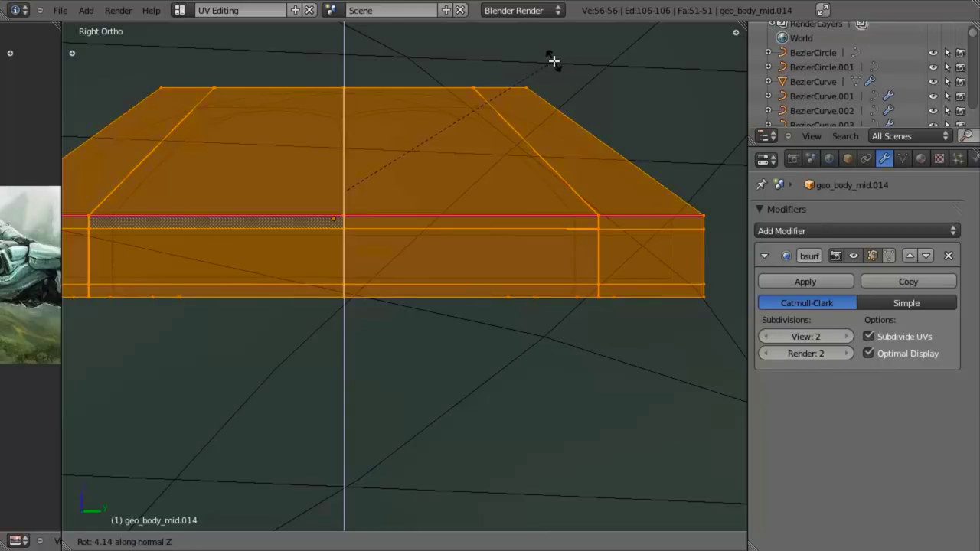
click(558, 74)
scroll(544, 190, down, 5)
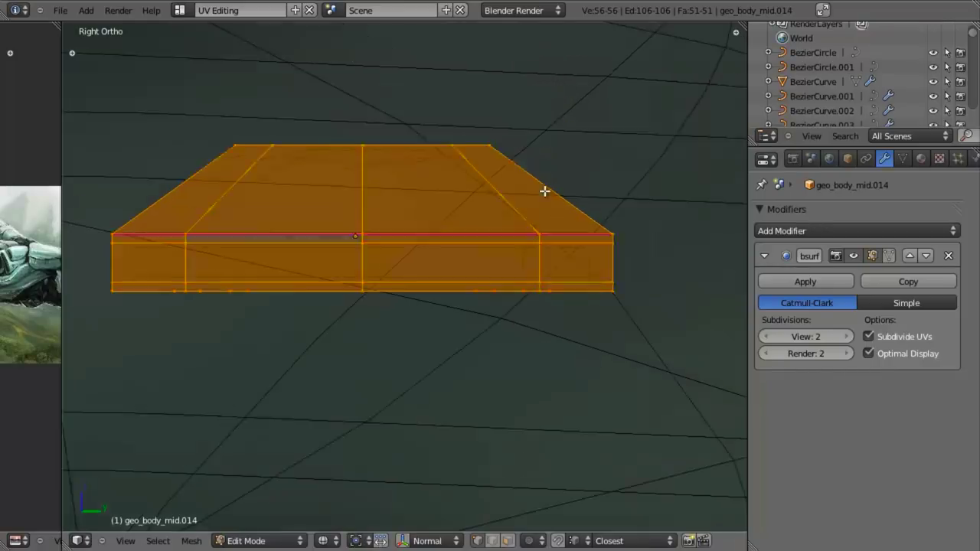
key(x)
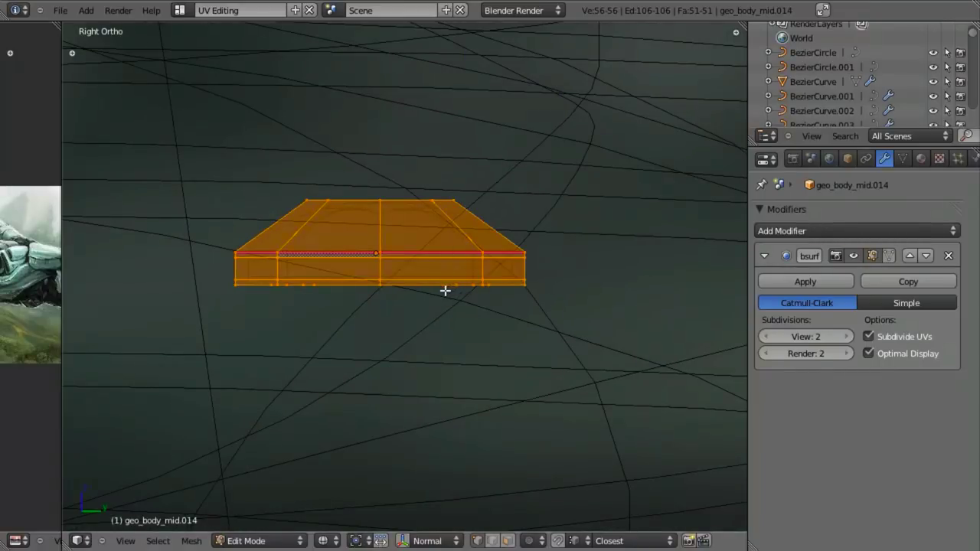
scroll(452, 283, down, 10)
key(Tab)
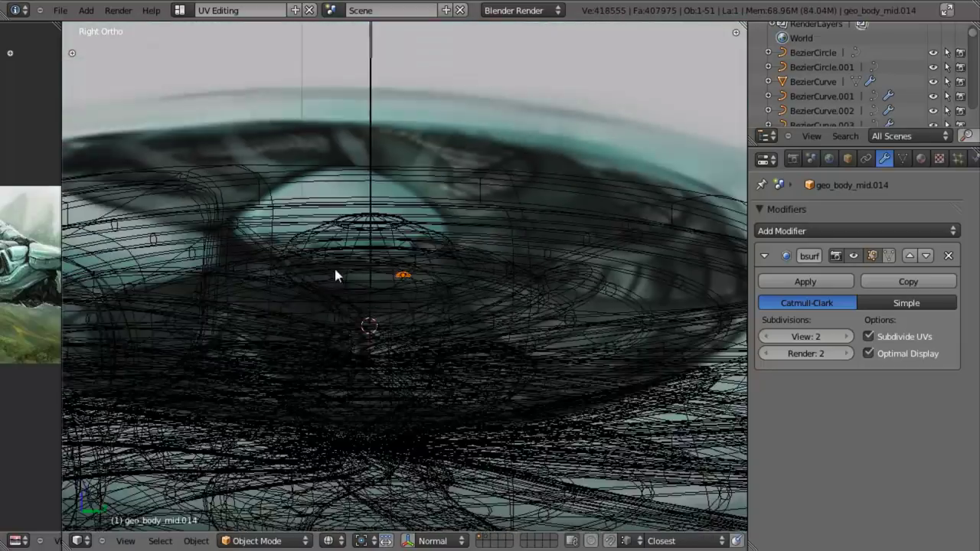
- Snap the bolt object to the 3D cursor at the fan hub's centre
middle_drag(336, 275, 428, 398)
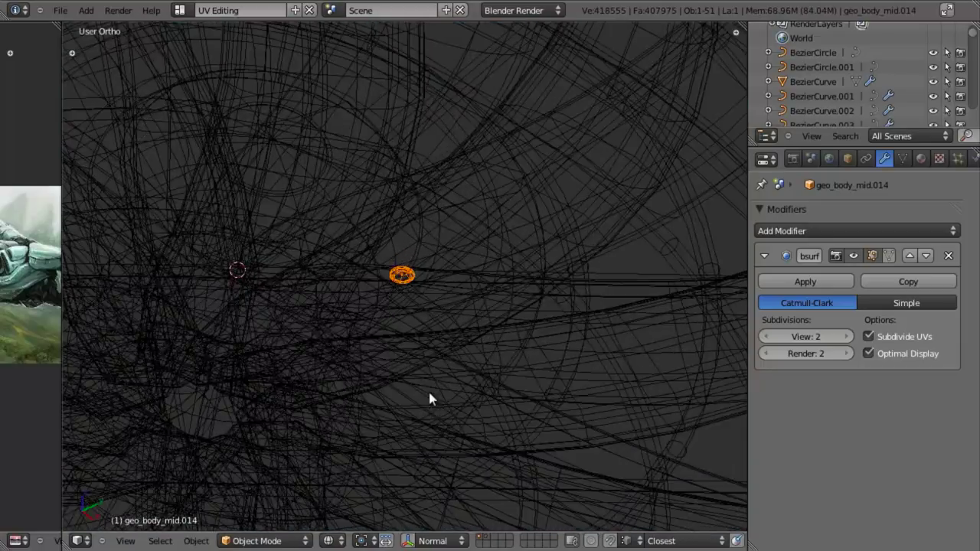
middle_drag(417, 281, 405, 350)
key(shift+s)
click(425, 287)
key(KP_1)
scroll(396, 332, up, 4)
- Move the bolt's mesh about 0.23 outward along global X in Edit Mode and raise it along Z
key(Tab)
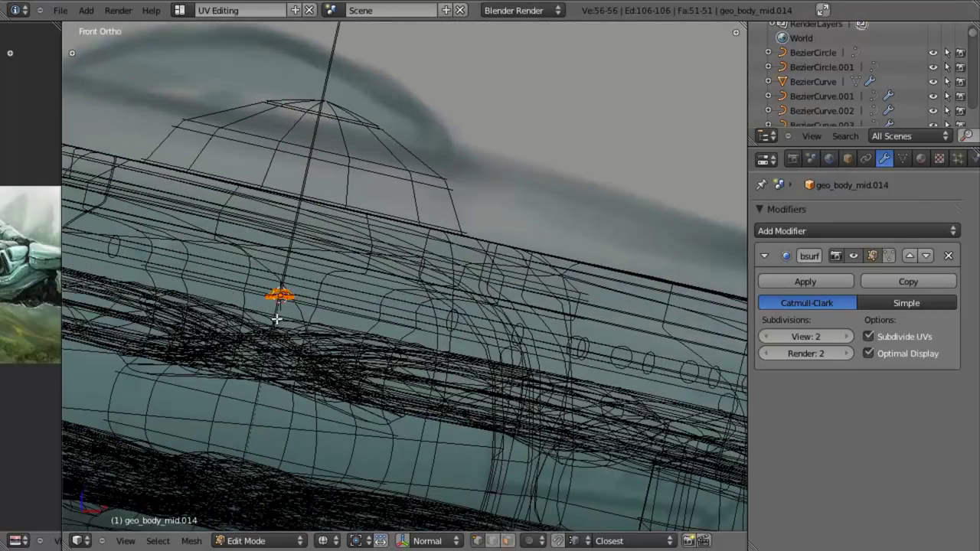
key(g)
key(x)
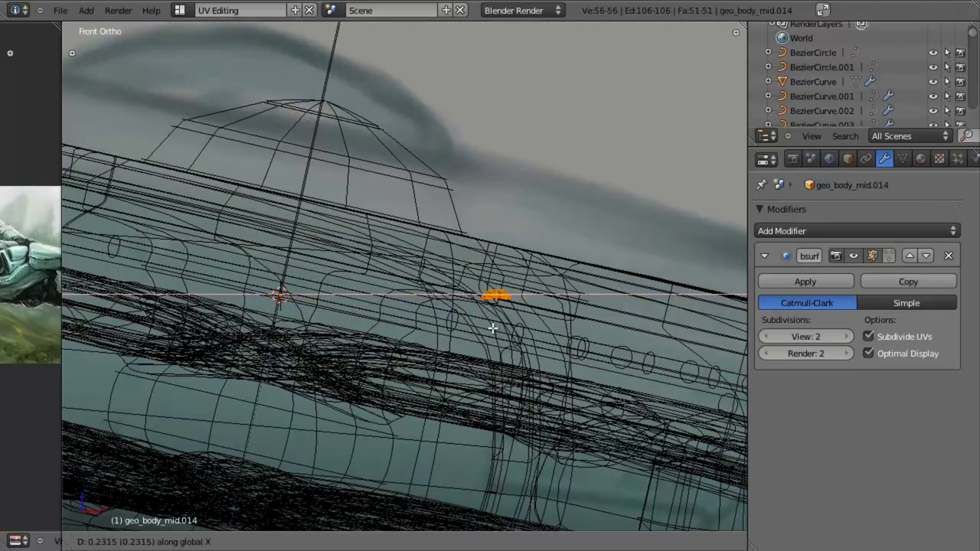
key(z)
click(500, 264)
key(Tab)
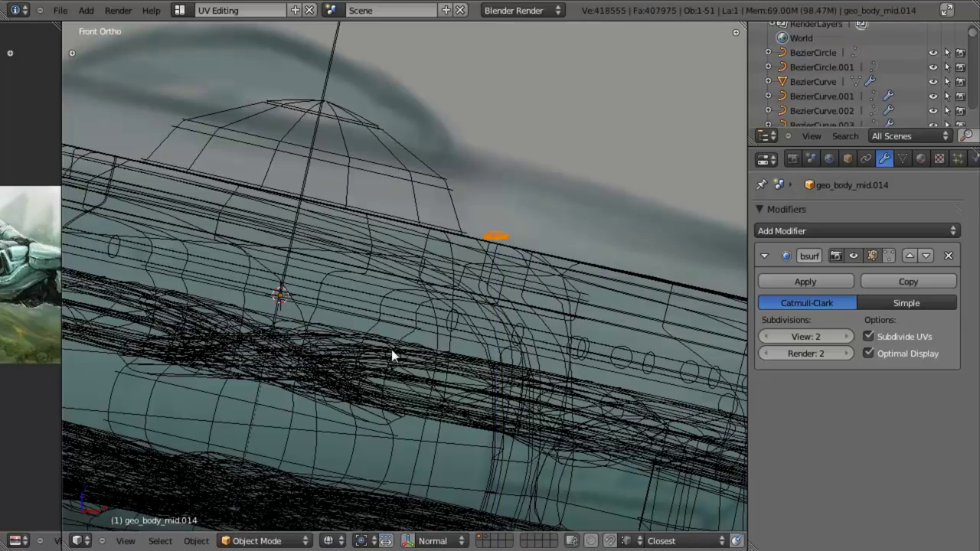
- Raise the bolt object along global Z, and lower its mesh along Z in Edit Mode to sit below the origin's height
key(g)
key(z)
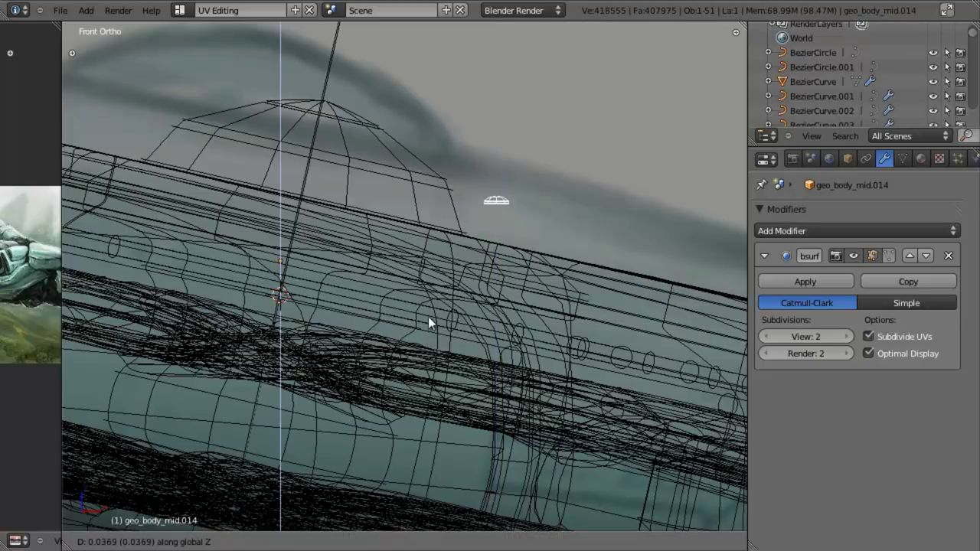
click(433, 287)
key(Tab)
key(g)
key(z)
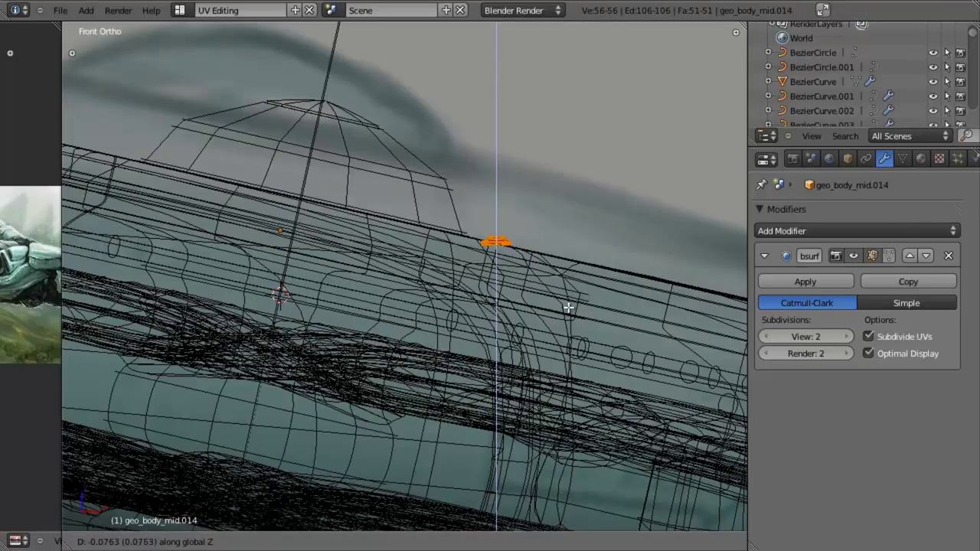
click(573, 322)
- Add a Copy Rotation constraint to the bolt with prop_array as its target
click(867, 159)
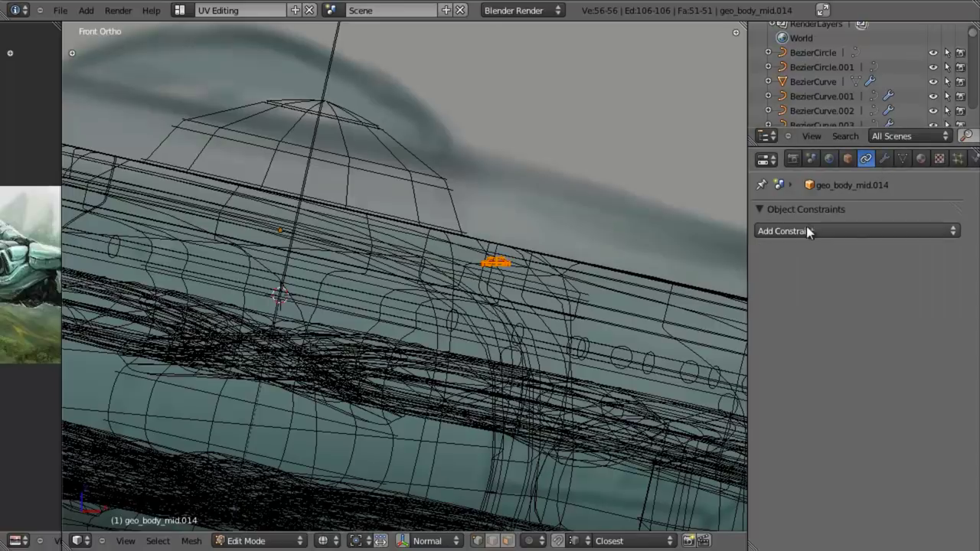
click(806, 229)
click(694, 280)
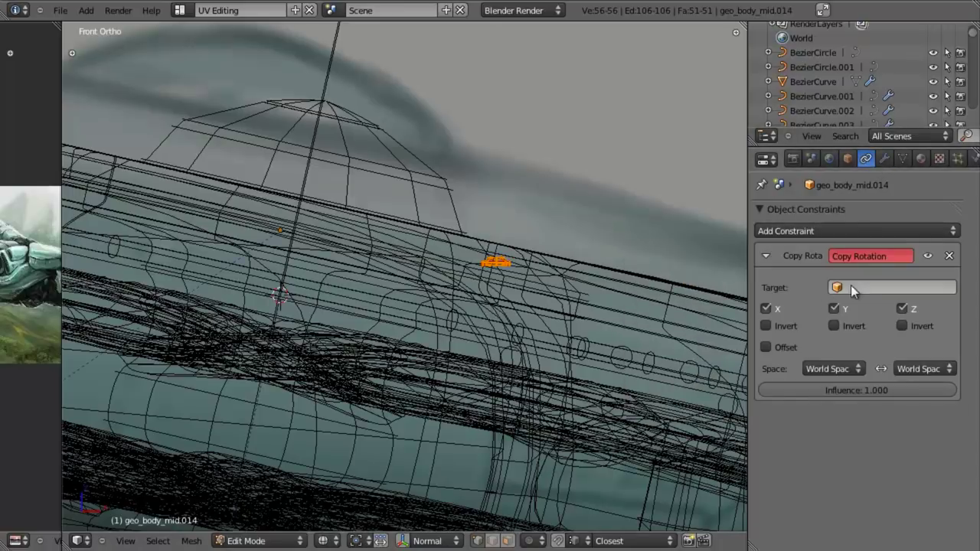
click(860, 288)
text(pro)
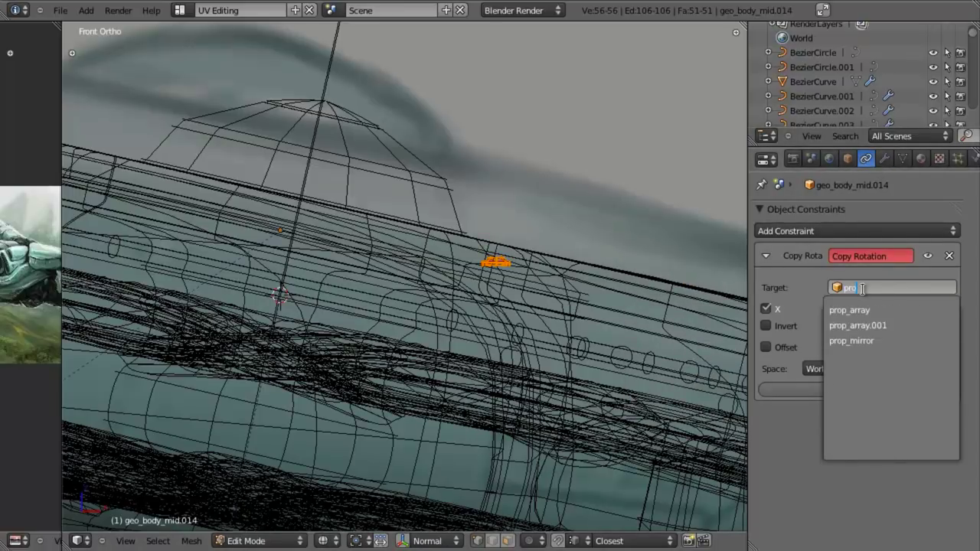
key(Down)
key(Down)
key(Up)
key(Return)
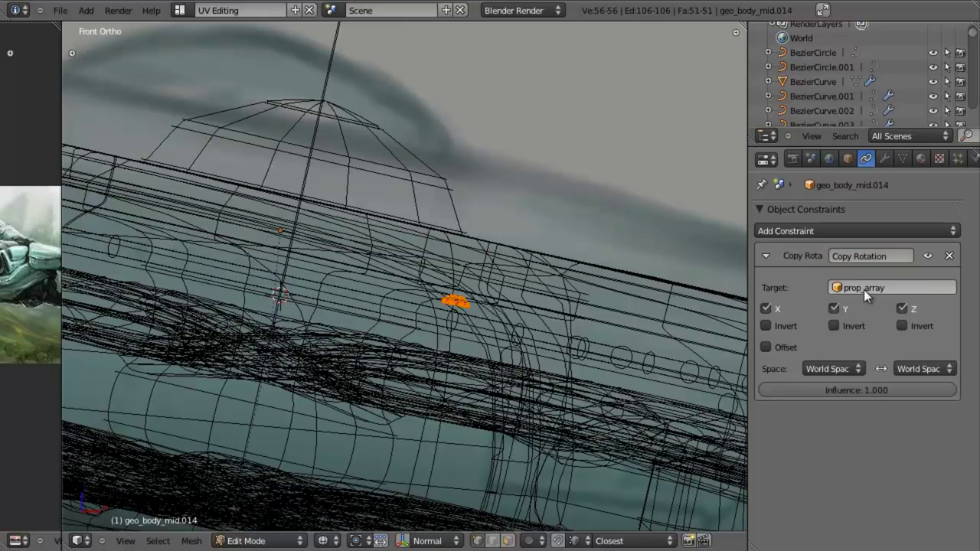
- Move the bolt mesh along its normal Z axis until it rests on the dark ring around the hub dome
key(g)
key(z)
key(z)
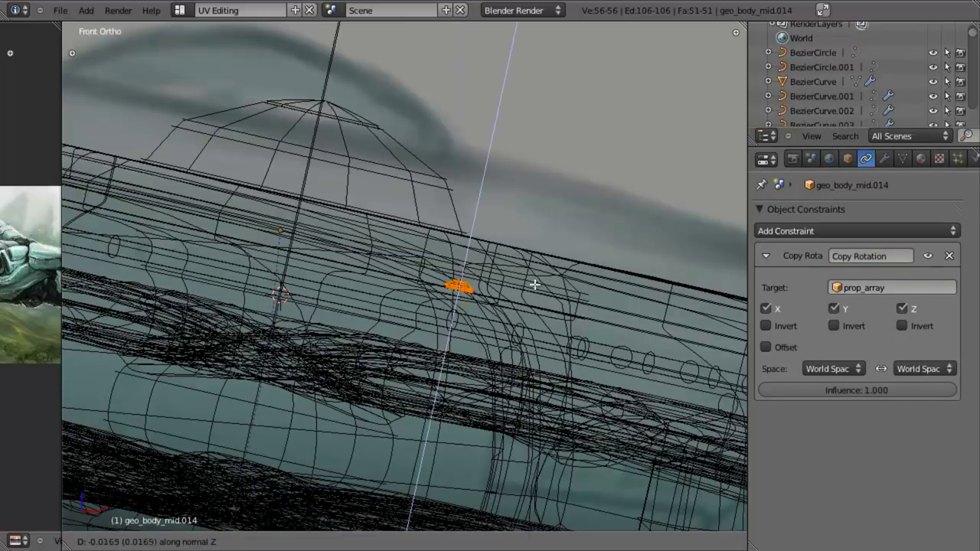
click(553, 245)
key(z)
middle_drag(423, 252, 595, 283)
key(g)
key(z)
key(z)
click(597, 283)
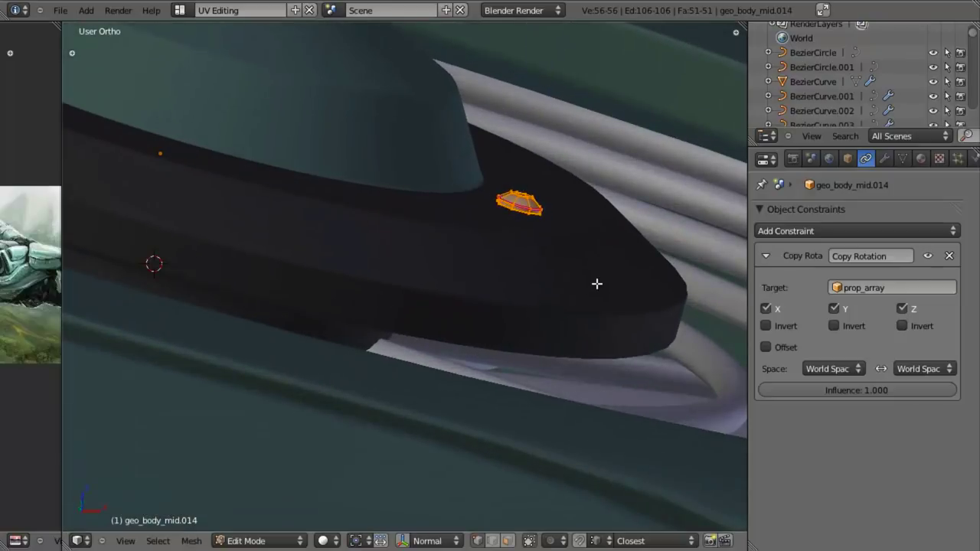
- Test a lower Copy Rotation influence from the top view, restore it to 1.000 and disable the constraint
scroll(597, 284, down, 4)
key(KP_7)
scroll(472, 358, down, 3)
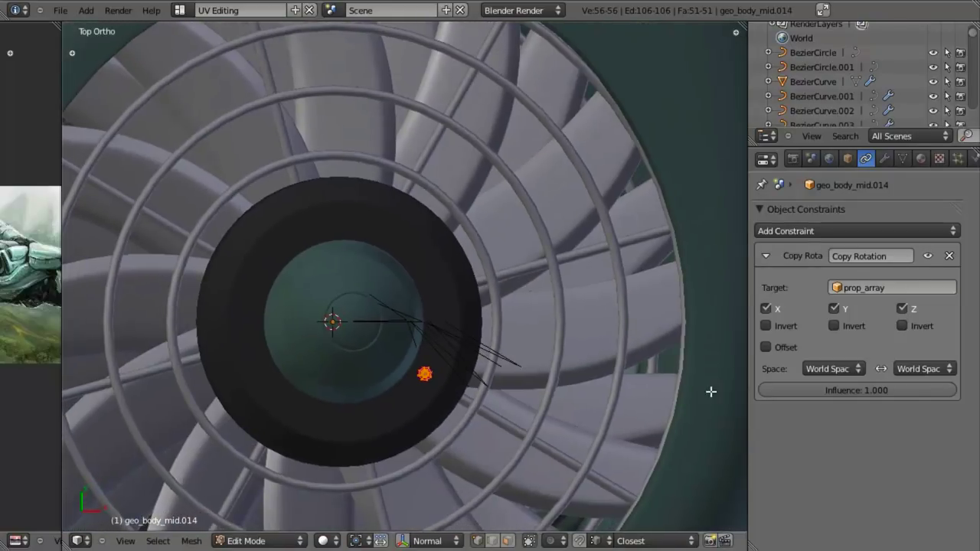
key(Tab)
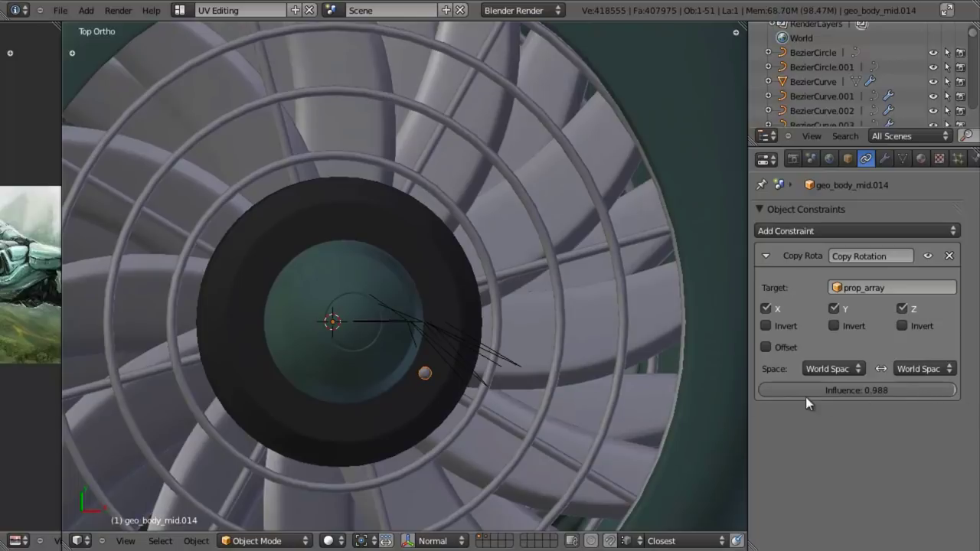
drag(921, 392, 356, 382)
scroll(398, 361, up, 3)
key(Tab)
scroll(426, 404, down, 3)
key(z)
shift+middle_drag(424, 374, 490, 368)
key(z)
drag(804, 390, 979, 382)
click(926, 257)
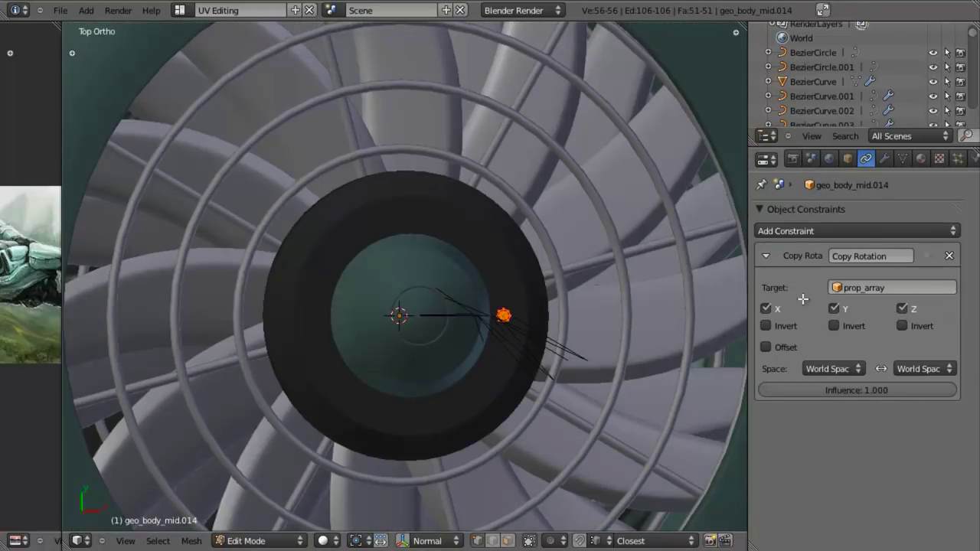
- Spin the bolt mesh around the 3D cursor in the top view with 9 steps over 90 degrees
shift+middle_drag(441, 339, 480, 354)
key(z)
scroll(493, 343, up, 2)
scroll(509, 347, down, 2)
scroll(518, 357, up, 2)
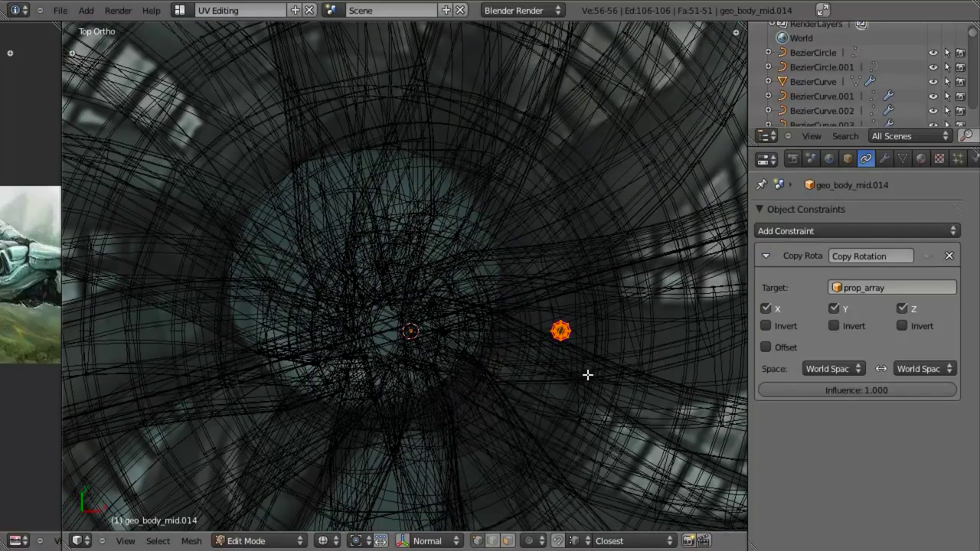
key(alt+r)
key(z)
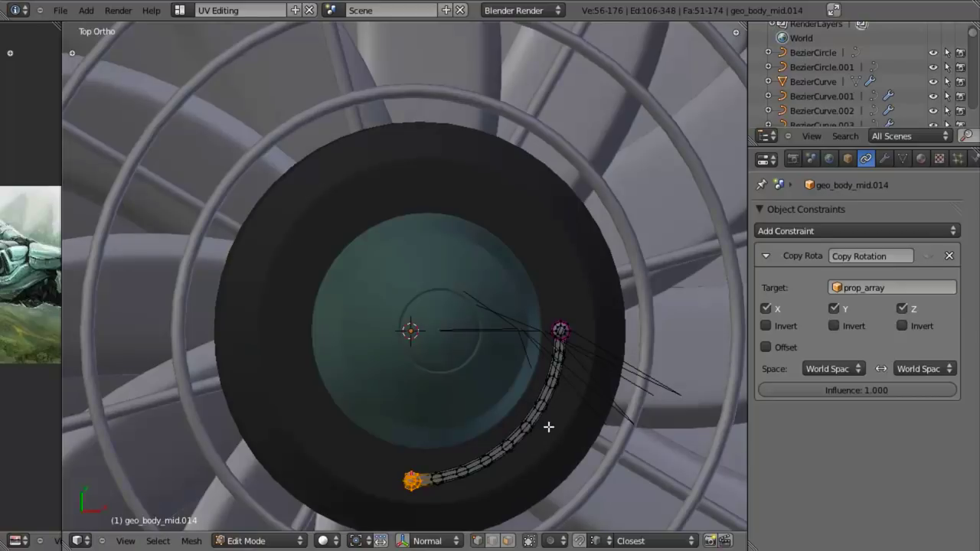
- Enable Dupli in the Spin settings to create separate bolt copies
shift+middle_drag(548, 427, 540, 344)
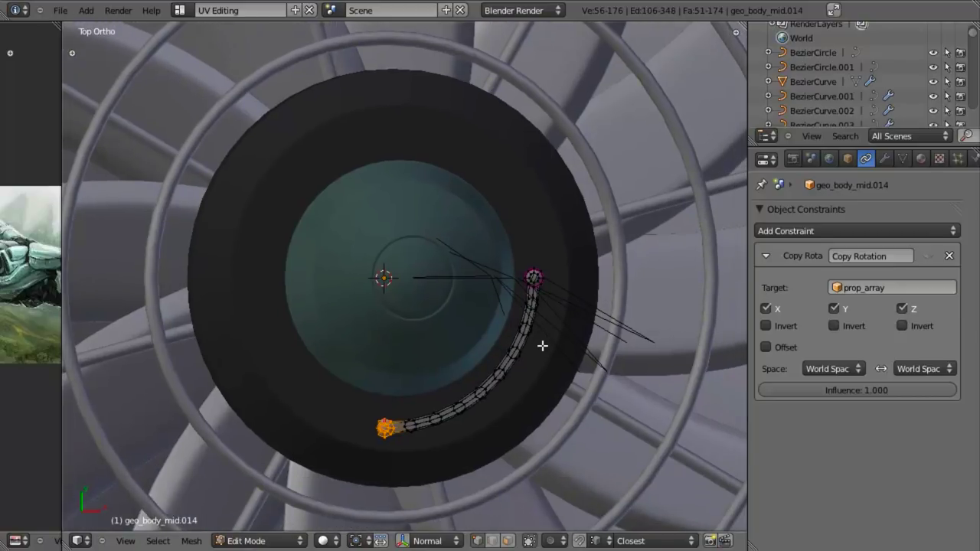
key(F6)
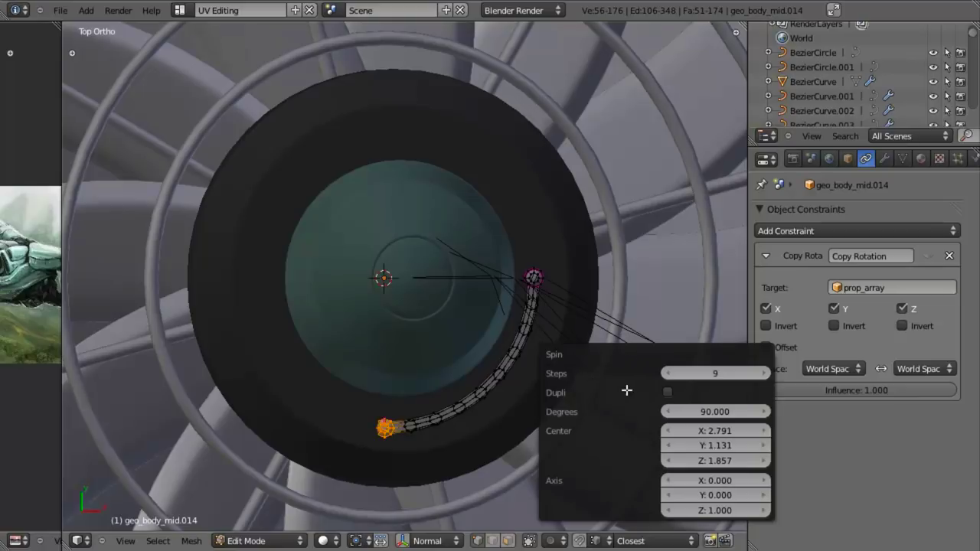
click(666, 393)
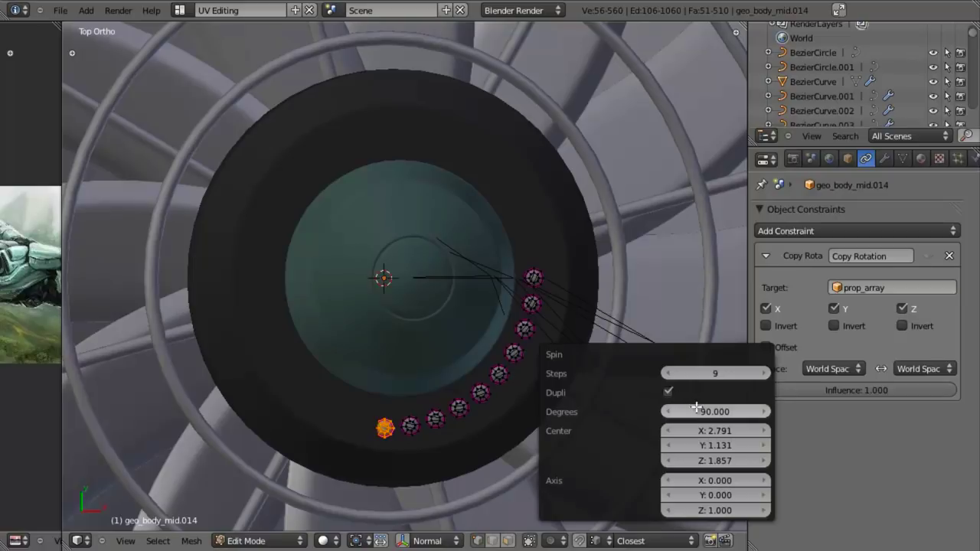
- Set the bolt's Spin to 360 degrees with 12 steps so the copies circle the whole hub
click(696, 412)
text(360)
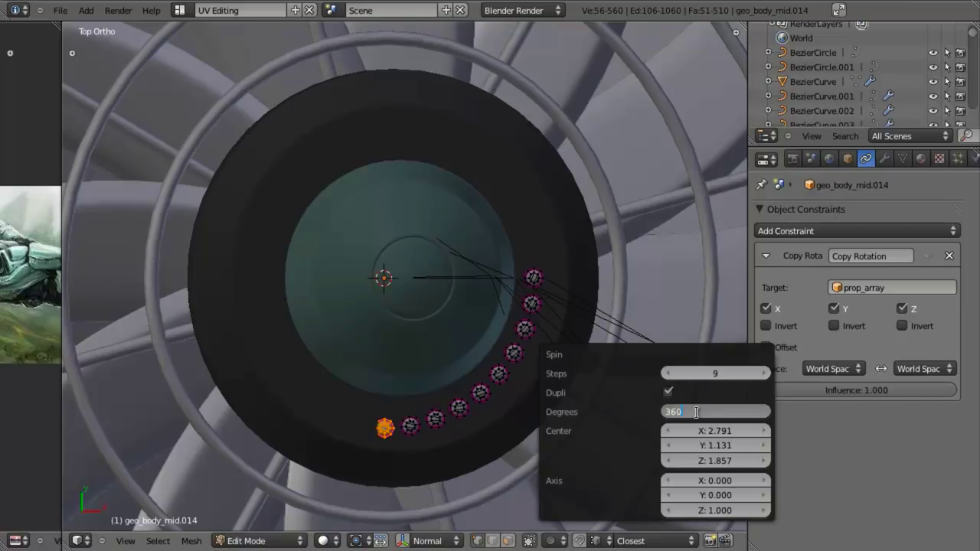
key(Return)
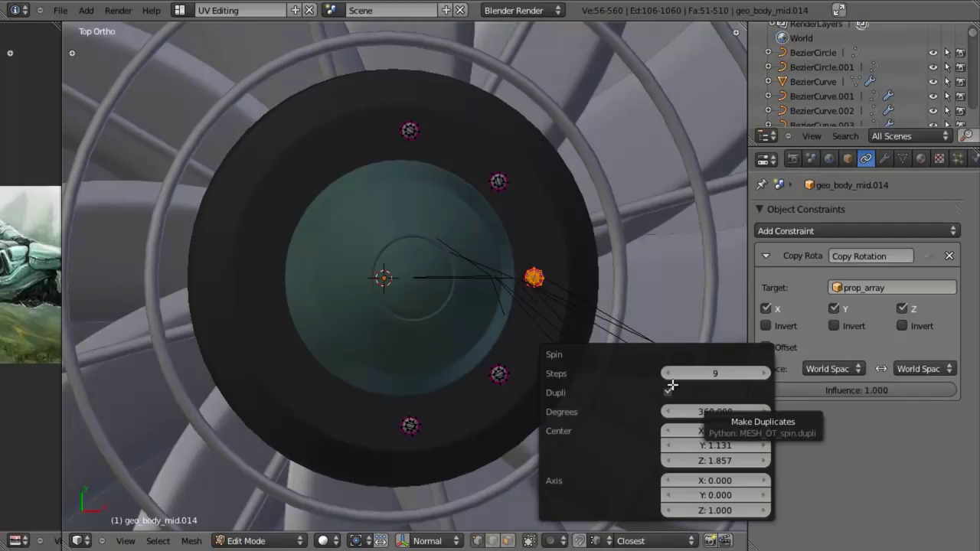
click(753, 373)
click(753, 373)
click(753, 373)
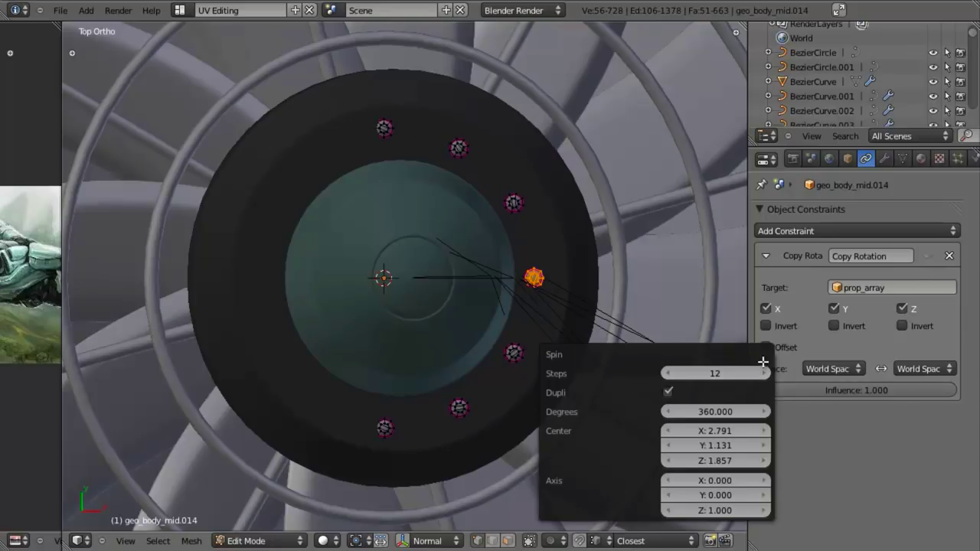
- Re-enable the bolts' Copy Rotation constraint and leave Edit Mode
key(z)
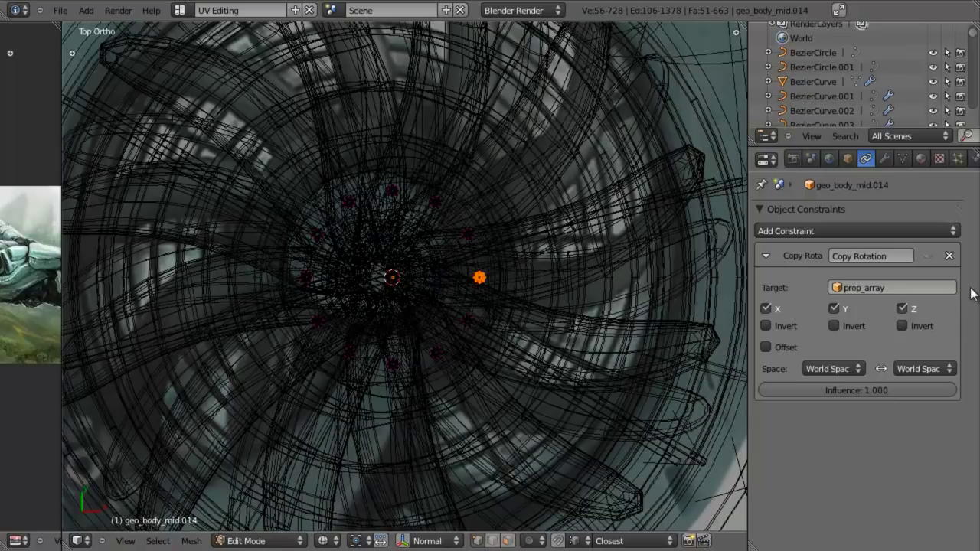
key(z)
scroll(484, 376, up, 4)
mouse_move(484, 375)
middle_down()
mouse_move(387, 396)
mouse_move(346, 334)
mouse_move(352, 322)
mouse_move(444, 400)
mouse_move(451, 283)
mouse_move(373, 317)
middle_up()
scroll(383, 303, down, 4)
scroll(444, 400, up, 2)
key(KP_7)
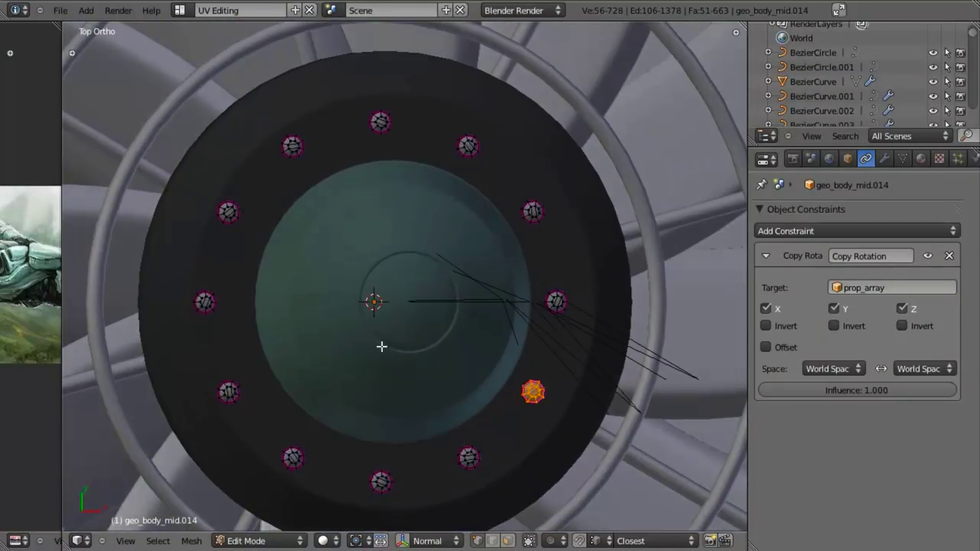
key(Tab)
- Shift the bolt ring about 0.014 along the global X axis to center it around the hub dome
scroll(382, 352, down, 3)
middle_drag(372, 410, 417, 311)
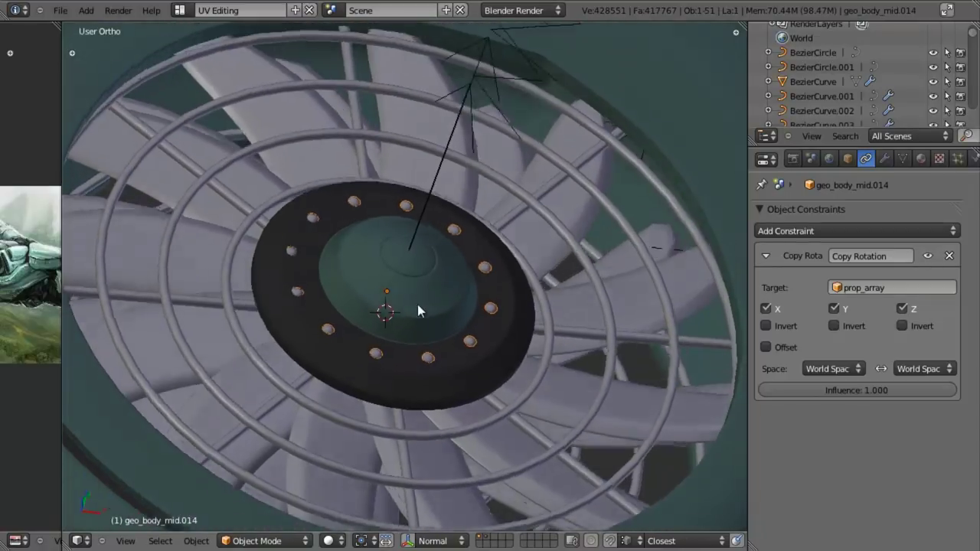
scroll(514, 320, up, 3)
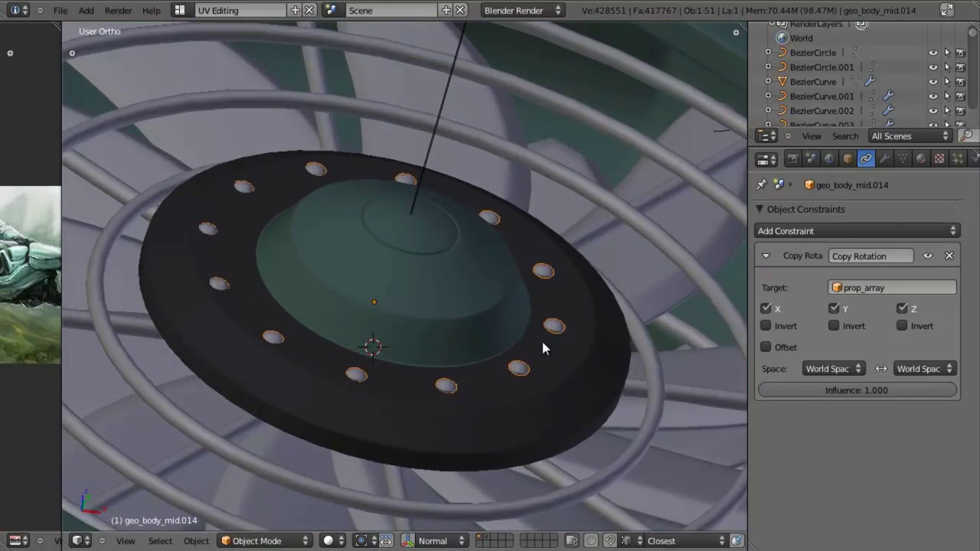
key(g)
key(x)
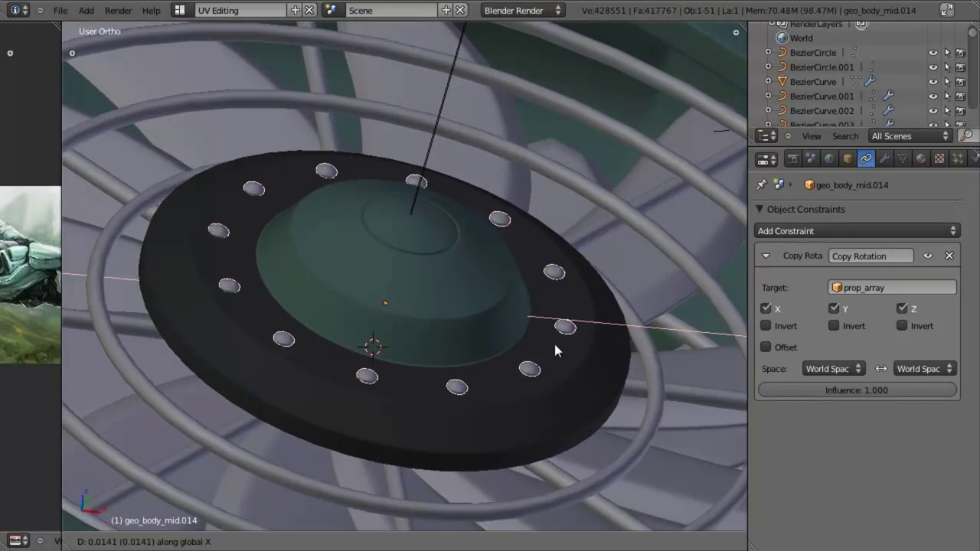
click(555, 349)
- Lower the bolt ring about 0.006 along its normal Z axis in the front wireframe view so it sits on the dark ring
middle_drag(556, 349, 405, 160)
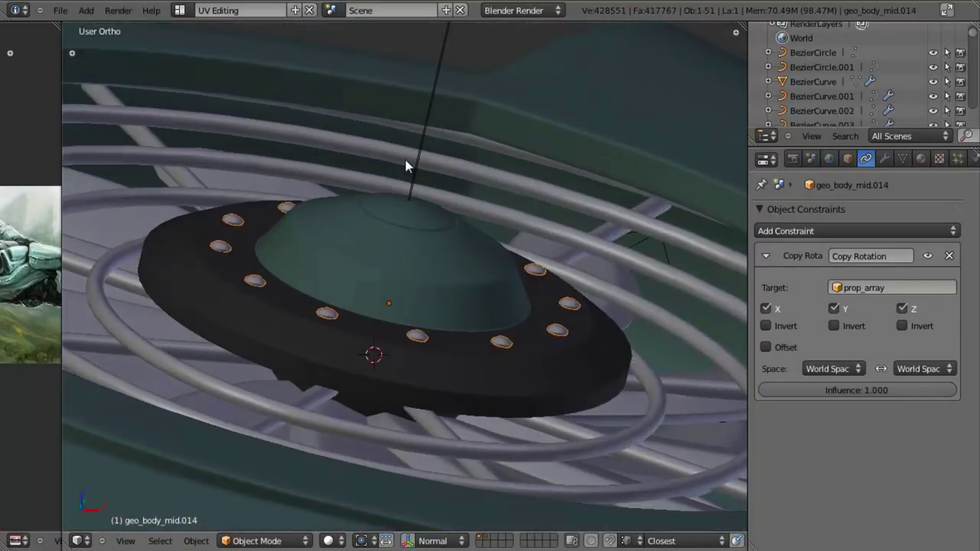
key(KP_1)
key(z)
key(g)
key(z)
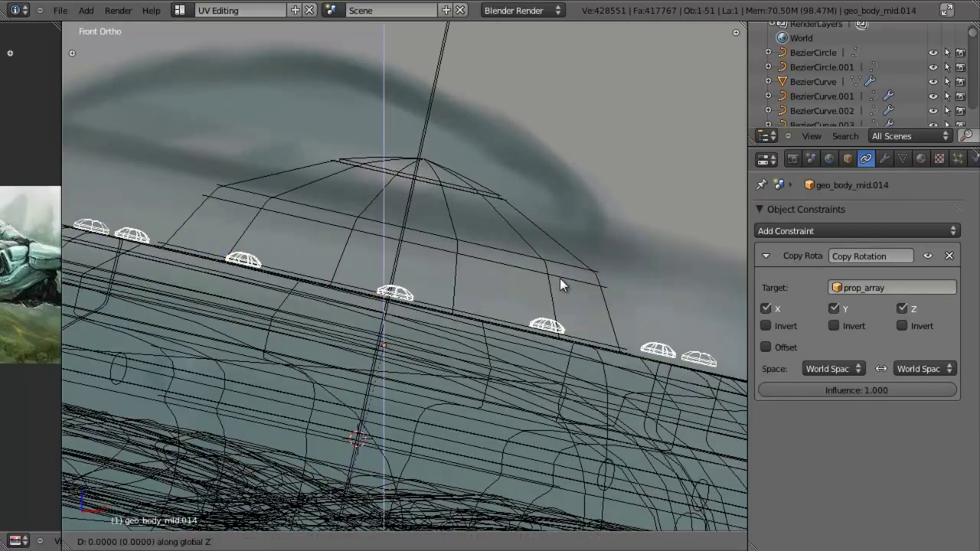
key(z)
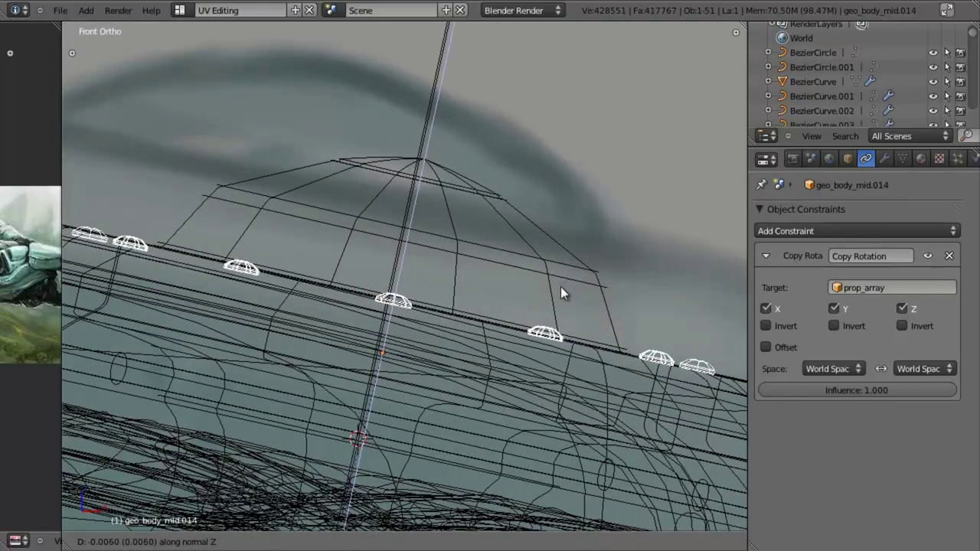
key(Escape)
key(r)
key(Escape)
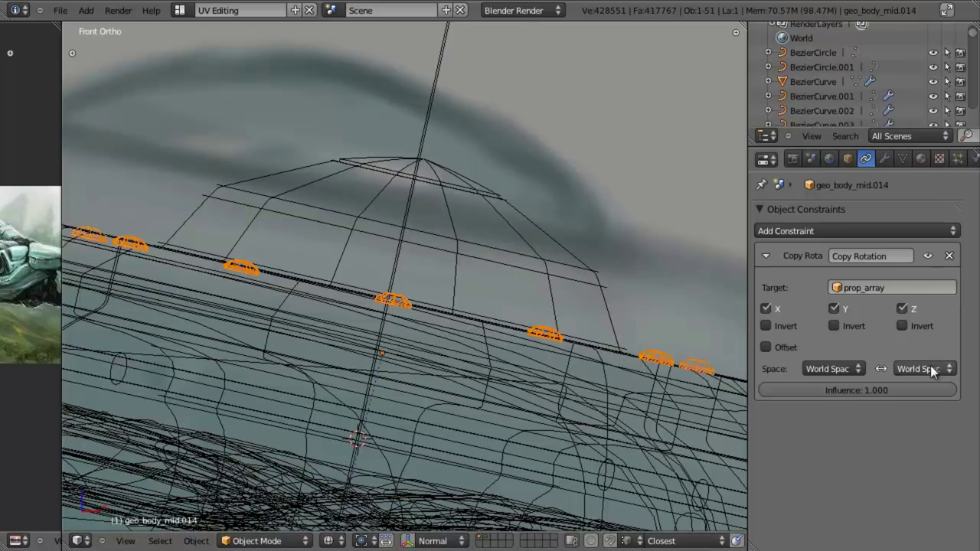
key(Tab)
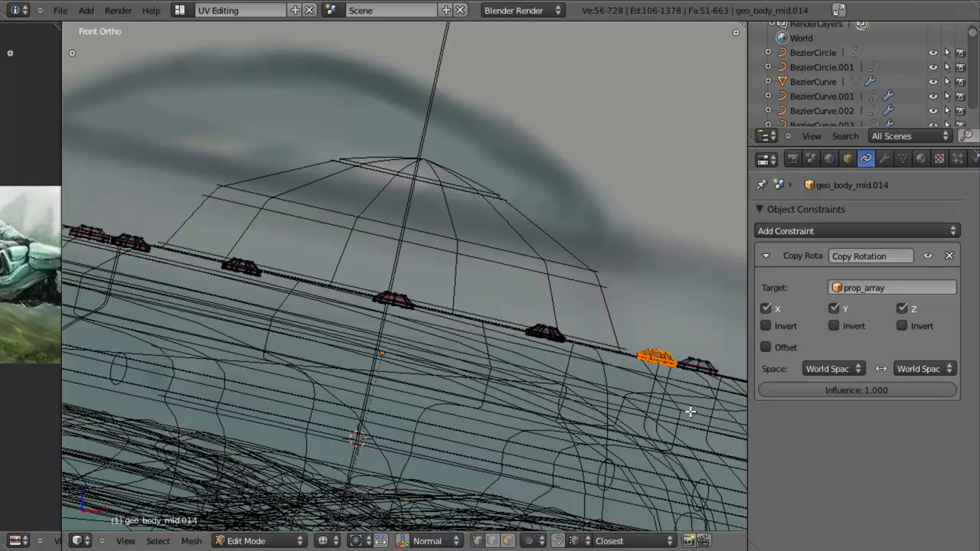
key(a)
key(a)
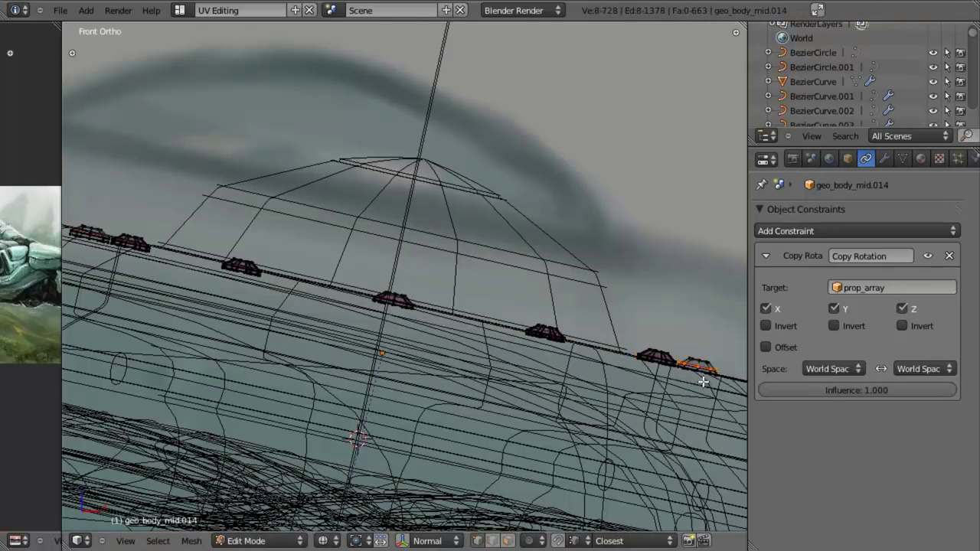
scroll(500, 321, up, 8)
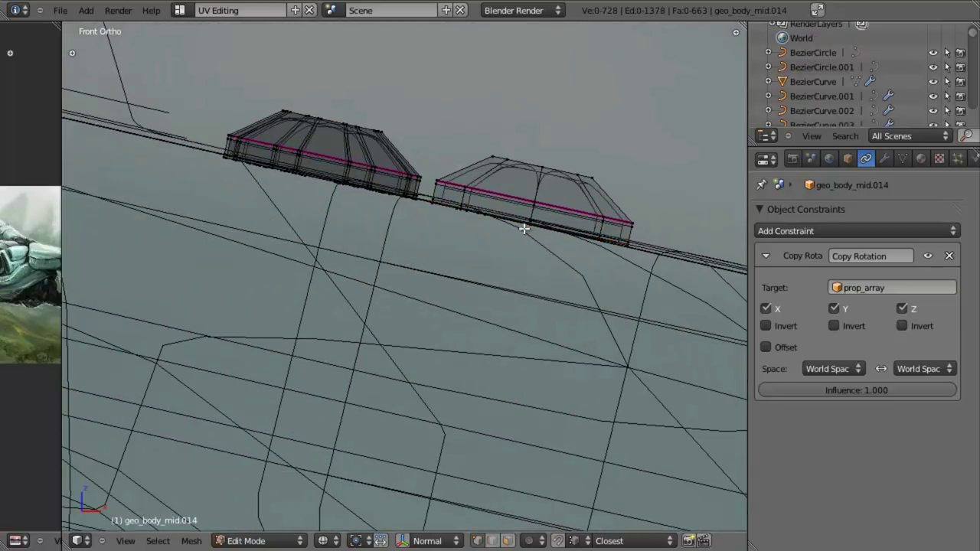
key(z)
key(Tab)
scroll(353, 315, down, 11)
key(z)
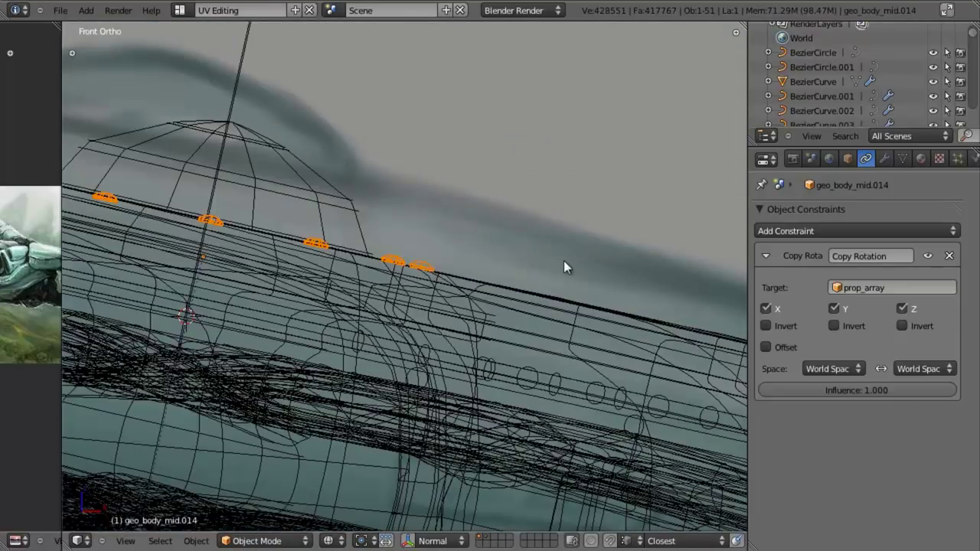
key(s)
key(z)
key(z)
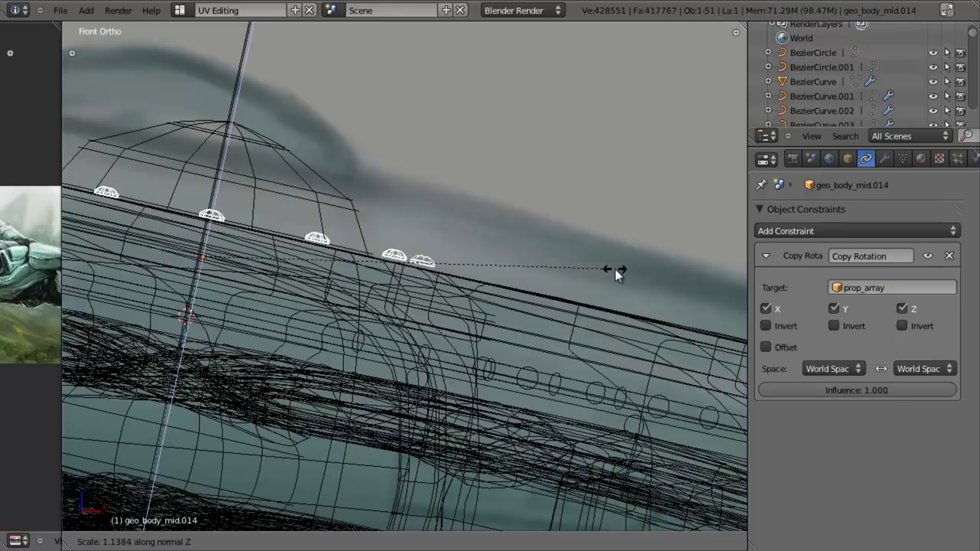
right_click(615, 269)
- Scale all the bolt geometry up along its normal Z axis in Edit Mode to make the bolt heads taller
key(Tab)
key(a)
key(s)
key(z)
key(z)
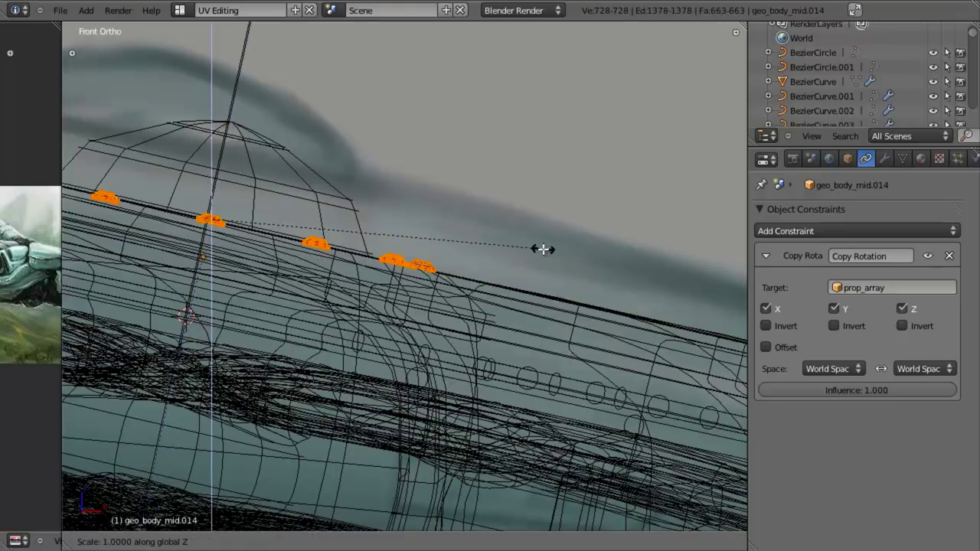
click(703, 271)
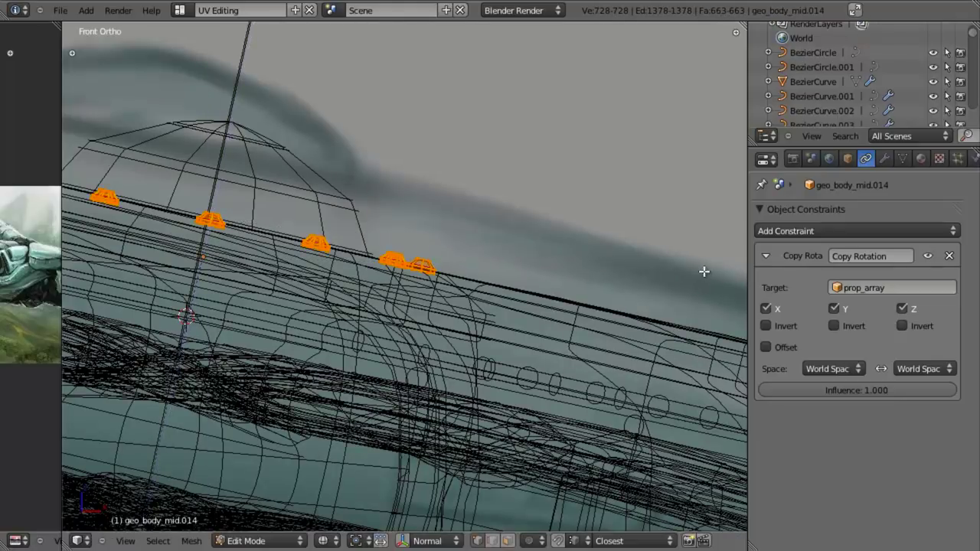
scroll(613, 273, down, 3)
key(z)
key(Tab)
- Raise the bolt ring slightly along its normal Z axis in the front wireframe view to fine-tune its height on the dark ring
mouse_move(305, 226)
shift+middle_down()
mouse_move(398, 250)
mouse_move(388, 285)
shift+middle_up()
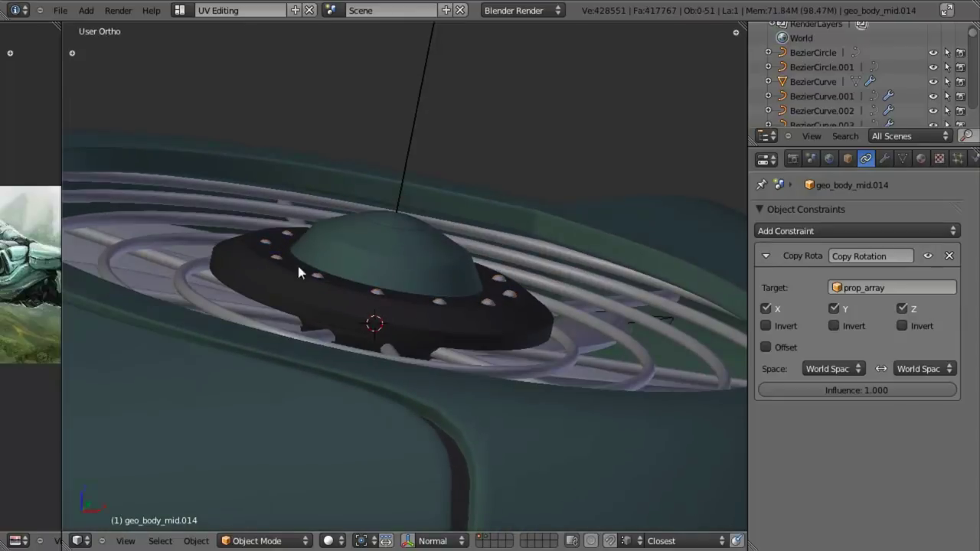
middle_drag(297, 267, 360, 421)
scroll(544, 301, up, 4)
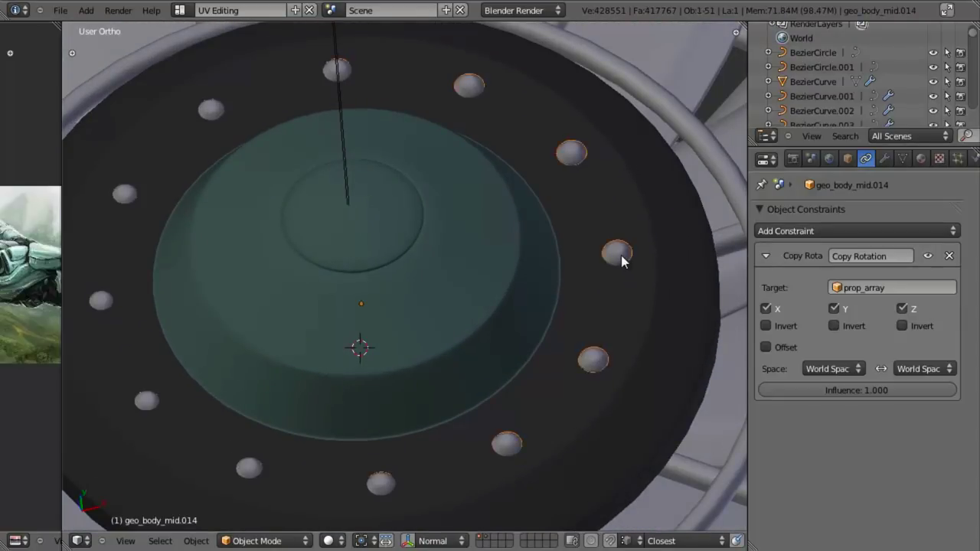
key(KP_1)
key(z)
key(g)
key(z)
key(z)
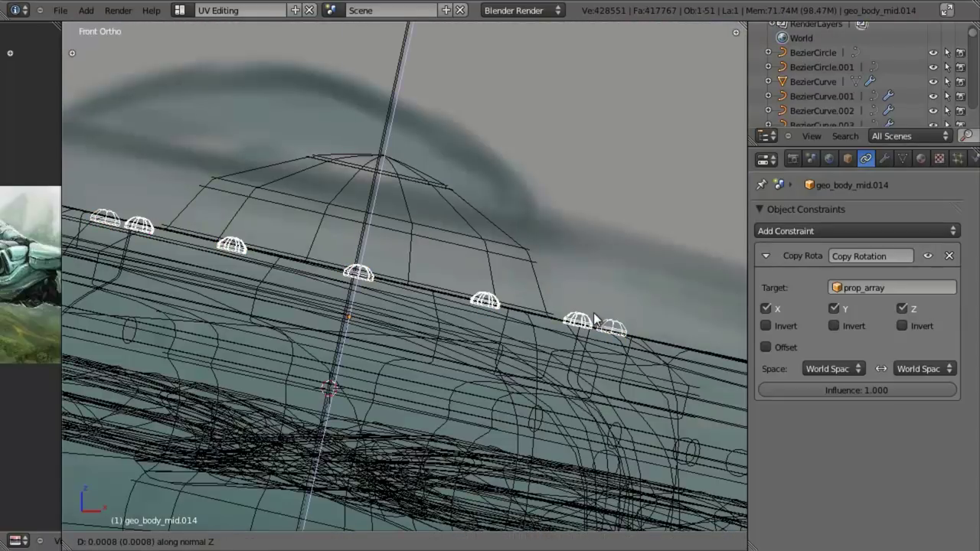
click(603, 305)
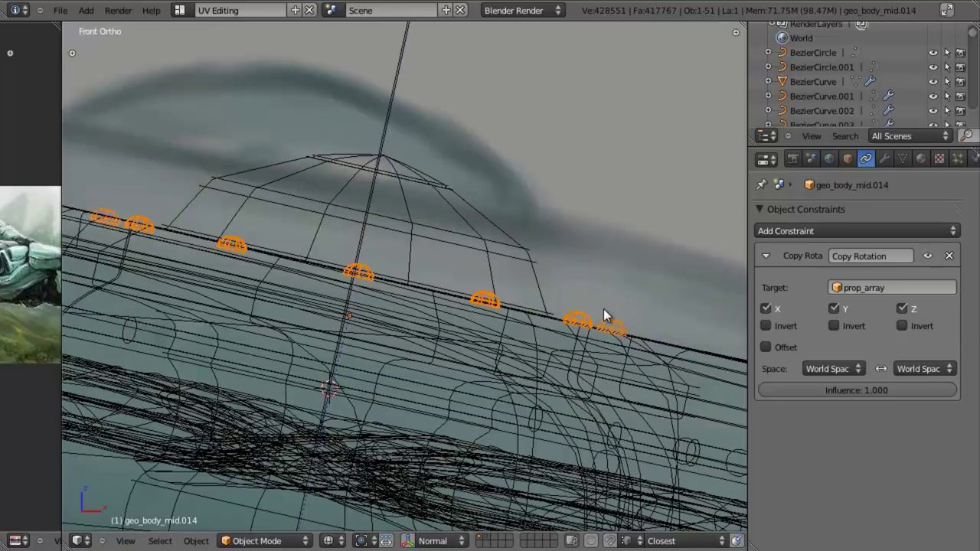
key(z)
- Deselect the bolts and examine the finished bolt circle on the hub and the surrounding wing
mouse_move(603, 308)
middle_down()
mouse_move(503, 263)
mouse_move(466, 298)
mouse_move(407, 295)
mouse_move(321, 388)
mouse_move(360, 345)
mouse_move(453, 421)
mouse_move(414, 279)
mouse_move(406, 361)
mouse_move(388, 332)
mouse_move(399, 319)
mouse_move(319, 351)
mouse_move(313, 398)
mouse_move(343, 365)
middle_up()
key(a)
scroll(414, 272, down, 5)
scroll(406, 362, down, 2)
scroll(399, 319, down, 2)
scroll(502, 372, up, 7)
shift+middle_drag(343, 286, 375, 298)
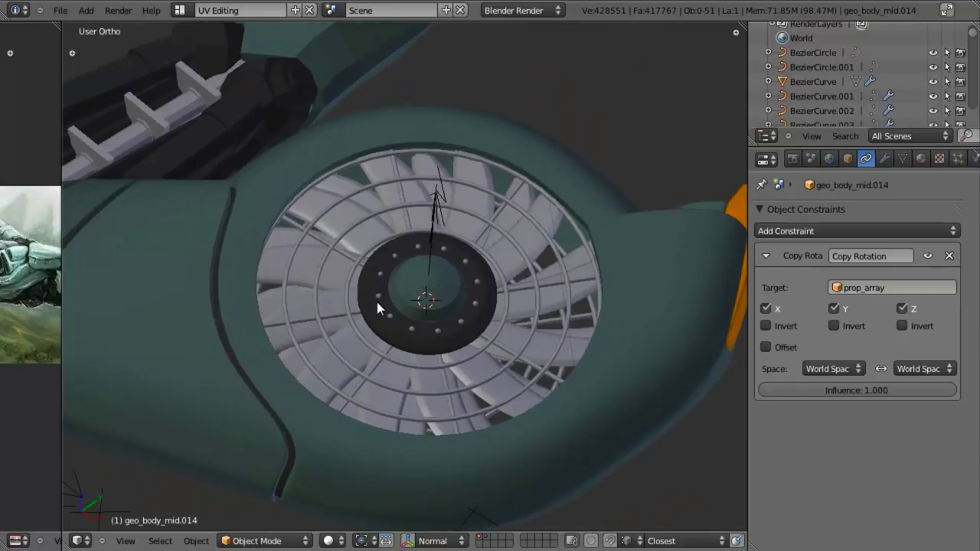
scroll(372, 303, down, 3)
scroll(320, 261, down, 2)
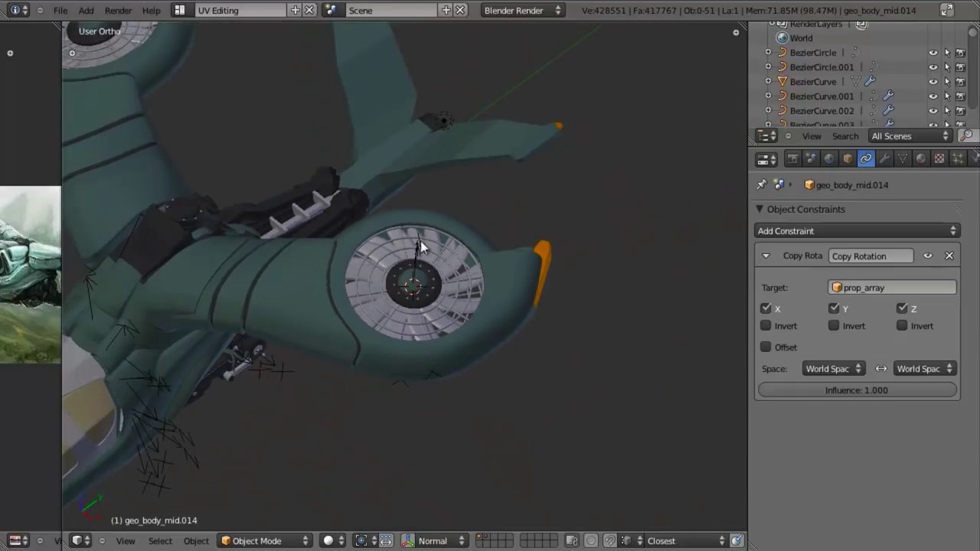
- Add a Mirror modifier on the X axis to the bolts with prop_mirror as the mirror object
click(884, 158)
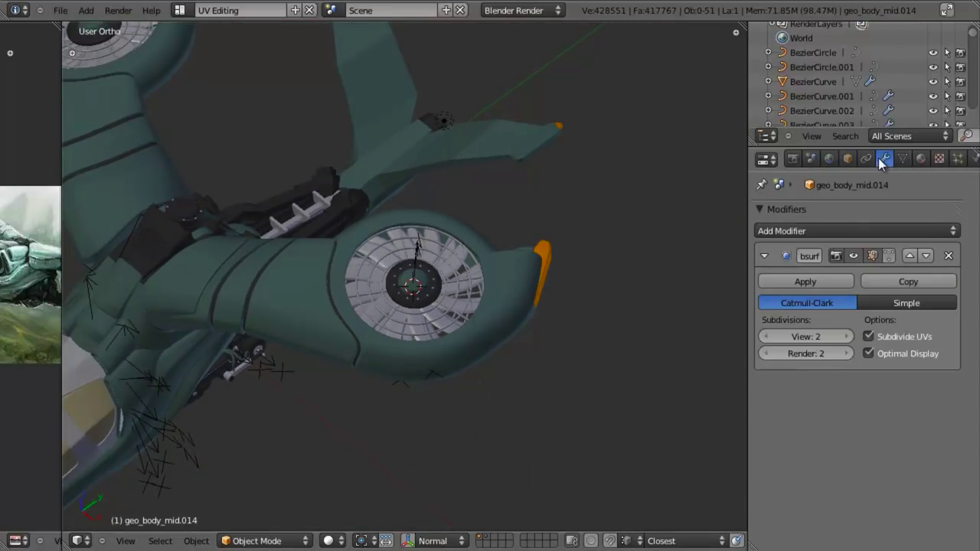
click(794, 232)
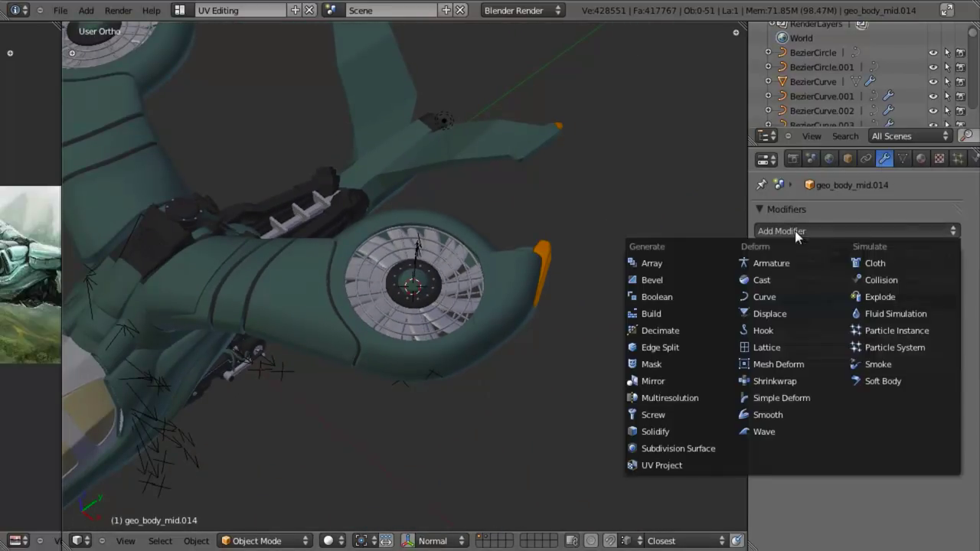
click(661, 380)
click(799, 536)
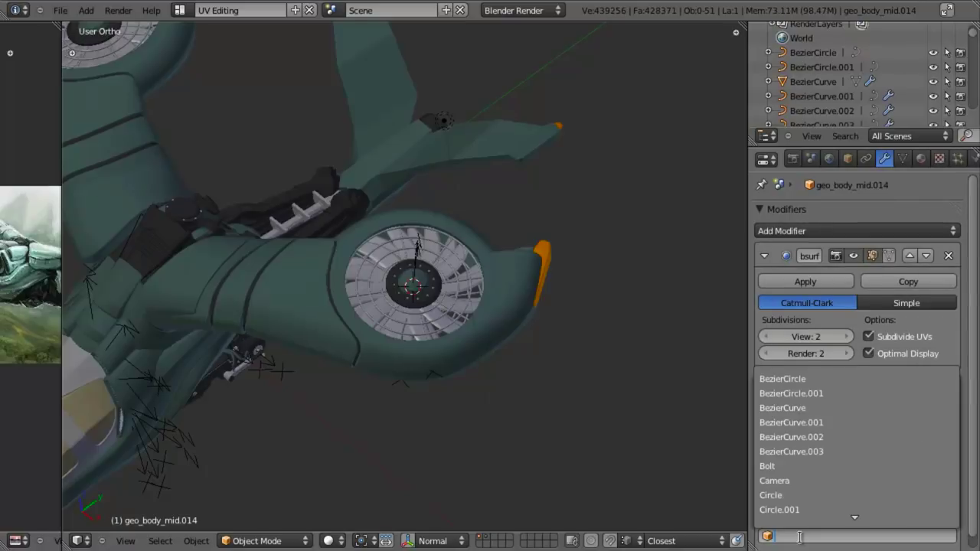
text(mi)
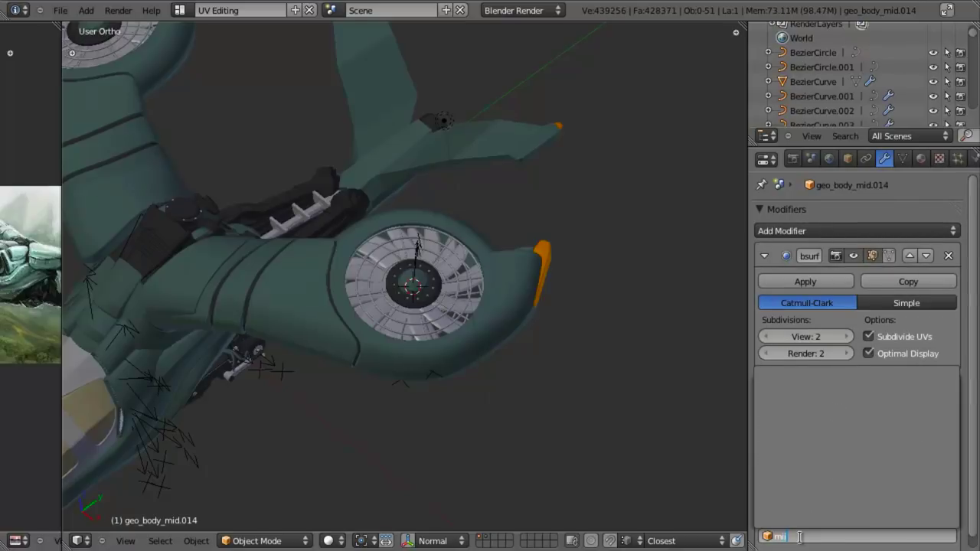
text(rr)
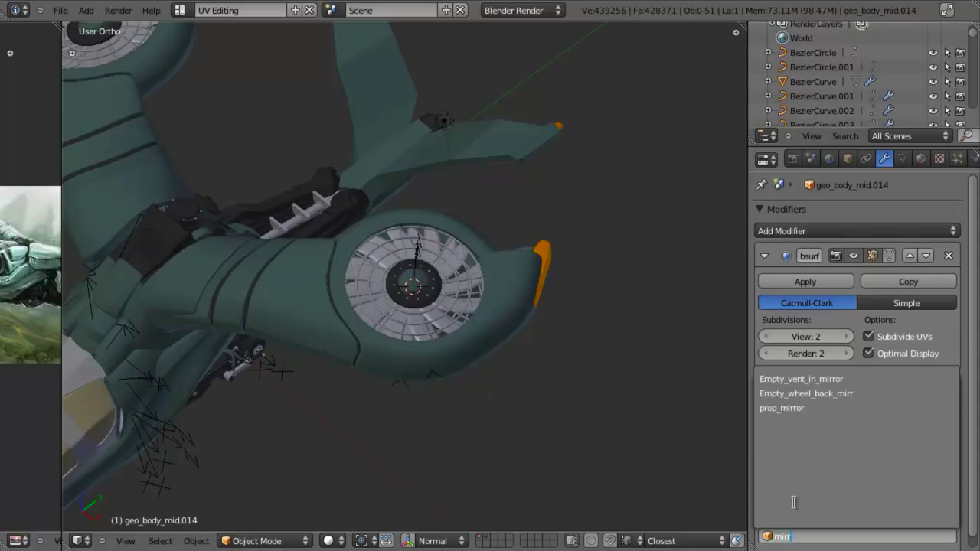
click(798, 416)
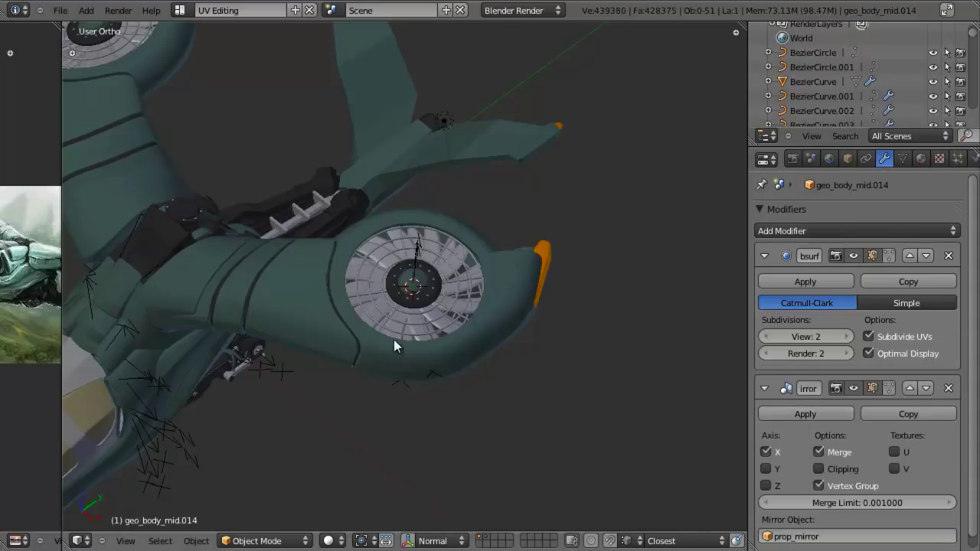
- Compare the fan housing with the top-view reference drawing, select the geo_wings mesh and enter Edit Mode
mouse_move(393, 339)
middle_down()
mouse_move(416, 332)
mouse_move(436, 287)
mouse_move(434, 295)
mouse_move(395, 271)
mouse_move(374, 198)
mouse_move(383, 201)
mouse_move(388, 341)
middle_up()
key(KP_7)
scroll(387, 338, up, 3)
key(z)
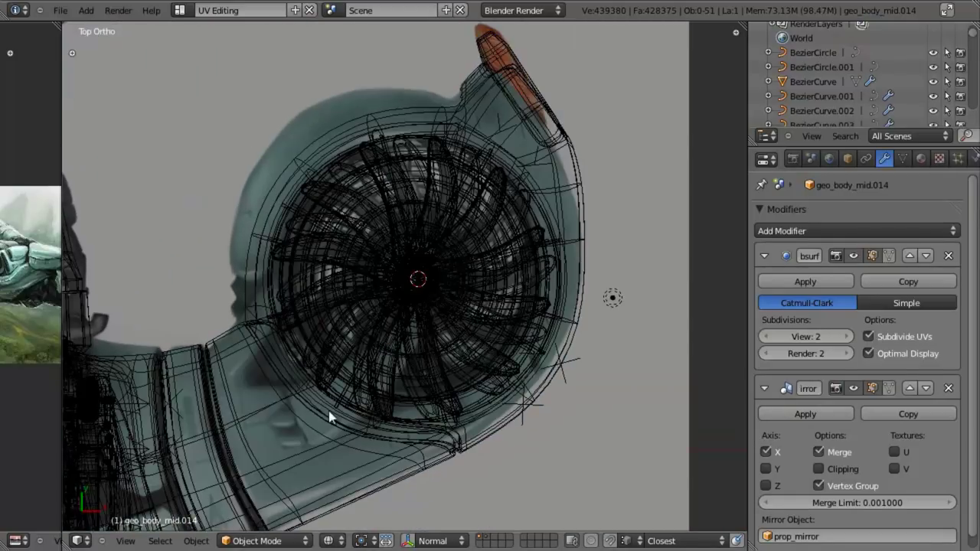
key(z)
shift+middle_drag(304, 304, 406, 299)
scroll(337, 302, up, 2)
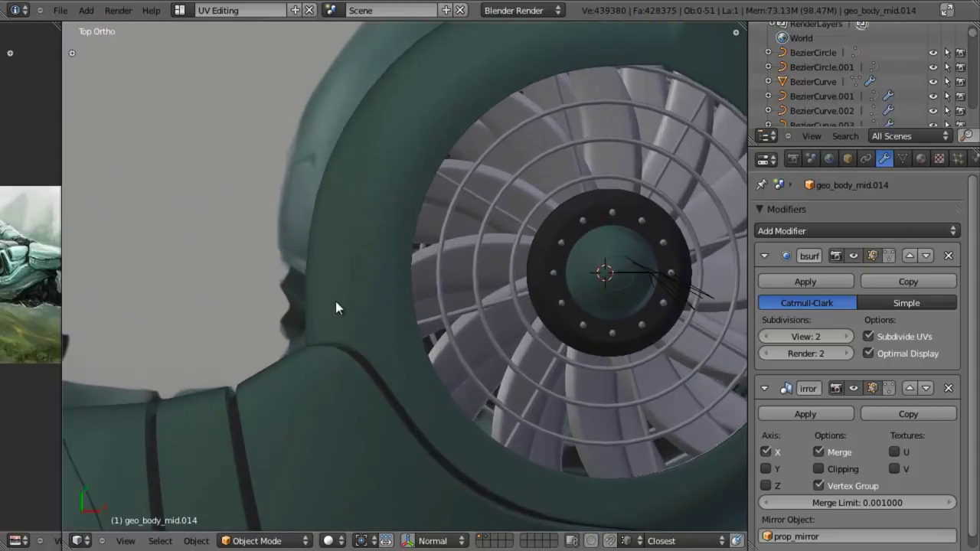
right_click(337, 320)
middle_drag(337, 321, 387, 334)
key(Tab)
- Add an edge loop across the fan housing section just above the panel seam, sliding it to about -0.22
middle_drag(544, 261, 474, 299)
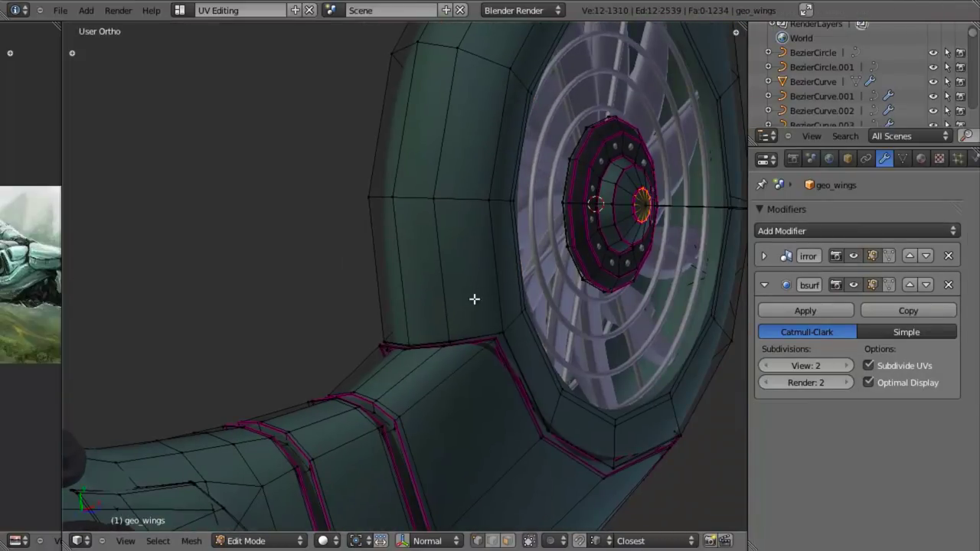
key(ctrl+r)
click(492, 268)
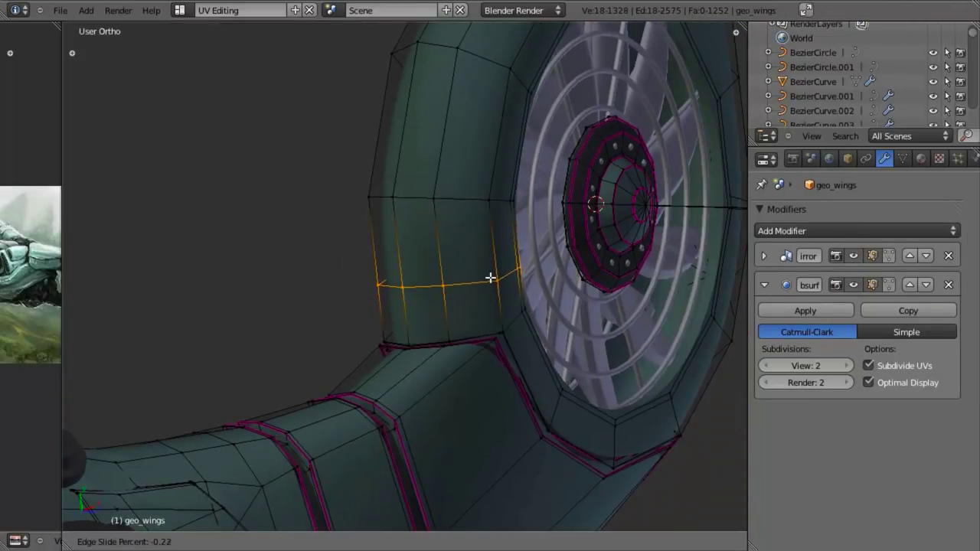
click(489, 277)
middle_drag(487, 277, 363, 256)
key(KP_7)
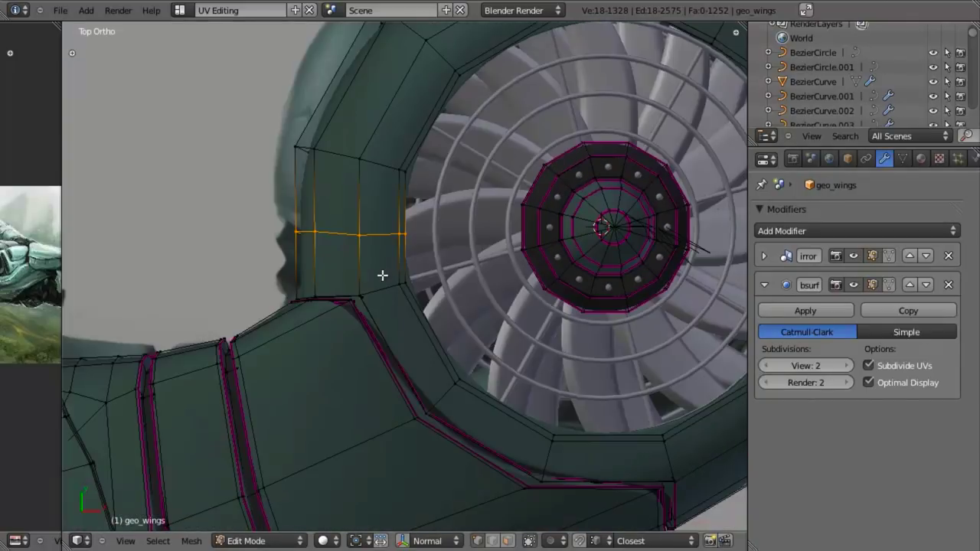
key(z)
key(s)
key(y)
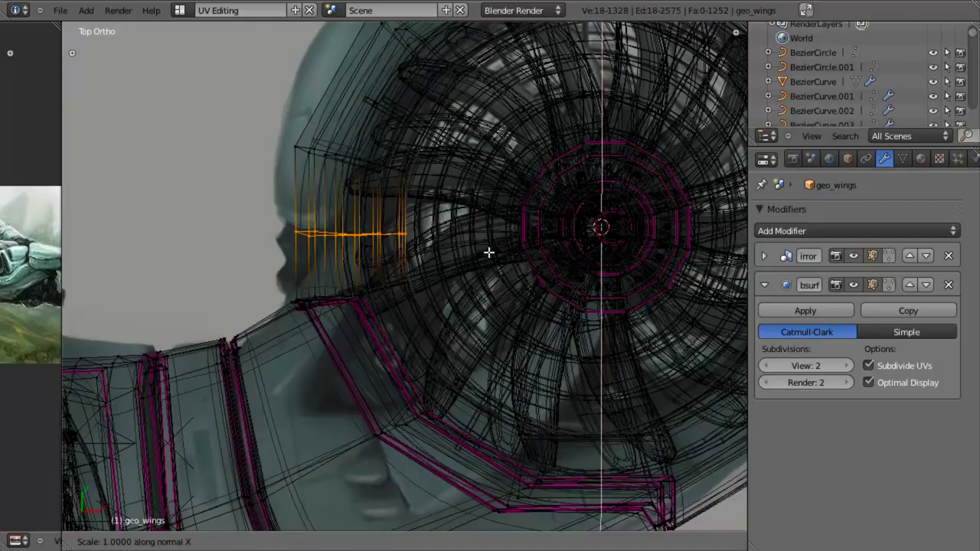
key(Escape)
key(s)
key(y)
key(Escape)
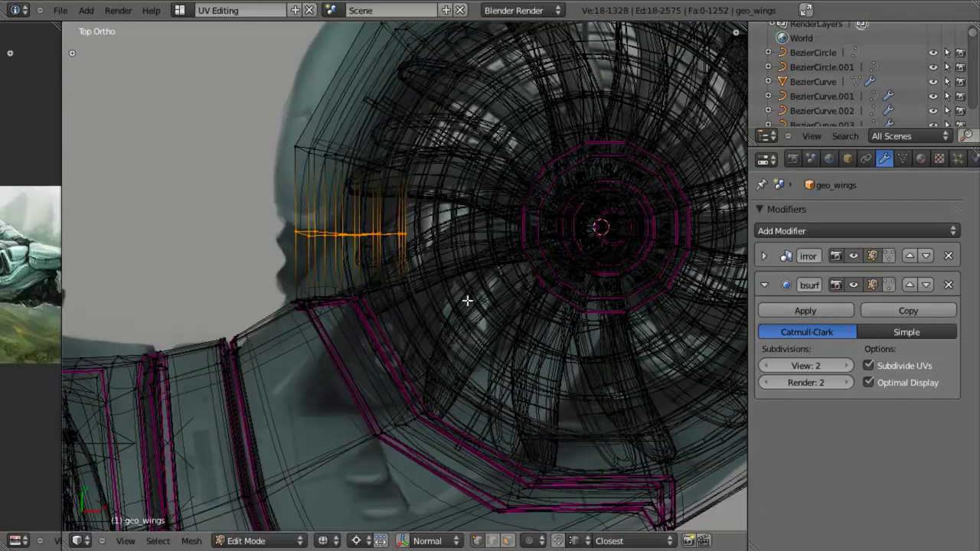
- Scale the new housing loop along its normal Z axis to about 1.03 and check the smoothed shape in Object Mode
middle_drag(446, 273, 459, 153)
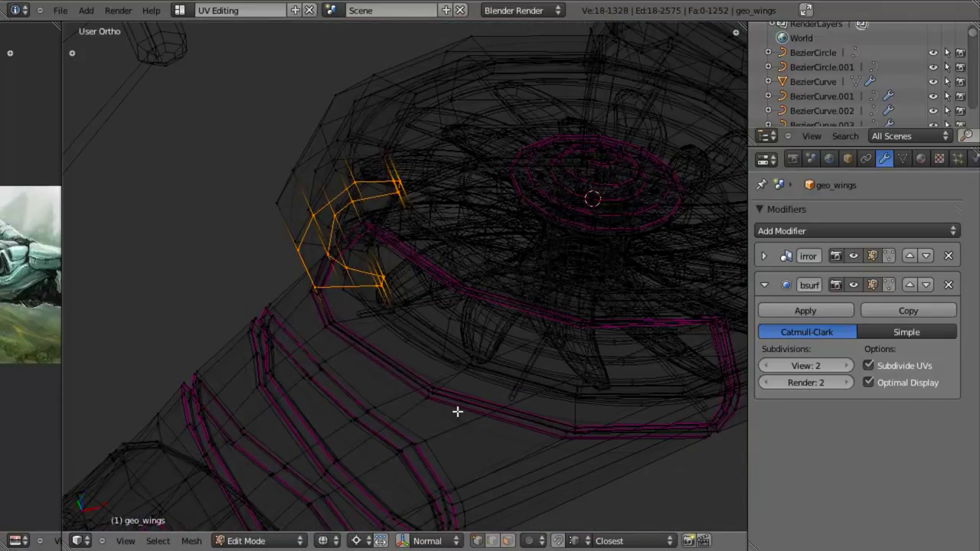
key(ctrl+space)
key(KP_1)
key(s)
key(z)
key(z)
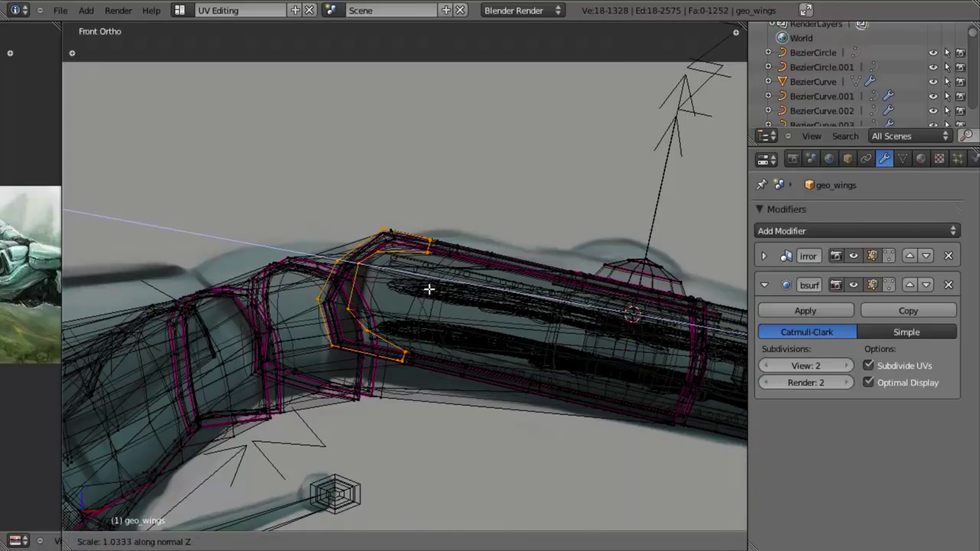
click(430, 290)
key(KP_7)
key(z)
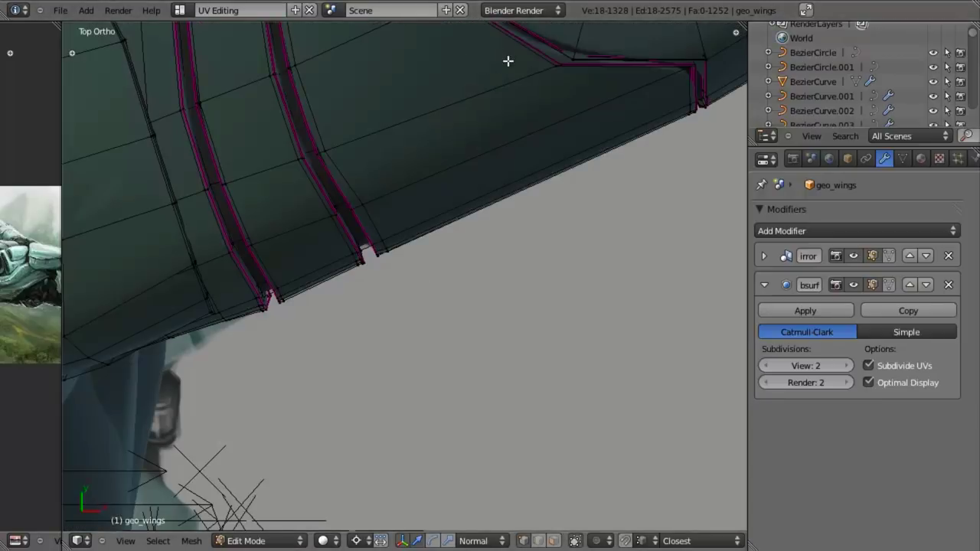
shift+middle_drag(508, 60, 524, 405)
key(Tab)
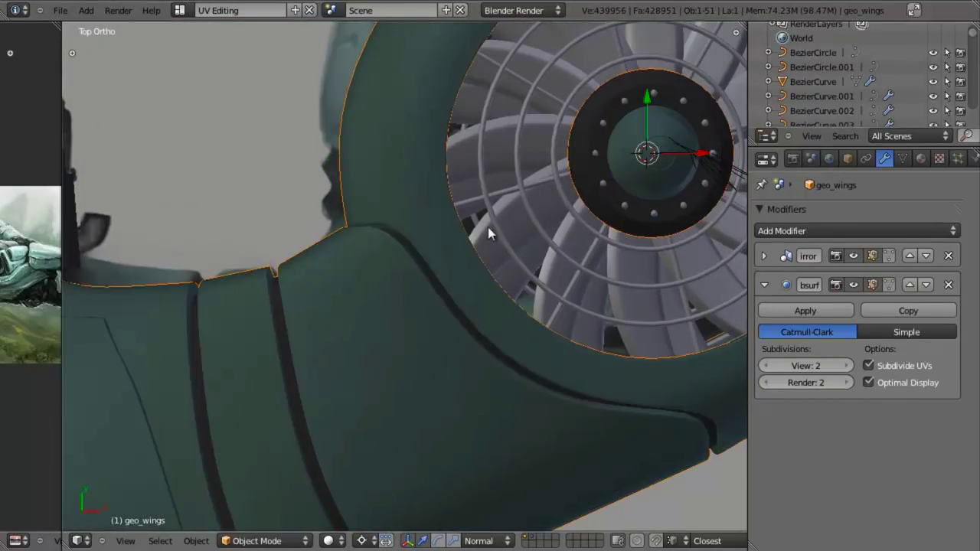
shift+middle_drag(470, 220, 490, 258)
- In face select mode of geo_wings, select the three adjacent housing faces directly above the panel seam
key(Tab)
scroll(409, 277, up, 2)
middle_drag(409, 277, 545, 298)
key(a)
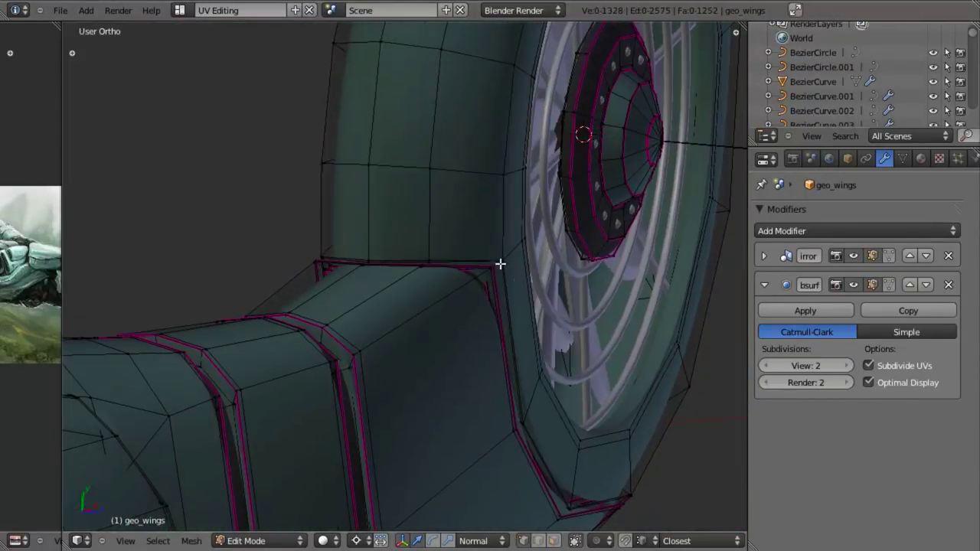
key(ctrl+Tab)
click(475, 293)
click(470, 245)
shift+click(376, 227)
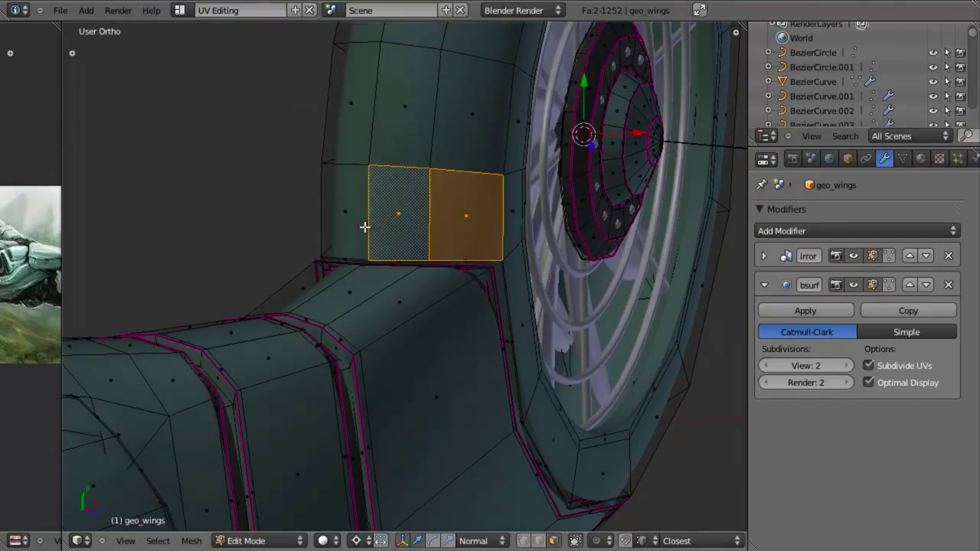
shift+click(349, 219)
middle_drag(350, 219, 450, 271)
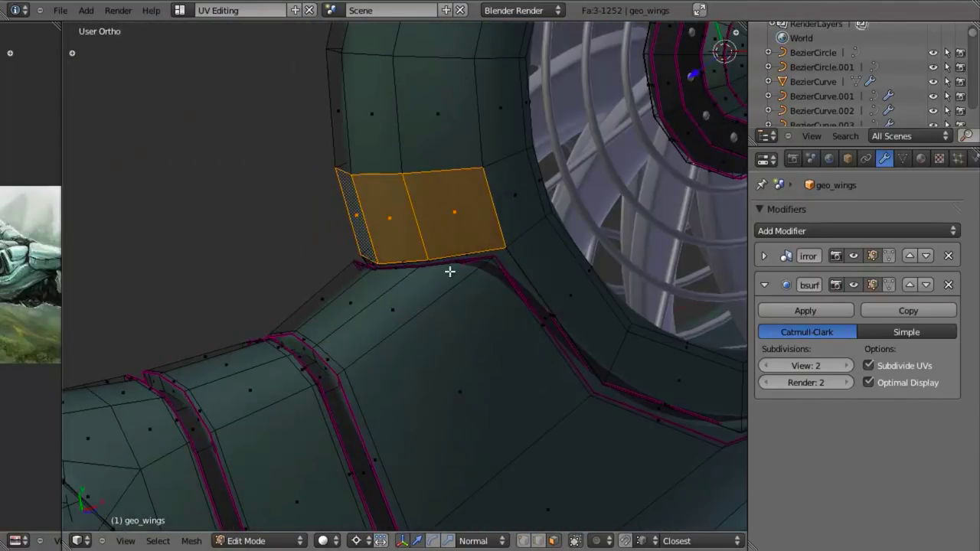
- Maximize the 3D viewport around the selected faces and hide the transform manipulator
key(n)
middle_drag(448, 232, 472, 327)
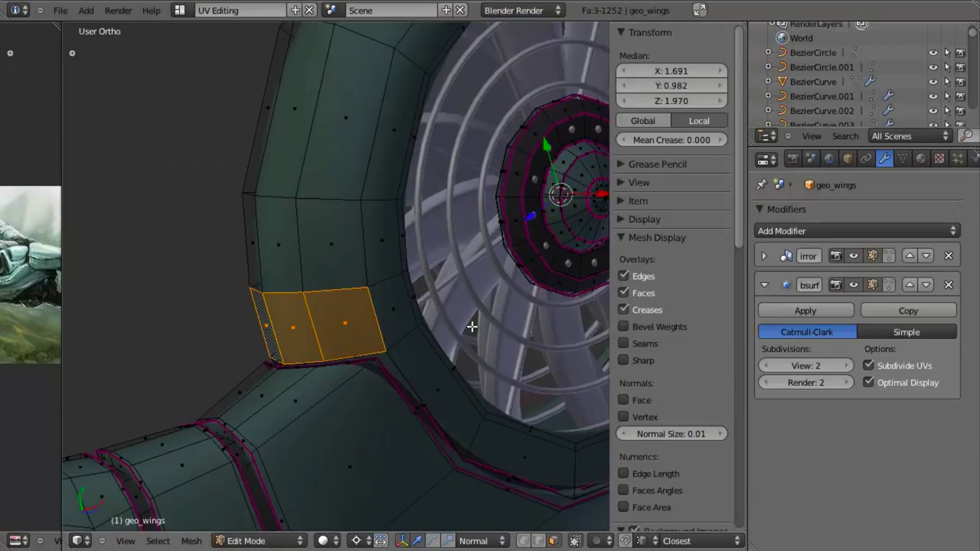
key(ctrl+alt+space)
key(ctrl+space)
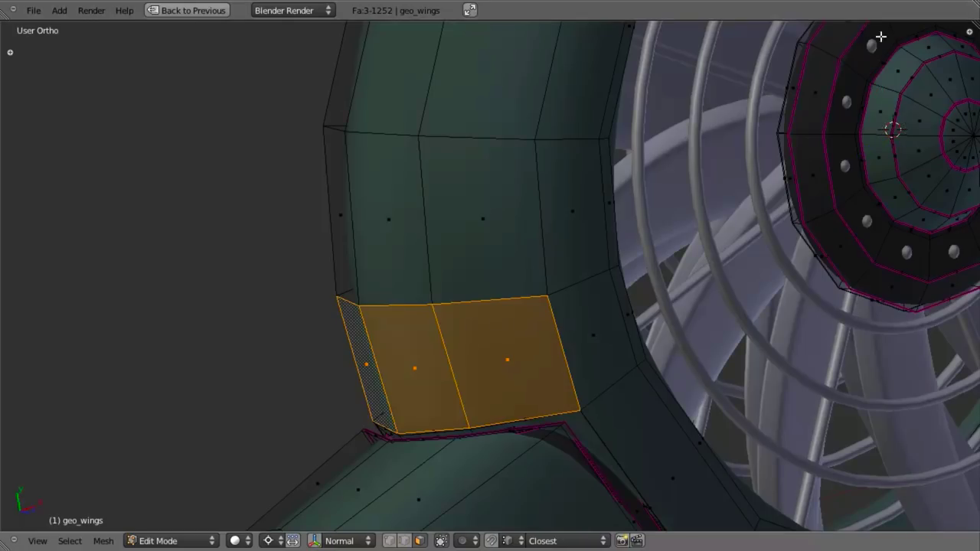
shift+middle_drag(699, 131, 673, 140)
- Extrude the three selected faces in place and shrink them inward along their normals to form a recess
key(e)
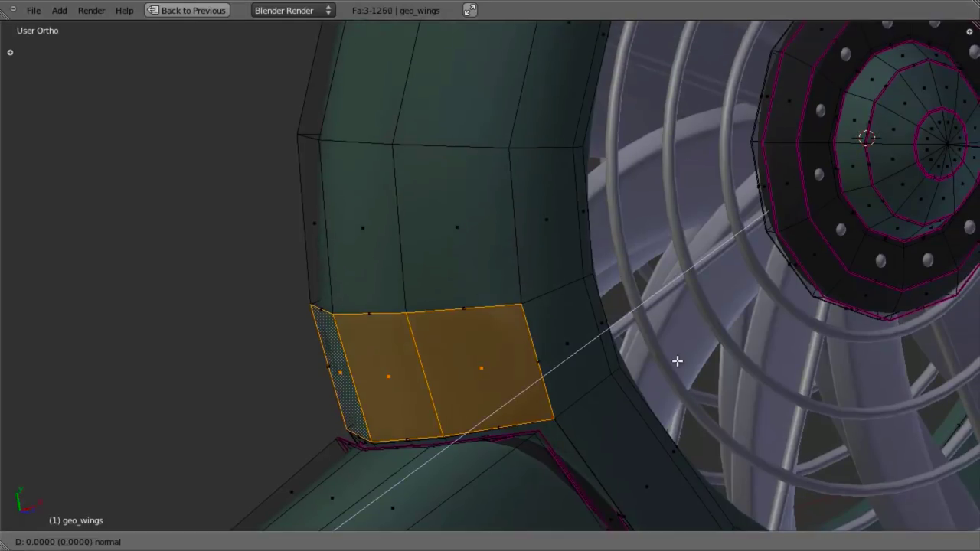
right_click(677, 358)
key(alt+s)
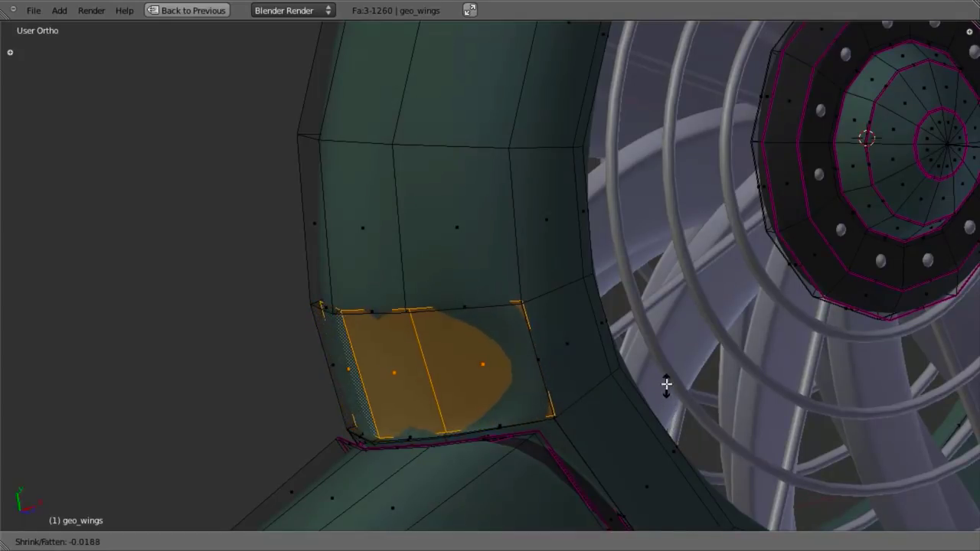
click(643, 301)
scroll(617, 307, up, 2)
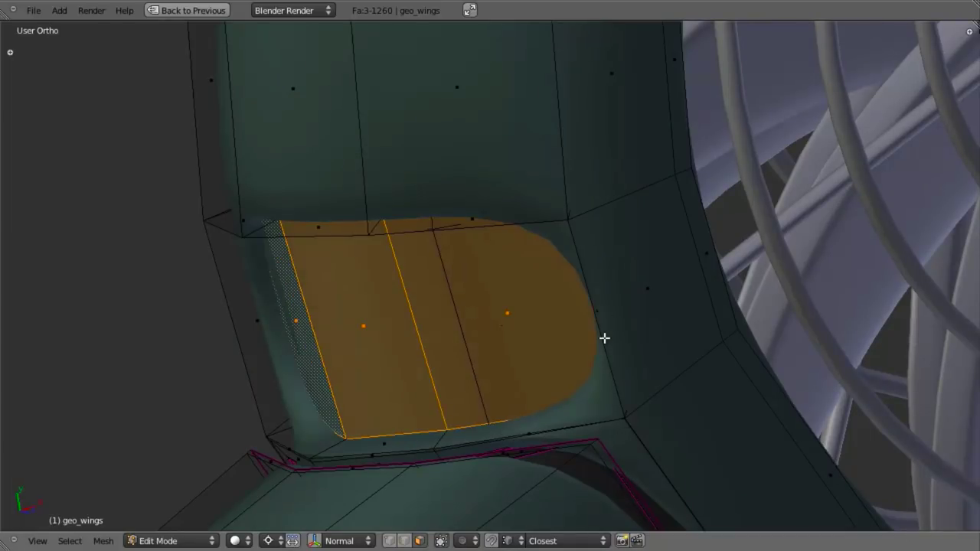
- Fine-tune the size of the recessed faces with a slight uniform scale
scroll(593, 269, down, 3)
key(s)
right_click(668, 317)
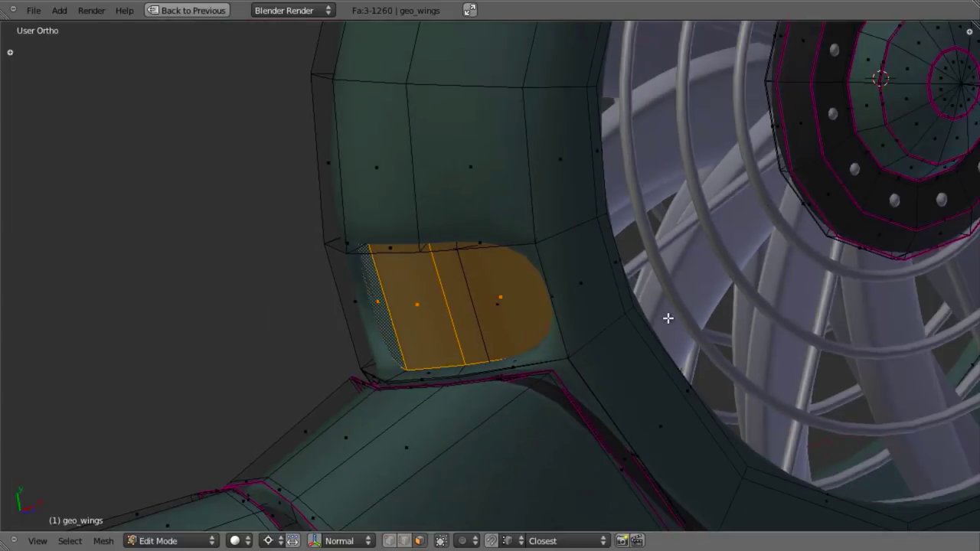
scroll(659, 313, up, 2)
key(s)
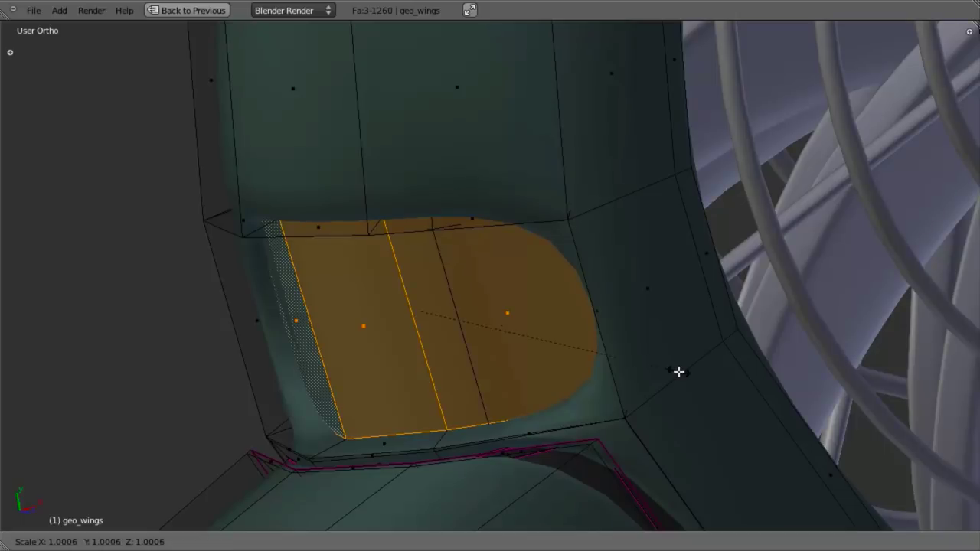
click(685, 380)
- Cut four evenly spaced edge loops across the recessed faces without sliding them
middle_drag(558, 335, 494, 287)
key(ctrl+r)
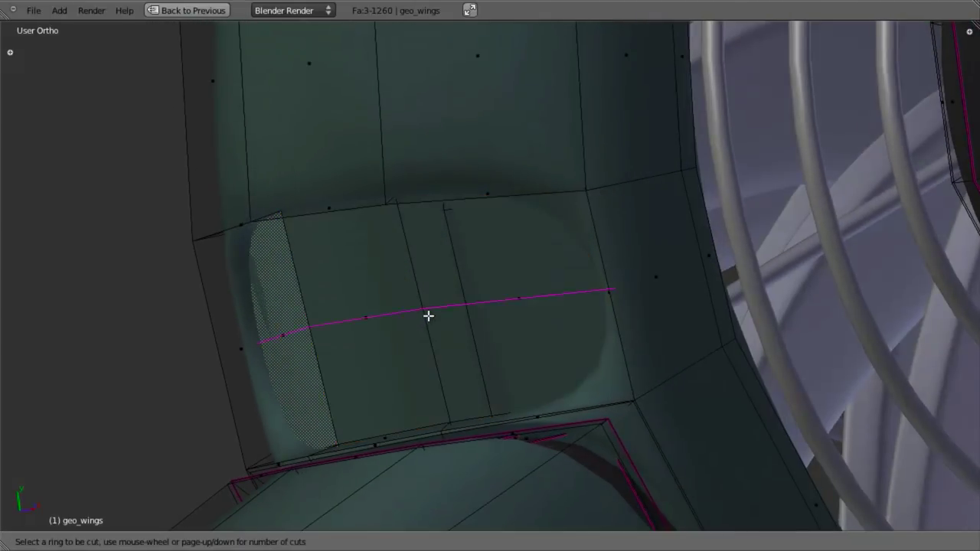
scroll(428, 315, up, 1)
scroll(427, 316, up, 1)
click(428, 315)
right_click(444, 309)
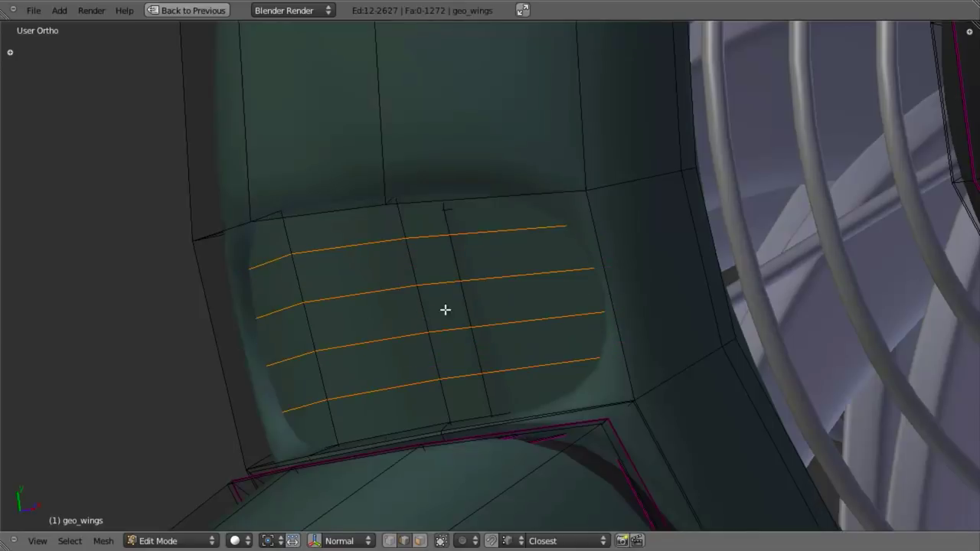
- Select the first and third loops in the recess and push them outward along their normals to form ridges
middle_drag(444, 308, 440, 268)
alt+right_click(465, 236)
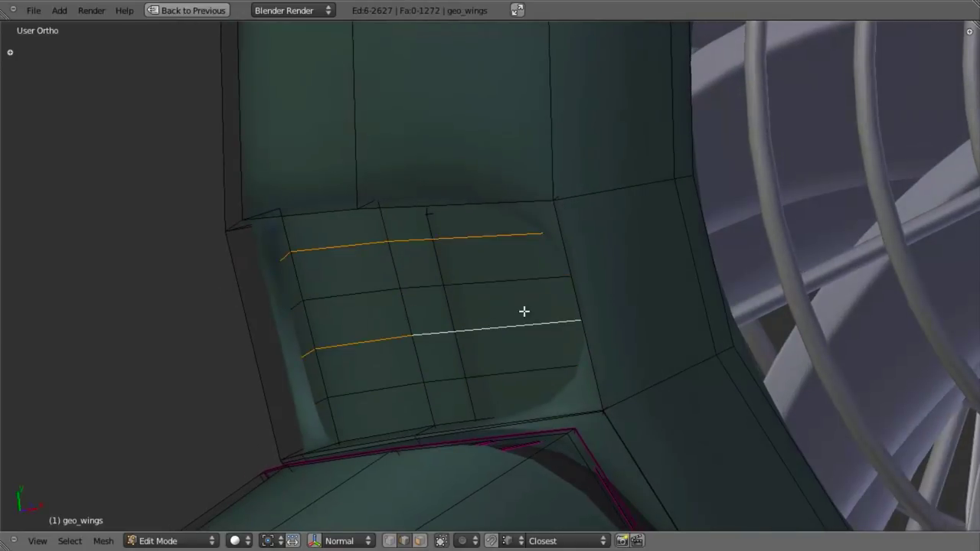
middle_drag(524, 311, 421, 316)
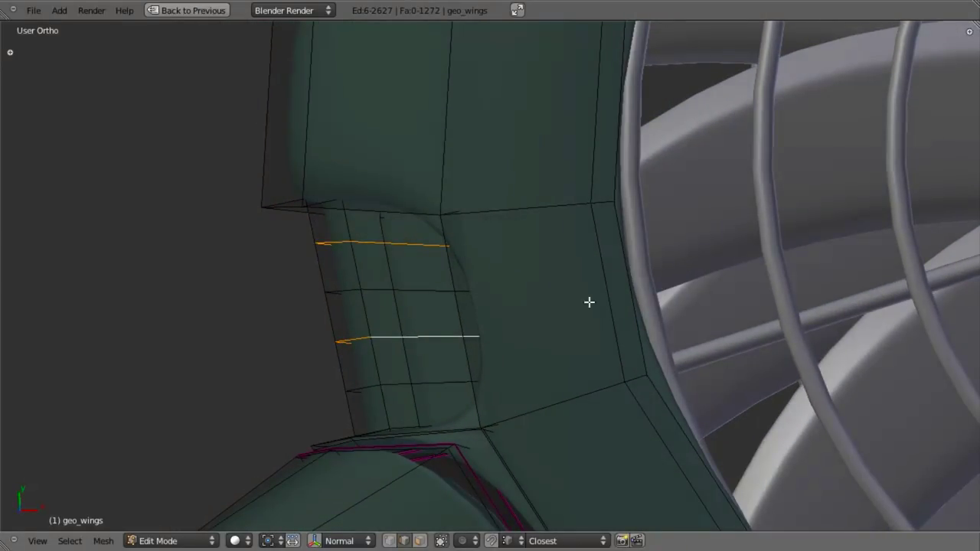
key(alt+s)
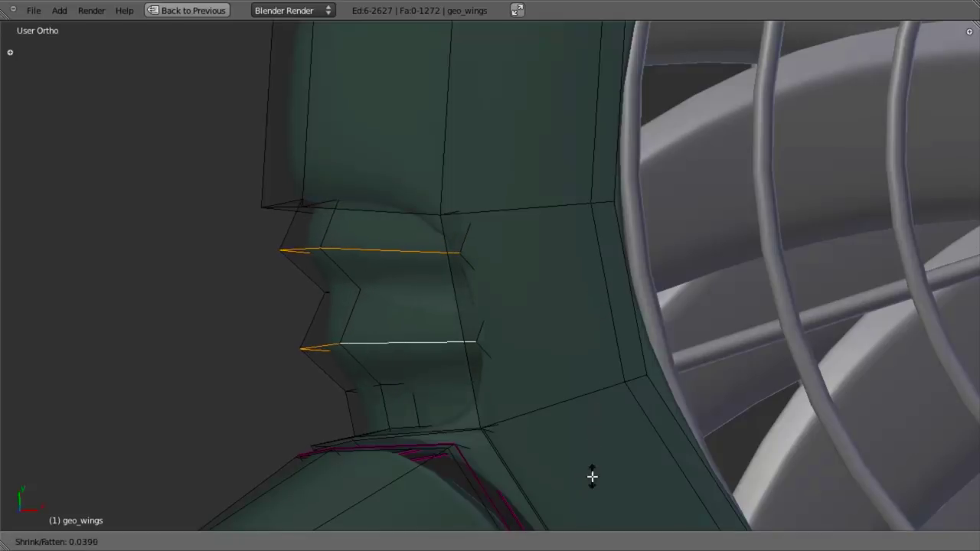
click(608, 423)
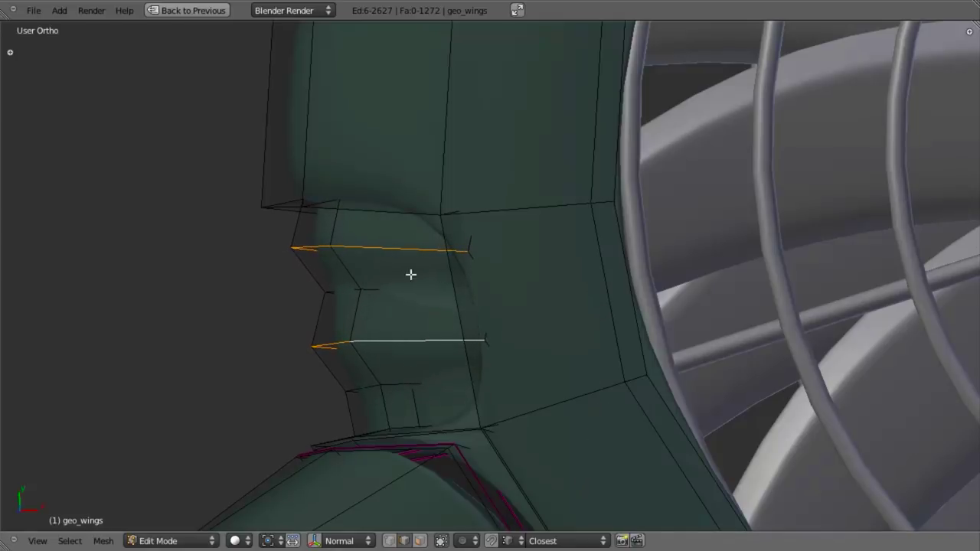
- In top view, edge-slide each of the two ridge loops down close to the neighbouring loop below it
key(KP_7)
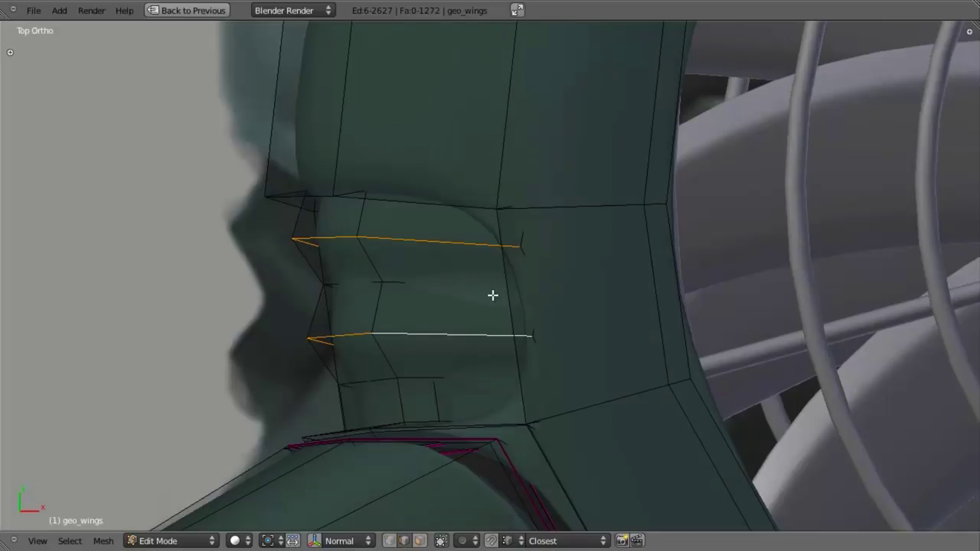
key(ctrl+e)
click(433, 336)
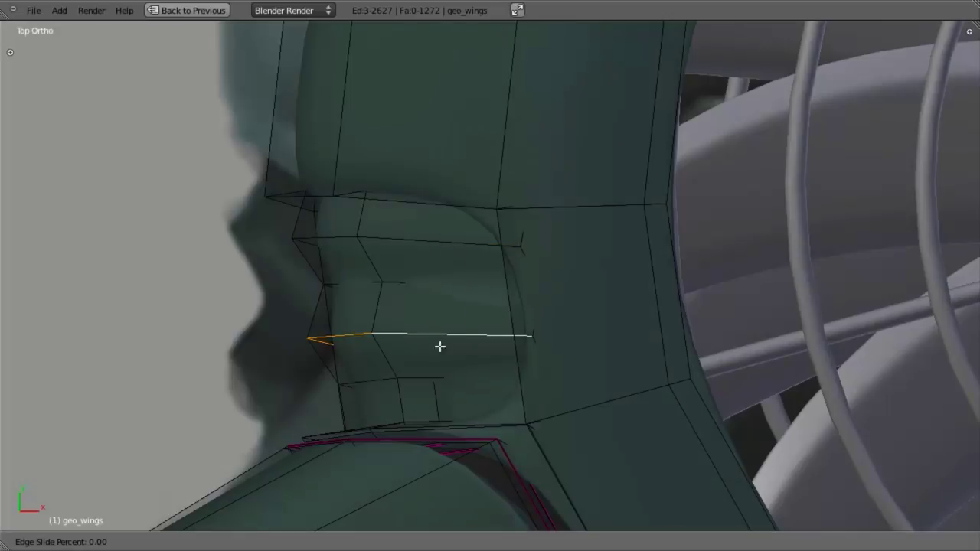
click(447, 366)
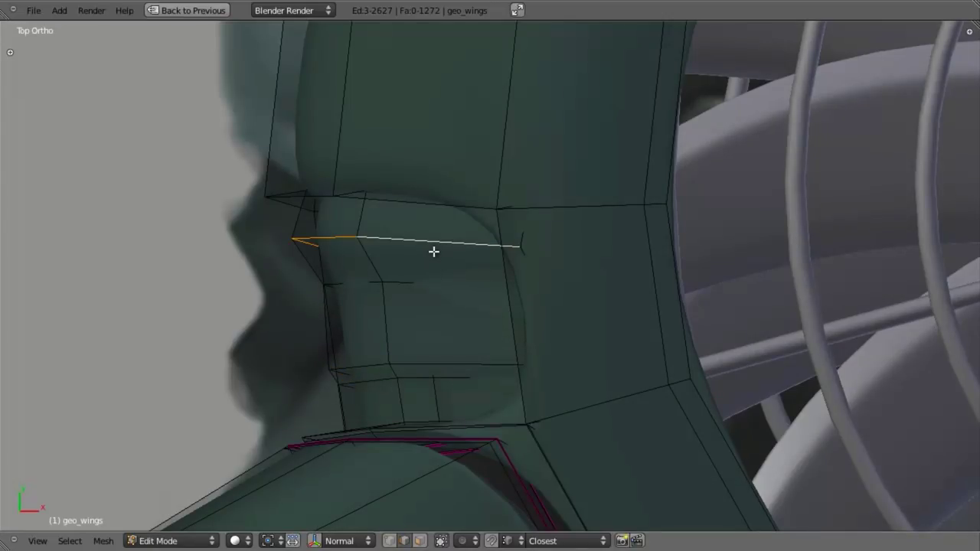
key(ctrl+e)
click(435, 260)
click(435, 370)
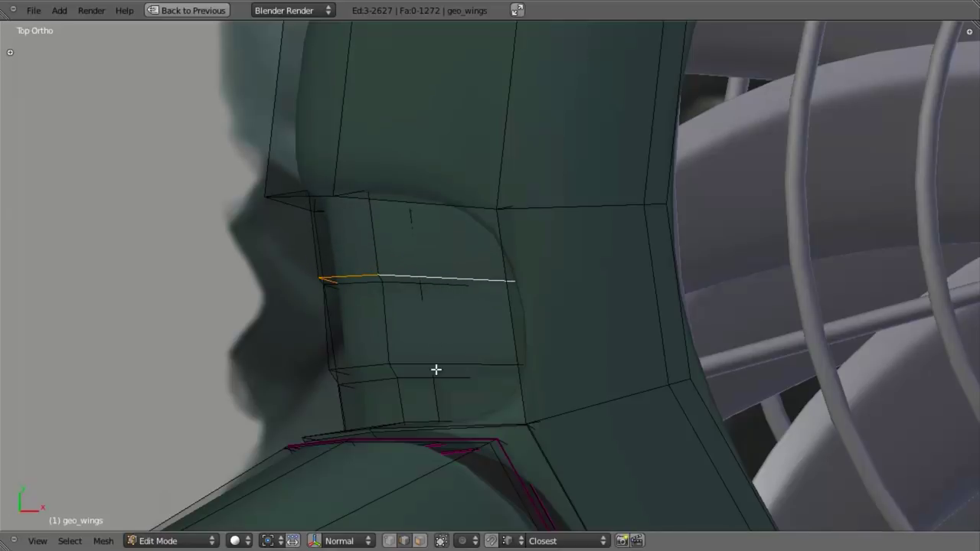
- Push both ridge loops outward along their normals by about 0.013
key(alt+s)
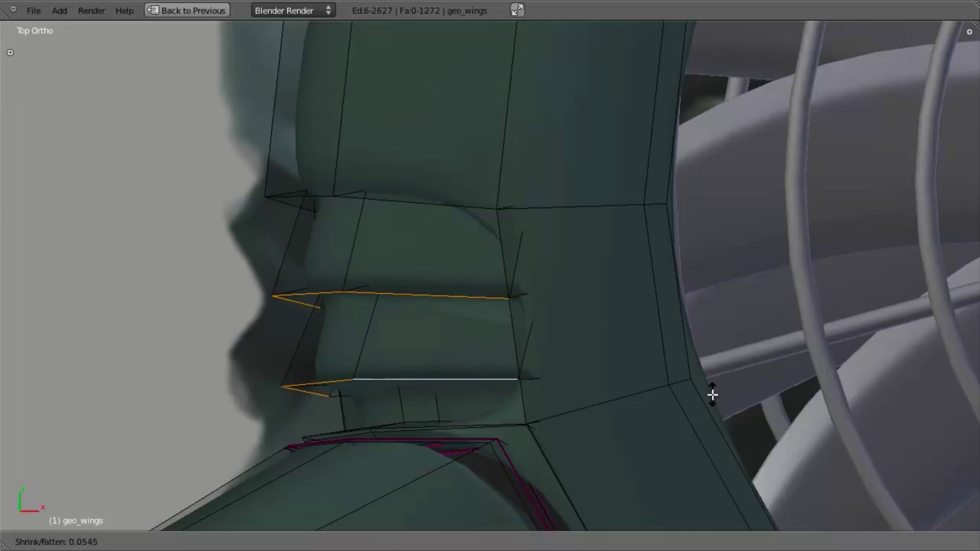
right_click(711, 385)
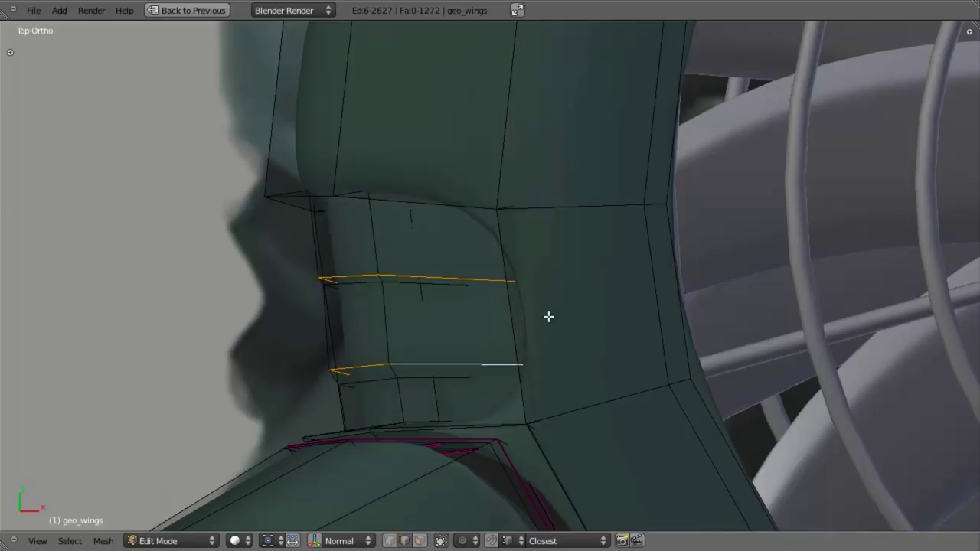
key(alt+s)
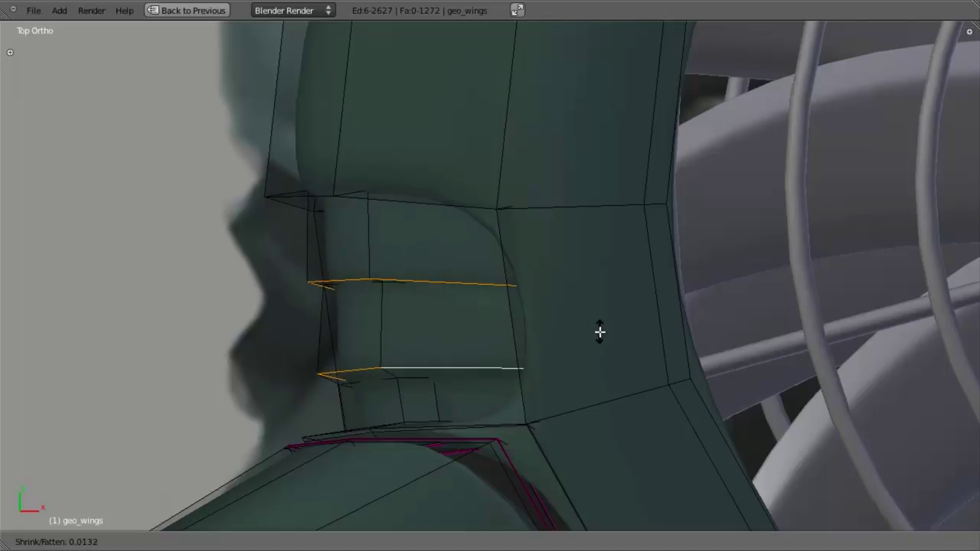
click(600, 333)
- Switch to vertex selection in wireframe and box-deselect the end vertices, keeping only the four outer ridge vertices selected
key(z)
key(ctrl+Tab)
click(509, 293)
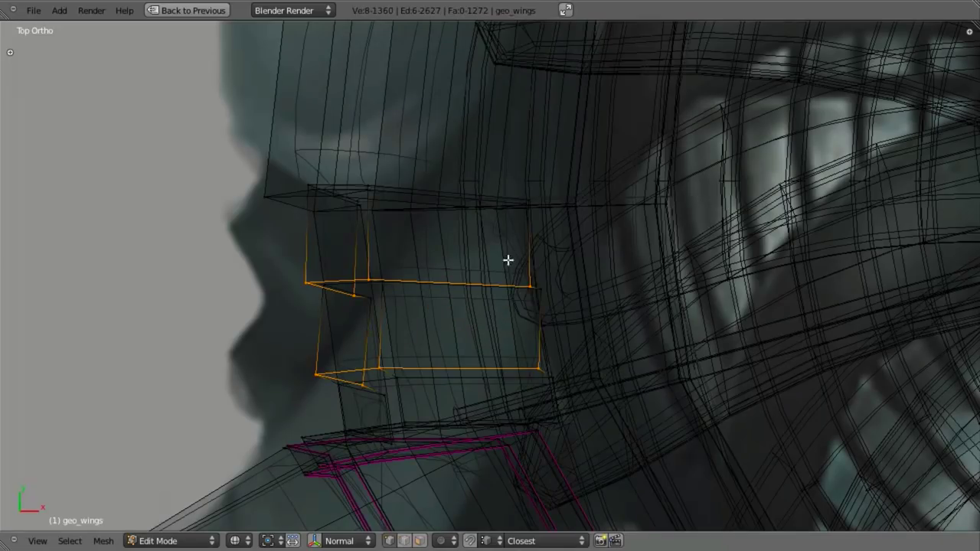
key(b)
middle_drag(487, 199, 625, 443)
key(b)
middle_drag(350, 284, 366, 407)
- Fatten the four ridge vertices outward by about 0.036 and inspect the stepped ribs in Object Mode
key(z)
key(alt+s)
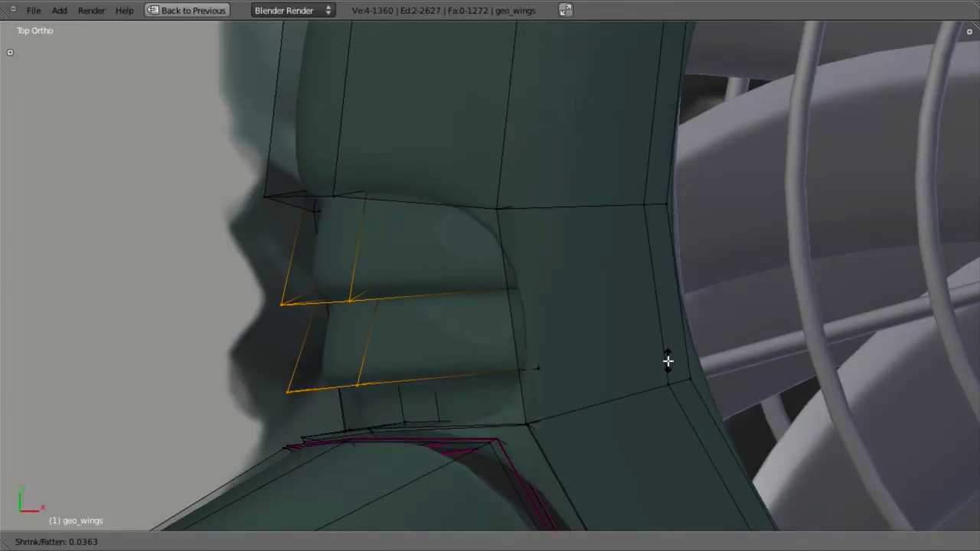
click(669, 366)
key(Tab)
scroll(490, 355, down, 3)
middle_drag(471, 355, 578, 346)
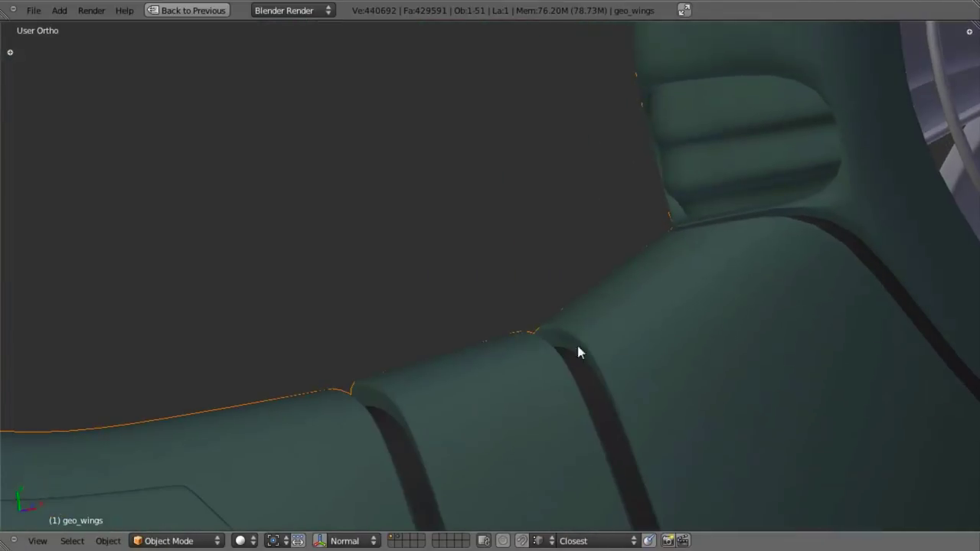
- Back in Edit Mode, add a supporting edge loop just above each of the two rib edges, then clear the selection
shift+middle_drag(720, 266, 451, 357)
middle_drag(452, 357, 542, 361)
key(Tab)
shift+middle_drag(576, 240, 551, 319)
key(a)
shift+middle_drag(558, 259, 542, 338)
scroll(541, 338, up, 4)
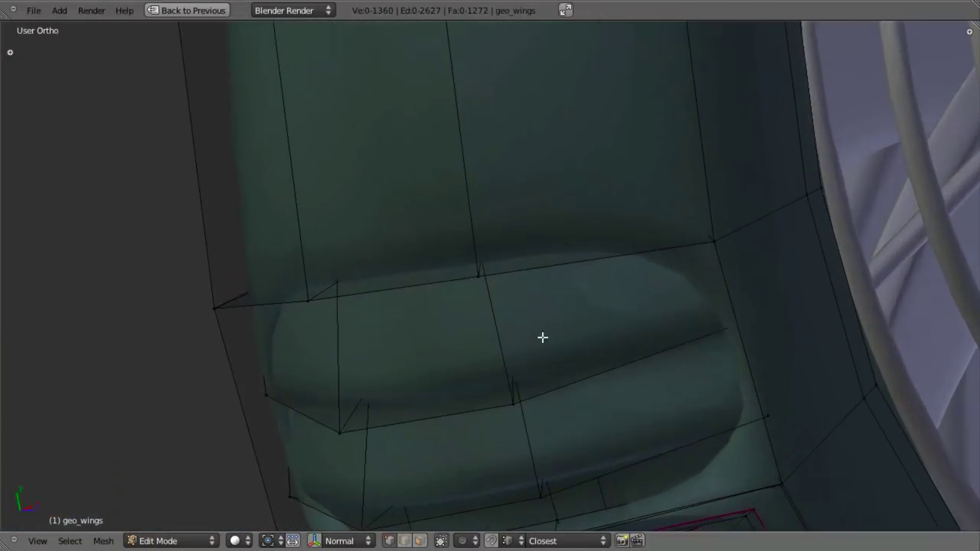
key(ctrl+r)
click(502, 343)
click(537, 459)
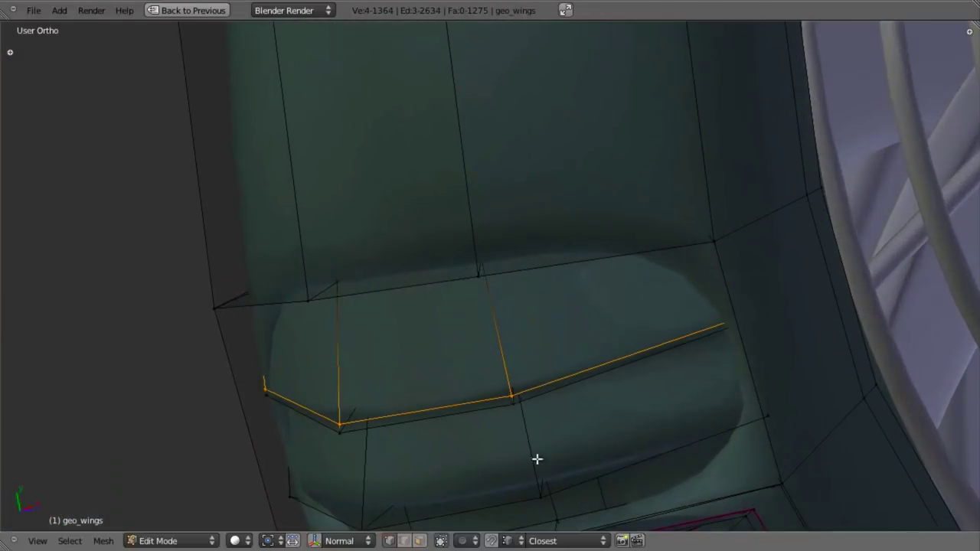
key(ctrl+r)
click(537, 463)
click(542, 499)
key(a)
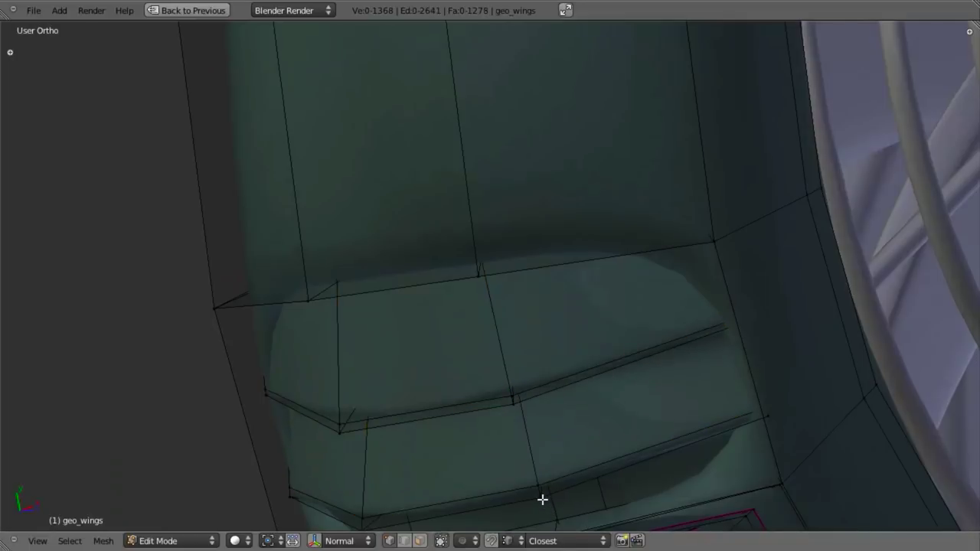
- Select the linked ribbed panel geometry, assign the dark grey material to it and deselect everything
key(l)
key(ctrl+Up)
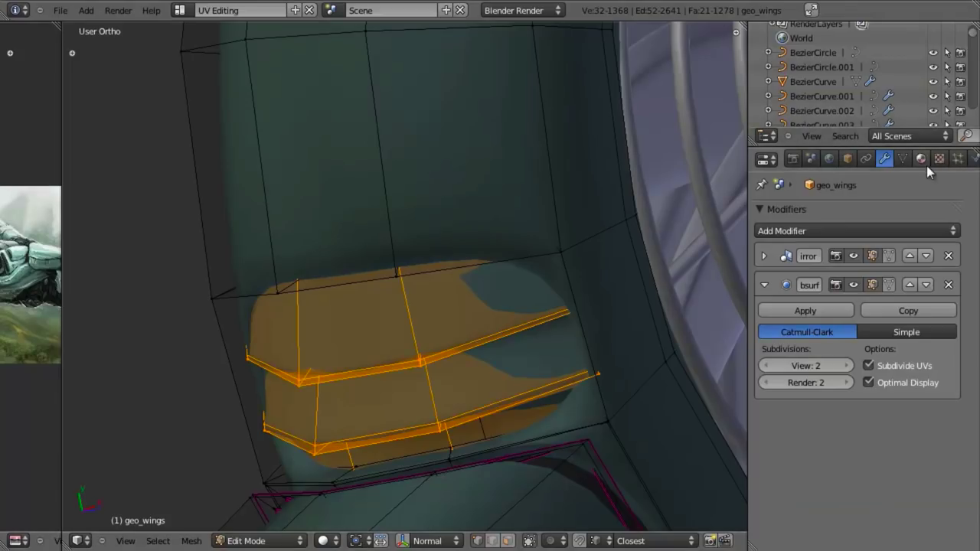
click(922, 159)
click(797, 234)
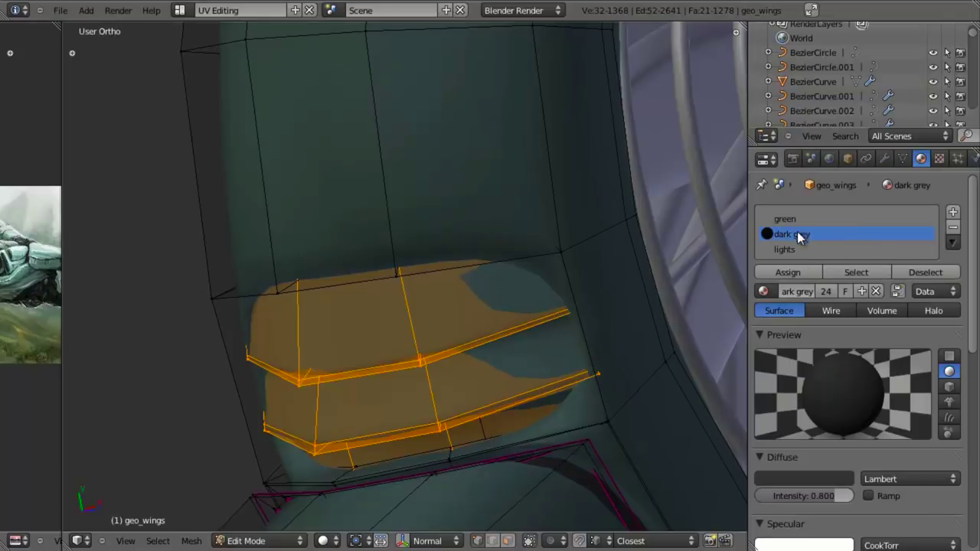
click(797, 274)
key(a)
- Select the edge loops outlining the recess opening and set their crease to 0.9
middle_drag(562, 259, 448, 265)
alt+right_click(448, 263)
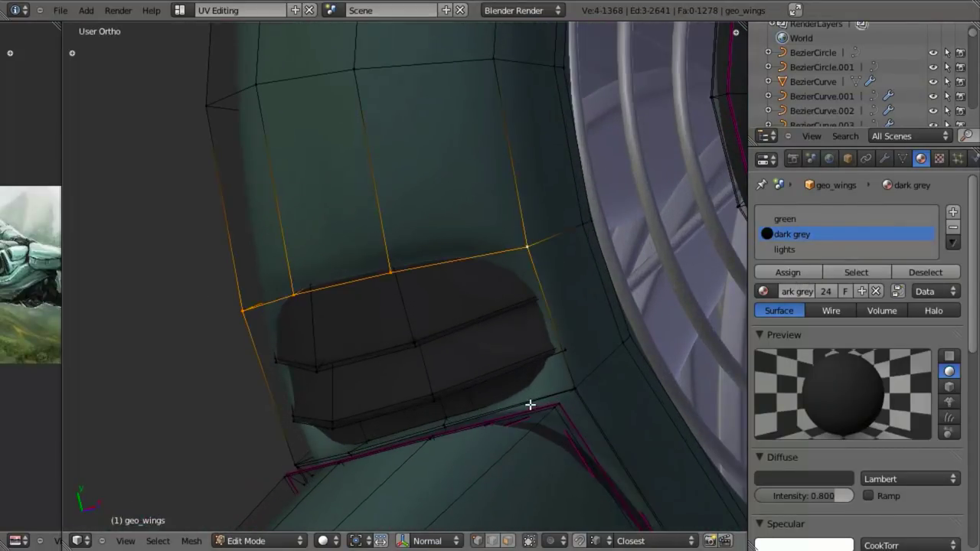
middle_drag(516, 306, 428, 253)
scroll(429, 253, up, 4)
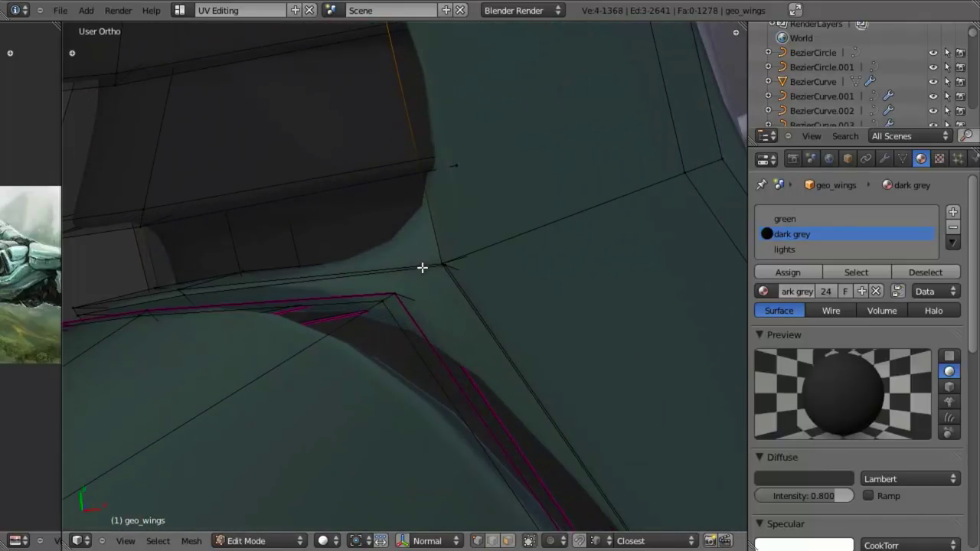
alt+shift+right_click(421, 267)
mouse_move(390, 286)
middle_down()
mouse_move(361, 214)
mouse_move(341, 261)
middle_up()
key(z)
key(z)
key(g)
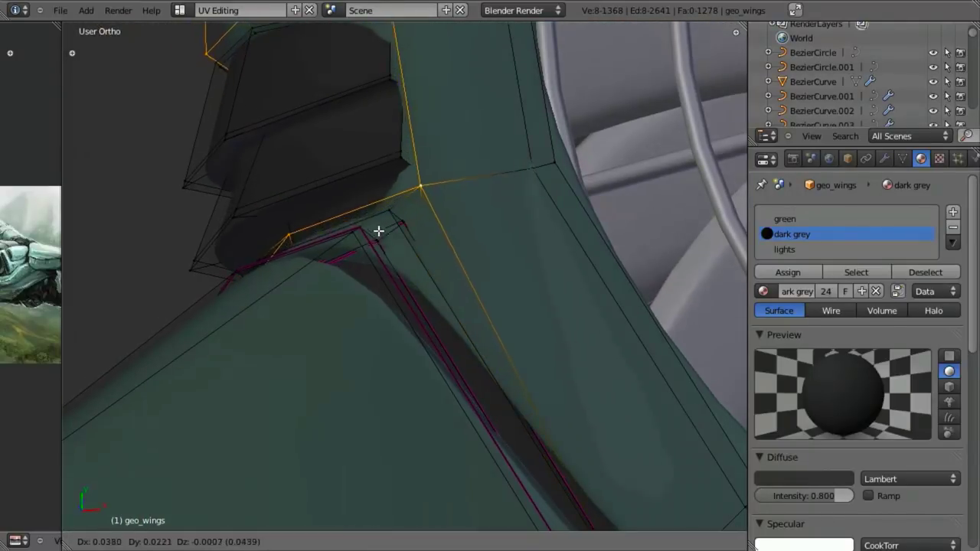
right_click(365, 226)
middle_drag(365, 226, 429, 275)
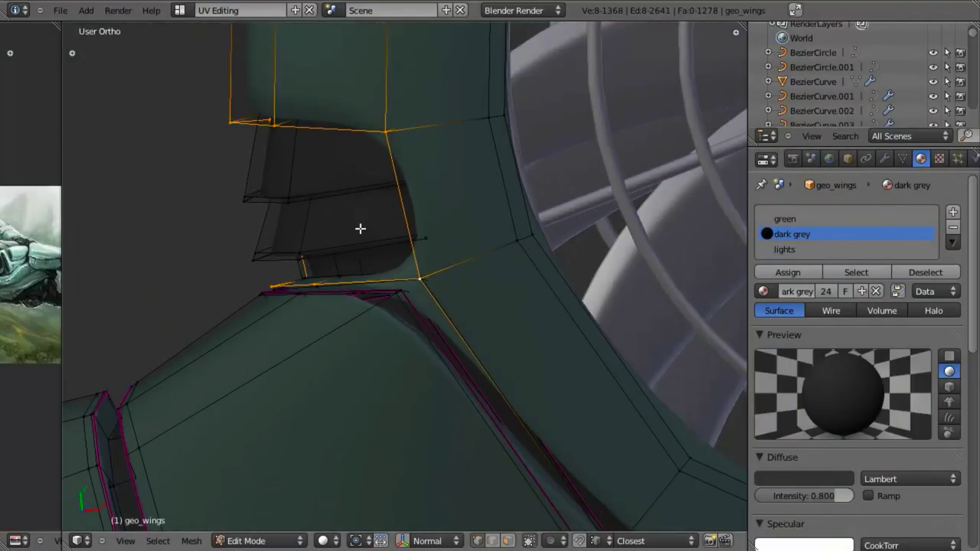
key(shift+e)
text(.9)
key(Return)
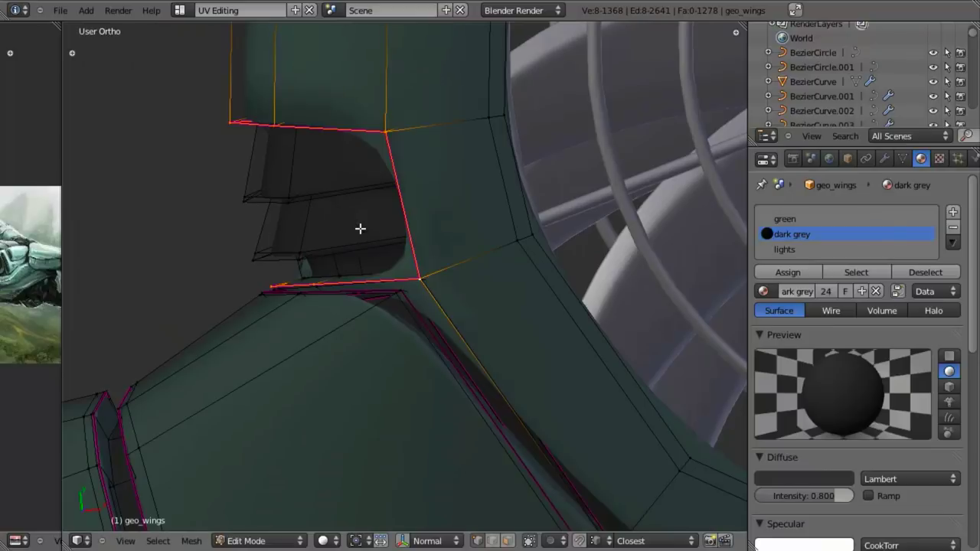
- Show the mesh in wireframe, clear the selection and switch to edge selection mode
key(z)
right_click(391, 147)
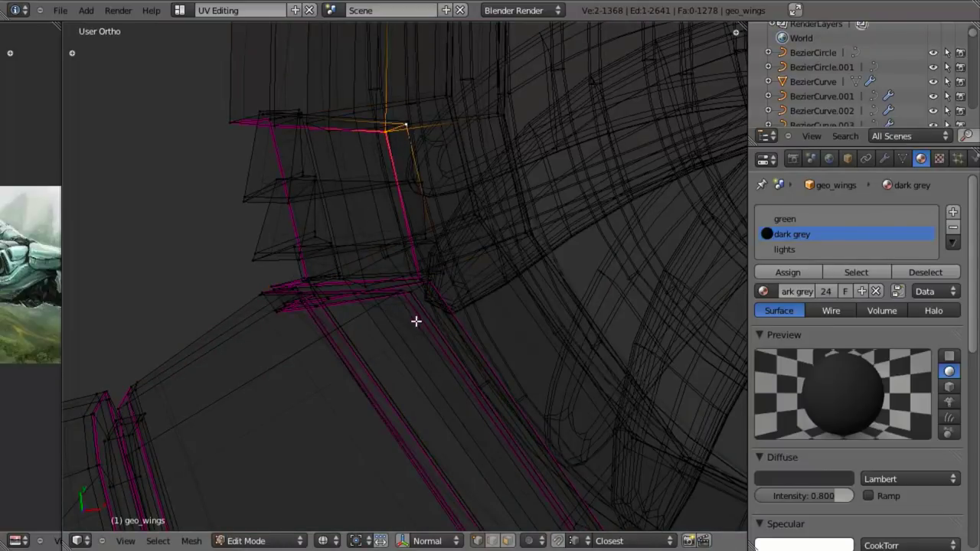
shift+right_click(433, 263)
middle_drag(437, 267, 498, 319)
key(a)
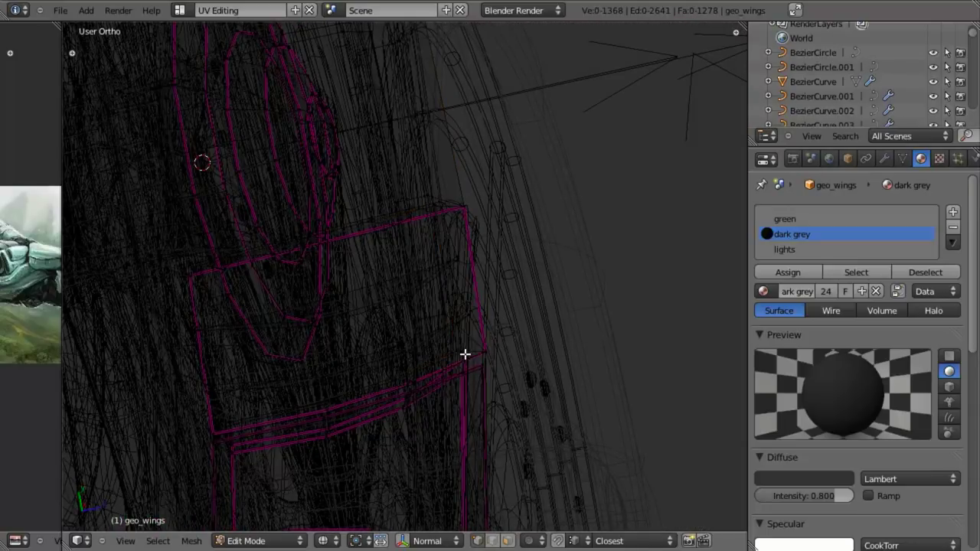
key(ctrl+Tab)
click(465, 377)
key(ctrl+Tab)
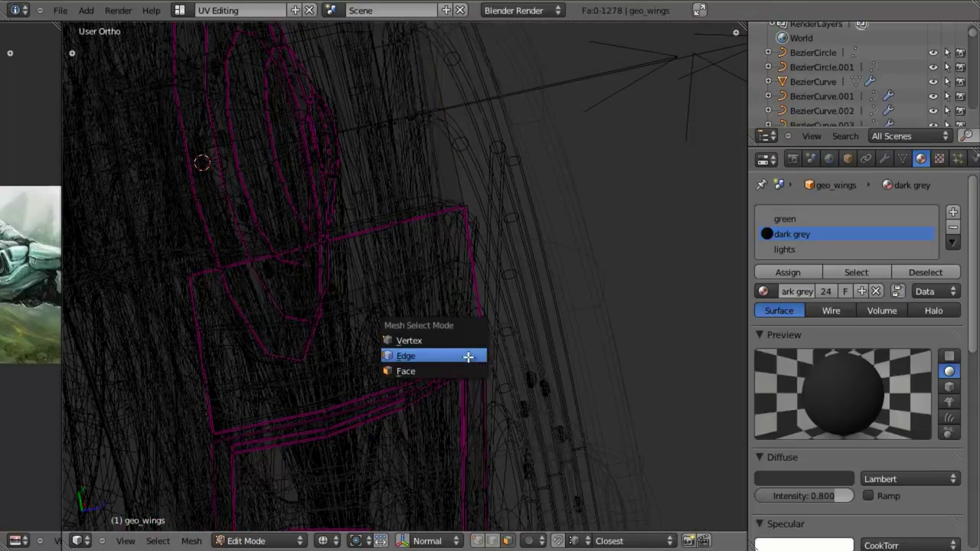
click(465, 355)
- Select the four short depth edges at the recess corners, set their crease to 1 and return to solid shading
scroll(516, 367, up, 4)
key(z)
key(z)
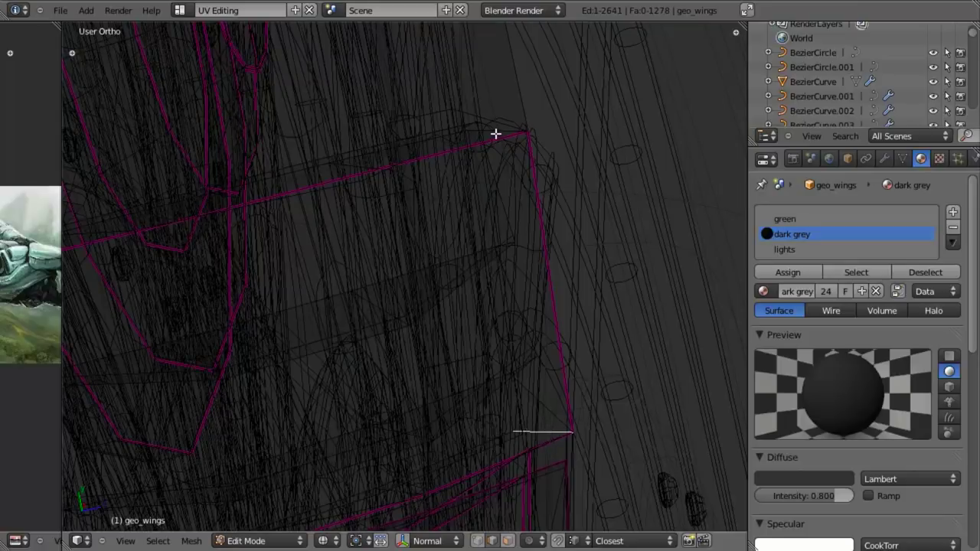
middle_drag(500, 130, 157, 191)
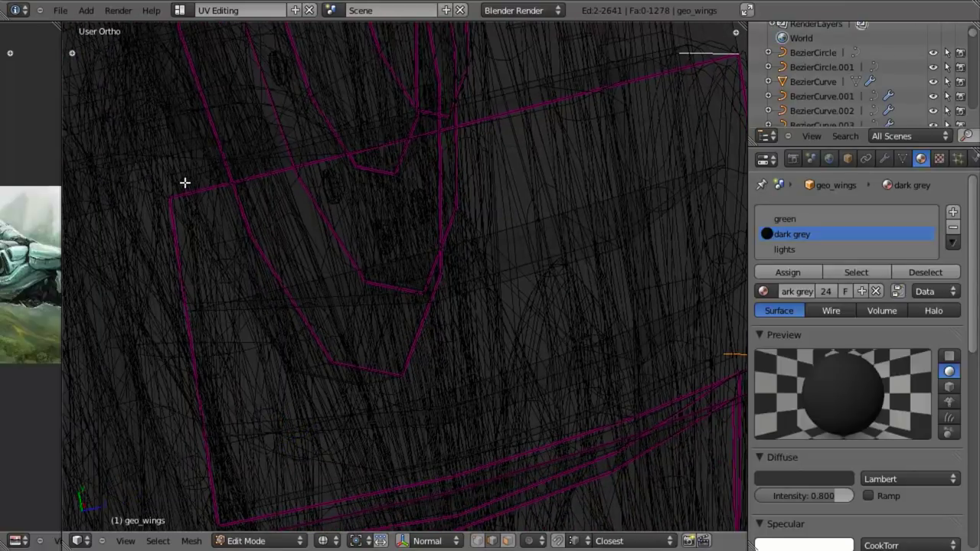
middle_drag(199, 302, 242, 351)
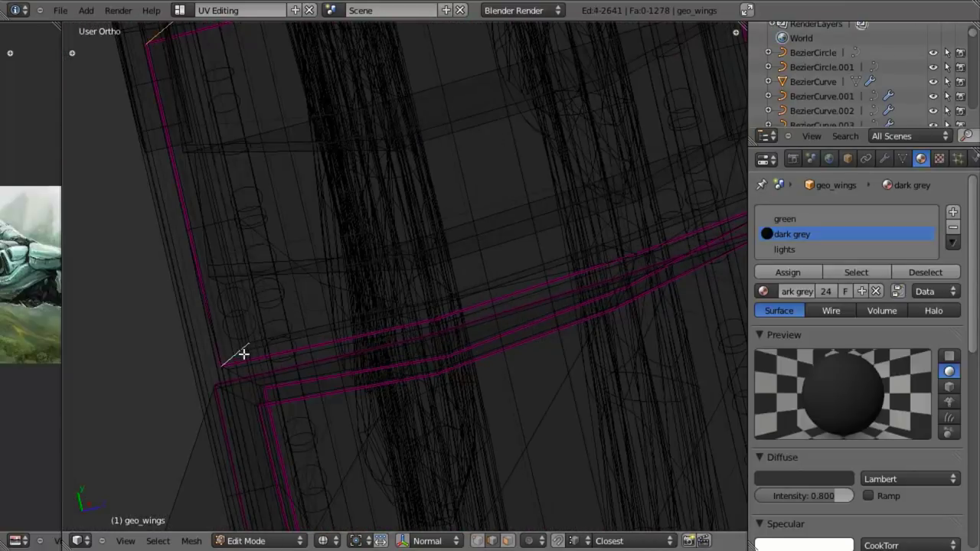
scroll(243, 353, down, 3)
key(shift+e)
text(1)
key(Return)
key(z)
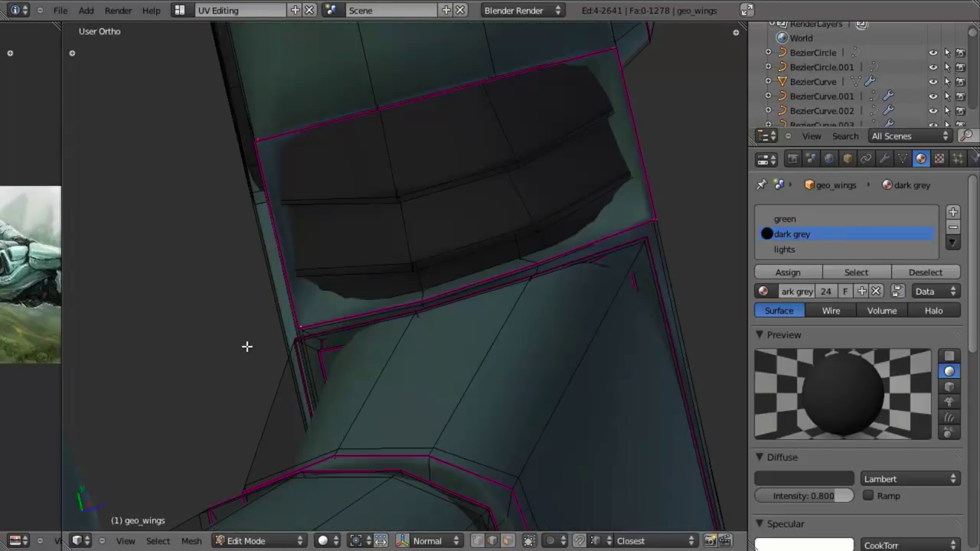
- Cut an edge loop around the recess's side walls in wireframe, slid to about -0.81 near the inner edge
shift+middle_drag(609, 235, 534, 348)
key(z)
middle_drag(519, 301, 600, 352)
scroll(574, 335, up, 3)
key(ctrl+r)
click(603, 351)
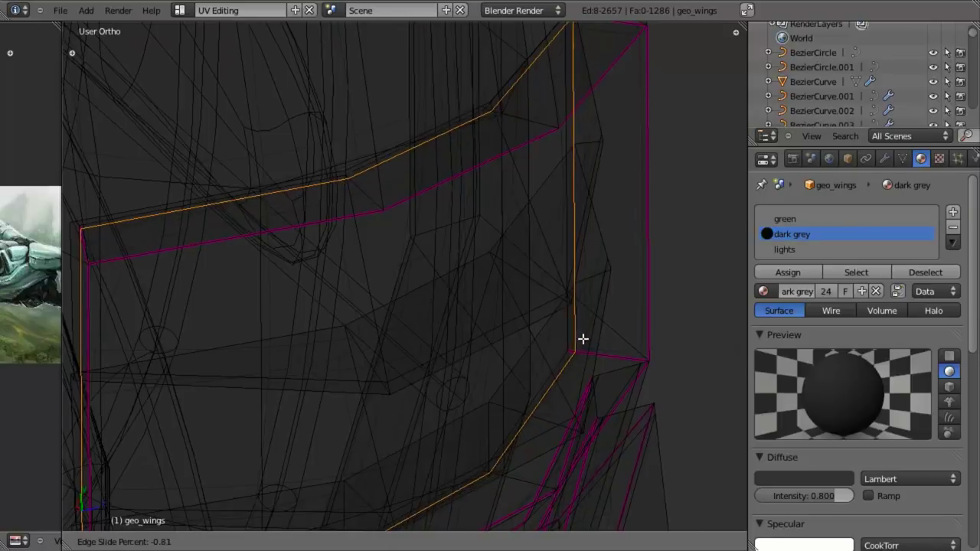
click(584, 339)
- Cut a second loop around the recess's side walls, slid to about 0.35 towards the outer edge, and check the result in Object Mode
key(ctrl+r)
click(608, 350)
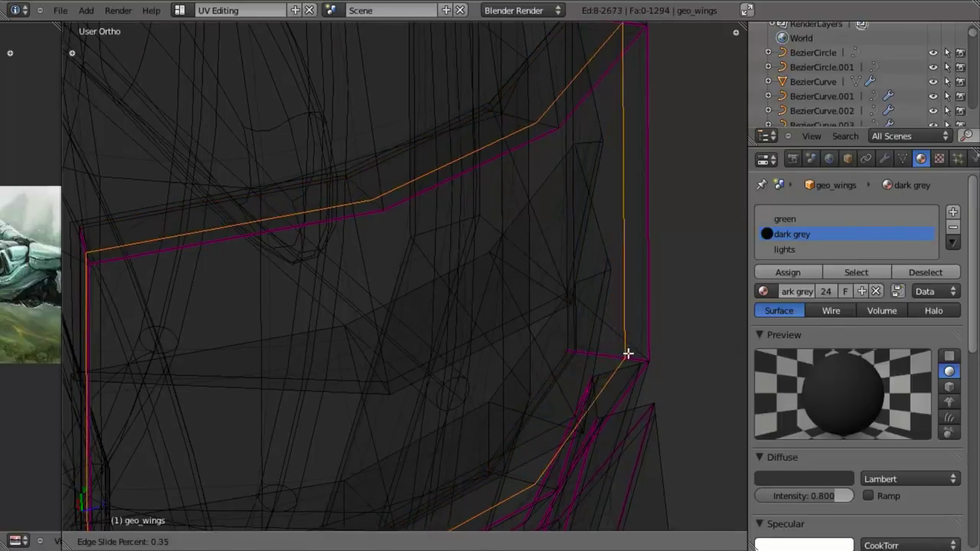
click(628, 355)
key(z)
mouse_move(628, 354)
middle_down()
mouse_move(492, 283)
mouse_move(486, 309)
mouse_move(461, 323)
mouse_move(363, 308)
middle_up()
scroll(491, 284, down, 3)
key(Tab)
scroll(471, 309, down, 3)
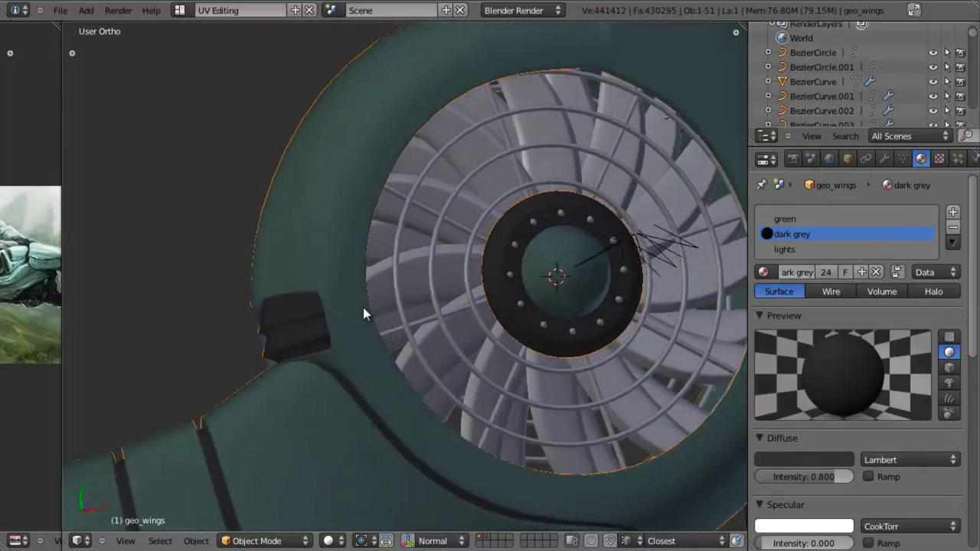
scroll(363, 307, up, 2)
key(Tab)
scroll(389, 302, up, 5)
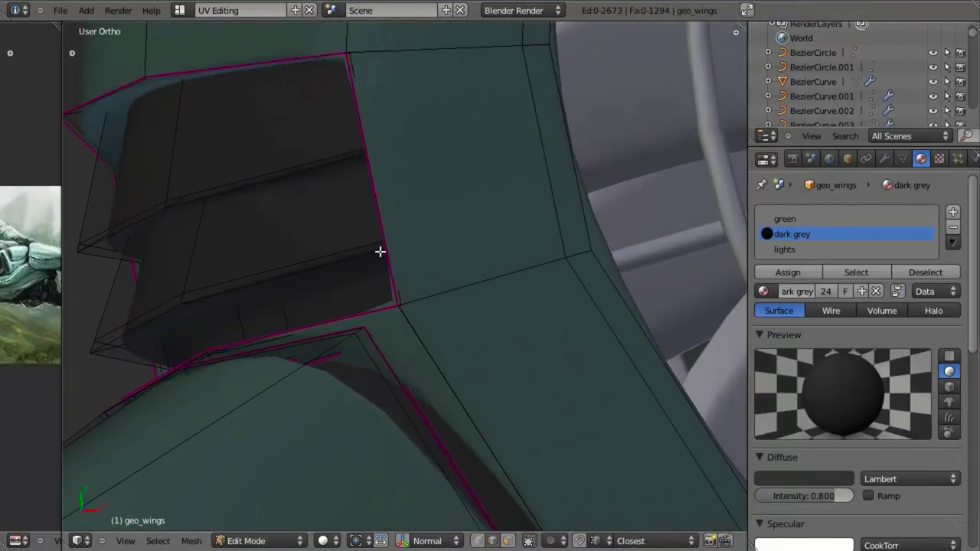
right_click(377, 212)
middle_drag(377, 212, 411, 231)
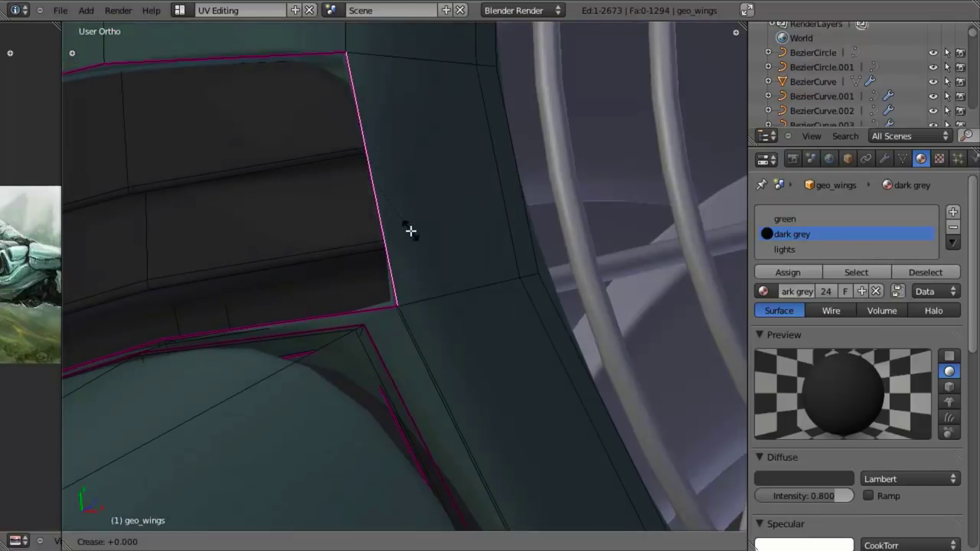
key(Tab)
key(shift+r)
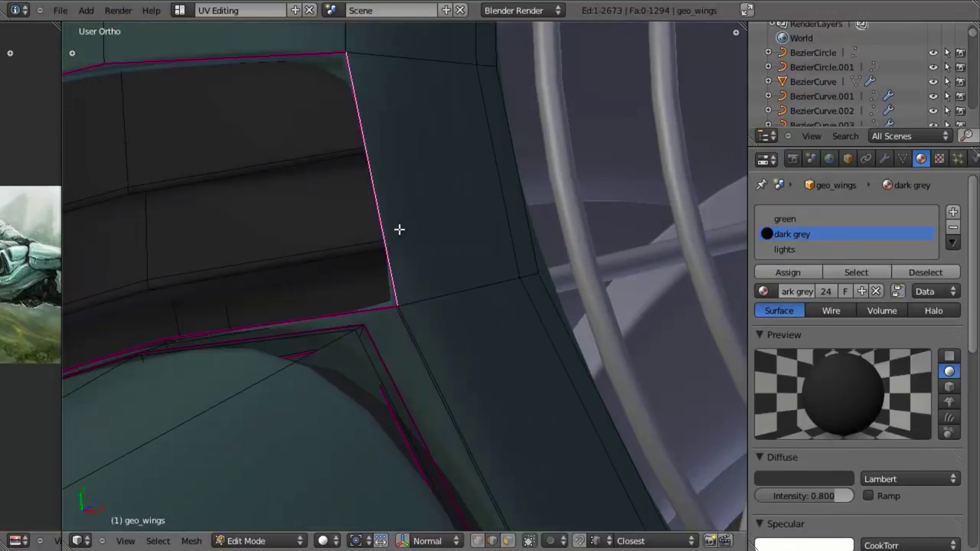
- Cut two evenly spaced edge loops across the housing faces between the recess and the fan opening
key(ctrl+r)
scroll(381, 199, up, 1)
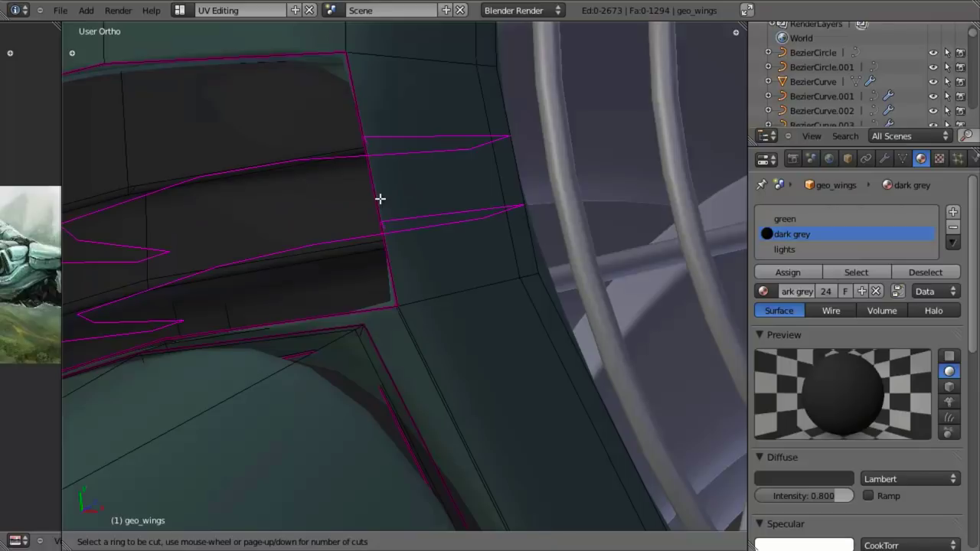
double_click(380, 199)
scroll(381, 199, down, 3)
middle_drag(381, 199, 430, 262)
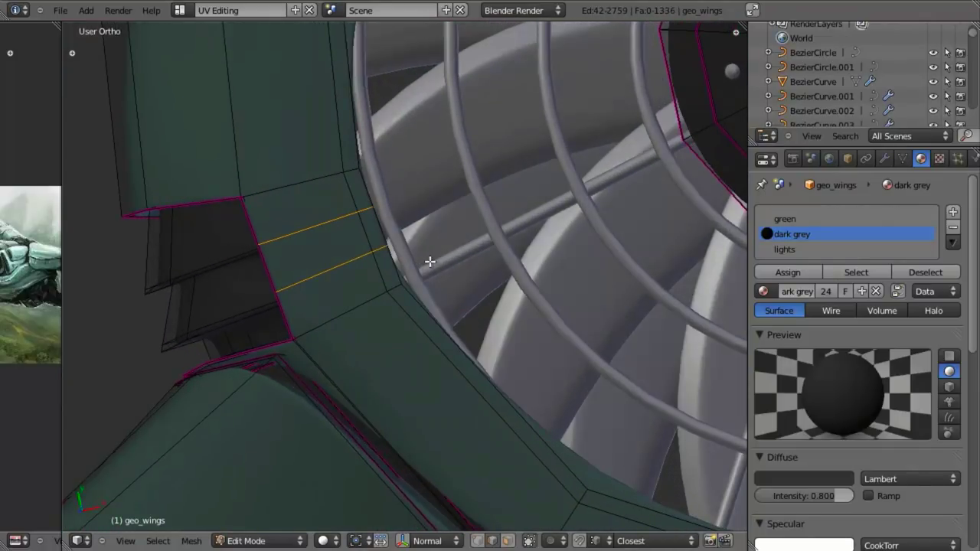
- Scale the two new housing loops along normal Z by about 1.006 and inspect the housing in Object Mode
key(s)
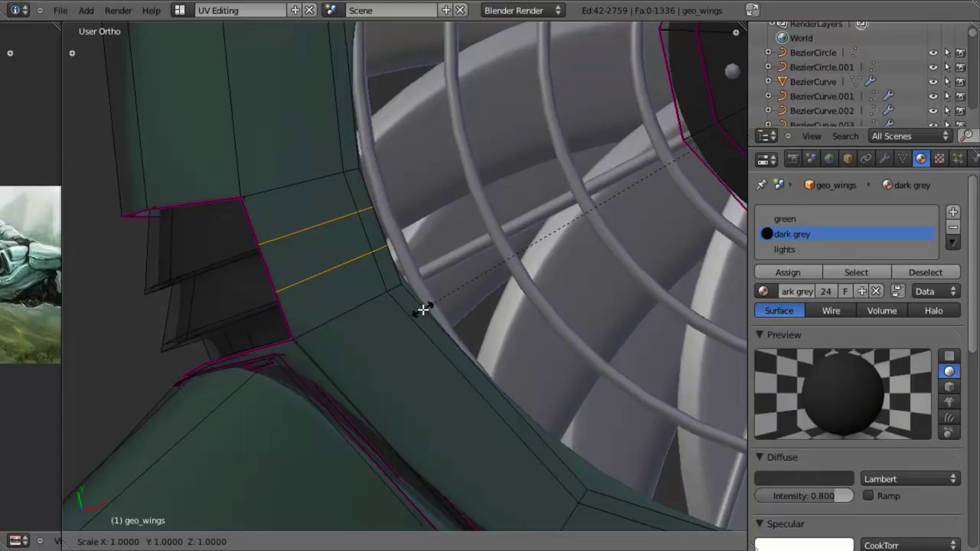
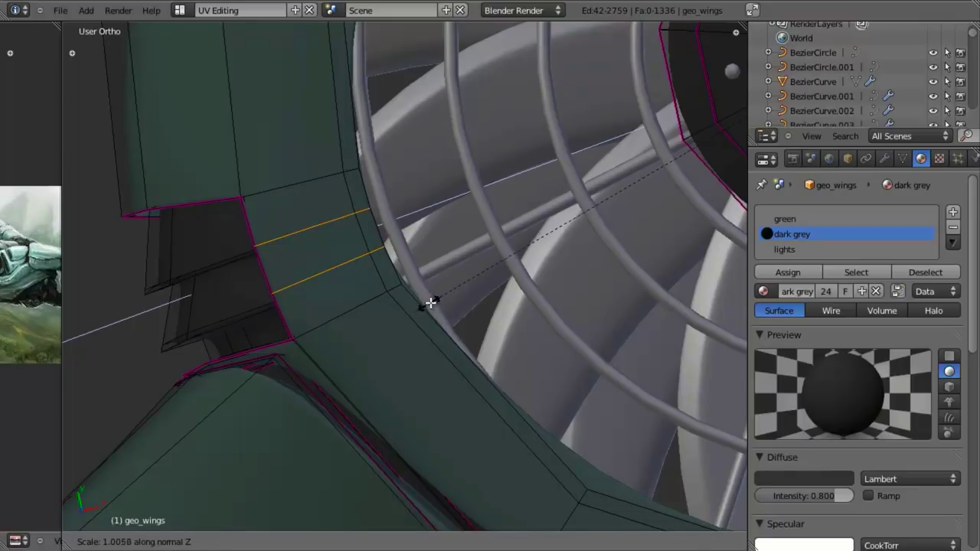
click(430, 303)
key(Tab)
scroll(365, 340, down, 4)
middle_drag(443, 348, 393, 206)
- Examine the panel seam and the recess corners from several angles, in both Edit Mode and Object Mode
key(Tab)
middle_drag(474, 192, 349, 185)
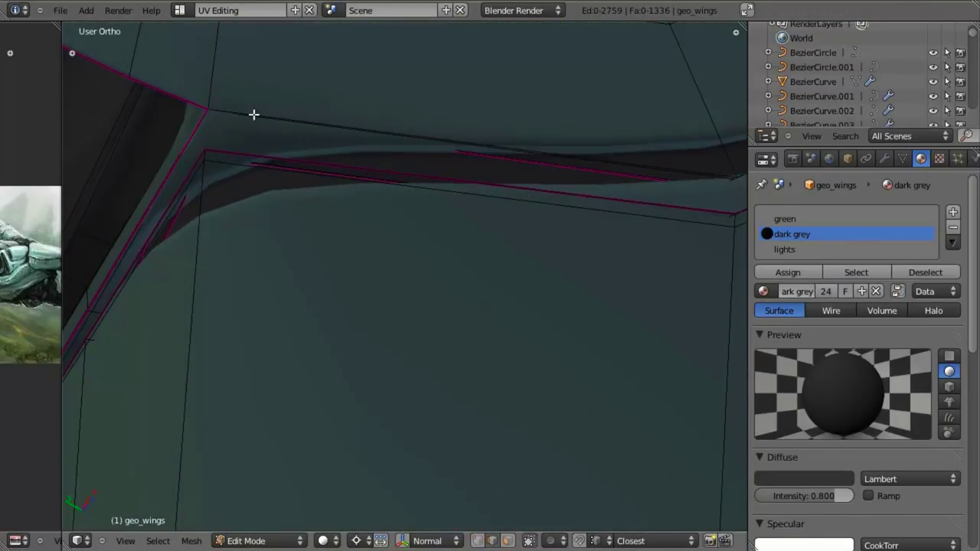
middle_drag(287, 125, 407, 170)
key(Tab)
key(Tab)
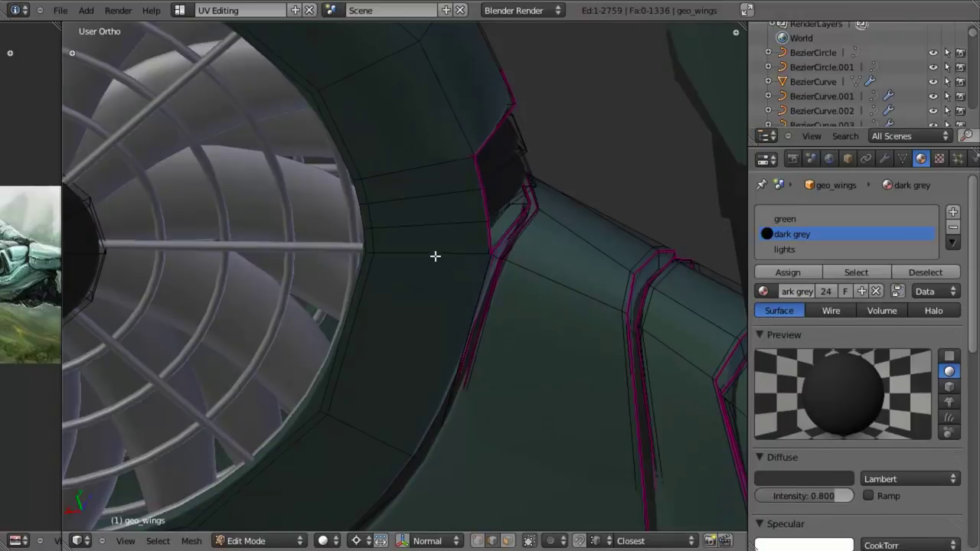
middle_drag(434, 255, 458, 265)
key(z)
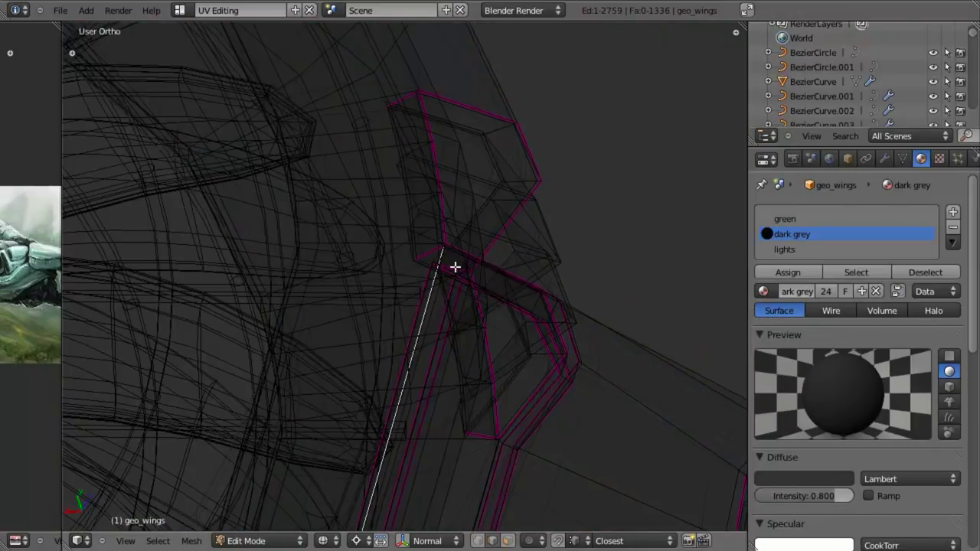
key(z)
scroll(555, 284, up, 5)
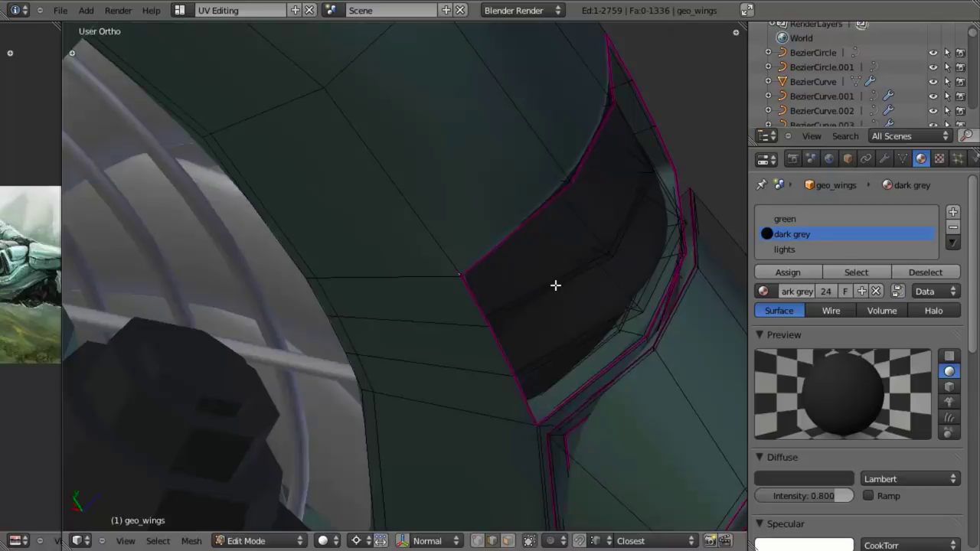
scroll(555, 285, down, 2)
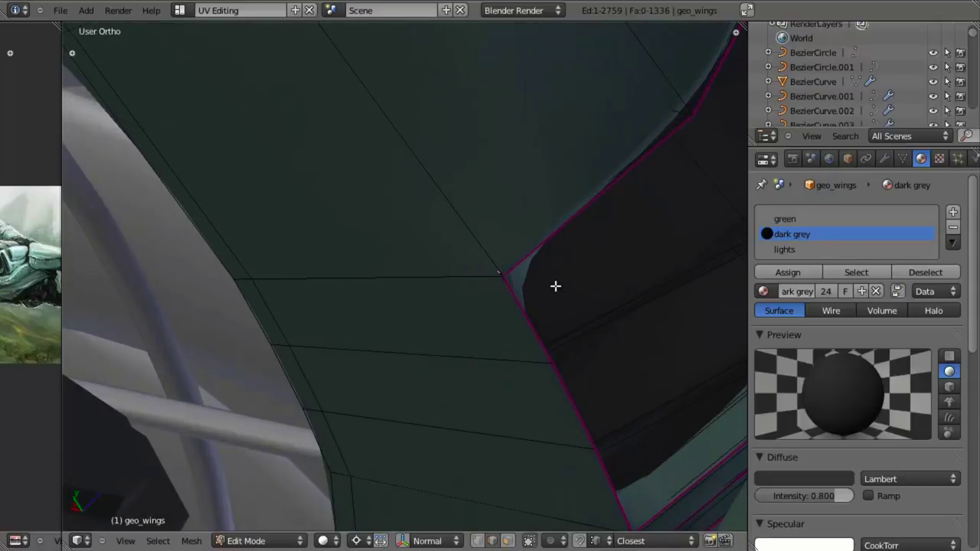
key(Tab)
middle_drag(554, 283, 431, 284)
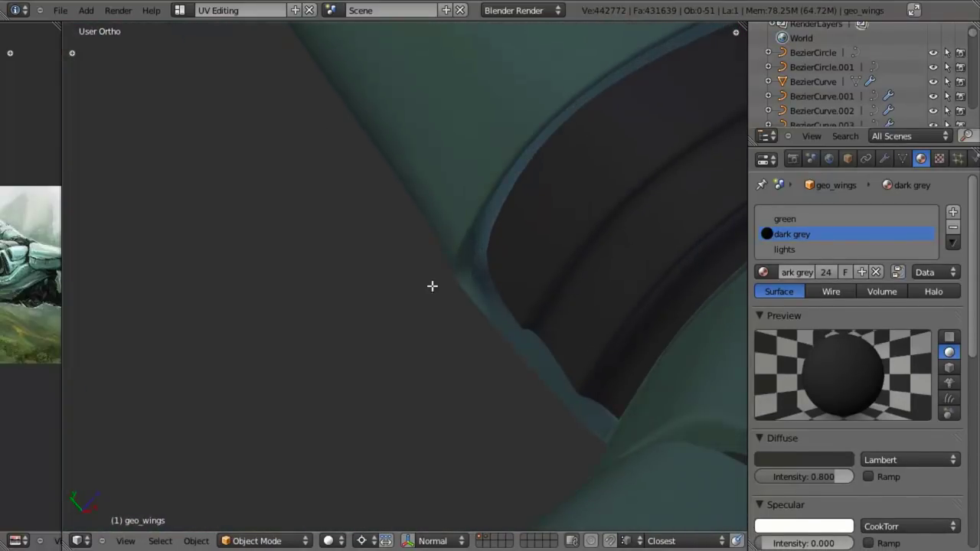
- Try removing the crease from the recess's border edges with a crease change of -1, and check the shading in Object Mode
key(Tab)
key(Tab)
key(Tab)
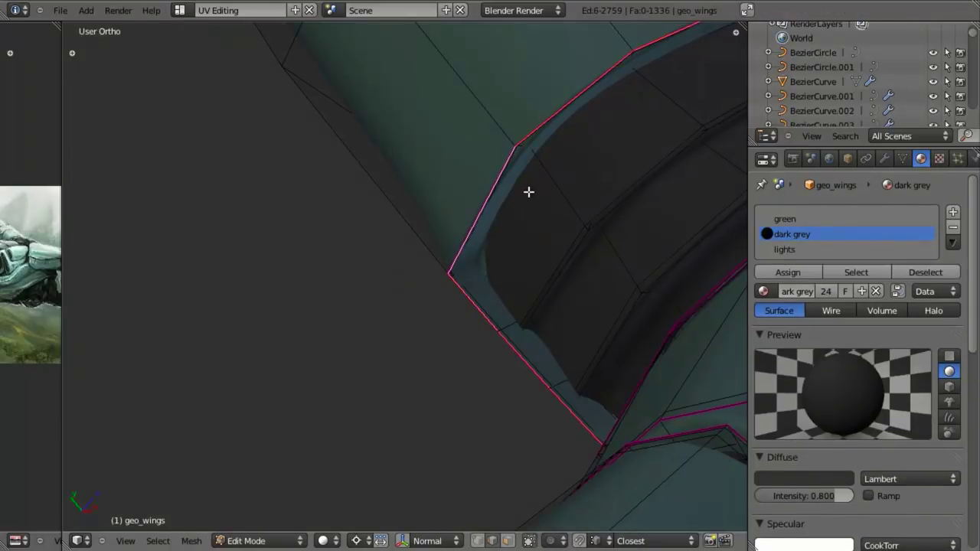
shift+middle_drag(528, 191, 426, 279)
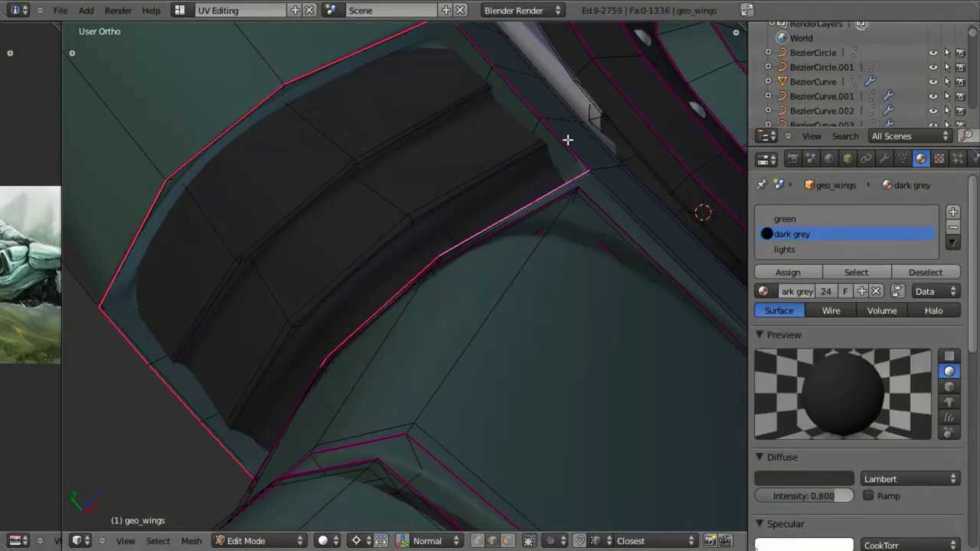
key(shift+e)
text(-1)
key(Return)
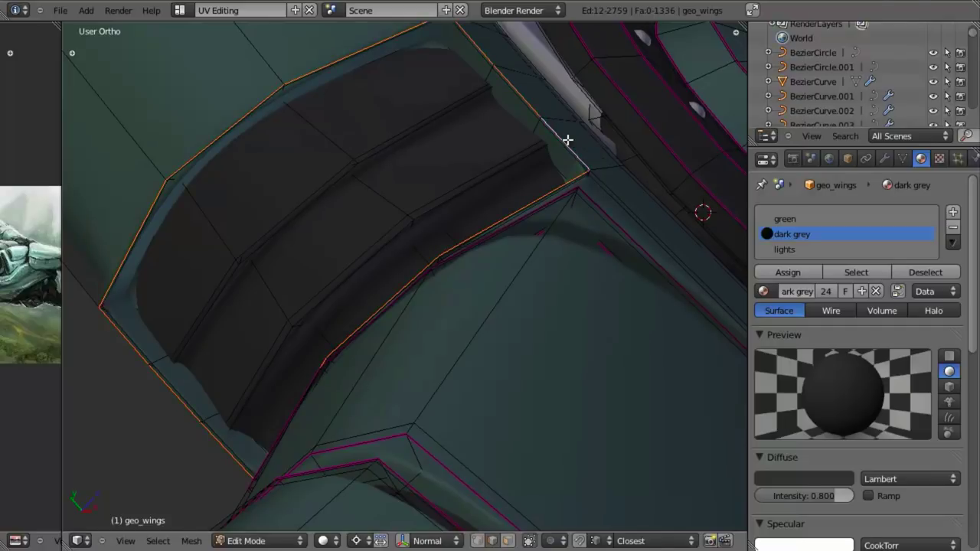
key(Tab)
scroll(567, 141, down, 4)
middle_drag(474, 195, 360, 303)
key(Tab)
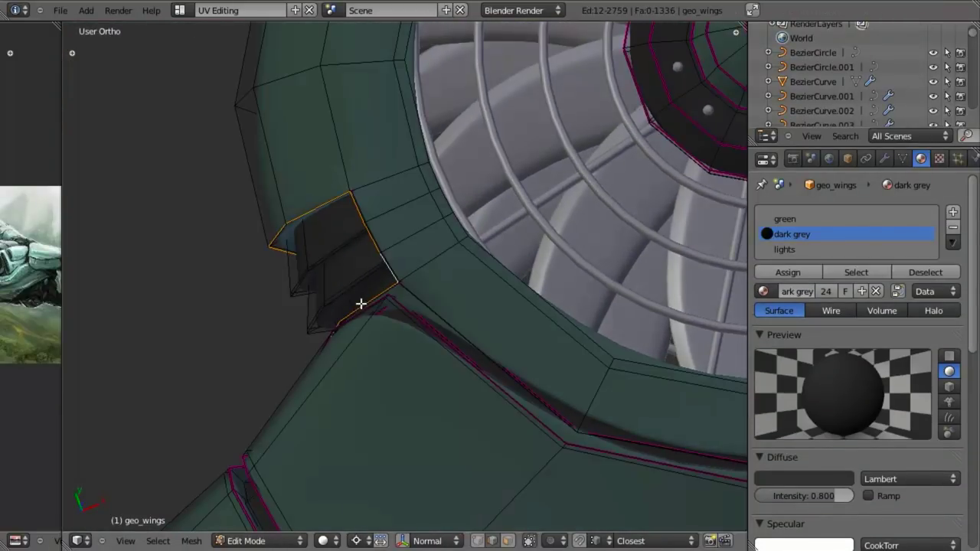
key(Tab)
scroll(369, 387, down, 6)
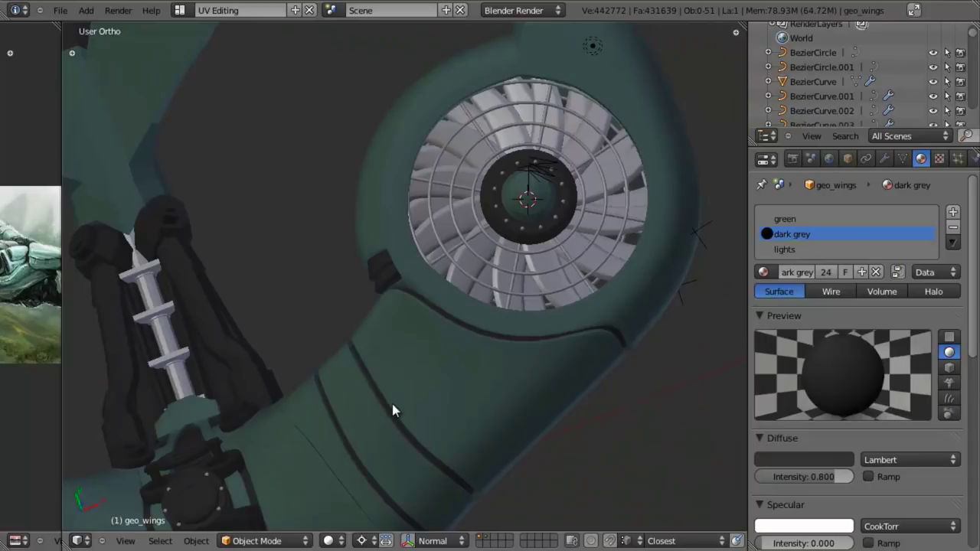
- Examine the wing's fan housing from several angles and compare its outline with the top-view reference in wireframe
middle_drag(394, 405, 430, 366)
scroll(462, 413, down, 4)
middle_drag(463, 419, 533, 375)
scroll(533, 375, up, 5)
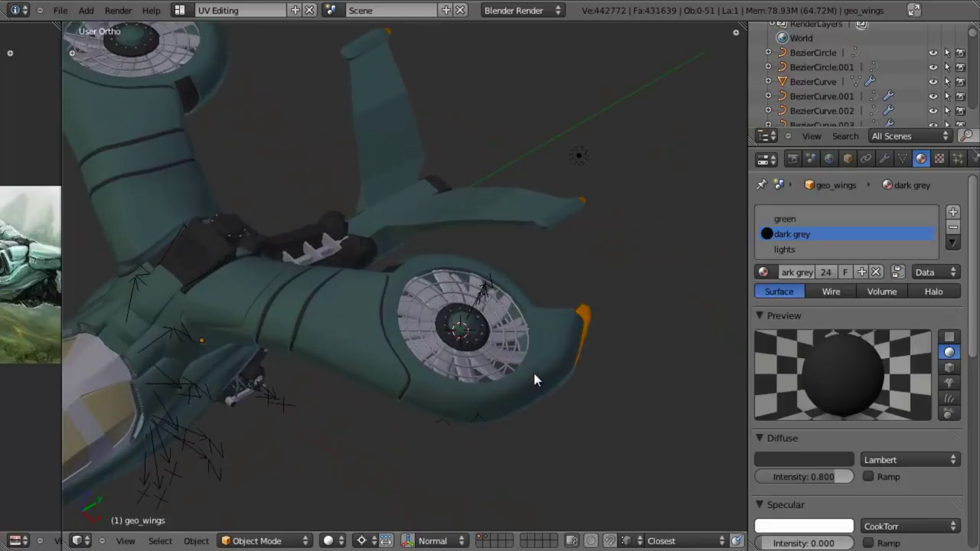
middle_drag(435, 427, 417, 380)
scroll(421, 407, up, 2)
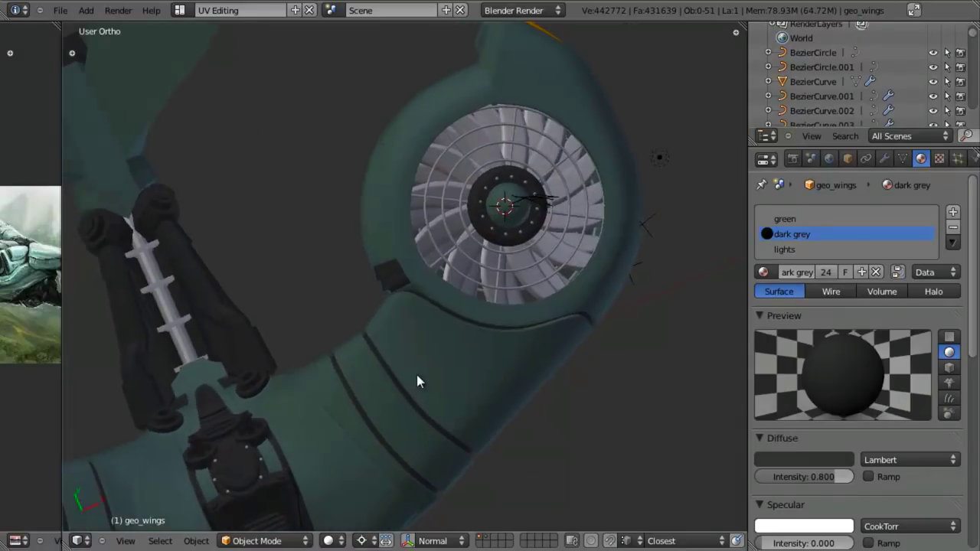
key(KP_7)
key(z)
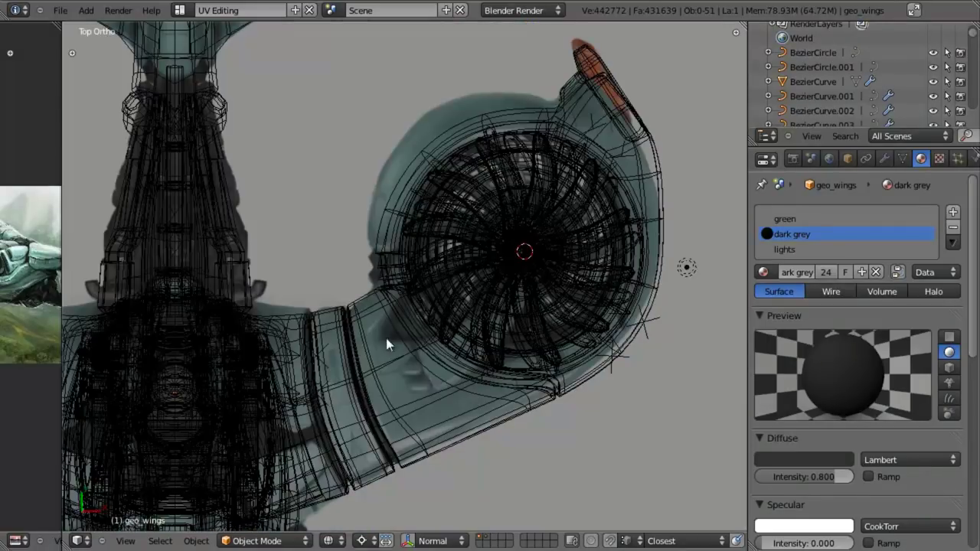
key(z)
scroll(423, 330, up, 2)
key(Tab)
key(z)
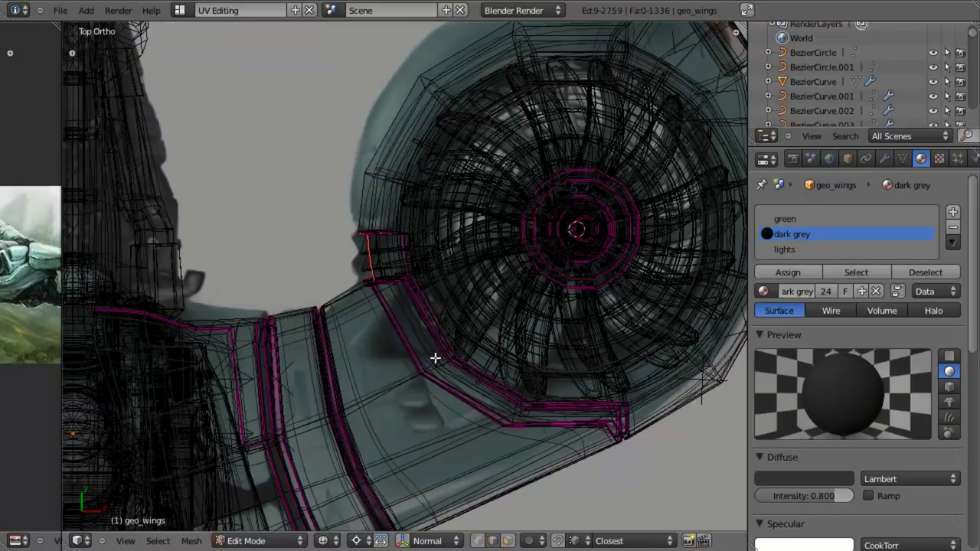
key(z)
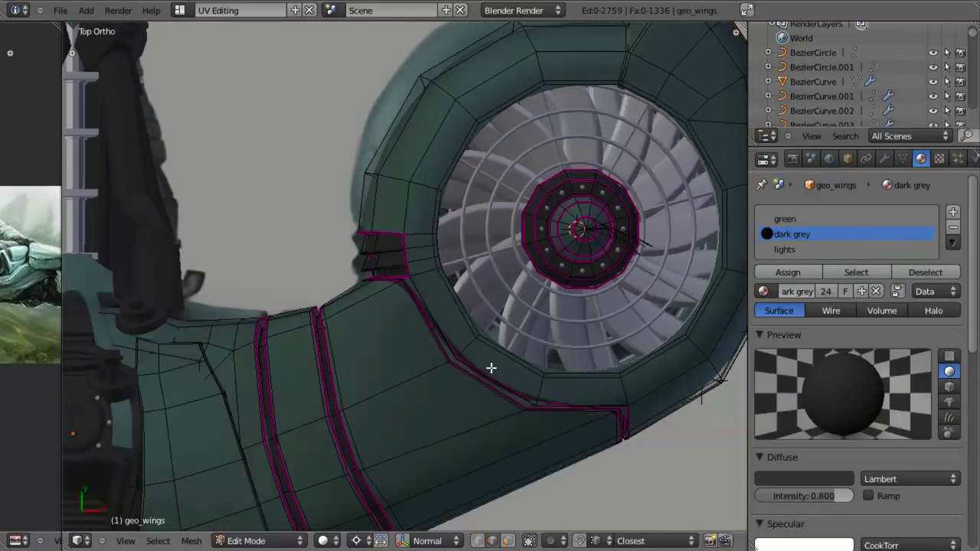
scroll(482, 398, down, 3)
key(Tab)
scroll(482, 400, down, 3)
- Cut an edge loop around the underside disc of the fan hub and slide it towards the disc's outer rim
middle_drag(442, 425, 393, 452)
scroll(392, 284, up, 3)
key(Tab)
scroll(409, 385, up, 6)
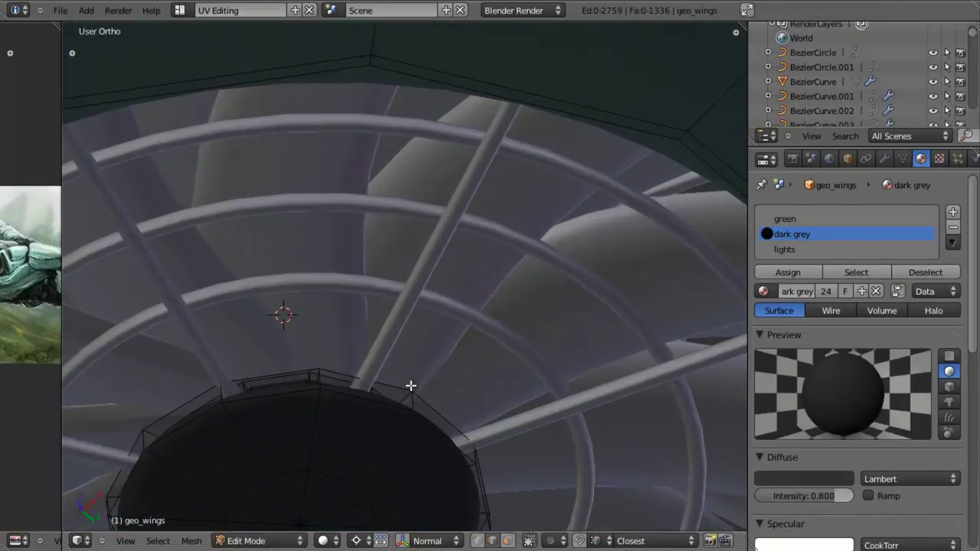
middle_drag(404, 406, 468, 289)
key(ctrl+r)
click(471, 287)
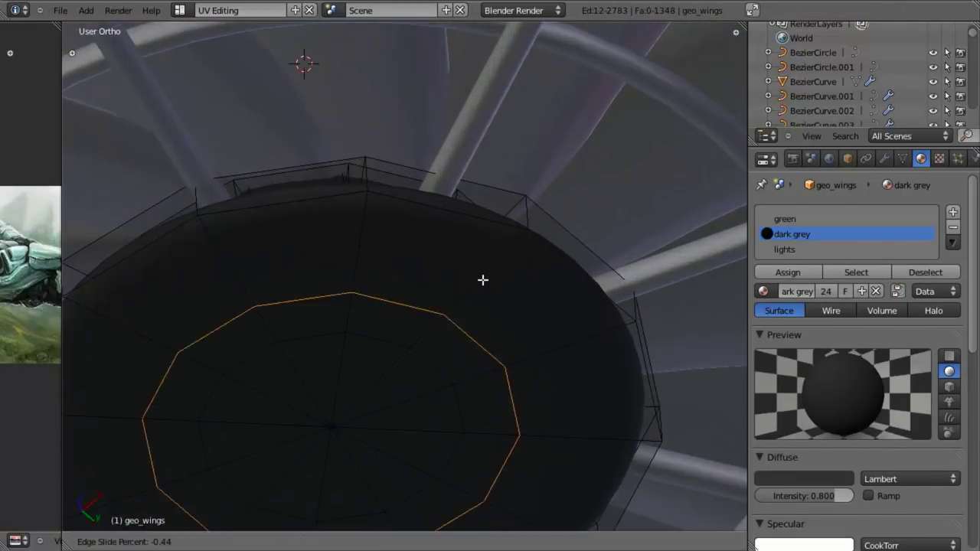
click(339, 134)
- Try to cut another edge loop around the fan hub in wireframe display, and undo it
middle_drag(342, 136, 428, 218)
scroll(658, 311, up, 4)
key(ctrl+r)
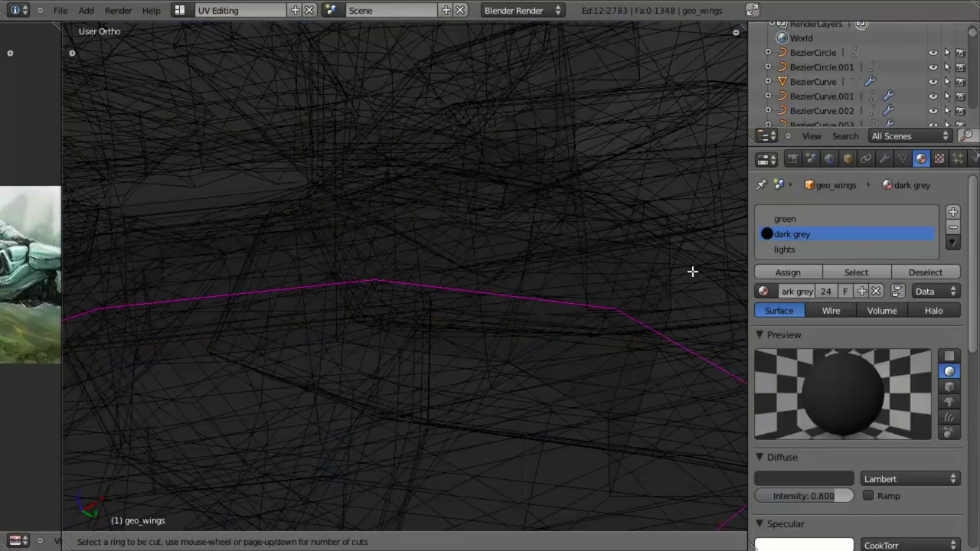
click(692, 271)
click(643, 243)
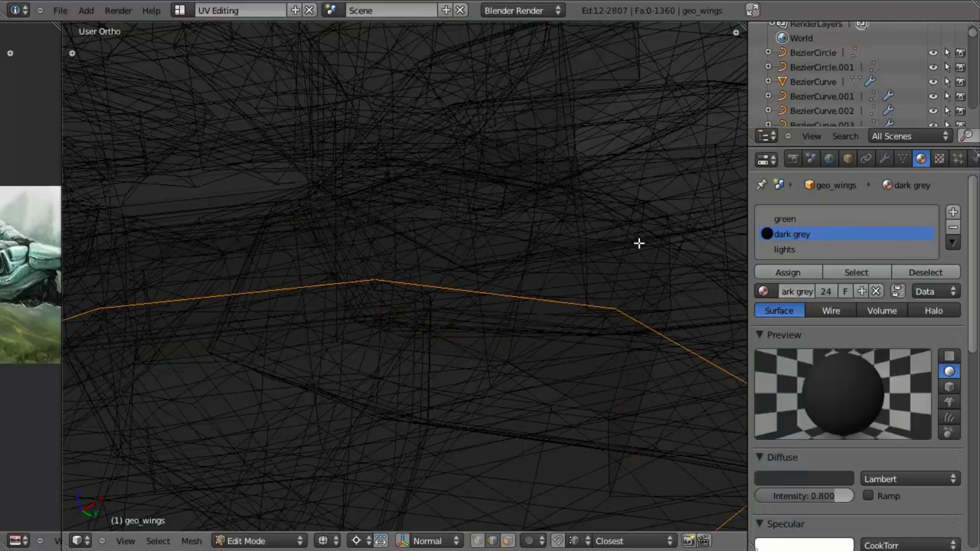
key(ctrl+z)
middle_drag(638, 243, 568, 284)
scroll(370, 306, down, 4)
mouse_move(369, 306)
middle_down()
mouse_move(400, 347)
mouse_move(424, 429)
middle_up()
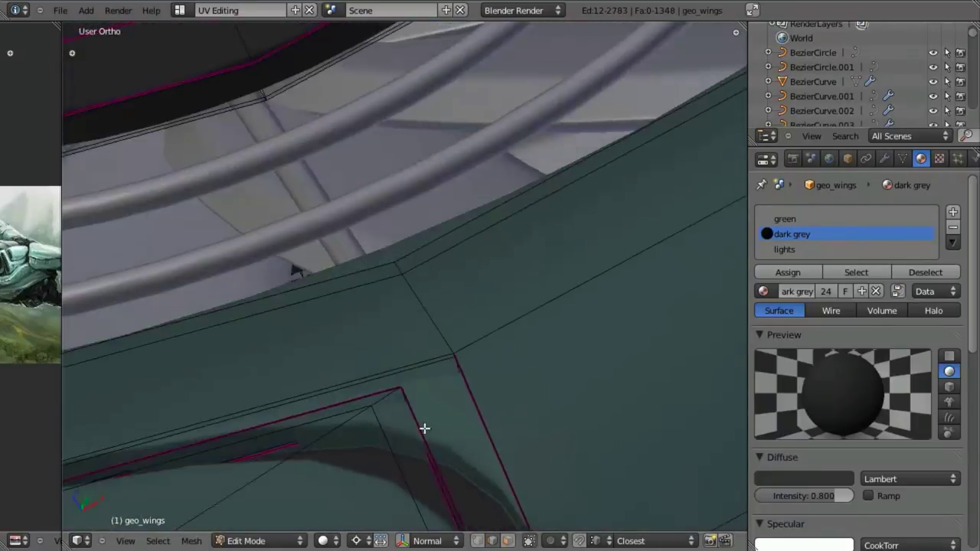
- Isolate the wings object by hiding all unselected objects, and return to solid display
key(z)
mouse_move(460, 325)
middle_down()
mouse_move(466, 360)
mouse_move(492, 375)
middle_up()
key(Tab)
scroll(491, 374, down, 4)
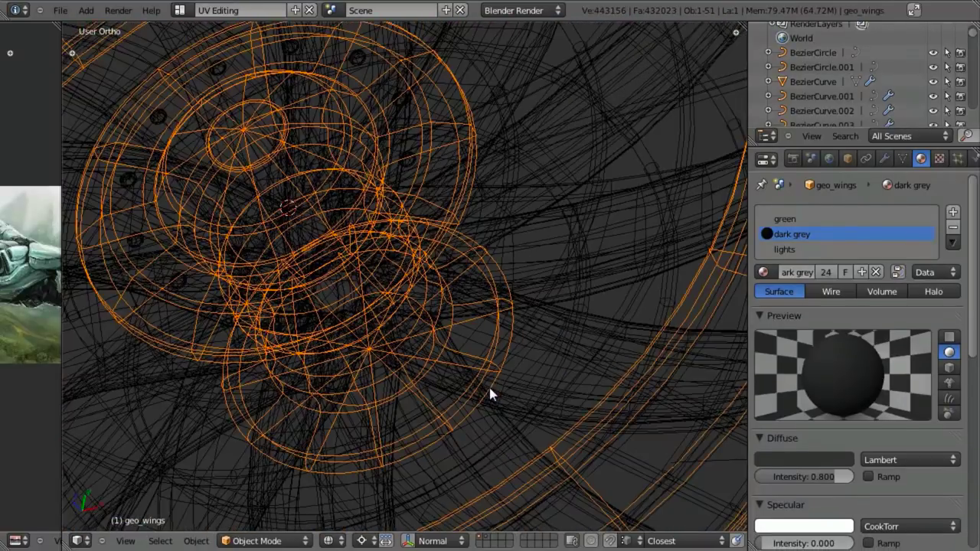
key(shift+h)
key(z)
- Cut an edge loop on the inner face of the hub's lower disc, scale it out close to the rim, and check it in Object Mode
key(Tab)
scroll(473, 349, up, 2)
key(ctrl+r)
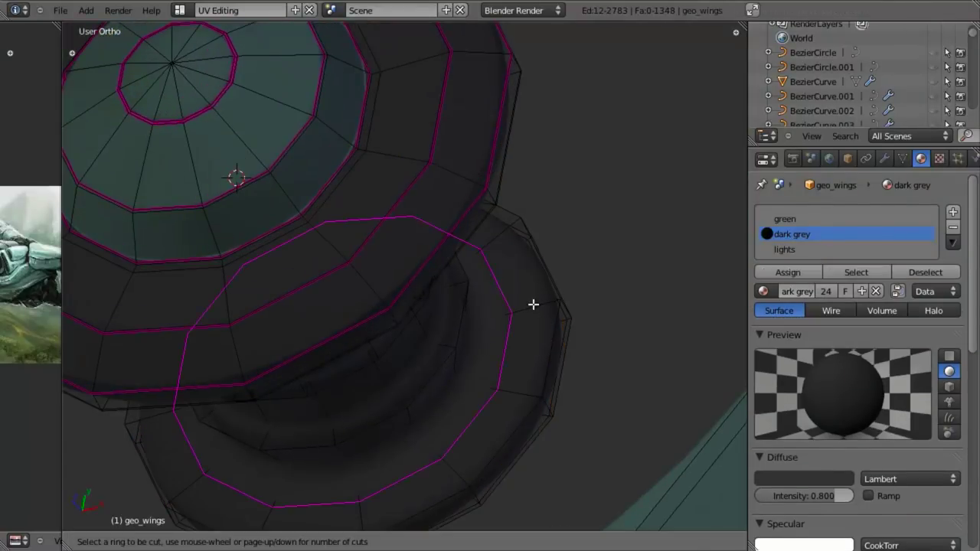
click(531, 304)
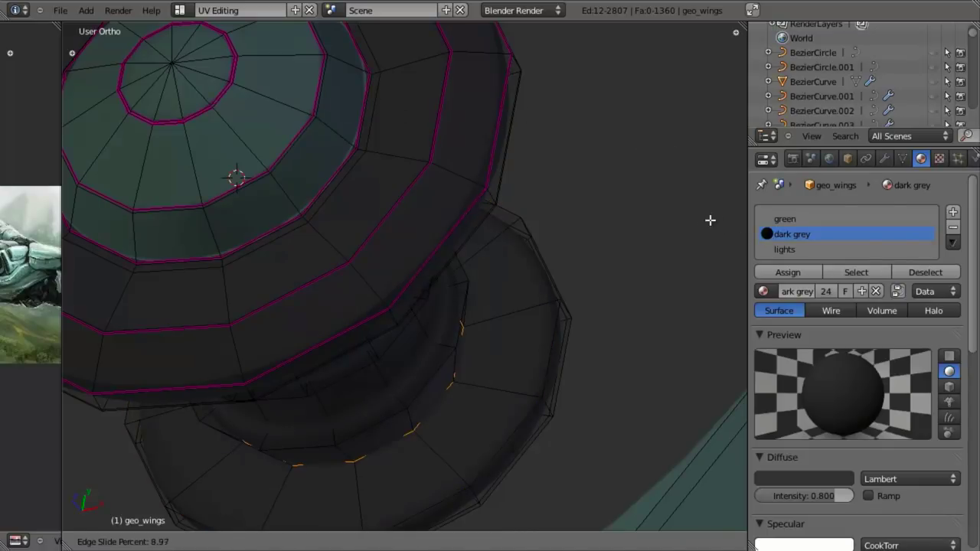
right_click(689, 261)
key(s)
right_click(606, 471)
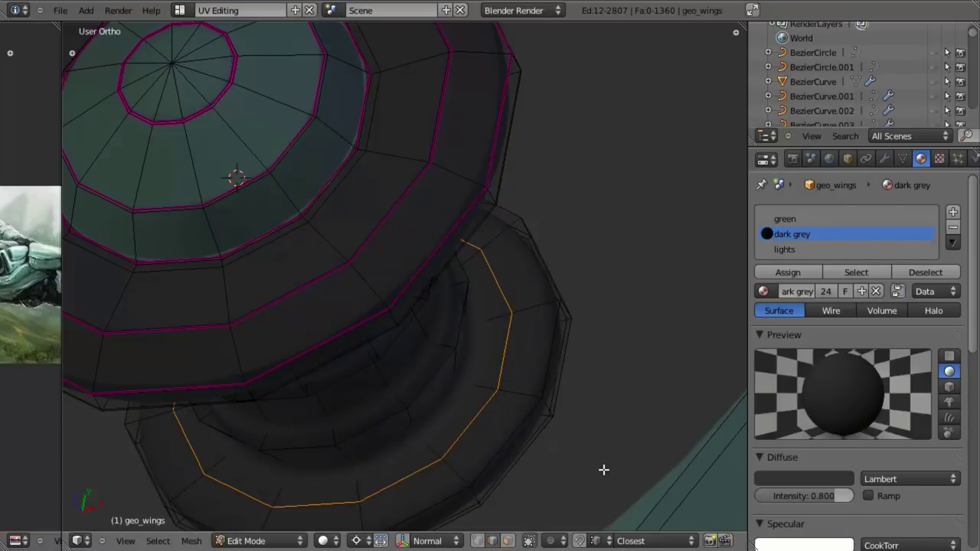
key(s)
click(648, 29)
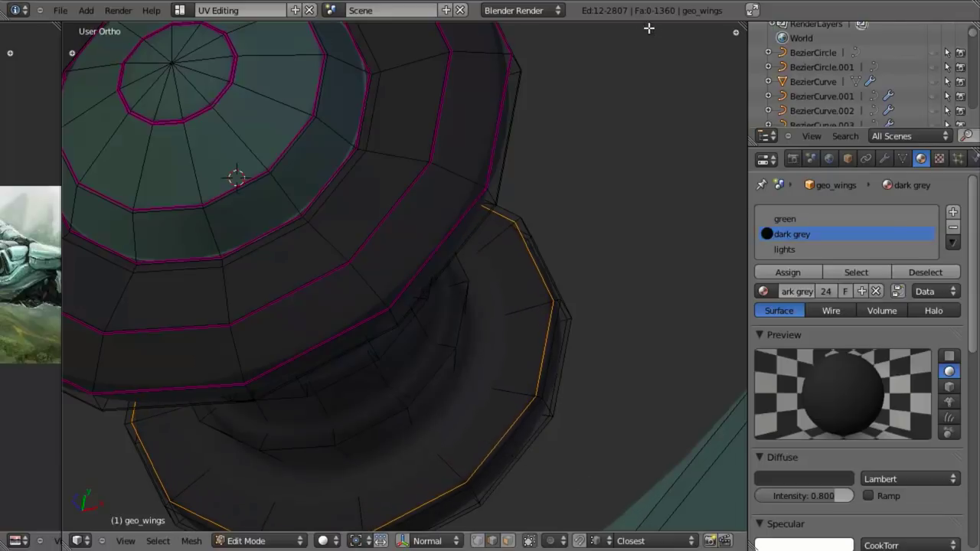
middle_drag(586, 356, 469, 249)
key(Tab)
scroll(452, 225, down, 2)
key(Tab)
scroll(448, 293, up, 6)
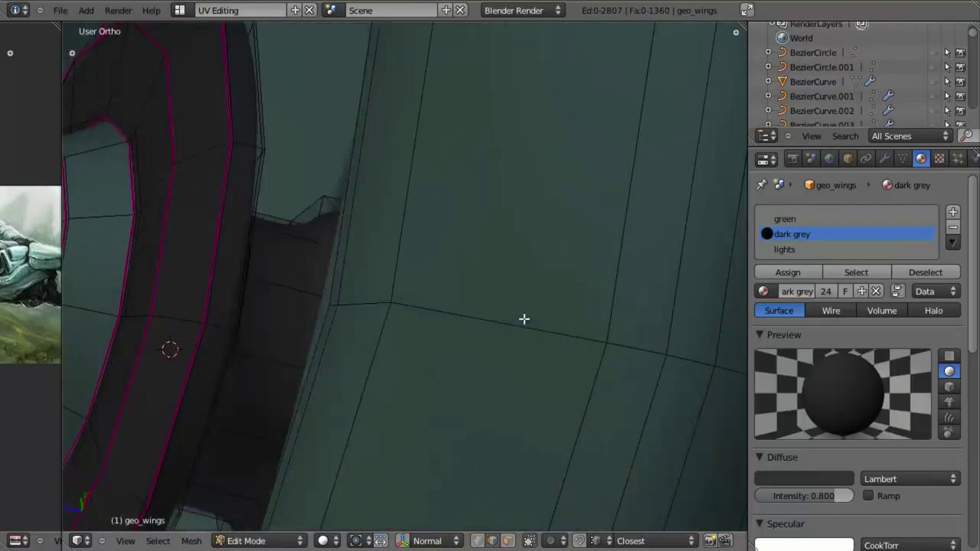
middle_drag(524, 320, 483, 299)
key(z)
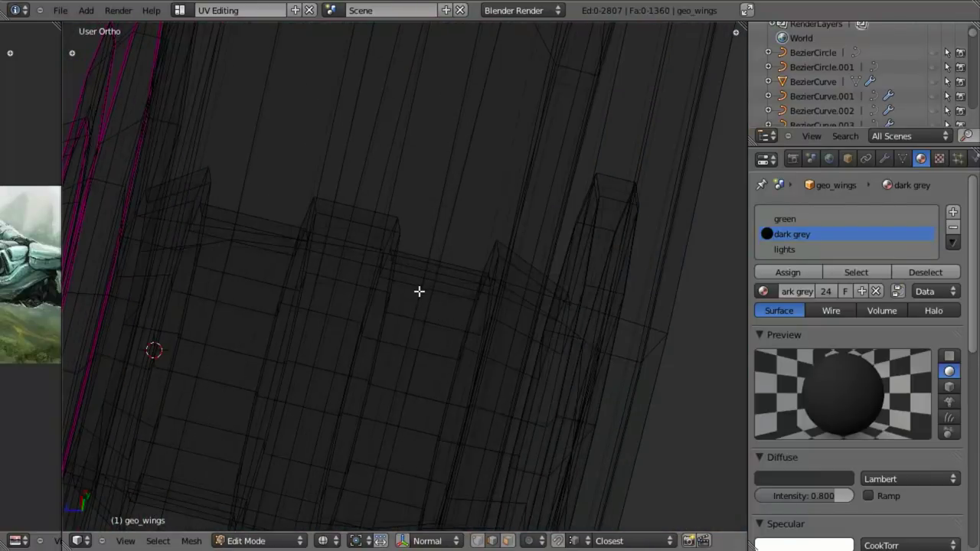
key(ctrl+r)
click(419, 284)
key(ctrl+z)
key(ctrl+r)
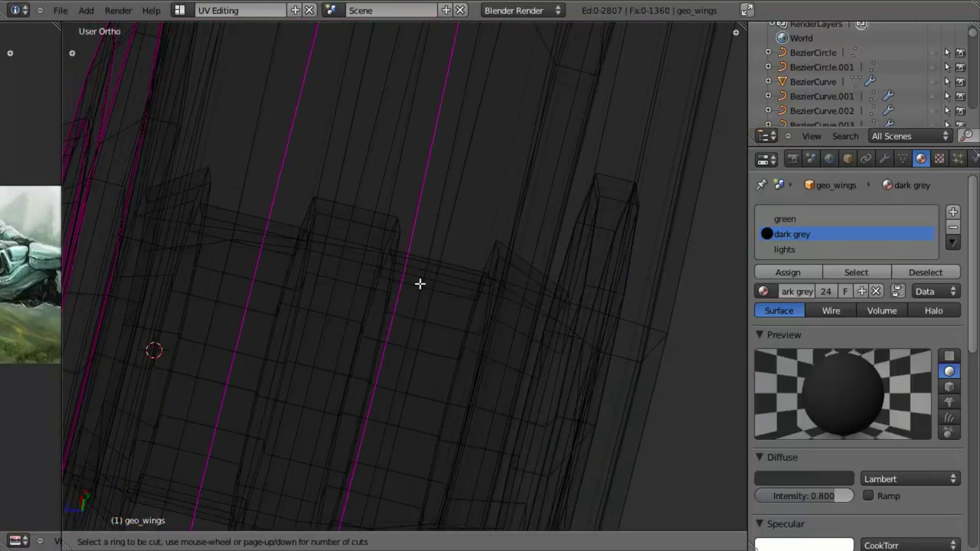
key(Escape)
- Cut two edge loops around the hub shaft's groove farther from the creased front cap, one close to each groove edge
middle_drag(459, 307, 448, 315)
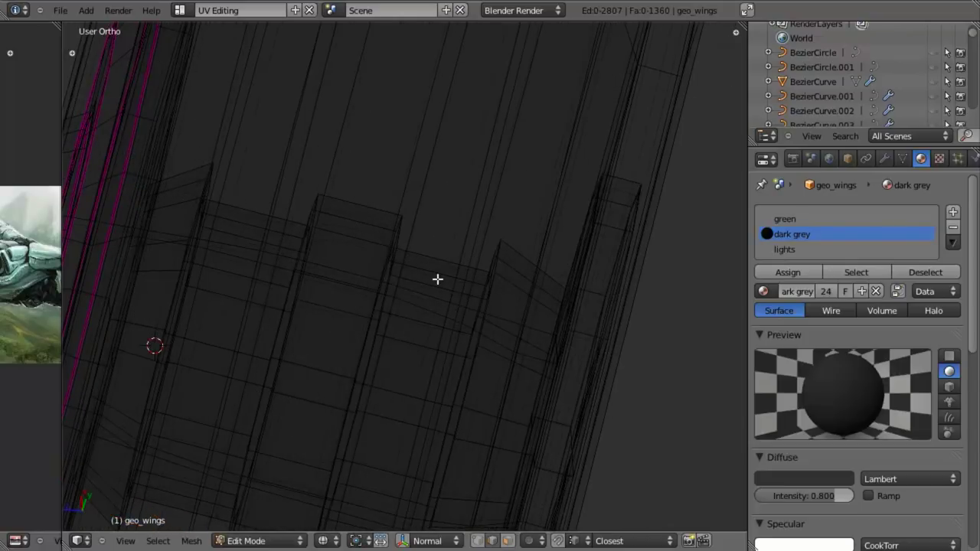
key(ctrl+r)
click(437, 279)
click(396, 264)
key(ctrl+r)
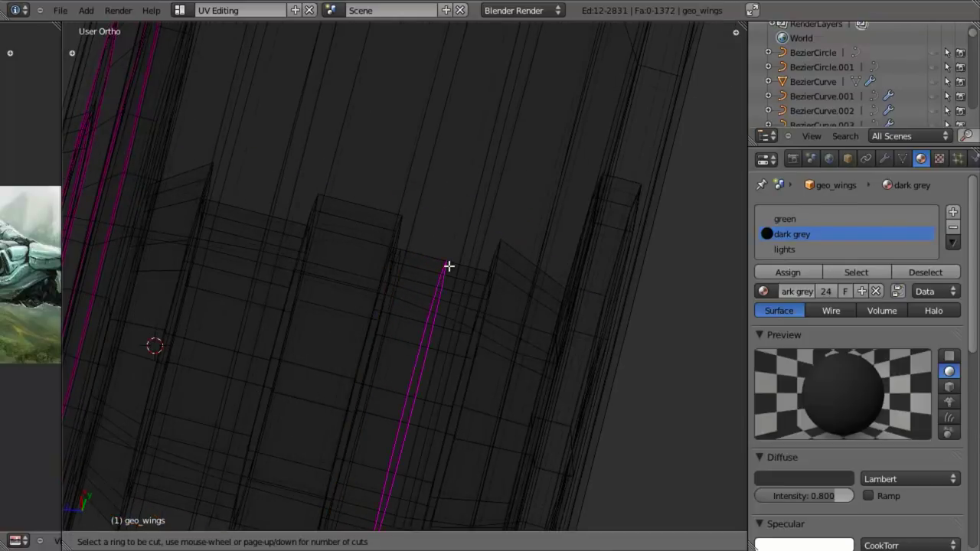
click(487, 287)
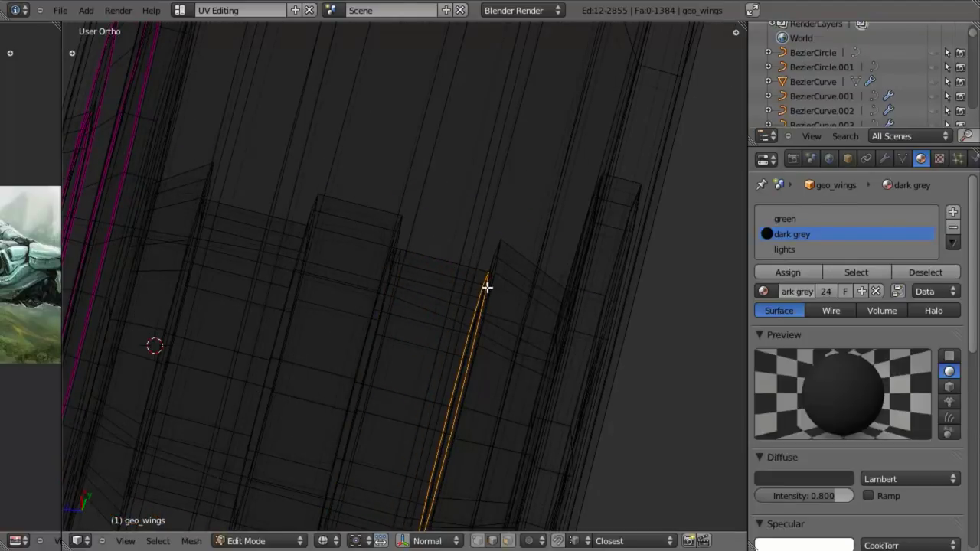
- Cut two edge loops around the hub shaft's groove nearer the creased front cap, one close to each groove edge
key(ctrl+r)
click(247, 224)
click(206, 210)
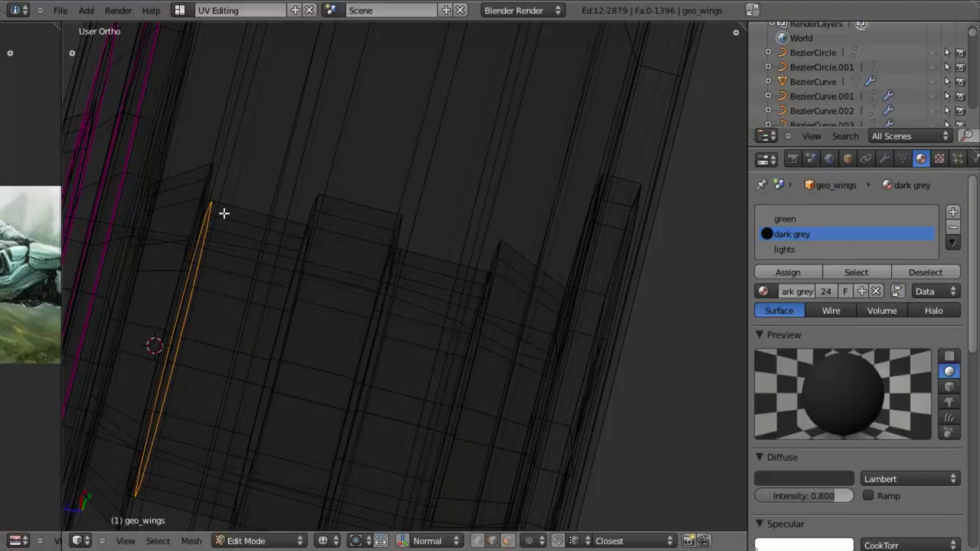
key(ctrl+r)
click(270, 218)
click(271, 218)
key(ctrl+z)
key(ctrl+r)
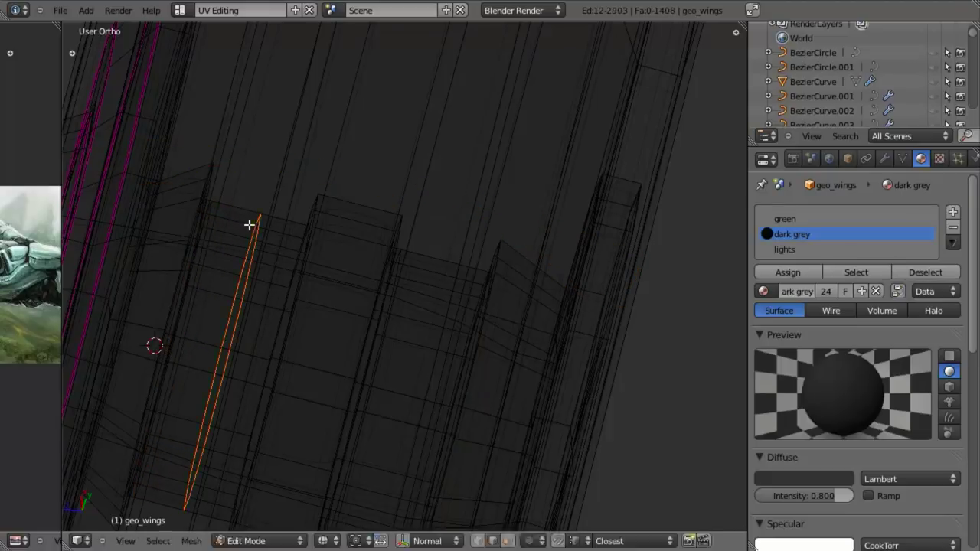
click(250, 221)
click(288, 243)
- Cut two supporting edge loops around the hub shaft's middle ridge, one close to each of its edges
key(ctrl+r)
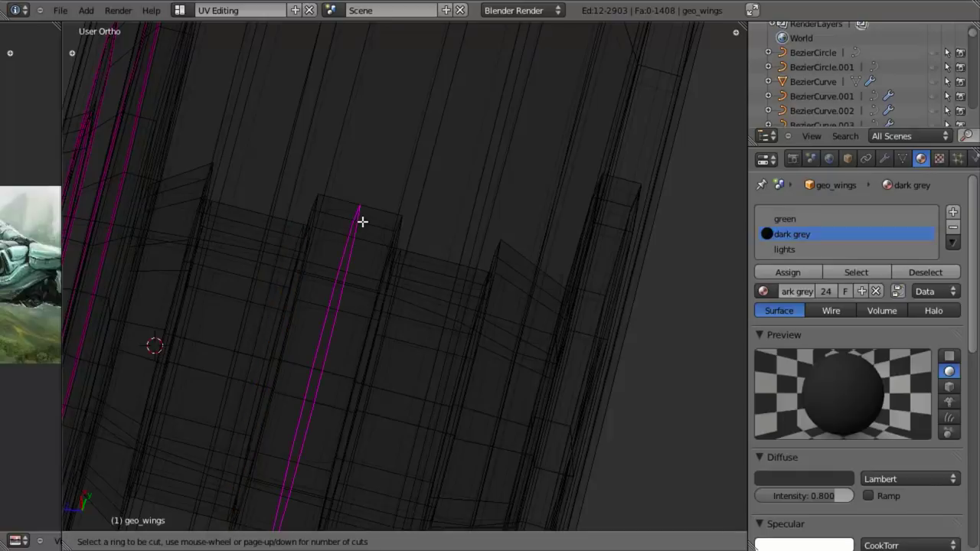
click(325, 219)
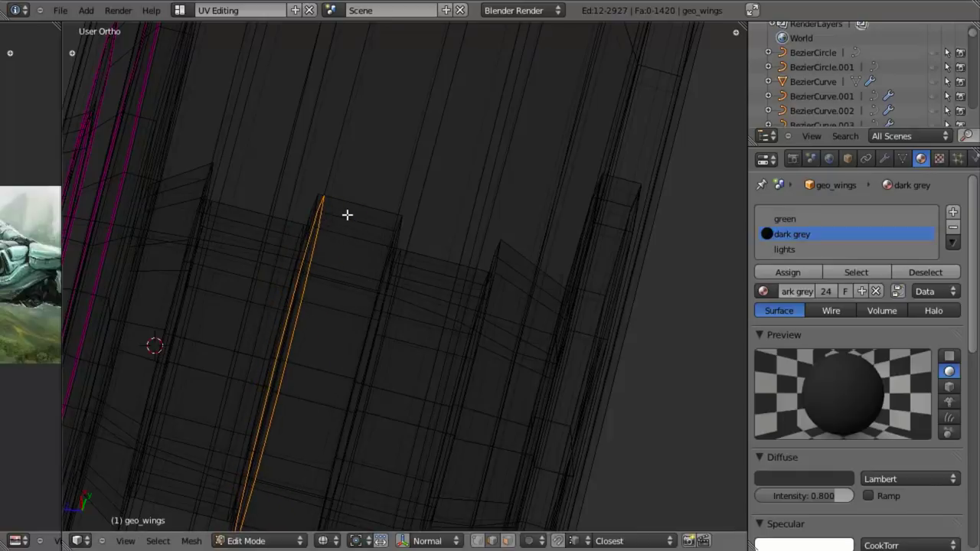
key(ctrl+r)
click(350, 216)
click(379, 222)
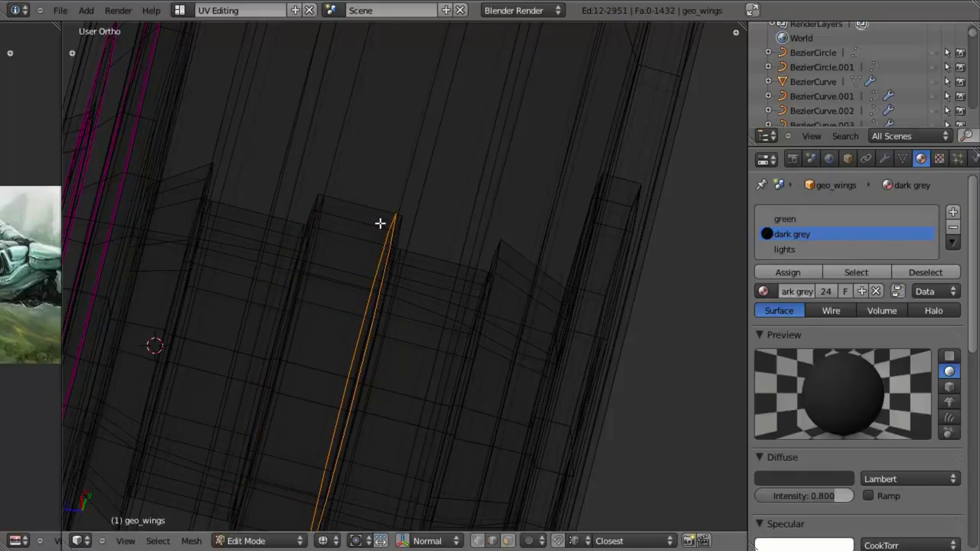
- Cut supporting edge loops around the hub shaft's two outer tapered ridges, one close to each edge of both slopes
key(ctrl+r)
click(183, 175)
click(202, 177)
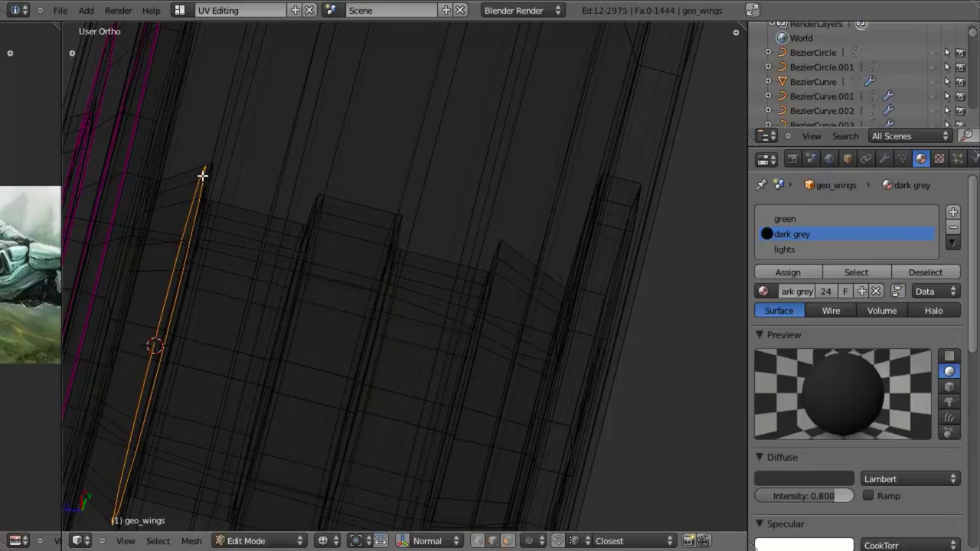
key(ctrl+r)
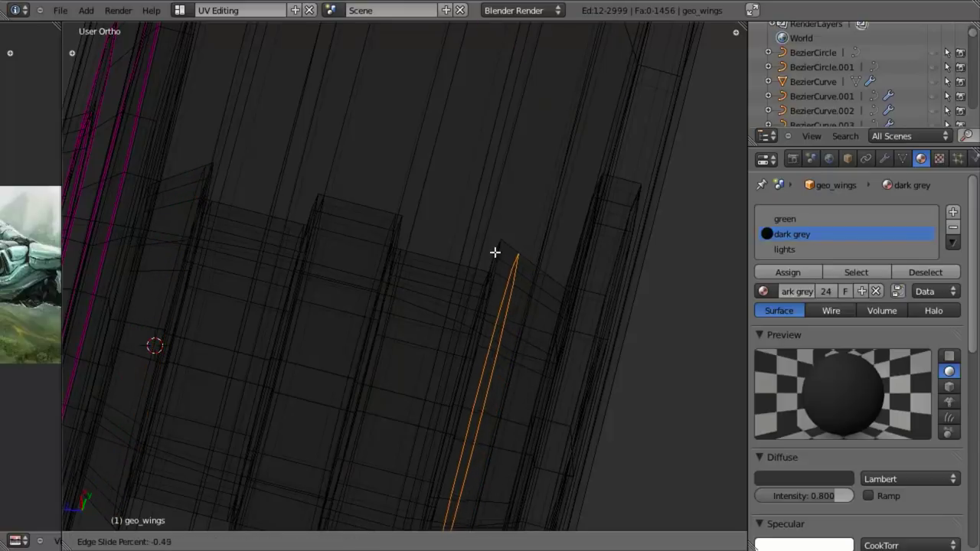
click(529, 271)
key(ctrl+r)
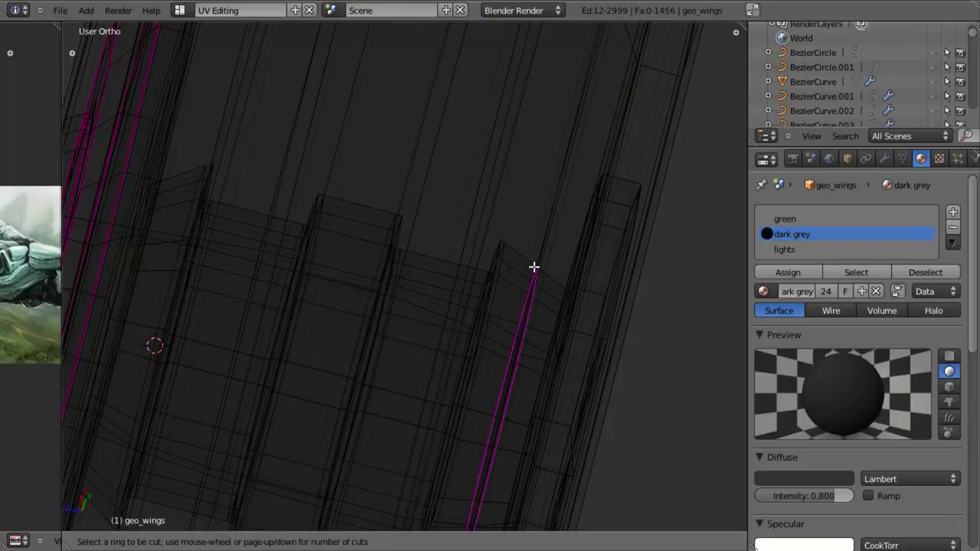
click(534, 267)
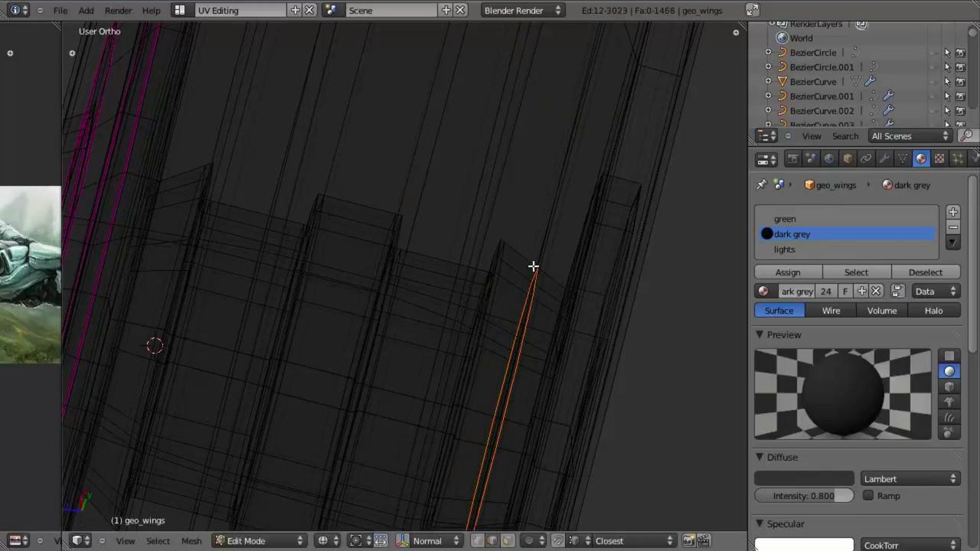
click(560, 294)
key(ctrl+r)
click(187, 181)
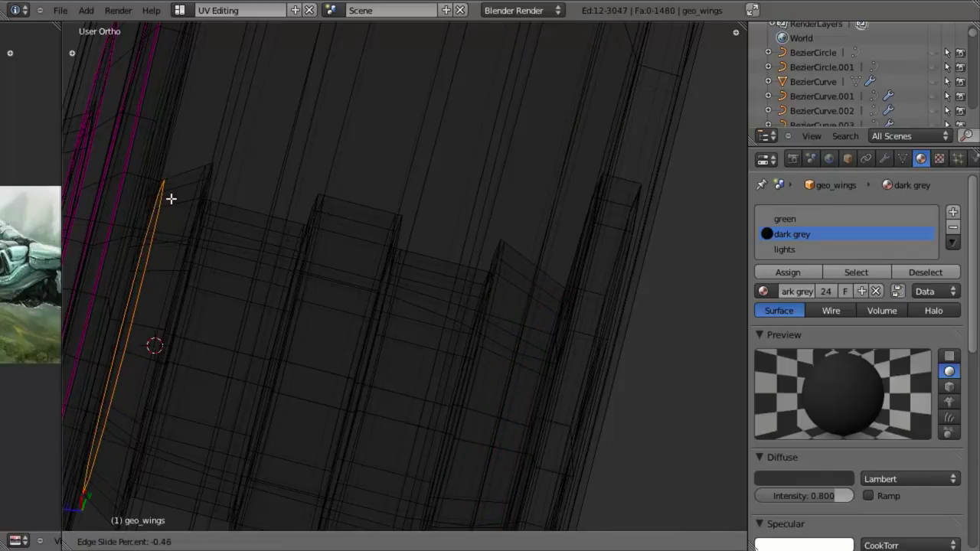
click(163, 203)
- Return to solid shading and Object Mode, and unhide all the hidden objects around the wing
key(z)
scroll(341, 299, down, 4)
middle_drag(341, 299, 385, 308)
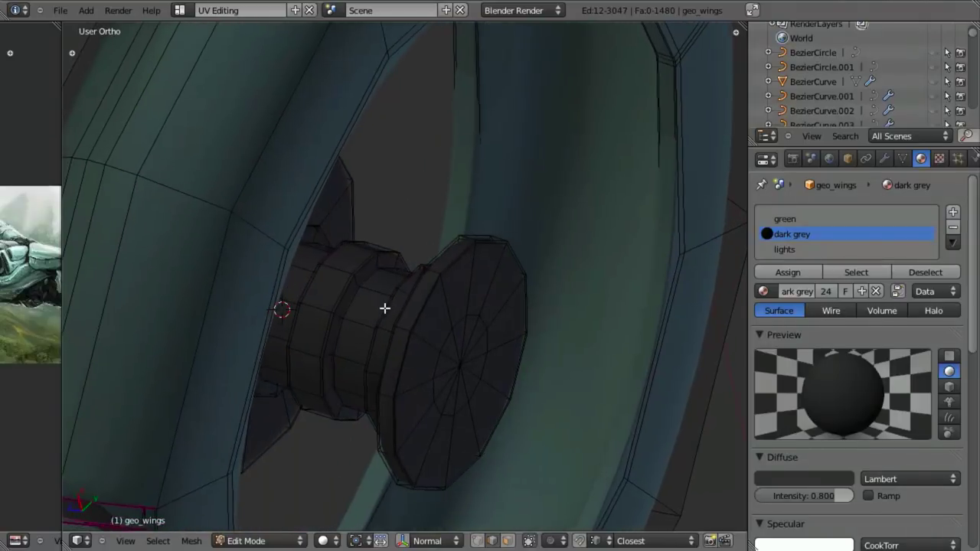
key(Tab)
scroll(385, 309, down, 2)
key(alt+h)
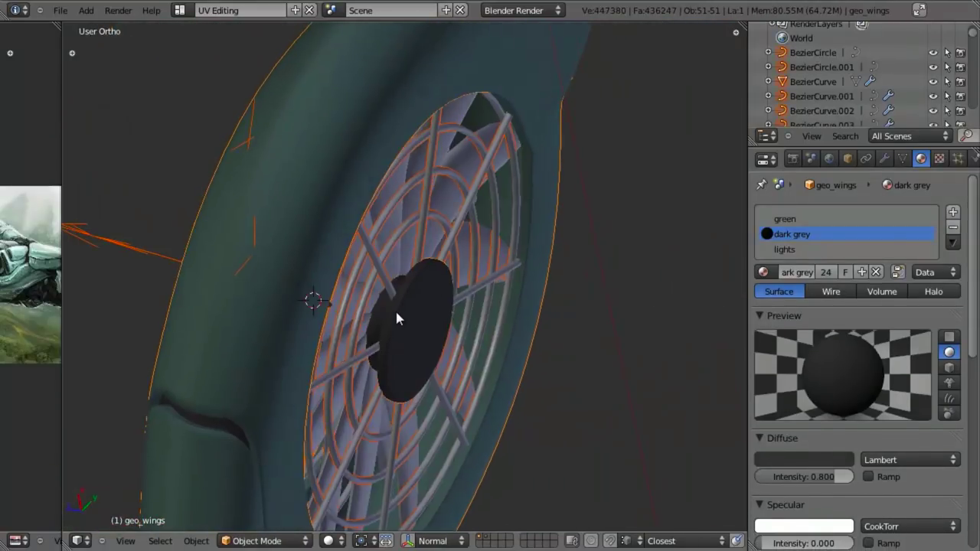
- Deselect everything and inspect the smoothed fan hub, grille and housing from both sides of the wing
scroll(413, 305, up, 3)
key(a)
scroll(431, 309, up, 2)
middle_drag(431, 309, 441, 212)
scroll(437, 249, down, 3)
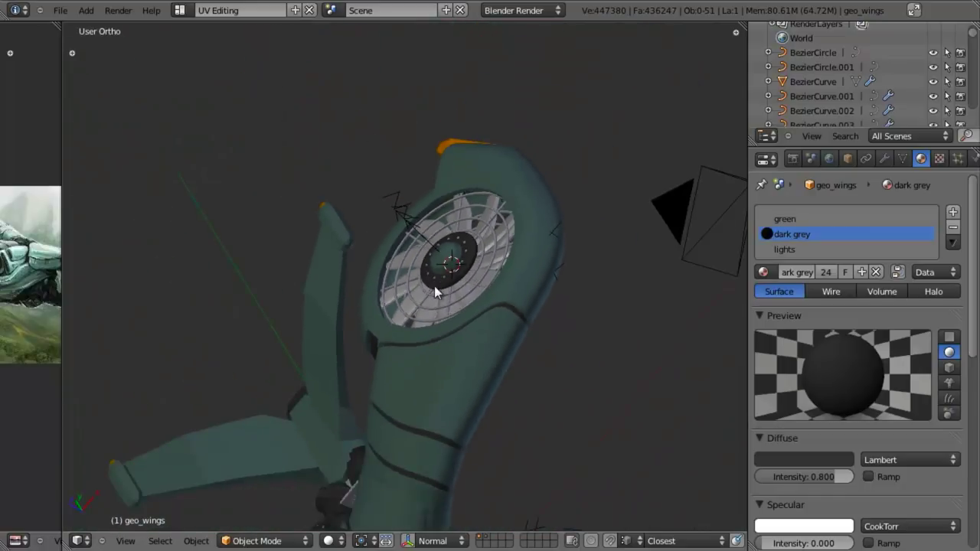
middle_drag(434, 285, 398, 279)
scroll(499, 255, up, 3)
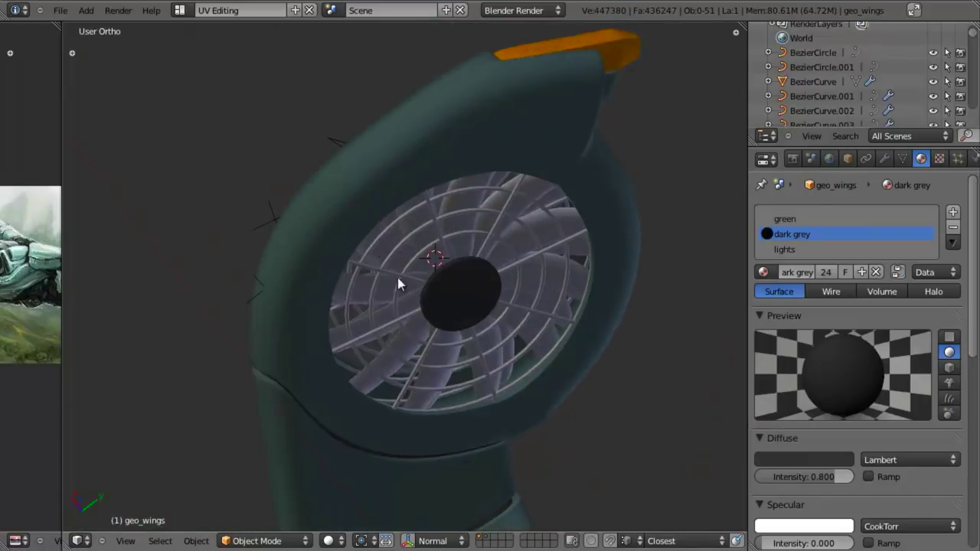
scroll(476, 308, up, 4)
mouse_move(476, 312)
middle_down()
mouse_move(505, 370)
mouse_move(385, 332)
mouse_move(368, 306)
mouse_move(364, 374)
mouse_move(339, 252)
mouse_move(381, 229)
mouse_move(444, 268)
mouse_move(469, 325)
middle_up()
scroll(385, 332, down, 4)
scroll(468, 325, up, 2)
scroll(468, 318, up, 1)
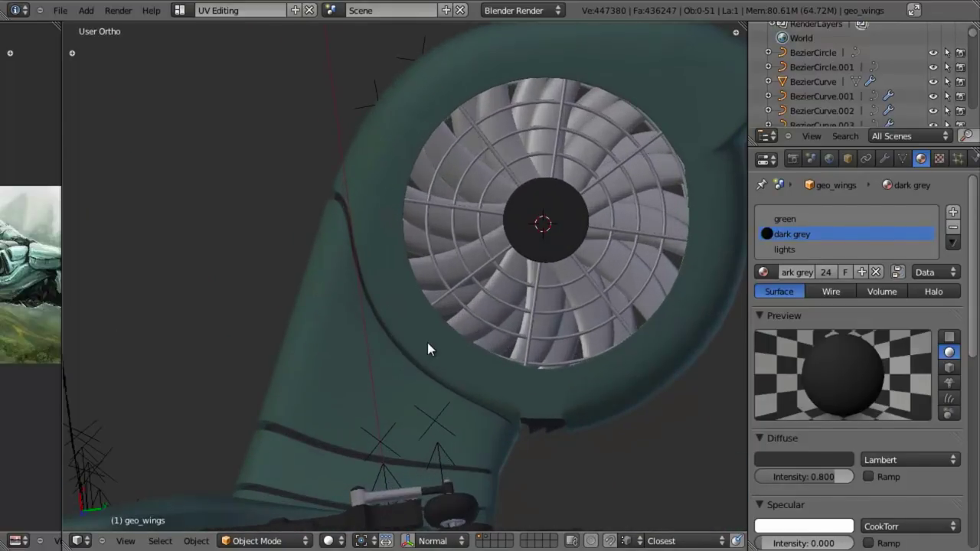
- Open the wing mesh for editing in top view, with face selection enabled, around the seam below the fan
right_click(427, 343)
scroll(353, 259, down, 3)
middle_drag(352, 260, 405, 320)
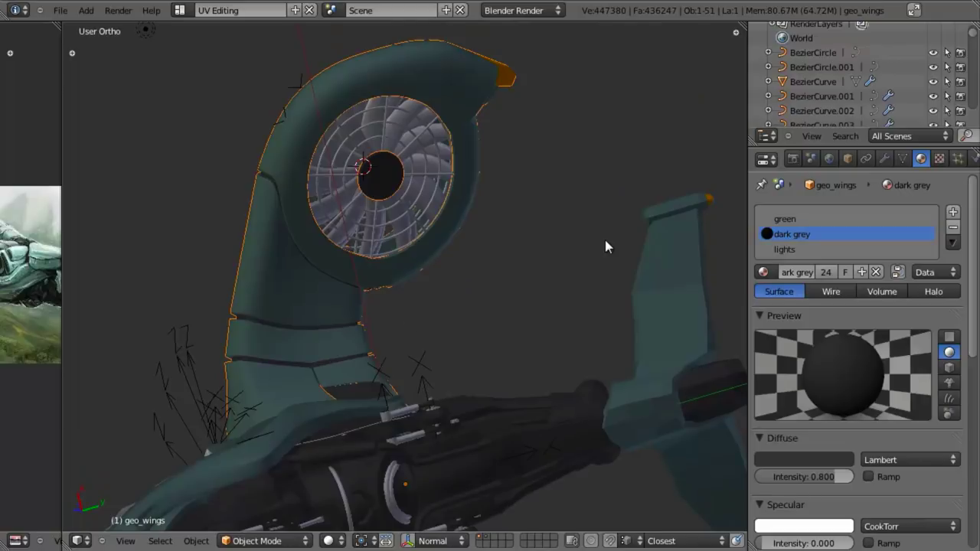
key(KP_7)
shift+middle_drag(618, 241, 591, 415)
scroll(455, 398, up, 1)
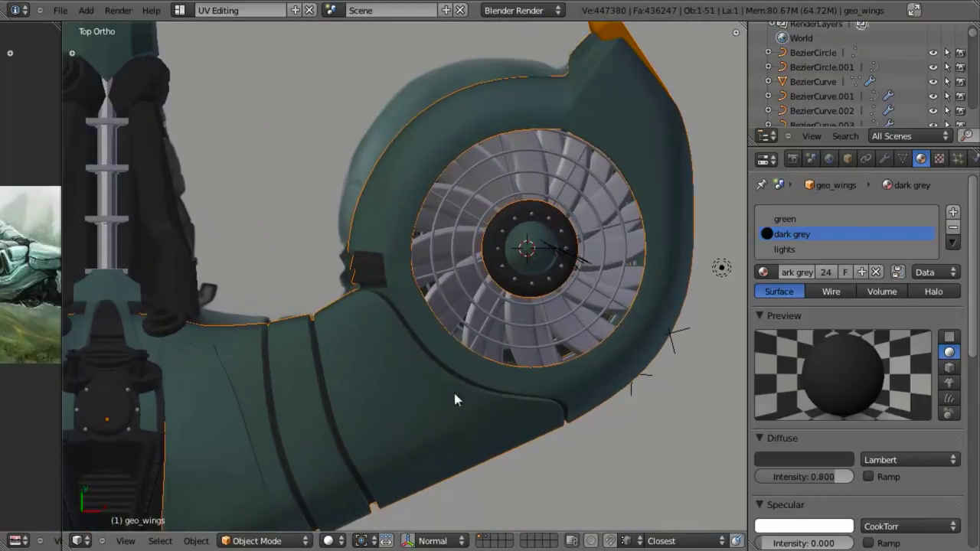
key(Tab)
scroll(464, 390, up, 3)
scroll(448, 354, up, 2)
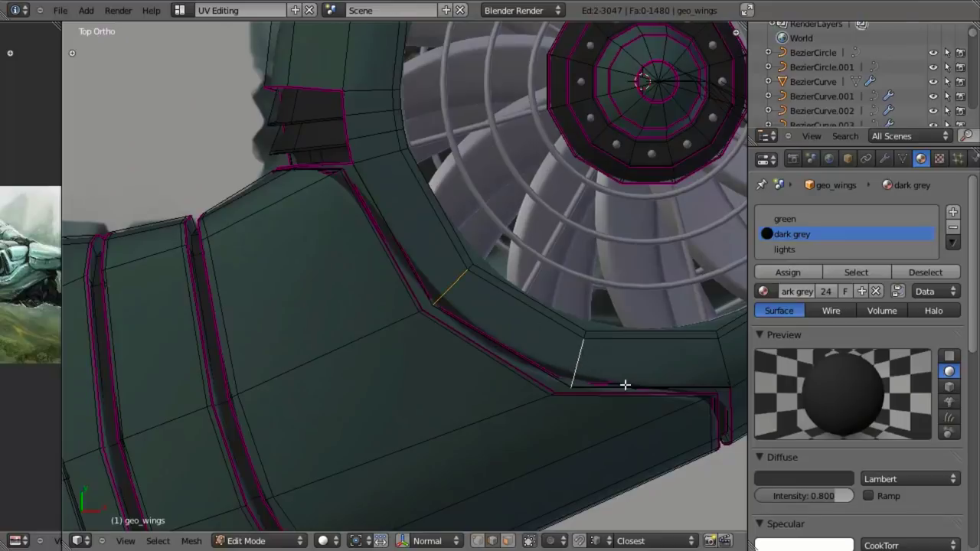
key(ctrl+Tab)
click(617, 403)
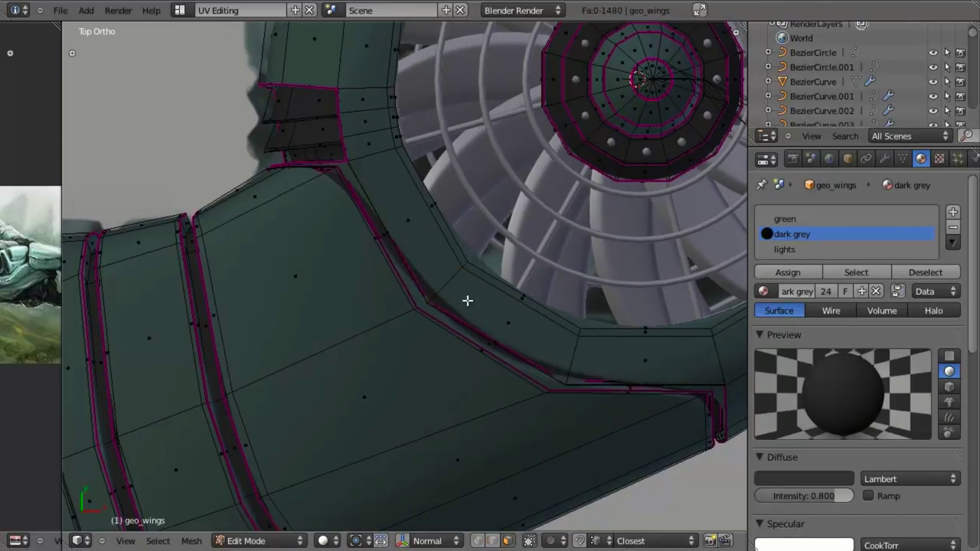
- Duplicate the fan housing face beside the panel seam and raise the copy about 0.07 off the surface with Shrink/Fatten
right_click(503, 318)
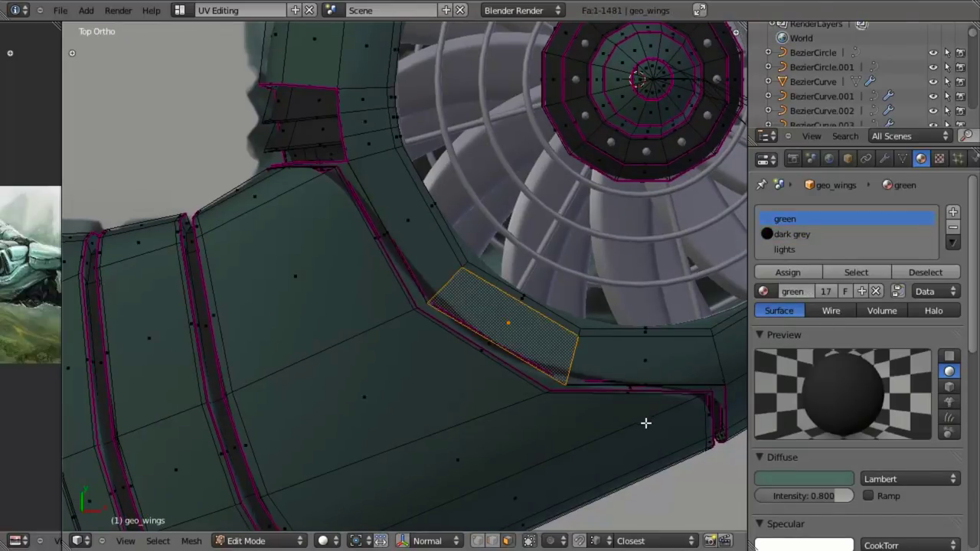
key(alt+s)
click(637, 446)
key(z)
middle_drag(470, 368, 542, 339)
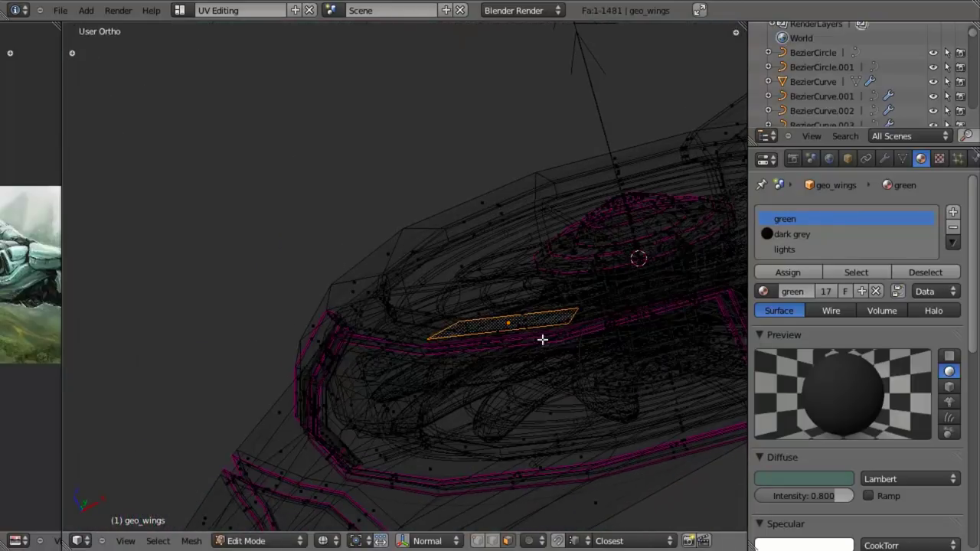
key(alt+s)
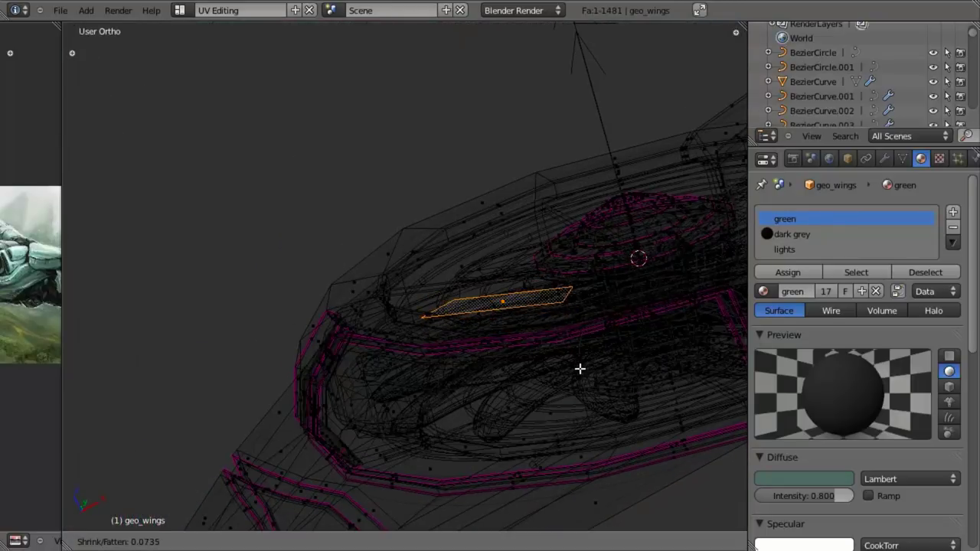
click(579, 369)
- Extrude the raised face about 0.08 along its normal to form a block, and check its shape
key(z)
mouse_move(586, 387)
middle_down()
mouse_move(454, 403)
mouse_move(454, 299)
mouse_move(494, 303)
middle_up()
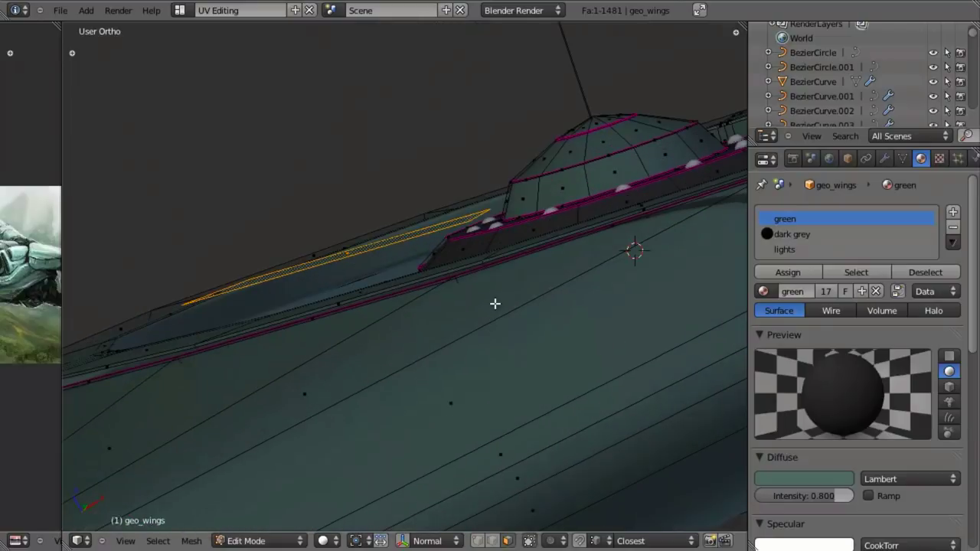
key(alt+s)
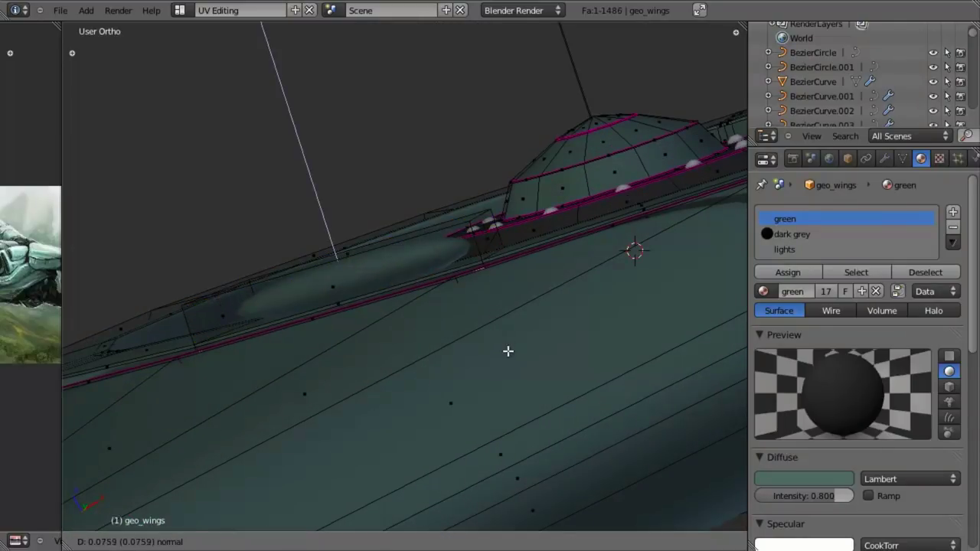
click(507, 350)
middle_drag(489, 189, 448, 296)
middle_drag(363, 300, 324, 312)
key(a)
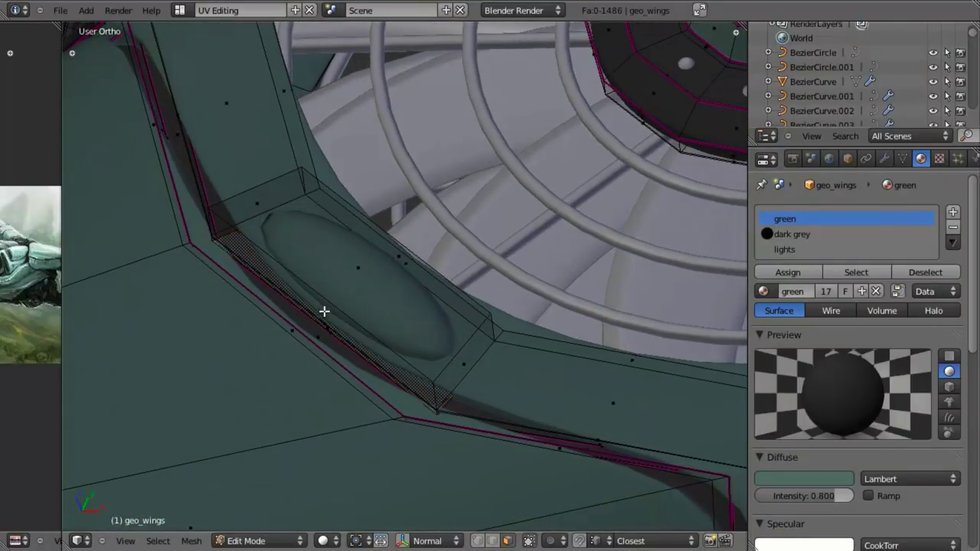
- Extrude the block's fan-side face about 0.69 along its normal so an arm reaches the fan hub
key(KP_7)
scroll(484, 409, down, 3)
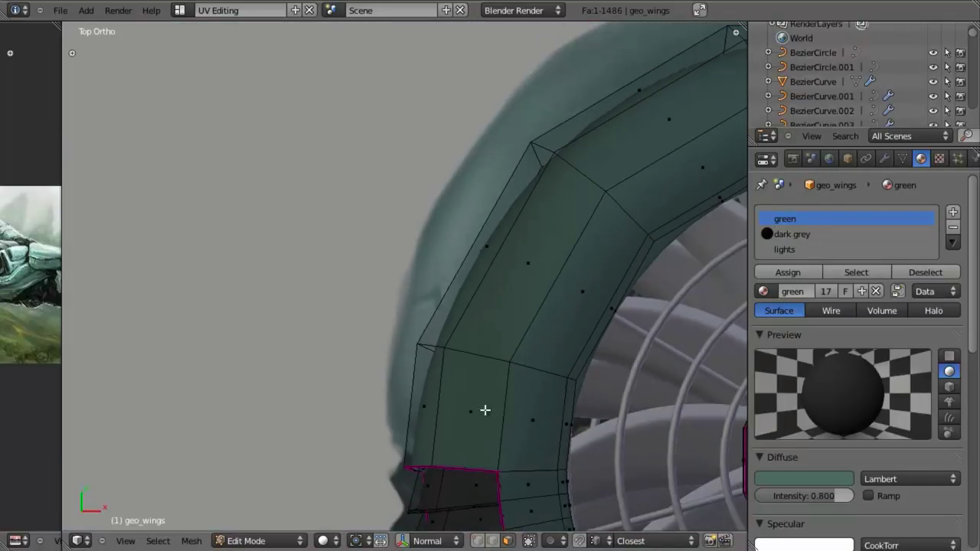
shift+middle_drag(532, 444, 276, 143)
right_click(457, 422)
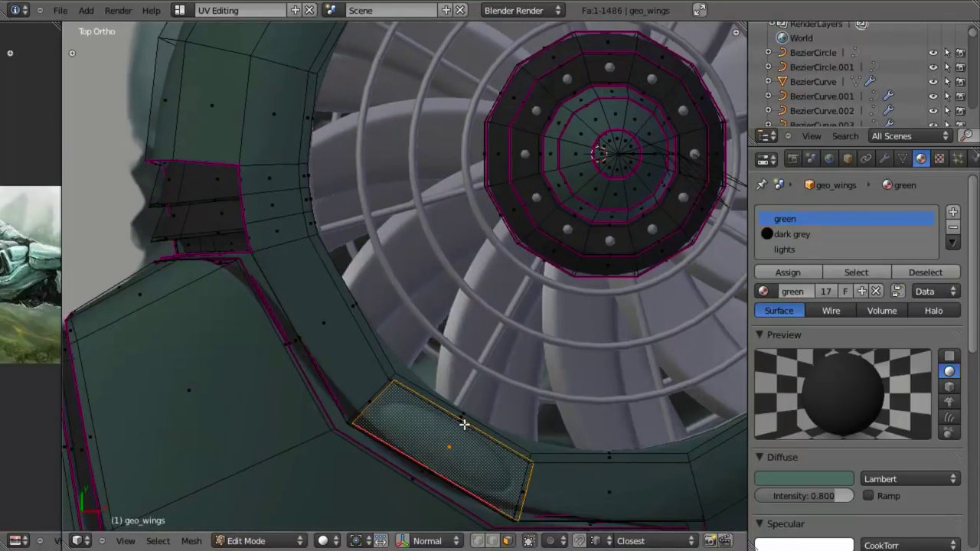
key(z)
right_click(461, 423)
key(z)
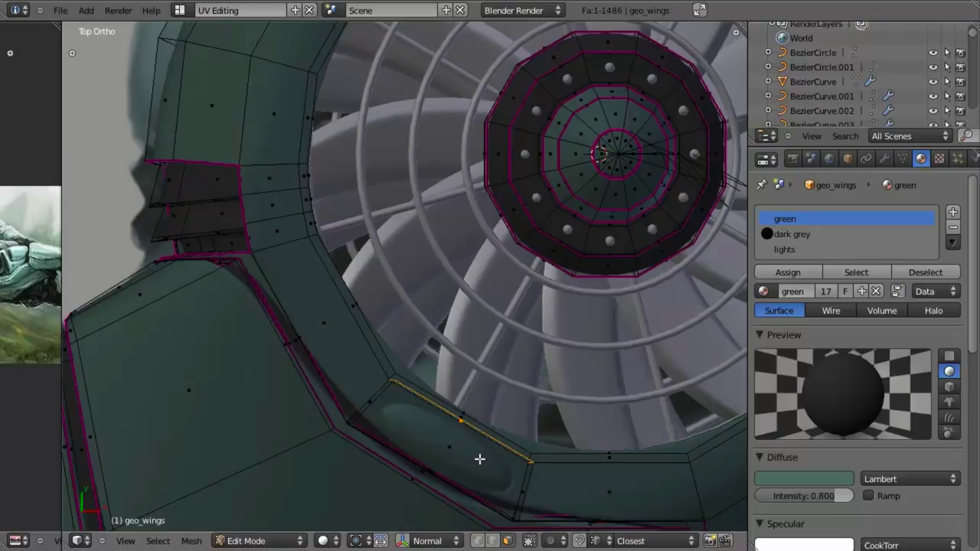
key(e)
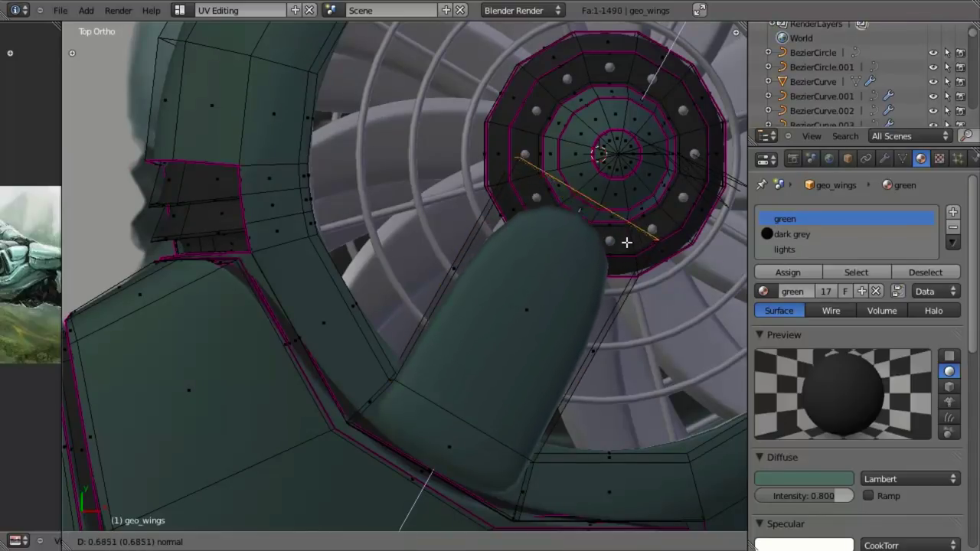
click(627, 239)
shift+middle_drag(656, 313, 485, 405)
scroll(496, 400, up, 2)
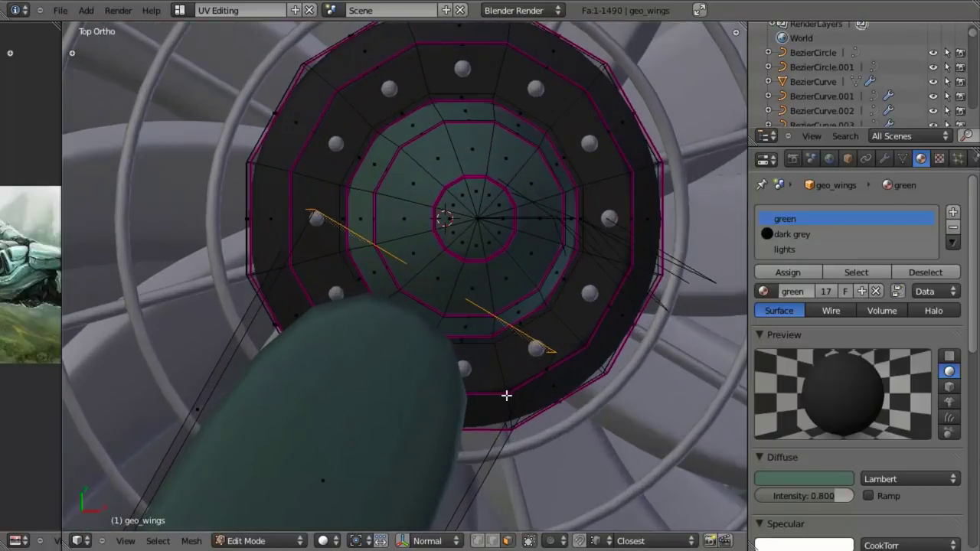
key(s)
key(z)
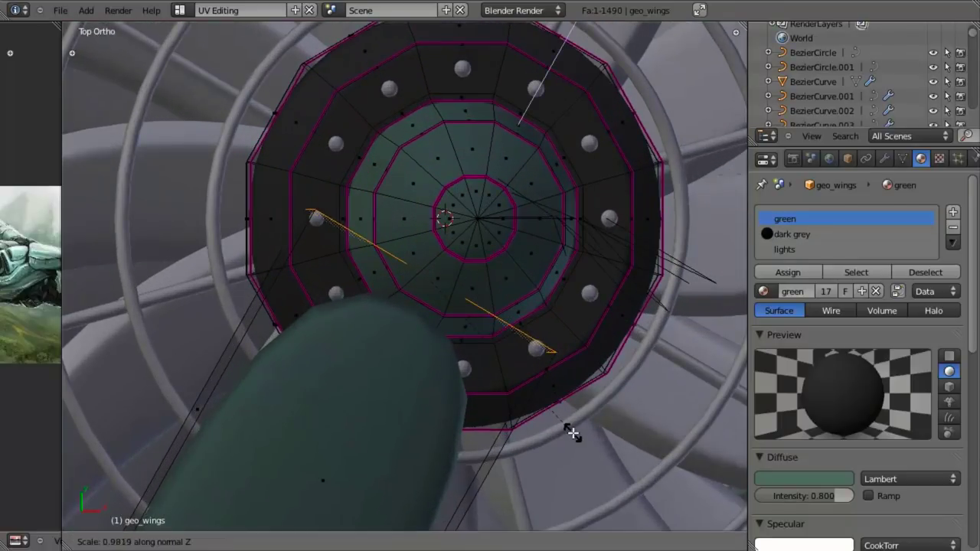
key(x)
key(x)
right_click(569, 427)
key(s)
key(y)
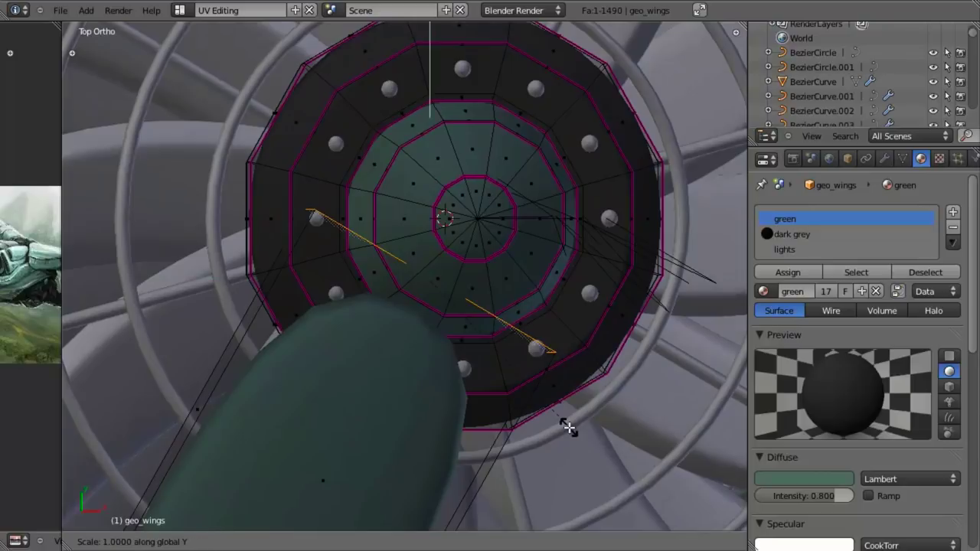
right_click(569, 426)
- Scale down the arm's end face at the fan hub so the arm tapers inward
key(s)
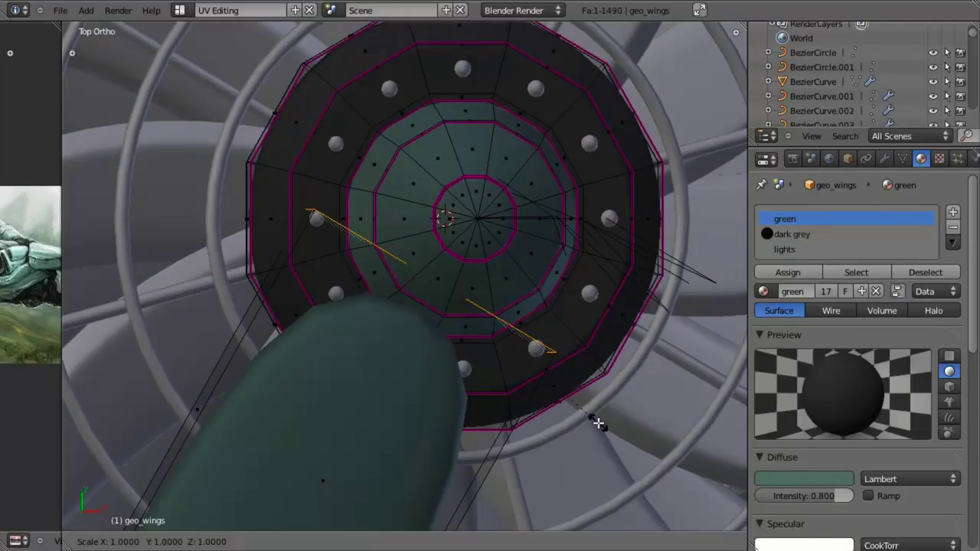
click(518, 359)
middle_drag(518, 359, 453, 383)
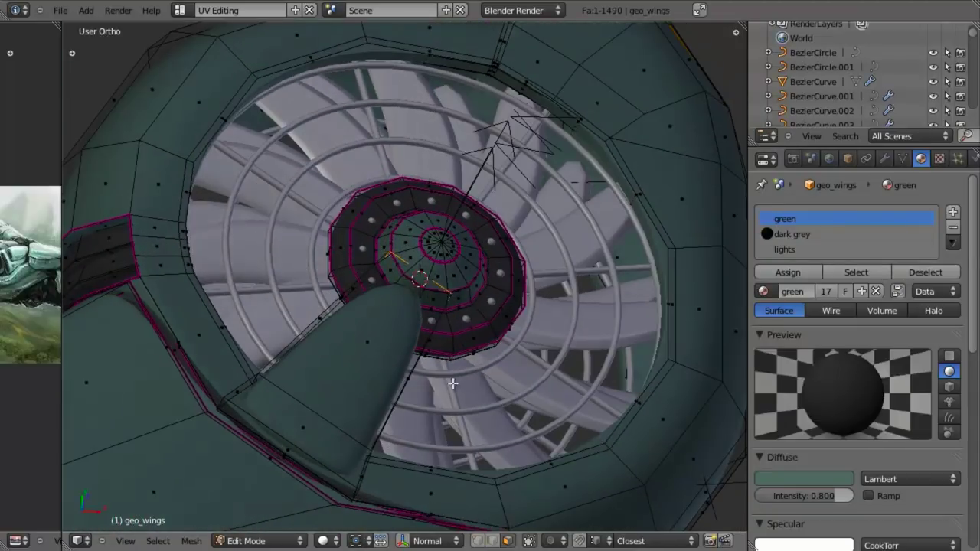
- Try an edge loop running lengthwise along the middle of the arm, and undo it
key(ctrl+r)
click(303, 411)
right_click(292, 400)
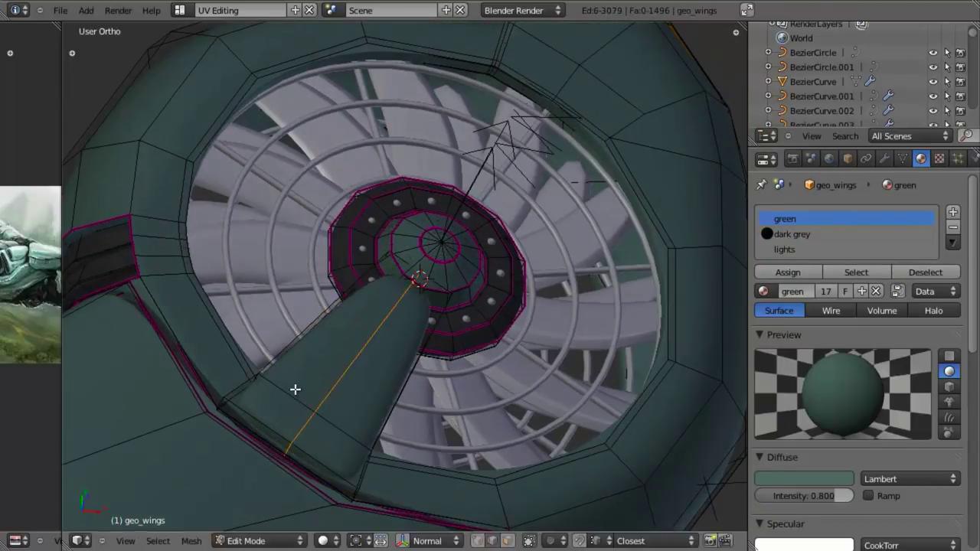
key(g)
key(g)
right_click(261, 348)
key(ctrl+z)
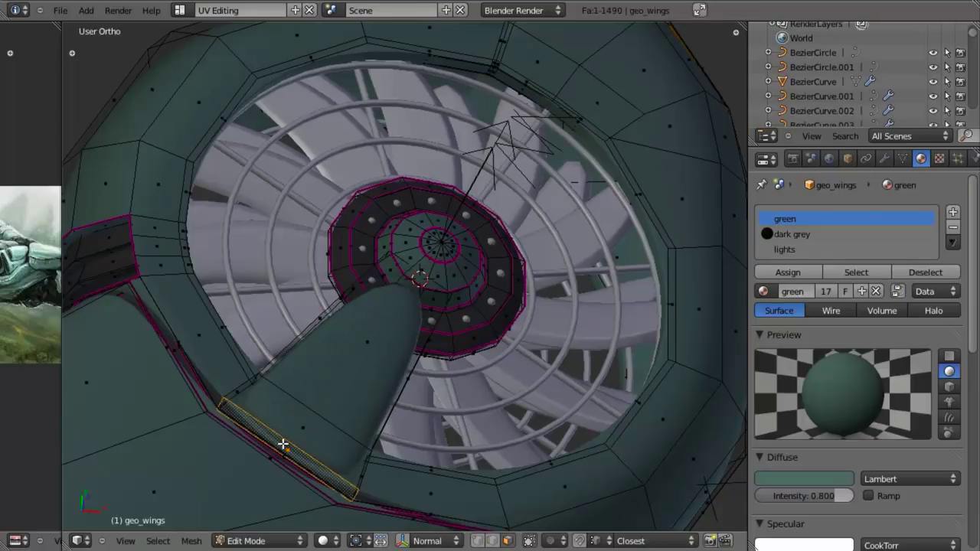
- Extrude the arm's seam-side face in top view and move it across the seam onto the adjacent wing panel
key(KP_7)
scroll(284, 442, down, 3)
shift+middle_drag(284, 442, 372, 277)
scroll(396, 391, up, 2)
key(e)
right_click(422, 396)
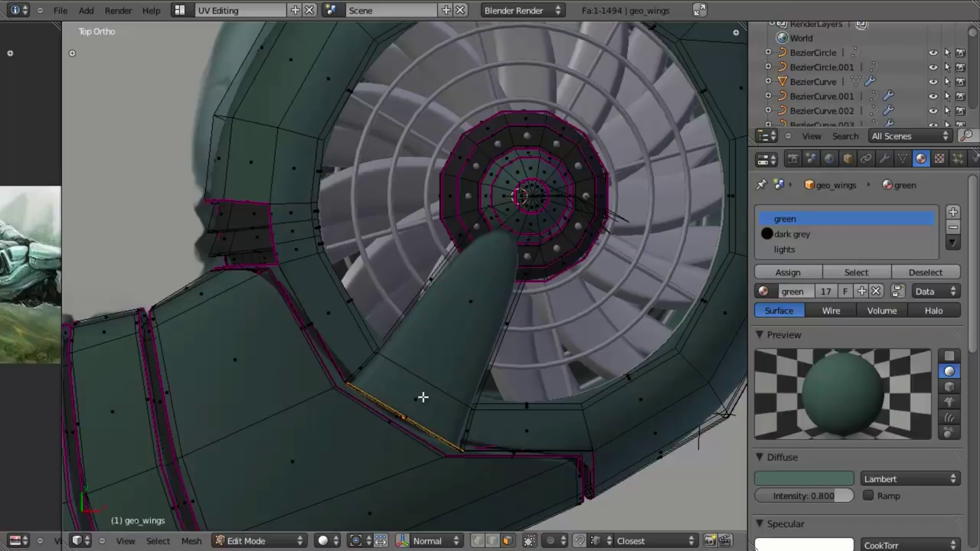
key(g)
click(253, 466)
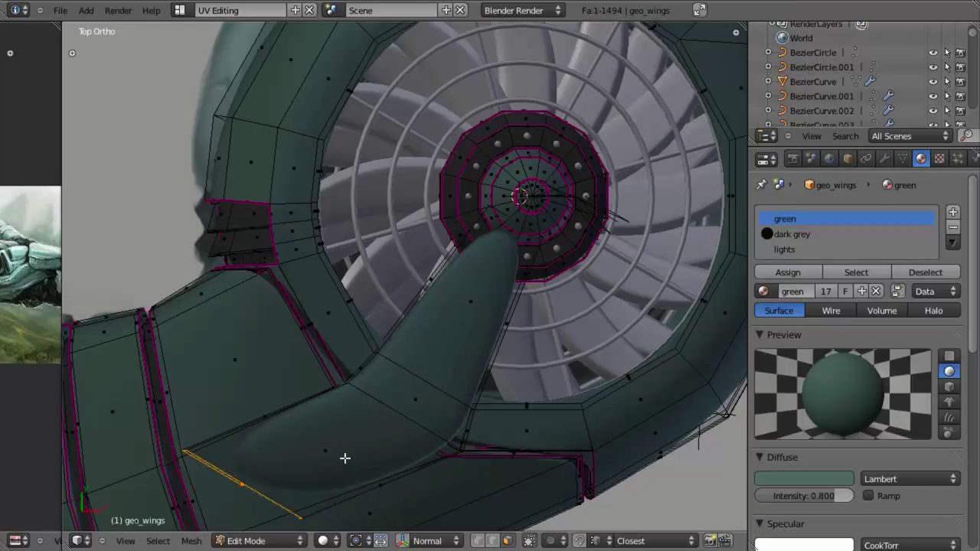
- Rotate the extension's end face closer to parallel with the wing's dark seam, and scale it down along Y
shift+middle_drag(344, 457, 460, 391)
key(r)
click(449, 441)
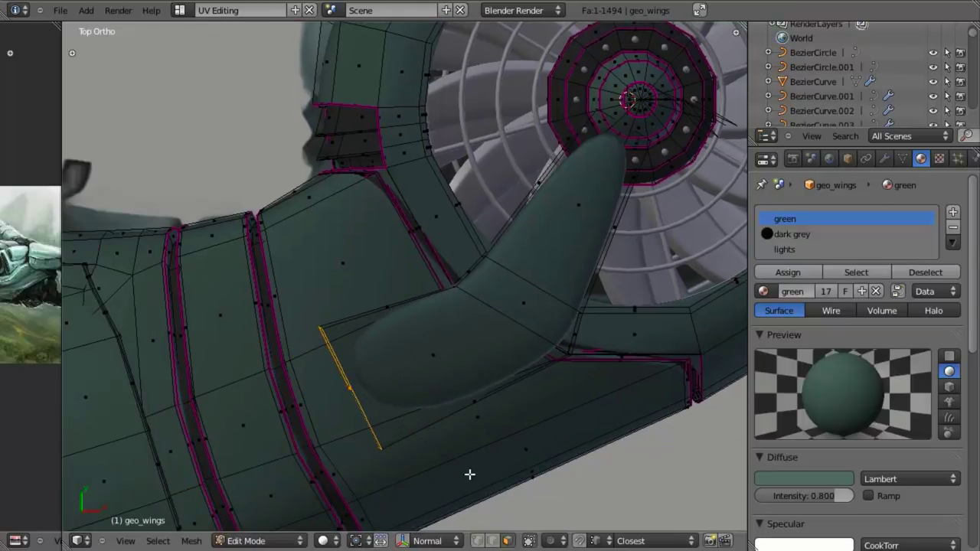
key(s)
key(y)
click(439, 424)
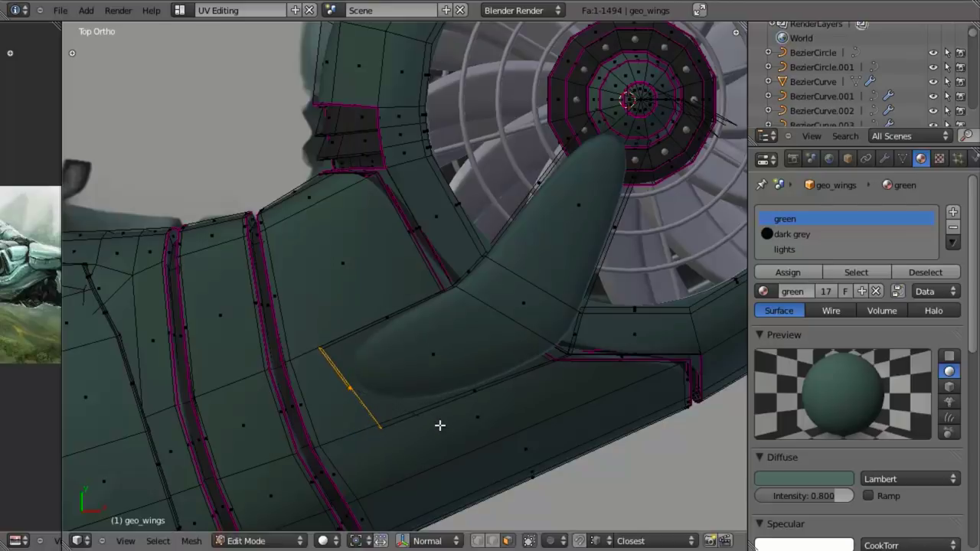
- Rotate the arm's wing-end face further towards the wing's dark seam, and reposition it in top view
key(r)
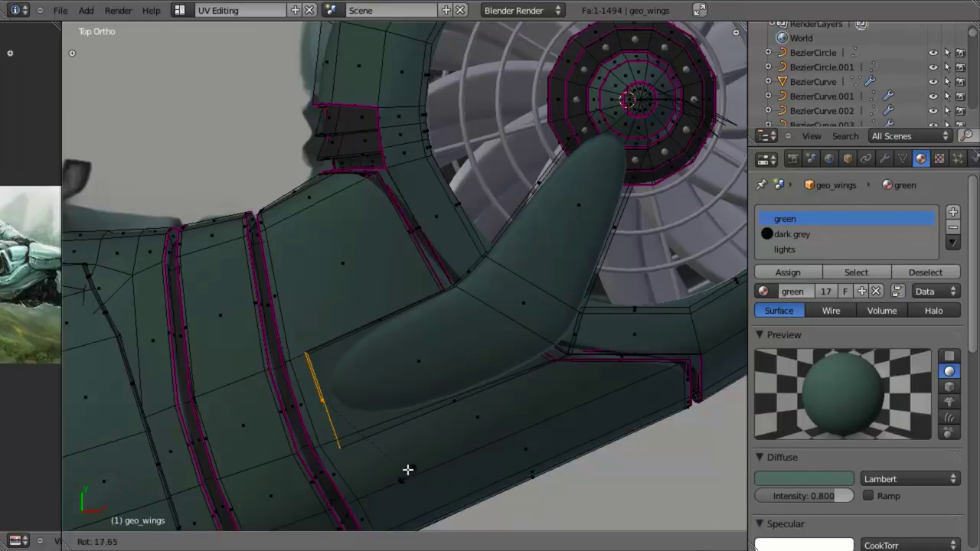
click(409, 470)
key(g)
click(431, 467)
- Tilt the arm's wing-end face in front view and move it to sit against the wing surface
key(KP_1)
shift+middle_drag(409, 192, 373, 429)
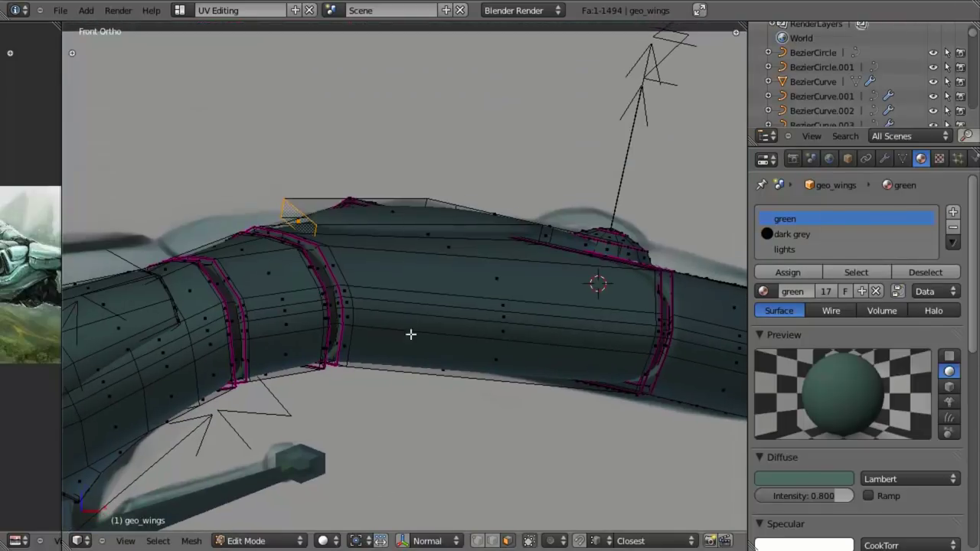
scroll(368, 305, up, 3)
key(r)
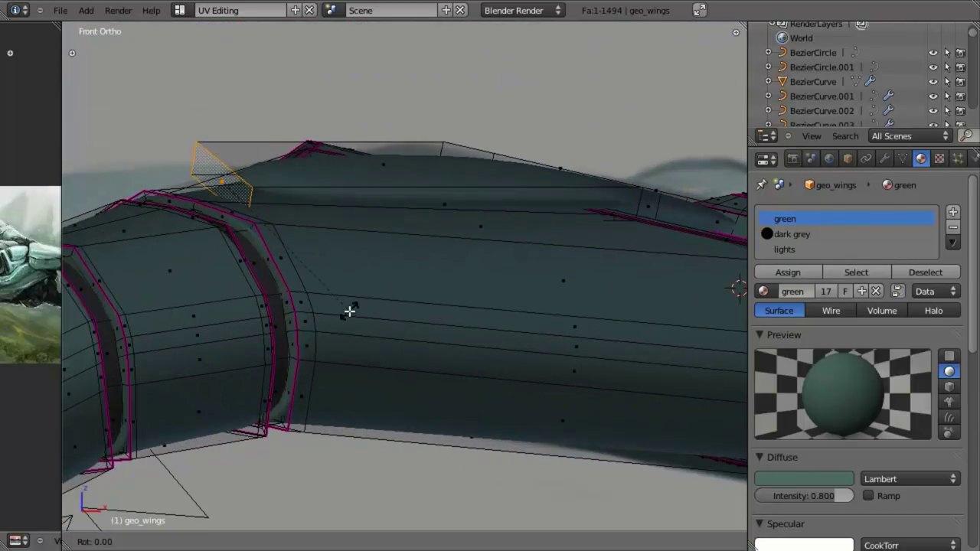
click(388, 298)
middle_drag(388, 298, 393, 345)
key(g)
click(371, 231)
- Try an edge loop across the arm close to its wing-end face
key(ctrl+r)
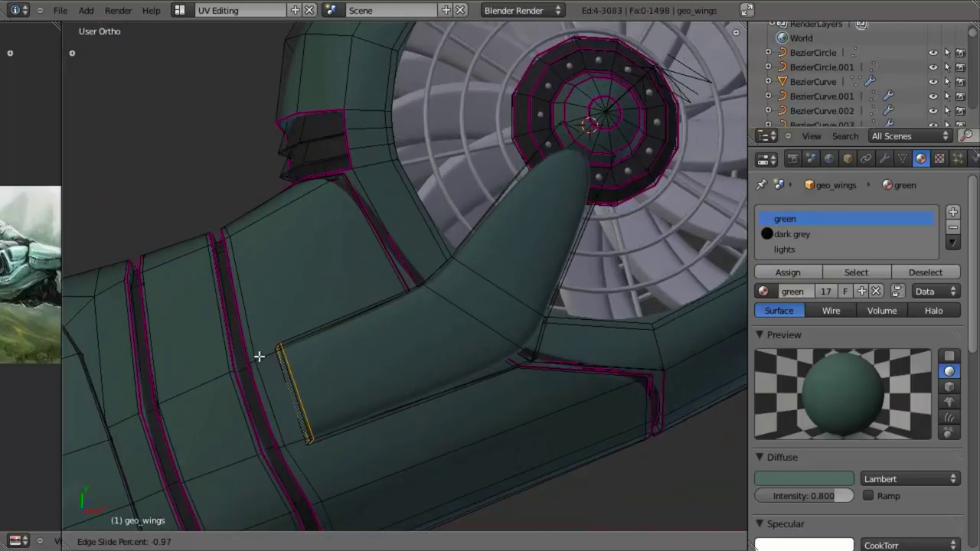
click(350, 385)
middle_drag(349, 385, 323, 357)
- Edge-slide the upper edge of the arm's wing end back along the arm to form a sloped end
key(ctrl+Tab)
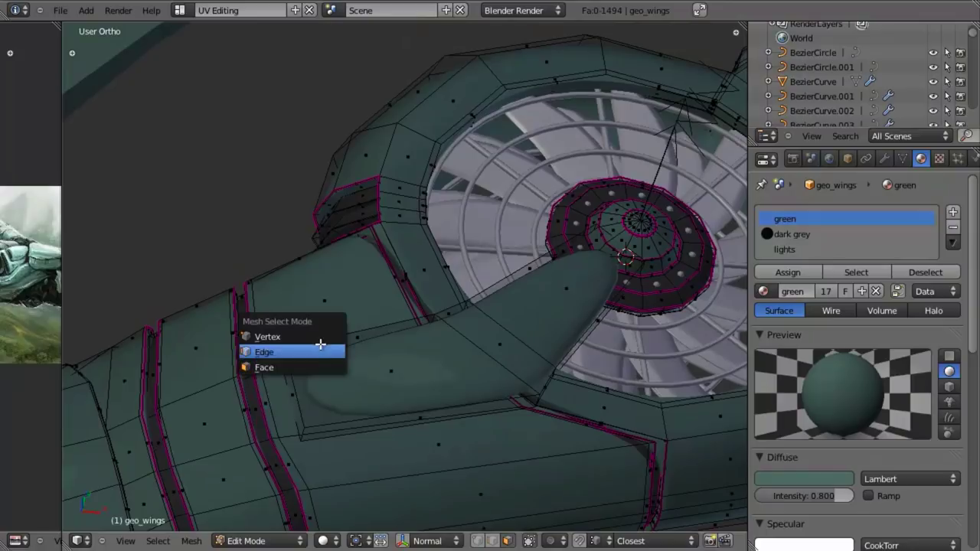
click(320, 347)
middle_drag(293, 389, 444, 350)
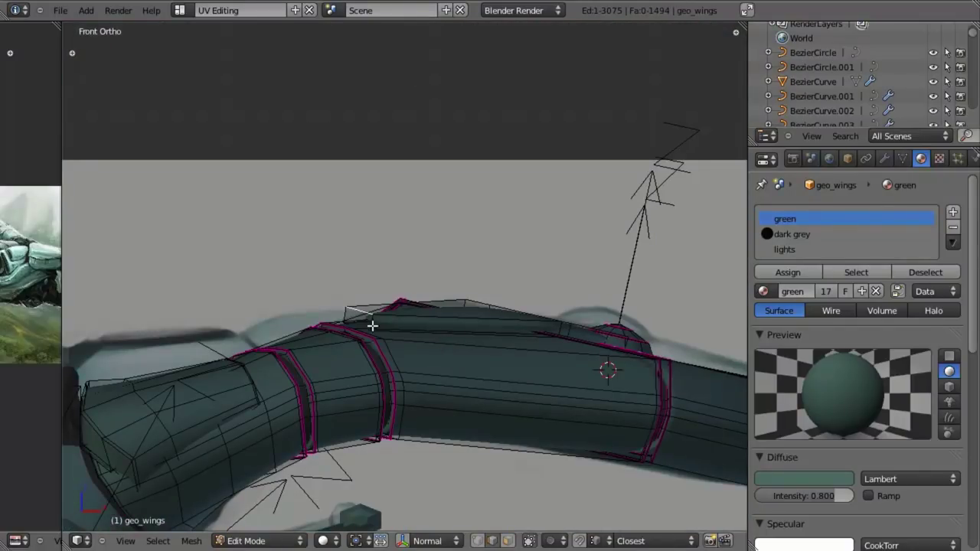
middle_drag(373, 325, 274, 331)
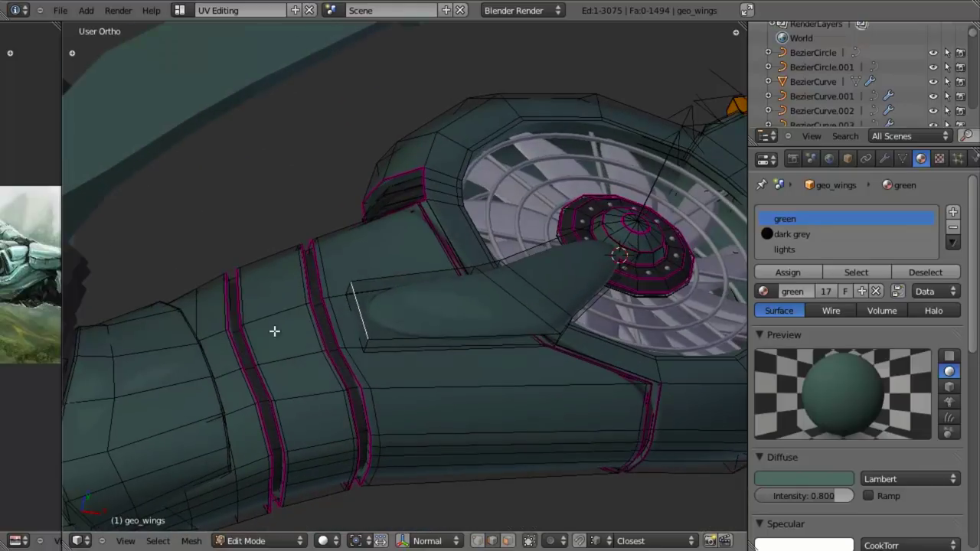
middle_drag(444, 267, 384, 357)
scroll(397, 360, up, 2)
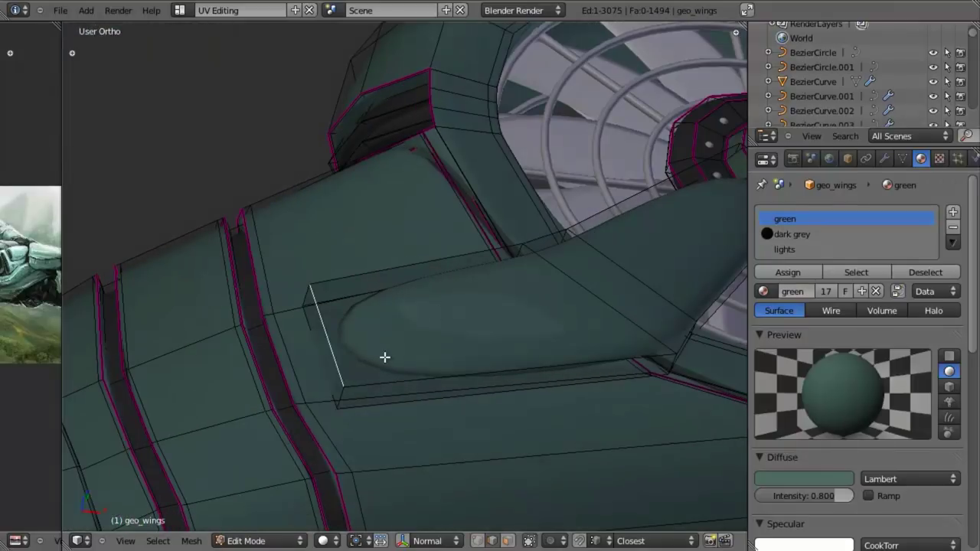
key(ctrl+e)
click(319, 316)
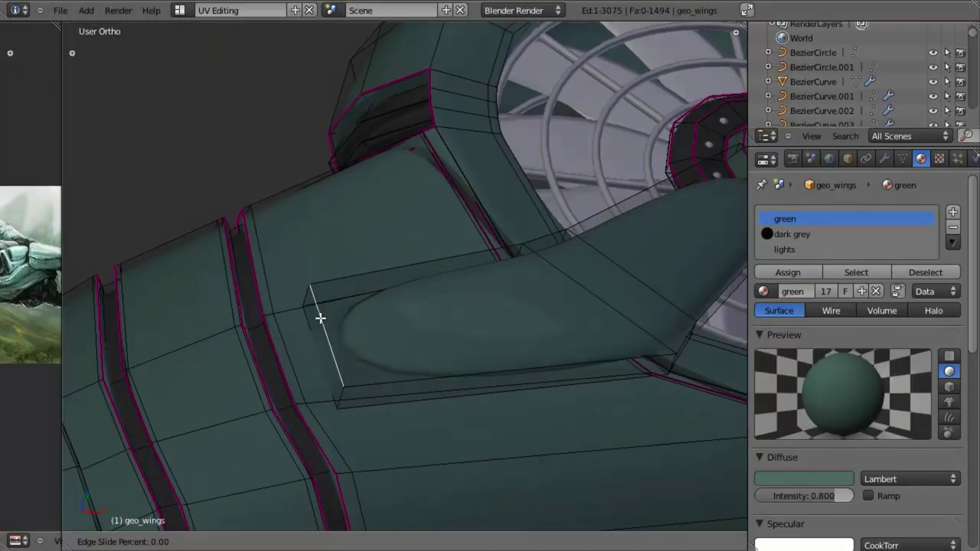
click(347, 318)
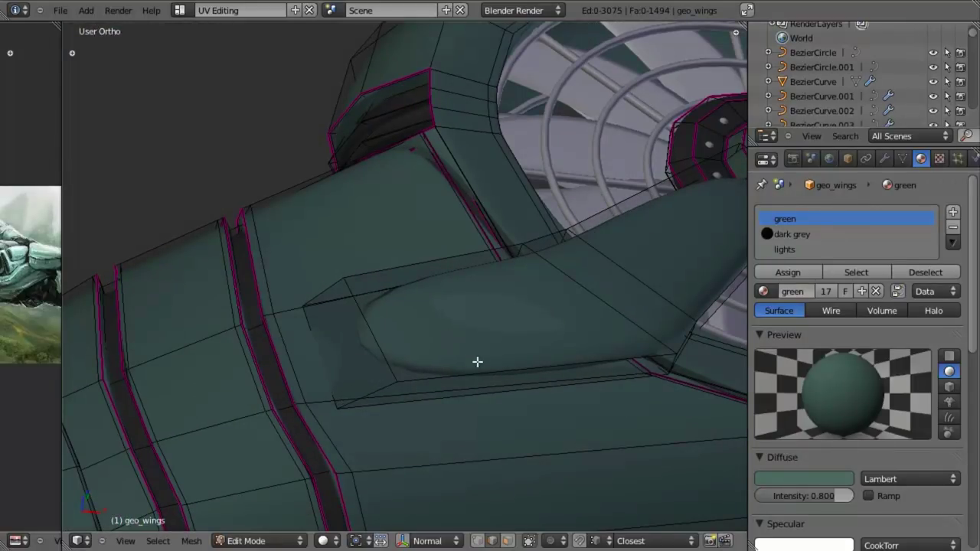
- Add supporting edge loops across the arm beside its sloped end and lengthwise along its inner upper edge
key(ctrl+r)
click(477, 375)
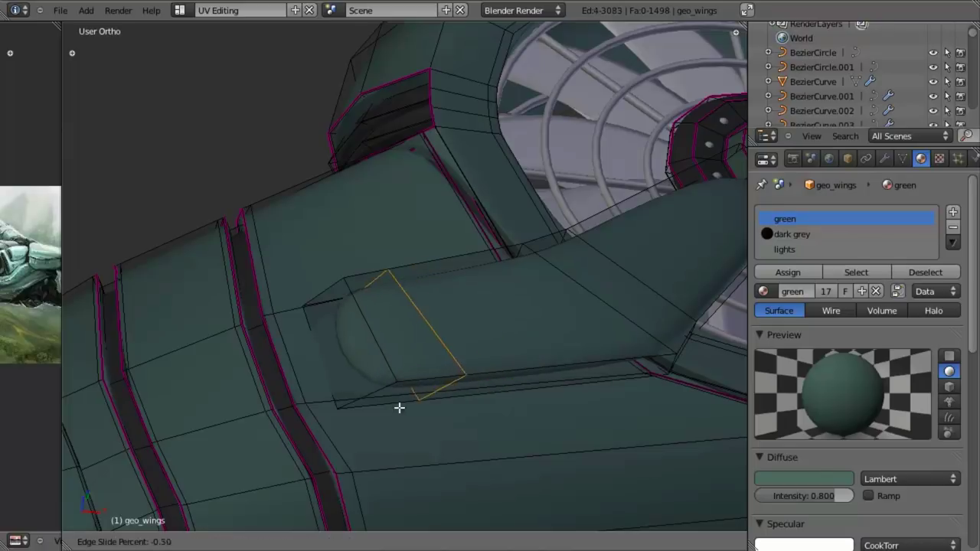
click(345, 404)
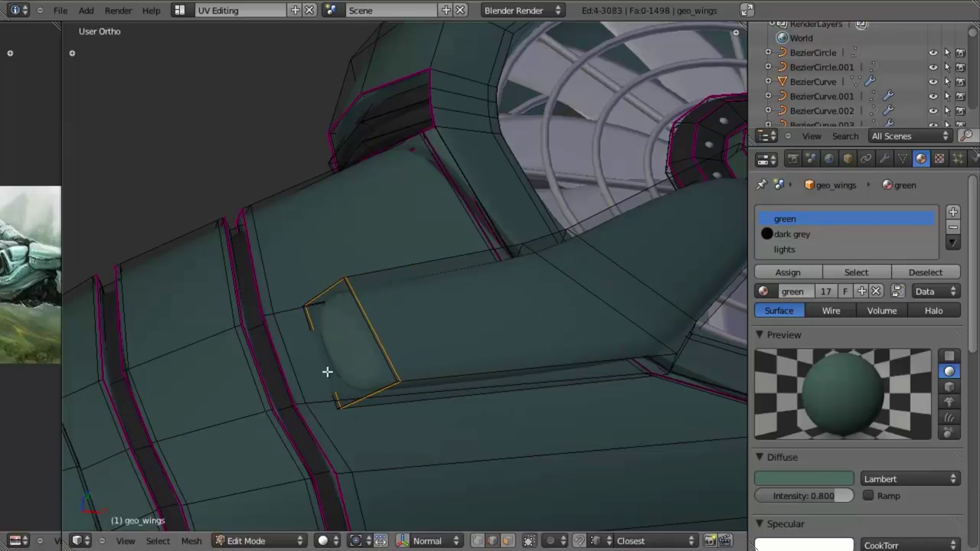
key(ctrl+r)
click(372, 339)
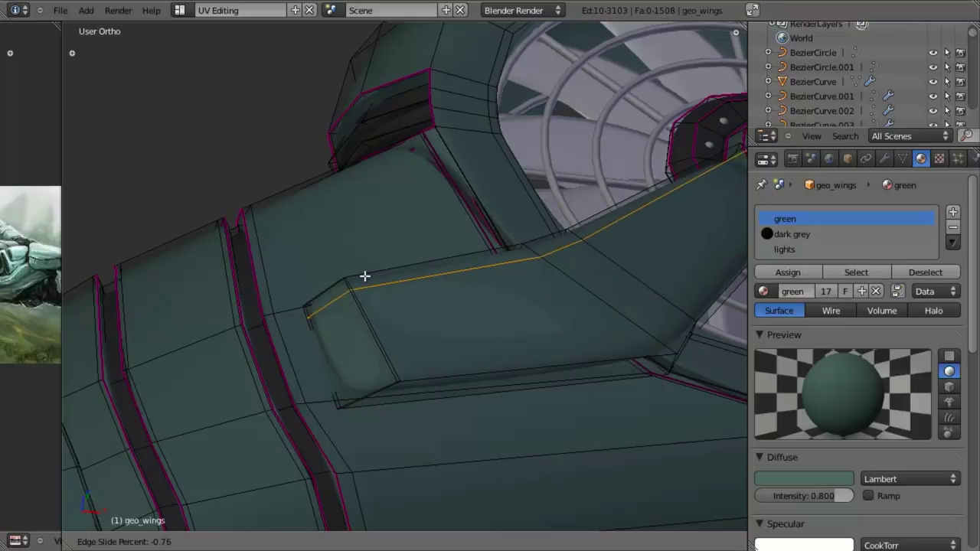
click(364, 269)
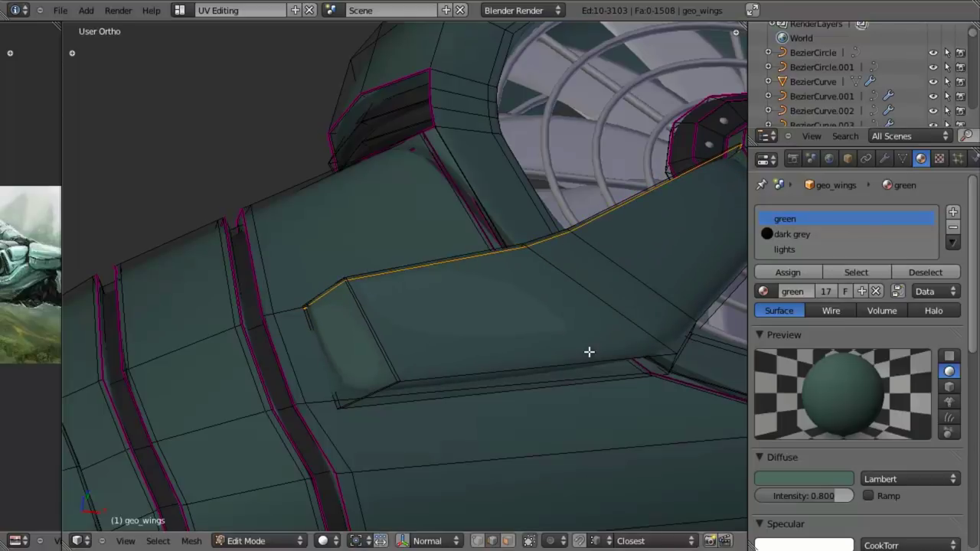
- Edge-slide the arm's outer upper edge inward across its top to slope the outer side
middle_drag(616, 371, 650, 254)
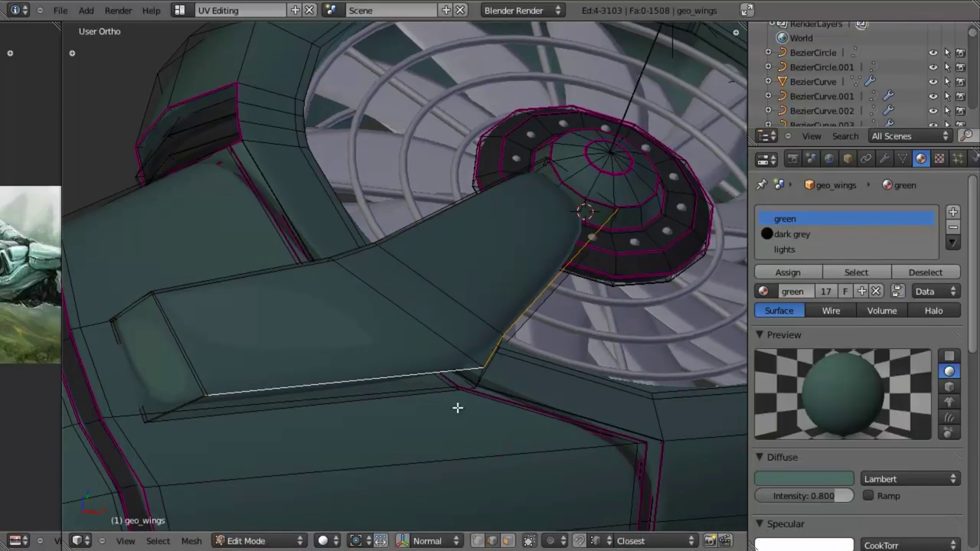
key(ctrl+e)
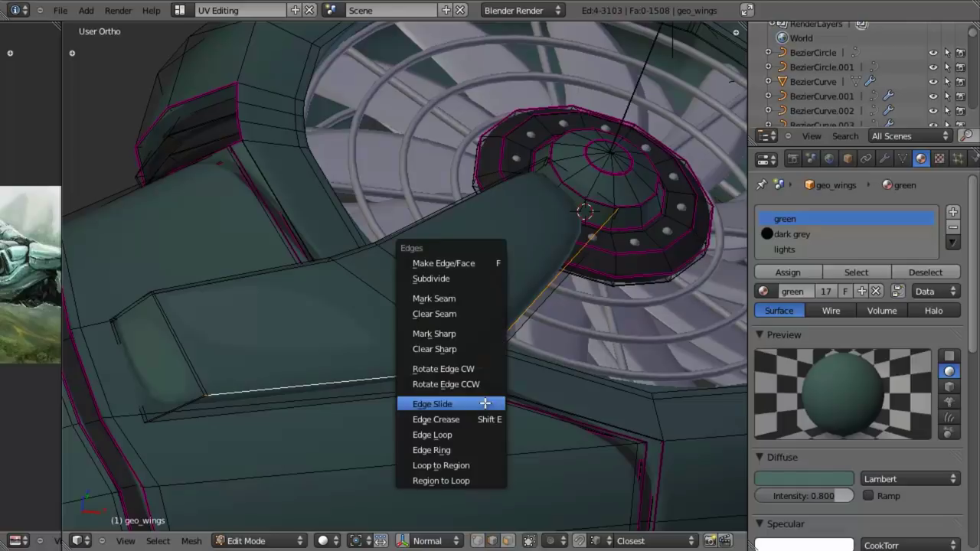
click(484, 403)
click(475, 385)
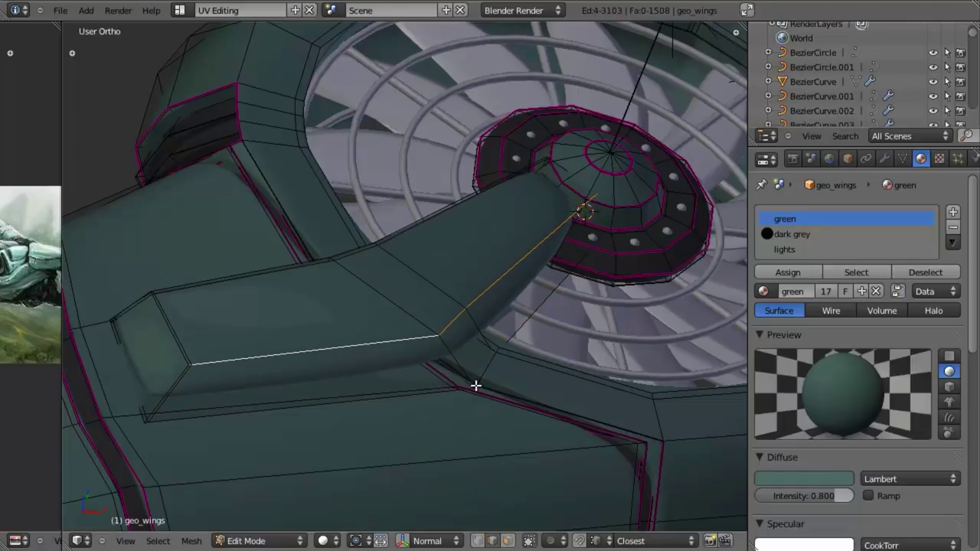
- Add a lengthwise supporting edge loop close to the arm's outer upper edge, and check the smoothed shape
key(ctrl+r)
click(424, 312)
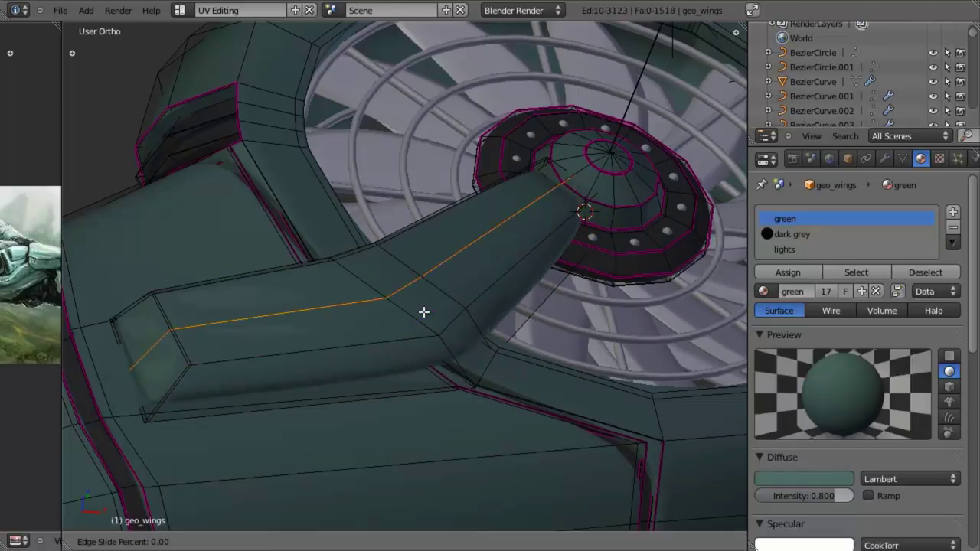
click(448, 336)
key(Tab)
scroll(401, 378, down, 4)
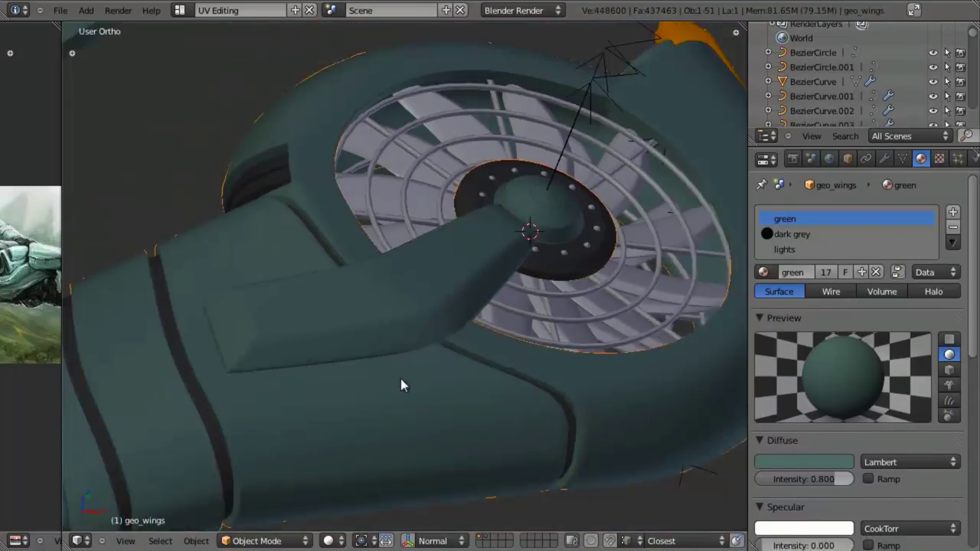
middle_drag(384, 368, 346, 406)
shift+middle_drag(346, 406, 437, 343)
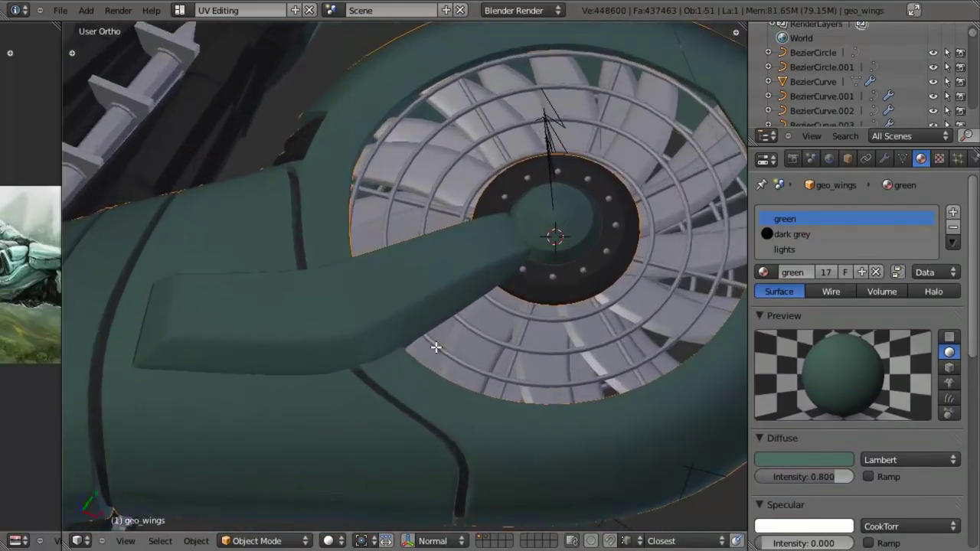
- Select the outer-side vertices at the arm's bend, move them along global Z, and check the smoothed arm
key(Tab)
scroll(382, 402, up, 4)
key(ctrl+Tab)
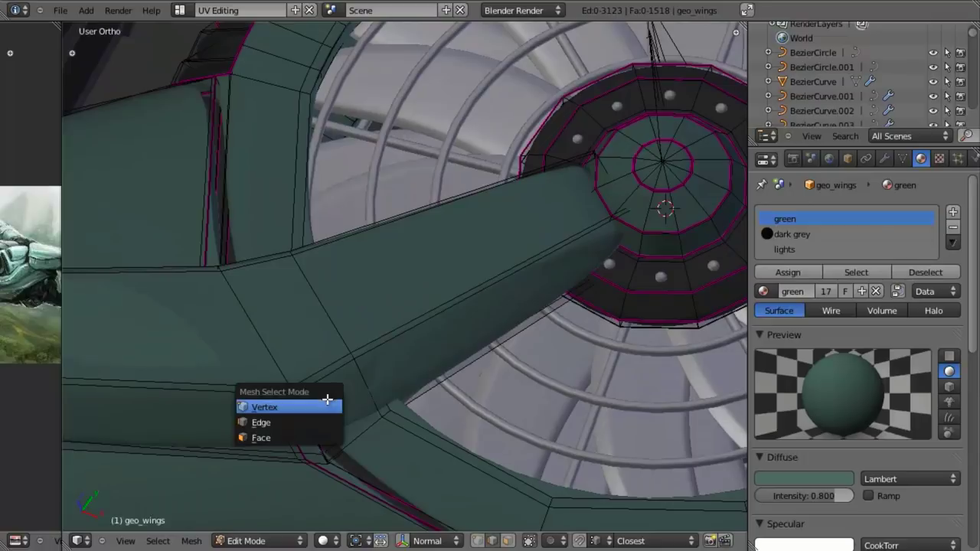
click(327, 398)
alt+shift+click(339, 322)
key(z)
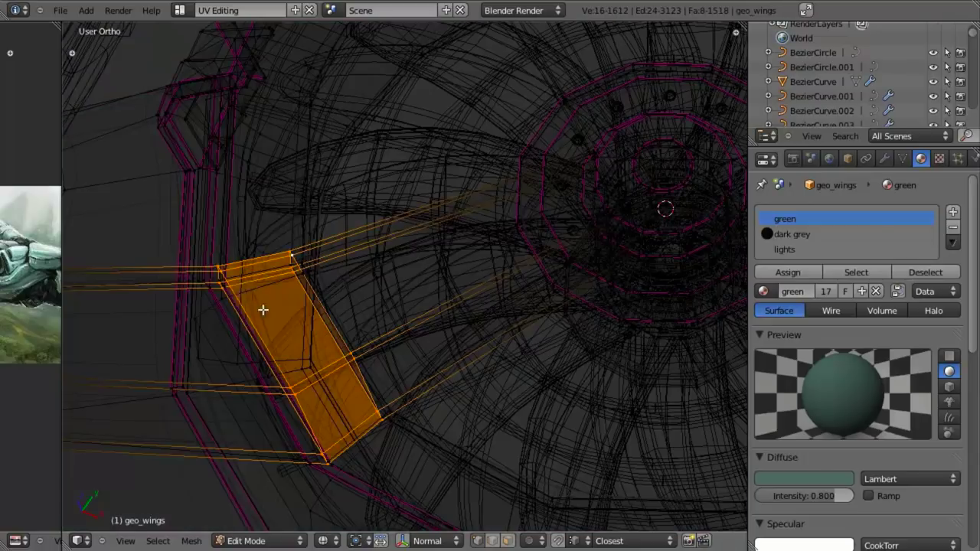
key(z)
mouse_move(280, 300)
middle_down()
mouse_move(382, 348)
mouse_move(406, 222)
middle_up()
key(g)
key(z)
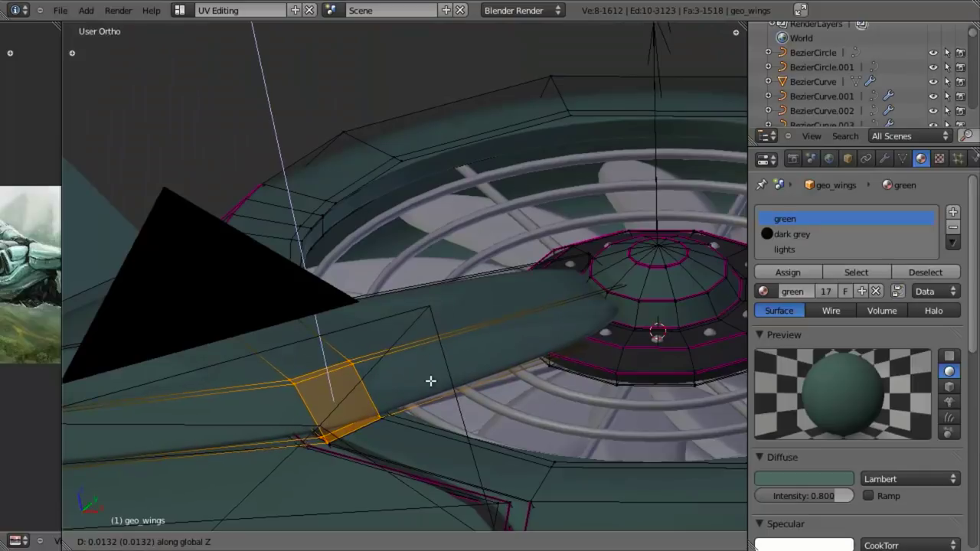
click(433, 390)
key(Tab)
middle_drag(396, 426, 350, 295)
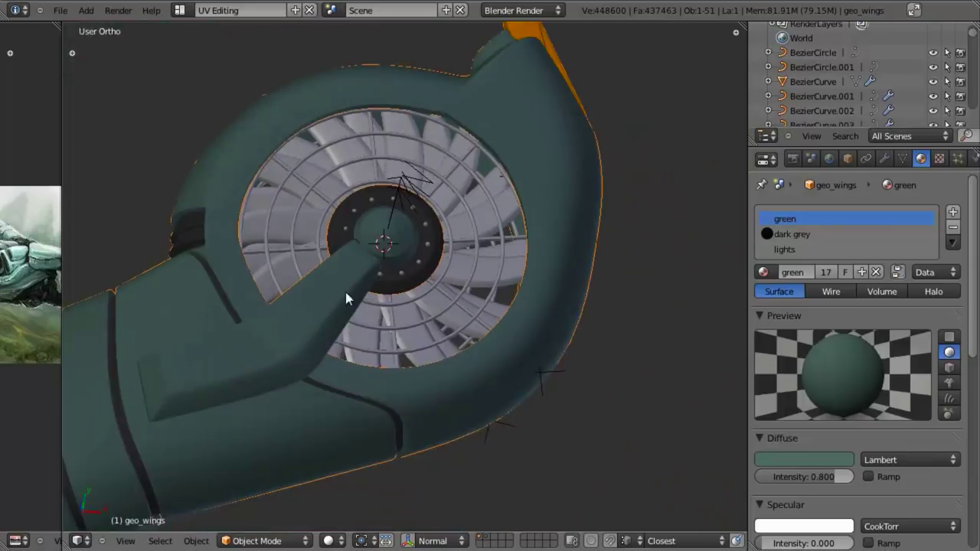
- Add a lengthwise edge loop along the middle of the arm's top
scroll(382, 206, up, 5)
key(Tab)
middle_drag(382, 206, 317, 383)
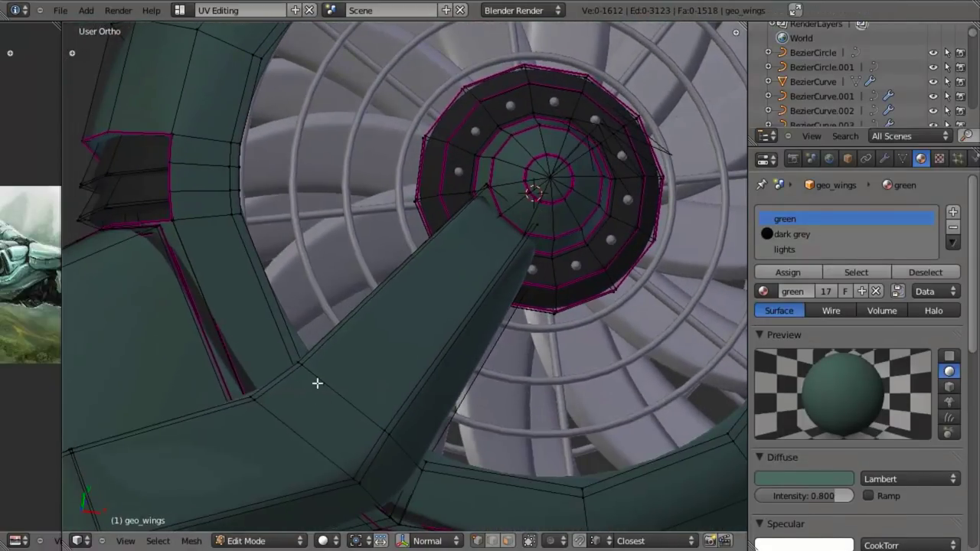
key(ctrl+r)
click(338, 398)
- Reduce the selection to the middle loop's two vertices at the fan hub, and apply Shrink/Fatten to them
shift+middle_drag(459, 230, 403, 265)
scroll(403, 265, up, 5)
key(z)
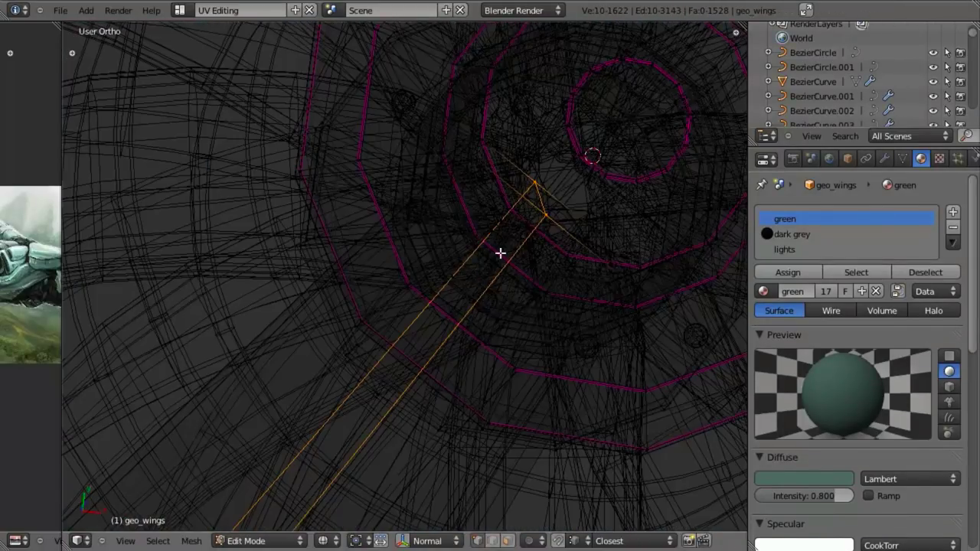
scroll(552, 222, down, 10)
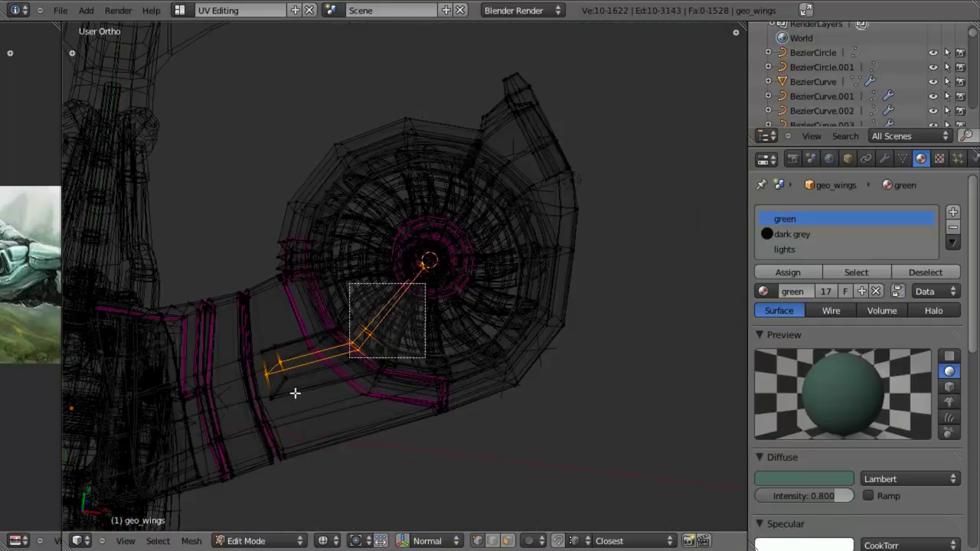
drag(294, 393, 225, 425)
scroll(406, 268, up, 5)
key(z)
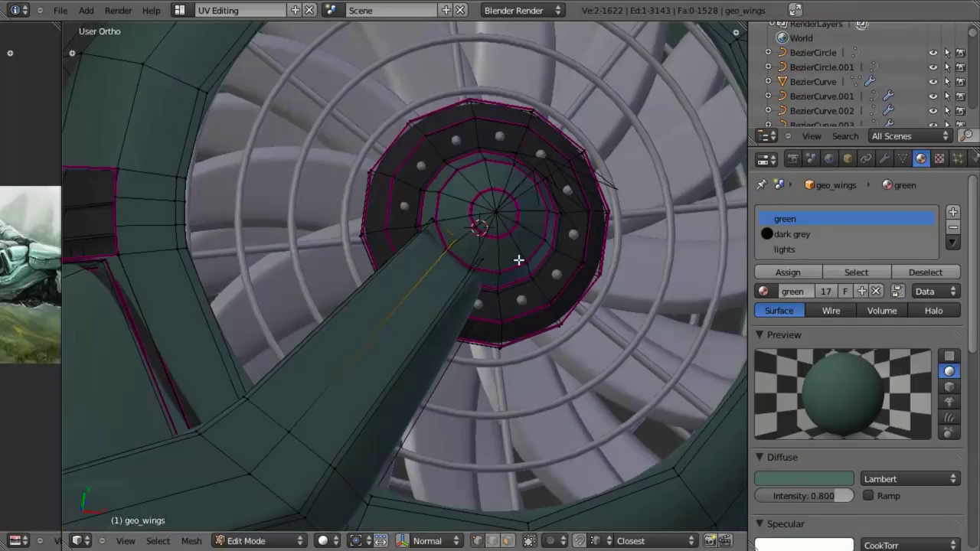
scroll(516, 308, up, 3)
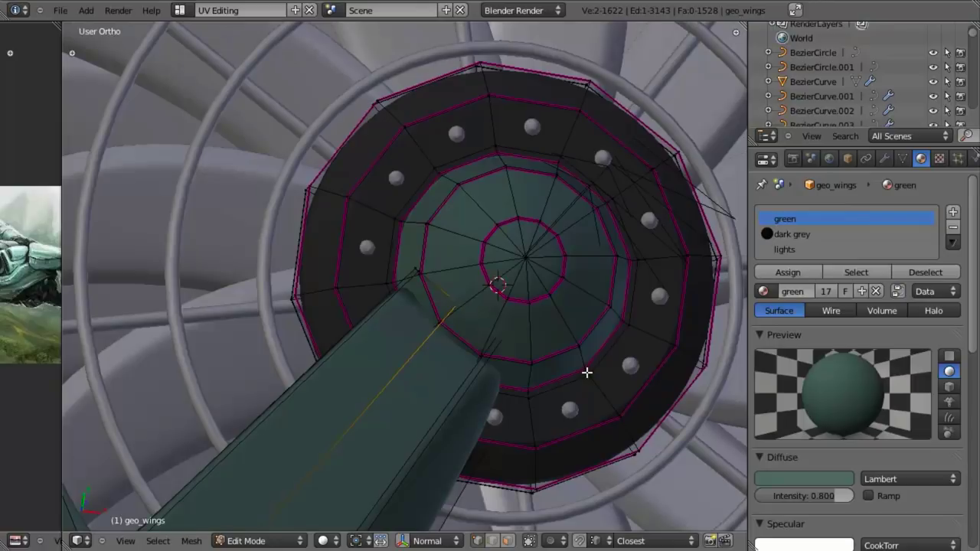
key(alt+s)
click(589, 338)
- Move the middle loop's two hub-end vertices back from the fan hub along the arm in front view
mouse_move(532, 360)
middle_down()
mouse_move(440, 232)
mouse_move(425, 174)
middle_up()
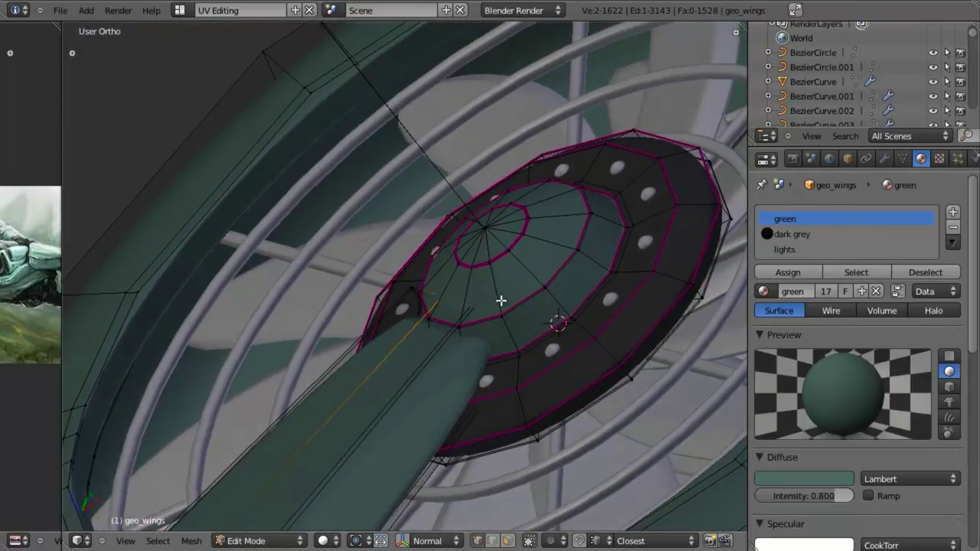
key(KP_1)
key(z)
shift+middle_drag(616, 236, 318, 461)
shift+middle_drag(510, 197, 303, 406)
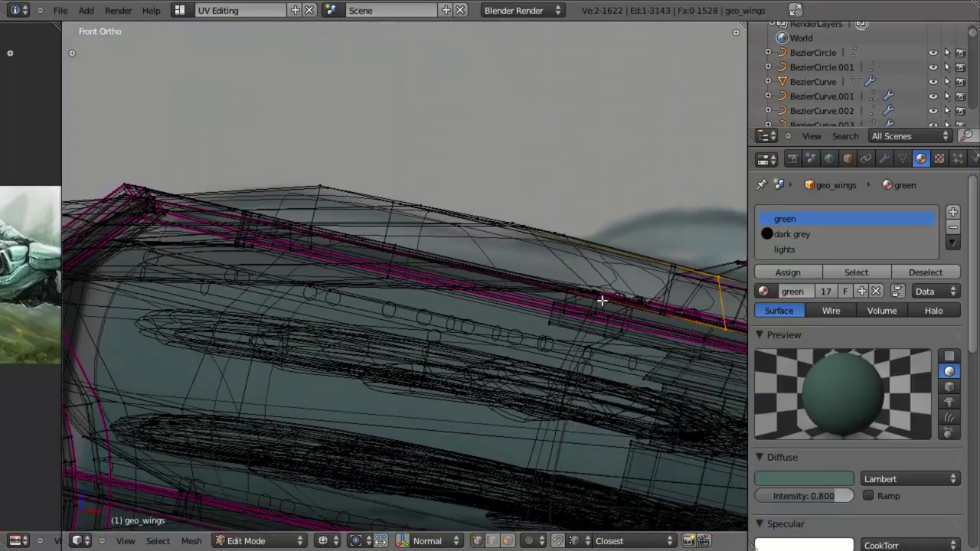
shift+middle_drag(680, 316, 468, 311)
key(g)
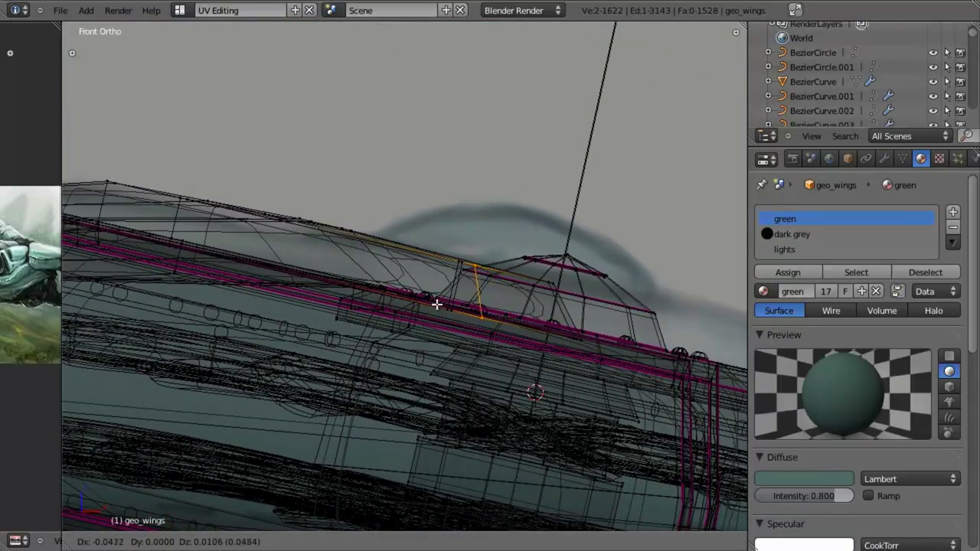
click(435, 302)
key(z)
mouse_move(294, 260)
middle_down()
mouse_move(422, 344)
mouse_move(463, 350)
mouse_move(470, 370)
mouse_move(433, 333)
mouse_move(426, 376)
mouse_move(459, 309)
mouse_move(510, 396)
mouse_move(424, 214)
mouse_move(418, 345)
mouse_move(406, 305)
middle_up()
- Add an edge loop across the arm, slide it close to the fan-hub end, and inspect the smoothed joint
key(Tab)
scroll(470, 370, down, 1)
key(Tab)
scroll(405, 304, up, 3)
key(ctrl+r)
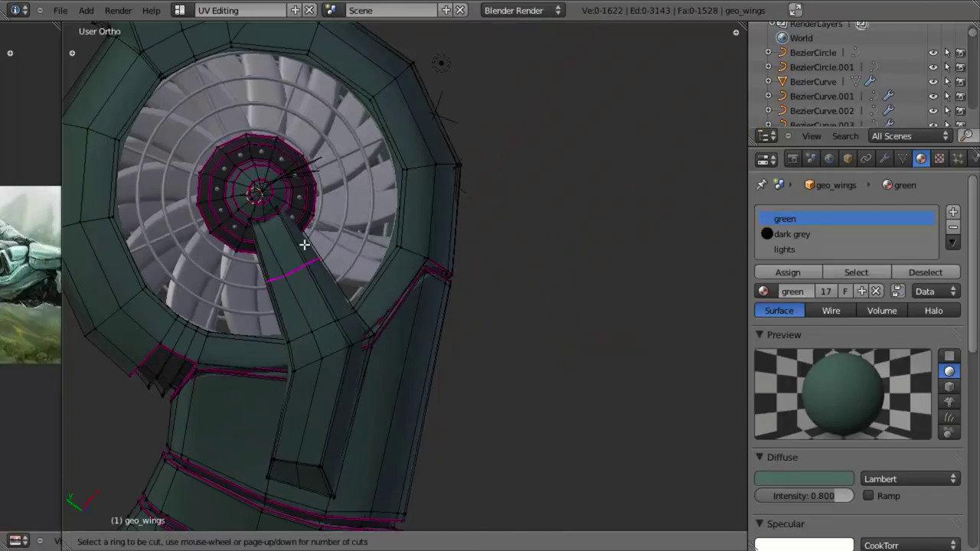
click(305, 244)
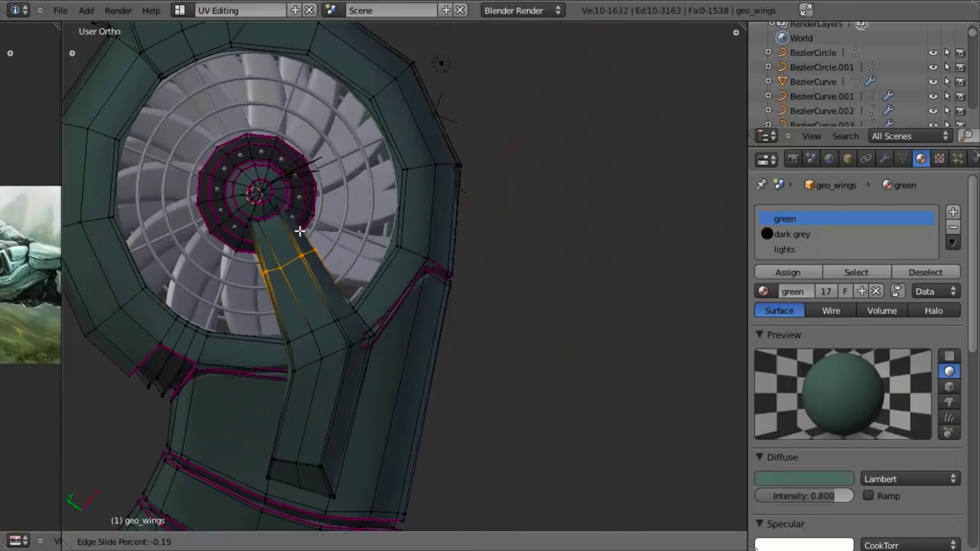
click(282, 194)
key(Tab)
shift+middle_drag(317, 282, 445, 354)
scroll(445, 354, up, 10)
key(Tab)
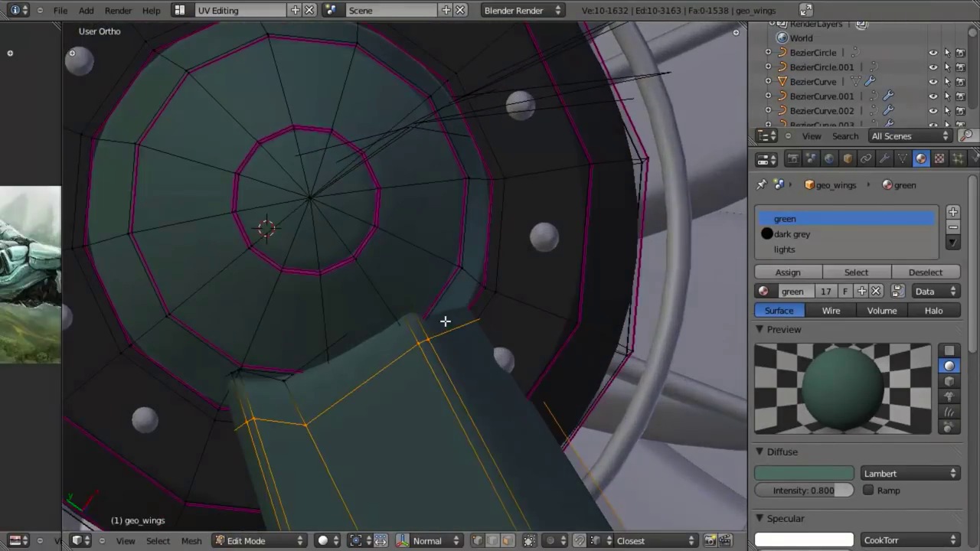
- Select the four closely spaced vertices on one side corner of the arm's fan-hub end
key(z)
key(z)
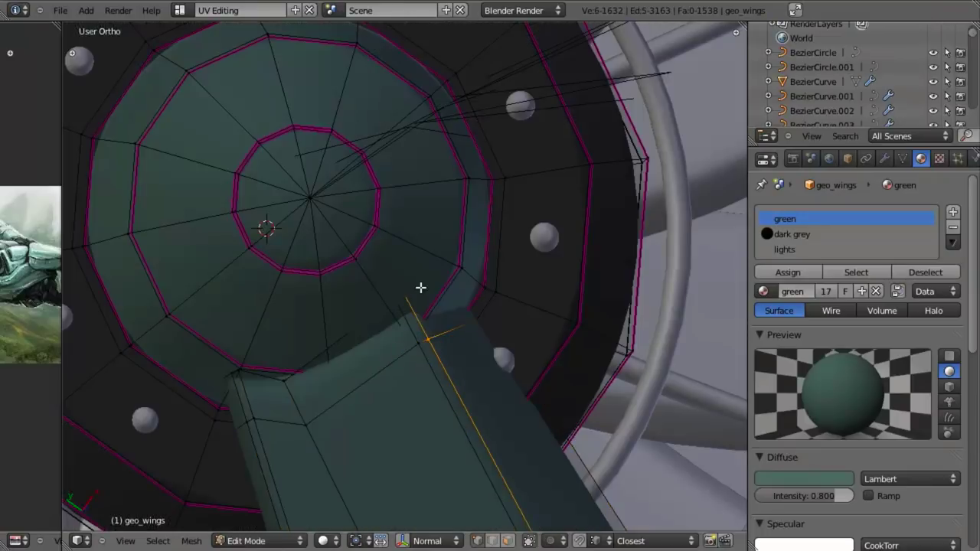
key(z)
alt+right_click(422, 287)
alt+right_click(425, 287)
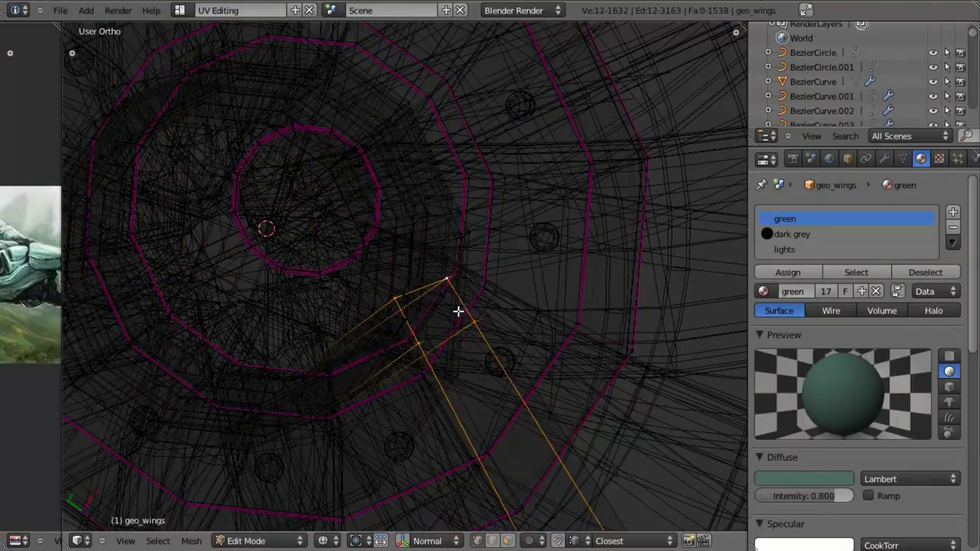
key(z)
key(z)
scroll(466, 314, up, 3)
right_click(487, 275)
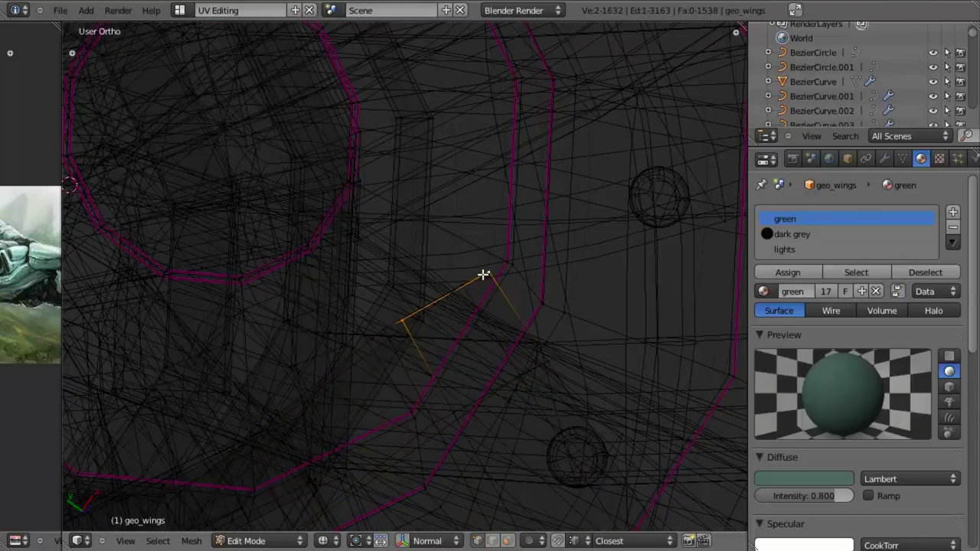
middle_drag(485, 276, 452, 262)
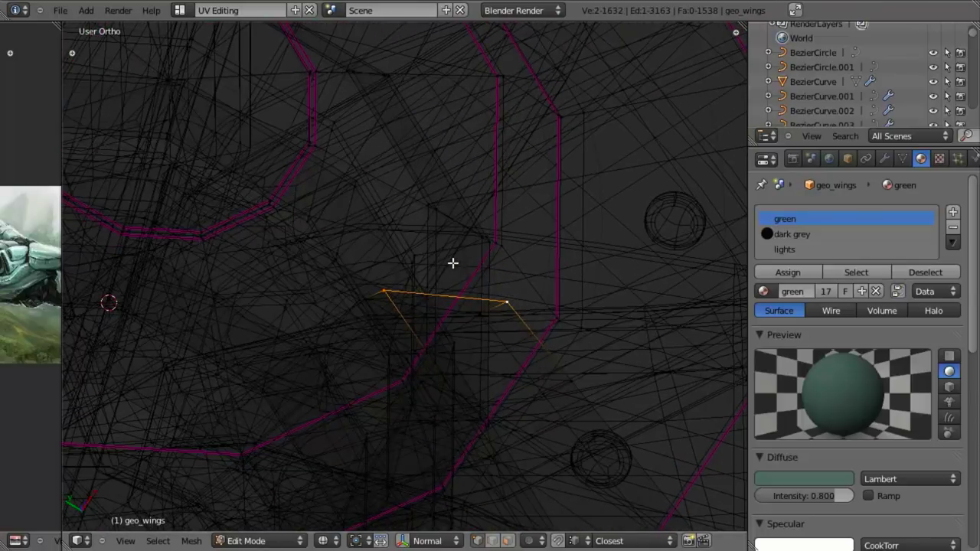
shift+right_click(366, 301)
- Move the four selected corner vertices back from the fan hub along the arm in right view
key(z)
scroll(376, 330, down, 4)
middle_drag(383, 338, 413, 367)
key(KP_3)
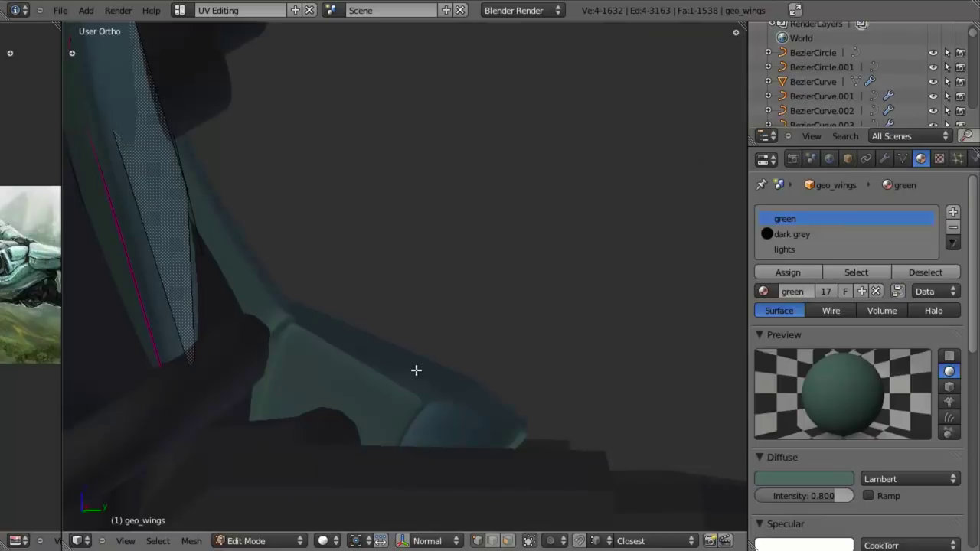
shift+middle_drag(383, 329, 547, 417)
scroll(505, 383, down, 2)
mouse_move(388, 274)
shift+middle_down()
mouse_move(501, 500)
mouse_move(436, 542)
mouse_move(327, 175)
shift+middle_up()
mouse_move(575, 194)
shift+middle_down()
mouse_move(459, 278)
mouse_move(406, 282)
shift+middle_up()
scroll(452, 257, up, 3)
key(z)
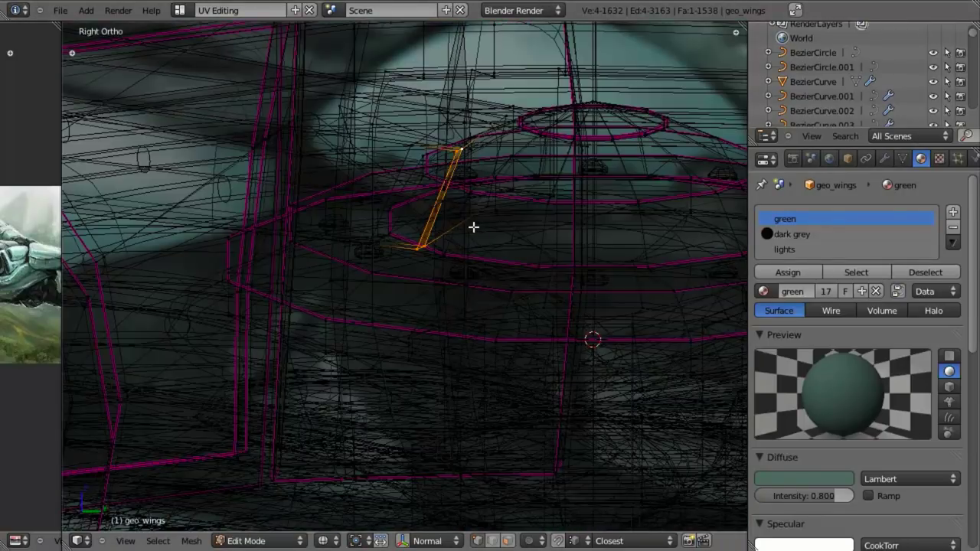
key(g)
click(455, 226)
key(z)
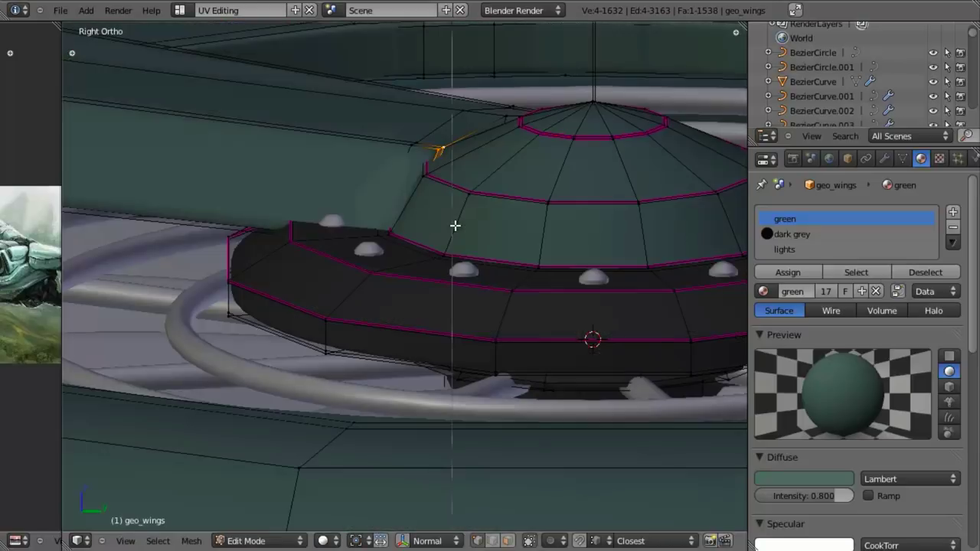
key(g)
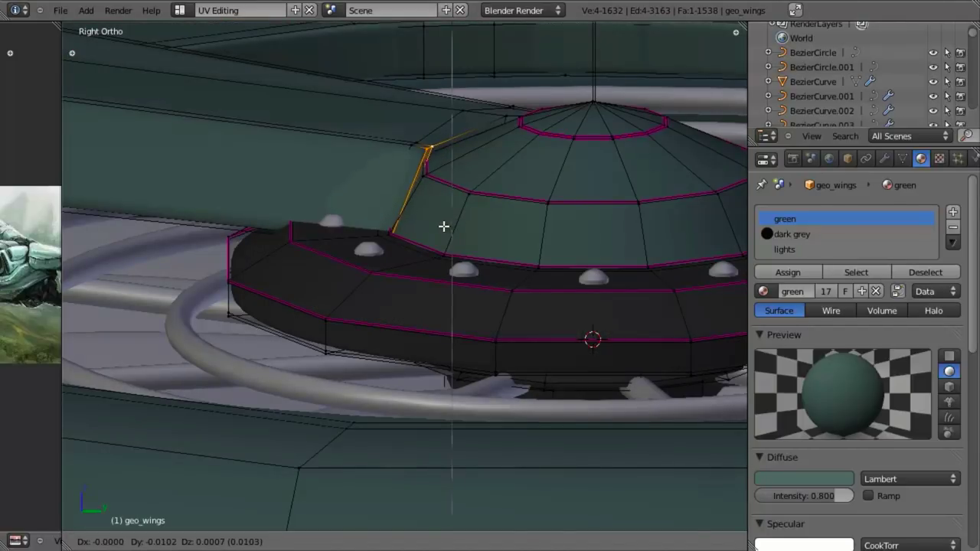
click(409, 191)
- Select the edge loop across the arm near the hub and move it about 0.02 back from the hub, checking the smoothed result
alt+click(393, 161)
key(g)
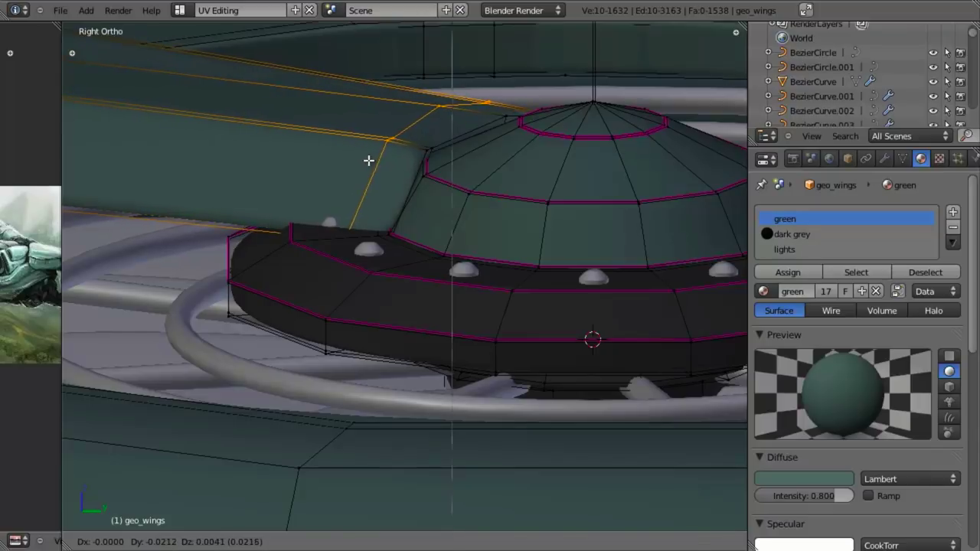
click(370, 163)
key(Tab)
scroll(385, 235, down, 6)
mouse_move(372, 261)
middle_down()
mouse_move(467, 427)
mouse_move(390, 265)
middle_up()
scroll(467, 427, down, 3)
scroll(391, 265, up, 4)
middle_drag(498, 371, 532, 398)
shift+middle_drag(635, 390, 505, 351)
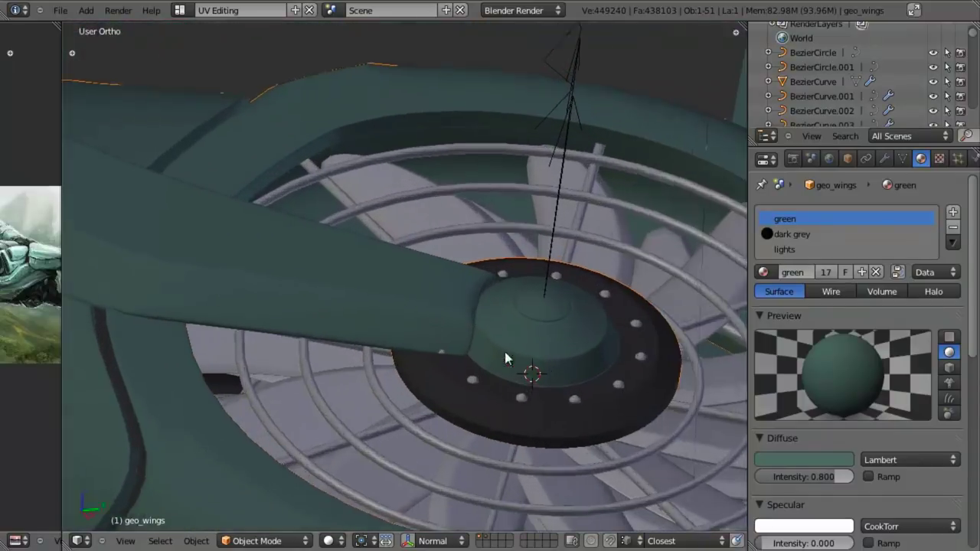
- Edge-slide the loop across the arm closer to the fan-hub end
scroll(504, 352, up, 6)
key(Tab)
shift+middle_drag(551, 472, 505, 324)
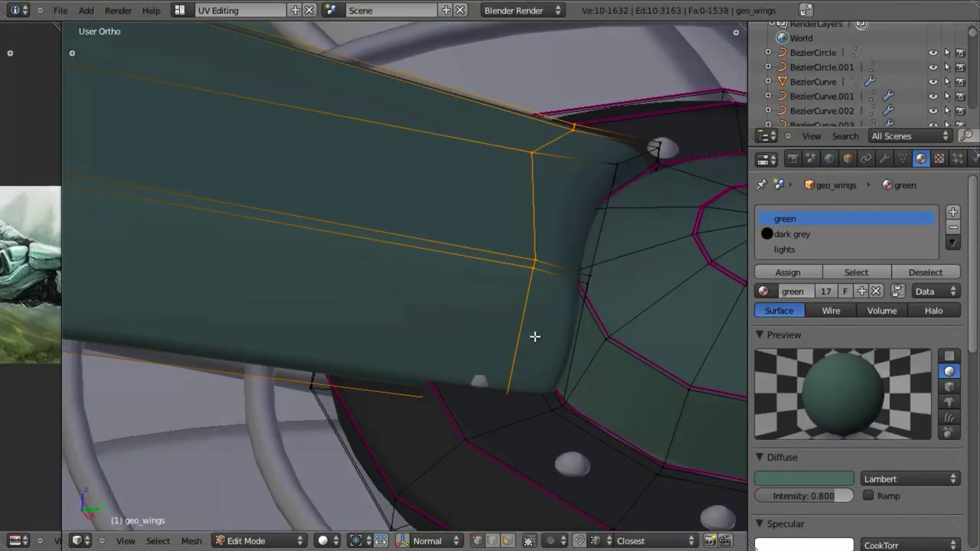
key(ctrl+e)
click(534, 338)
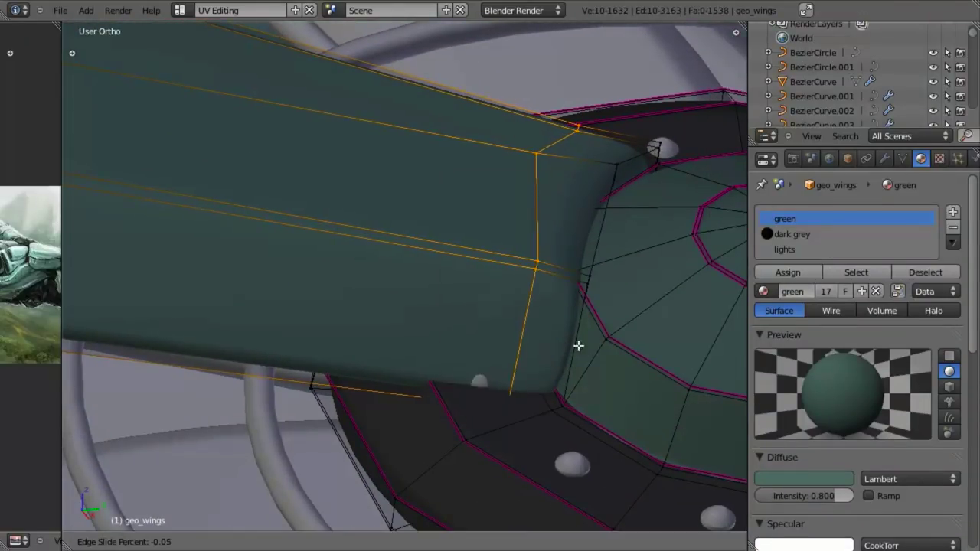
click(77, 402)
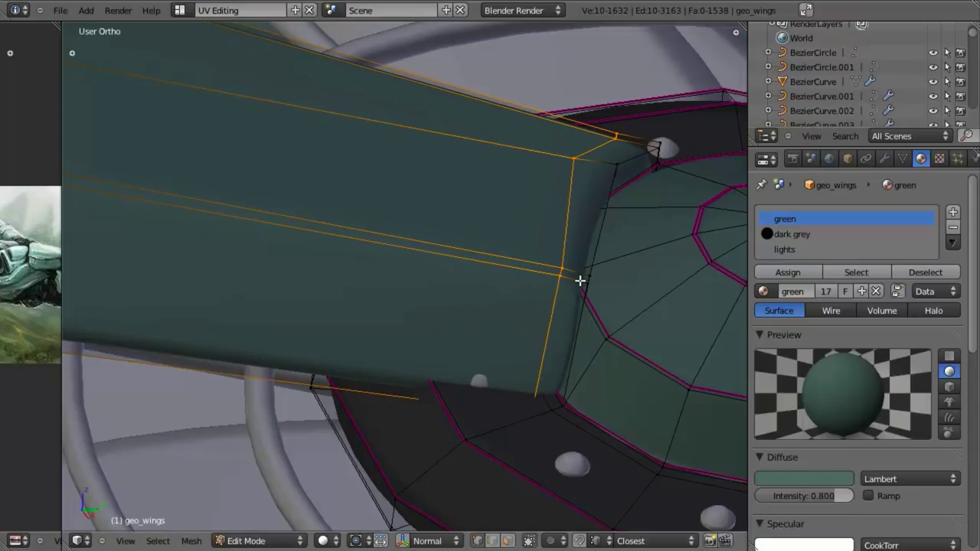
- Select the whole arm, deselect all but its hub-end vertices, raise these along global Z, and inspect the smoothed joint
key(ctrl+l)
scroll(577, 283, down, 12)
key(z)
key(b)
middle_drag(387, 143, 154, 328)
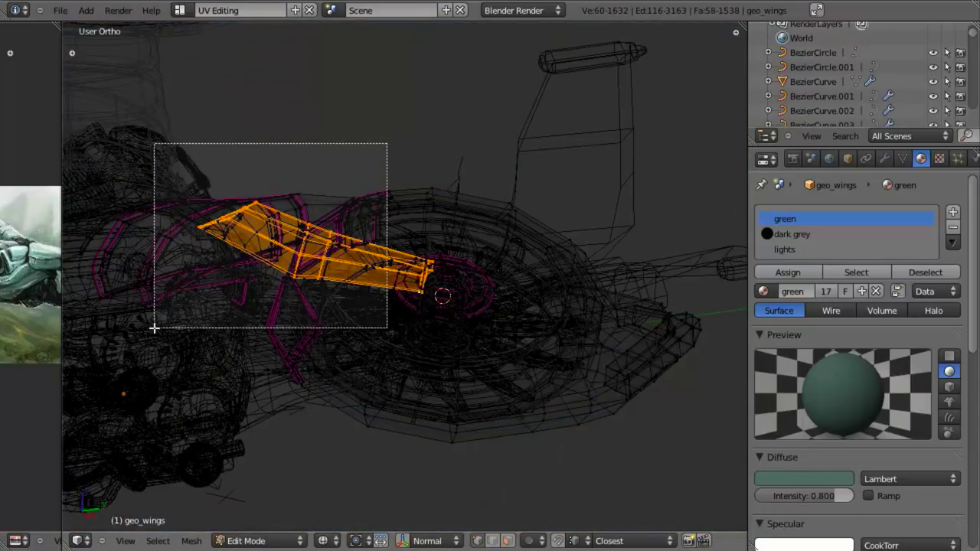
drag(154, 327, 154, 327)
key(z)
scroll(403, 307, up, 8)
key(g)
key(z)
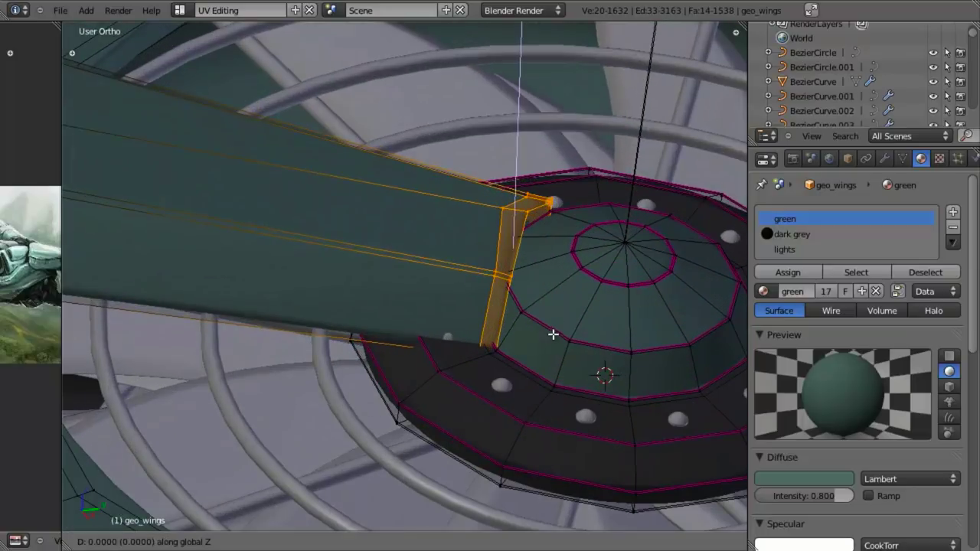
click(561, 295)
key(a)
key(Tab)
scroll(383, 339, down, 8)
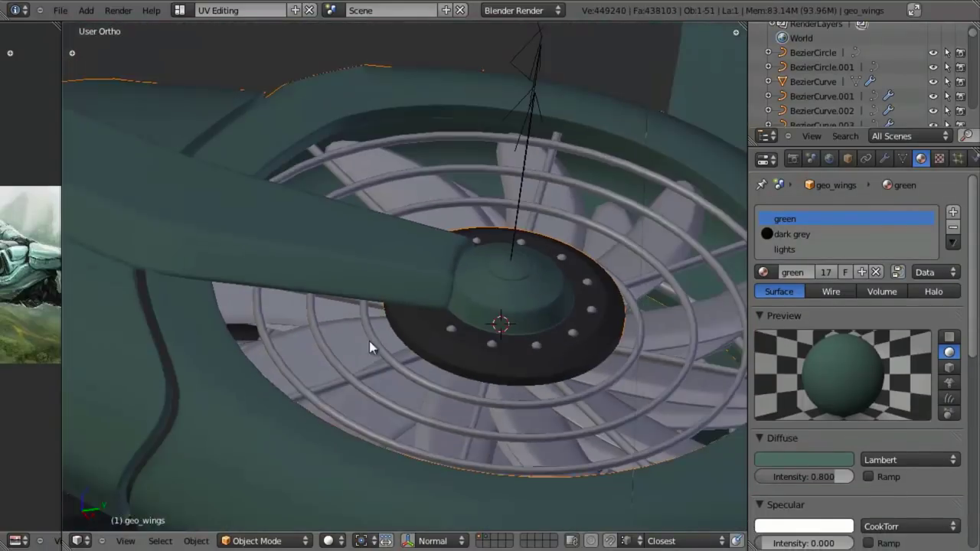
middle_drag(340, 282, 385, 286)
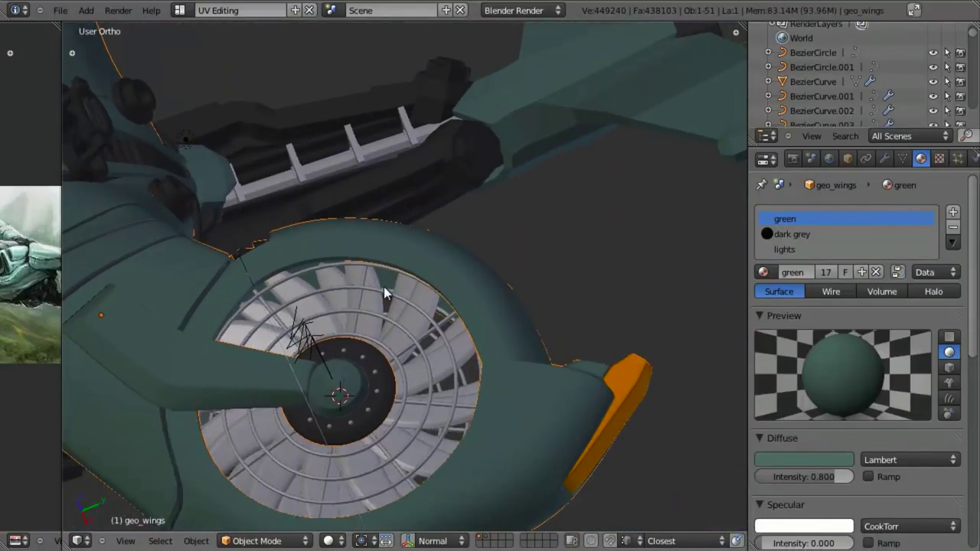
- Select the six vertices at the arm's other hub-end corner and move them slightly back from the hub in top view
key(KP_7)
scroll(475, 276, up, 3)
key(Tab)
scroll(460, 277, up, 4)
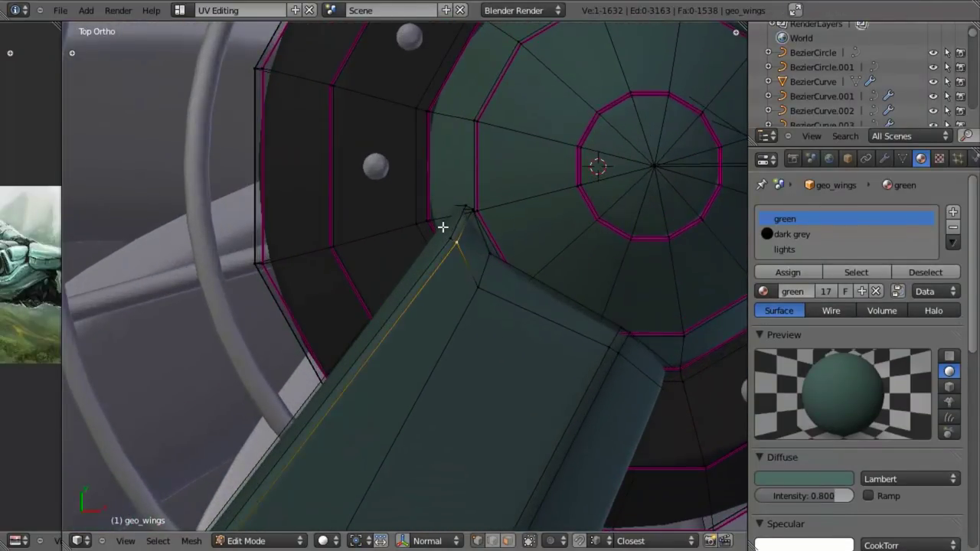
shift+right_click(469, 210)
key(z)
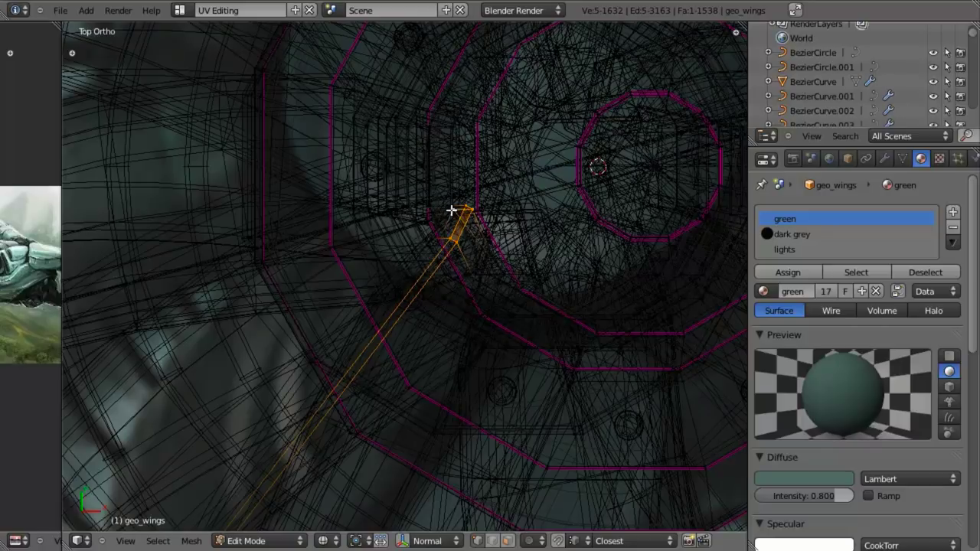
key(z)
key(z)
scroll(444, 222, up, 5)
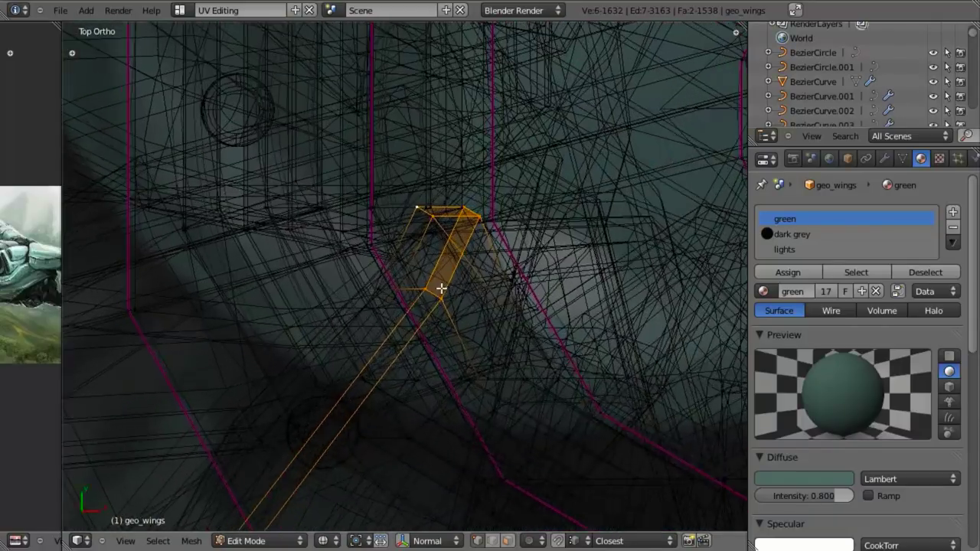
key(z)
key(g)
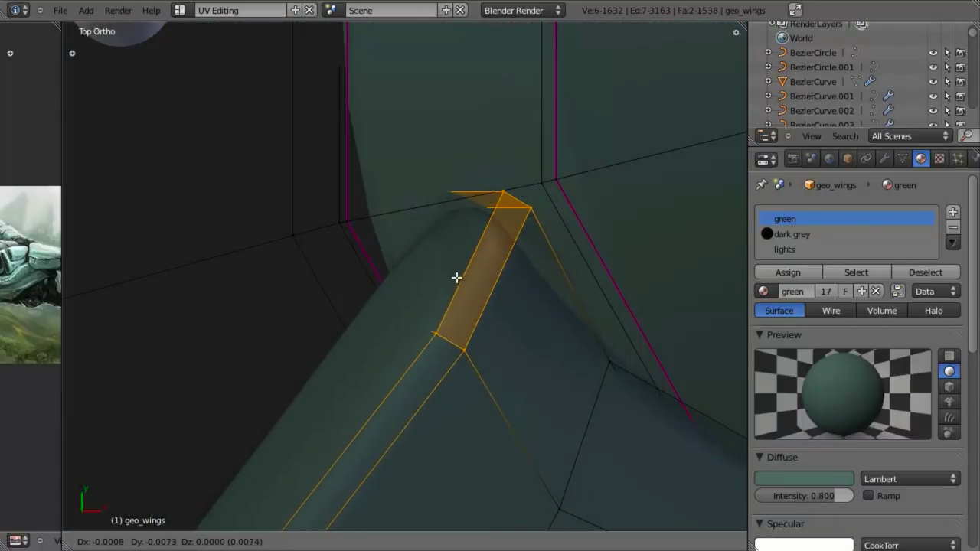
click(433, 326)
middle_drag(434, 326, 448, 311)
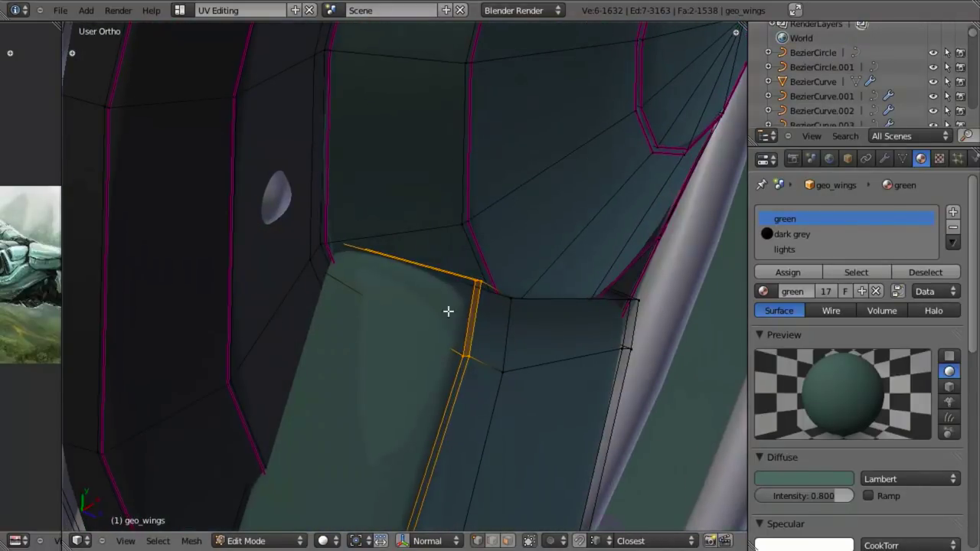
- Add an edge loop around the arm's sides, slide it by 0.60 toward the top edge, and inspect both wings
key(a)
key(ctrl+r)
click(429, 268)
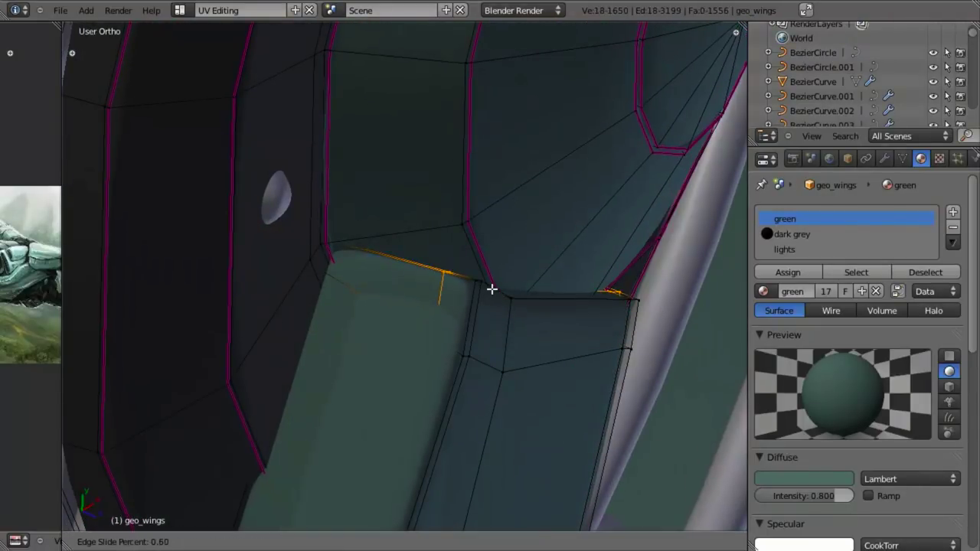
click(492, 289)
middle_drag(500, 301, 428, 375)
key(Tab)
scroll(434, 237, down, 3)
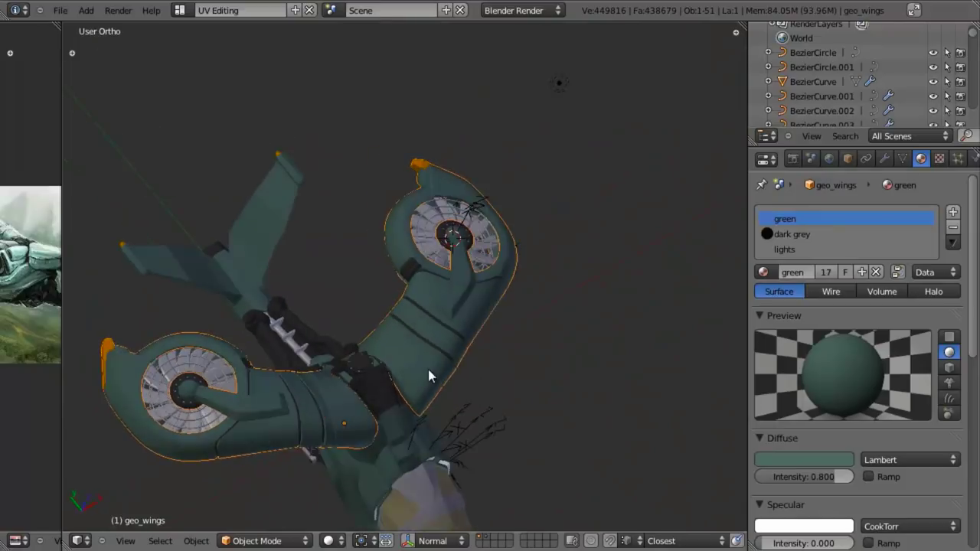
scroll(428, 375, up, 8)
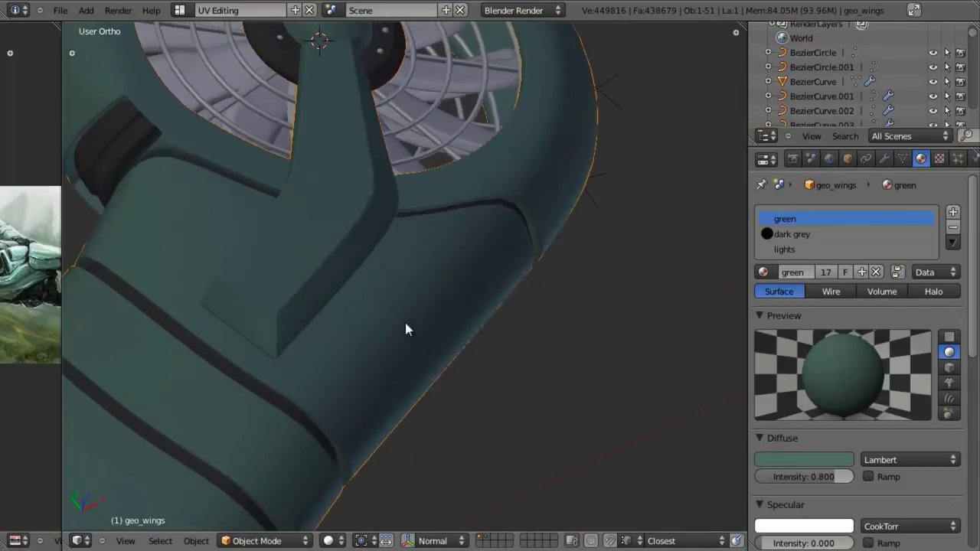
- Box-select the vertices of the arm's far end on the wing, away from the fan hub
middle_drag(405, 322, 483, 259)
key(Tab)
key(a)
shift+middle_drag(328, 326, 383, 208)
key(z)
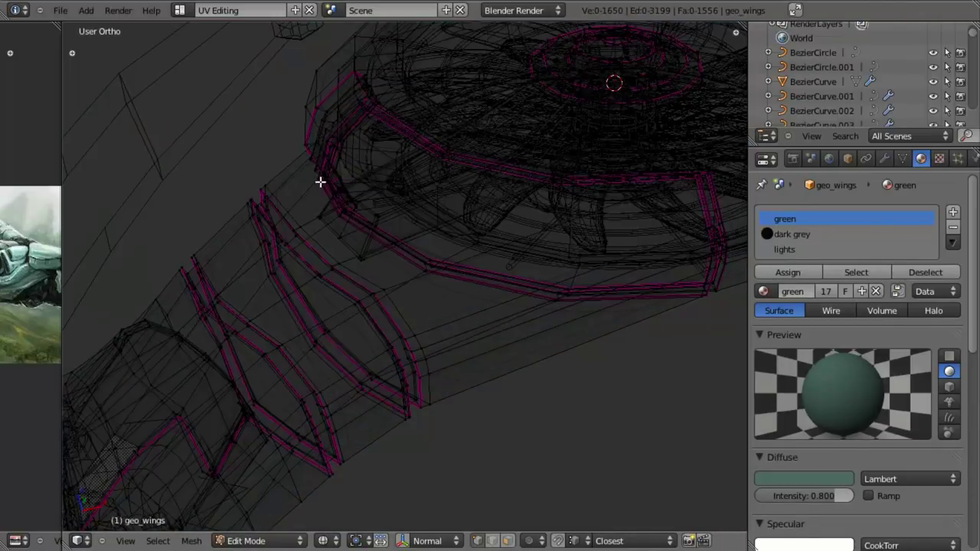
key(z)
key(b)
drag(388, 262, 388, 262)
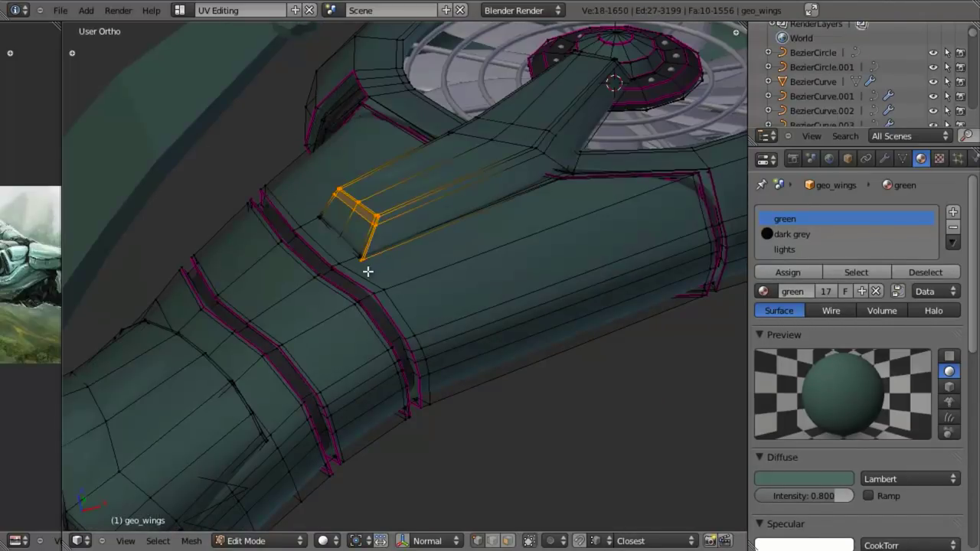
- Extend the selection to all 27 vertices of the arm's wing end and shift them toward the hub in front view
key(z)
key(KP_1)
key(z)
scroll(359, 329, up, 4)
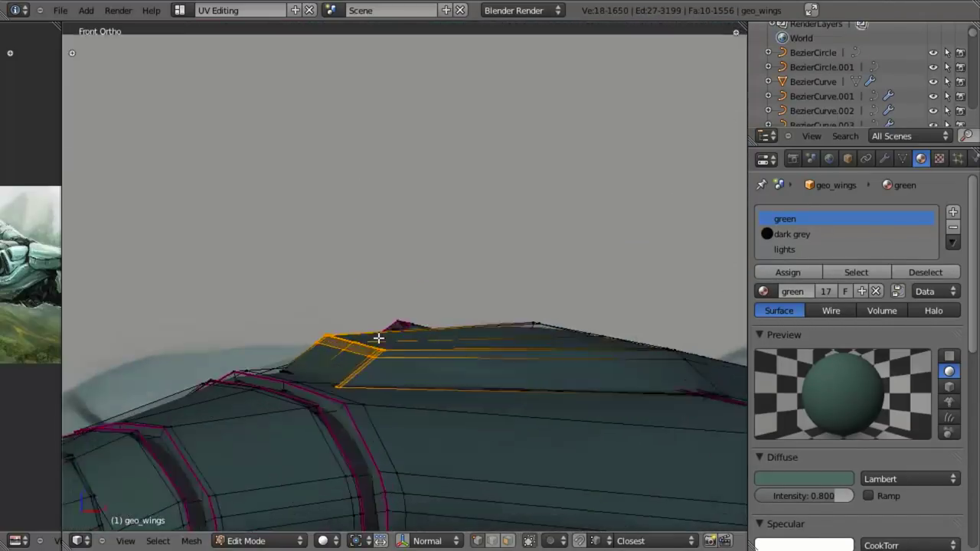
key(l)
scroll(380, 365, down, 4)
key(z)
key(b)
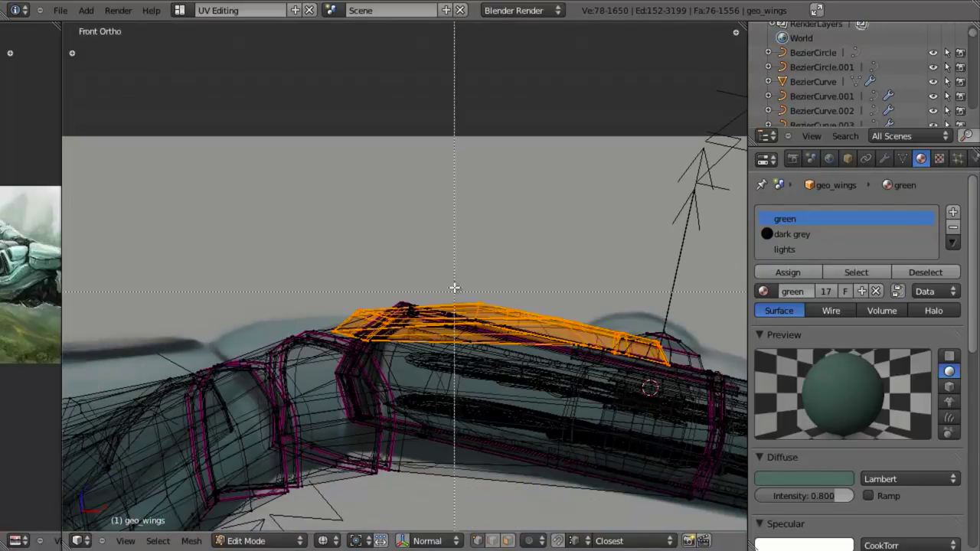
mouse_move(429, 240)
middle_down()
mouse_move(749, 469)
mouse_move(742, 479)
middle_up()
key(z)
scroll(360, 426, up, 4)
key(g)
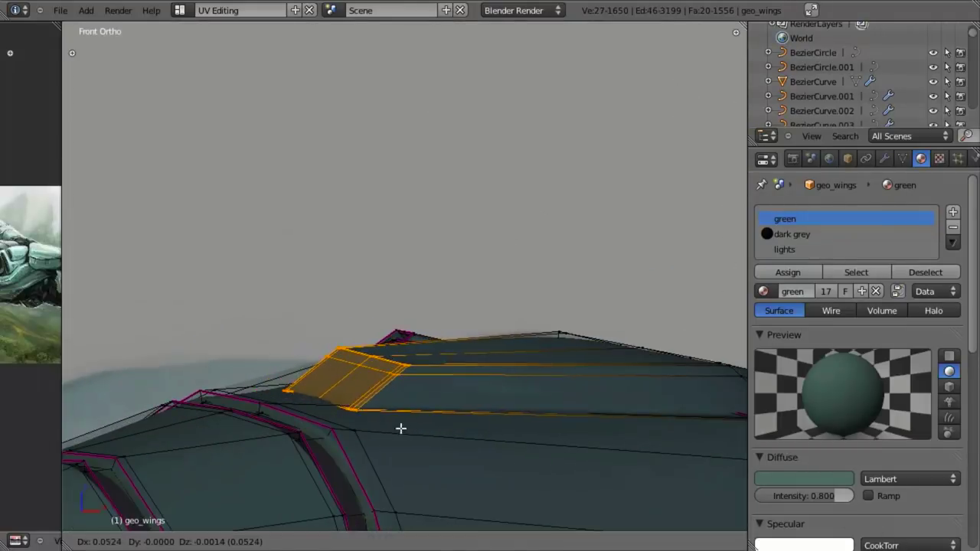
click(478, 437)
- Move the arm's wing end about 0.02 along global Y
middle_drag(474, 435, 588, 433)
key(r)
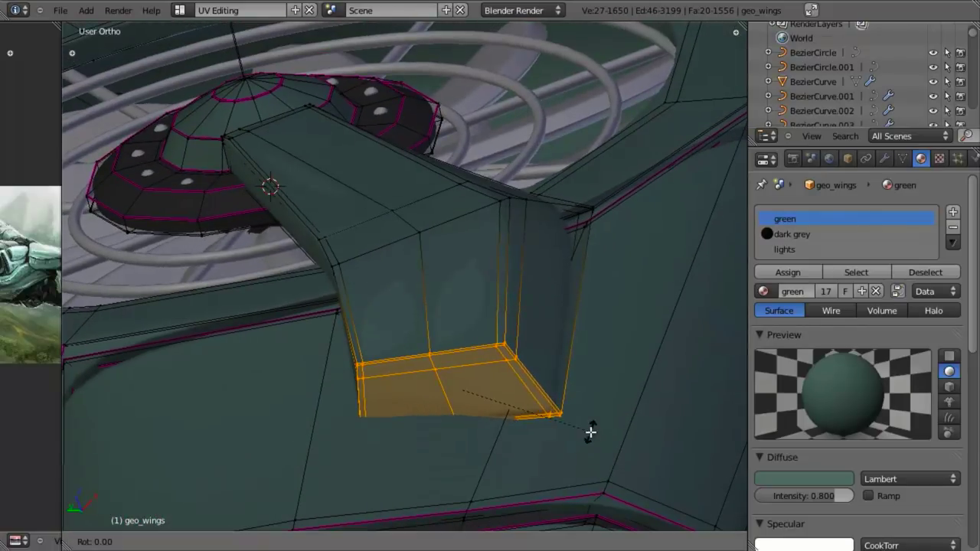
key(Escape)
key(r)
key(Escape)
key(g)
key(z)
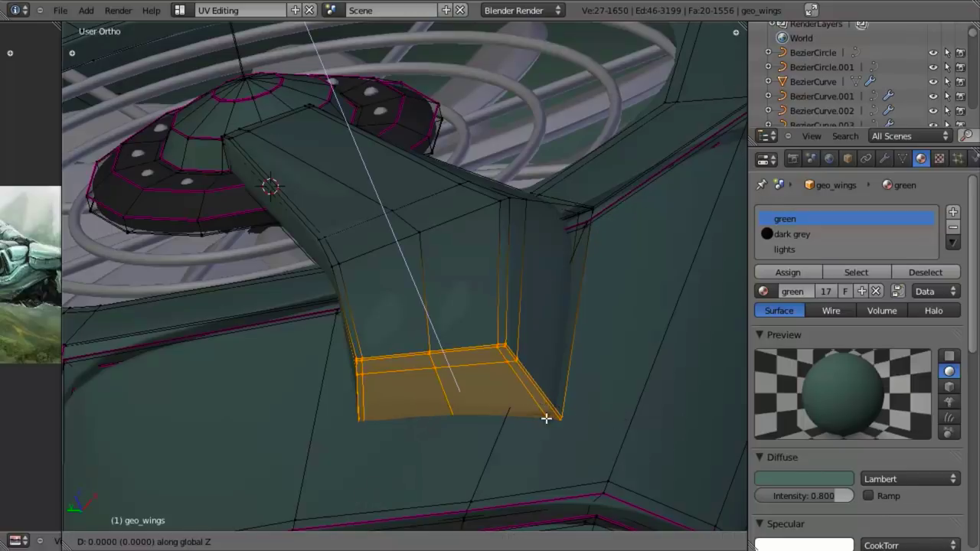
key(y)
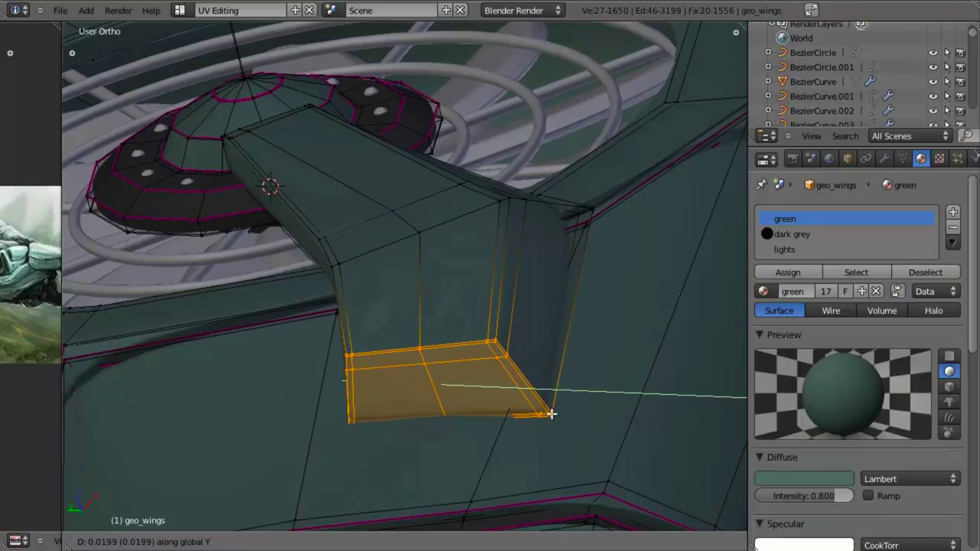
click(551, 413)
- Snap the 3D cursor to the selected wing end of the arm
scroll(529, 410, down, 3)
middle_drag(428, 394, 442, 367)
key(shift+s)
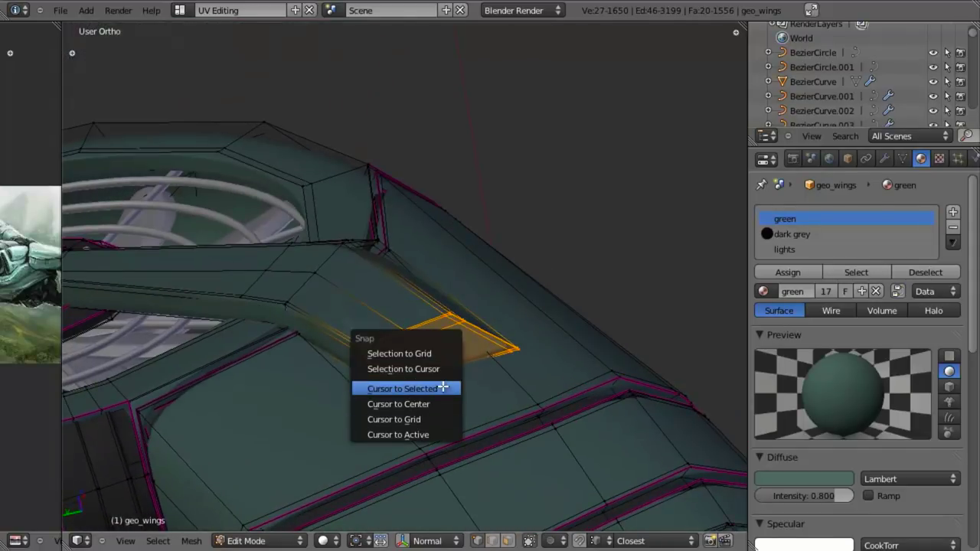
click(443, 388)
- Add a cube at the 3D cursor on the arm's wing end and scale it down to a small block
scroll(431, 322, down, 4)
middle_drag(431, 317, 468, 350)
key(a)
scroll(468, 344, up, 2)
key(shift+a)
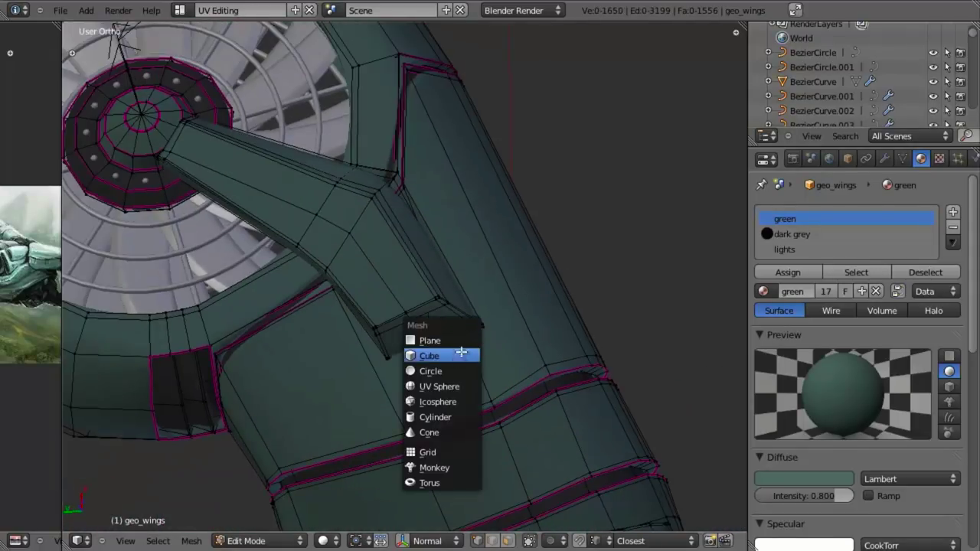
click(457, 356)
key(s)
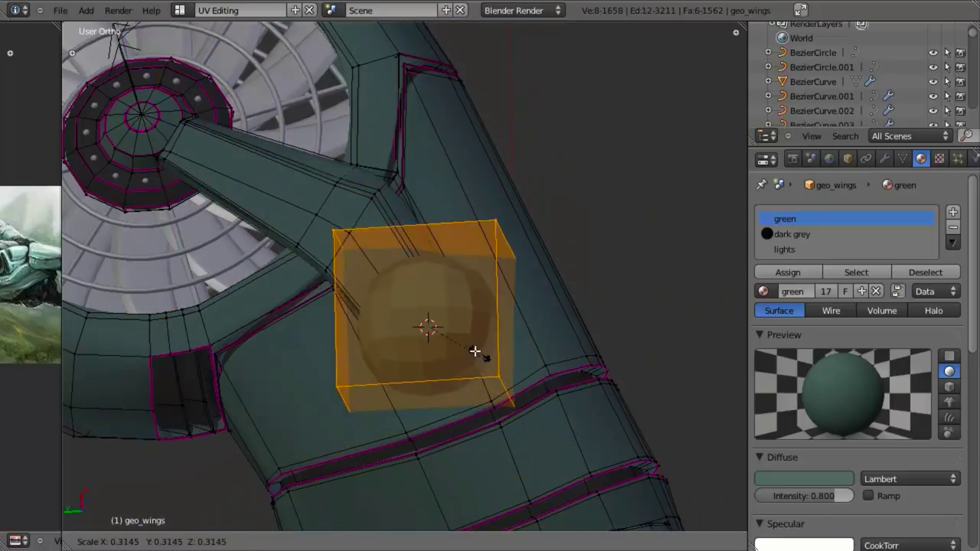
click(439, 333)
- Stretch the small block along global X in top view so it extends out past the arm's wing end
key(KP_7)
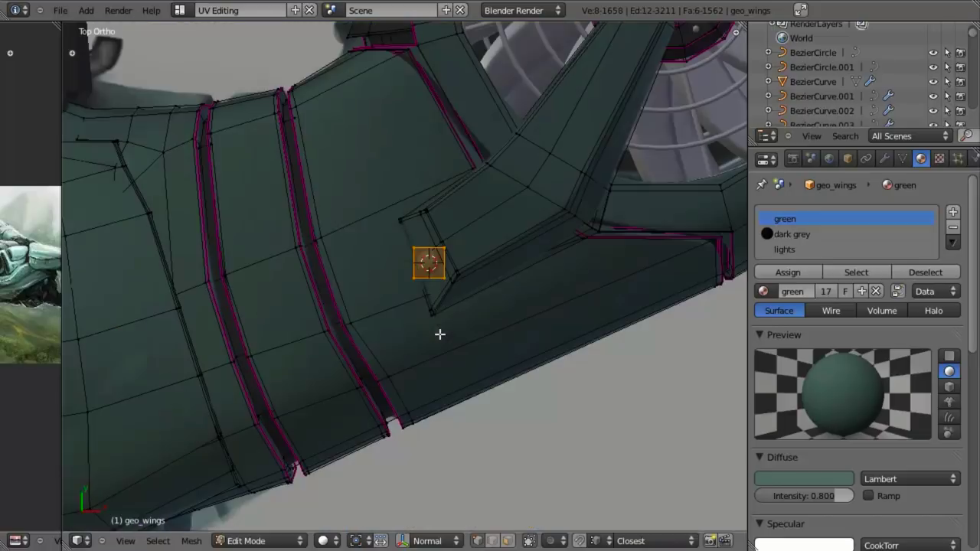
key(s)
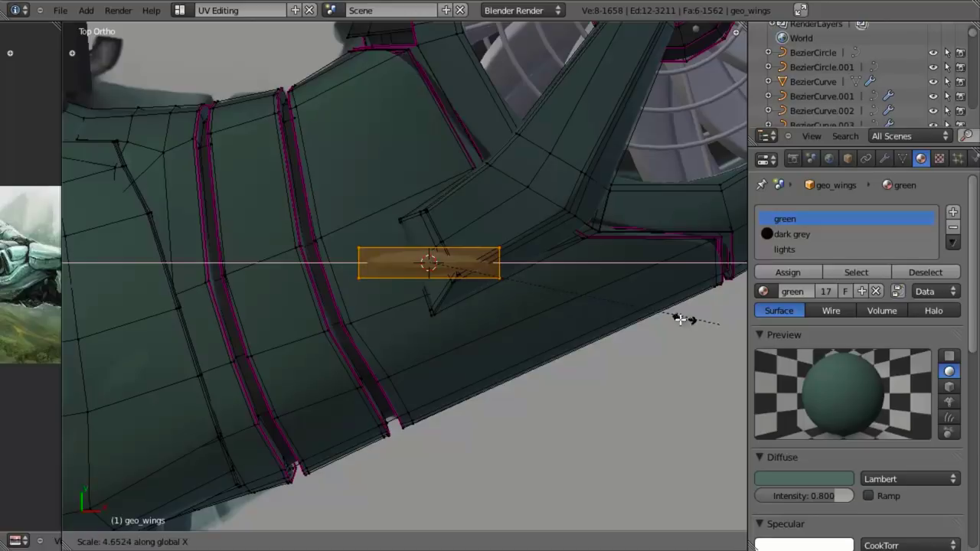
click(636, 312)
scroll(436, 274, up, 3)
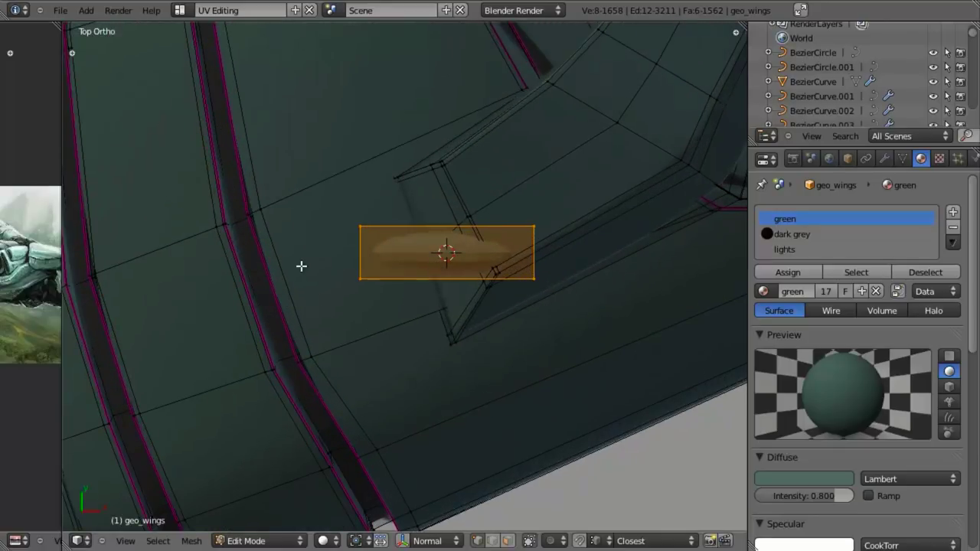
- Slide the block's outer upper edge inward with Edge Slide to give its free end a sloped face
key(a)
key(ctrl+e)
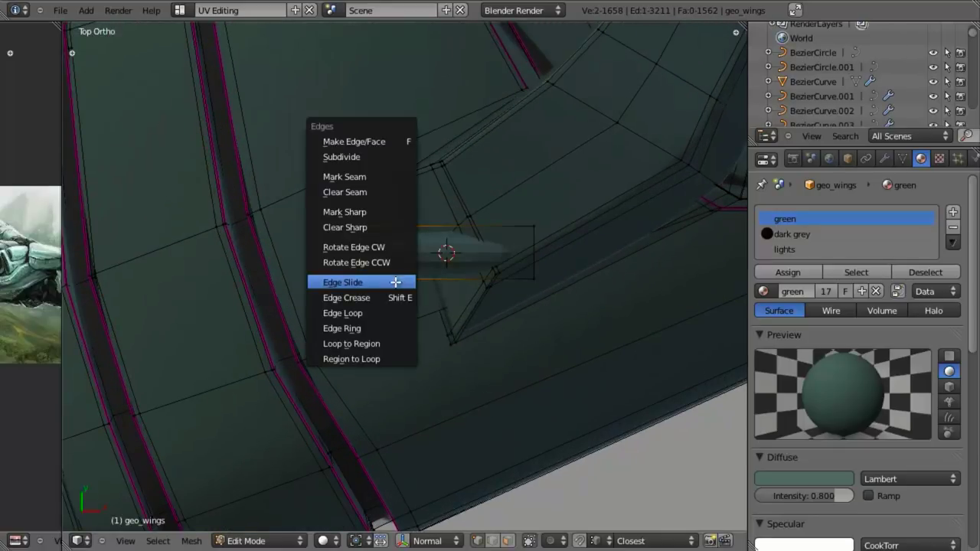
click(395, 282)
click(426, 278)
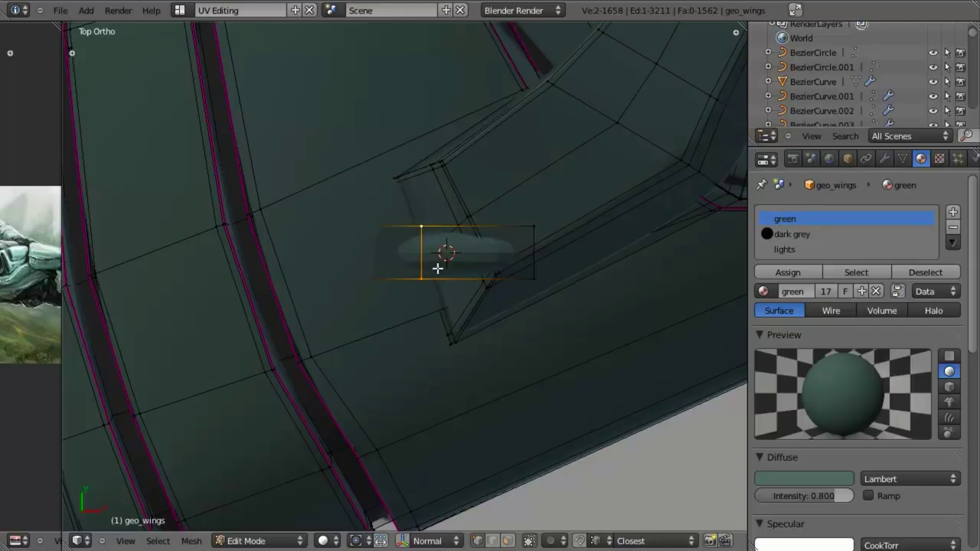
- Delete the block's bottom face, selecting its vertices in wireframe display
scroll(437, 269, up, 3)
middle_drag(430, 330, 422, 293)
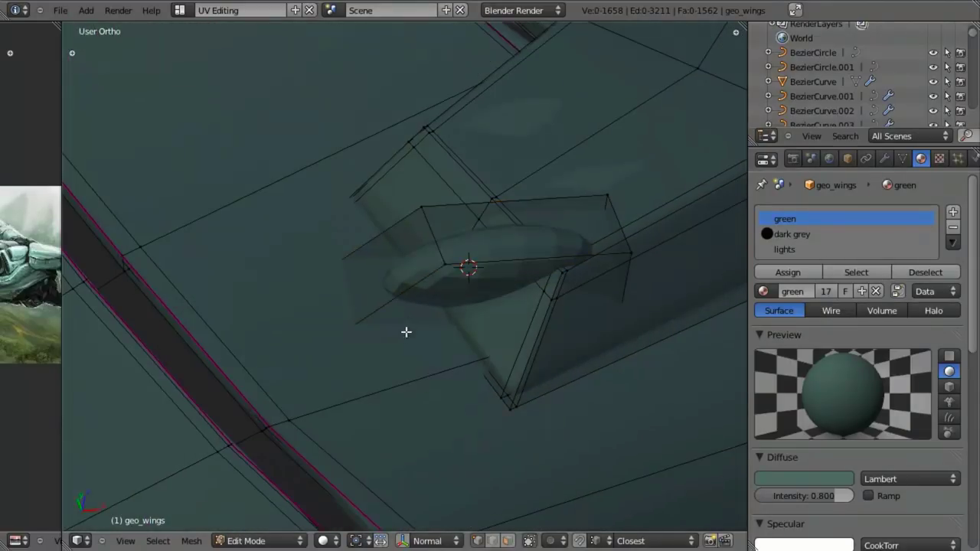
key(z)
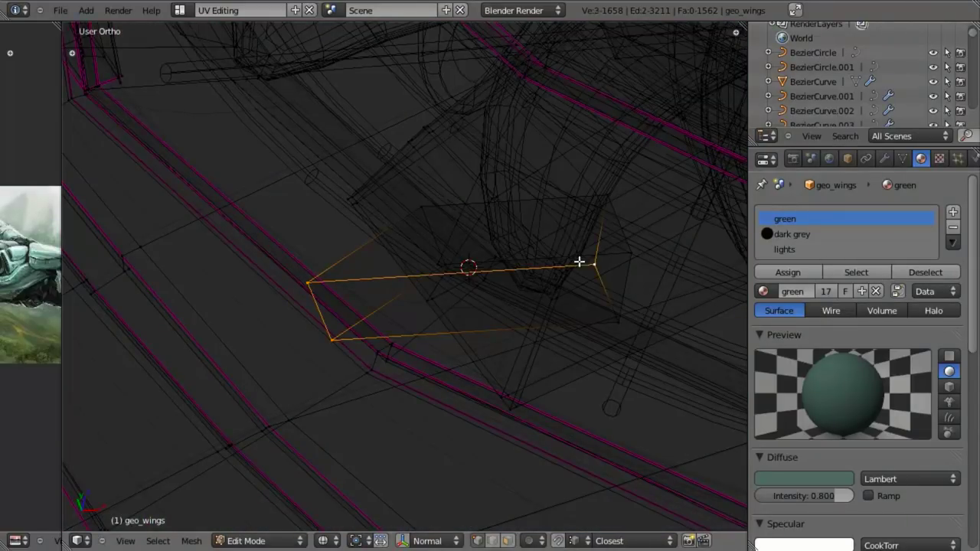
key(f)
key(x)
click(615, 353)
key(z)
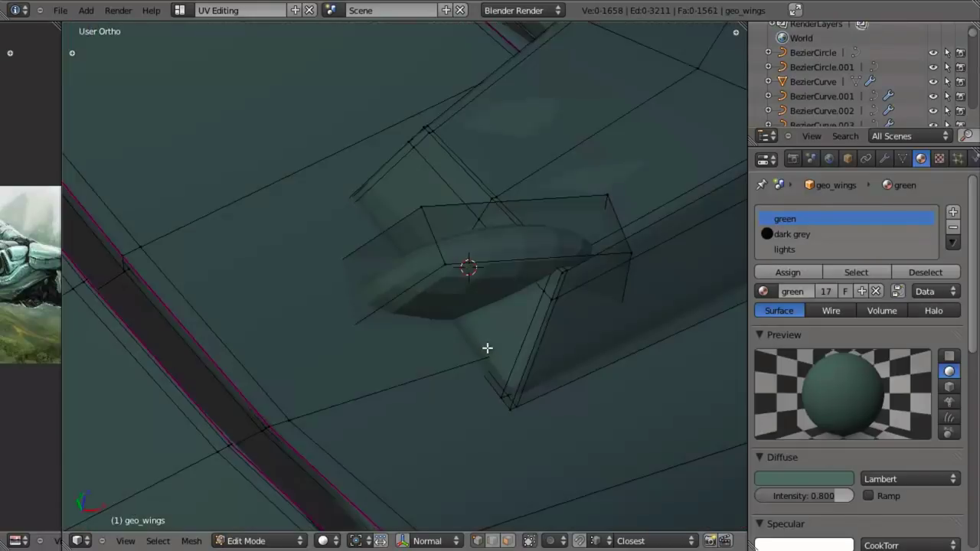
- Examine the small details beside the arm's wing end in the top-view reference image with the model layer hidden
scroll(490, 340, down, 3)
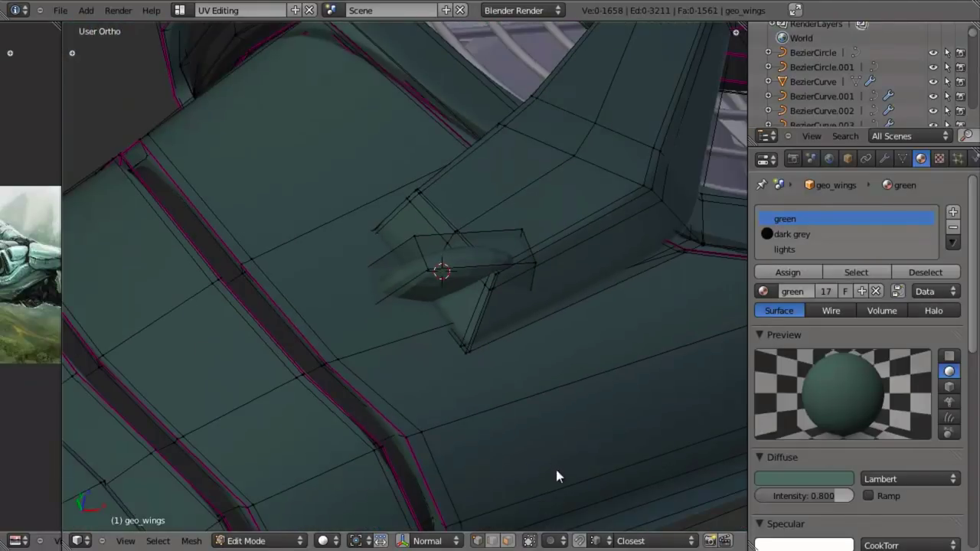
key(Tab)
click(494, 540)
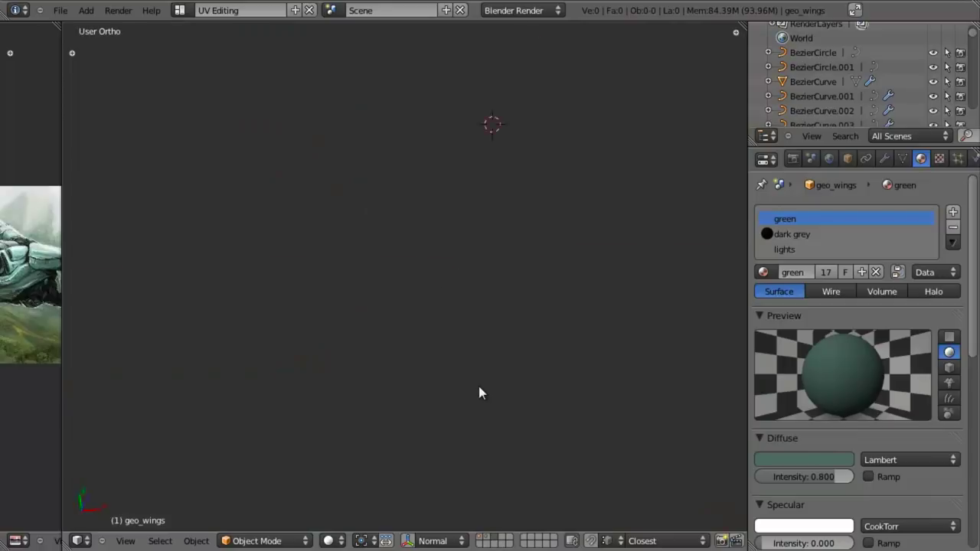
key(KP_7)
scroll(437, 285, down, 2)
shift+middle_drag(501, 249, 461, 380)
scroll(424, 260, up, 3)
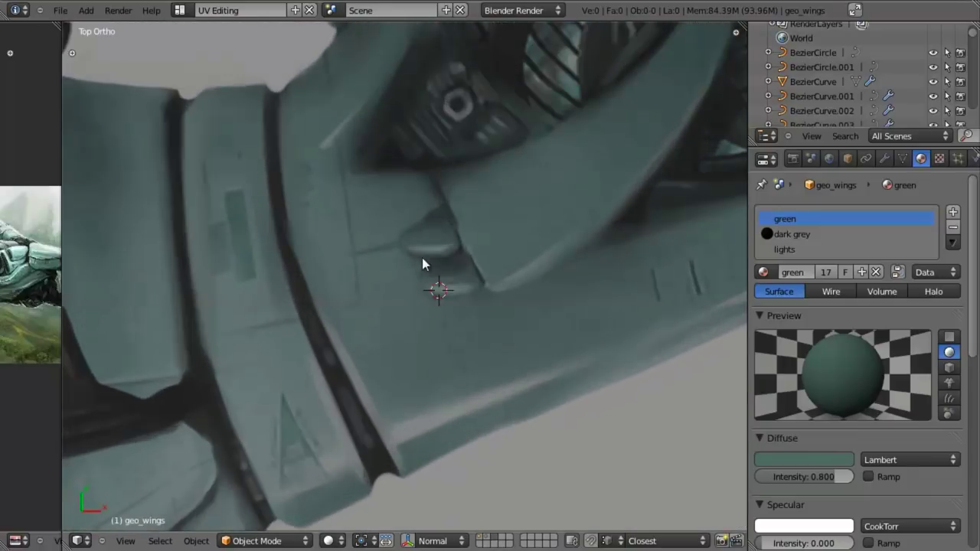
click(481, 541)
scroll(423, 386, down, 2)
scroll(426, 367, up, 4)
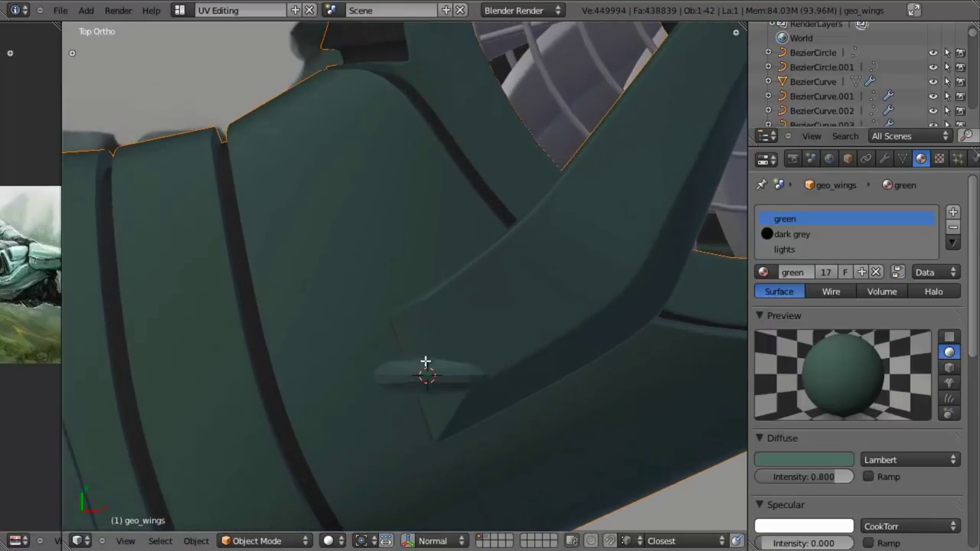
- Delete the block's end face on the side toward the fan hub
key(Tab)
key(z)
drag(516, 434, 518, 436)
key(x)
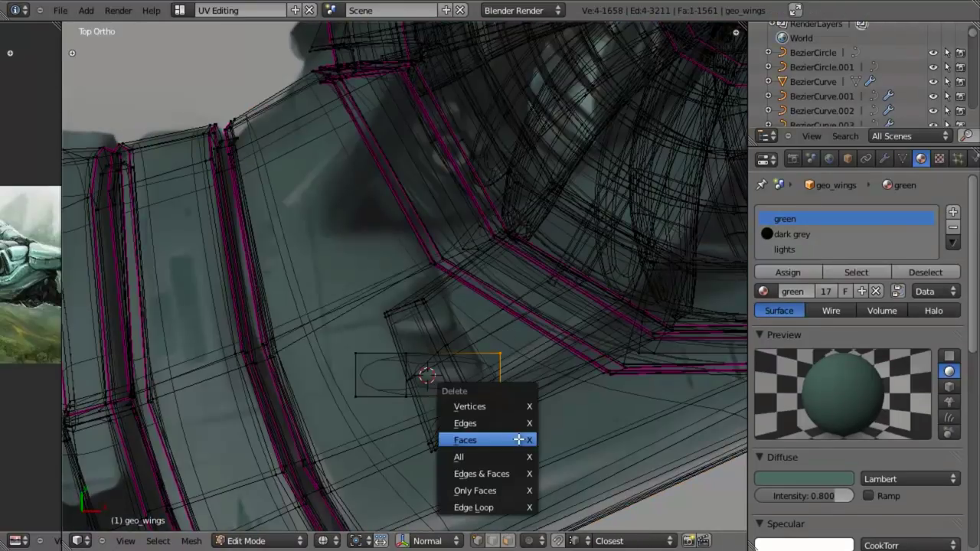
click(464, 441)
key(z)
- Apply smooth shading to the whole wing mesh, including the new block
key(a)
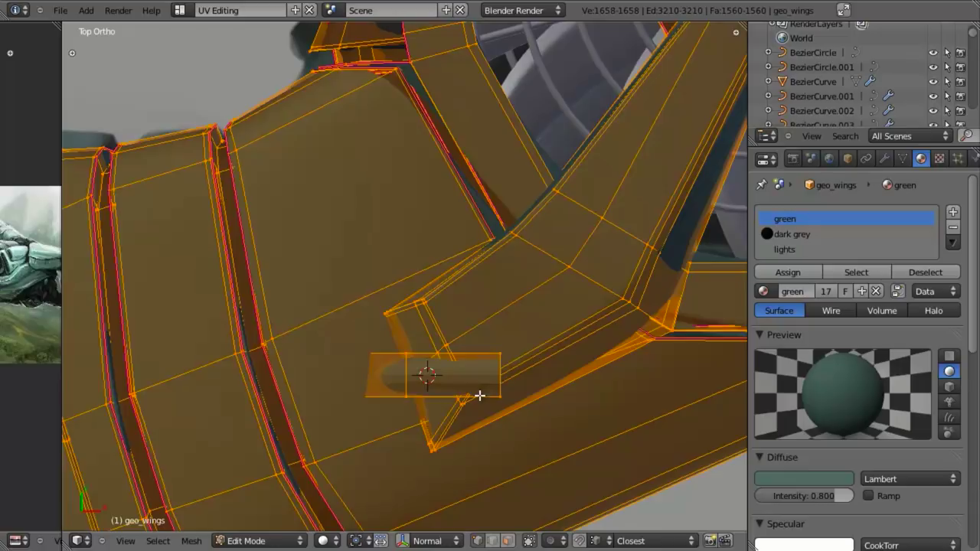
key(w)
click(480, 395)
key(a)
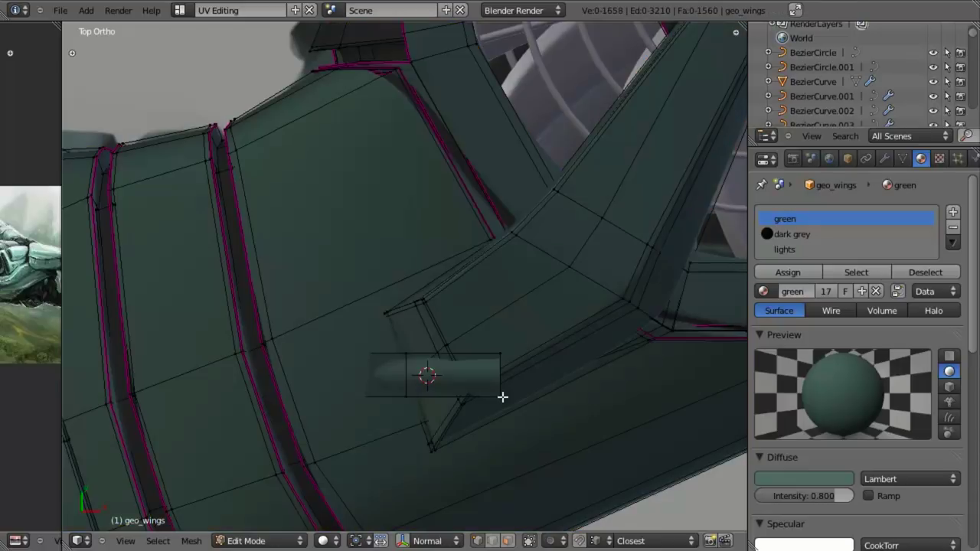
- Select the block, rotate it in top view to match the arm's direction, and shift it along the arm's end edge
drag(502, 397, 503, 398)
key(r)
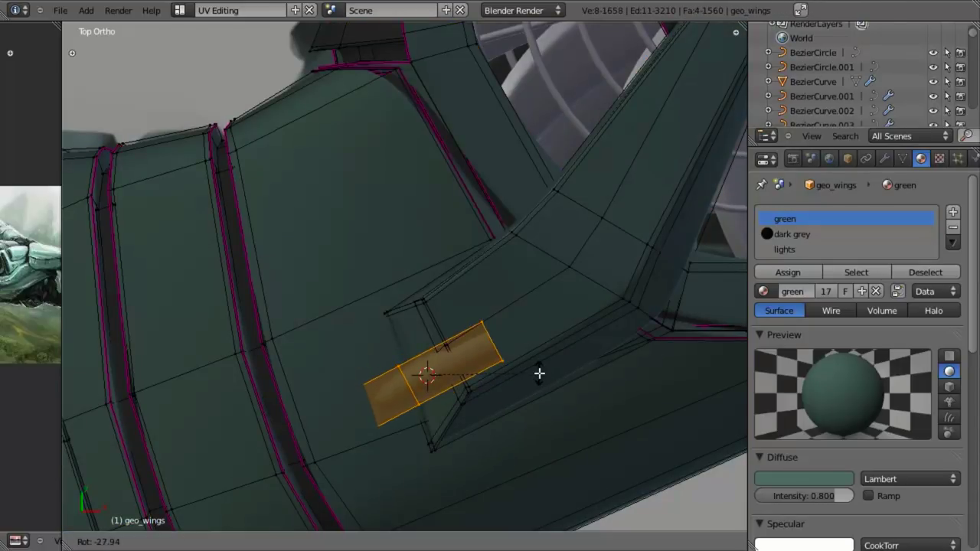
click(535, 401)
key(g)
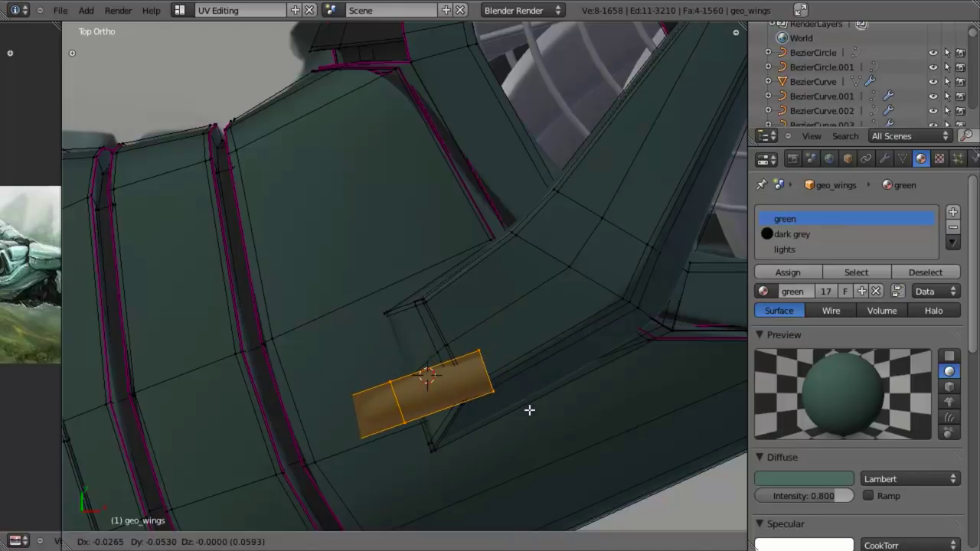
click(528, 409)
key(r)
click(528, 404)
- Flatten the block to about 0.57 along global Z in front view and lower it onto the wing surface
key(KP_1)
shift+middle_drag(519, 442, 527, 348)
key(g)
key(z)
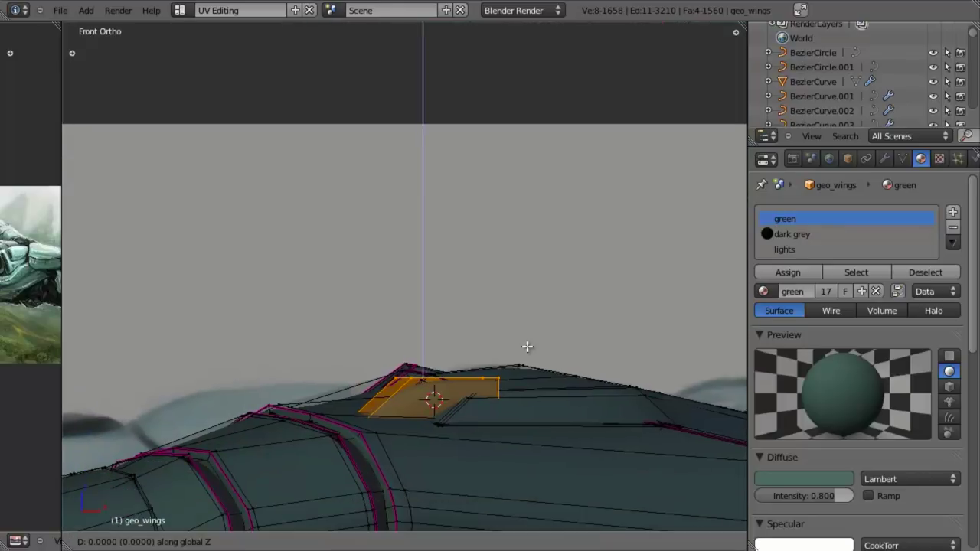
right_click(527, 347)
key(s)
key(z)
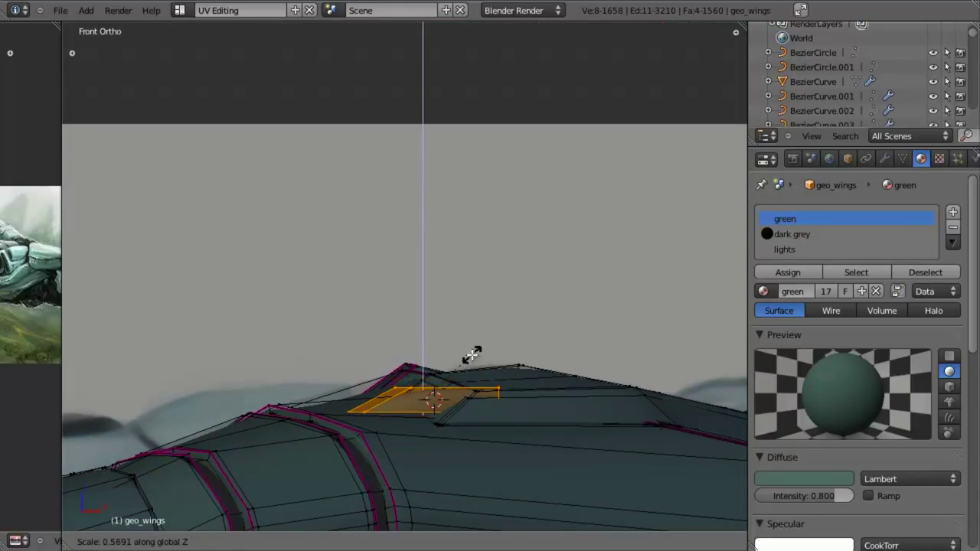
click(471, 354)
key(g)
key(z)
click(470, 368)
- Tilt the block about global X to follow the wing surface and place a duplicate beside it at the arm's end
middle_drag(472, 367, 584, 406)
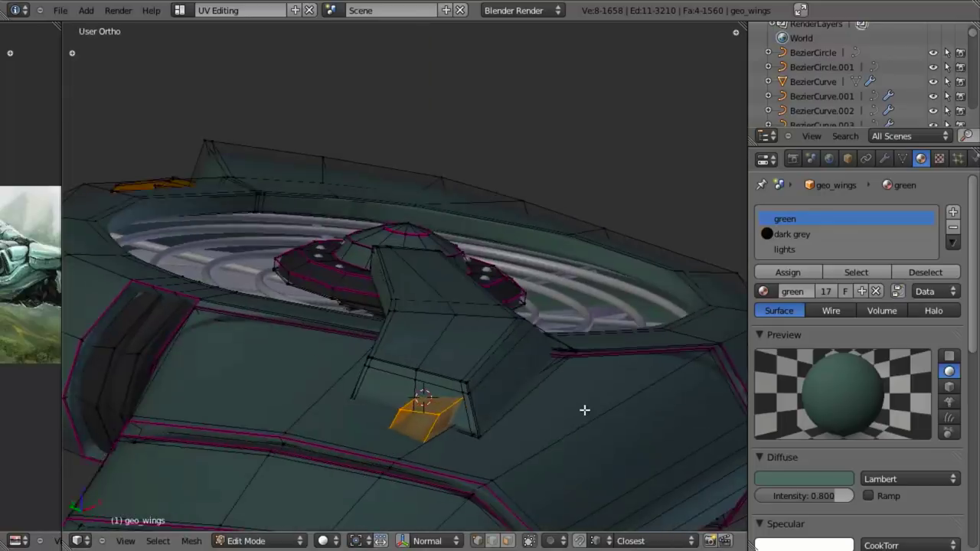
key(r)
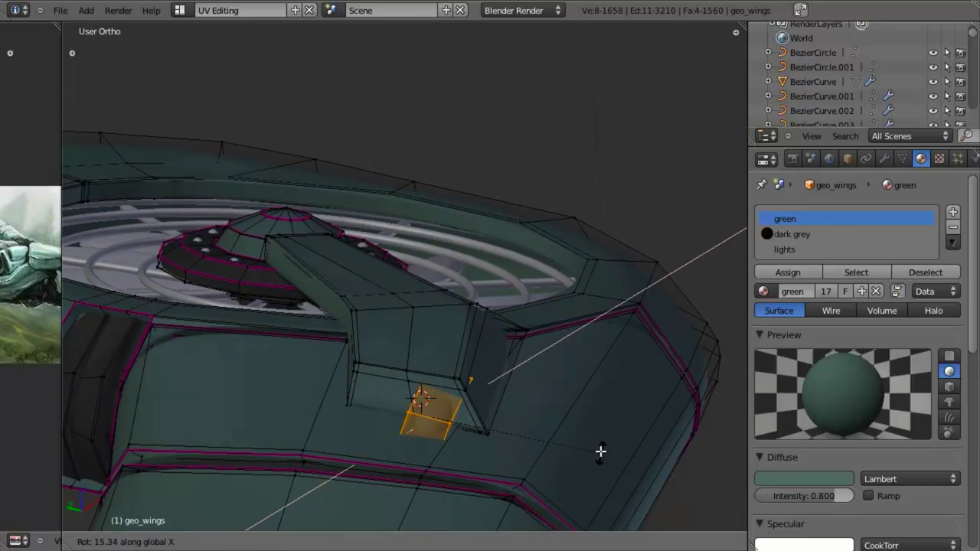
click(596, 439)
key(shift+d)
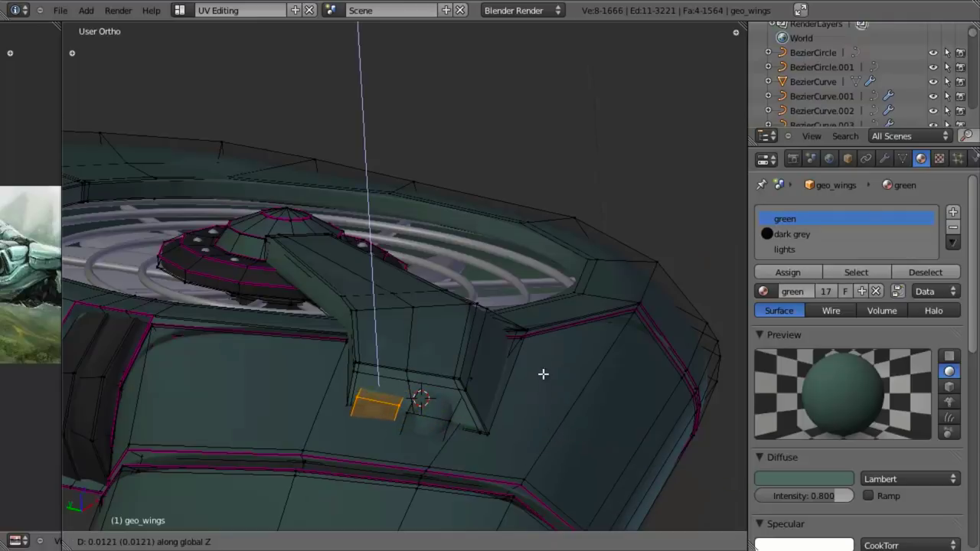
click(545, 320)
- Move the duplicate block about 0.095 outward along global X, adjust it along Y, and lower it about 0.015 along Z
middle_drag(544, 330, 403, 408)
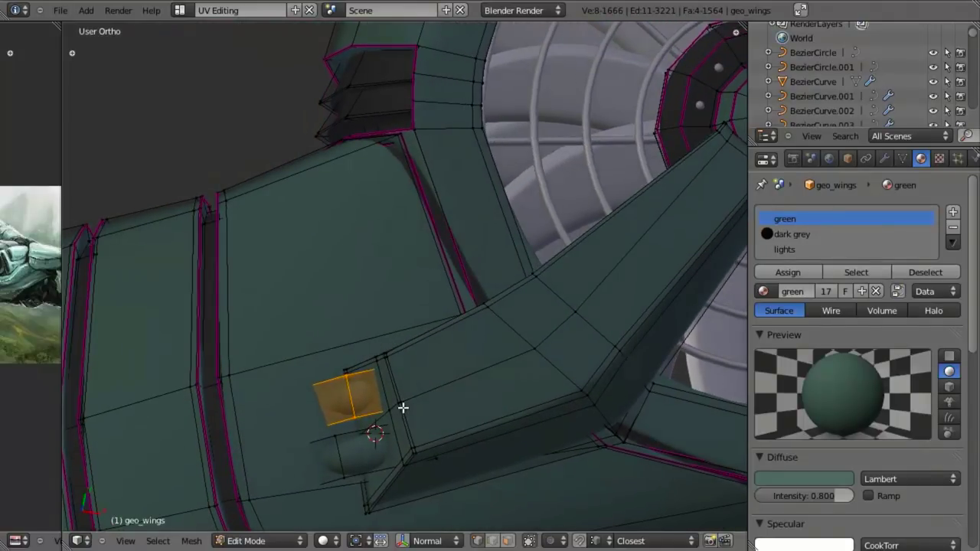
key(g)
key(x)
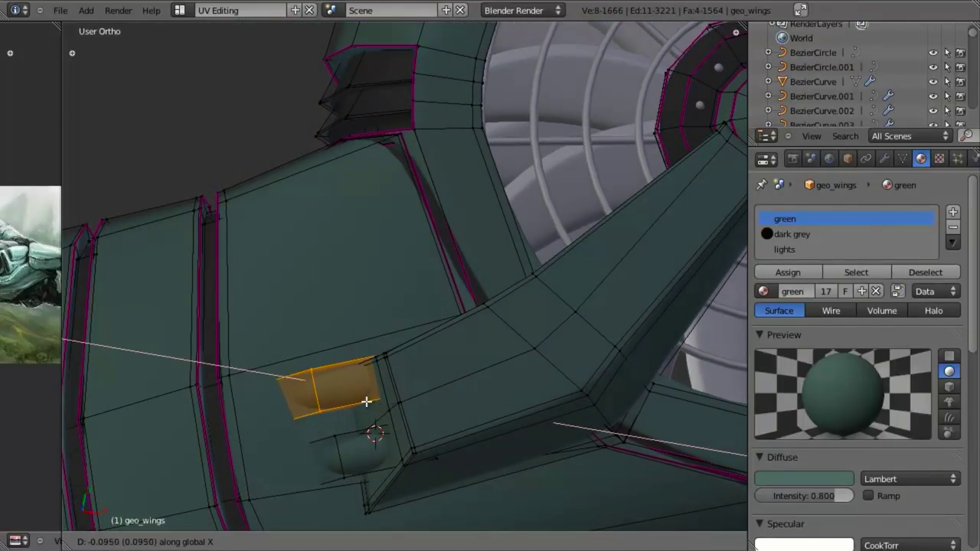
key(y)
click(373, 433)
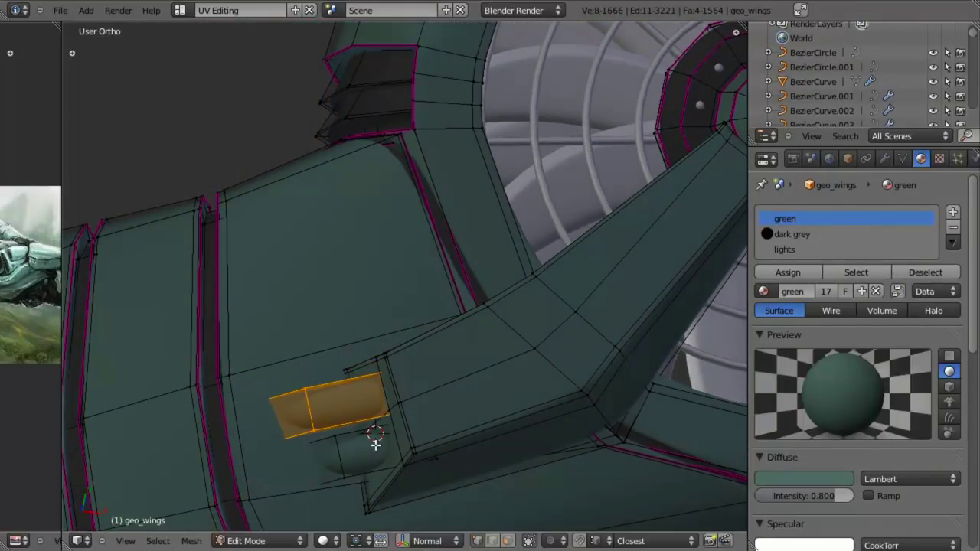
middle_drag(376, 444, 372, 303)
key(g)
key(z)
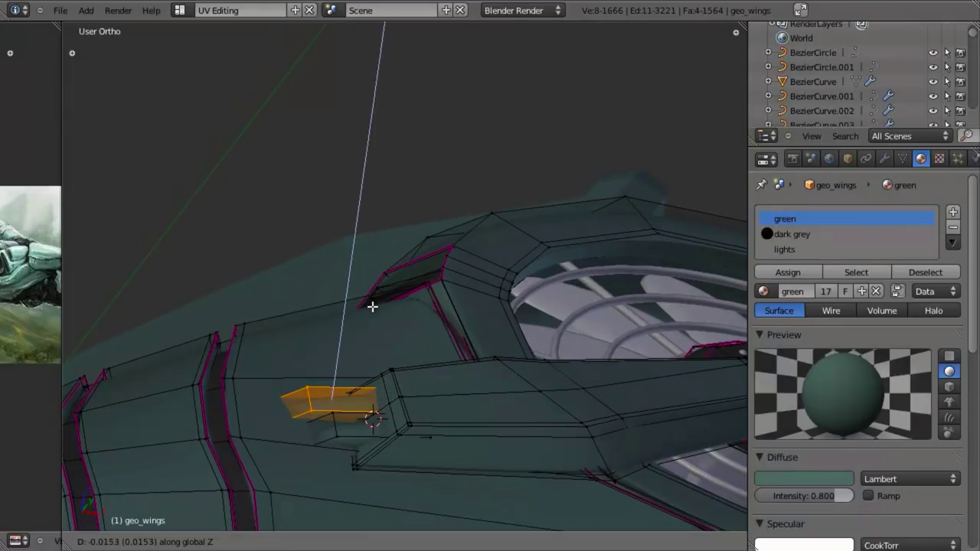
click(372, 307)
- Examine the whole vehicle in Object Mode from the front and rear, including the wings, fan and central mechanism
key(Tab)
scroll(408, 467, down, 6)
middle_drag(399, 392, 421, 295)
scroll(452, 493, down, 2)
scroll(435, 245, up, 4)
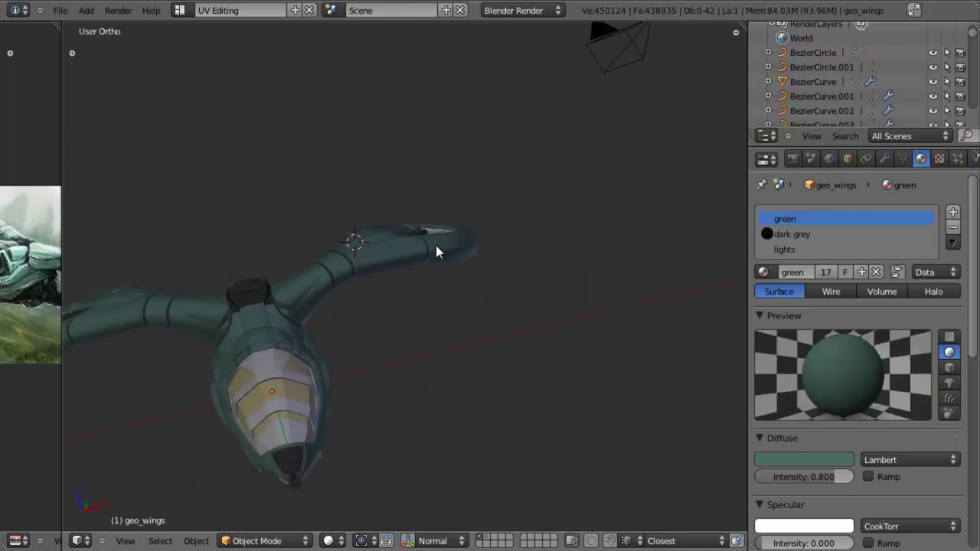
middle_drag(436, 252, 451, 507)
middle_drag(337, 289, 406, 400)
scroll(406, 400, up, 5)
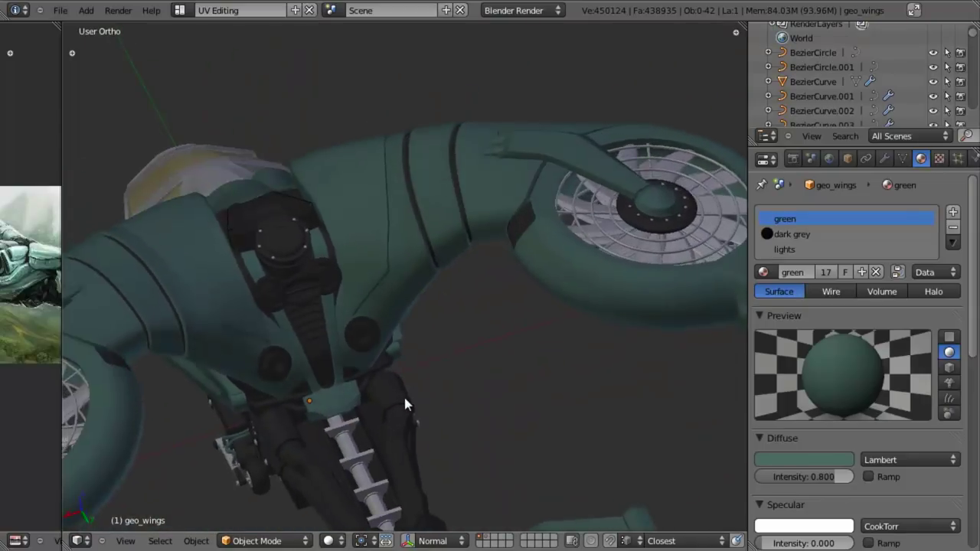
scroll(461, 390, down, 3)
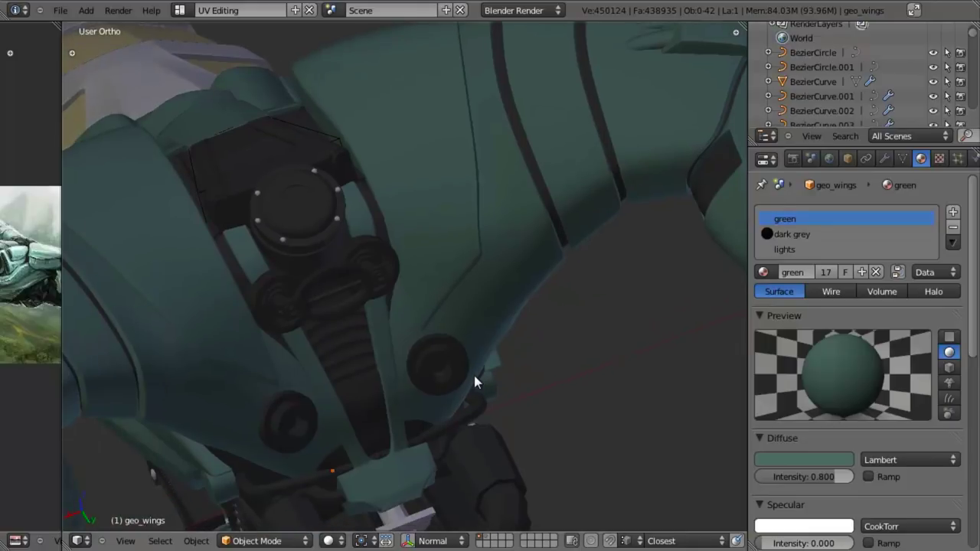
middle_drag(474, 375, 403, 367)
- Select the inner ring and centre vertex of the fan hub's plain dark disc and extrude them about 0.12 along the normal
key(Tab)
scroll(417, 354, up, 9)
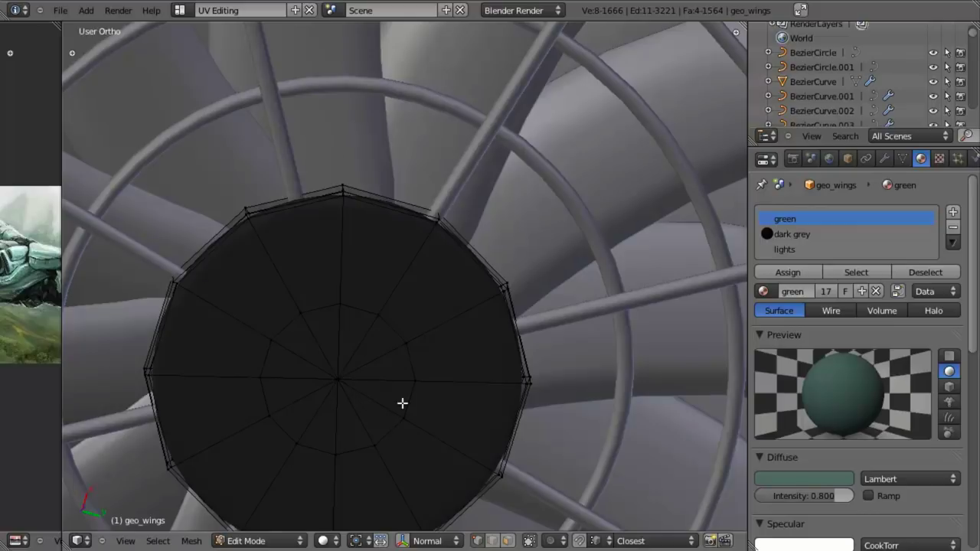
alt+right_click(385, 326)
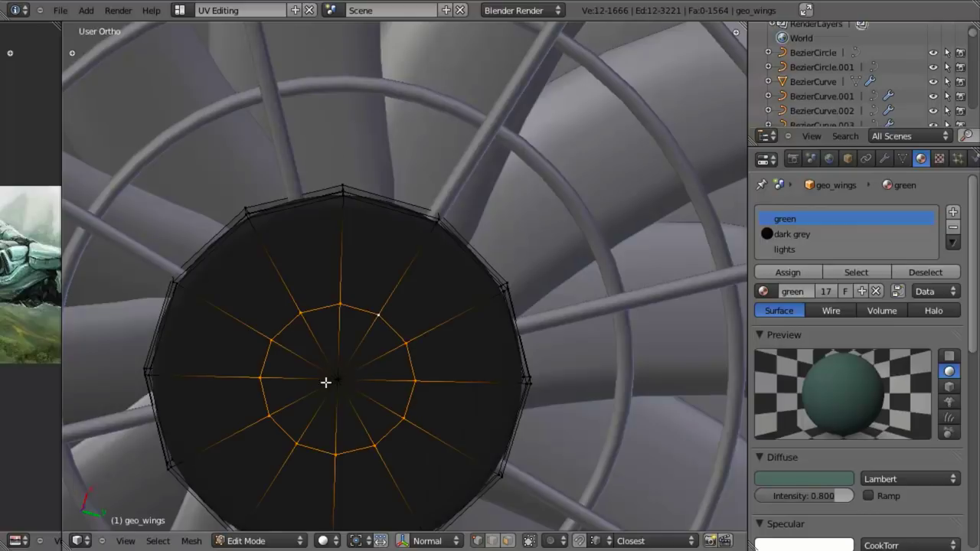
shift+right_click(325, 382)
key(e)
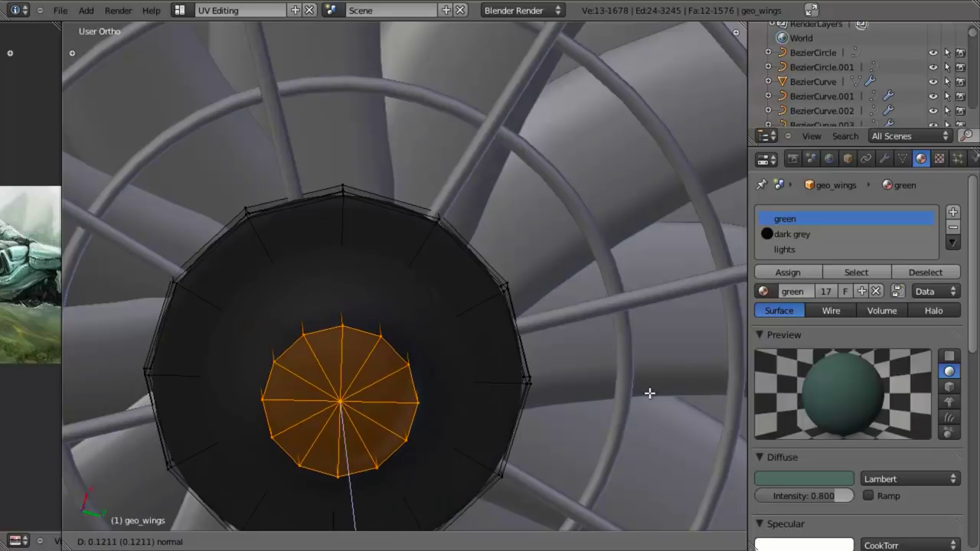
click(649, 393)
middle_drag(648, 390, 380, 346)
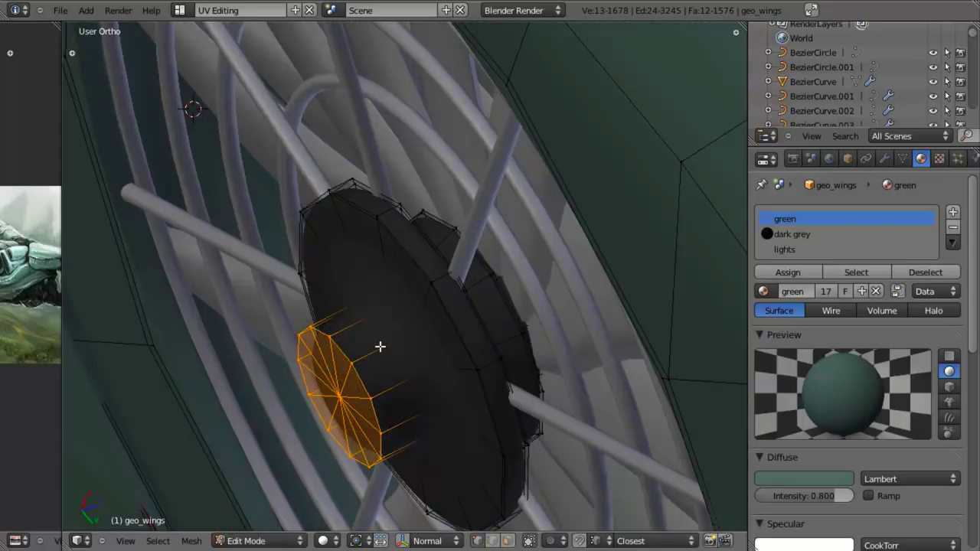
- Replace the last extrusion of the hub's inner disc with a shallower one and scale its raised face inward
key(ctrl+z)
key(e)
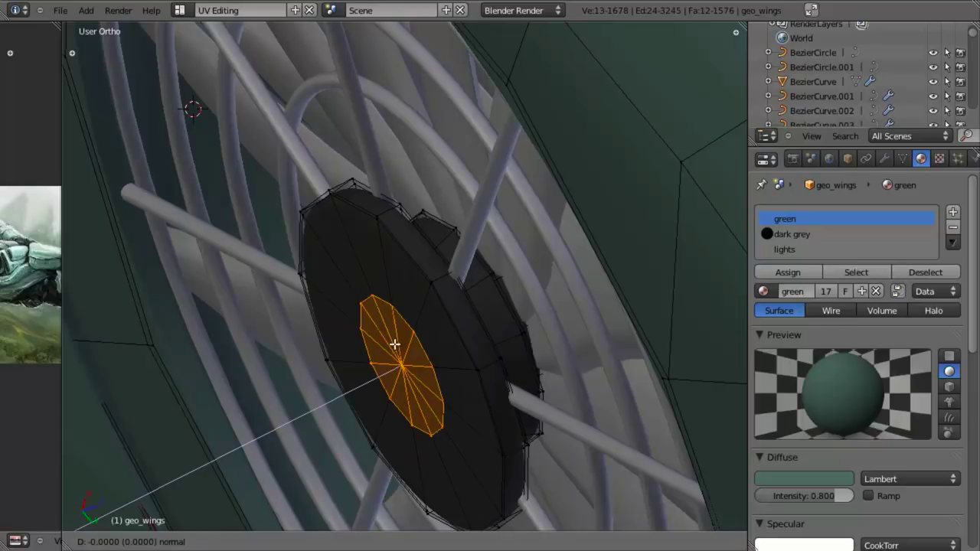
click(376, 342)
key(s)
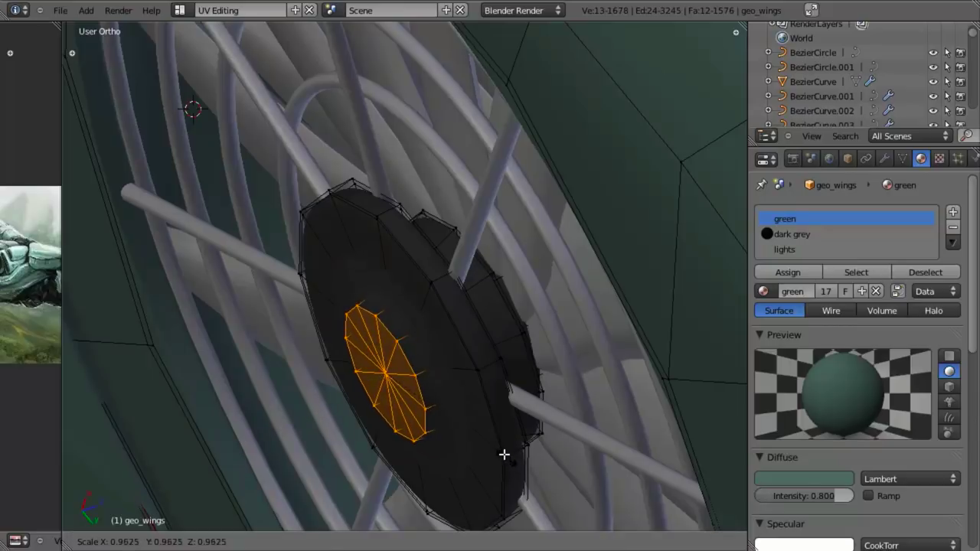
click(497, 441)
- Add an edge loop around the raised cap's side, slide it close to the base, and scale it slightly
scroll(464, 405, up, 5)
key(ctrl+r)
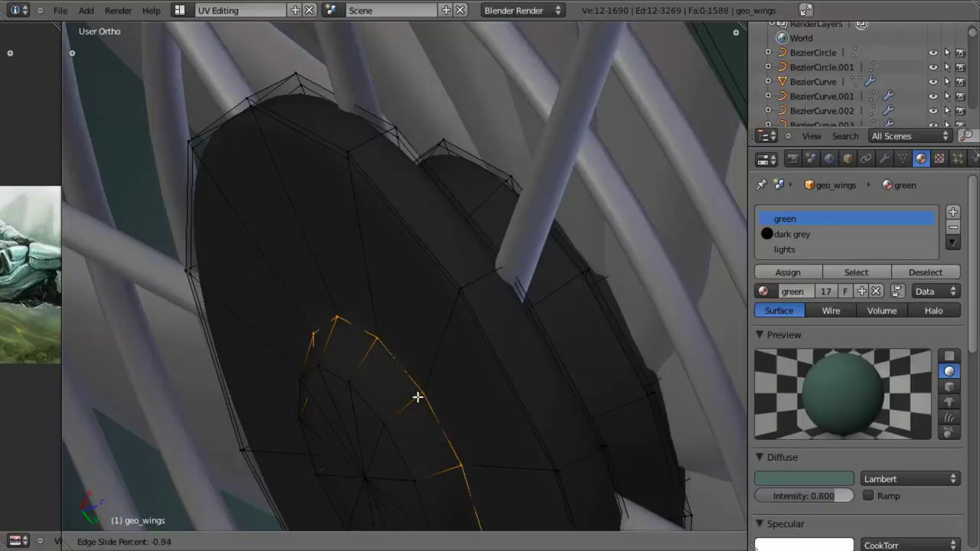
click(418, 397)
key(s)
click(390, 414)
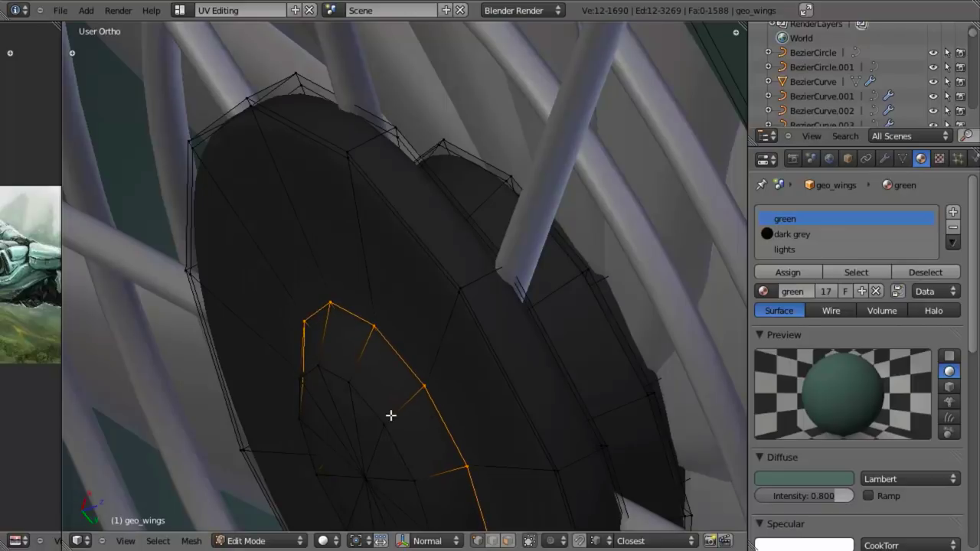
- Add a second edge loop near the cap's base, fatten it slightly and shift it a little along the normal
key(ctrl+r)
click(390, 407)
click(428, 401)
key(alt+s)
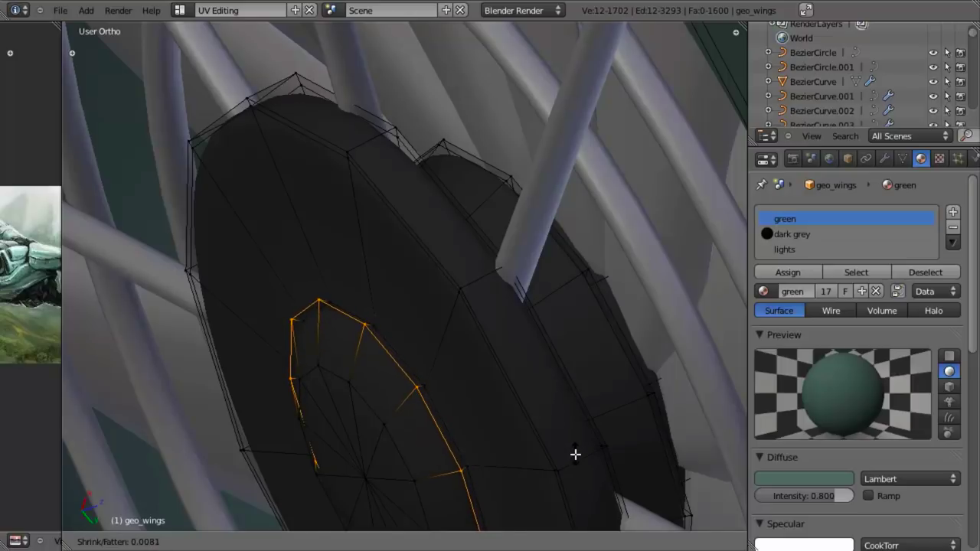
click(595, 411)
key(g)
key(z)
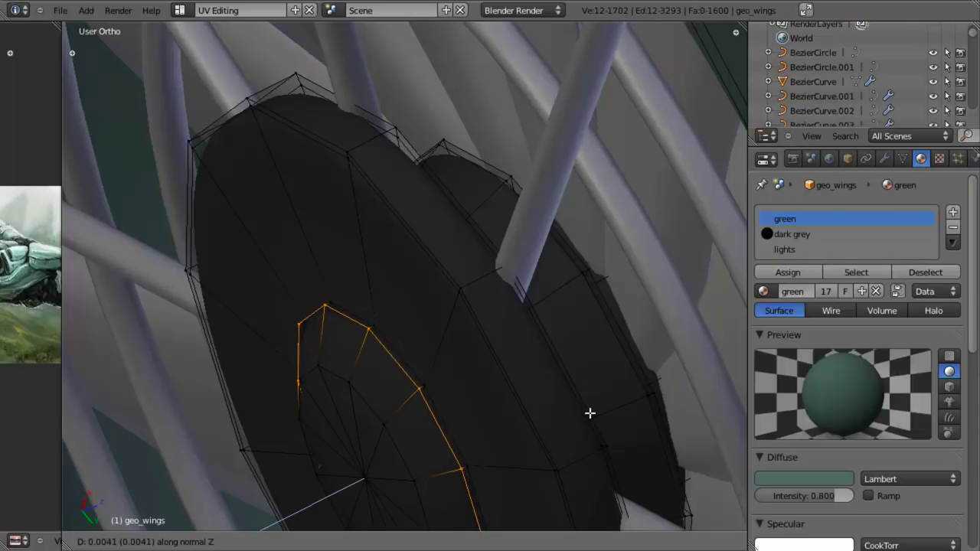
click(584, 411)
- Add an edge loop on the cap's sloped side and slide it tight against the edge of the flat face
middle_drag(444, 291, 352, 369)
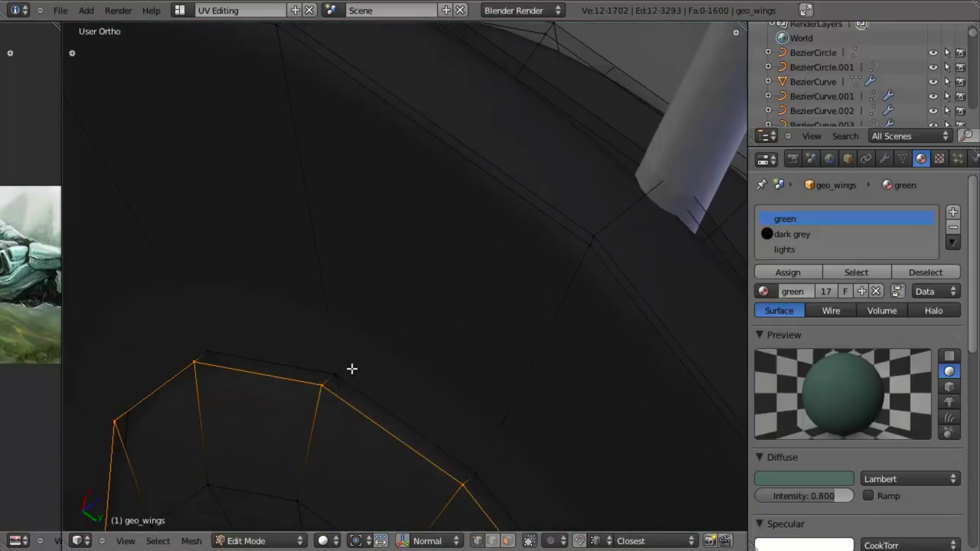
middle_drag(344, 475, 350, 317)
key(ctrl+r)
click(337, 247)
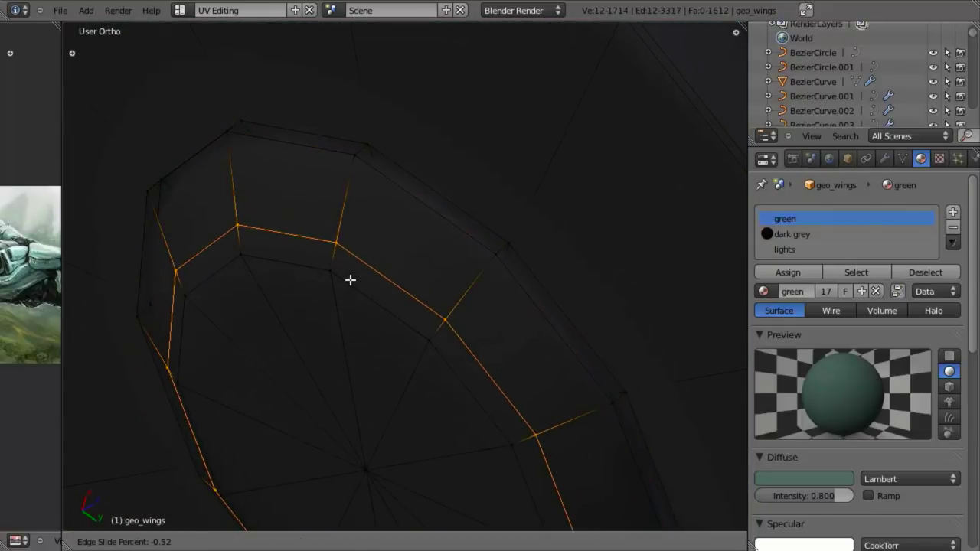
click(359, 300)
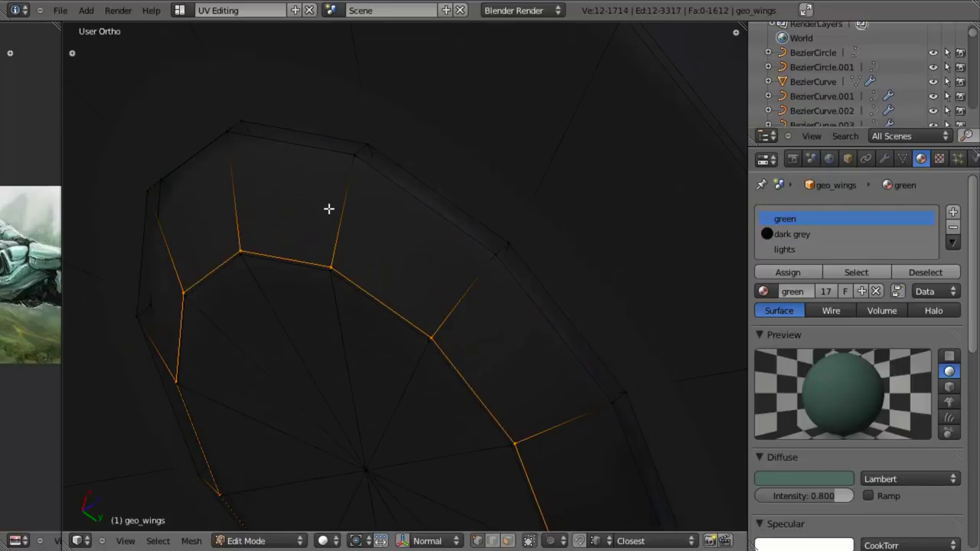
- Crease the two neighbouring edge loops around the cap's outer rim to 1 and check the smoothed result
alt+right_click(375, 172)
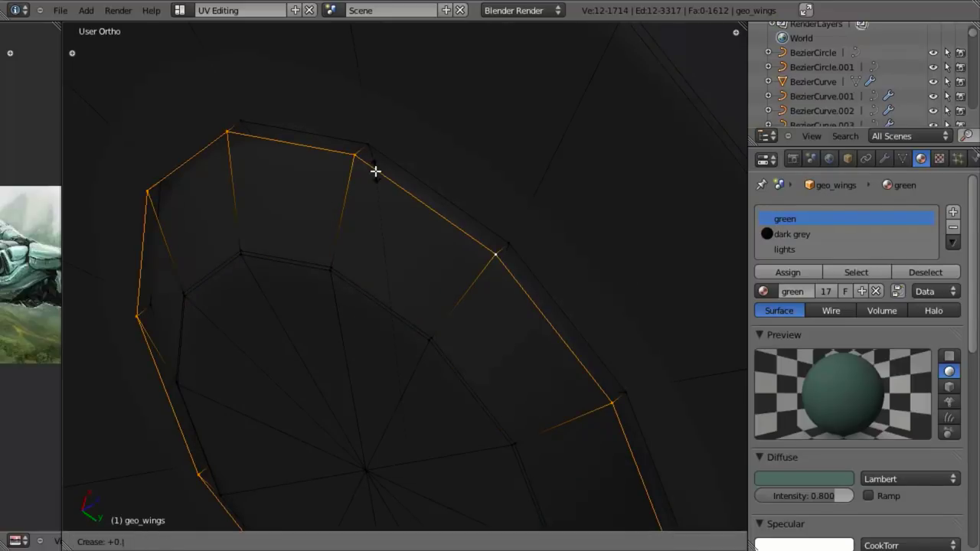
key(ctrl+e)
click(375, 172)
key(a)
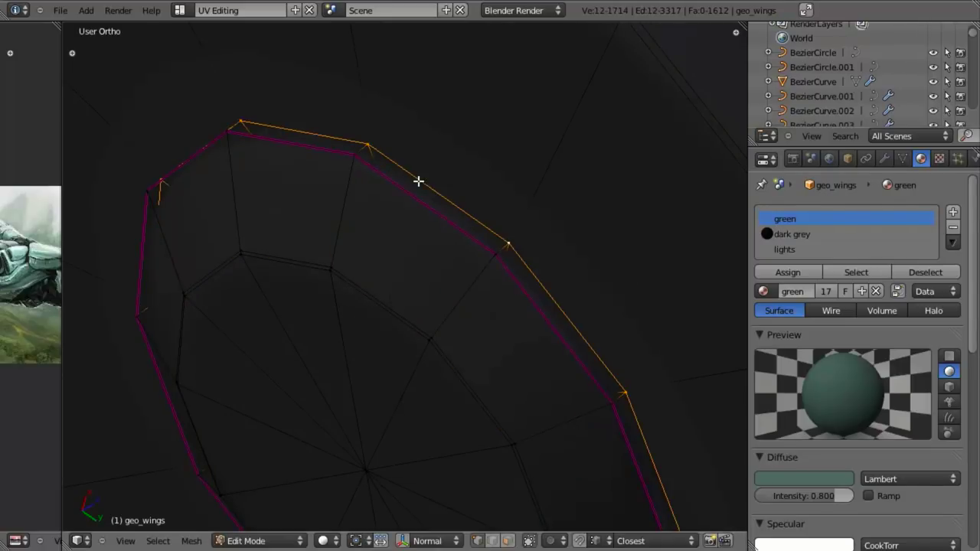
key(shift+e)
text(1)
key(Return)
key(Tab)
scroll(417, 181, down, 3)
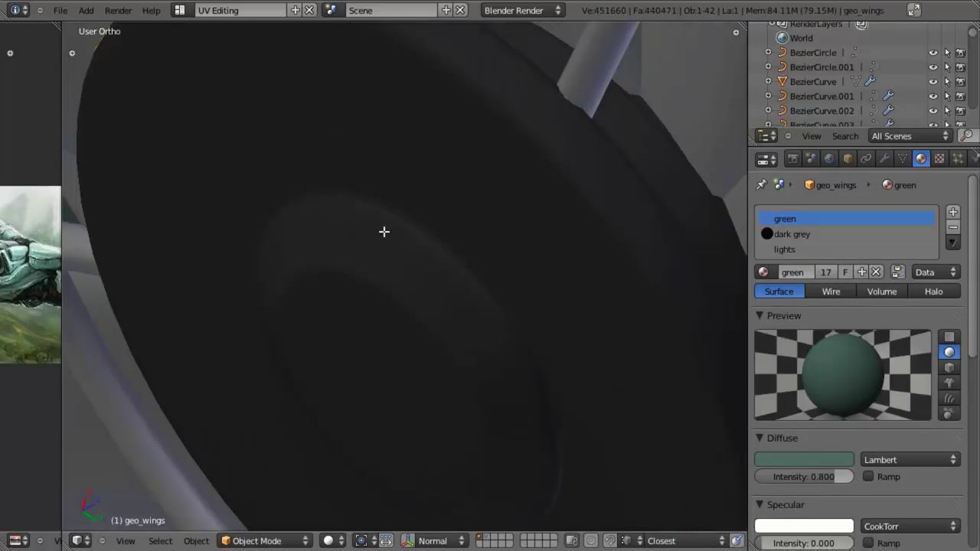
- Add another edge loop on the cap's sloped ring and slide it against the creased outer rim
key(Tab)
key(ctrl+r)
click(374, 231)
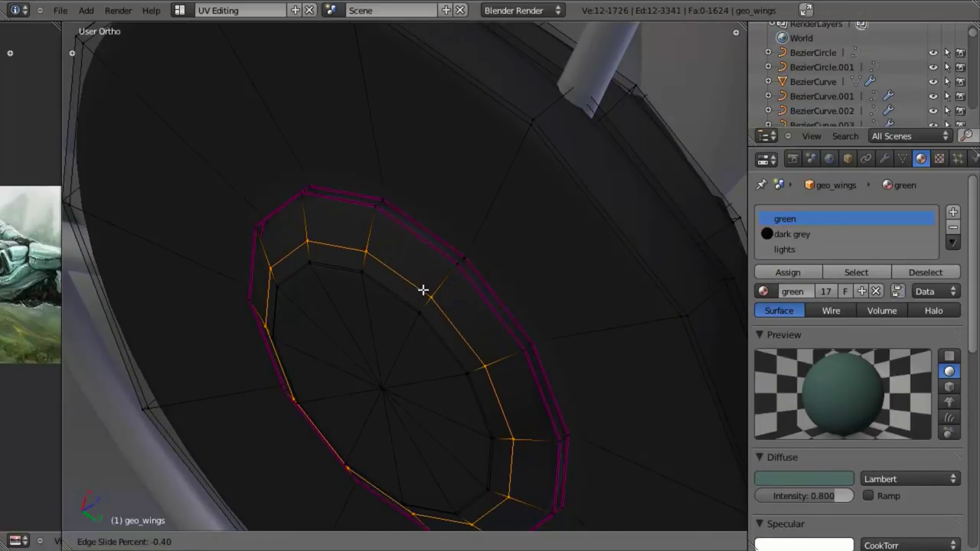
click(420, 250)
key(Tab)
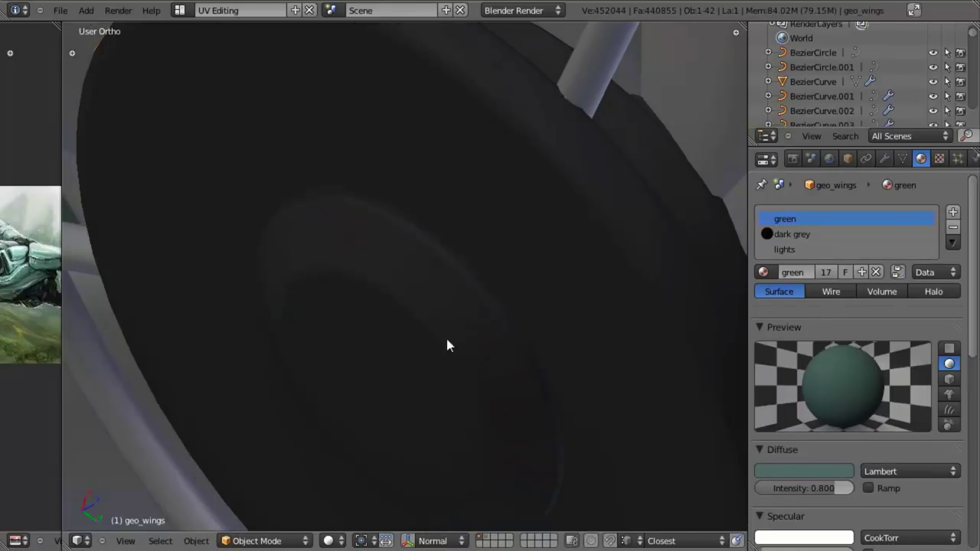
- Crease the edge loop around the cap's flat central face and check it in Object Mode
middle_drag(493, 330, 498, 173)
key(Tab)
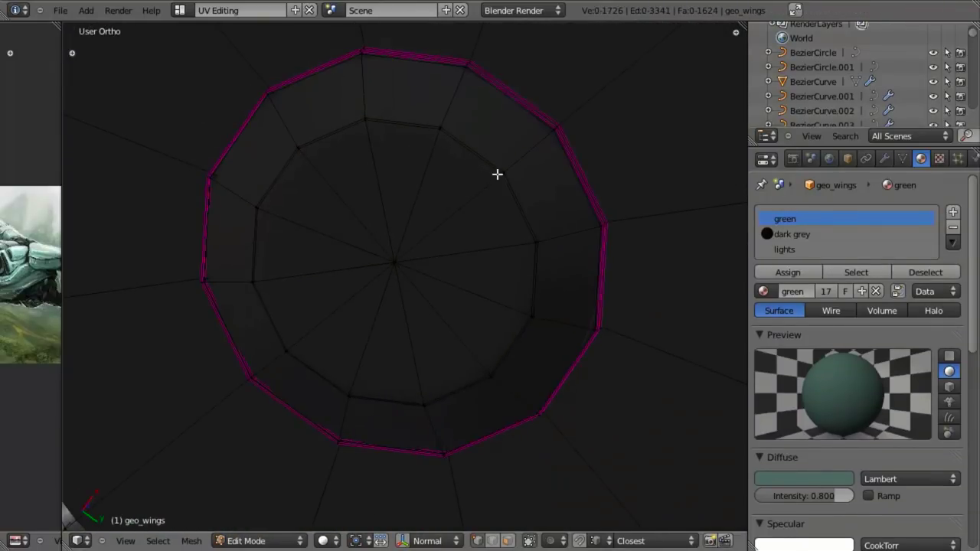
alt+right_click(469, 162)
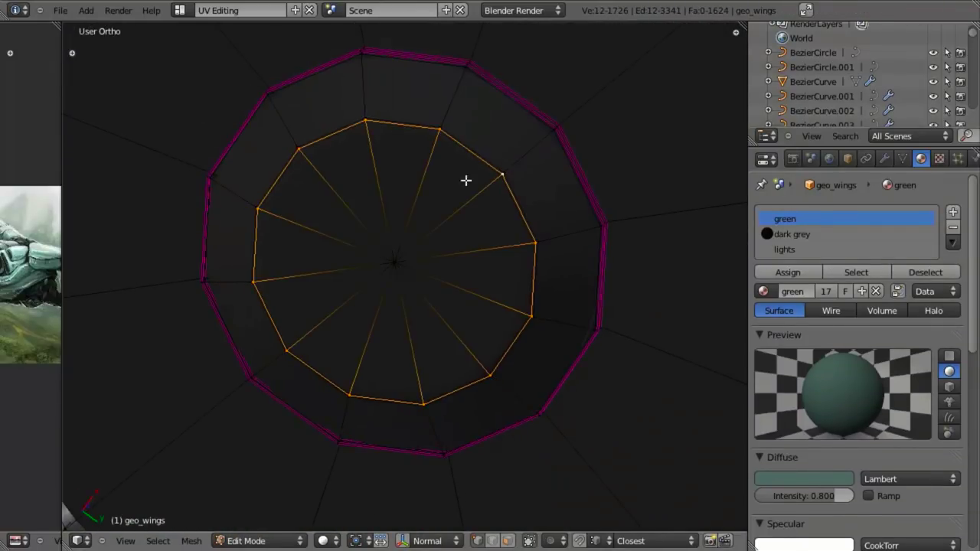
key(shift+e)
key(Return)
key(Tab)
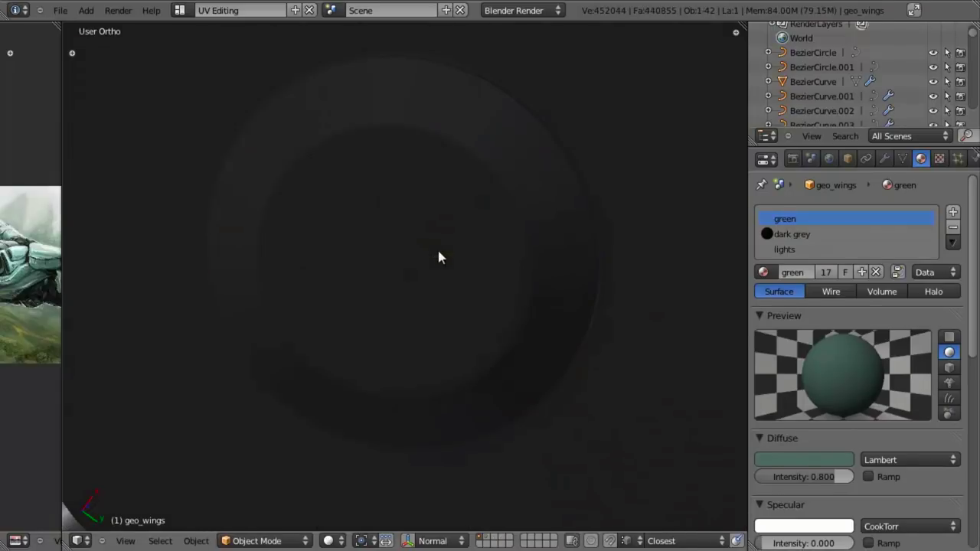
- Select the whole raised cap of the hub disc, including its rim loops, sloped ring and central face
key(Tab)
key(a)
middle_drag(568, 174, 523, 194)
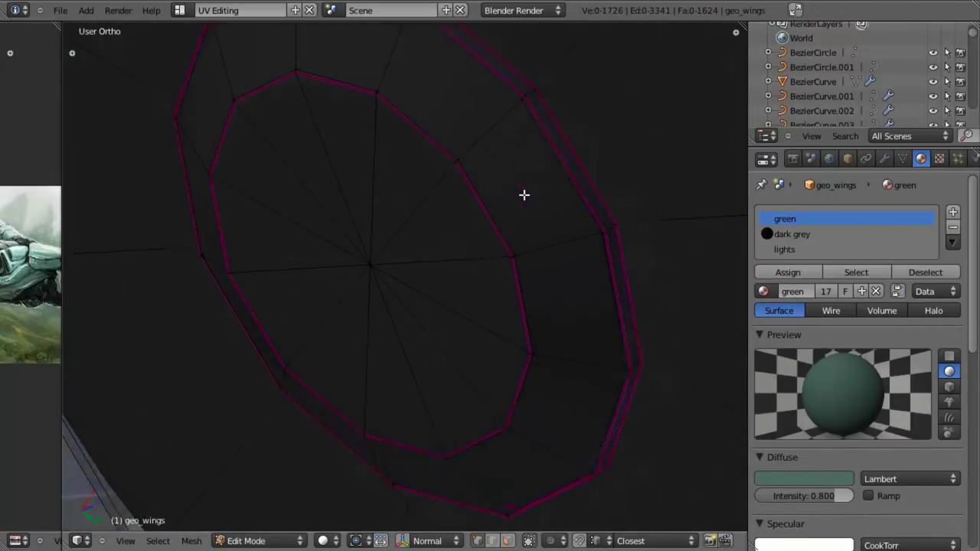
scroll(523, 194, up, 1)
key(z)
alt+right_click(574, 98)
middle_drag(586, 159, 549, 176)
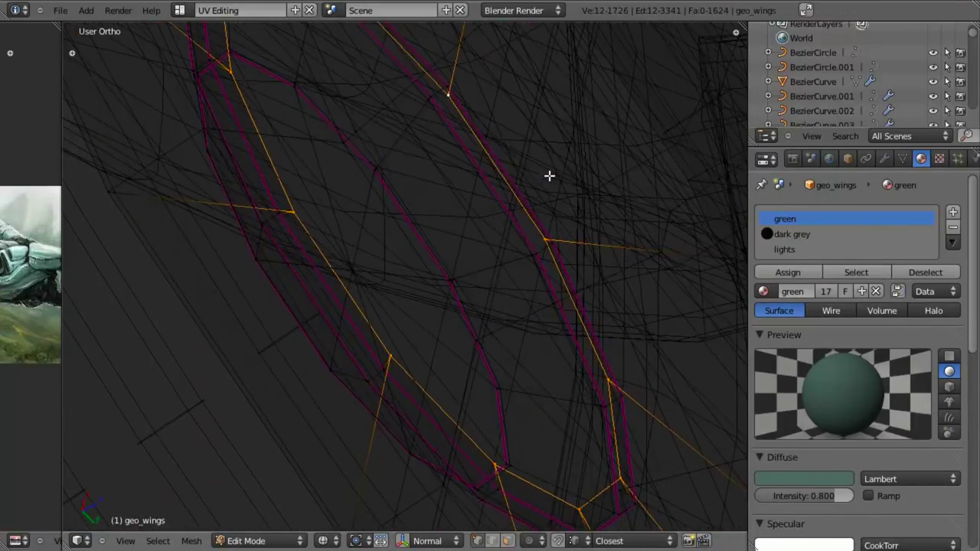
alt+right_click(469, 117)
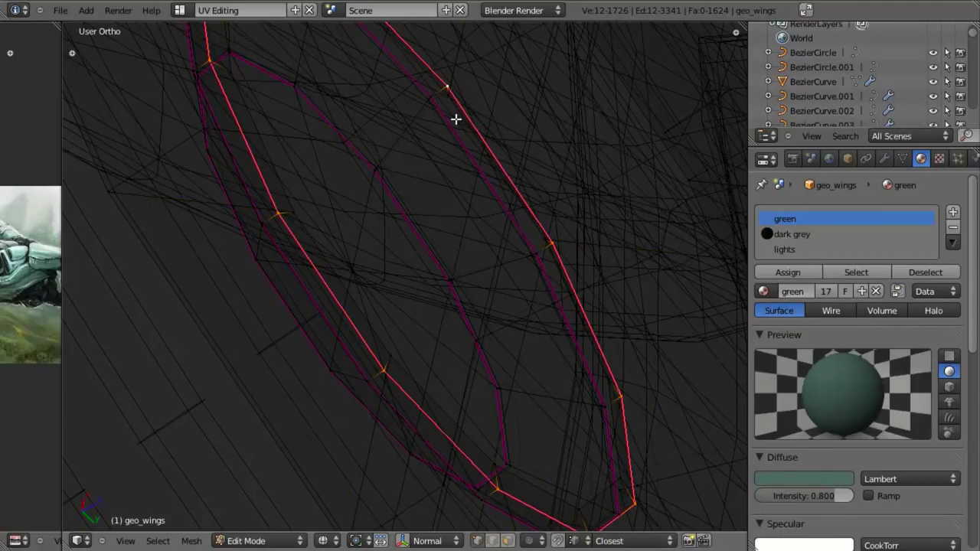
alt+right_click(461, 119)
alt+shift+right_click(477, 136)
alt+shift+right_click(467, 147)
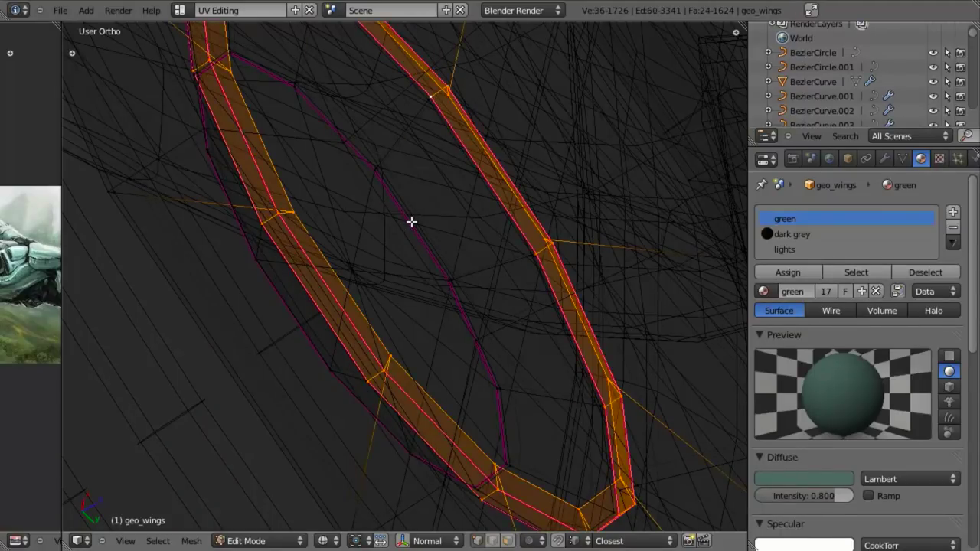
alt+shift+right_click(412, 221)
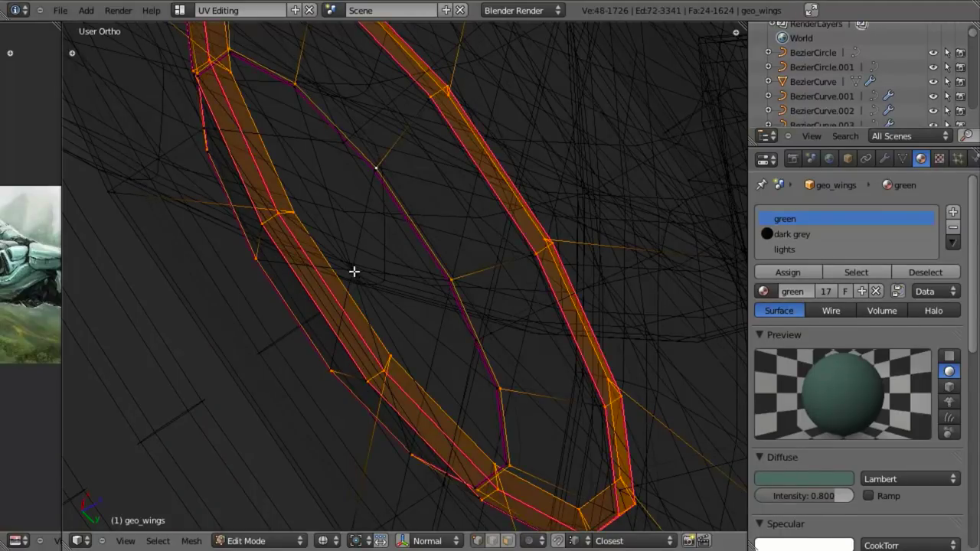
alt+shift+right_click(394, 198)
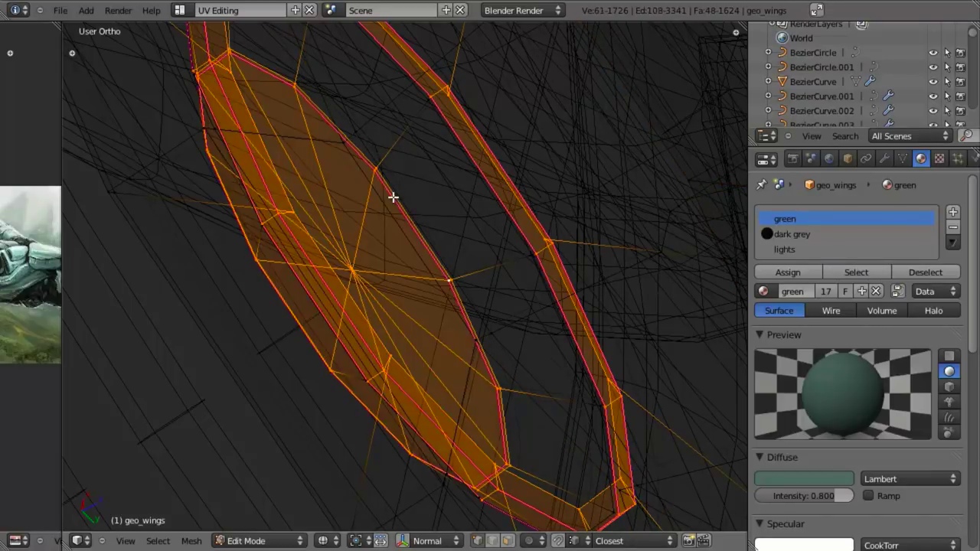
key(z)
scroll(417, 275, down, 3)
key(l)
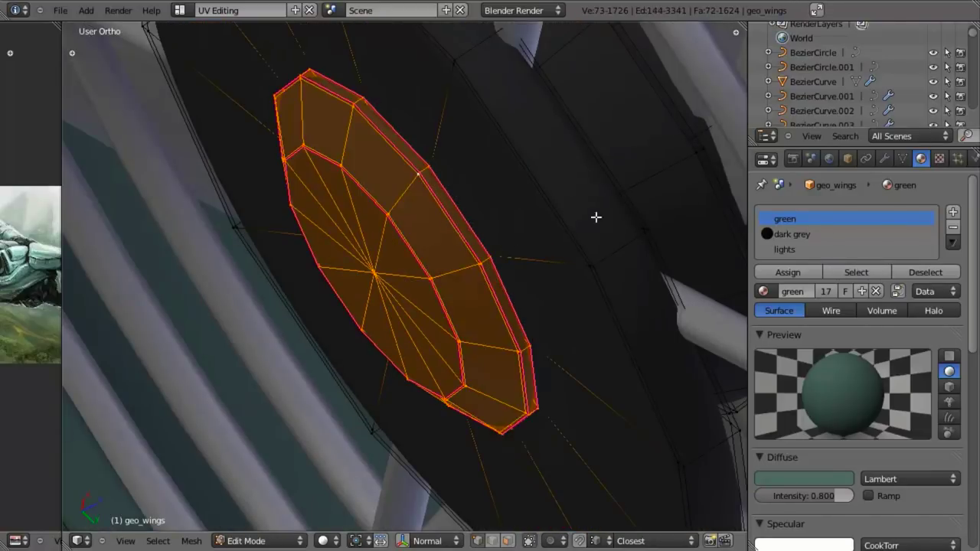
- Add a material slot using the existing light grey material and assign it to the selected cap
click(952, 211)
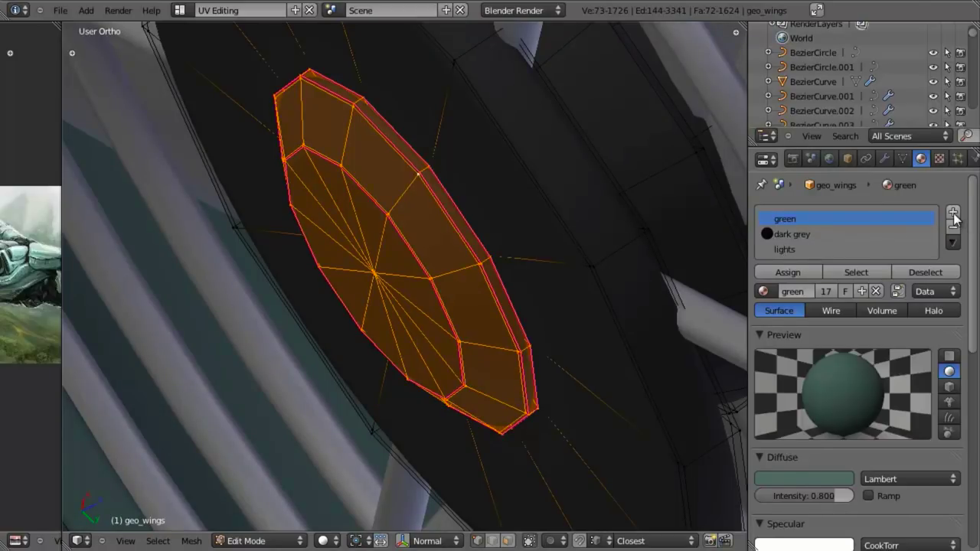
click(862, 306)
click(767, 306)
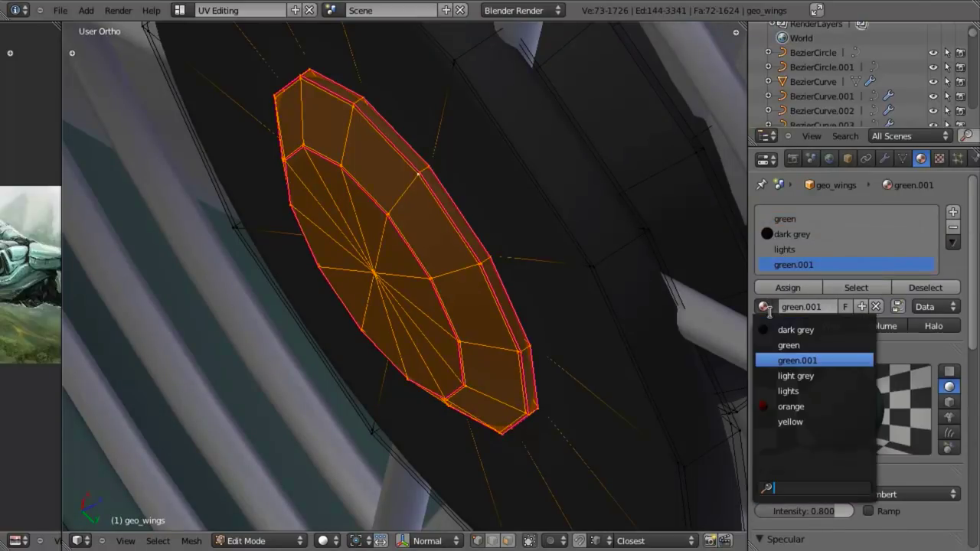
click(805, 375)
click(788, 288)
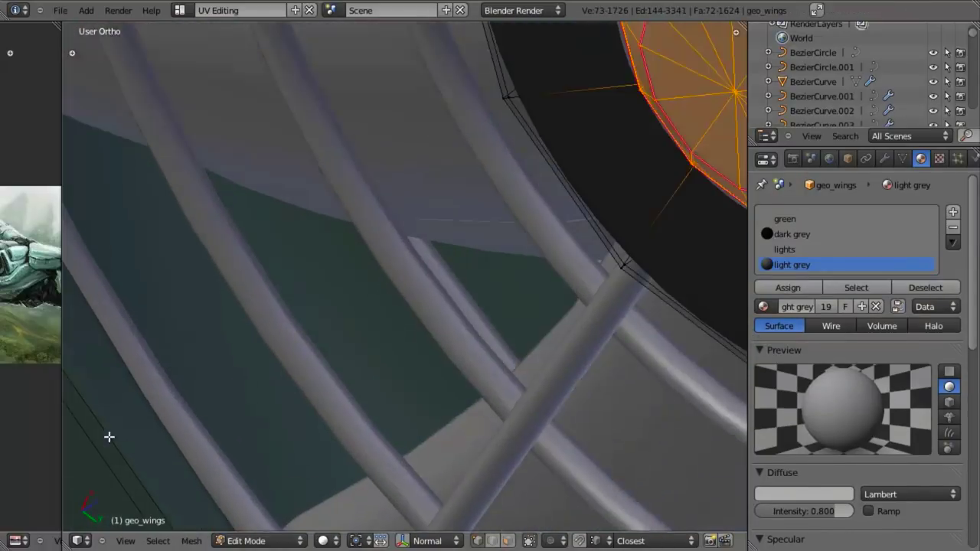
- Add an edge loop on the dark disc face, slide it in against the cap's base, and scale it slightly
shift+middle_drag(108, 437, 12, 488)
shift+middle_drag(475, 343, 175, 512)
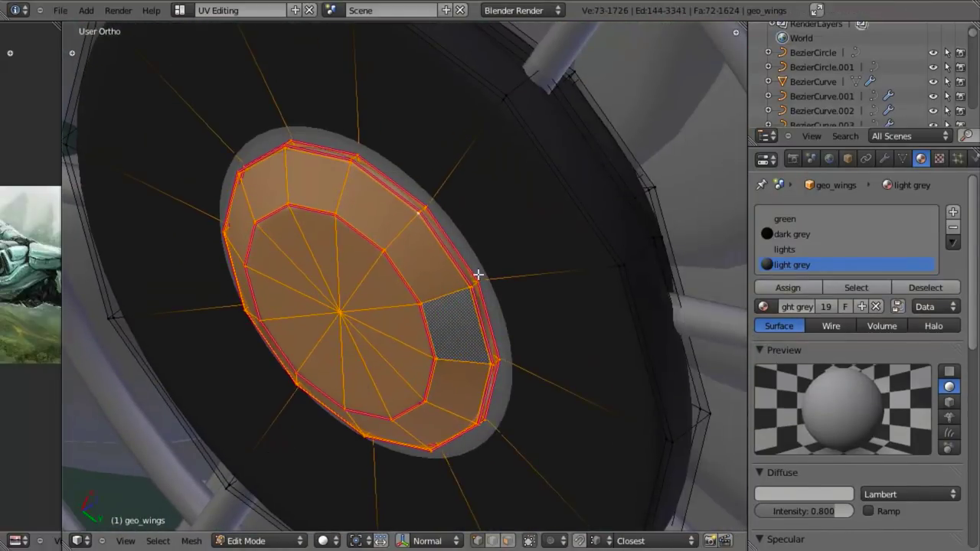
key(a)
key(ctrl+r)
click(471, 169)
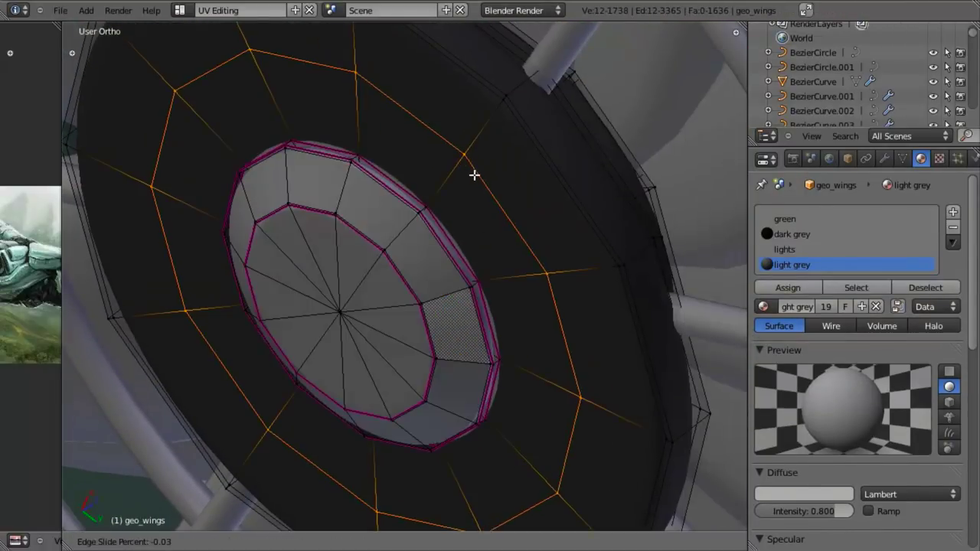
click(464, 131)
key(z)
middle_drag(459, 221, 582, 241)
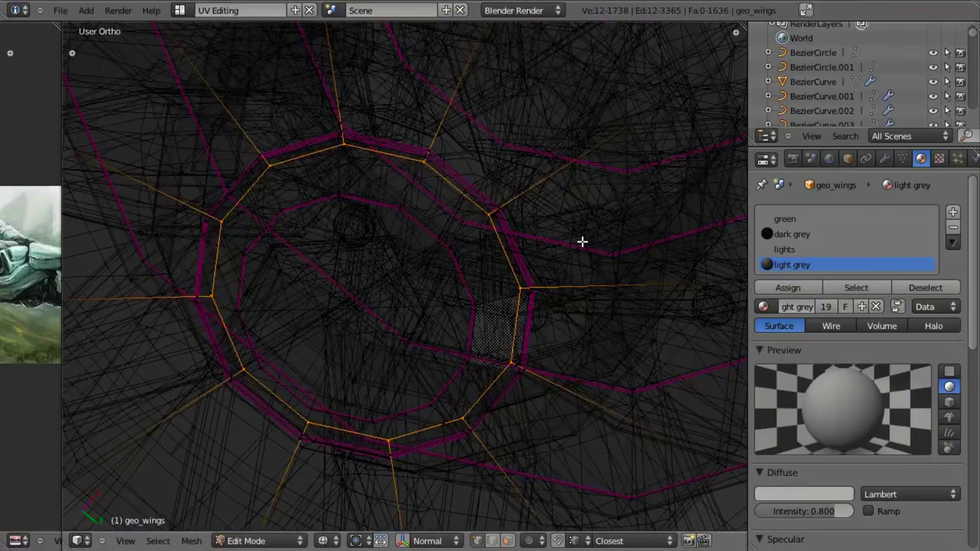
key(s)
click(596, 243)
key(z)
- Examine the light grey hub cap and the complete wing fan in Object Mode from several distances and angles
key(Tab)
scroll(410, 354, down, 4)
middle_drag(409, 354, 475, 269)
scroll(428, 361, down, 12)
scroll(432, 346, down, 3)
middle_drag(385, 295, 430, 373)
scroll(399, 404, up, 8)
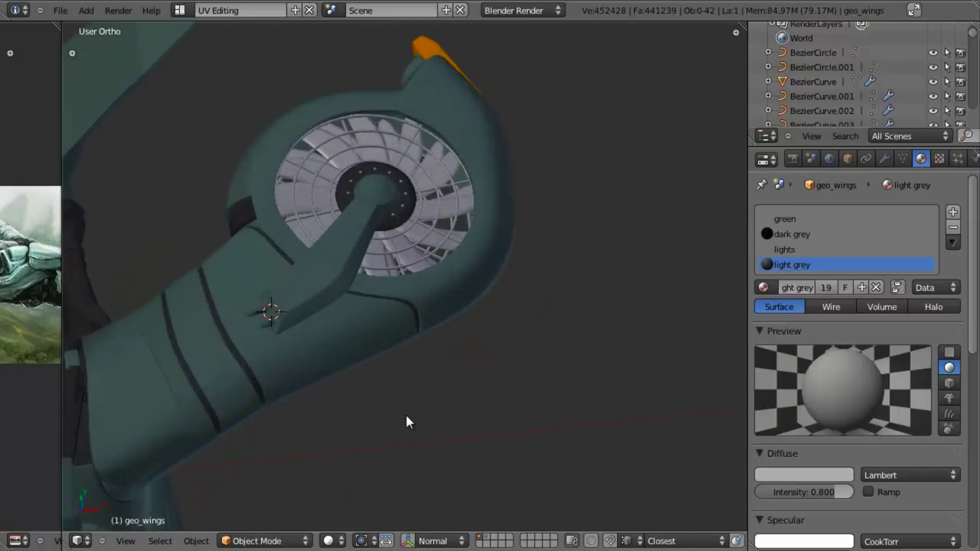
- Inspect the green arm's side edge loop in wireframe and compare the vehicle with the front reference drawing
key(Tab)
alt+right_click(275, 281)
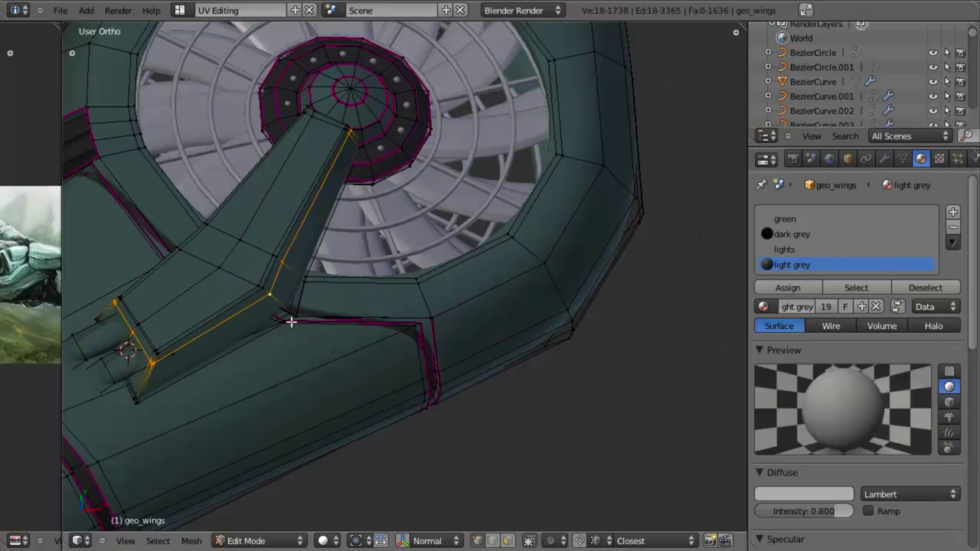
key(z)
scroll(190, 350, up, 5)
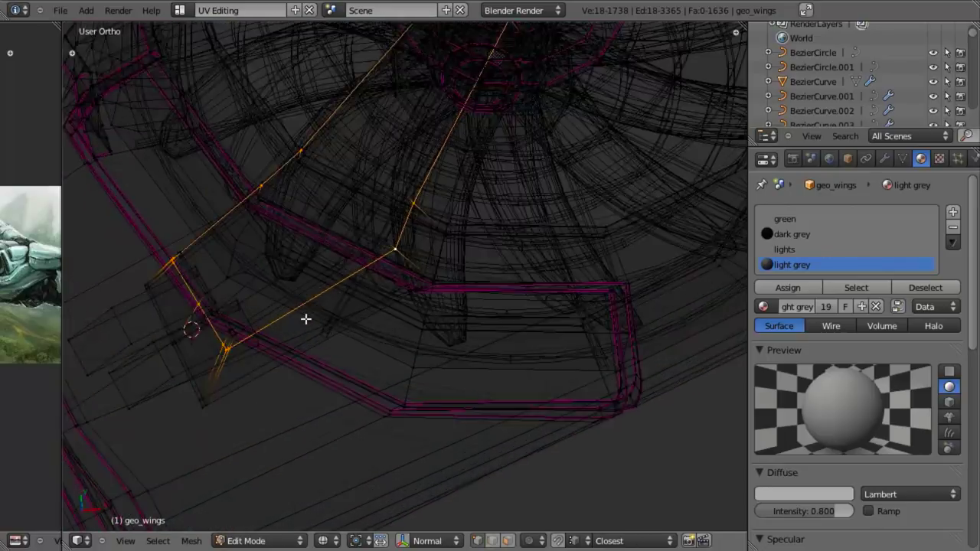
key(z)
scroll(386, 313, down, 3)
key(Tab)
scroll(413, 317, down, 9)
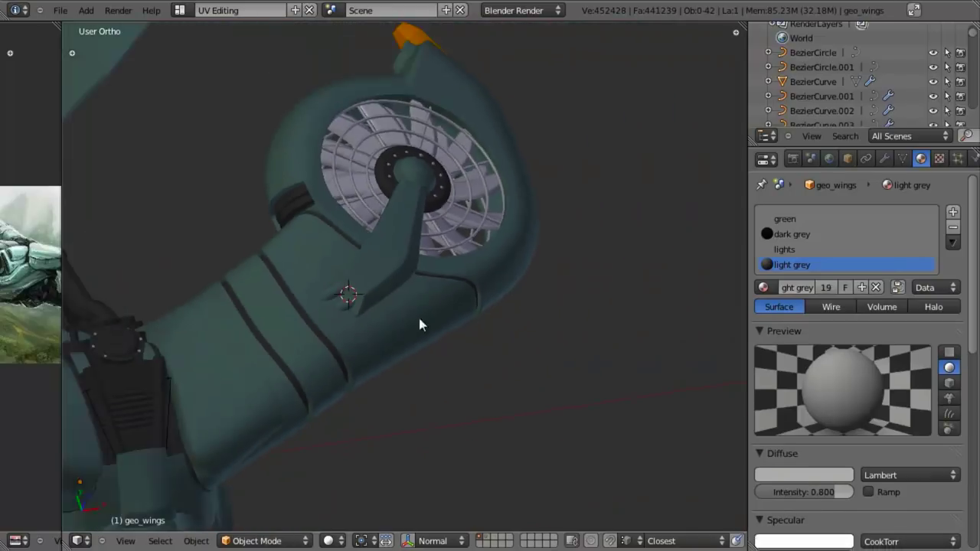
middle_drag(452, 309, 482, 203)
key(KP_1)
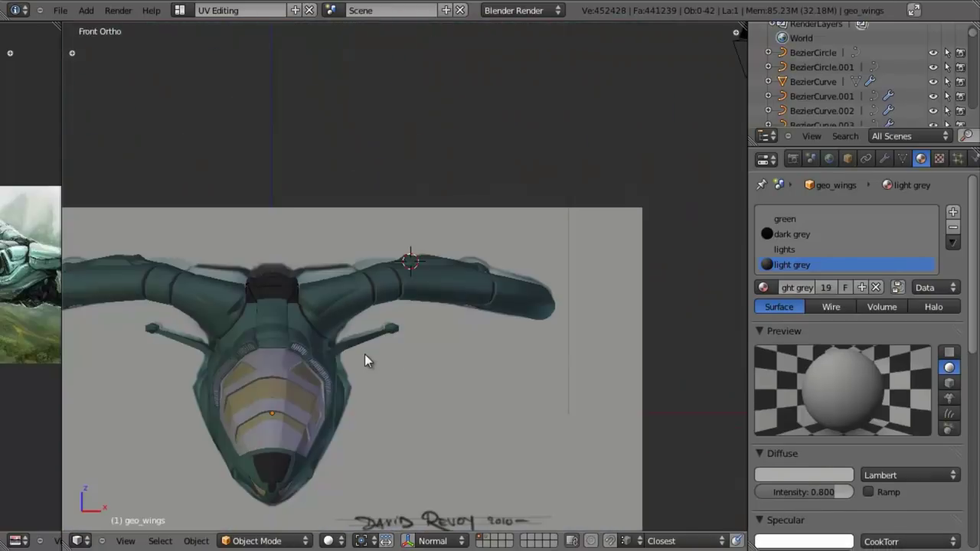
- Compare the whole vehicle with the front and right-side reference drawings, checking the wings and fan from several distances
shift+middle_drag(364, 353, 551, 323)
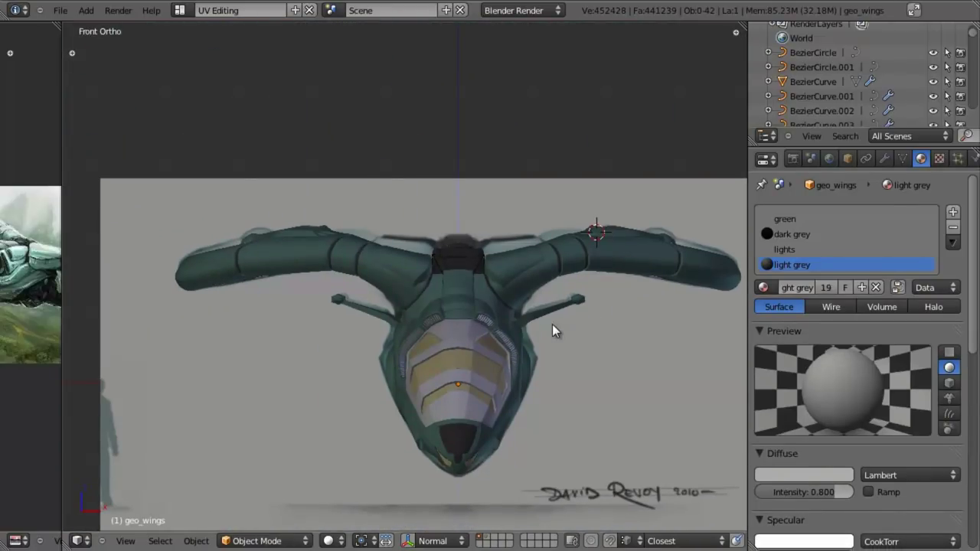
key(KP_3)
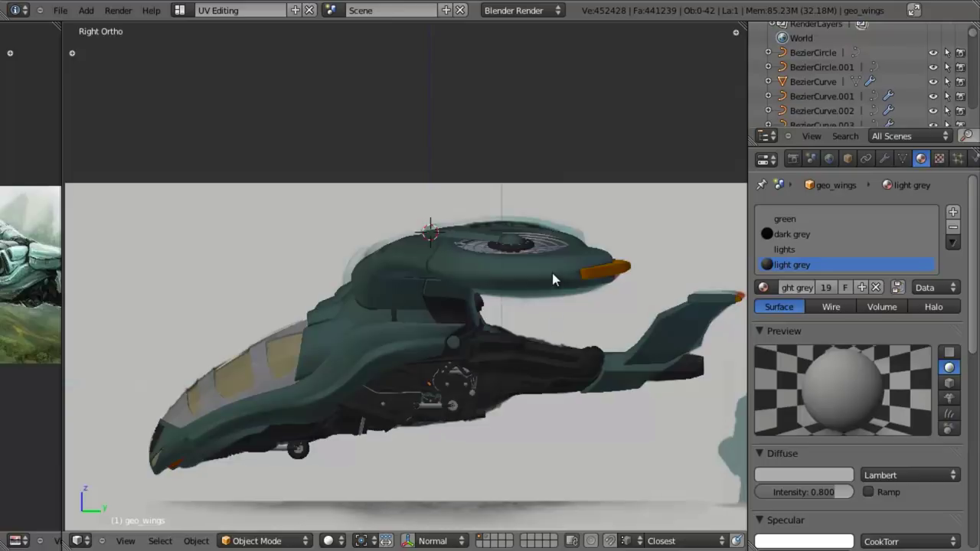
mouse_move(375, 372)
middle_down()
mouse_move(237, 407)
mouse_move(236, 398)
mouse_move(416, 375)
mouse_move(388, 454)
mouse_move(427, 482)
mouse_move(484, 382)
middle_up()
key(KP_1)
scroll(427, 291, up, 4)
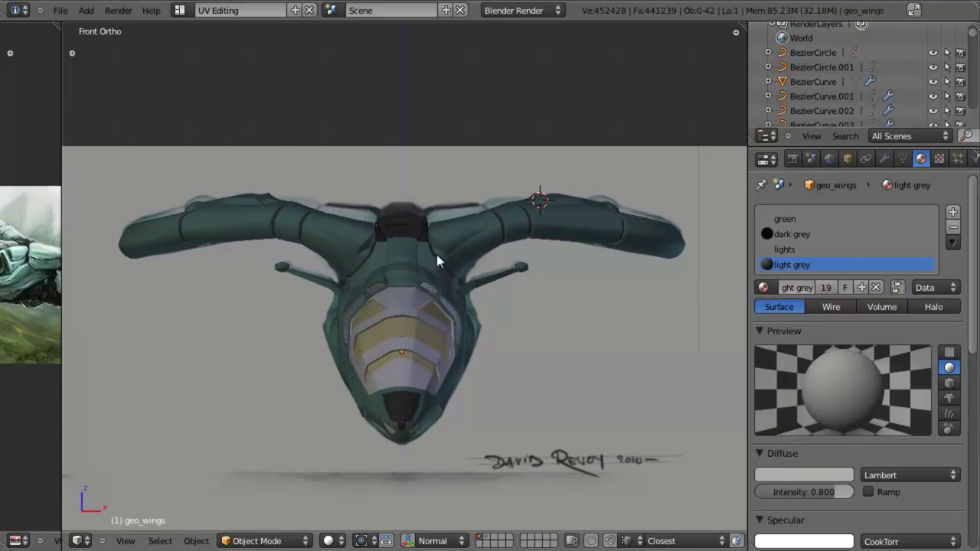
middle_drag(437, 258, 413, 290)
scroll(413, 289, up, 3)
shift+middle_drag(428, 176, 402, 271)
key(KP_3)
scroll(406, 289, down, 3)
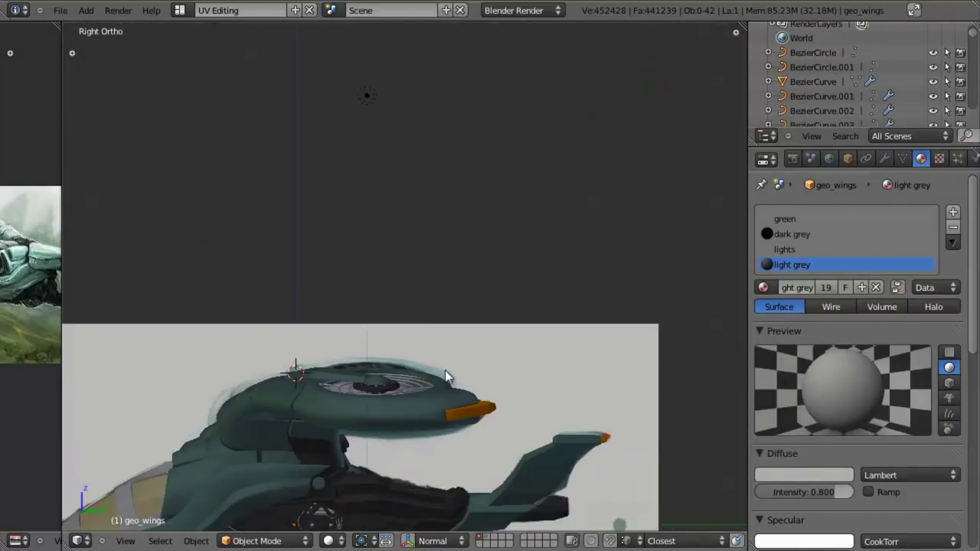
shift+middle_drag(444, 370, 430, 344)
scroll(416, 368, up, 2)
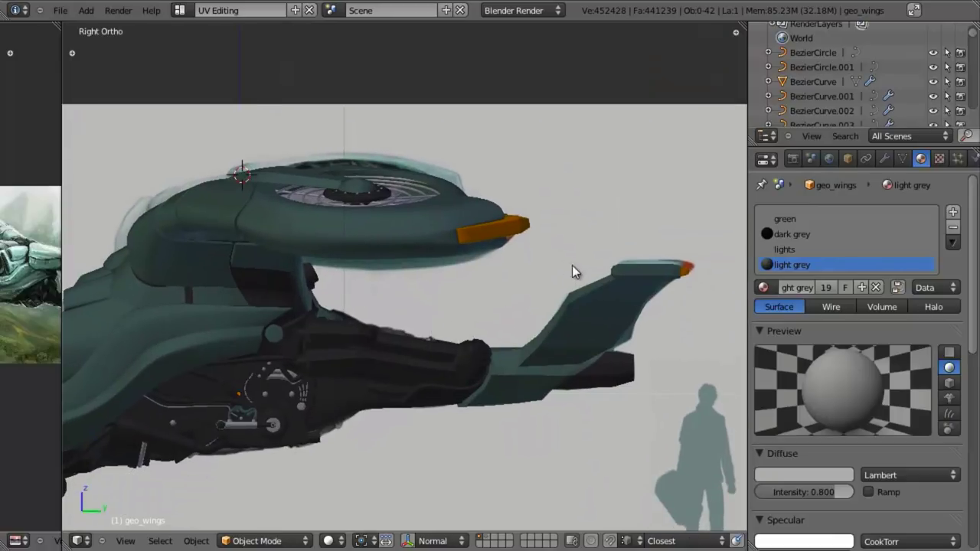
- Inspect the dark rear body and green tail against the side reference, alternating between wireframe and solid display
key(z)
scroll(524, 397, up, 4)
shift+middle_drag(523, 397, 528, 184)
scroll(493, 264, up, 2)
shift+middle_drag(460, 326, 463, 297)
scroll(463, 299, down, 2)
key(z)
scroll(464, 304, down, 2)
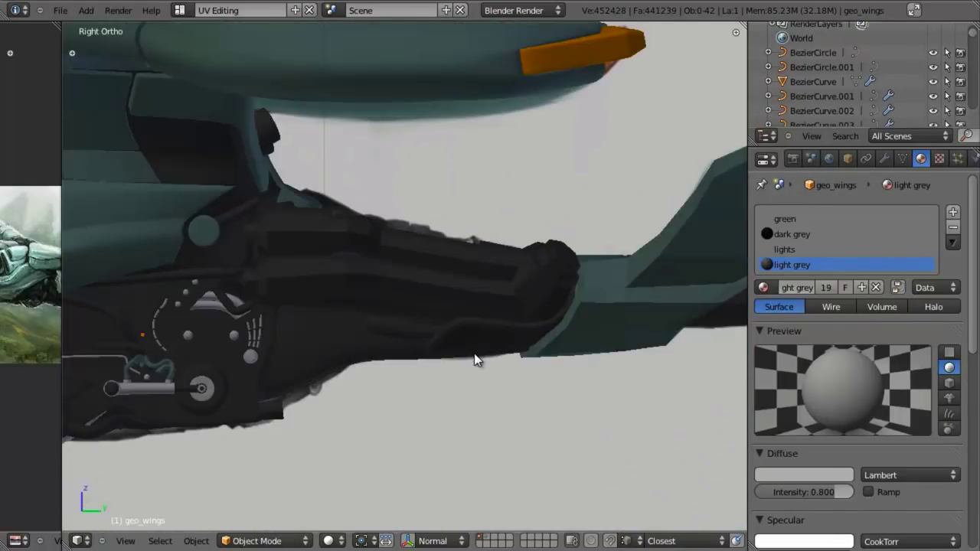
key(z)
scroll(515, 287, down, 2)
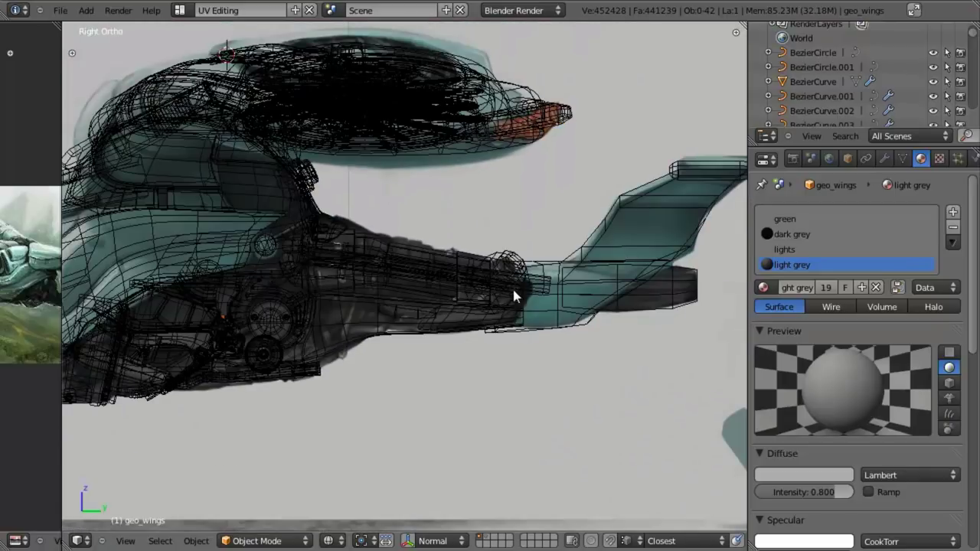
key(z)
scroll(336, 326, down, 2)
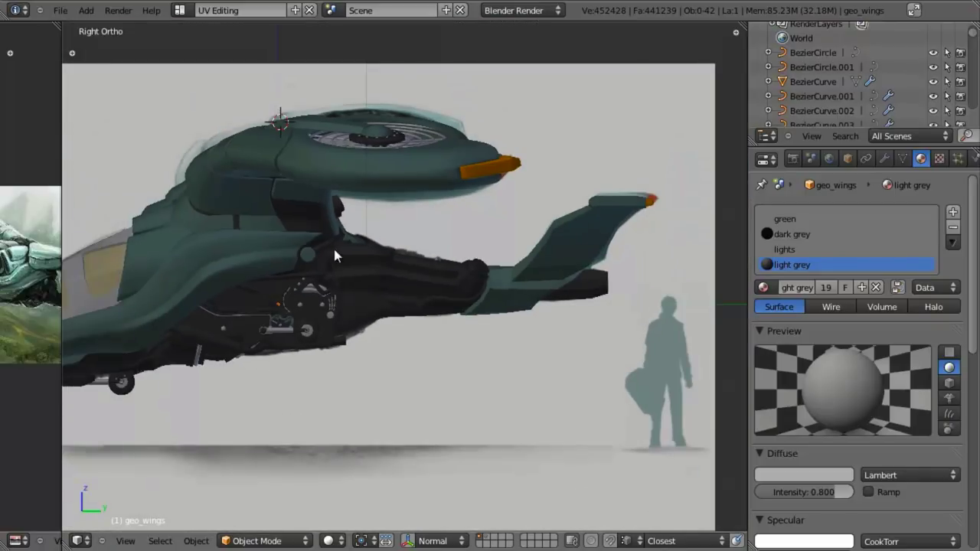
- Save the current file with the vehicle framed against the reference in front orthographic view
shift+middle_drag(330, 252, 374, 275)
key(KP_1)
scroll(454, 293, down, 1)
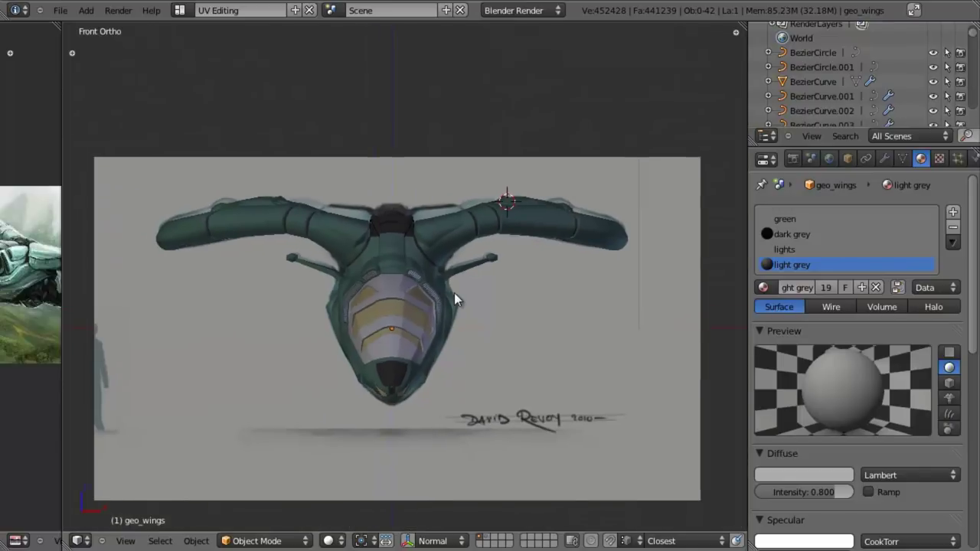
scroll(454, 292, up, 2)
key(ctrl+s)
click(454, 292)
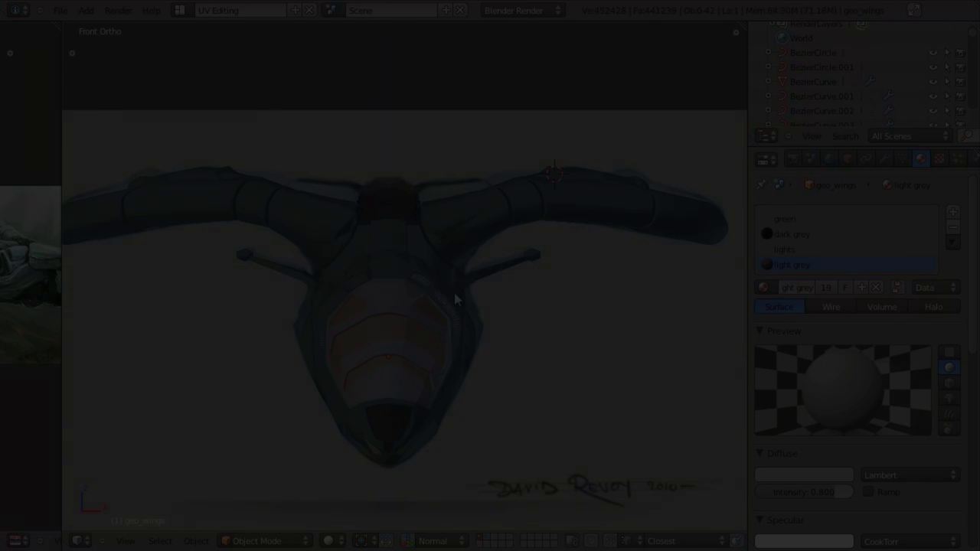